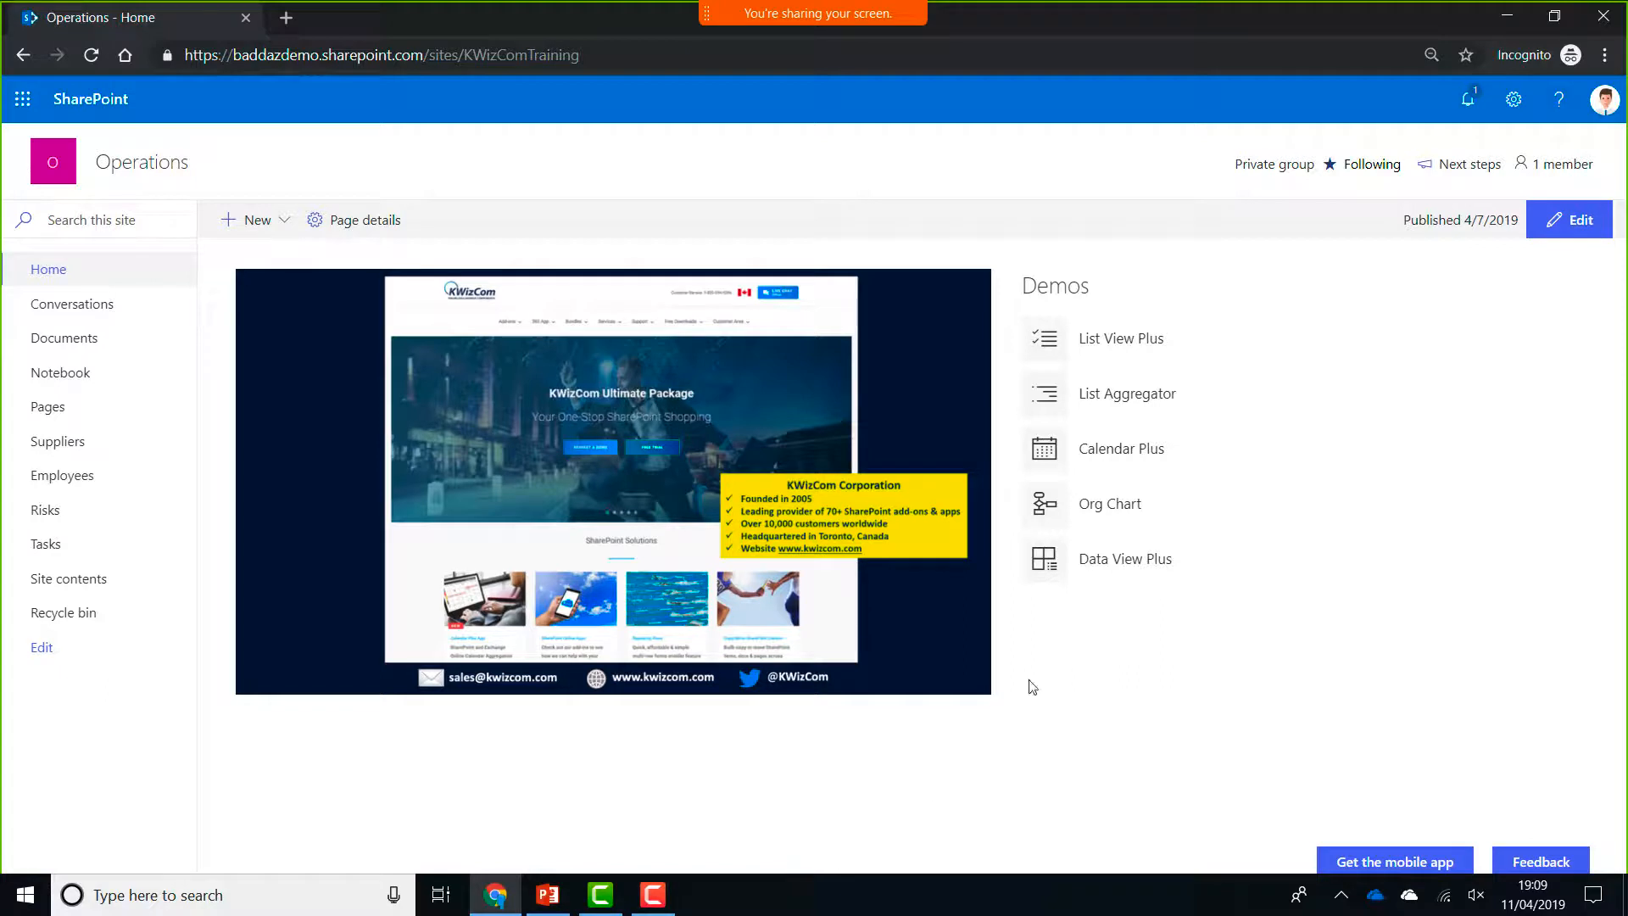
- Open the List View Plus demo page and bring its grouped Suppliers list into view
{"action": "left_click", "coordinate": [1145, 356]}
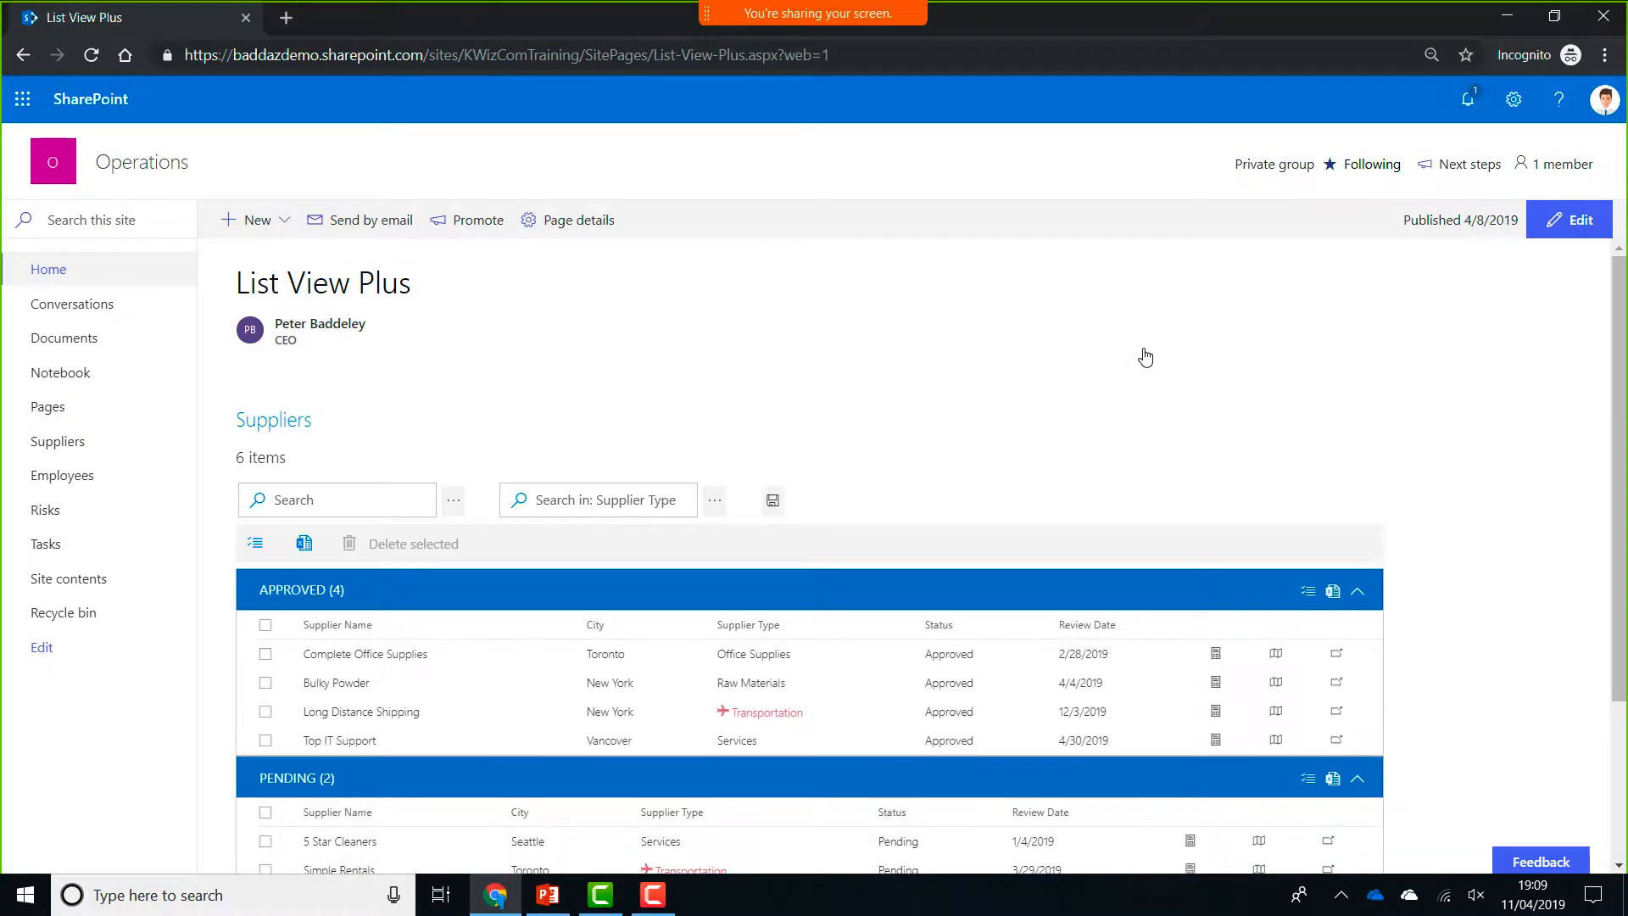
{"action": "scroll", "coordinate": [792, 574], "scroll_direction": "down", "scroll_amount": 3}
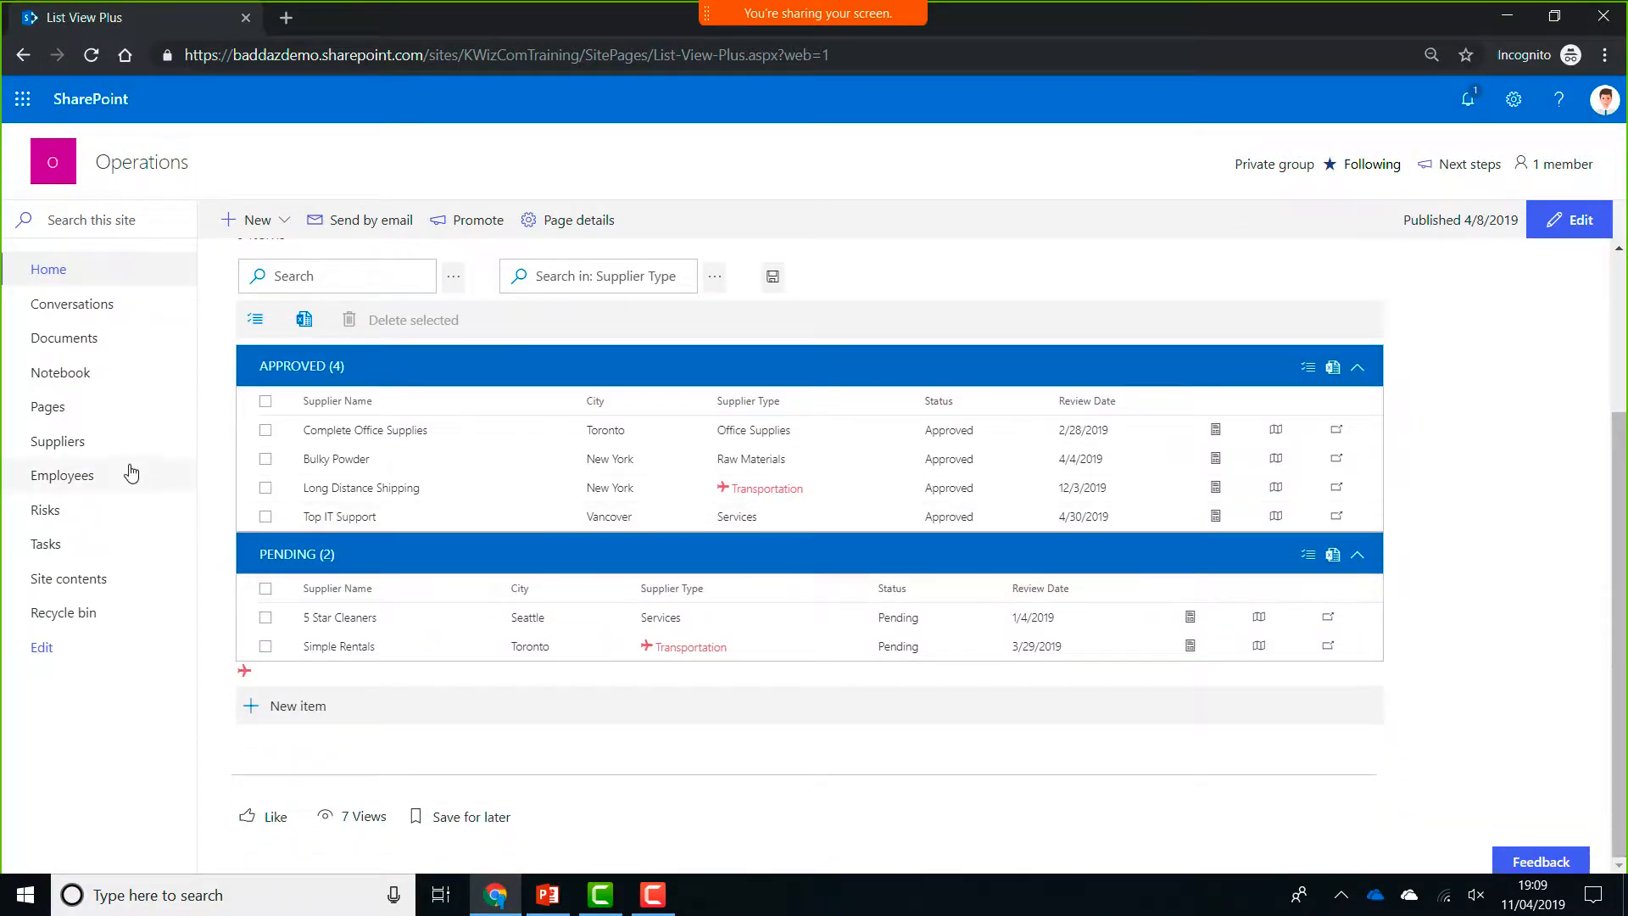
- View the standard Suppliers list in a separate browser tab, dismissing the calendar reminder, and close that tab
{"action": "right_click", "coordinate": [102, 451]}
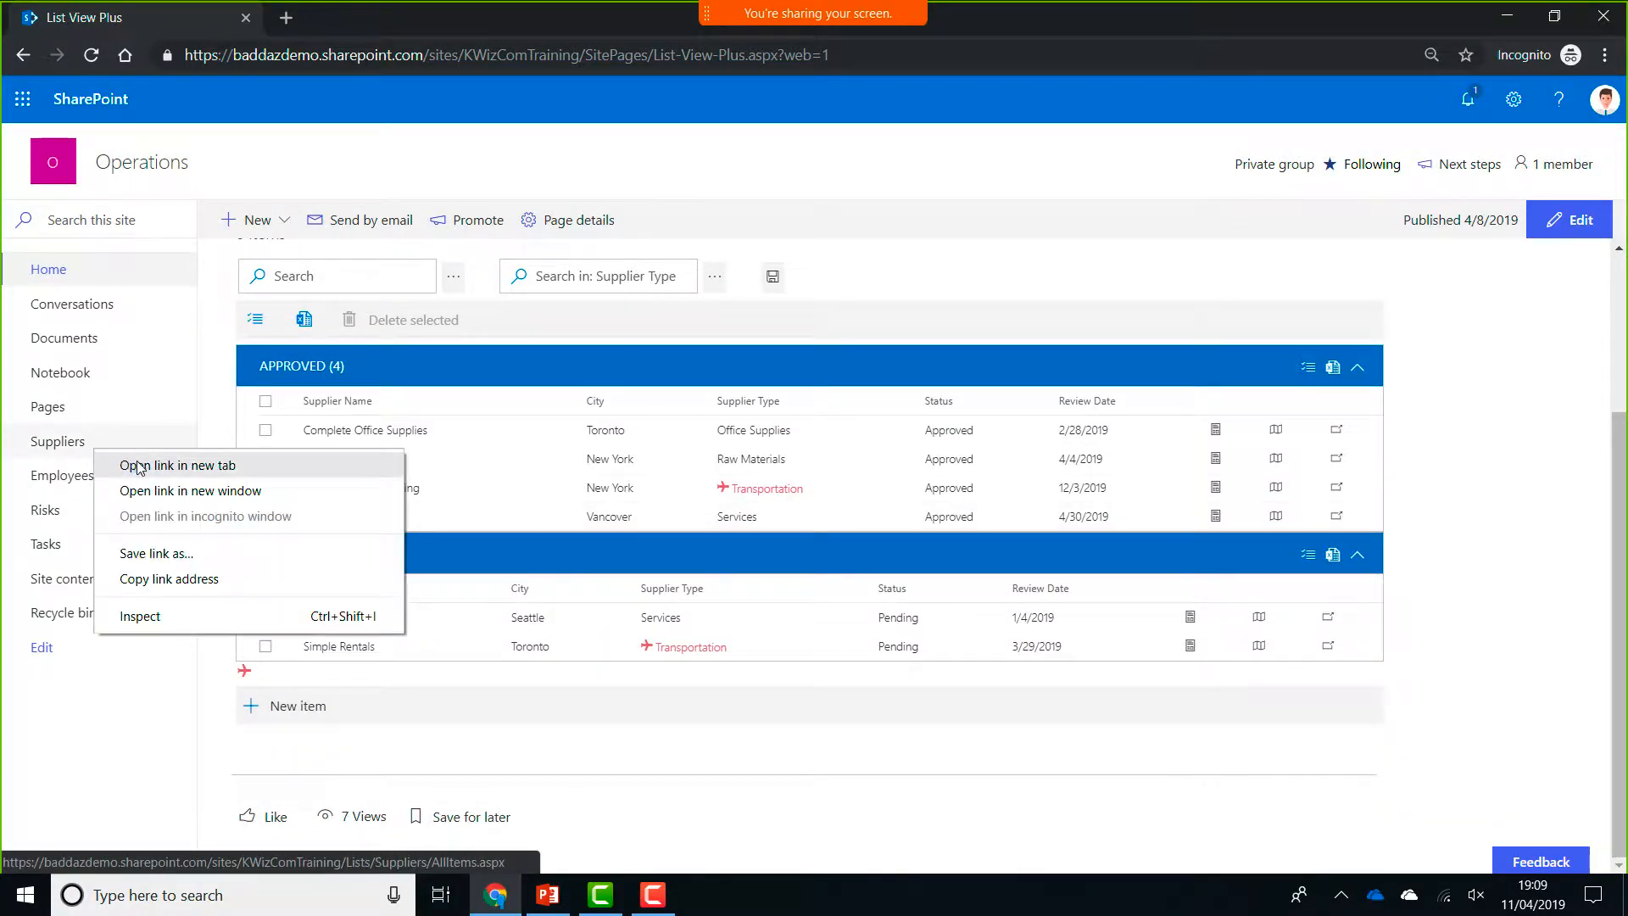
{"action": "left_click", "coordinate": [136, 465]}
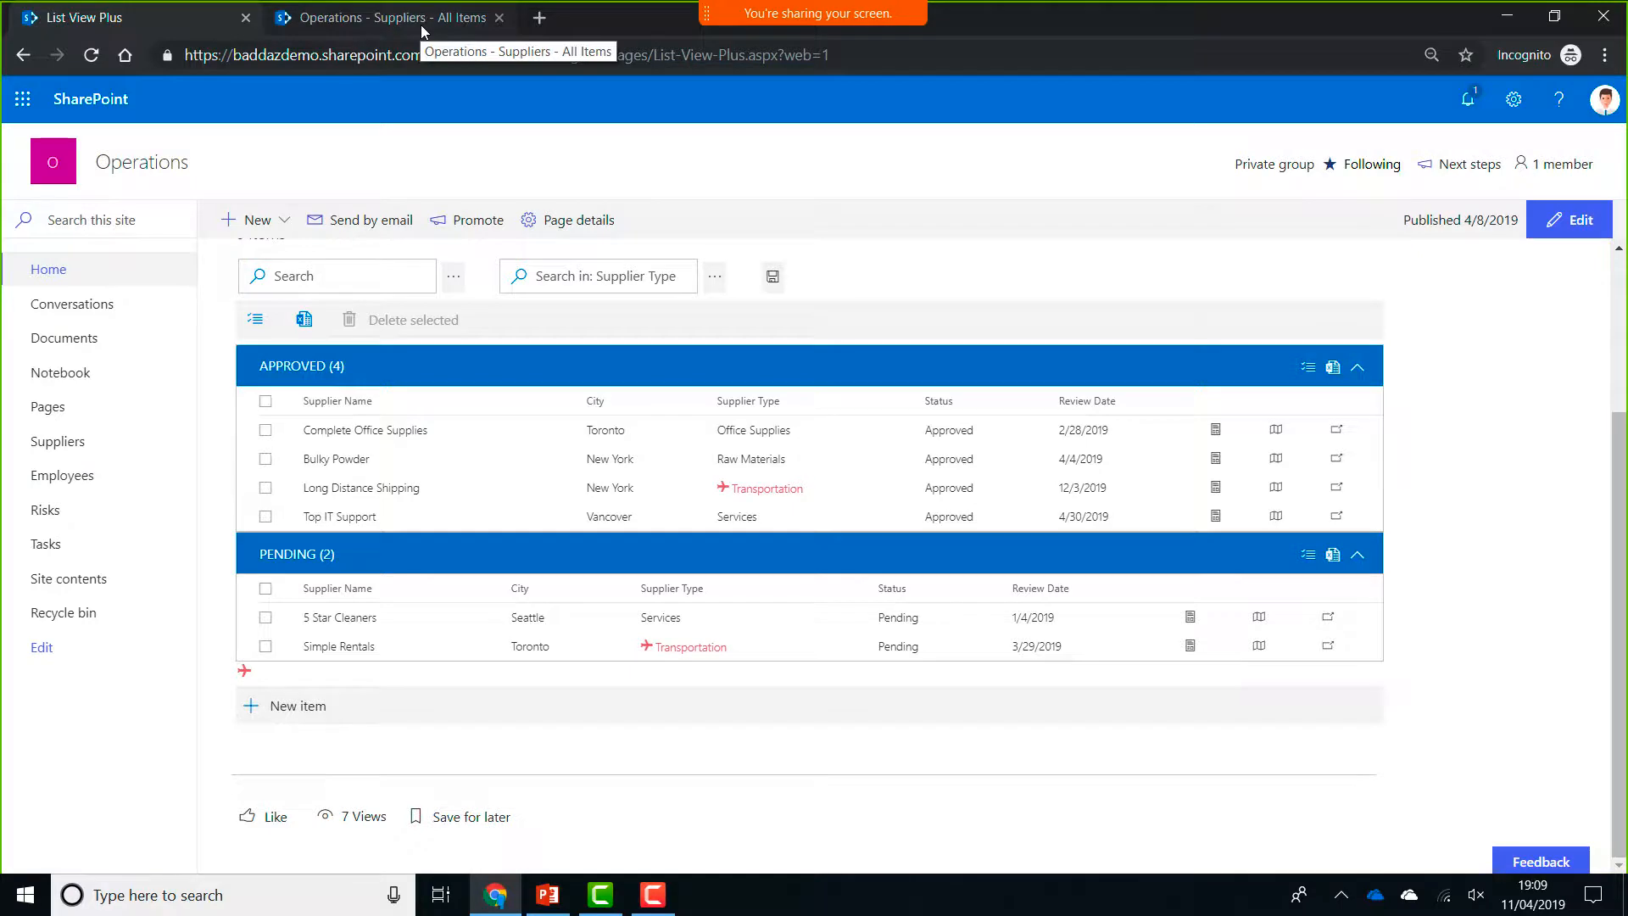
{"action": "left_click", "coordinate": [420, 23]}
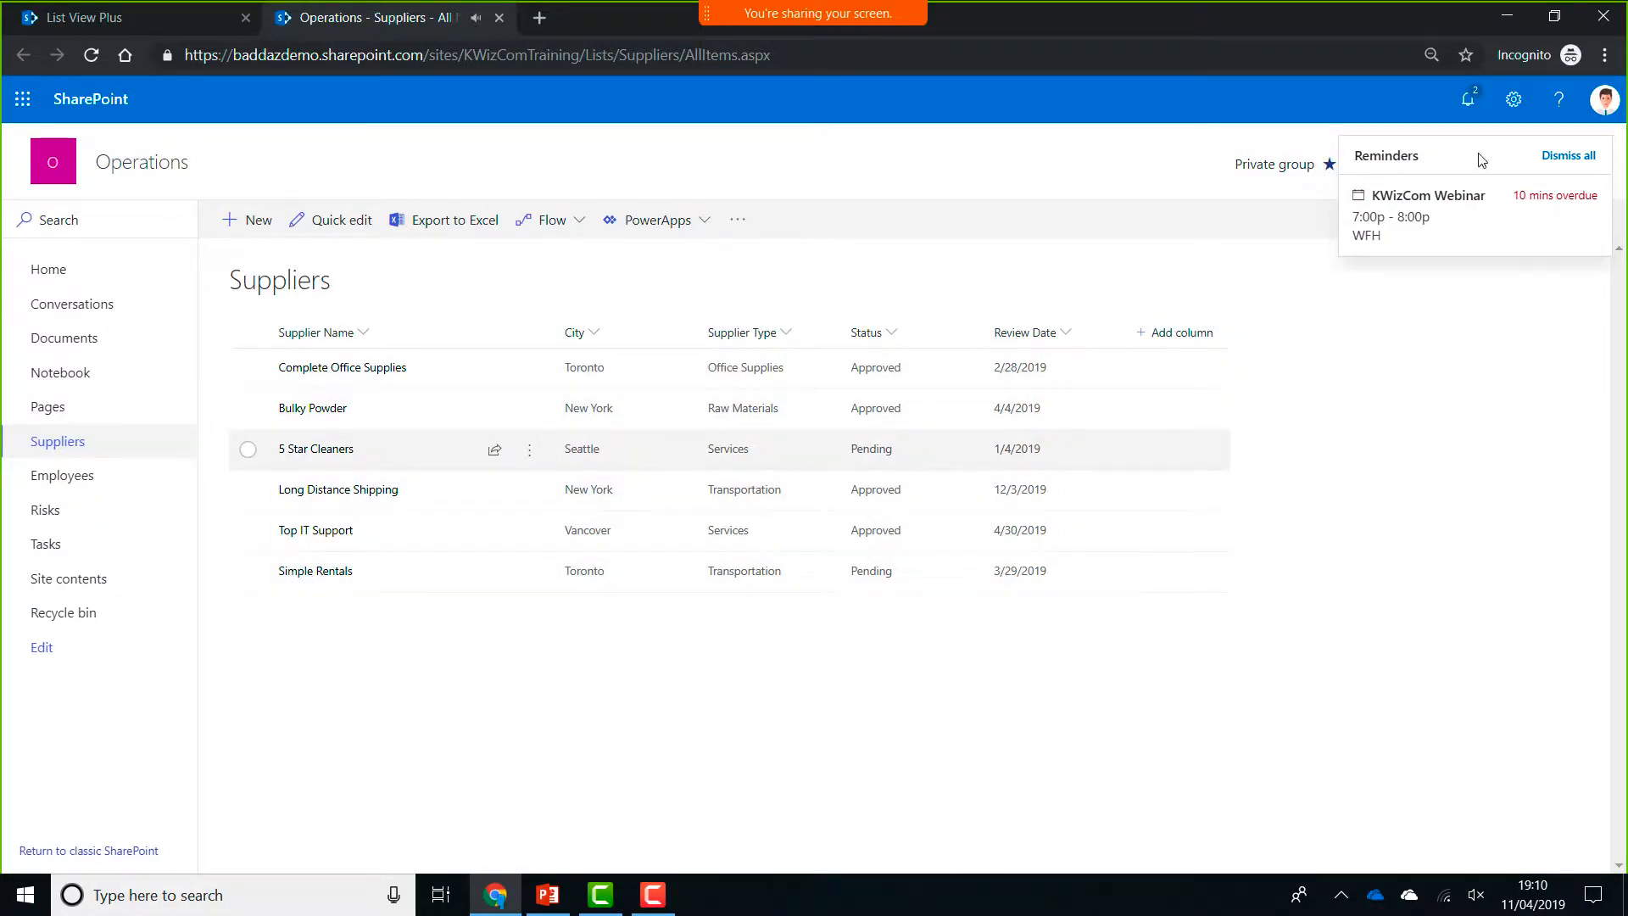
{"action": "left_click", "coordinate": [1565, 159]}
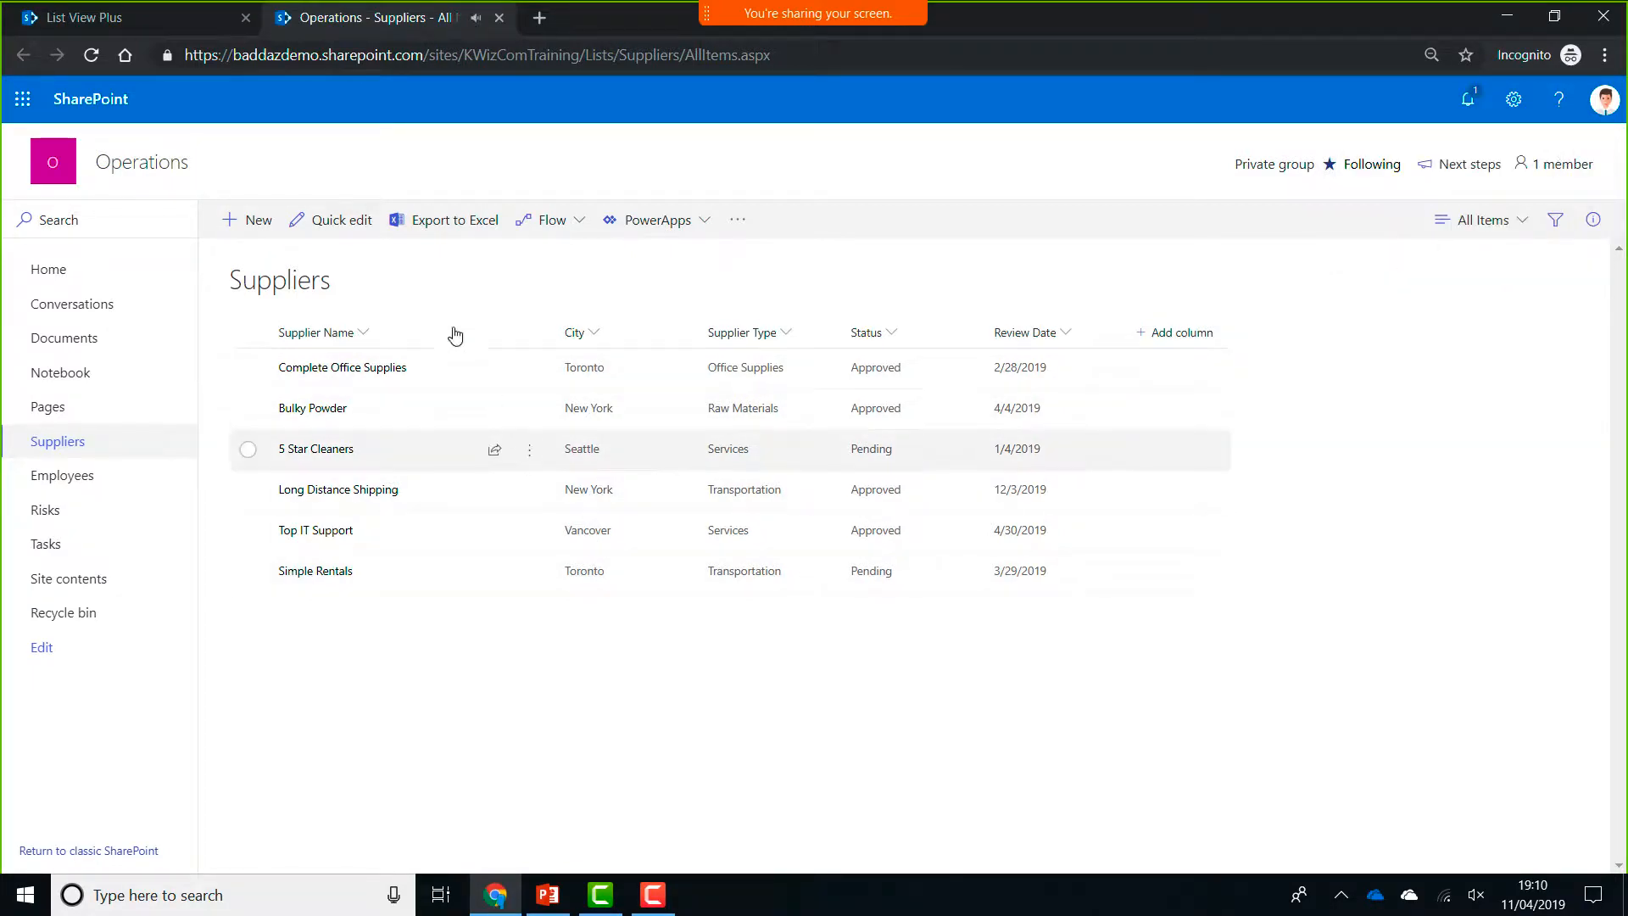
{"action": "left_click", "coordinate": [499, 18]}
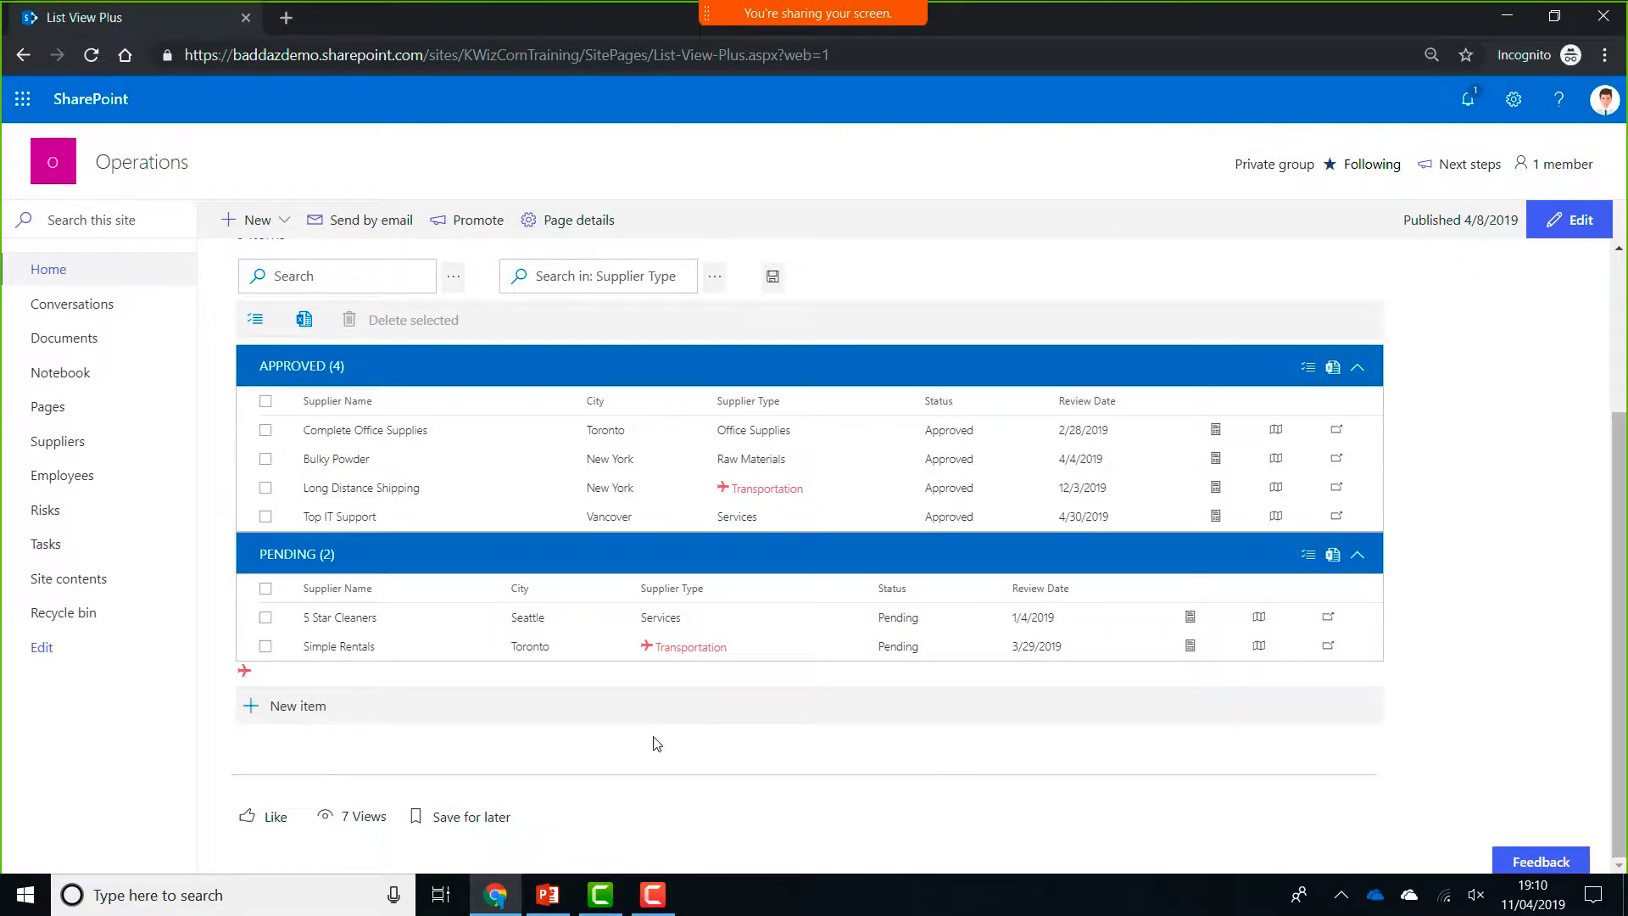
- Collapse and re-expand the Pending and Approved supplier groups
{"action": "left_click", "coordinate": [381, 561]}
{"action": "left_click", "coordinate": [379, 640]}
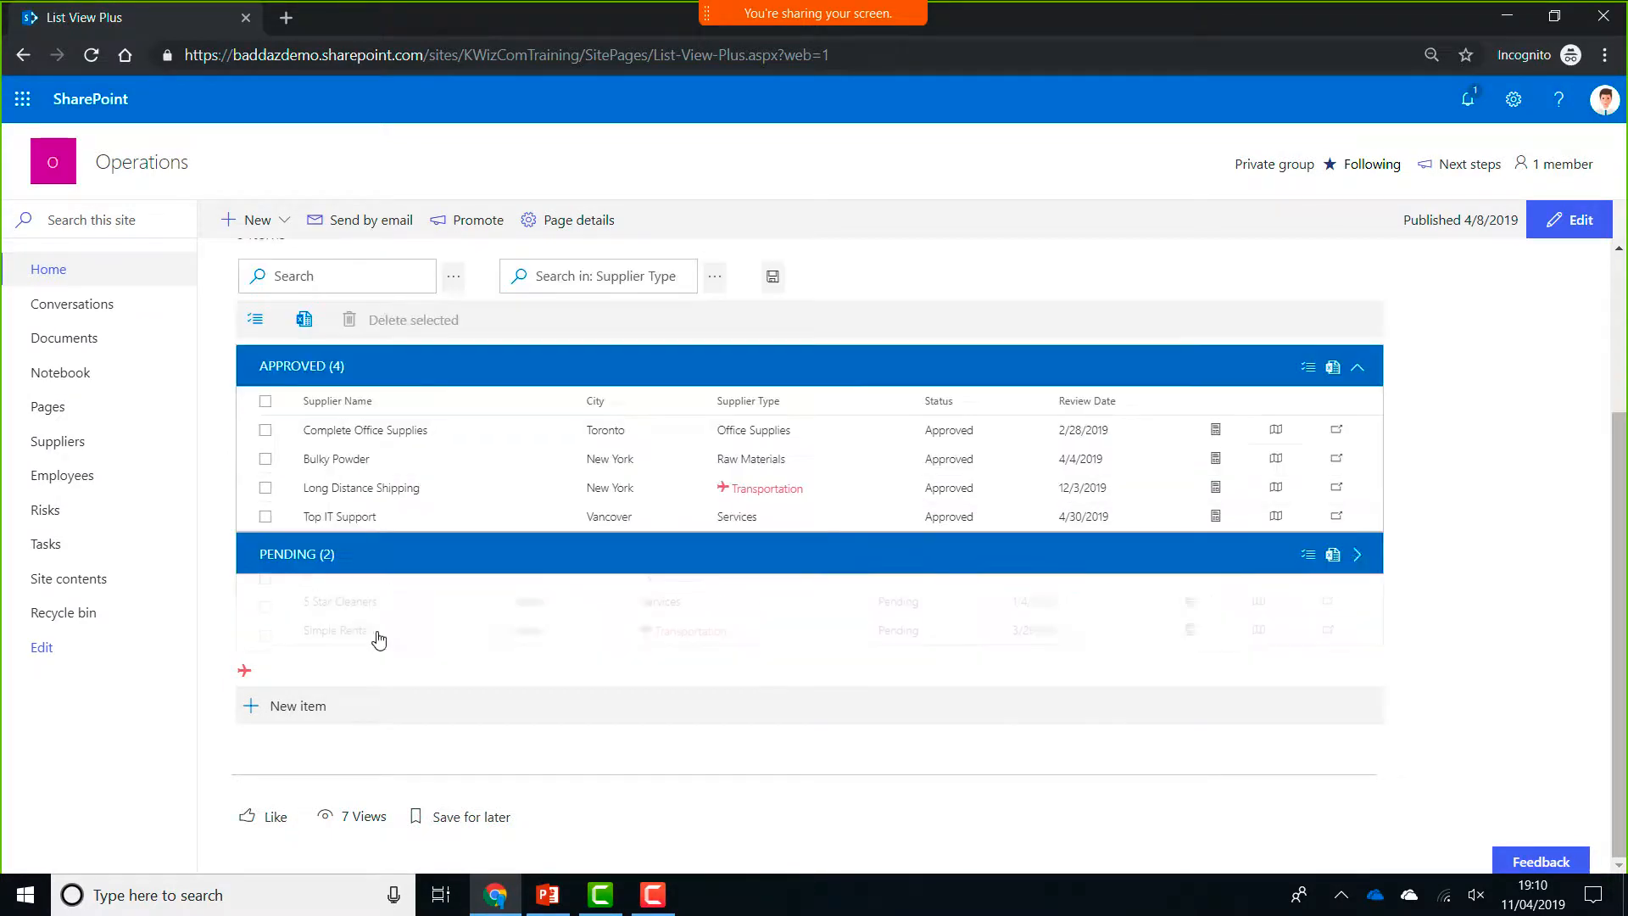
{"action": "left_click", "coordinate": [419, 368]}
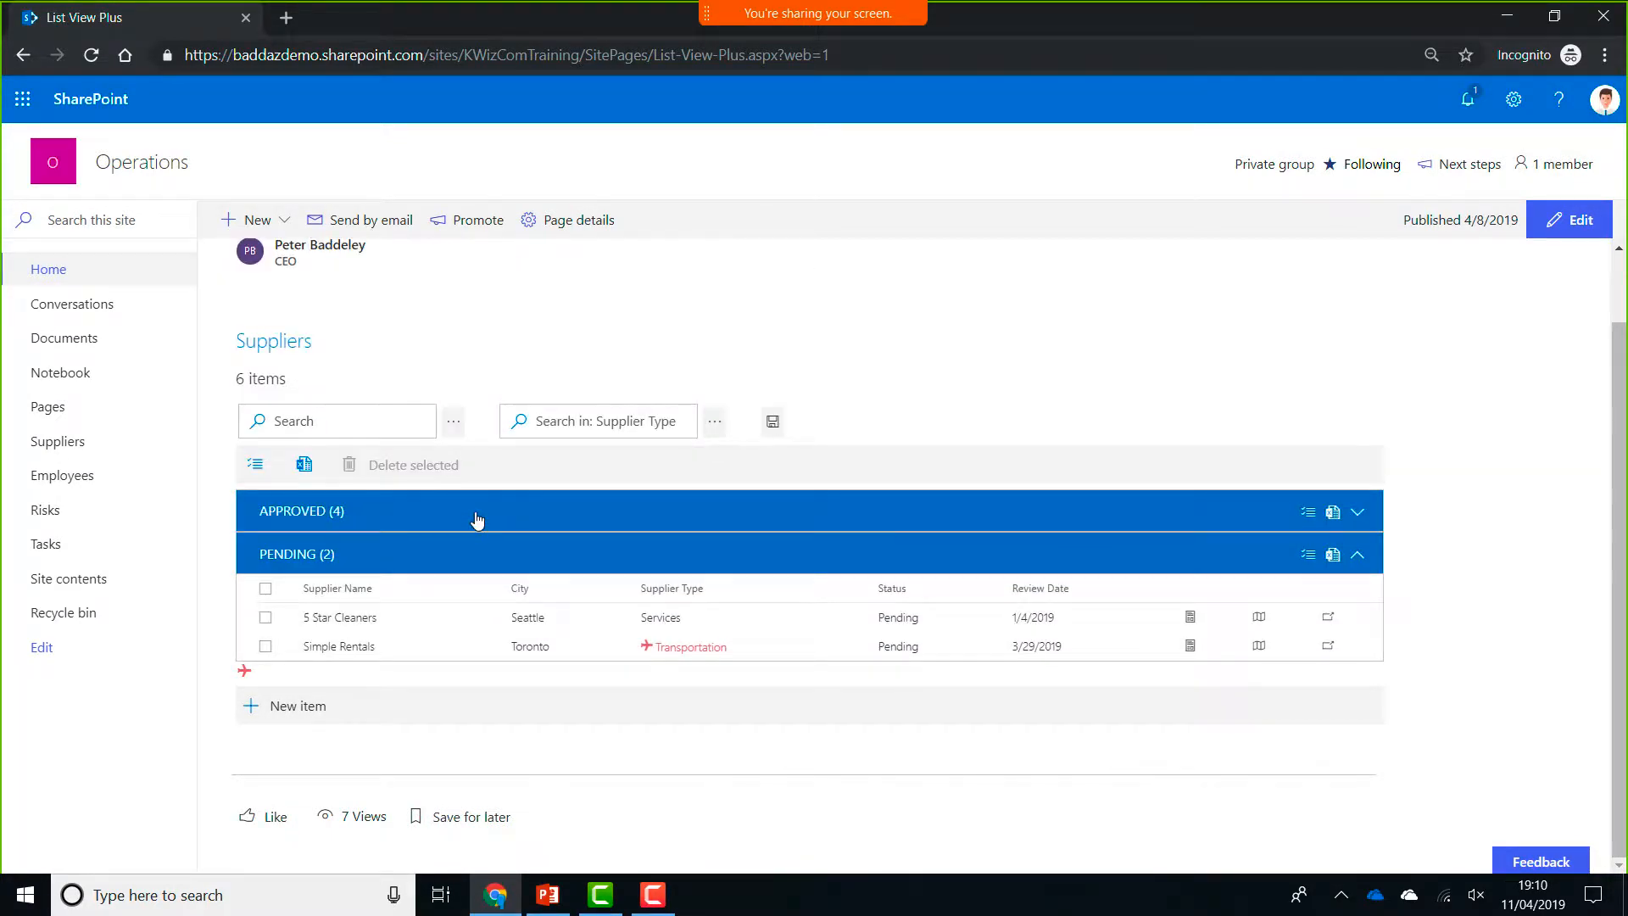
{"action": "left_click", "coordinate": [474, 521]}
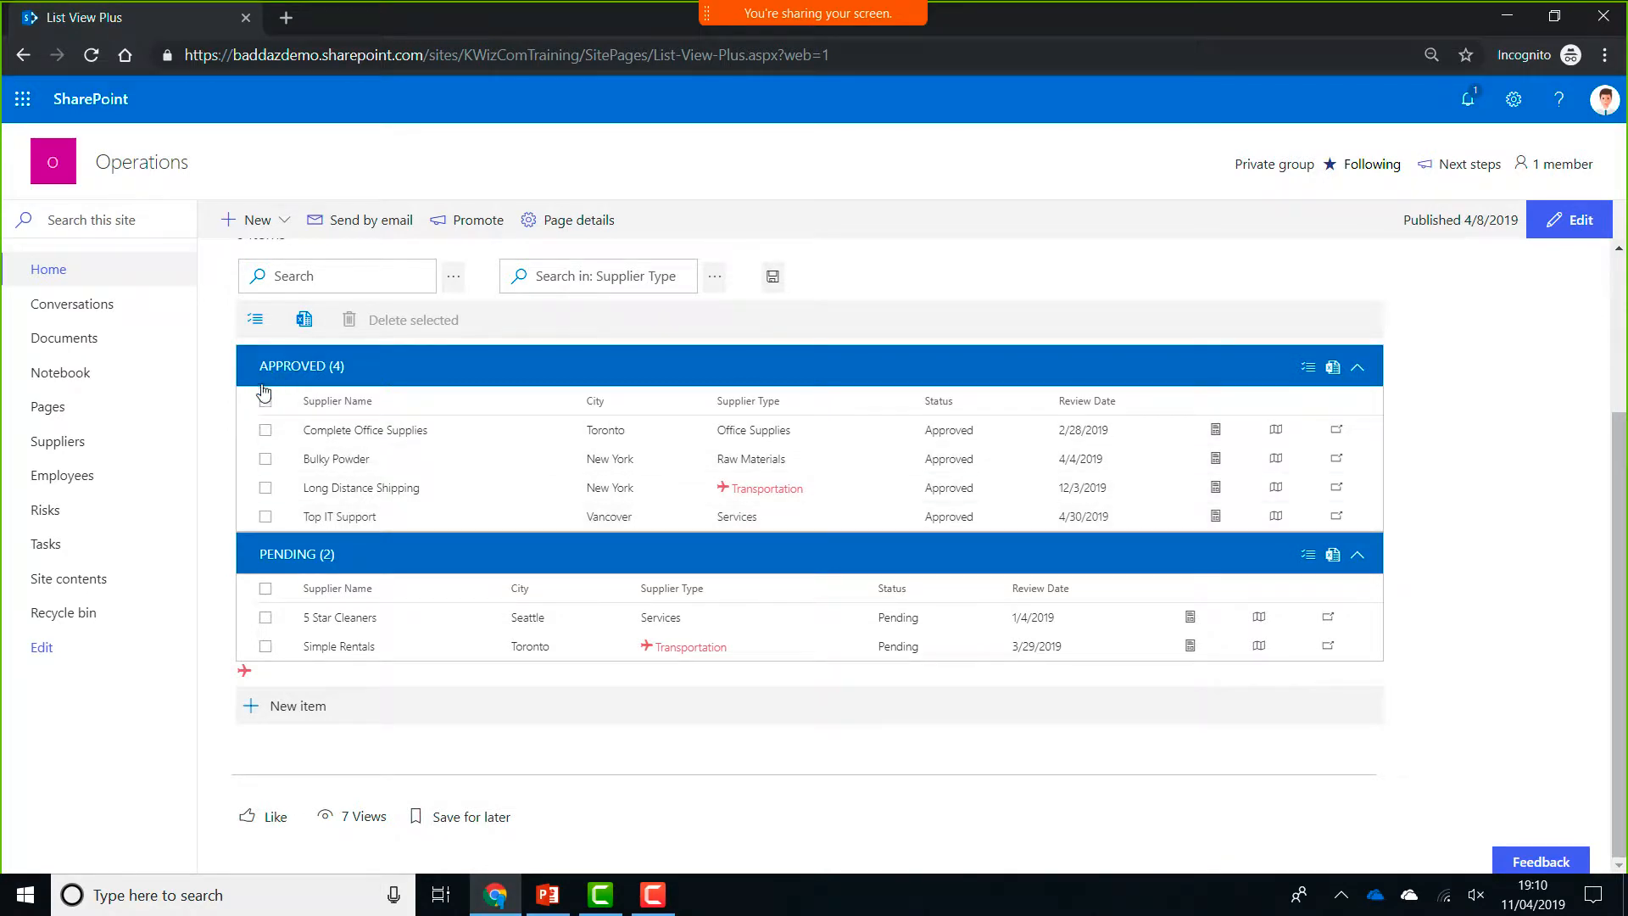
- Select the suppliers Complete Office Supplies, Bulky Powder and Long Distance Shipping, and clear the selection again
{"action": "left_click", "coordinate": [266, 431]}
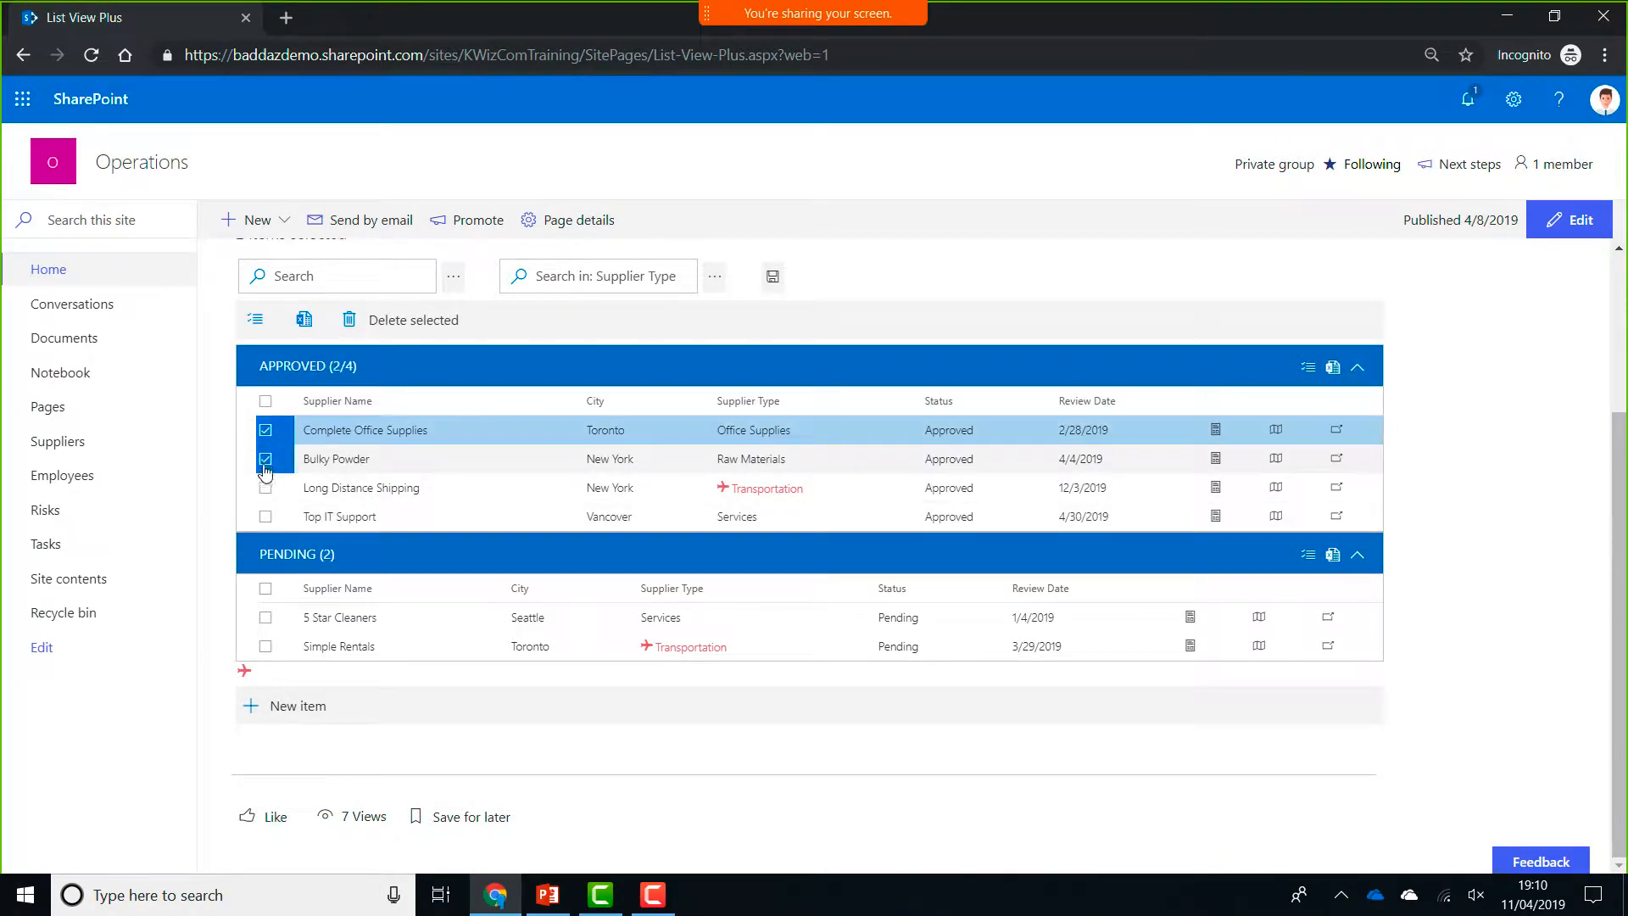
{"action": "left_click", "coordinate": [266, 459]}
{"action": "left_click", "coordinate": [267, 488]}
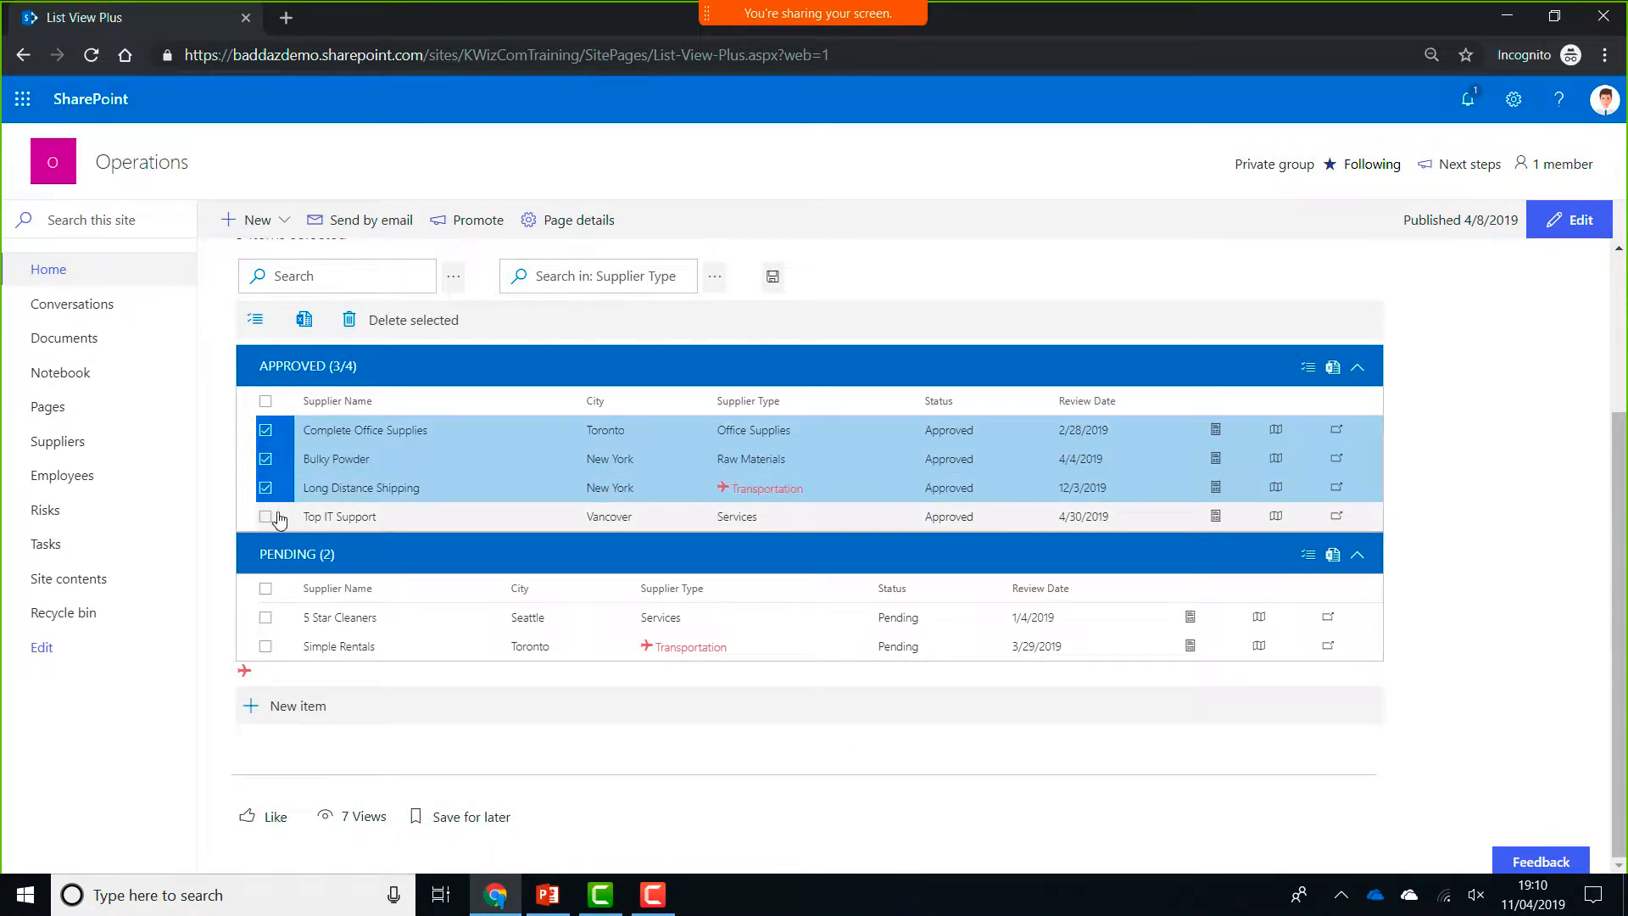
{"action": "left_click", "coordinate": [265, 489]}
{"action": "left_click", "coordinate": [265, 461]}
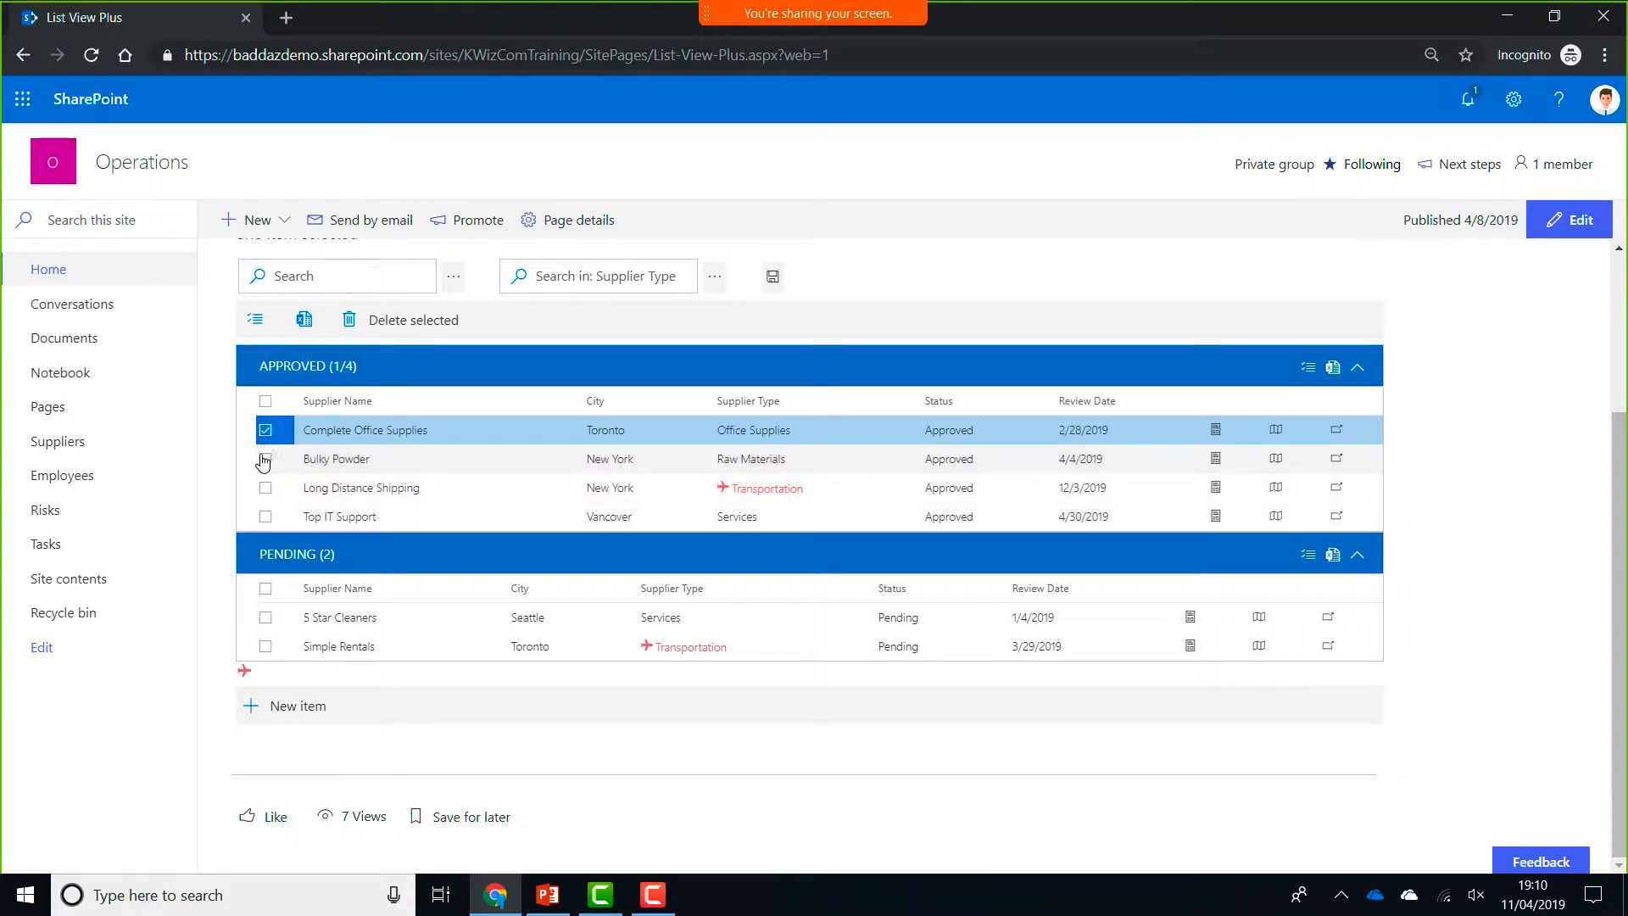
{"action": "left_click", "coordinate": [265, 429]}
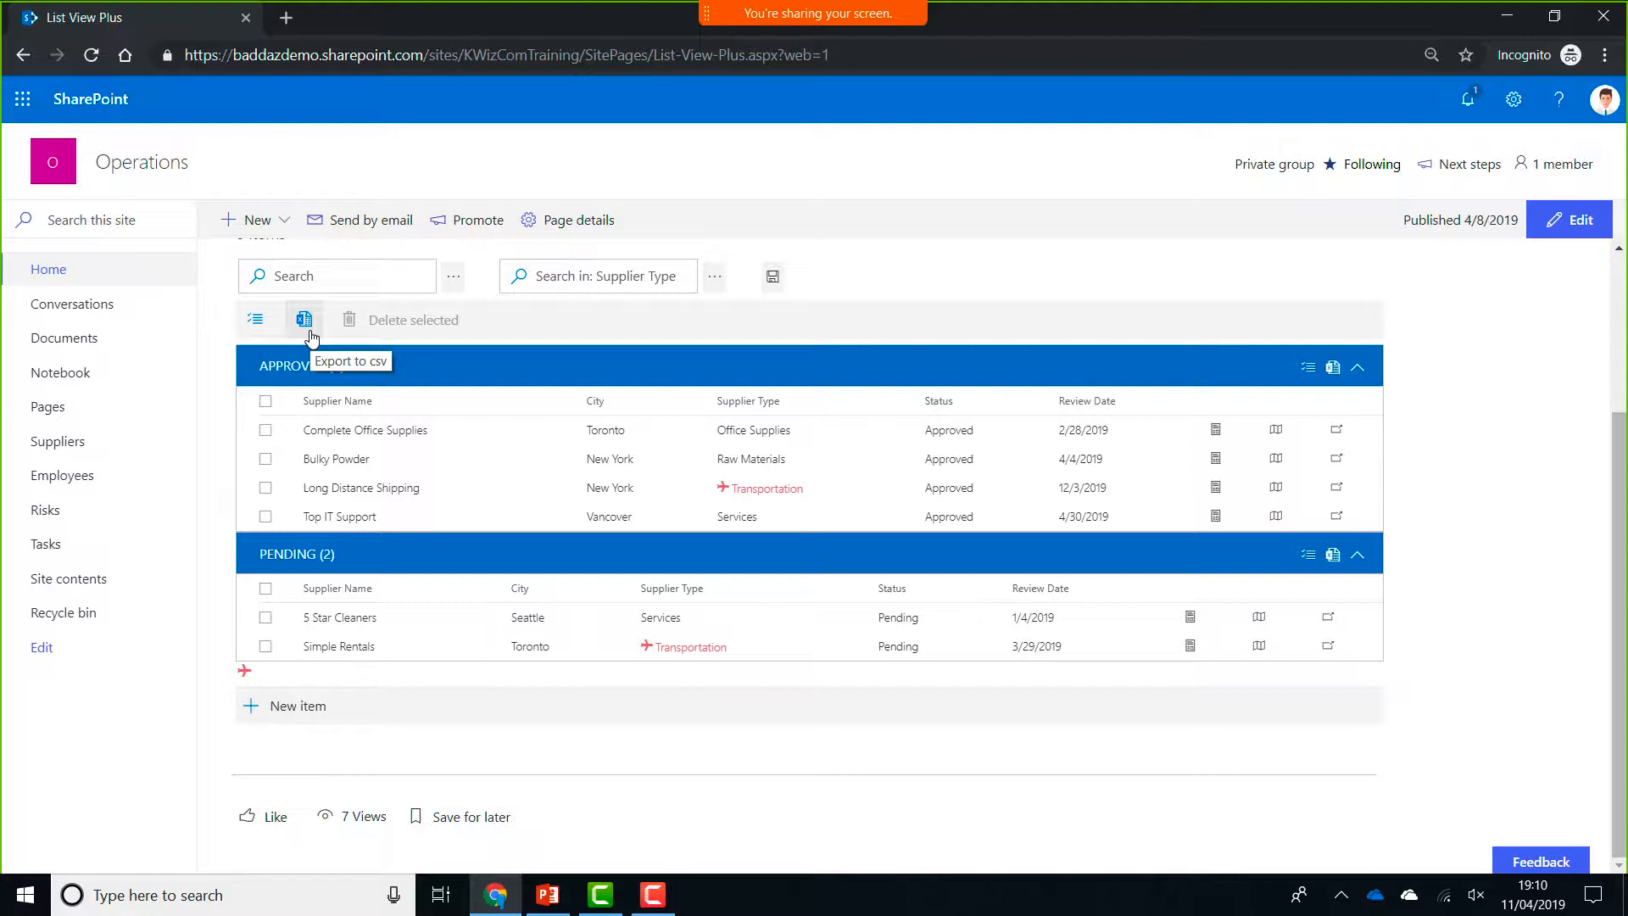
- Filter the Suppliers list to the supplier type Raw Materials, and clear the filter again
{"action": "left_click", "coordinate": [395, 274]}
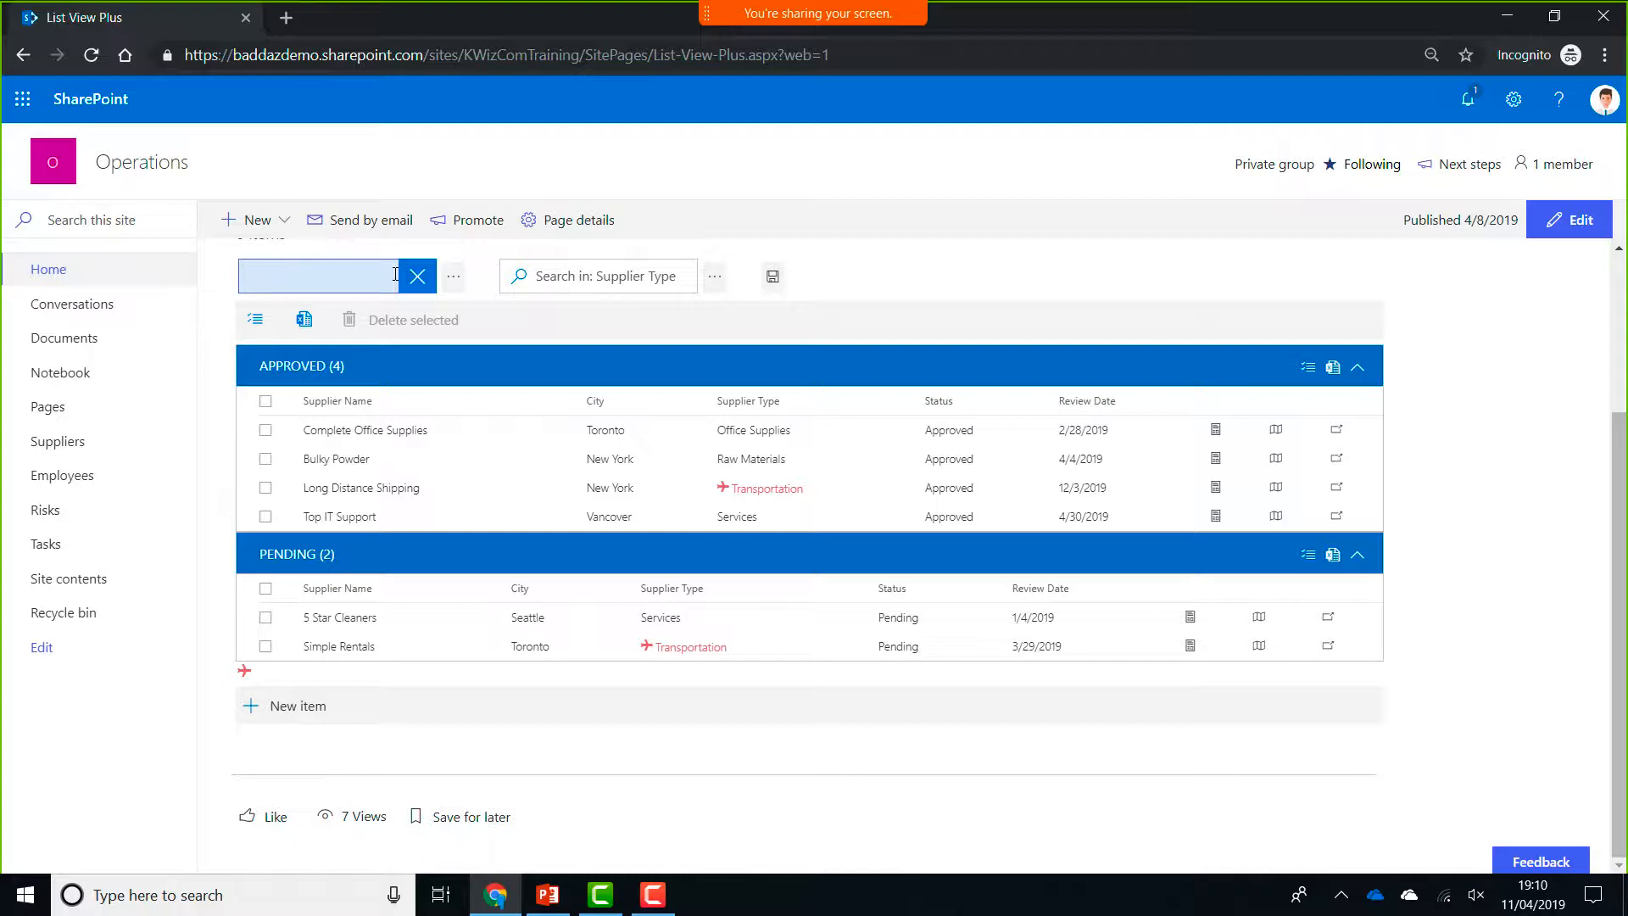
{"action": "left_click", "coordinate": [596, 284]}
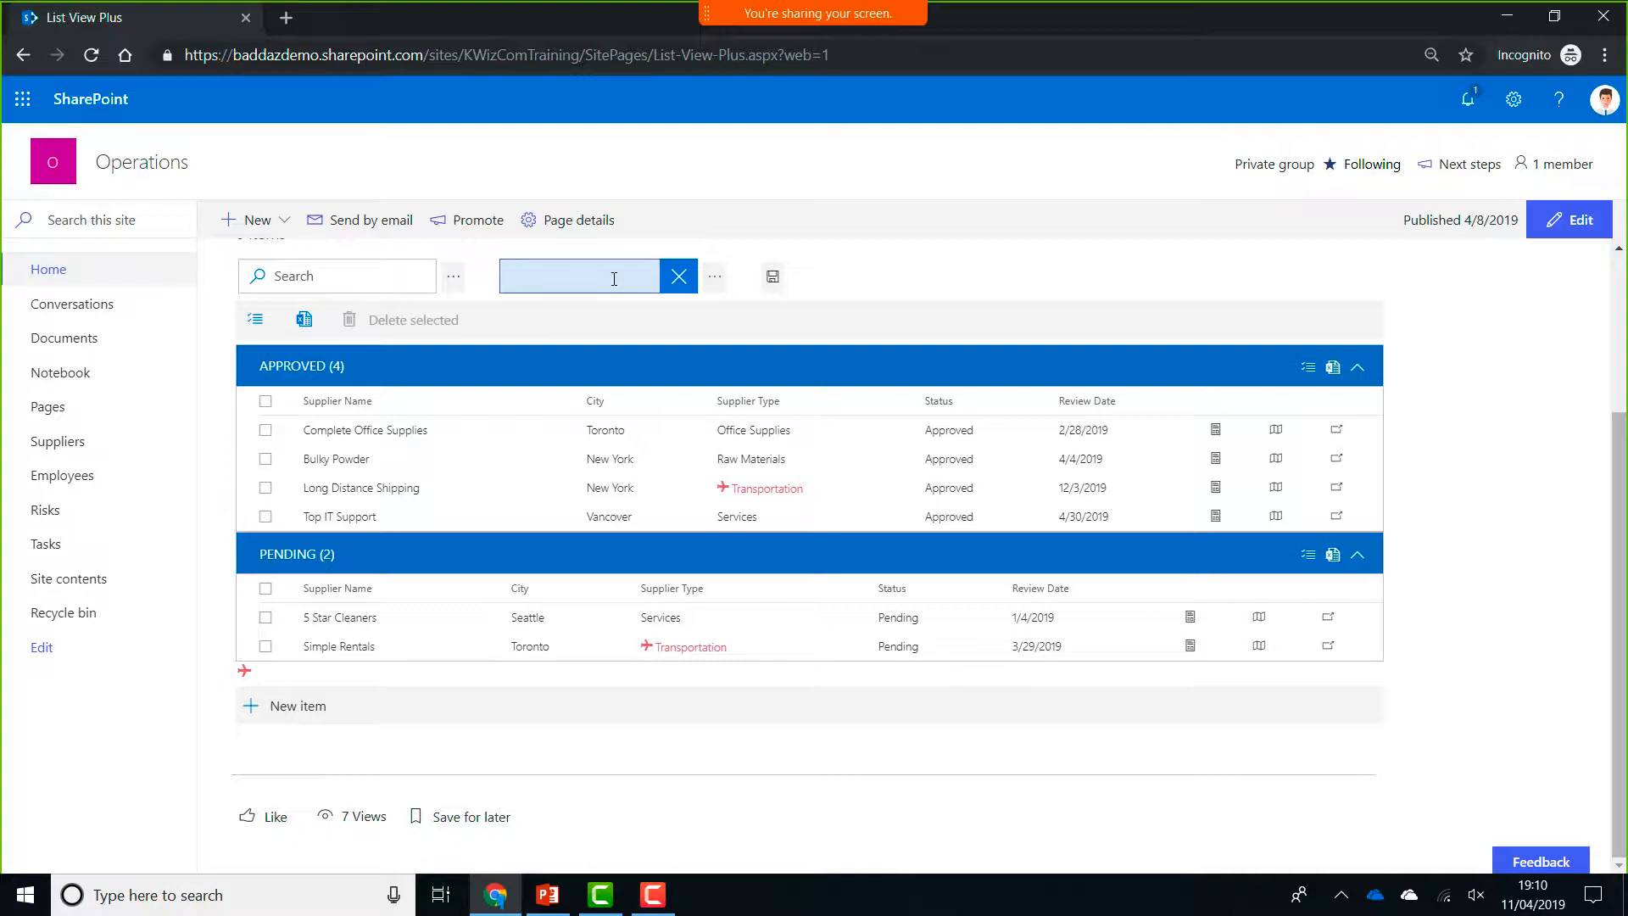
{"action": "left_click", "coordinate": [889, 279]}
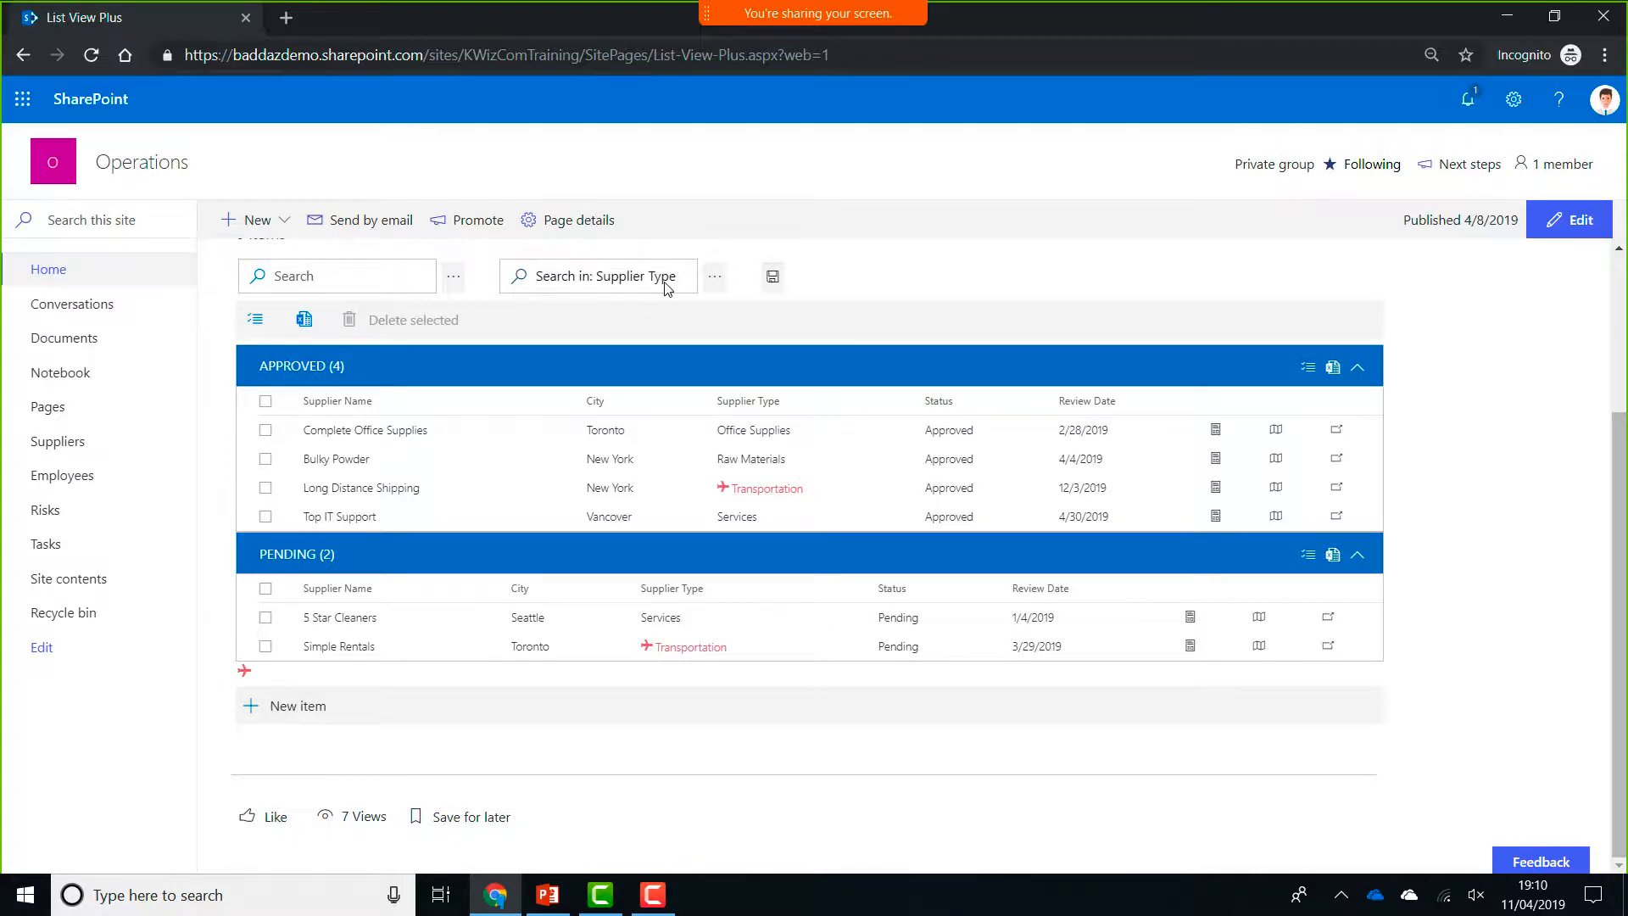
{"action": "left_click", "coordinate": [714, 278]}
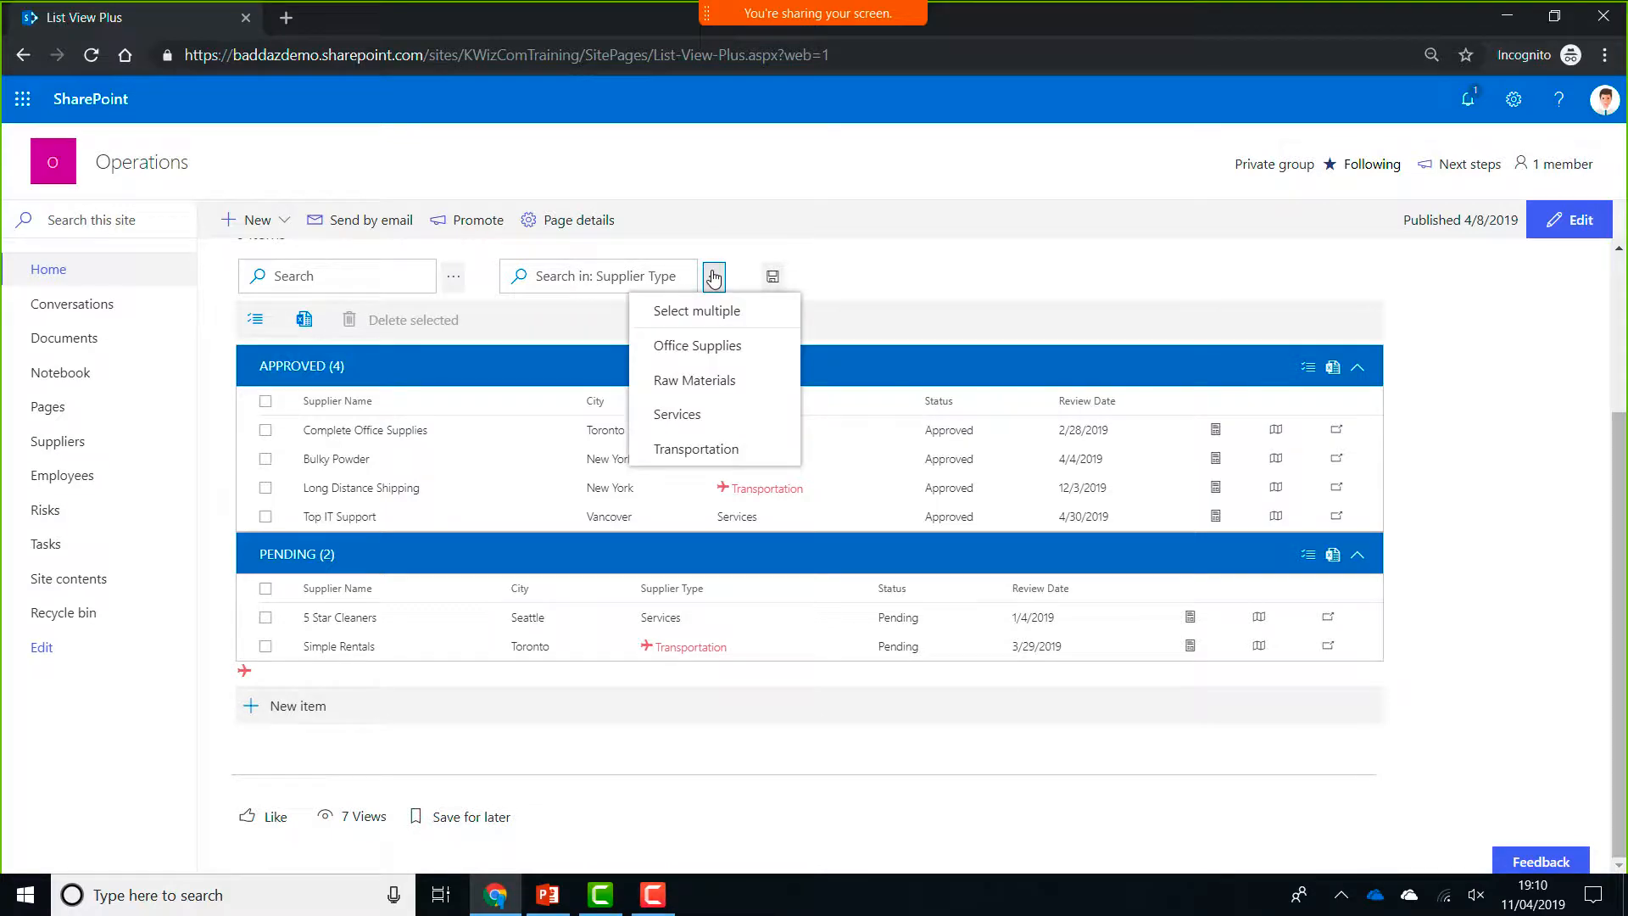
{"action": "left_click", "coordinate": [729, 381]}
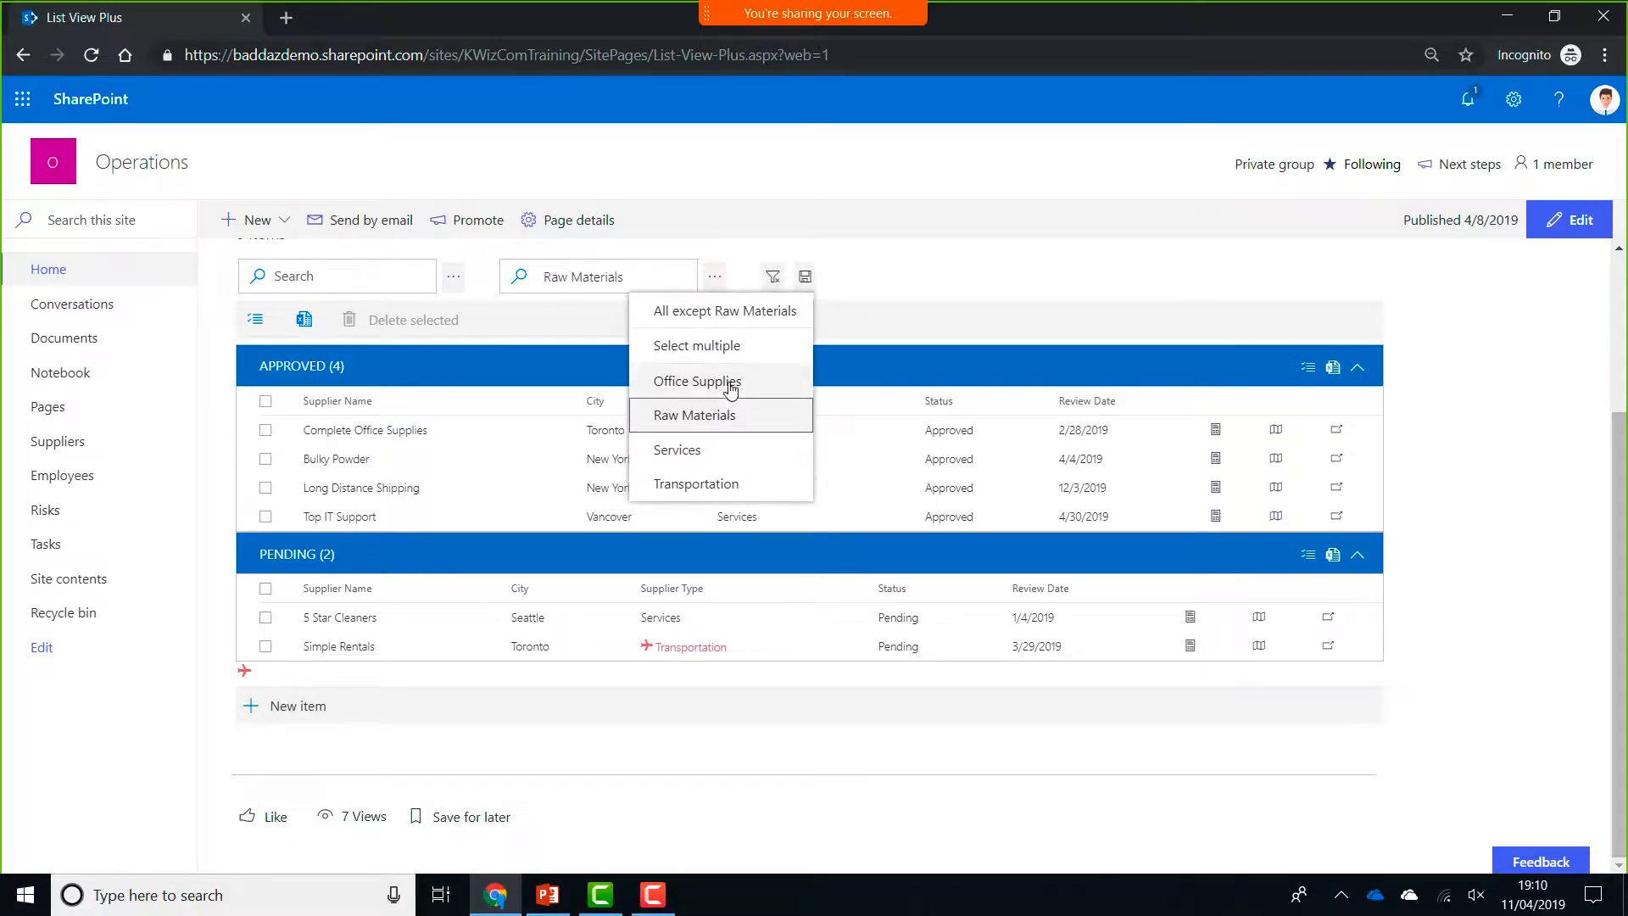
{"action": "left_click", "coordinate": [994, 339]}
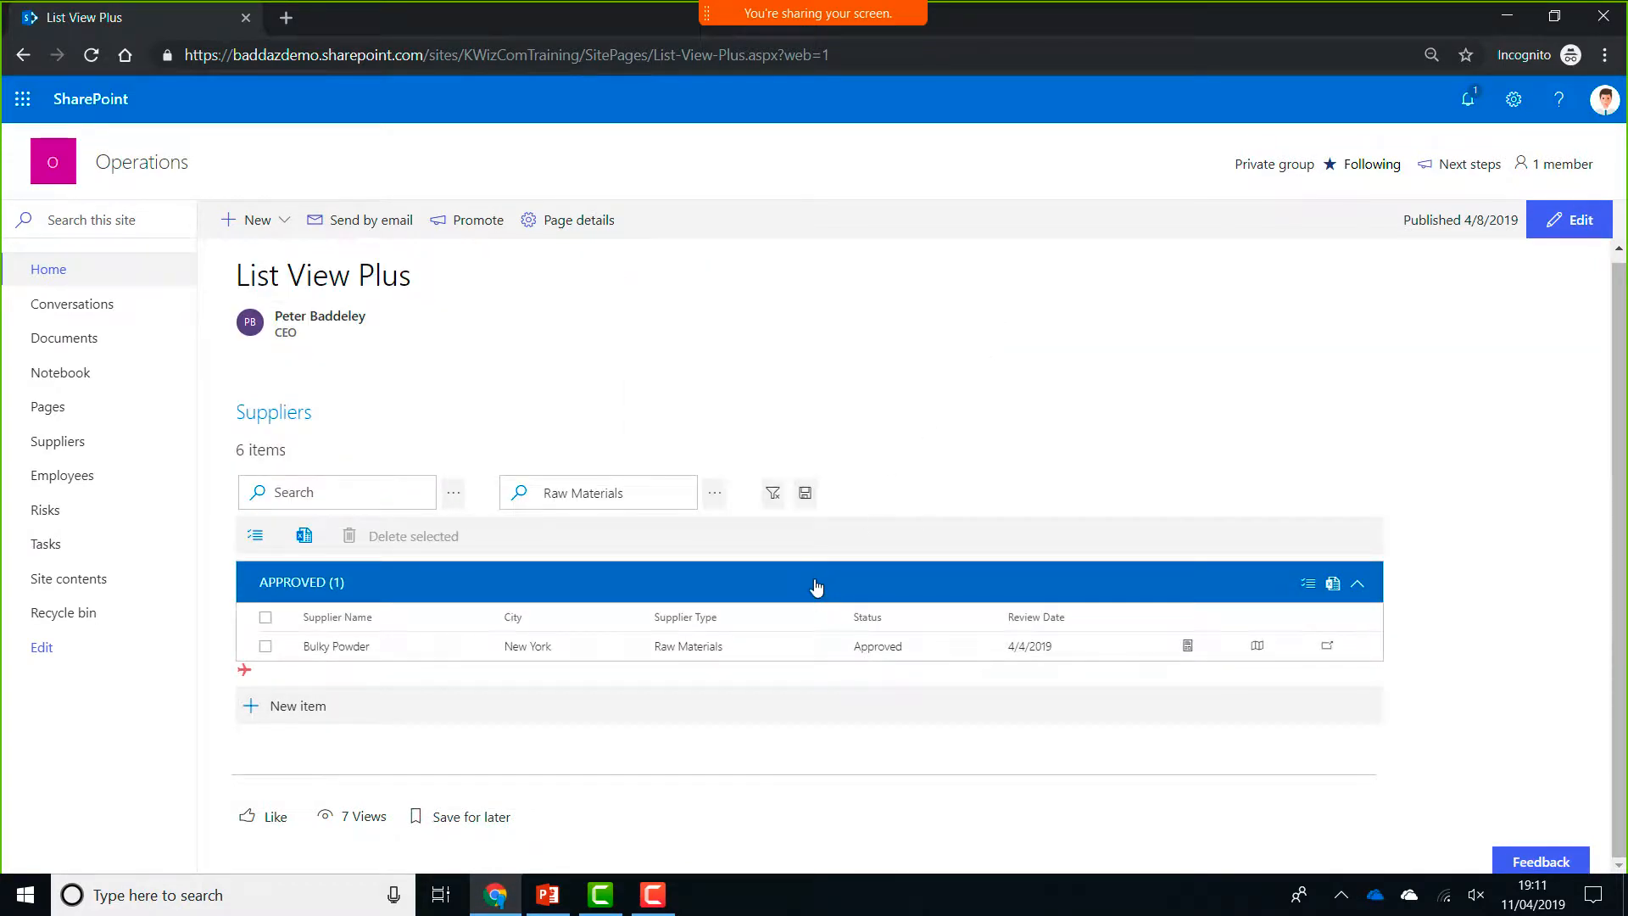
{"action": "left_click", "coordinate": [774, 494]}
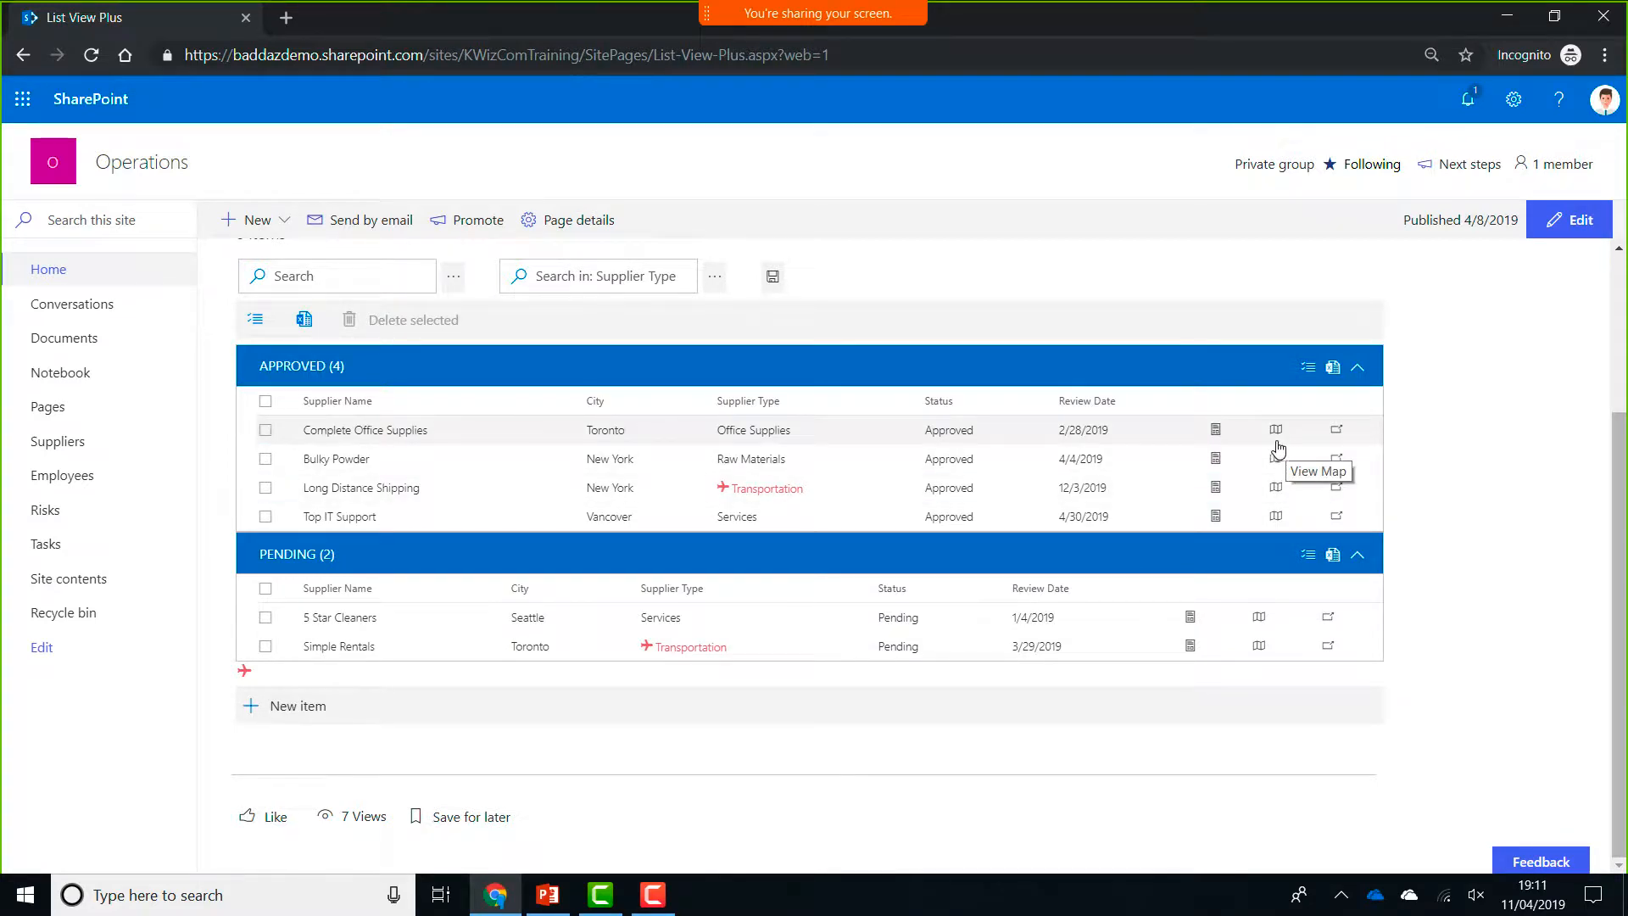
- View the item details and city map of Complete Office Supplies, and the city map of Bulky Powder
{"action": "left_click", "coordinate": [1217, 432]}
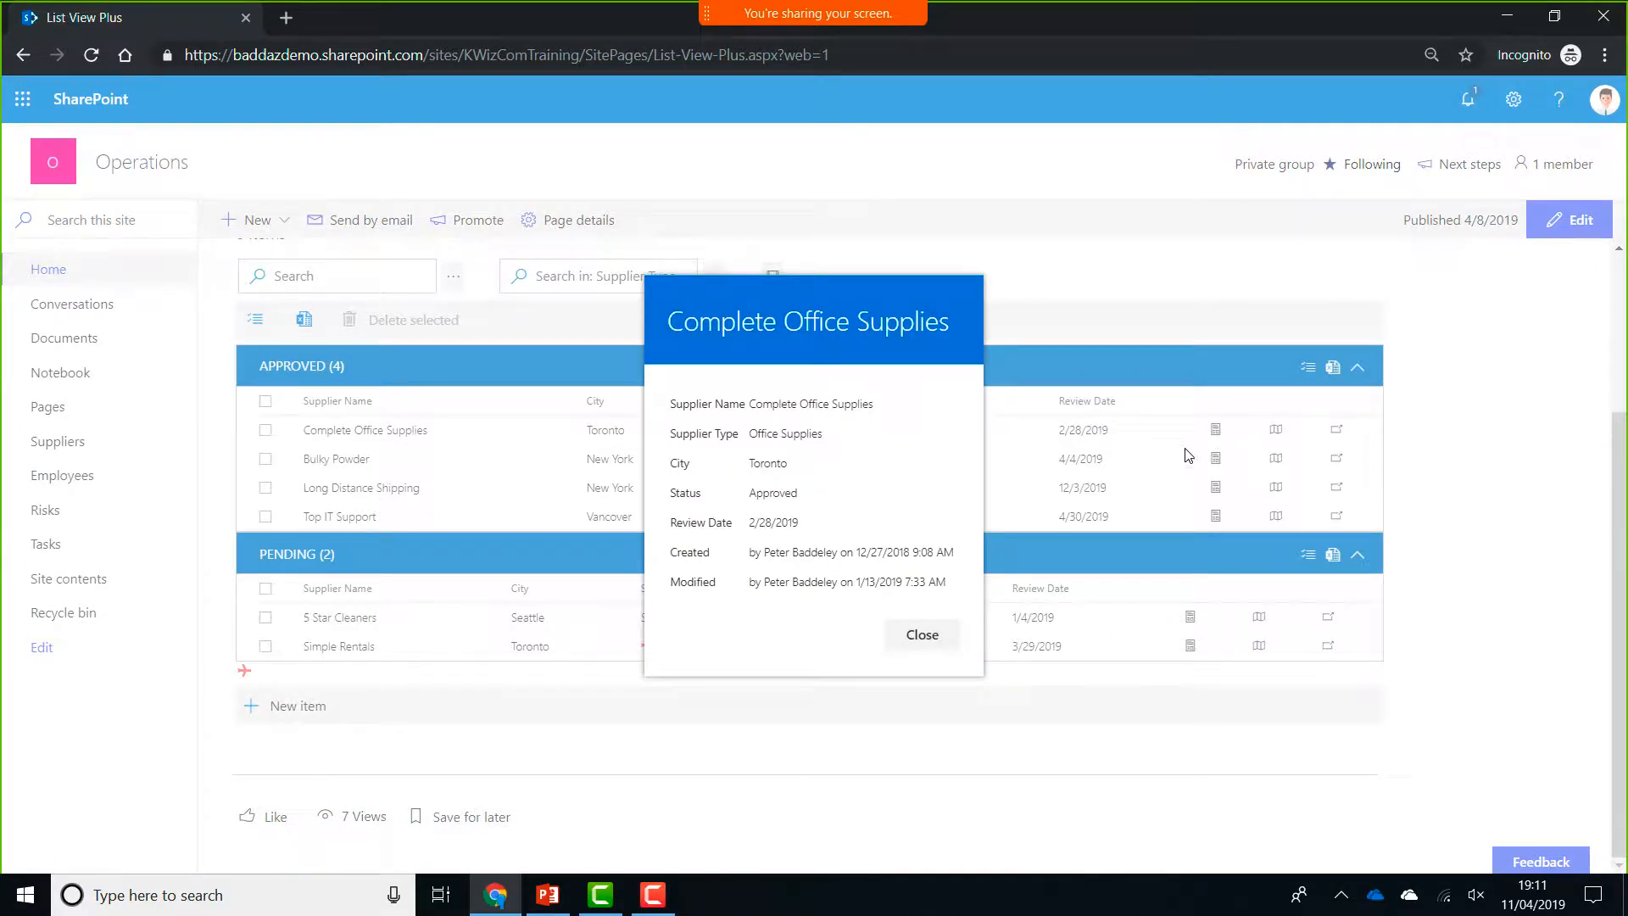
{"action": "left_click", "coordinate": [926, 638]}
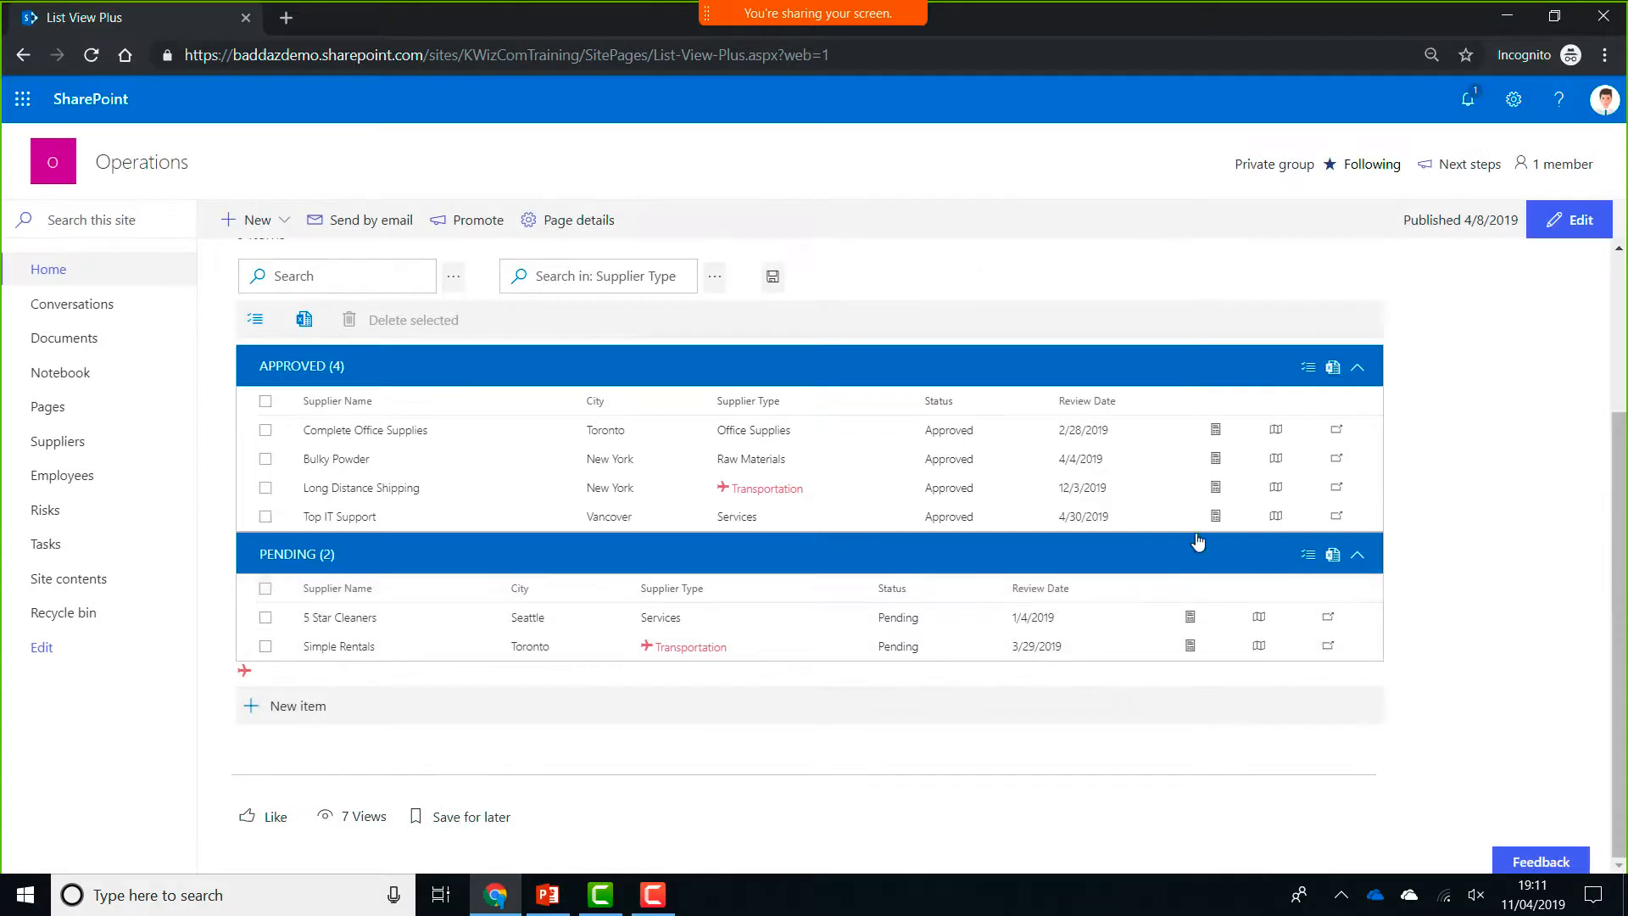
{"action": "left_click", "coordinate": [1277, 432]}
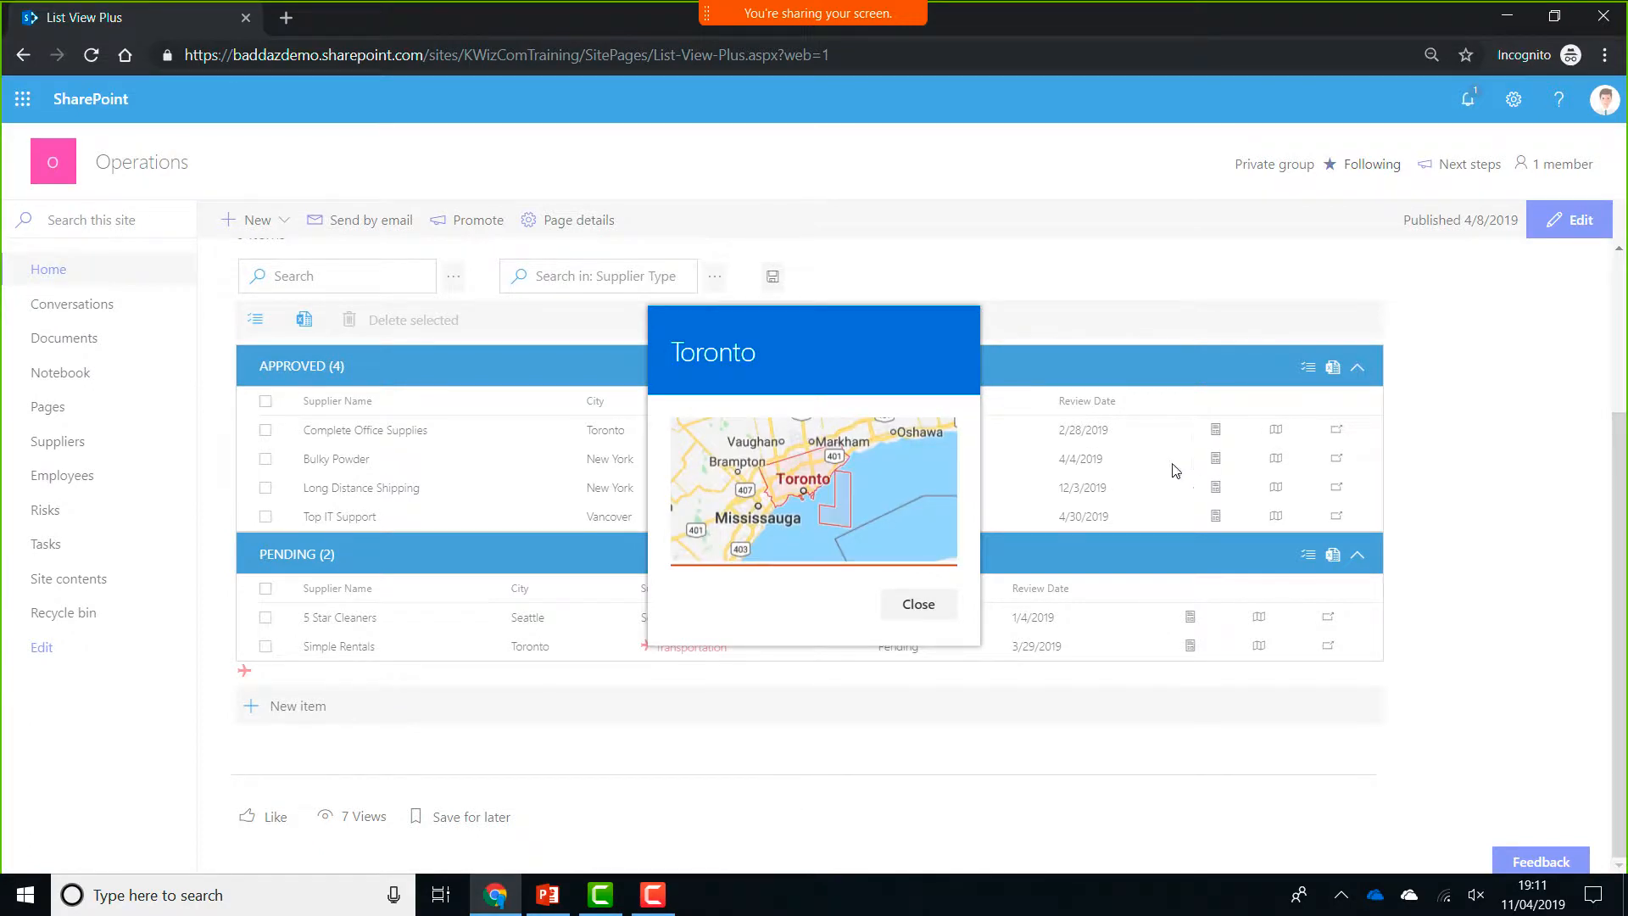
{"action": "left_click", "coordinate": [936, 602]}
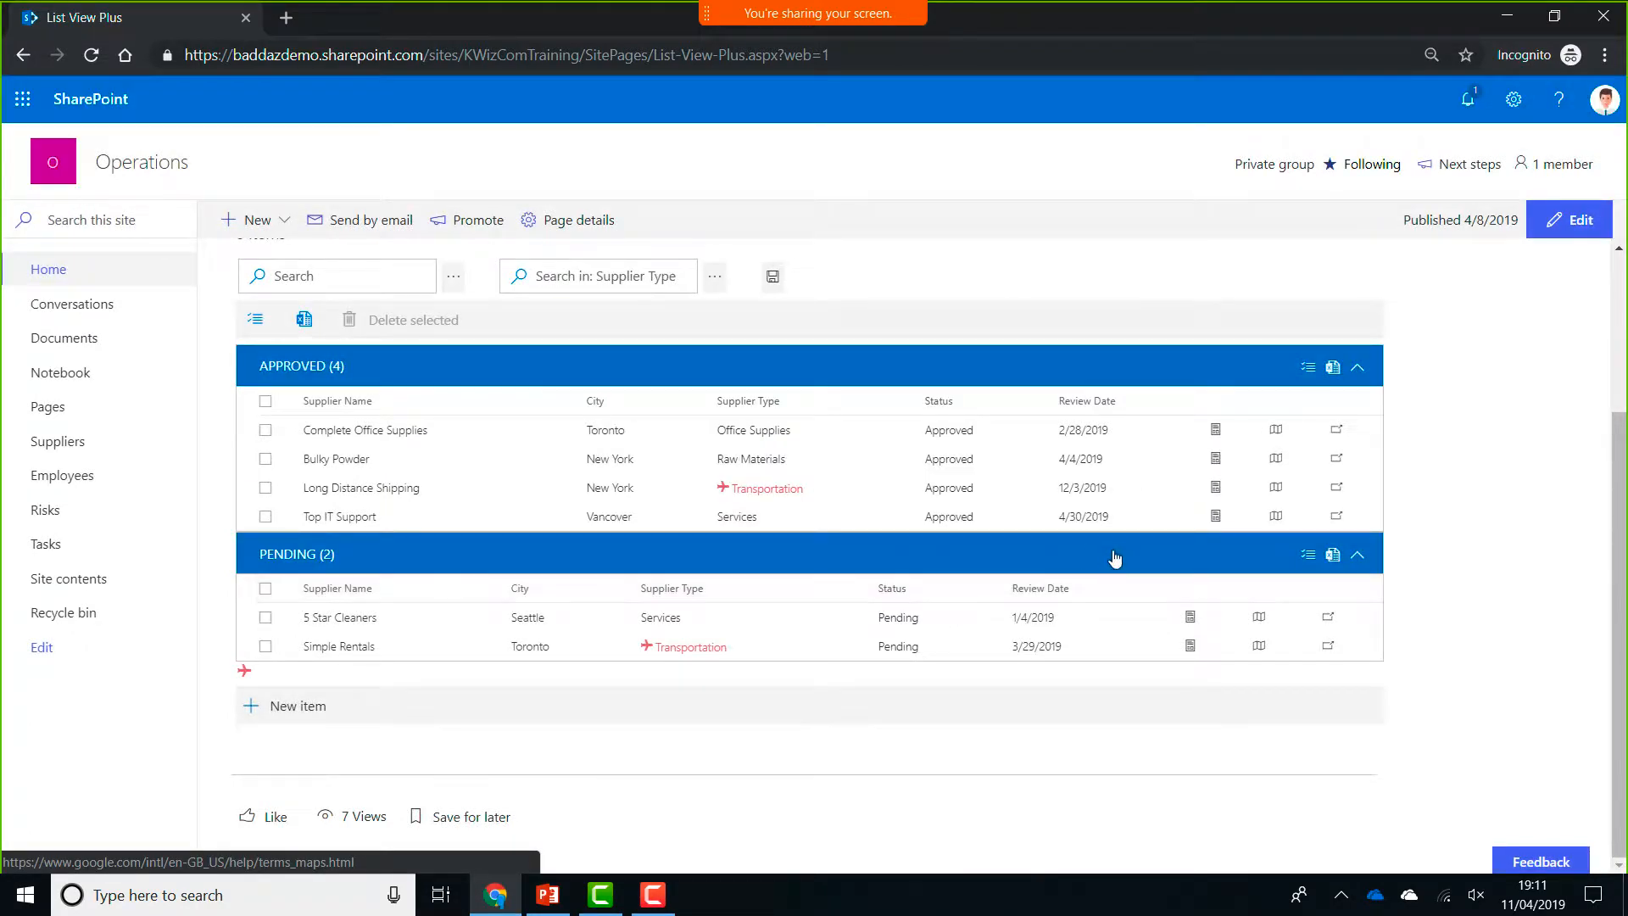
{"action": "left_click", "coordinate": [1278, 460]}
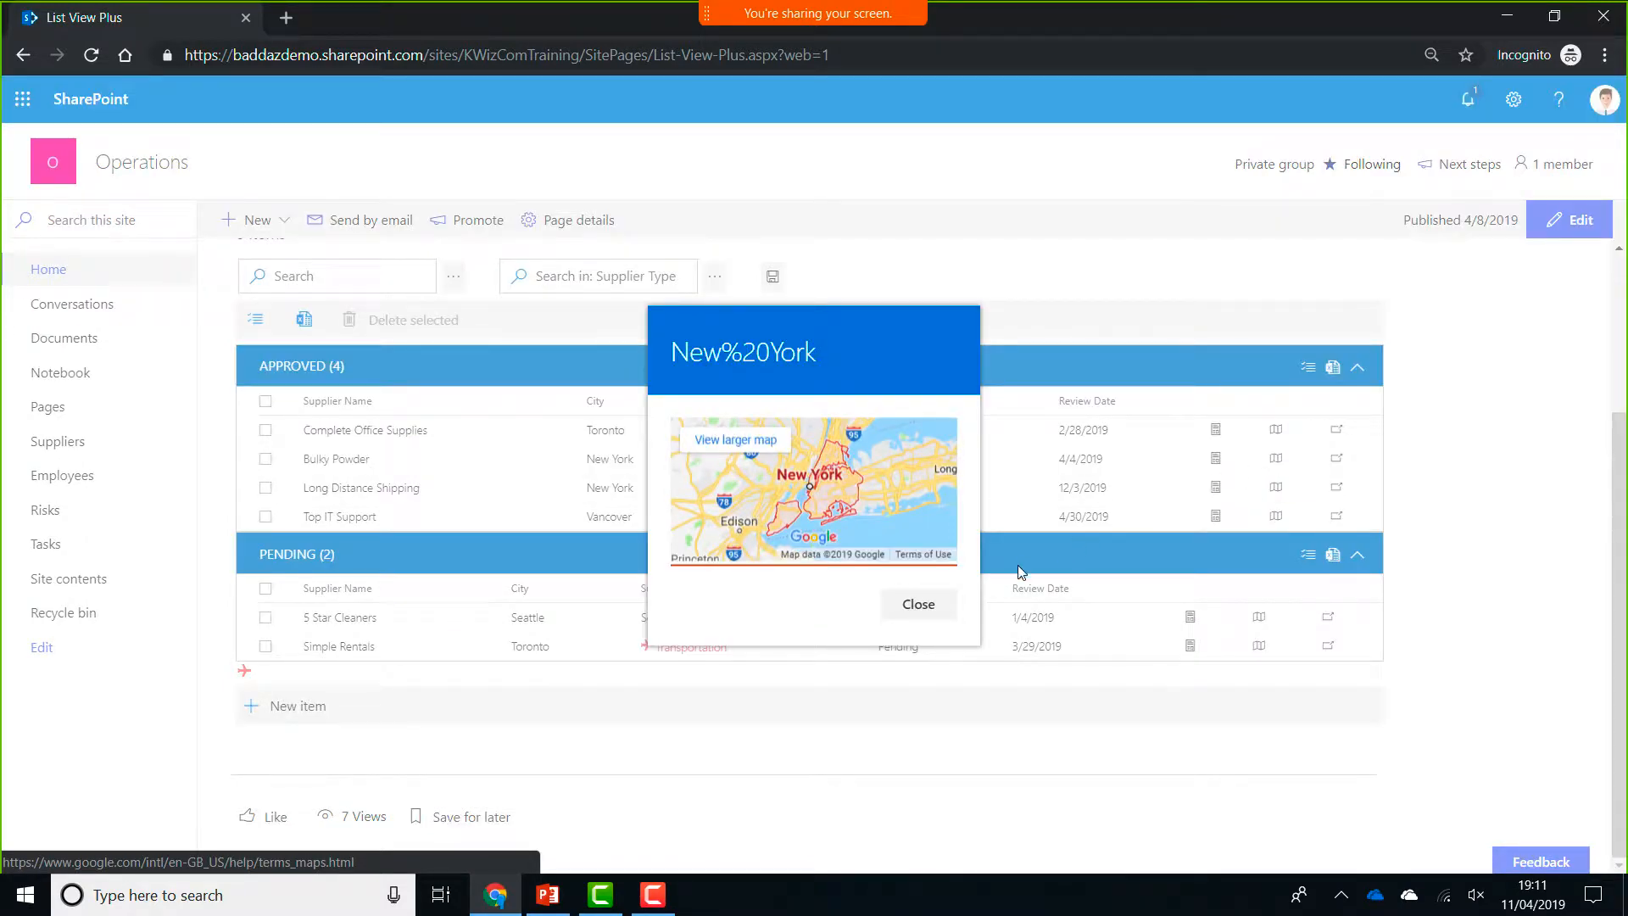
{"action": "left_click", "coordinate": [919, 604]}
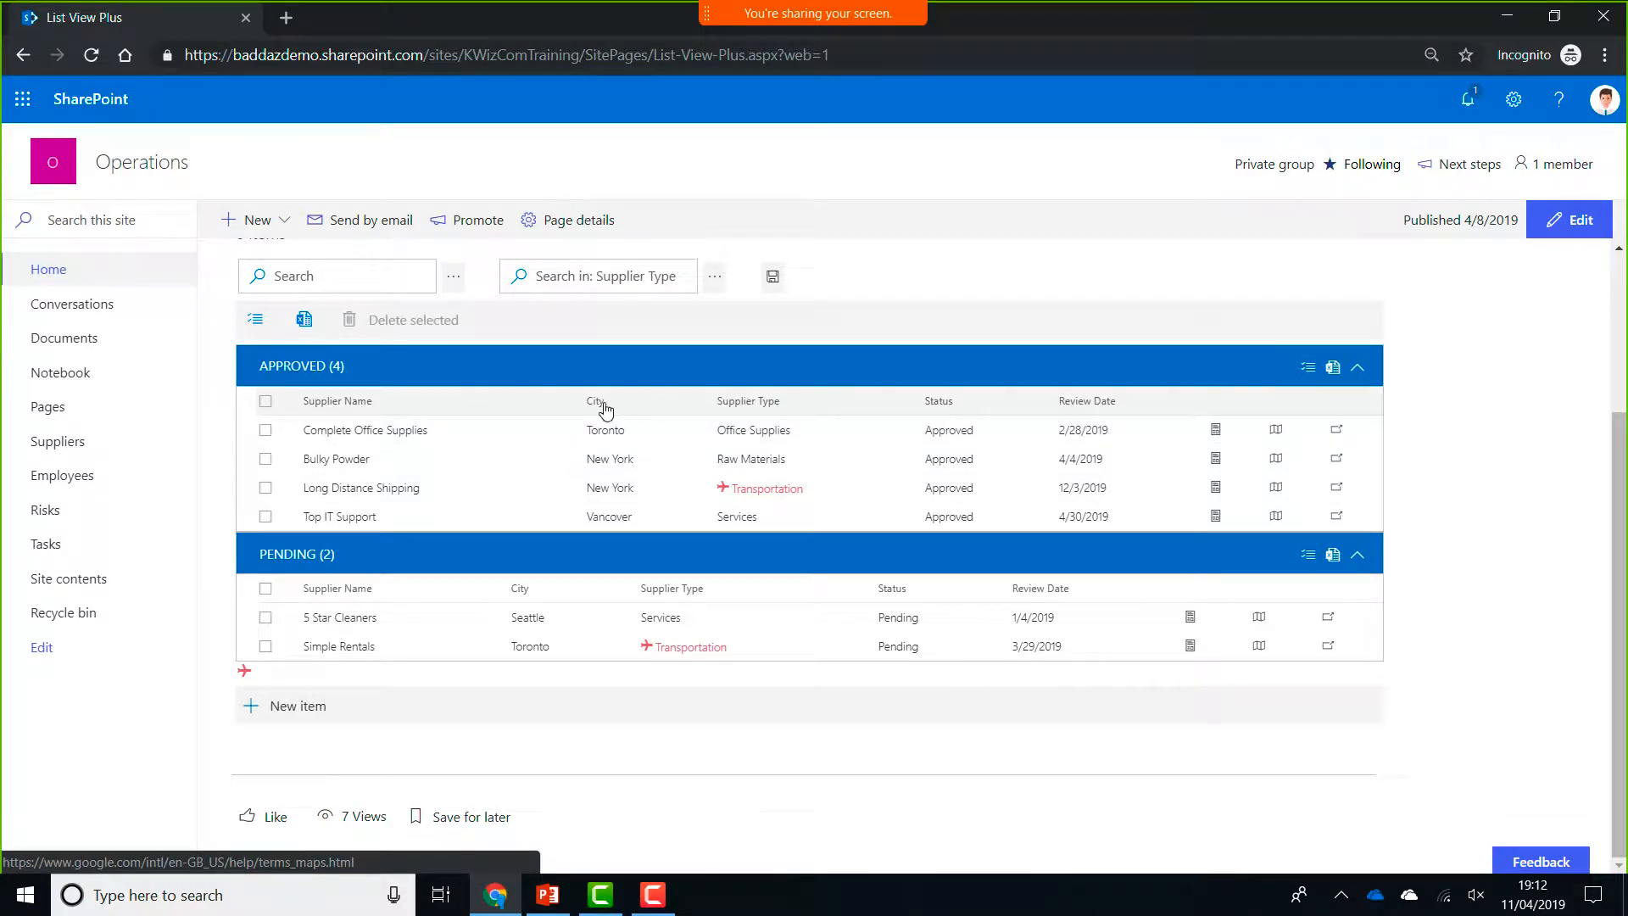
- Group the suppliers by City, save that view, and change the grouping back to Status
{"action": "left_click_drag", "start_coordinate": [746, 401], "coordinate": [714, 374]}
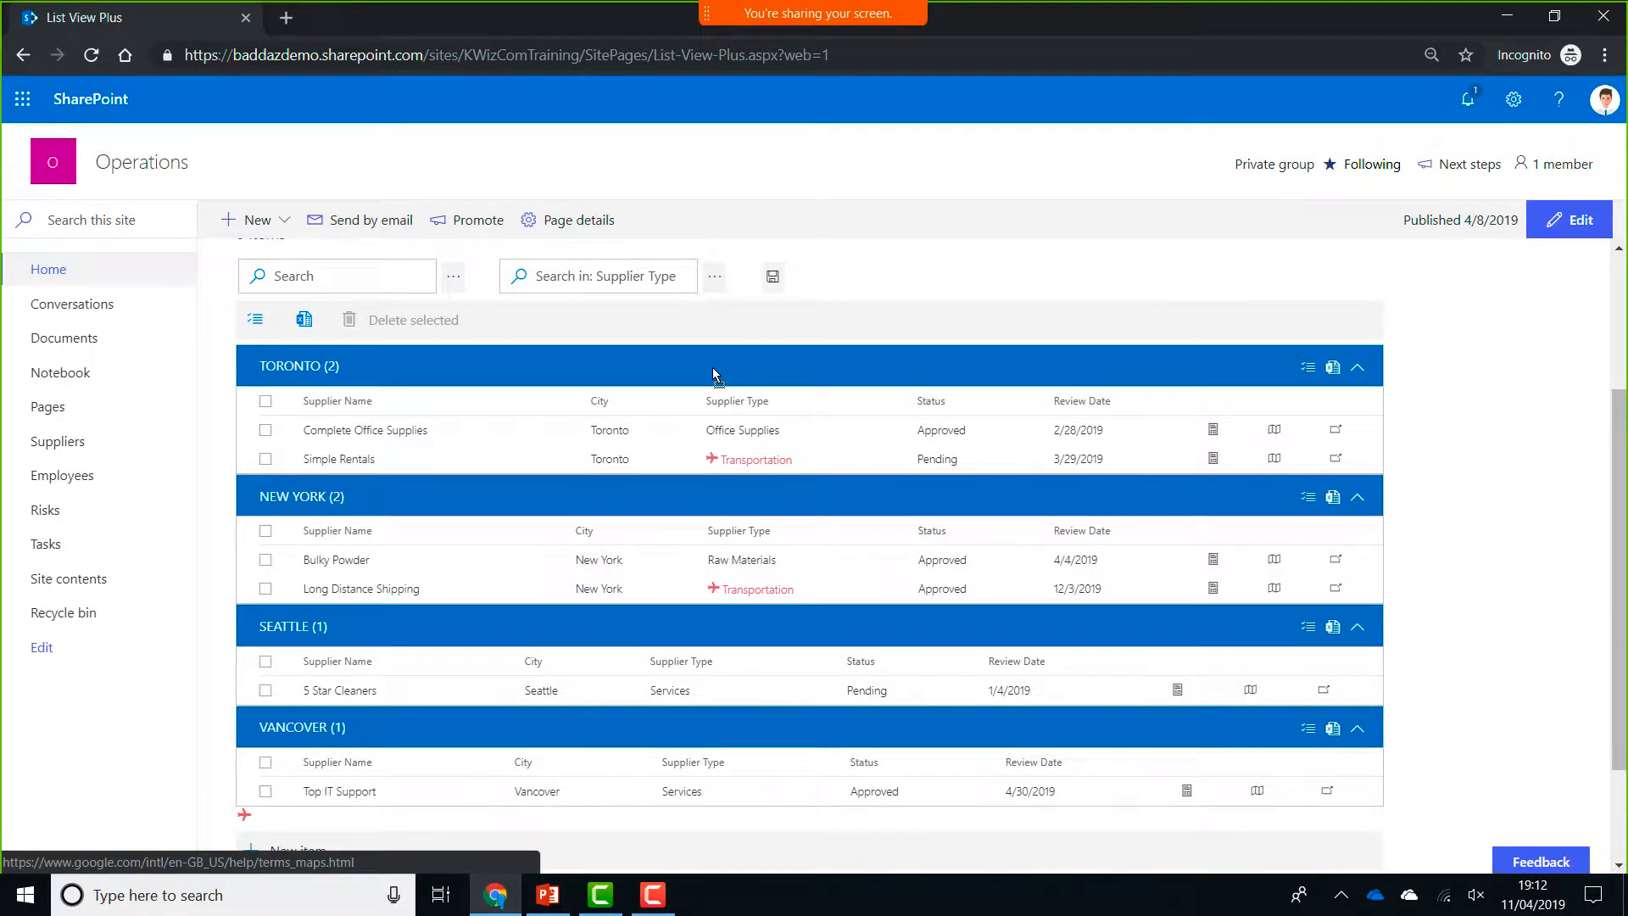
{"action": "left_click", "coordinate": [773, 278]}
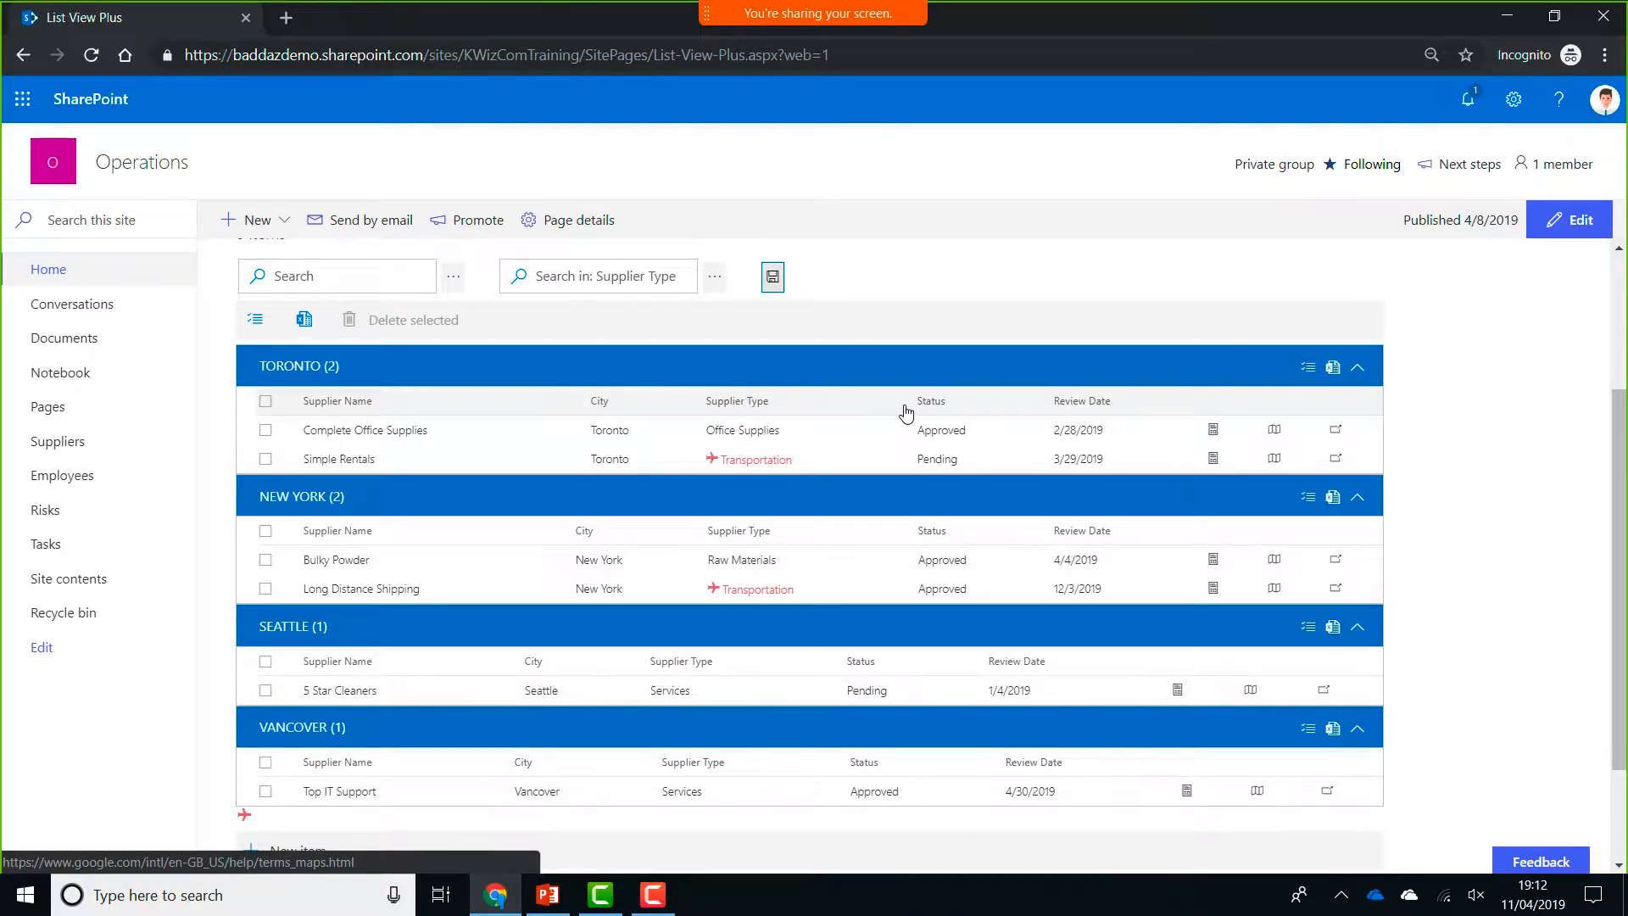
{"action": "left_click_drag", "start_coordinate": [948, 405], "coordinate": [887, 288]}
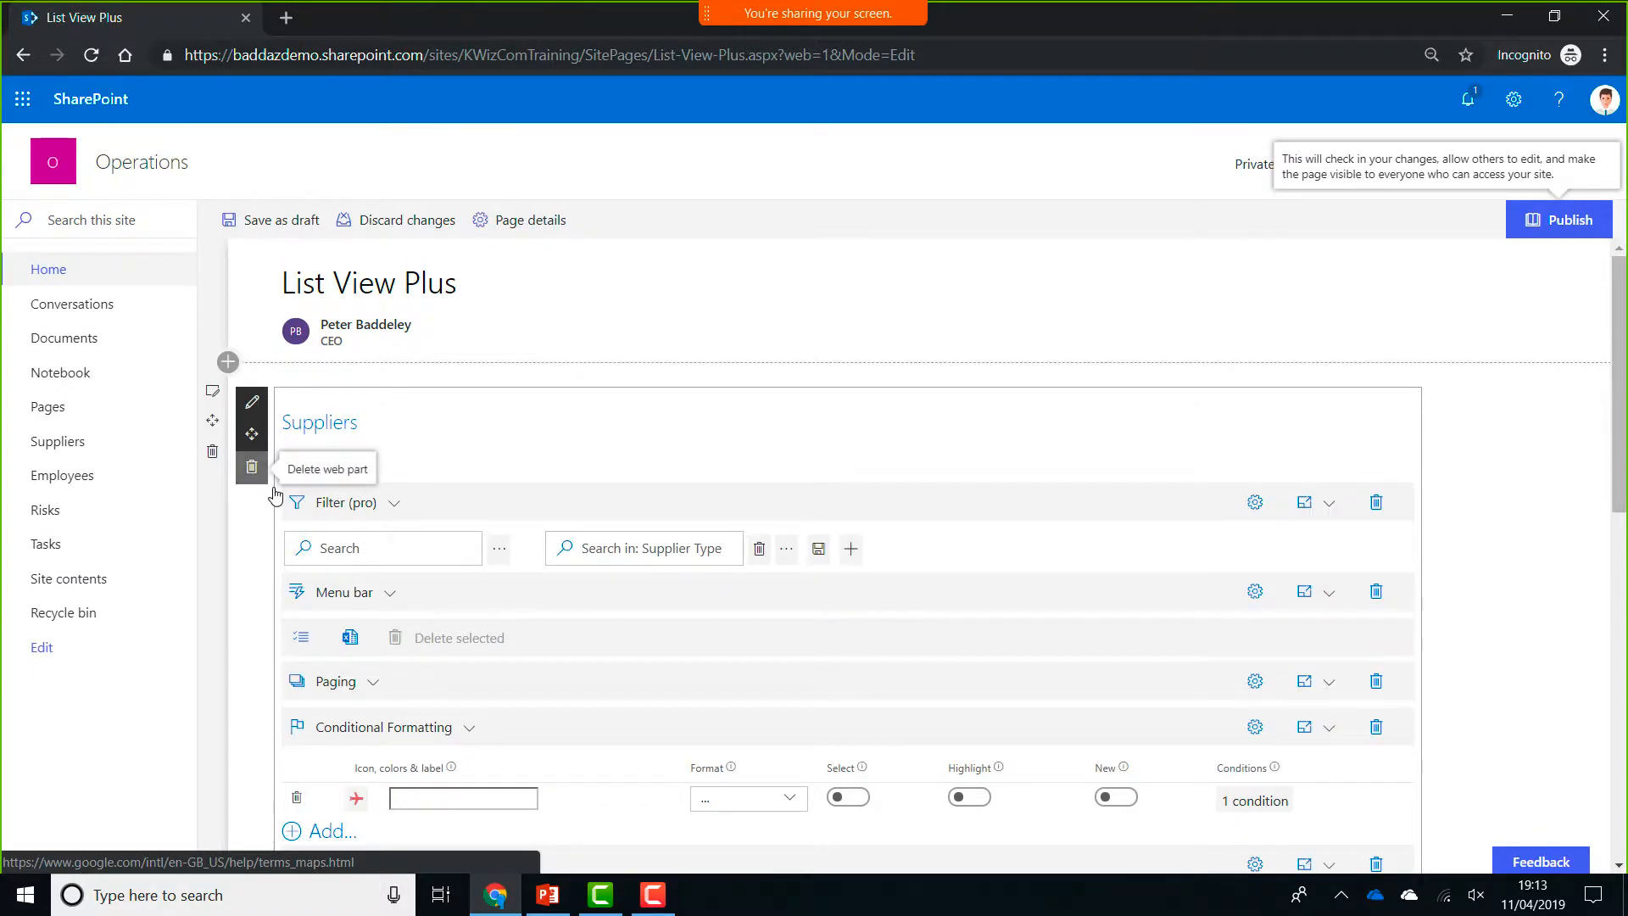
- Delete the existing Suppliers web part from the List View Plus page
{"action": "left_click", "coordinate": [251, 466]}
{"action": "left_click", "coordinate": [803, 520]}
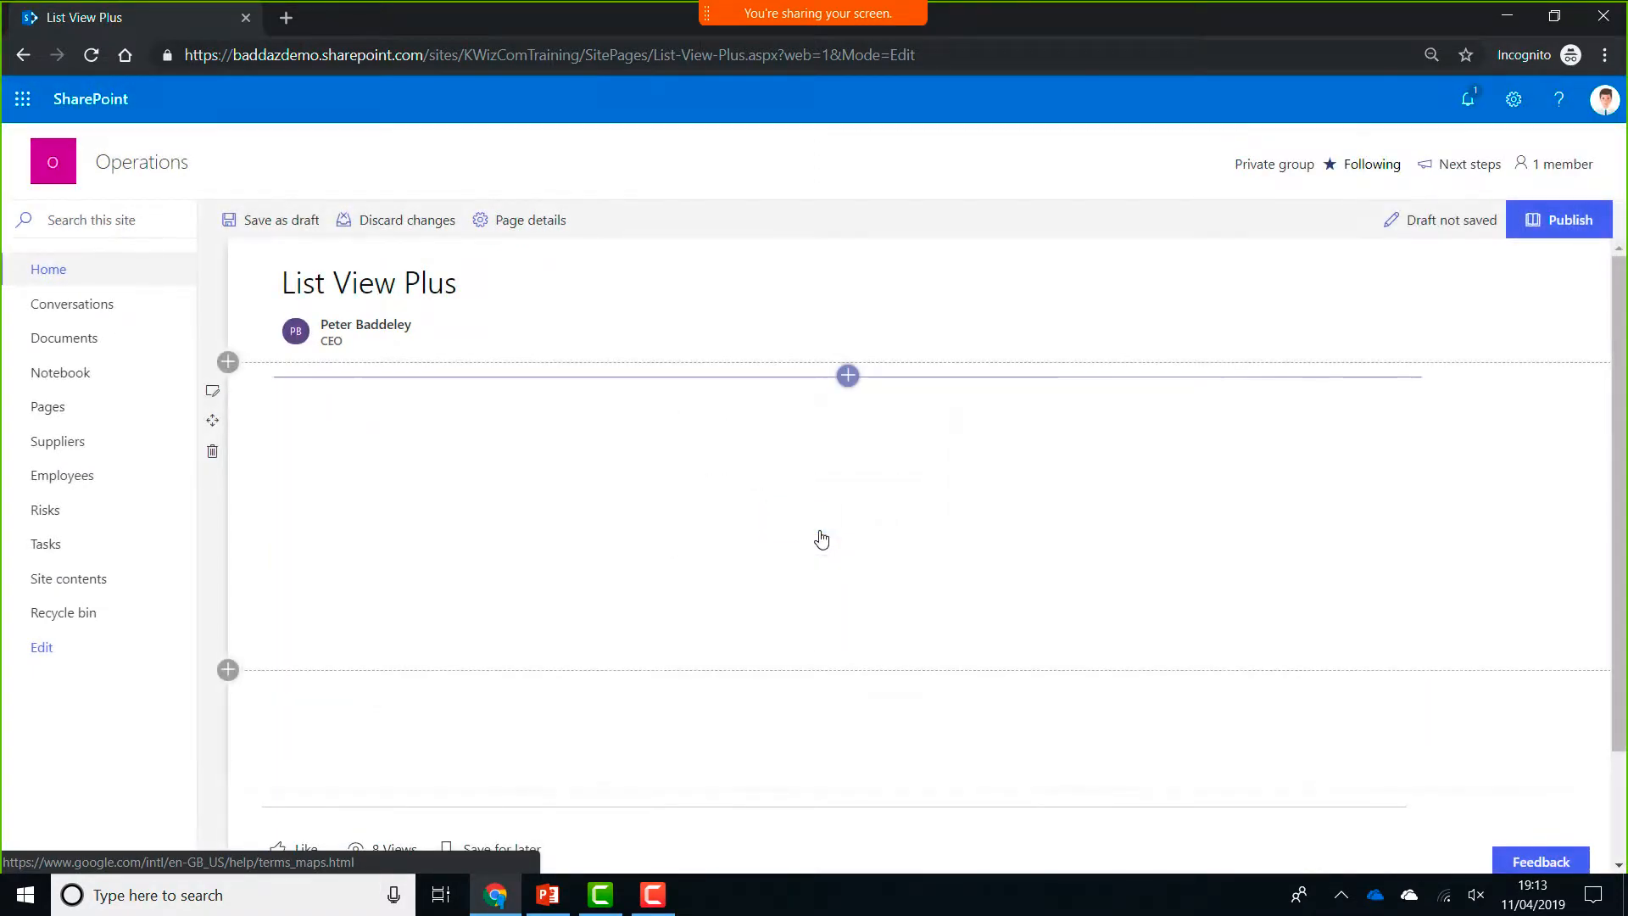
- Add a List View Plus web part to the empty section of the page
{"action": "left_click", "coordinate": [848, 376]}
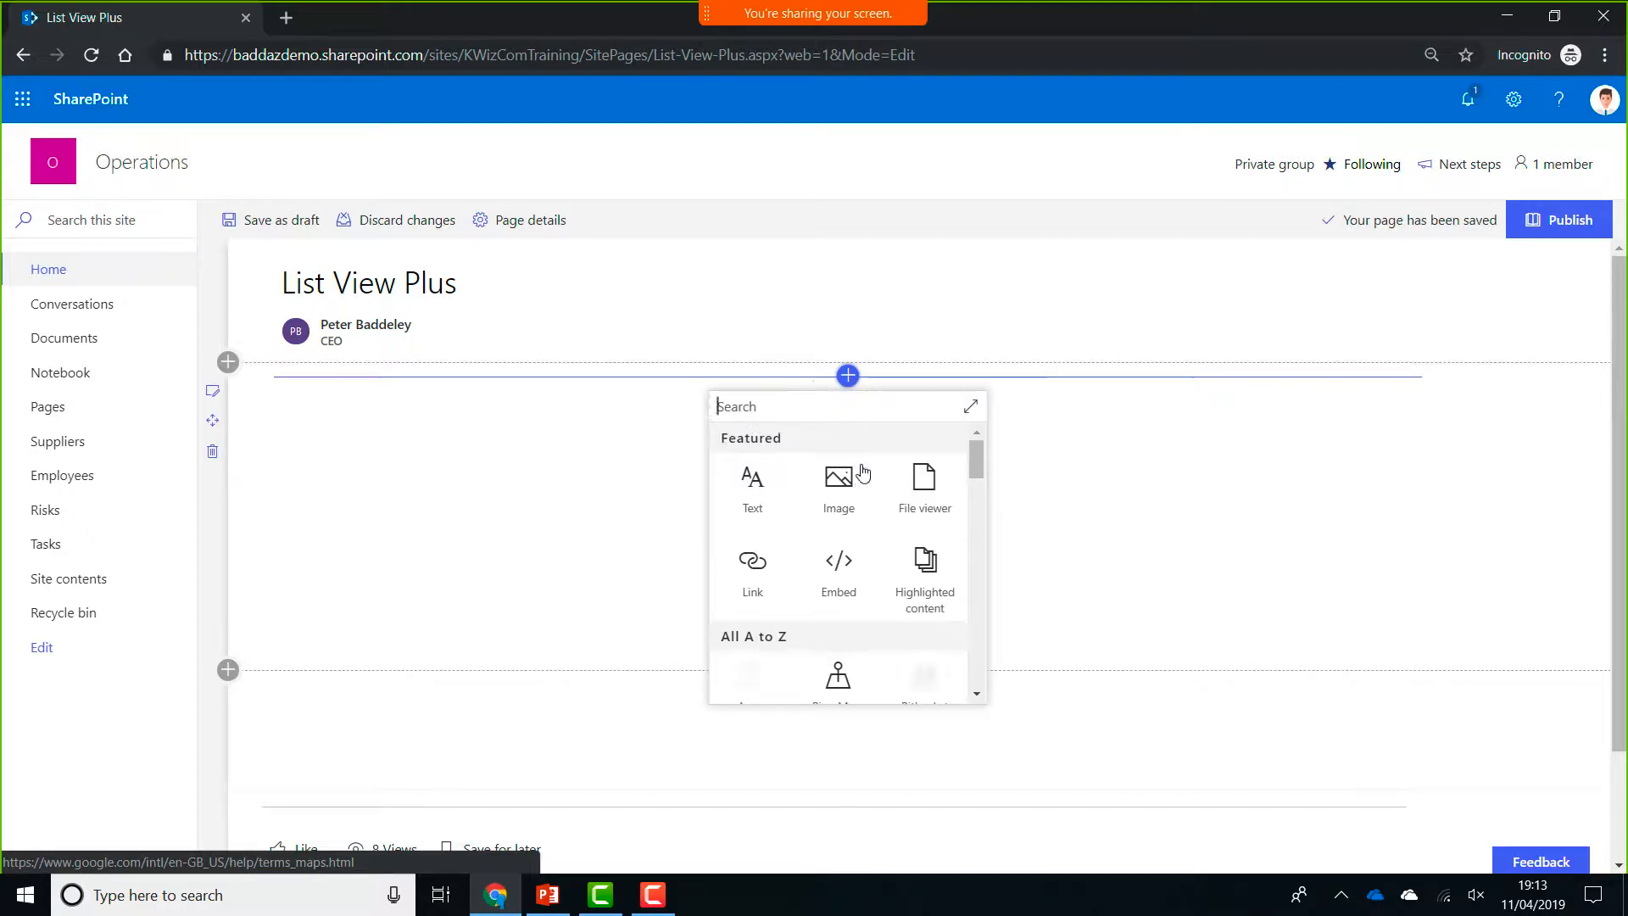
{"action": "scroll", "coordinate": [865, 501], "scroll_direction": "down", "scroll_amount": 3}
{"action": "scroll", "coordinate": [866, 506], "scroll_direction": "down", "scroll_amount": 4}
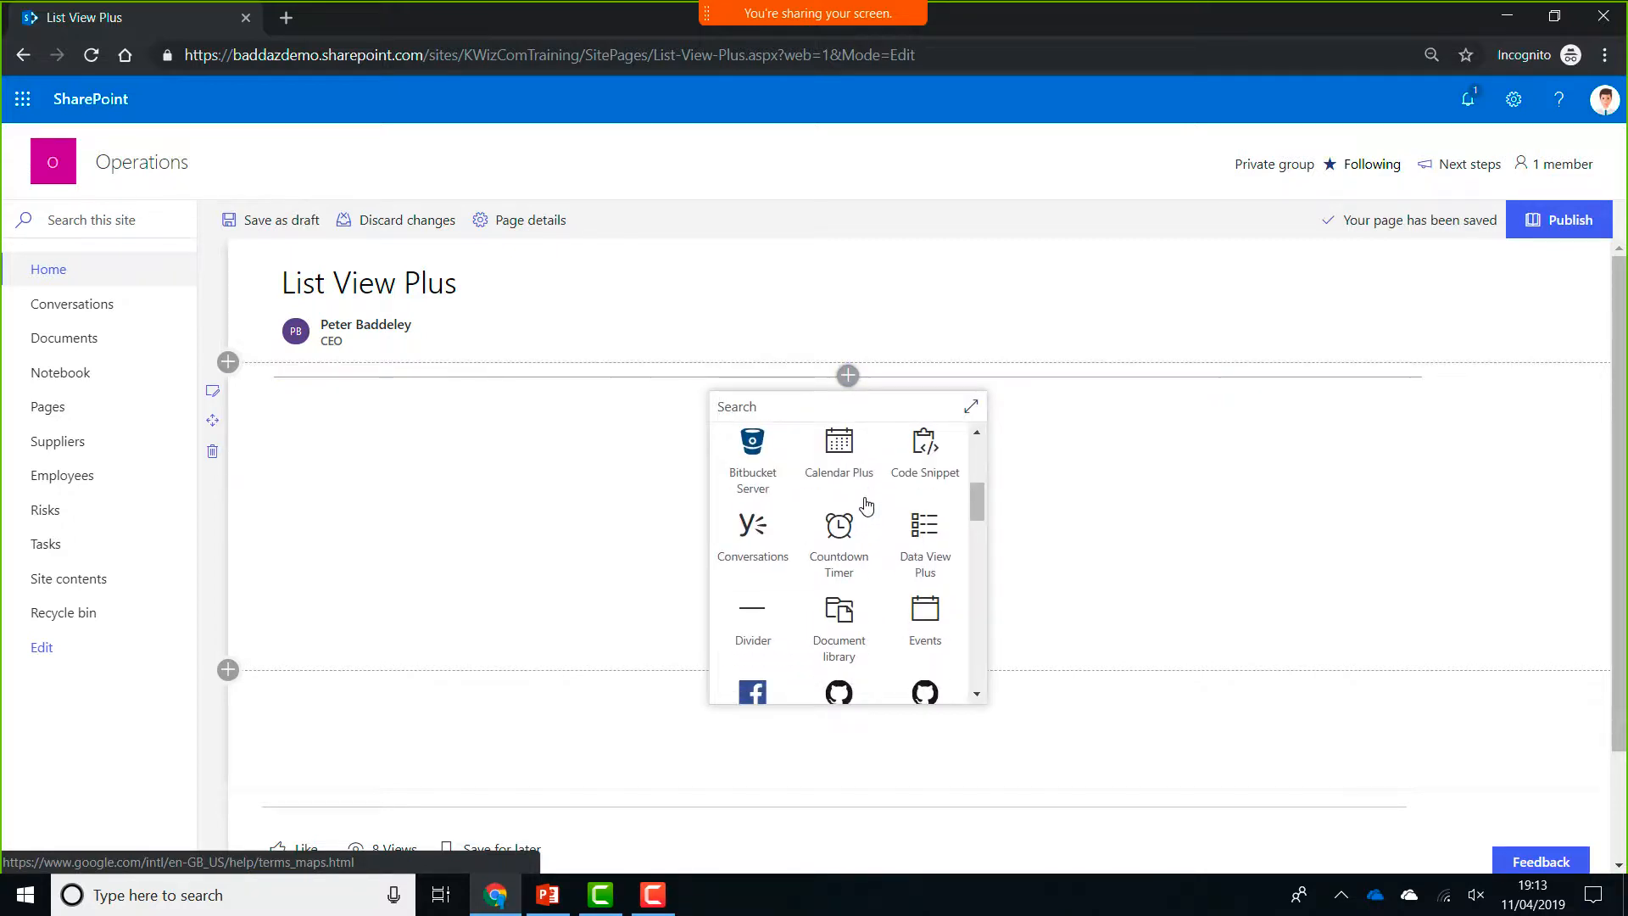
{"action": "scroll", "coordinate": [865, 506], "scroll_direction": "down", "scroll_amount": 5}
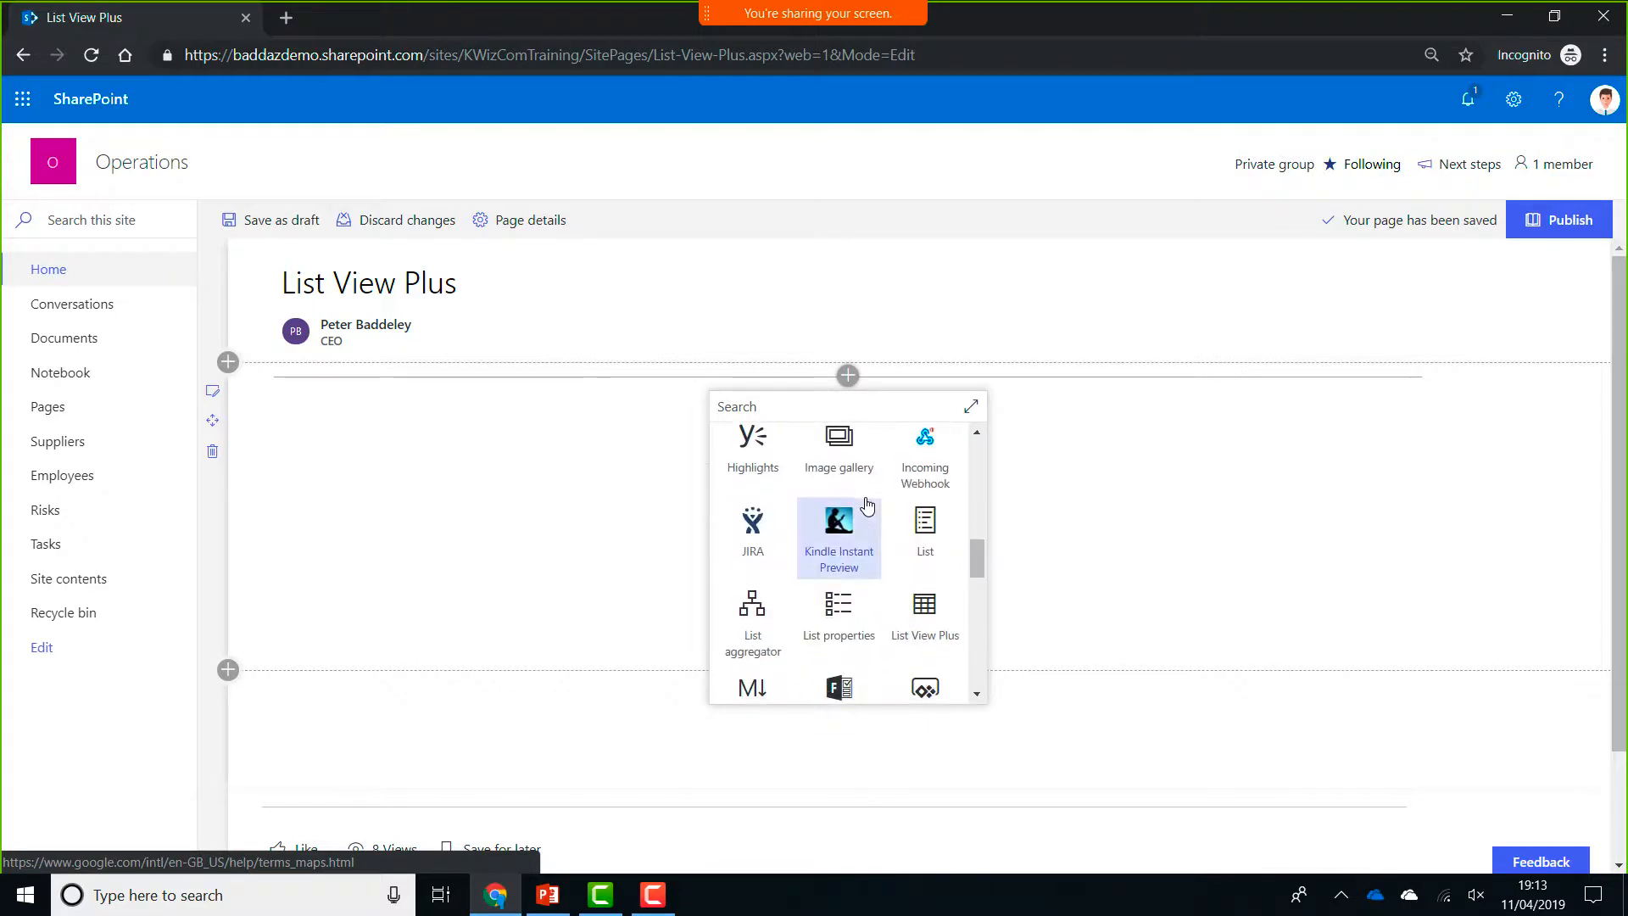
{"action": "scroll", "coordinate": [900, 578], "scroll_direction": "up", "scroll_amount": 1}
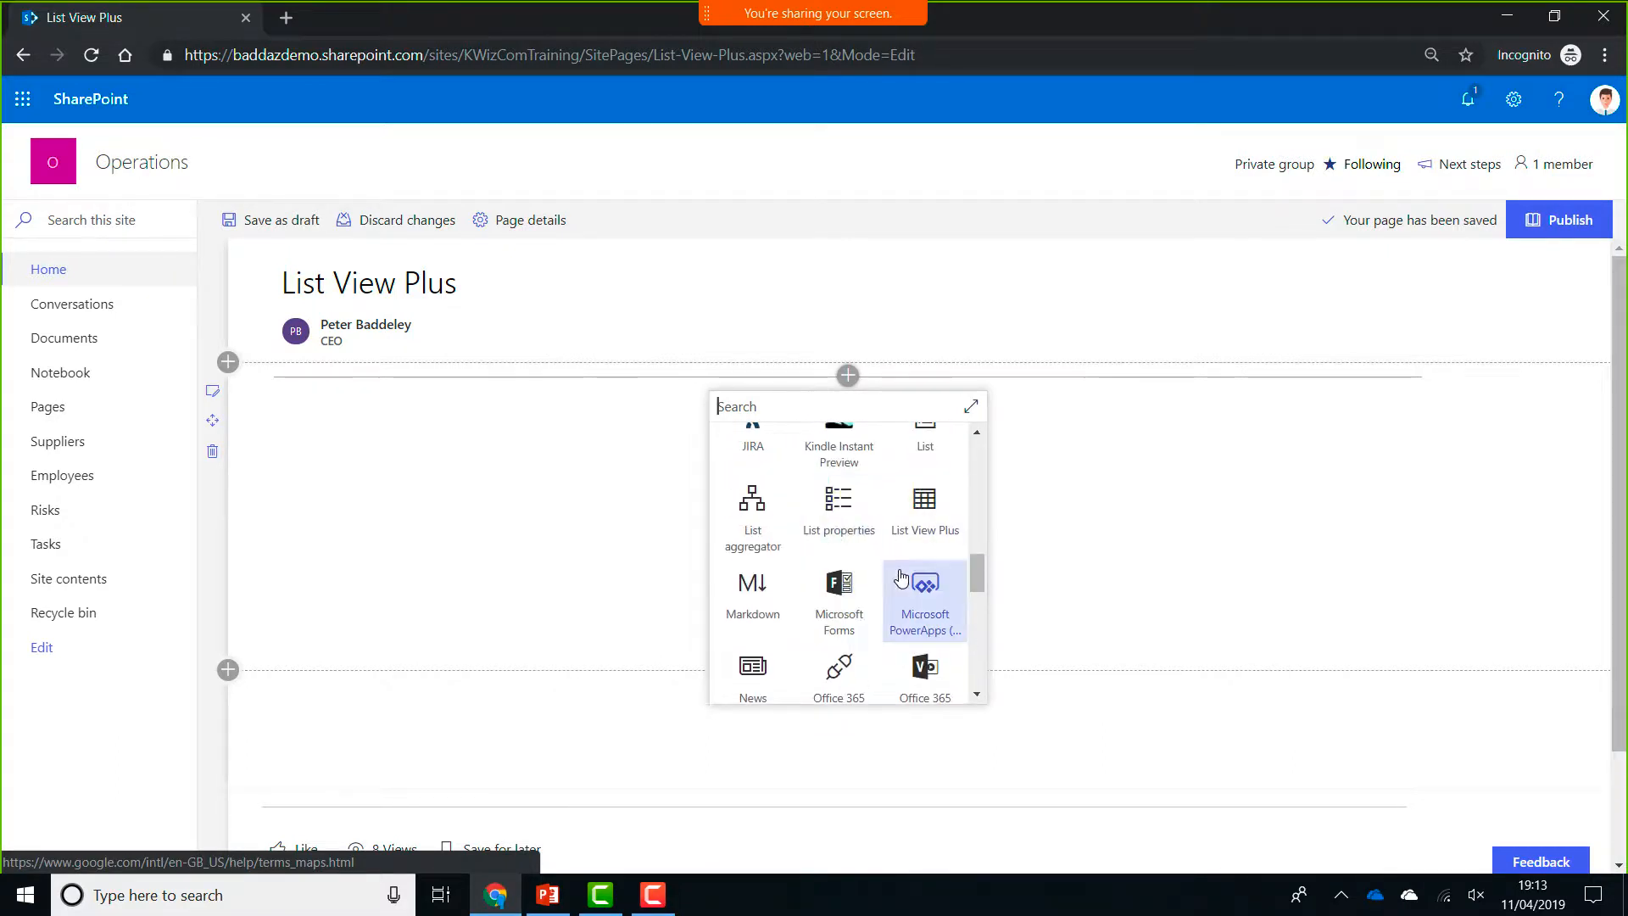
{"action": "left_click", "coordinate": [951, 526]}
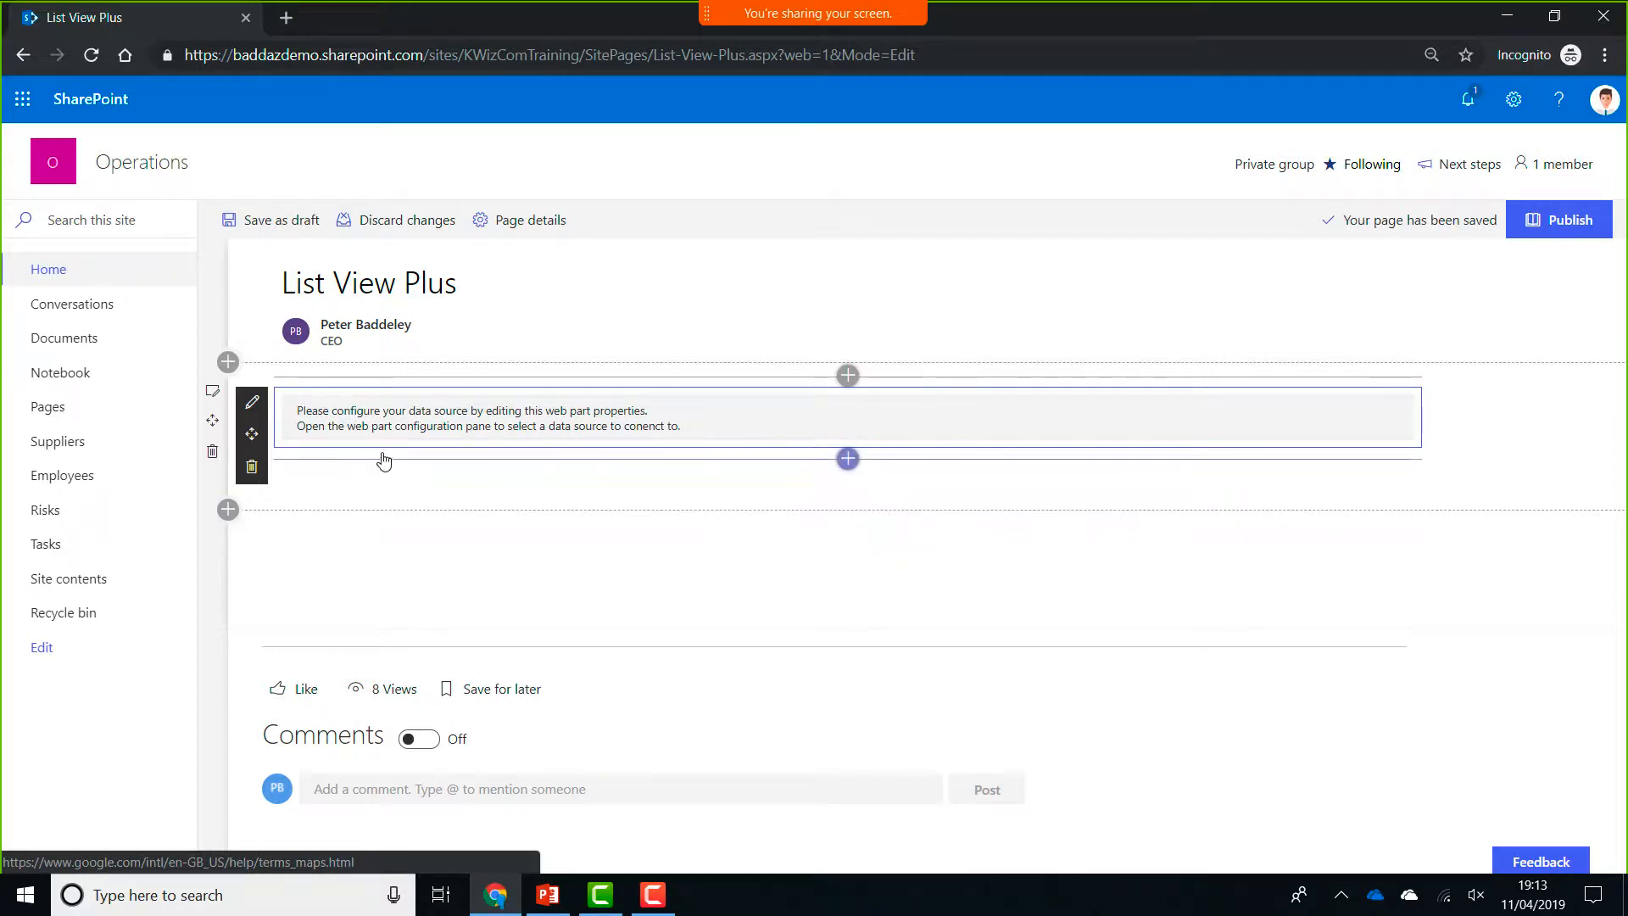
- Connect the new web part to the Suppliers list on the current site, and review its remaining properties
{"action": "left_click", "coordinate": [259, 409]}
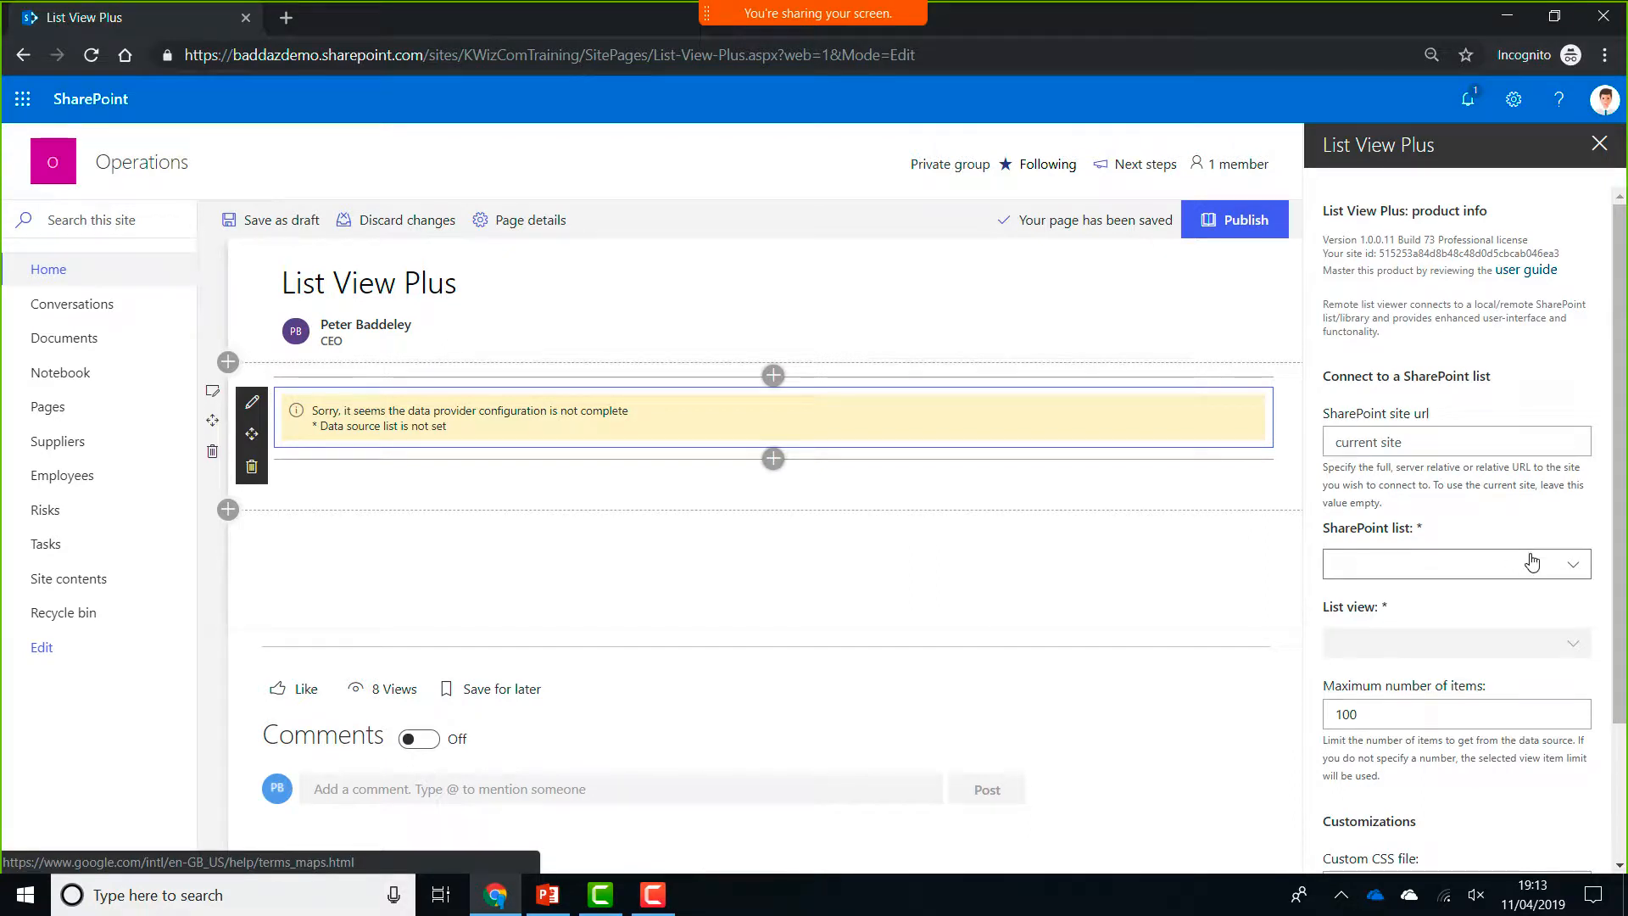
{"action": "left_click", "coordinate": [1574, 566]}
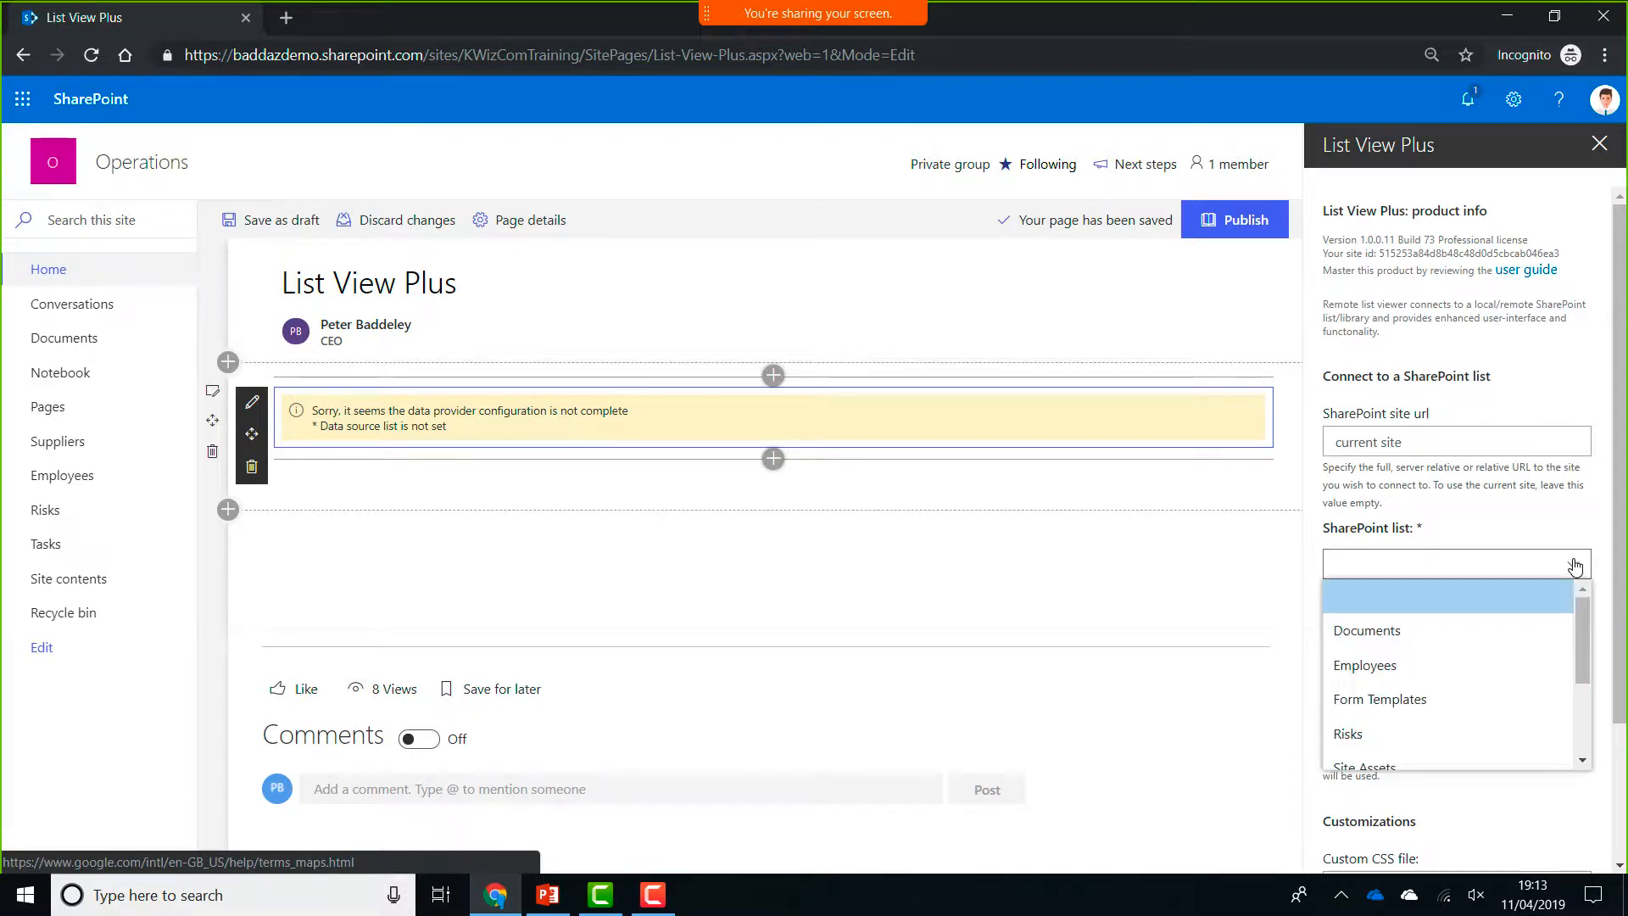
{"action": "left_click_drag", "start_coordinate": [1581, 613], "coordinate": [1587, 710]}
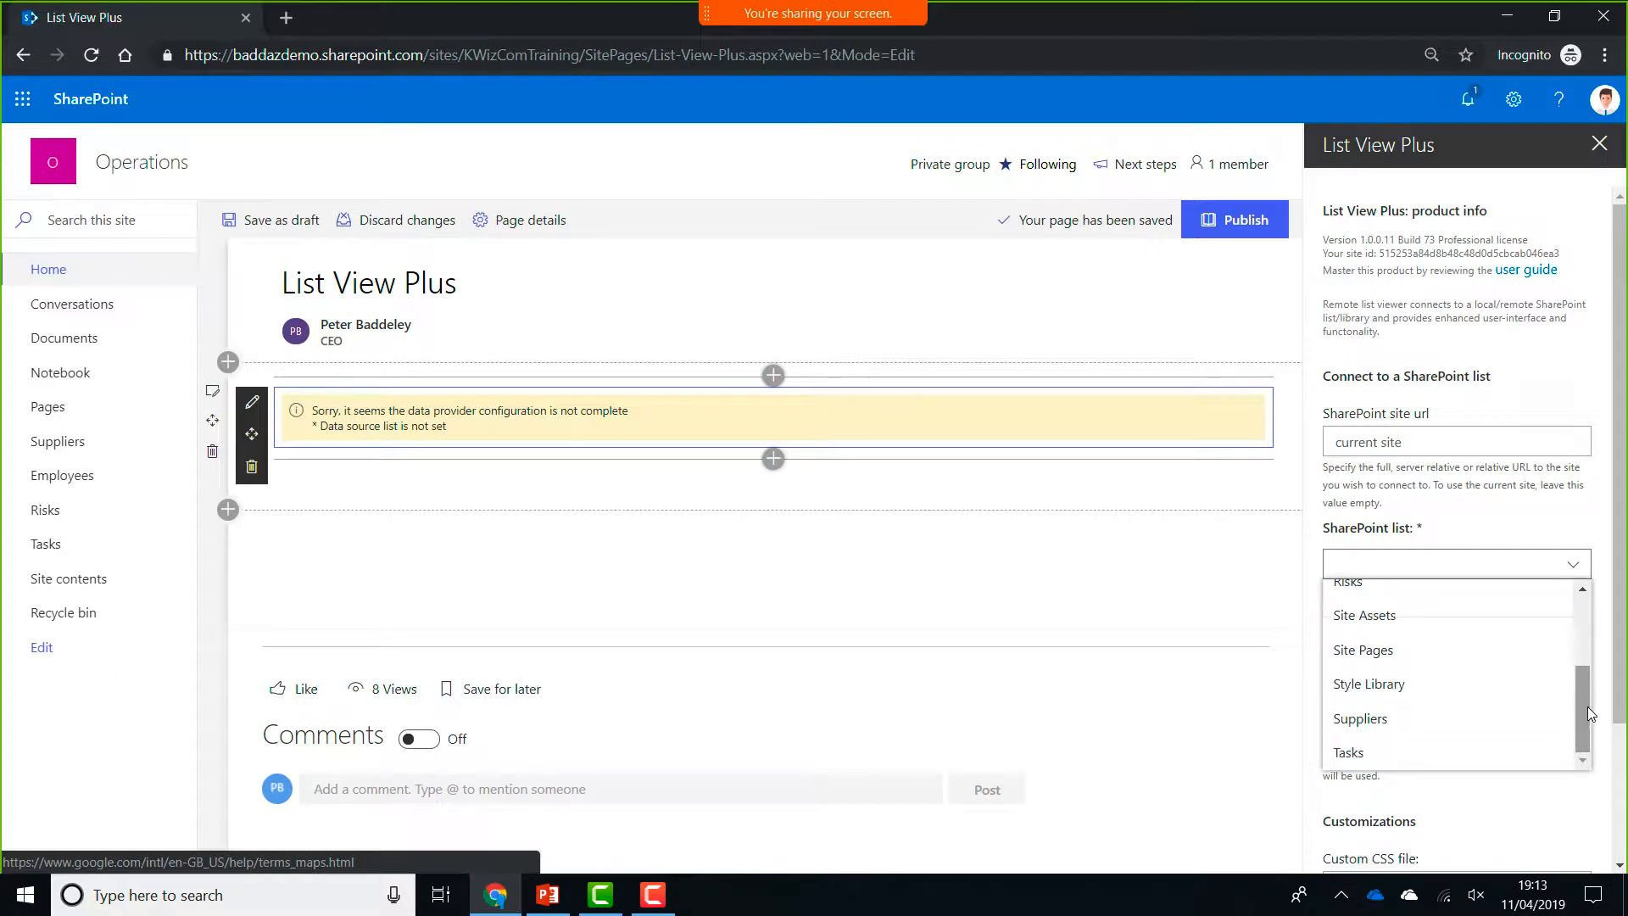
{"action": "left_click", "coordinate": [1514, 731]}
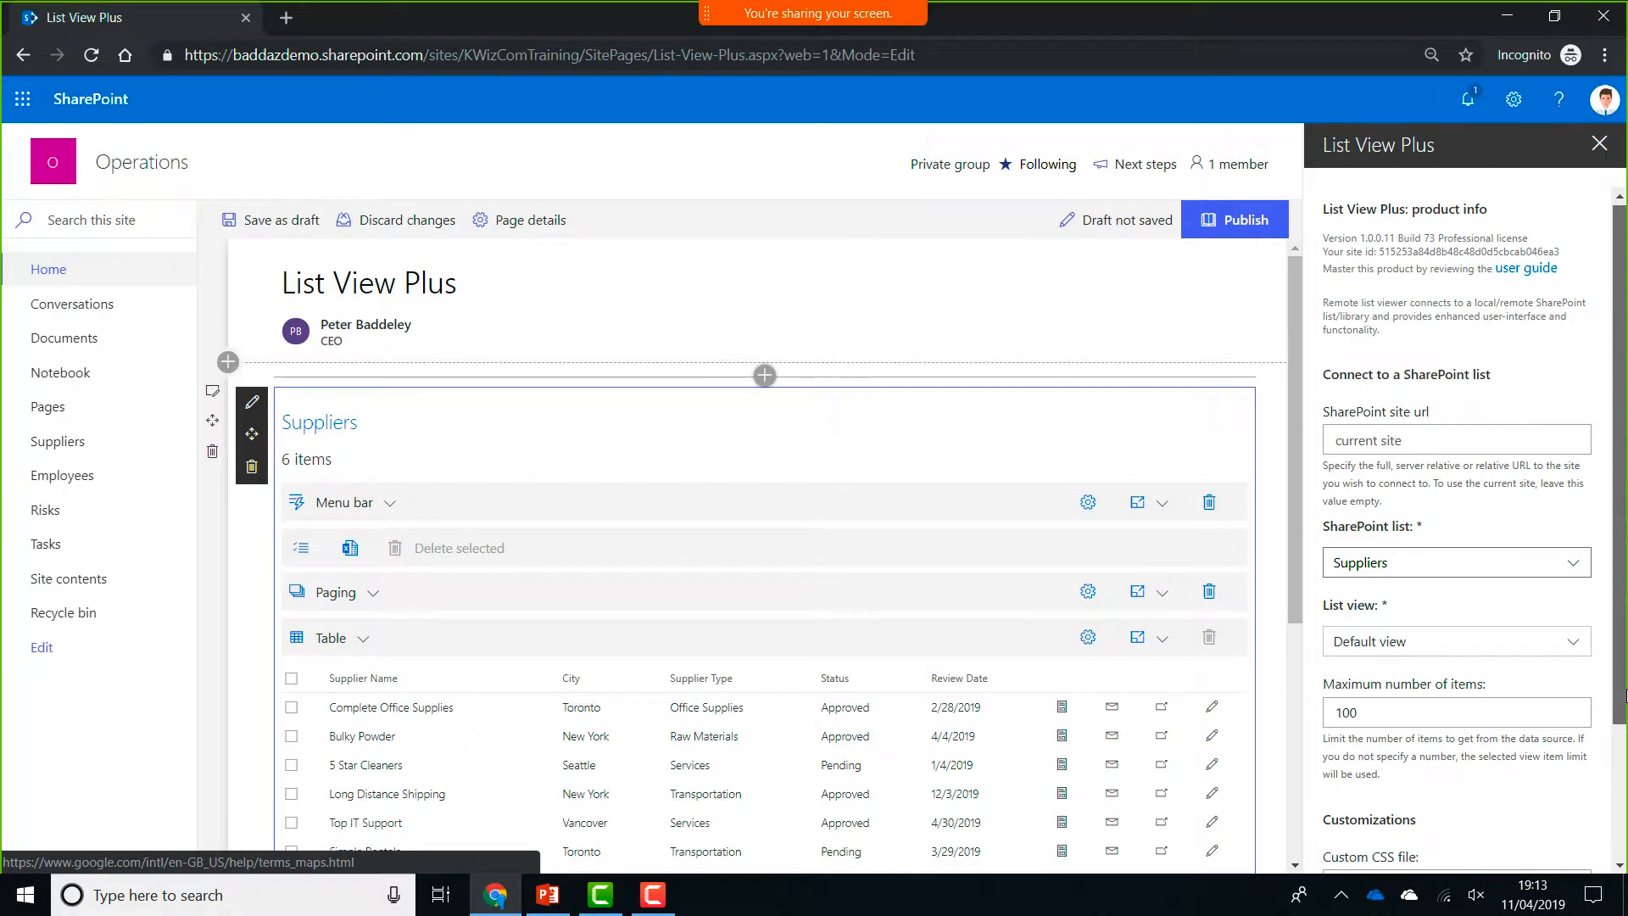
{"action": "scroll", "coordinate": [1624, 695], "scroll_direction": "down", "scroll_amount": 2}
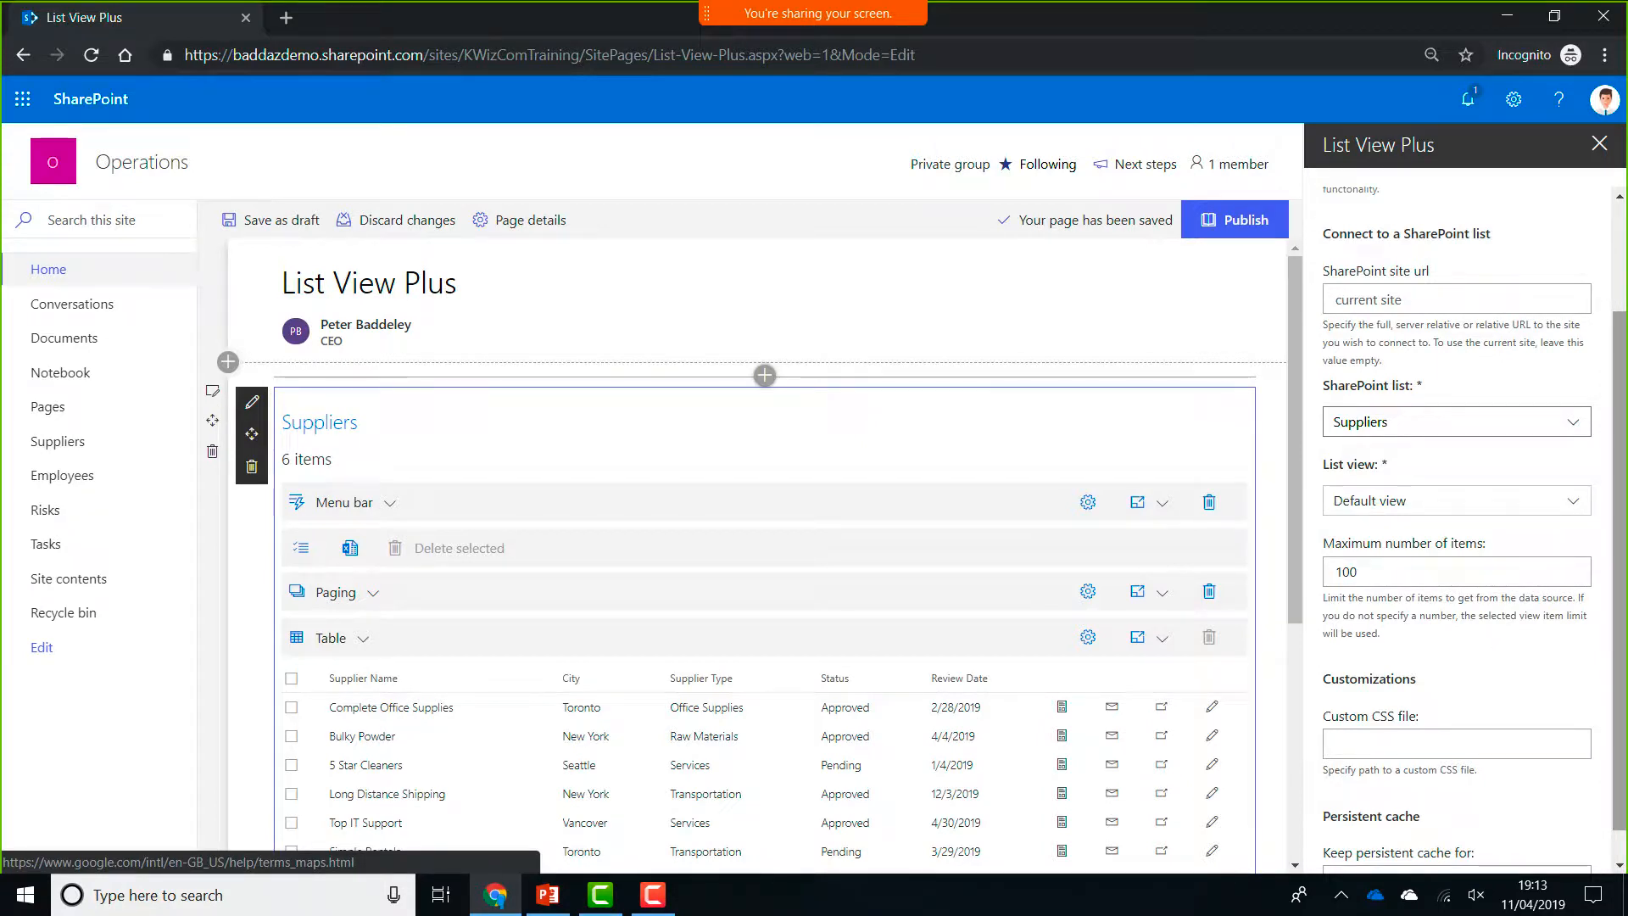
{"action": "scroll", "coordinate": [1395, 794], "scroll_direction": "down", "scroll_amount": 1}
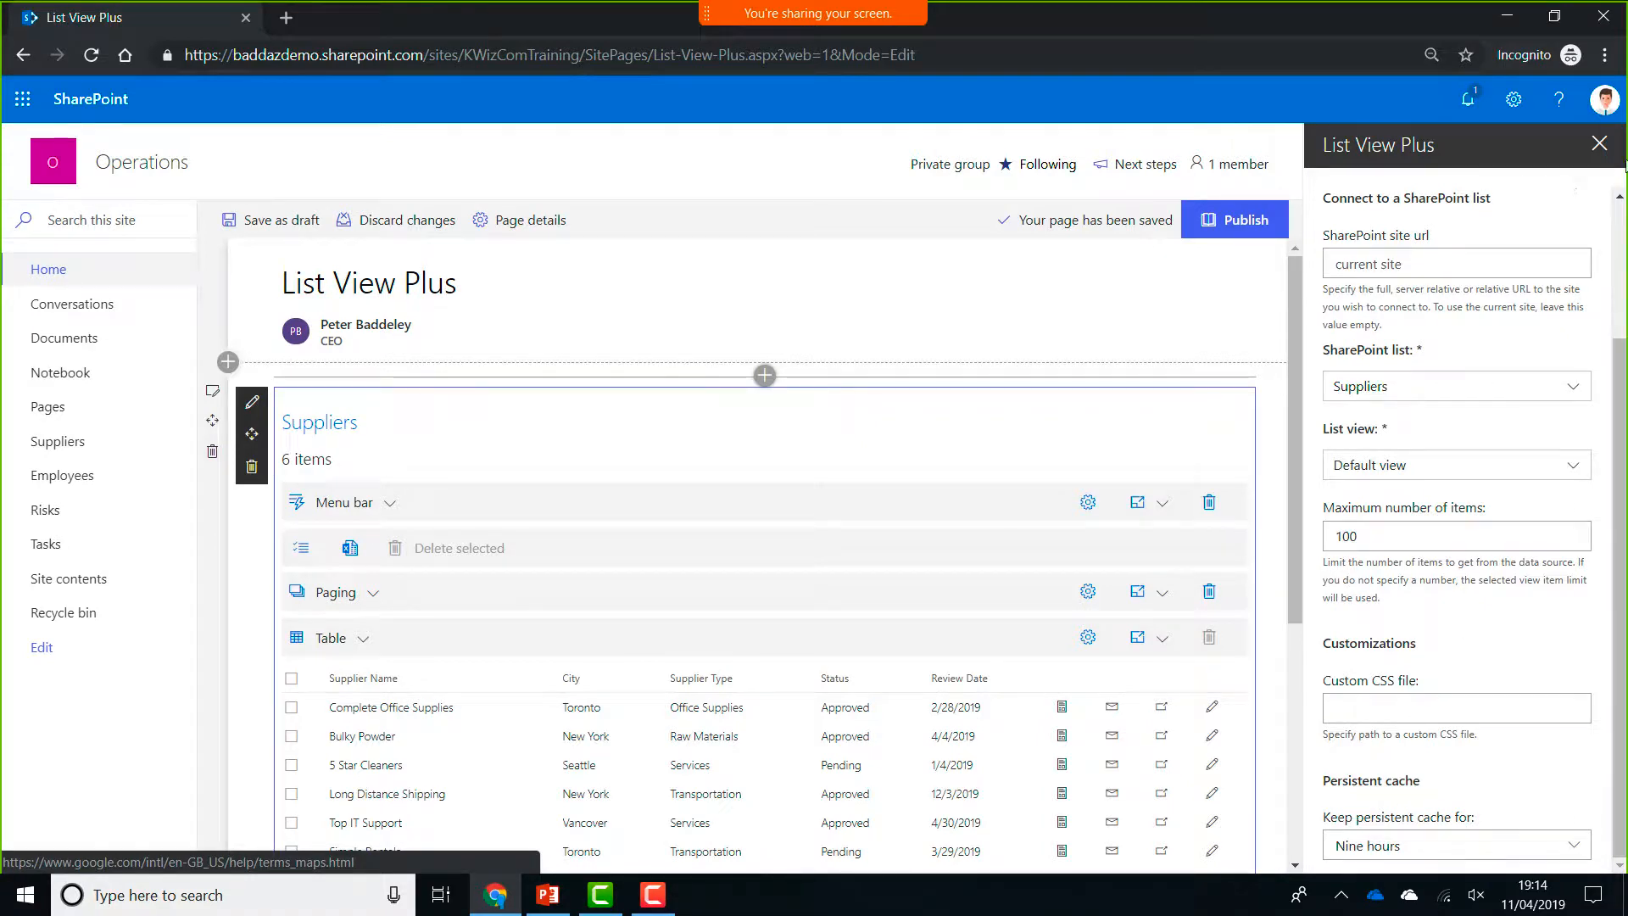
{"action": "left_click", "coordinate": [1600, 144]}
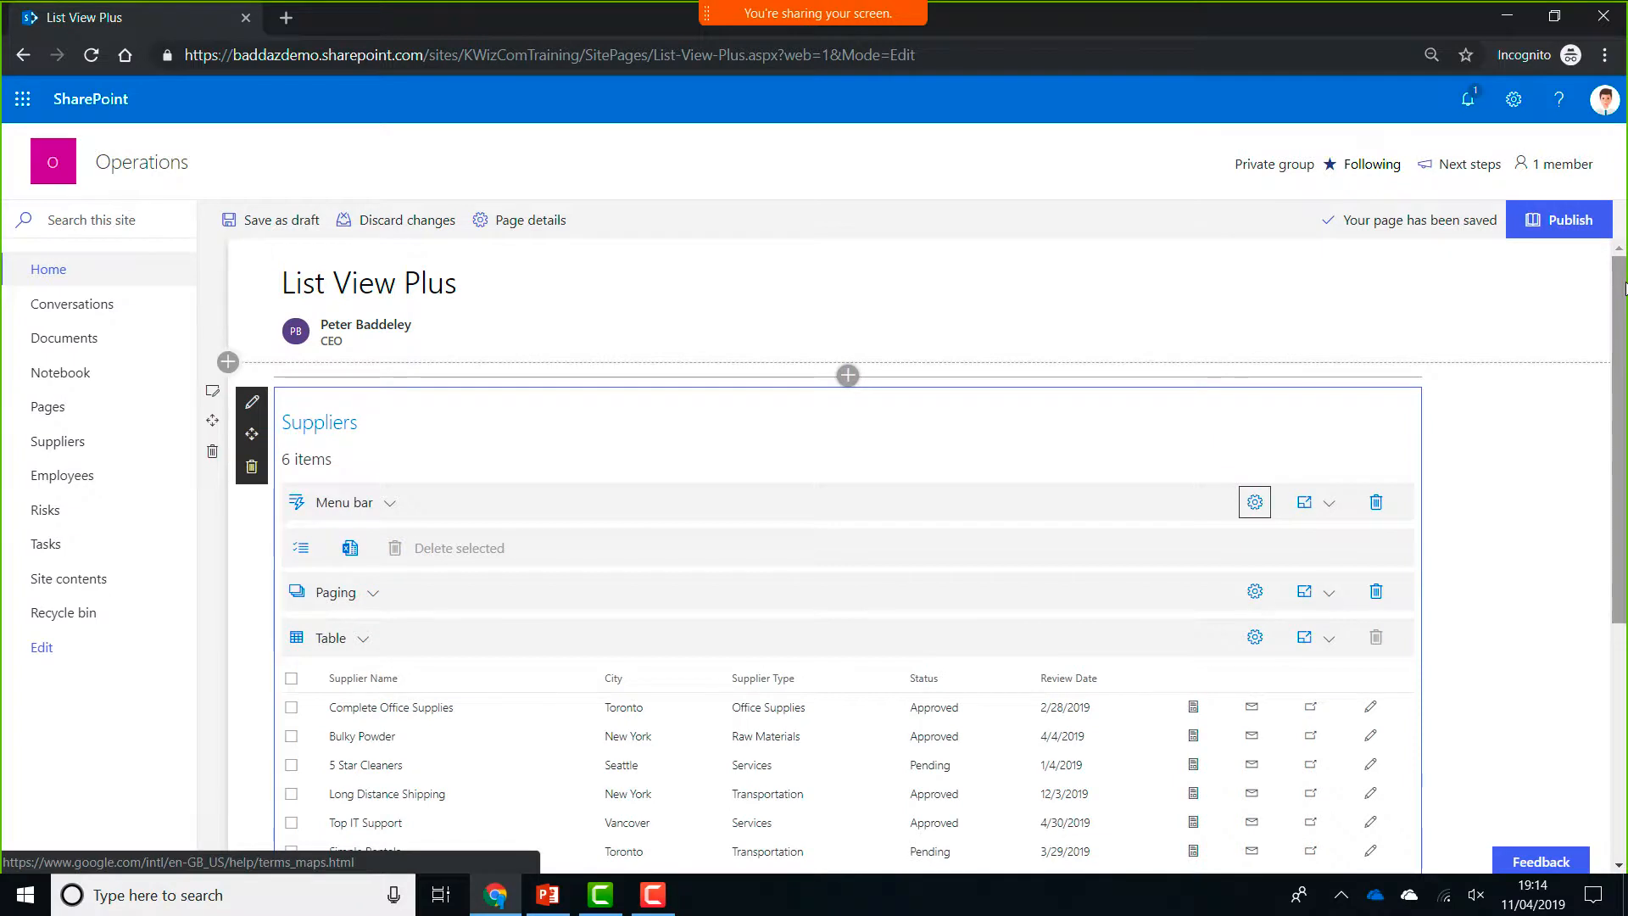
- Examine which additional controls can be combined with the Suppliers Table control
{"action": "left_click_drag", "start_coordinate": [1611, 288], "coordinate": [1625, 363]}
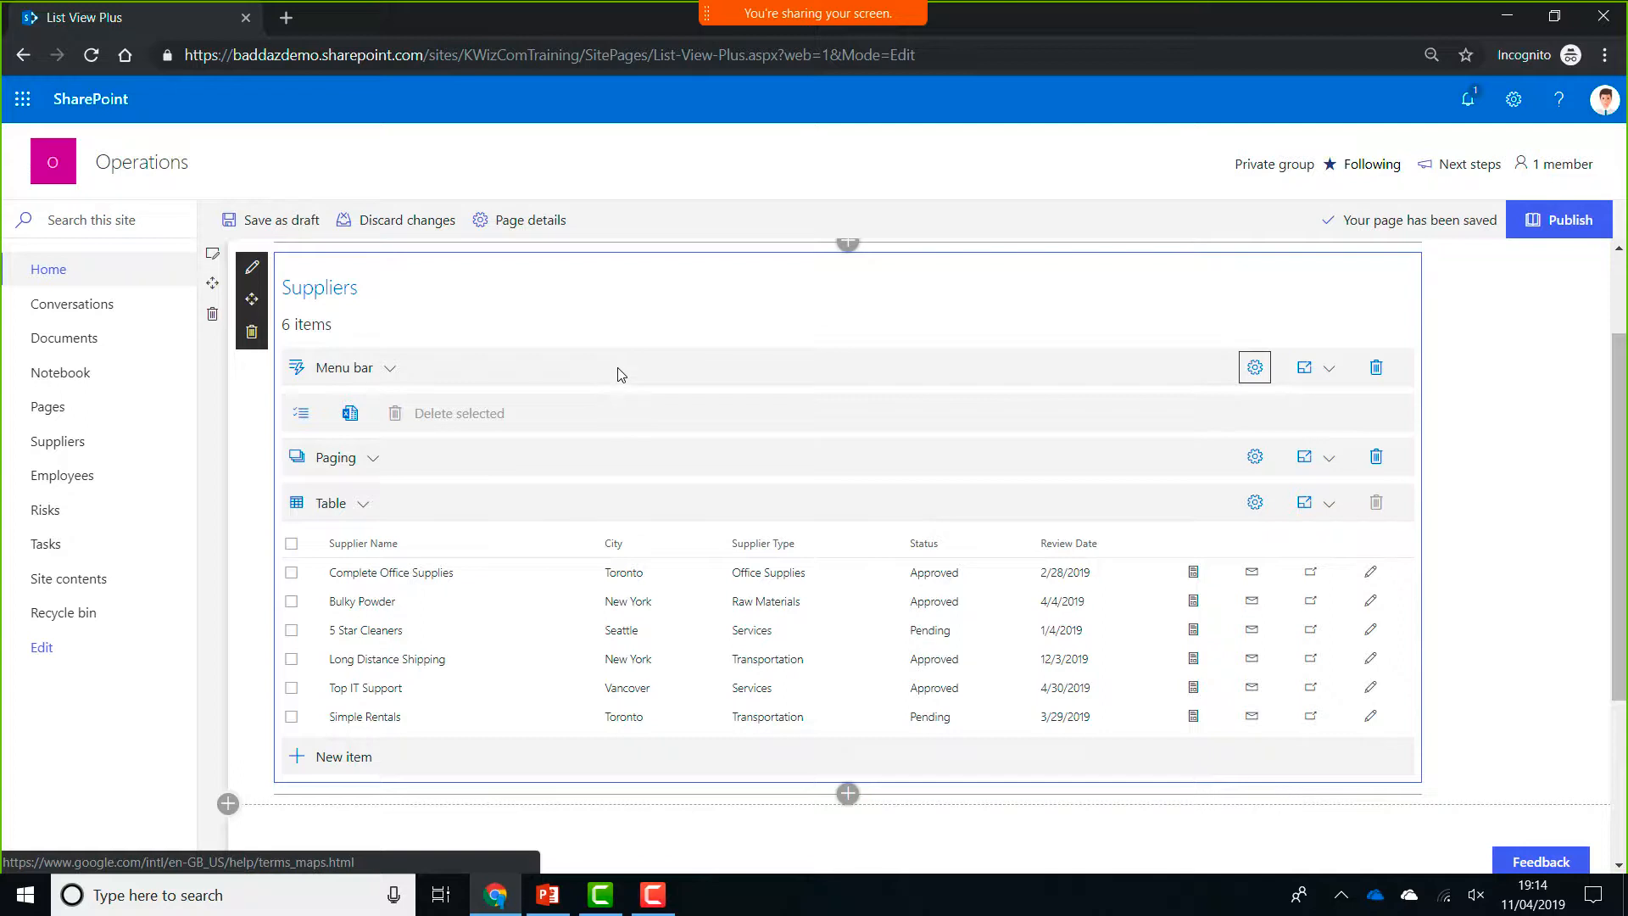
{"action": "left_click", "coordinate": [1330, 506]}
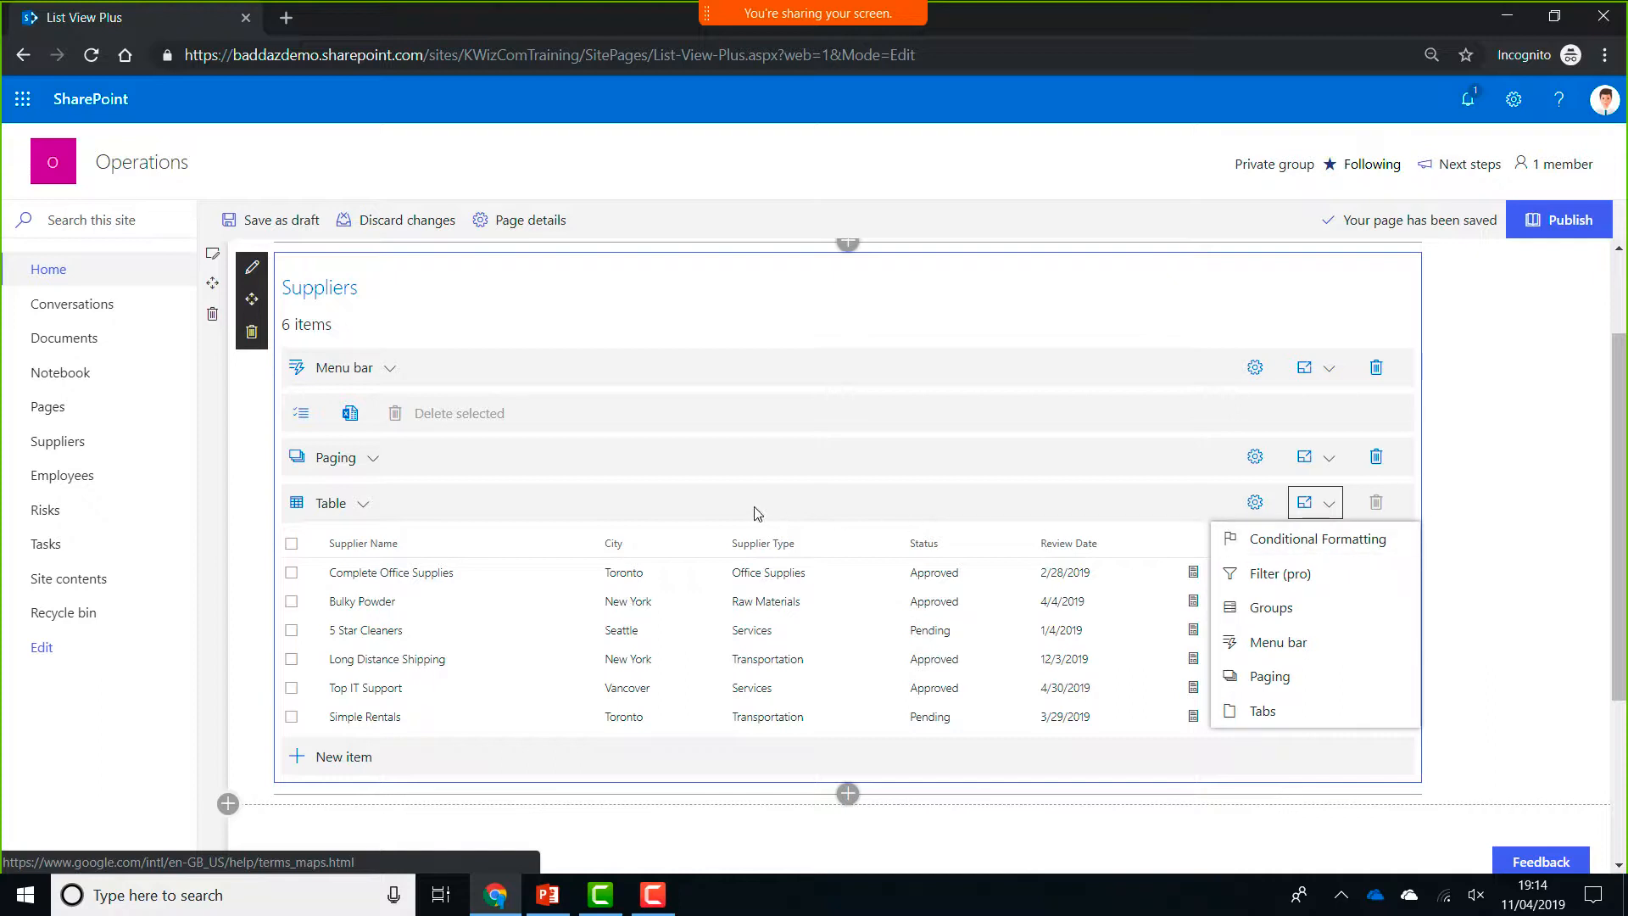
{"action": "left_click", "coordinate": [685, 506]}
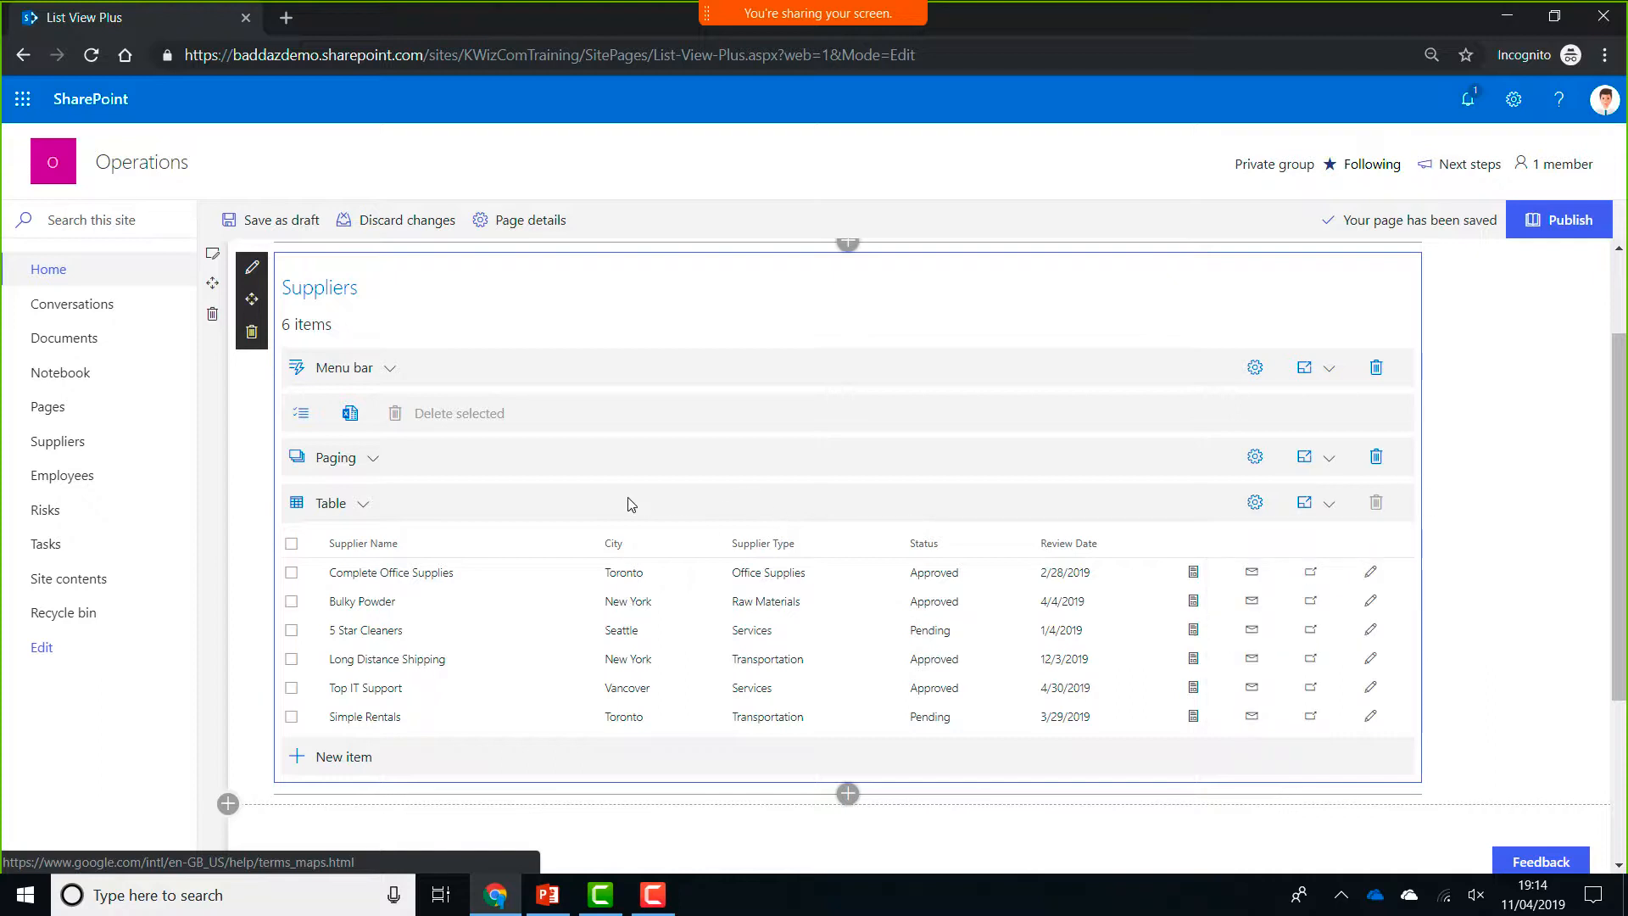
- Switch the suppliers display control from Table to List, and change it back to Table
{"action": "left_click", "coordinate": [363, 506]}
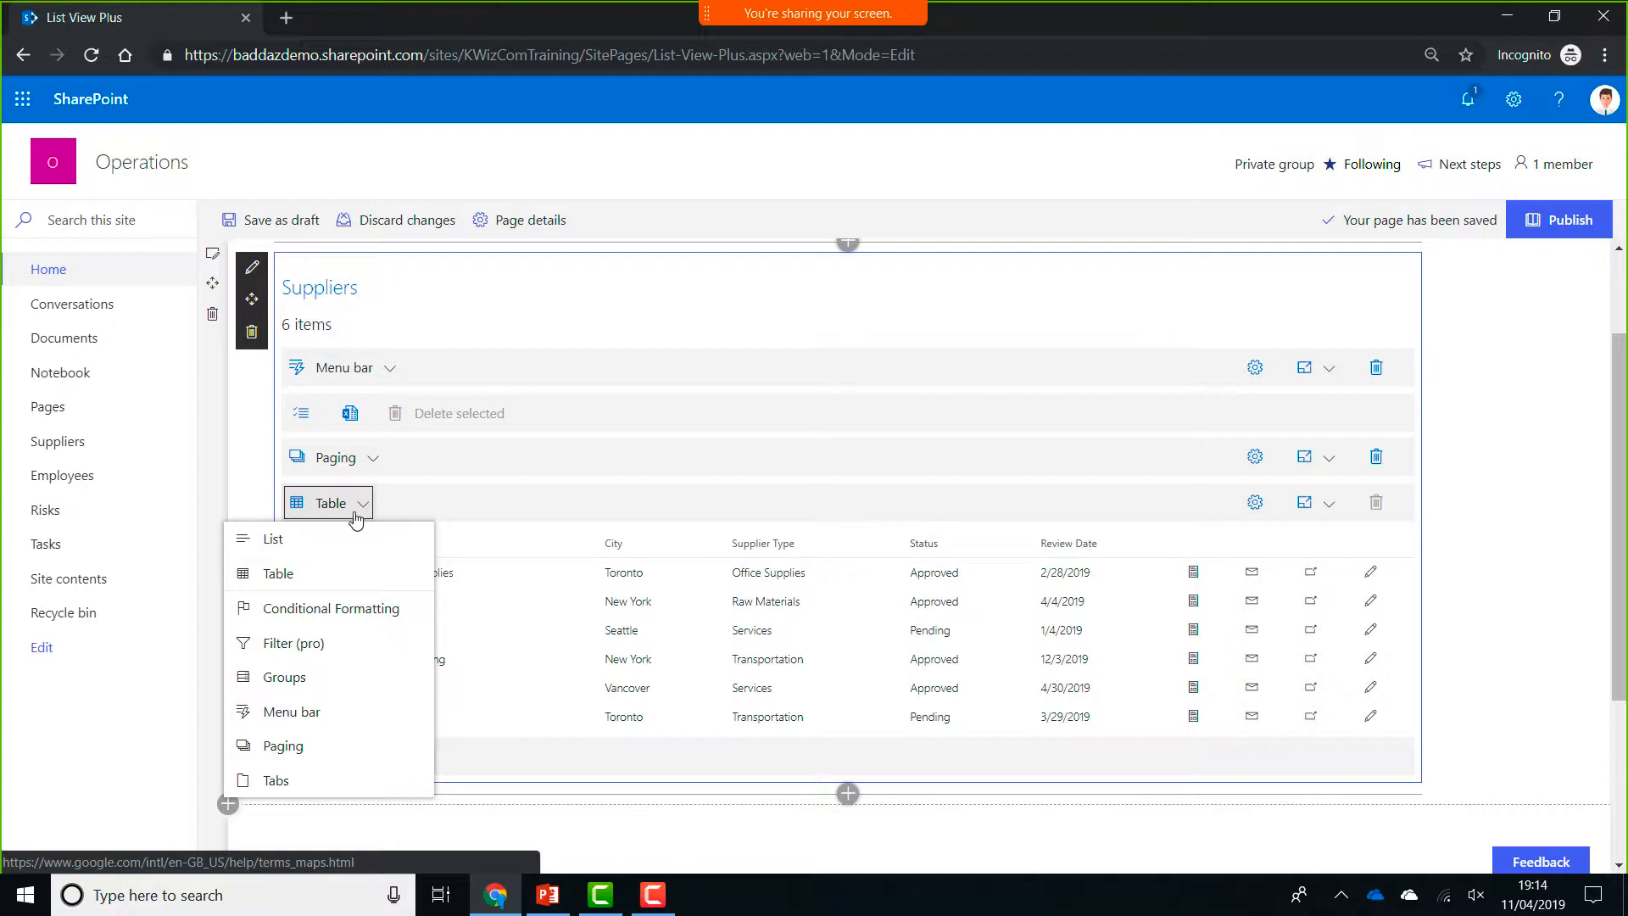
{"action": "left_click", "coordinate": [327, 540]}
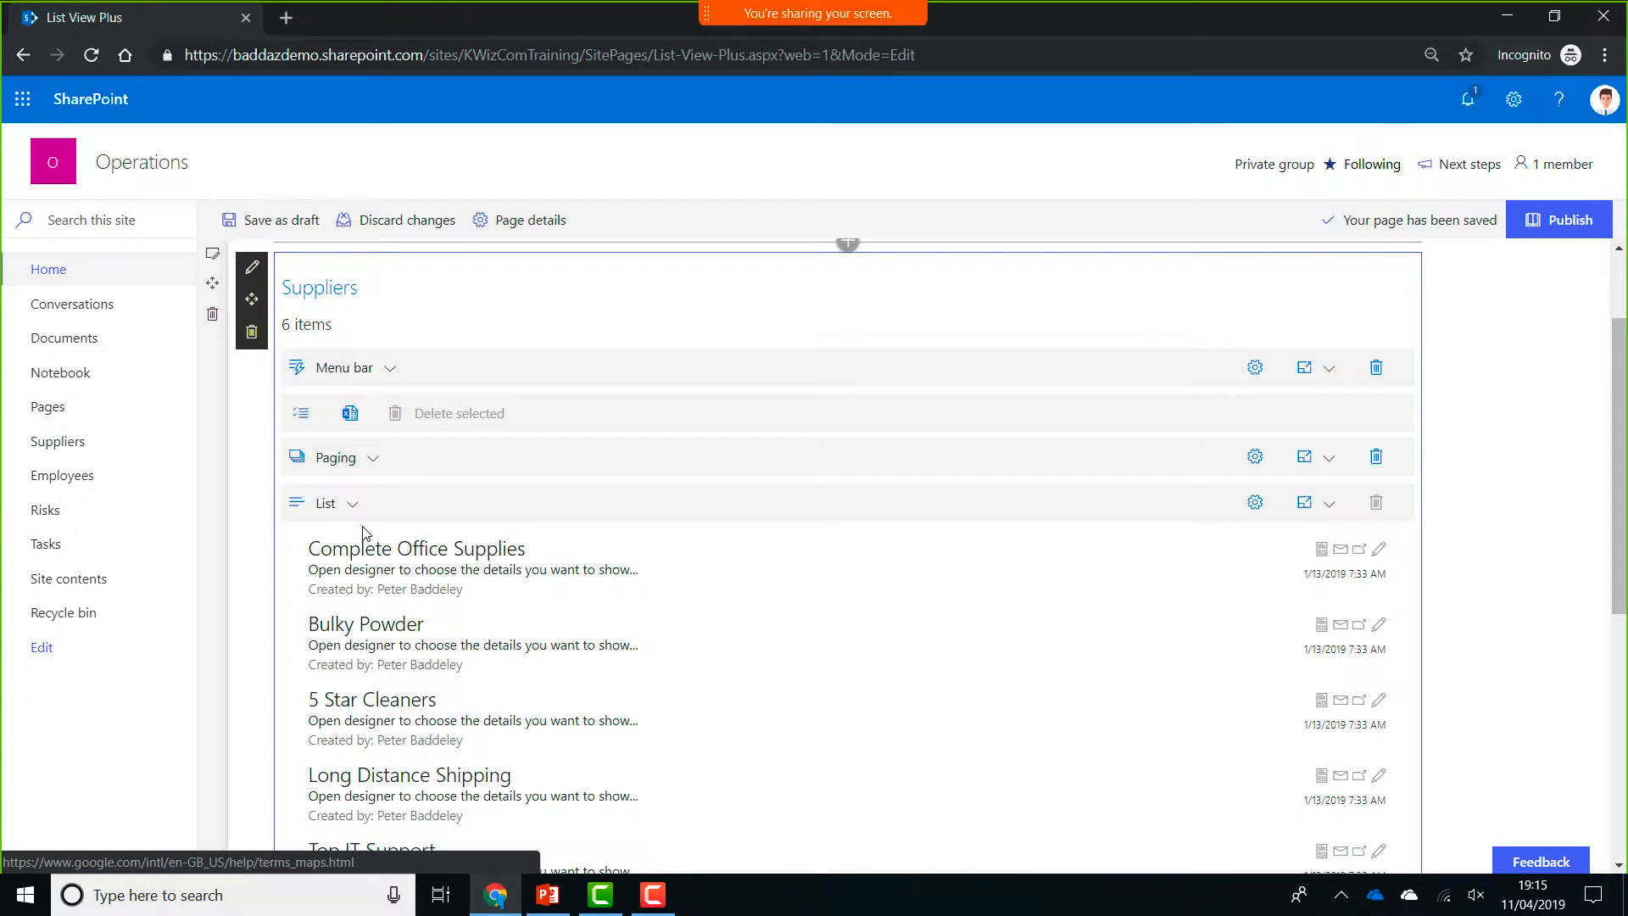
{"action": "left_click", "coordinate": [306, 500]}
{"action": "left_click", "coordinate": [287, 576]}
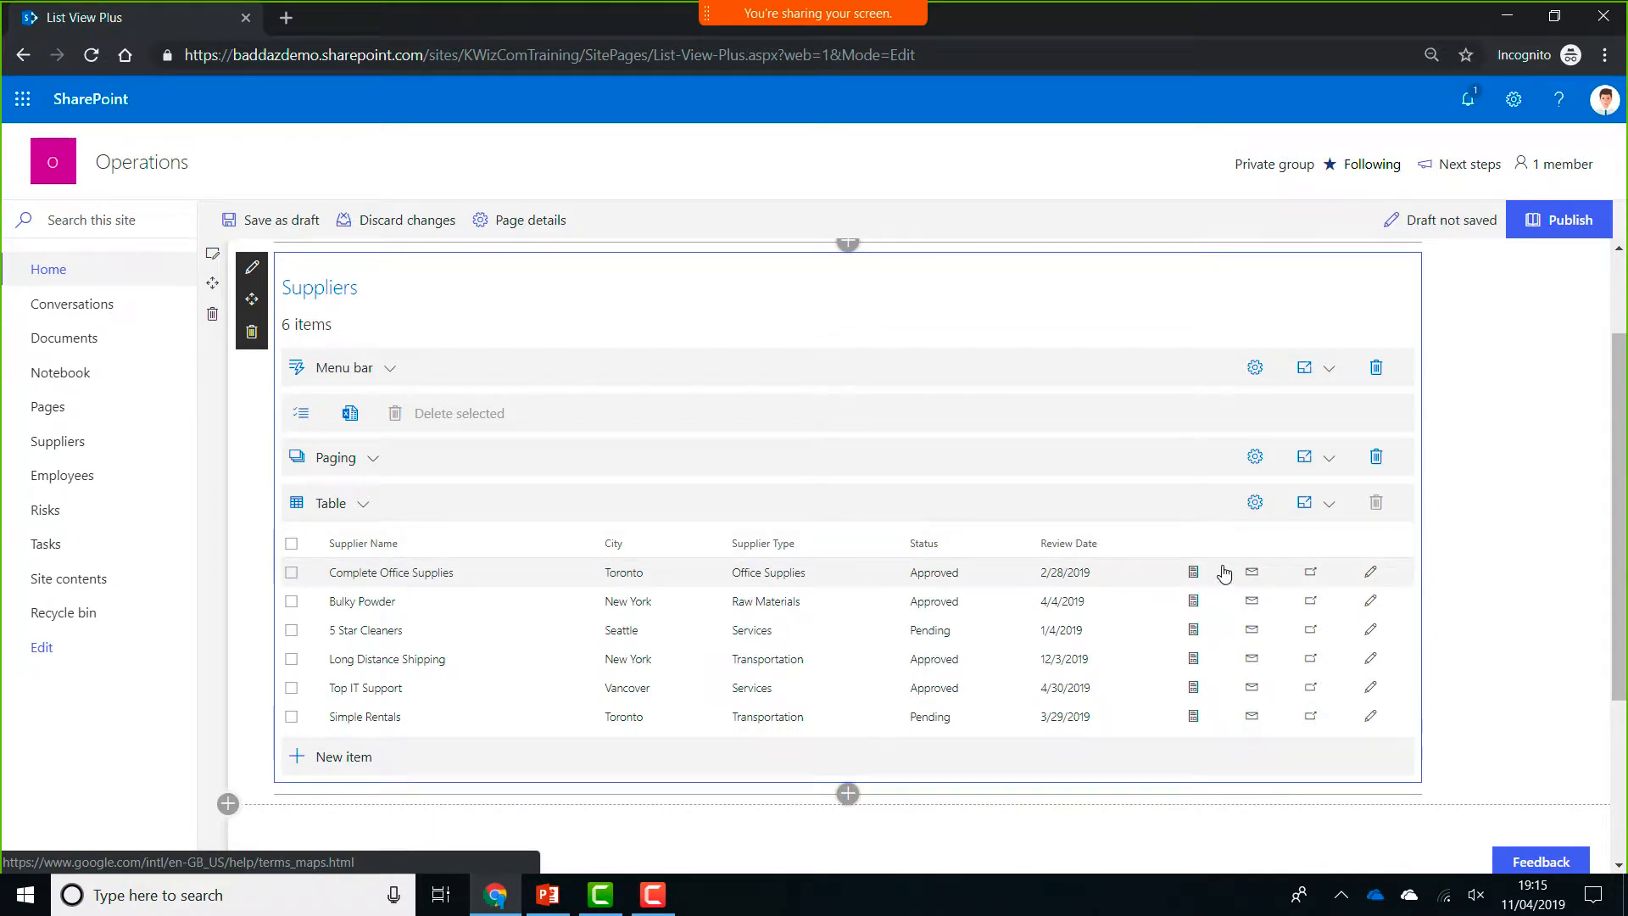
- Add the display columns Supplier Name, City, Supplier Type and Status to the Table control
{"action": "left_click", "coordinate": [1259, 519]}
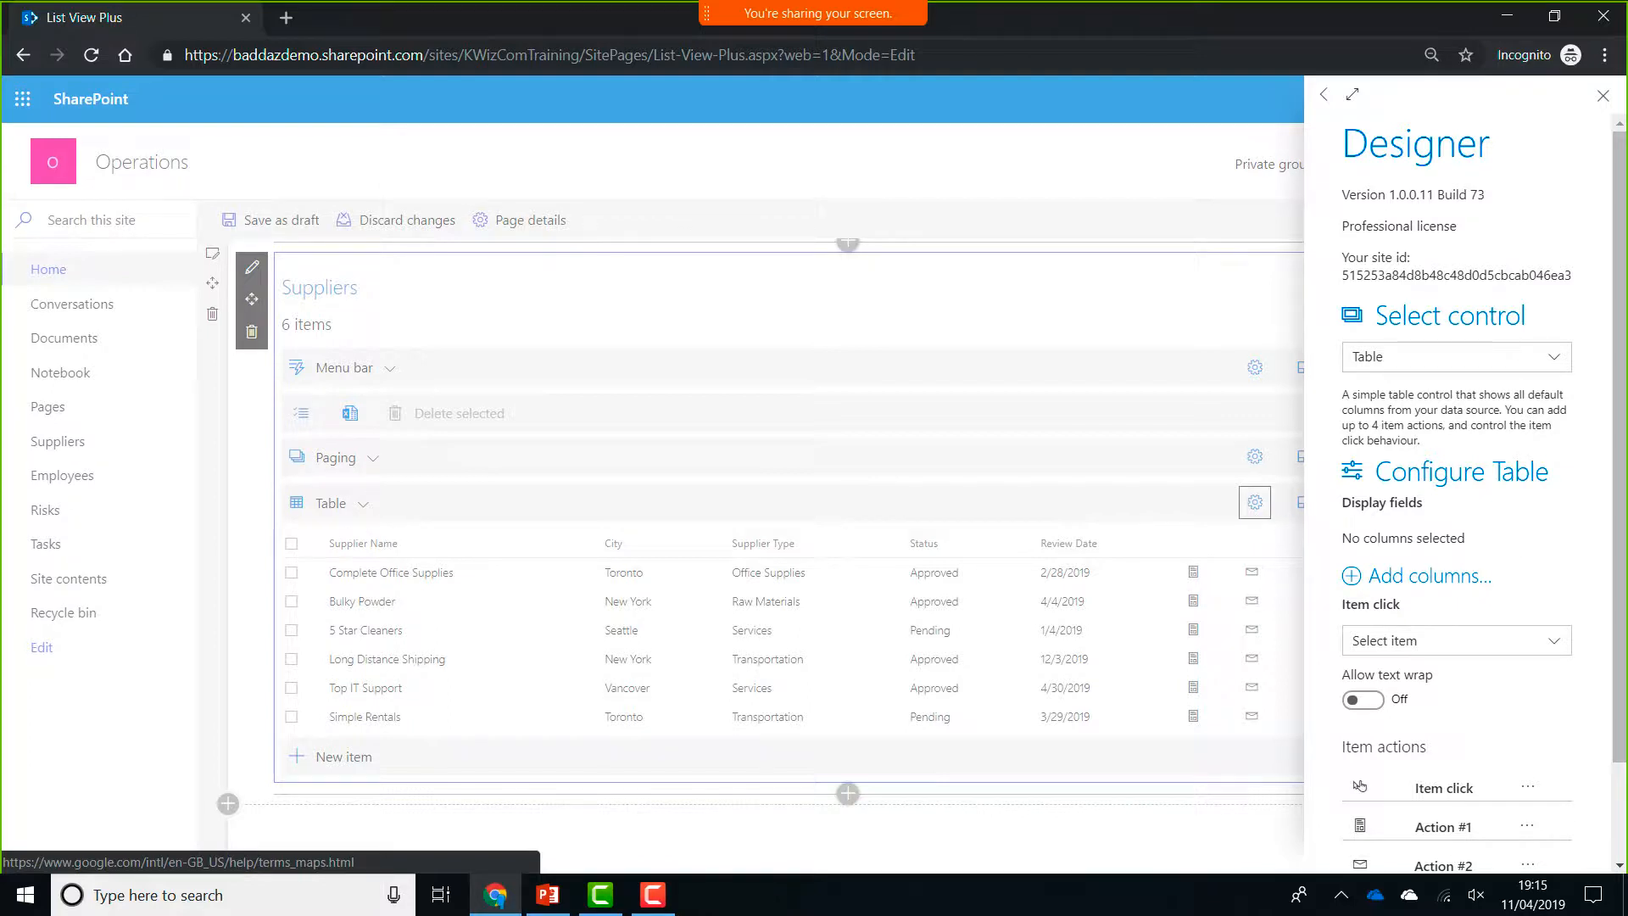
{"action": "scroll", "coordinate": [1569, 575], "scroll_direction": "down", "scroll_amount": 1}
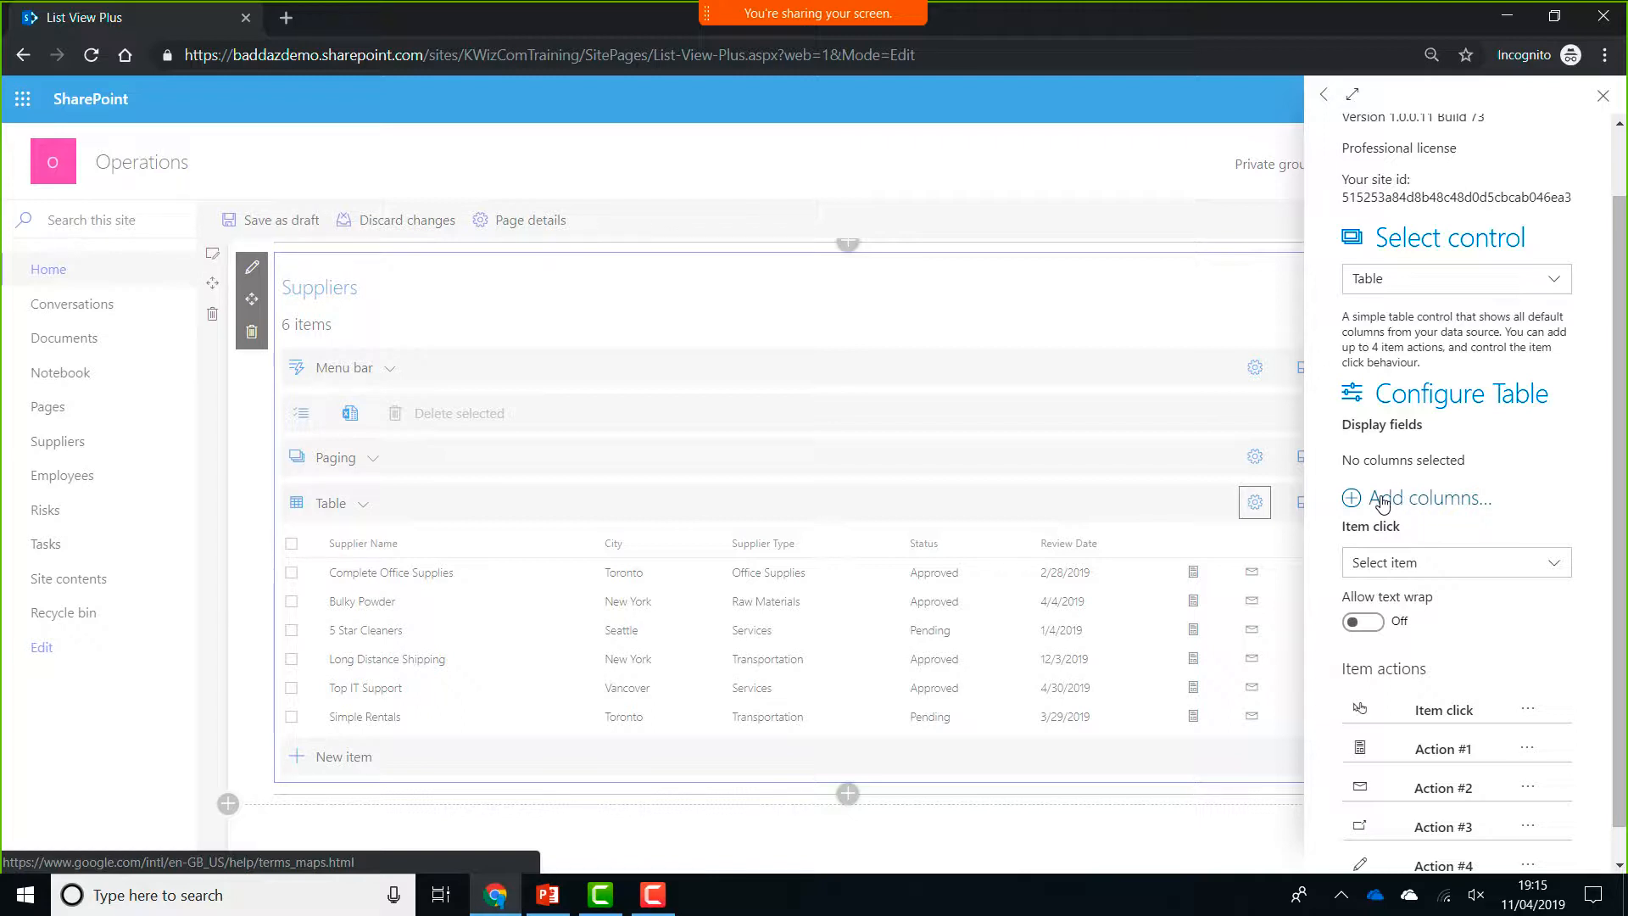
{"action": "left_click", "coordinate": [1382, 503]}
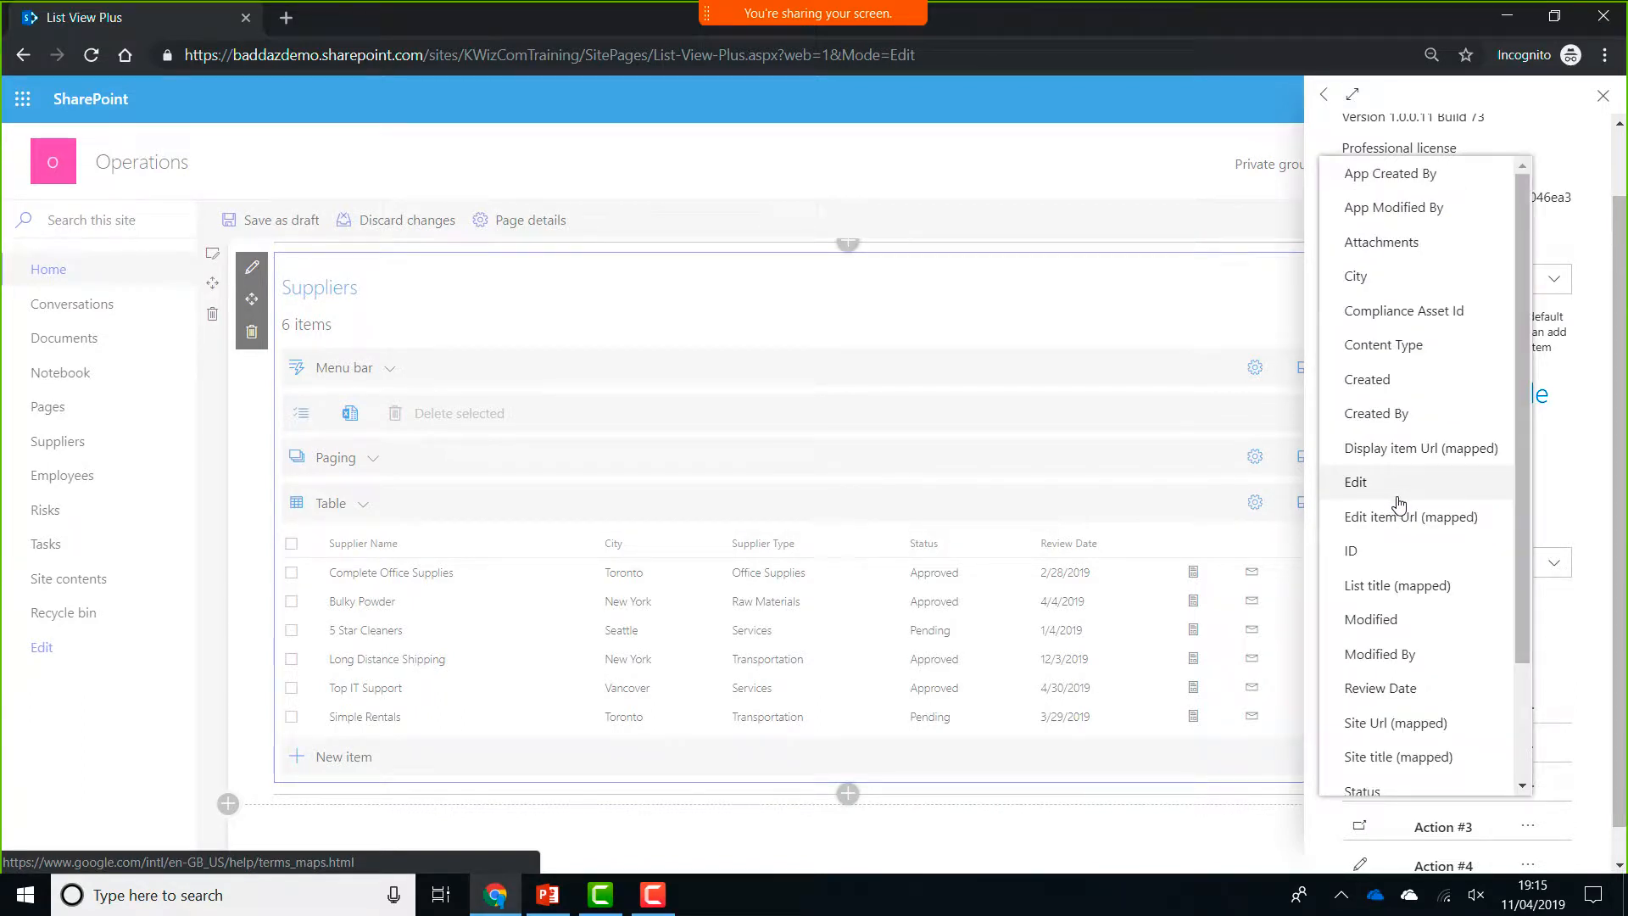
{"action": "scroll", "coordinate": [1421, 506], "scroll_direction": "down", "scroll_amount": 3}
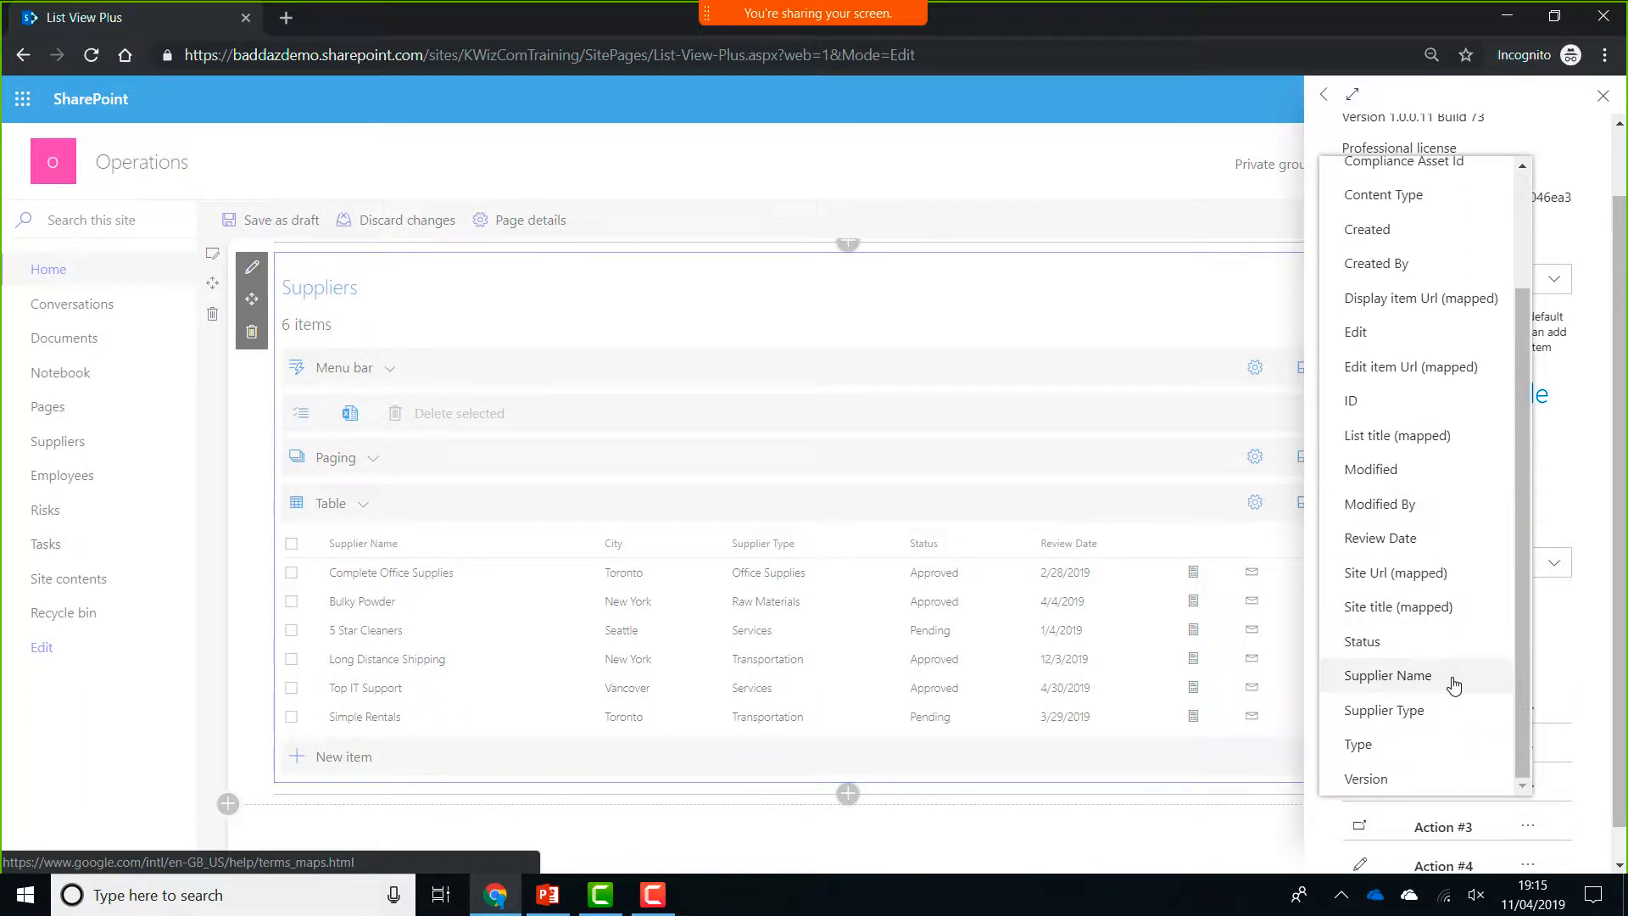
{"action": "left_click", "coordinate": [1453, 683]}
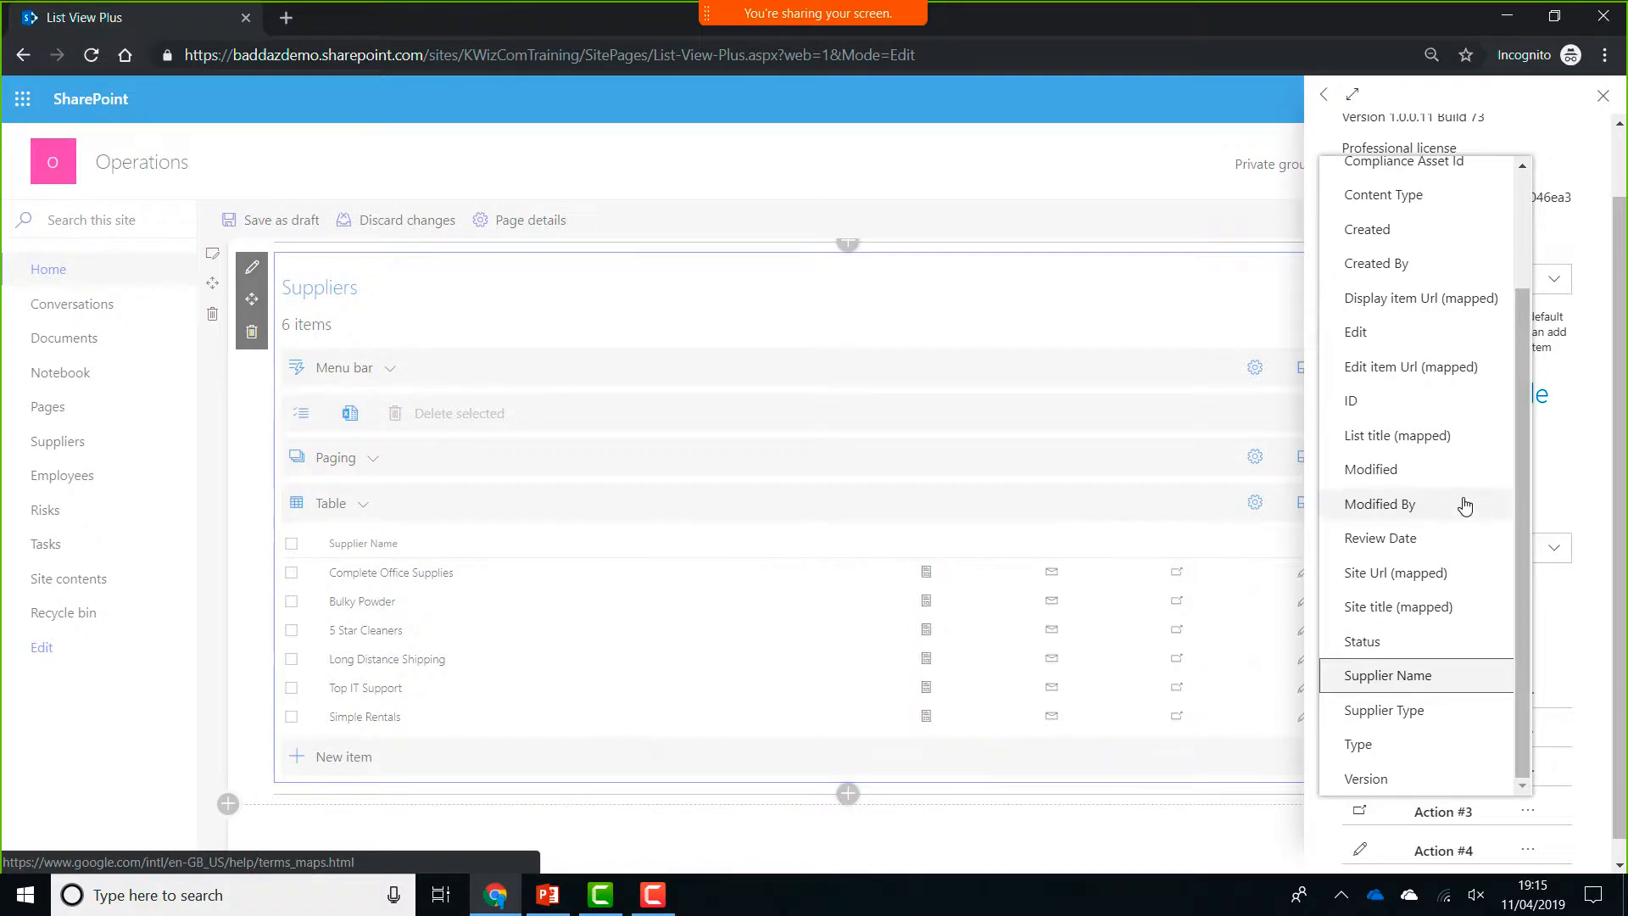
{"action": "scroll", "coordinate": [1390, 381], "scroll_direction": "up", "scroll_amount": 3}
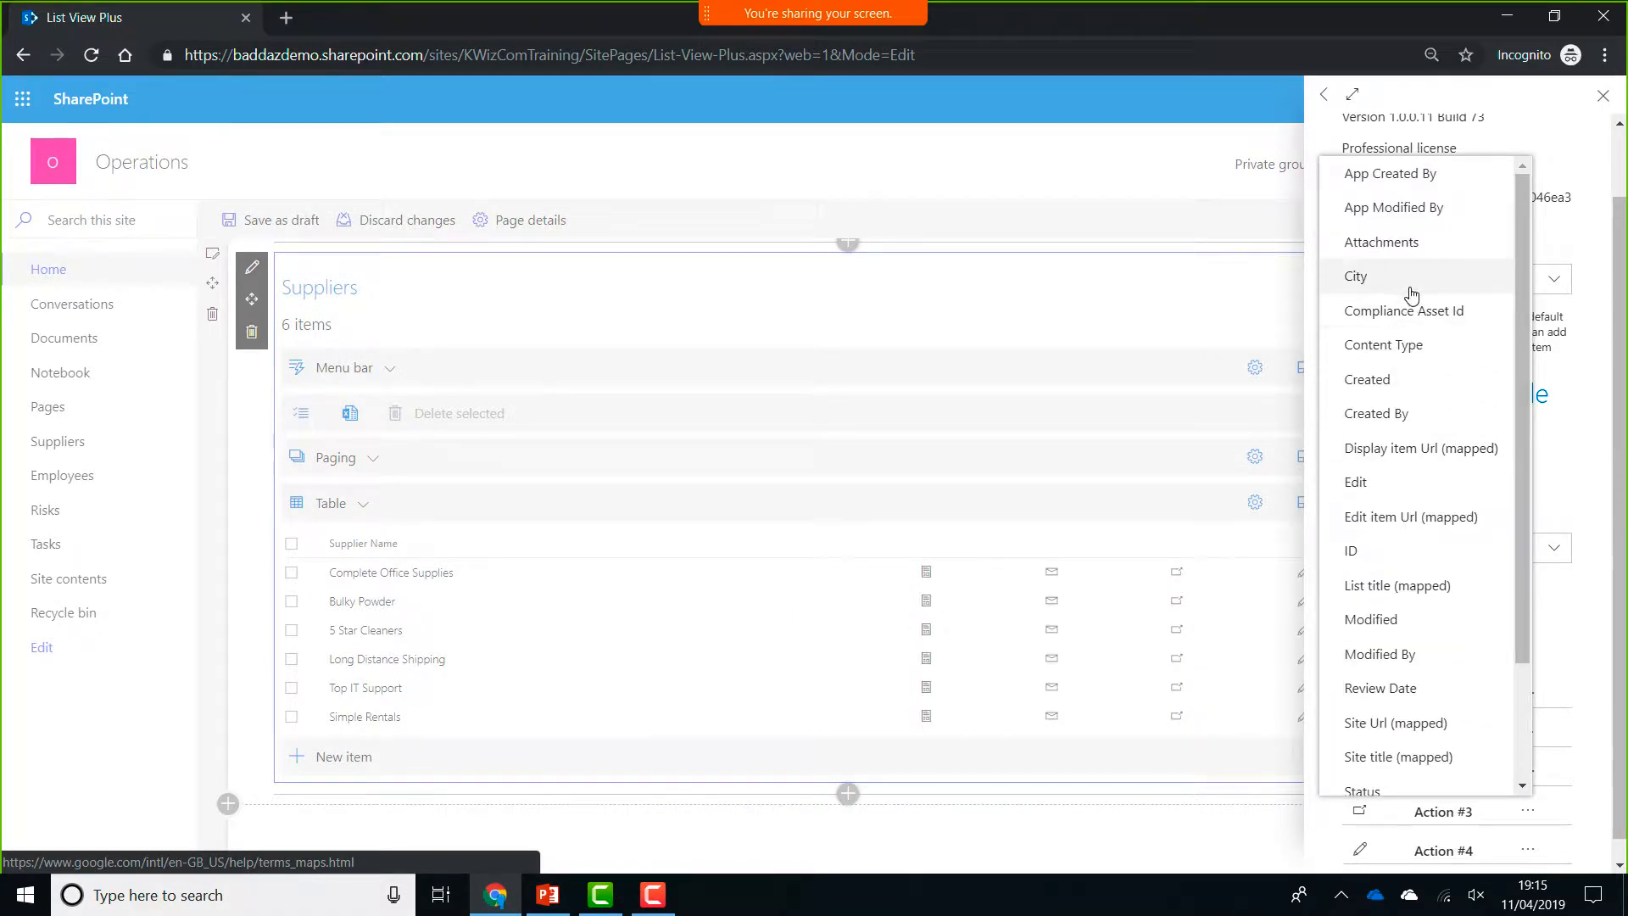
{"action": "left_click", "coordinate": [1411, 291]}
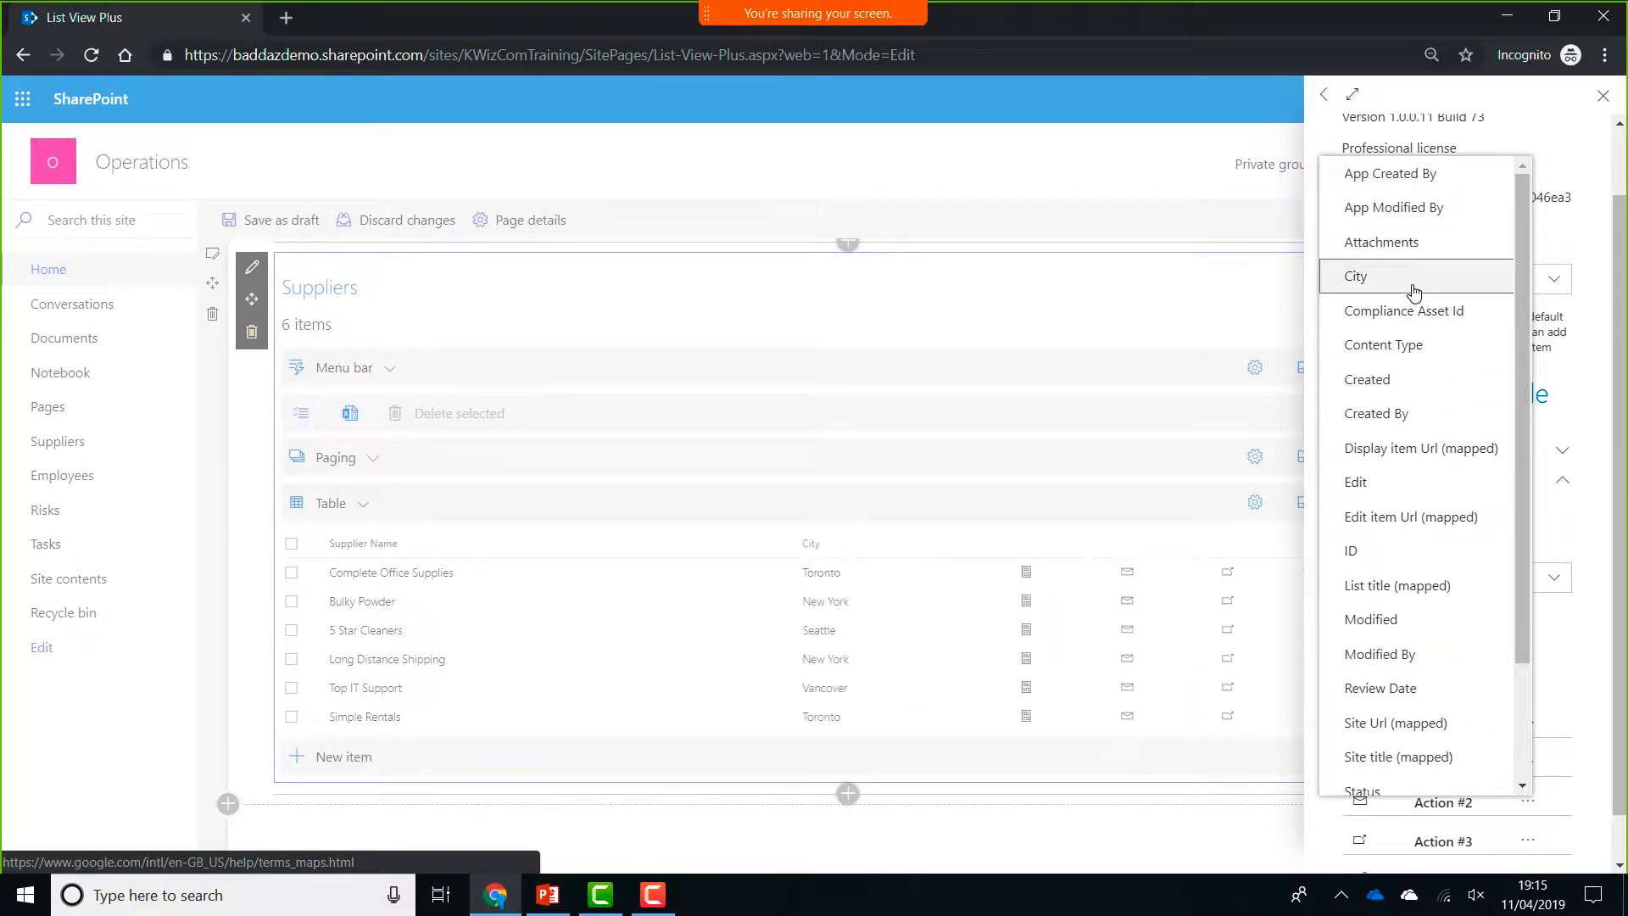
{"action": "scroll", "coordinate": [1424, 566], "scroll_direction": "down", "scroll_amount": 3}
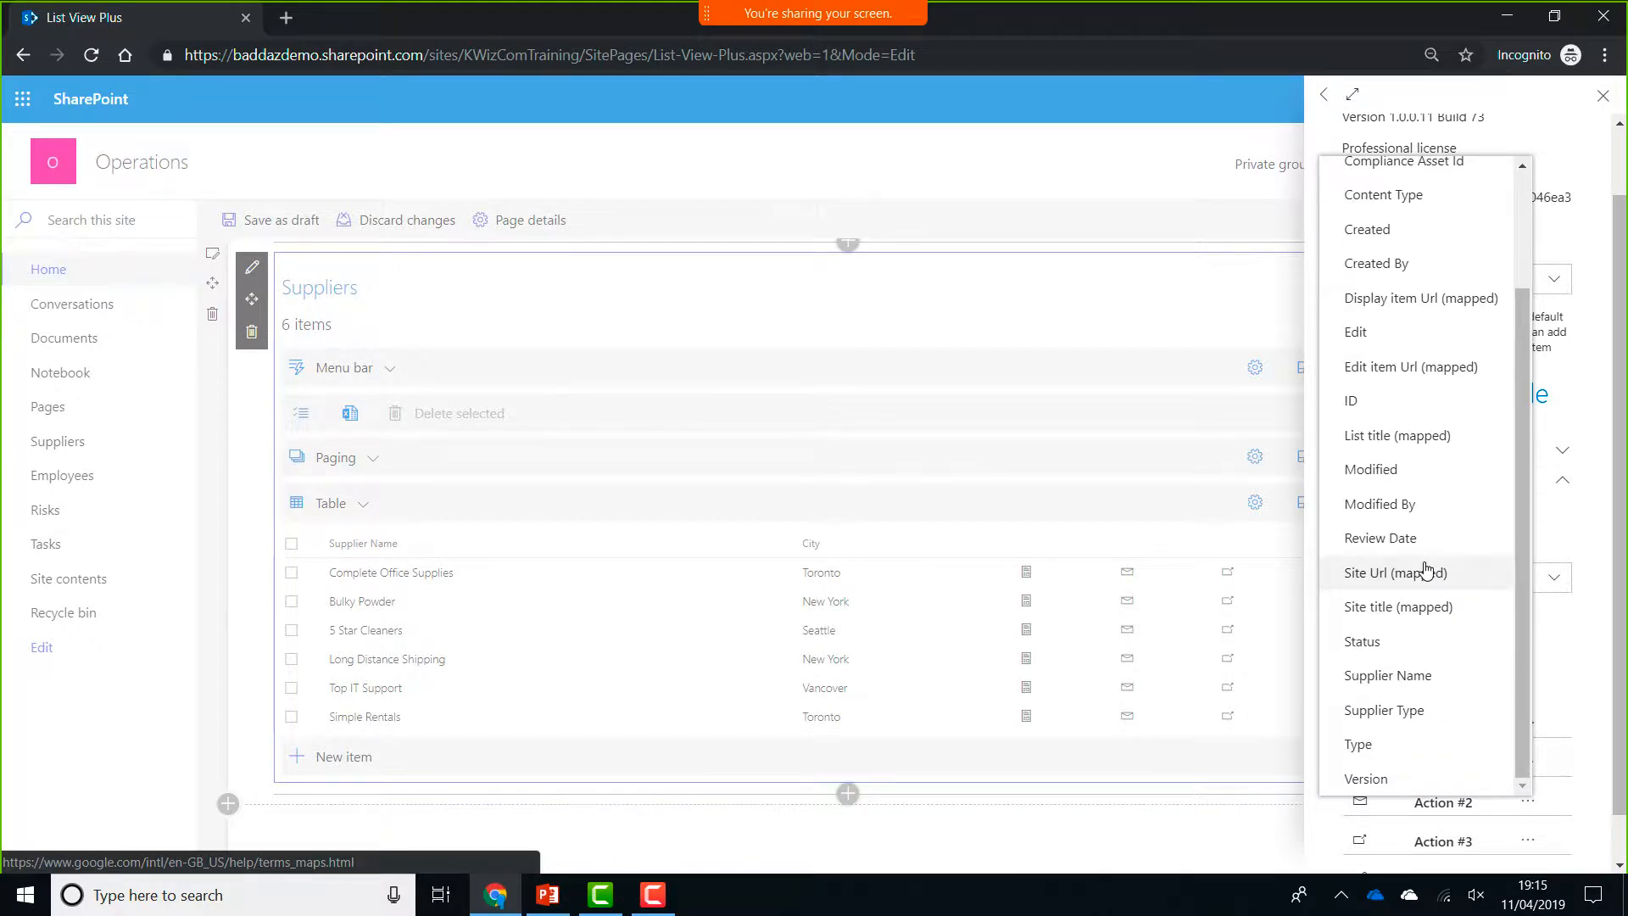
{"action": "left_click", "coordinate": [1414, 711]}
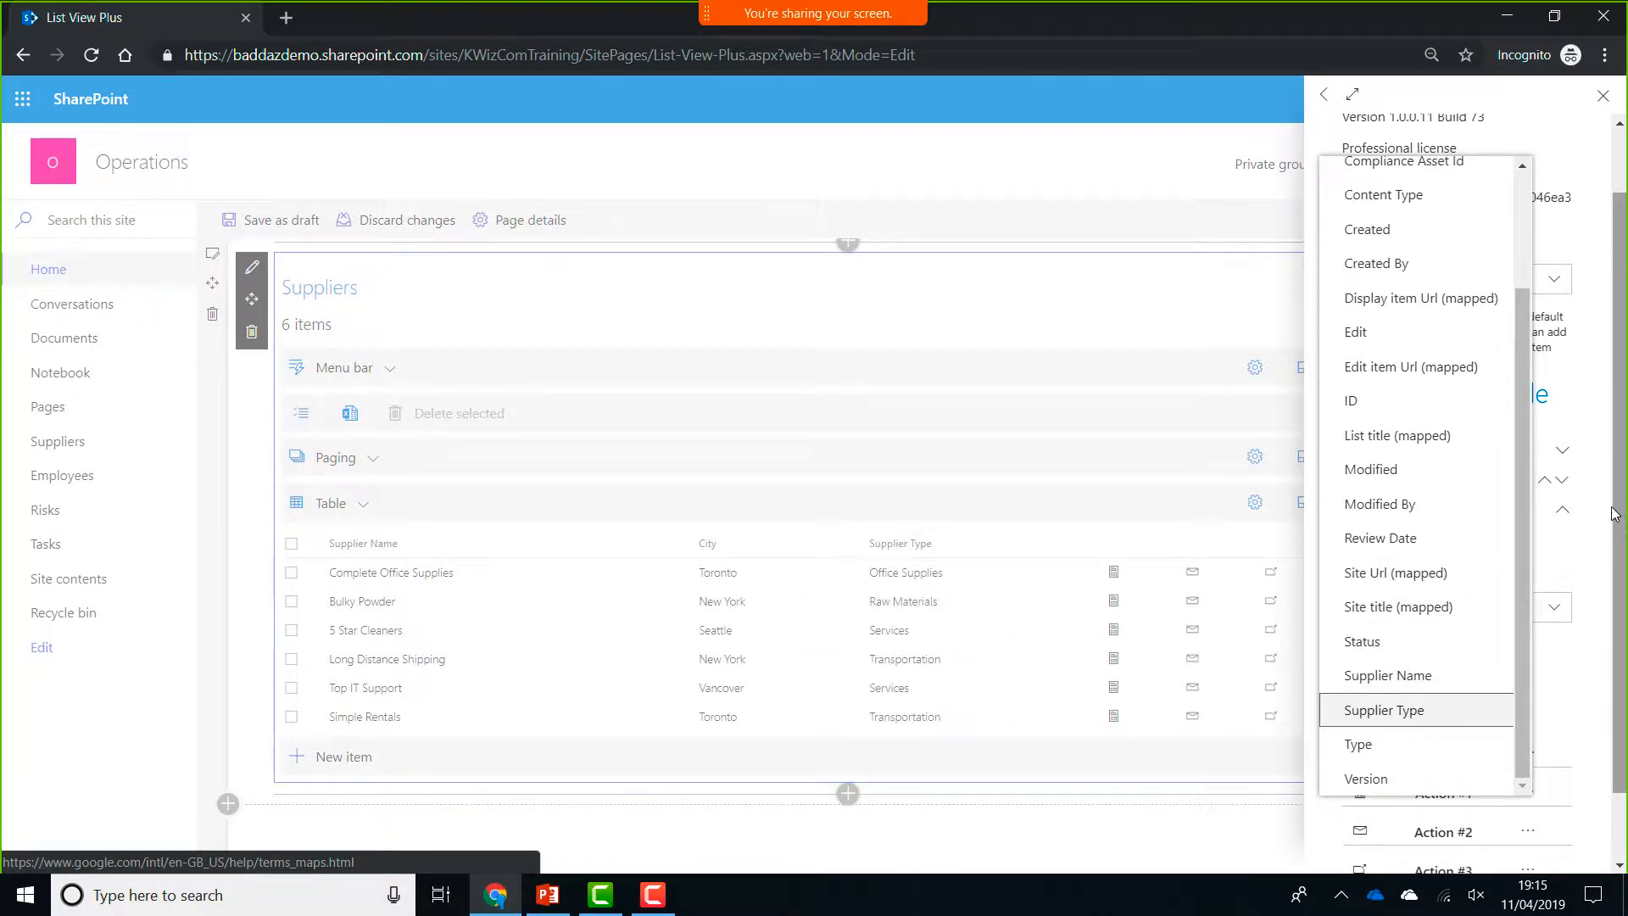
{"action": "left_click", "coordinate": [1390, 649]}
{"action": "left_click", "coordinate": [1591, 595]}
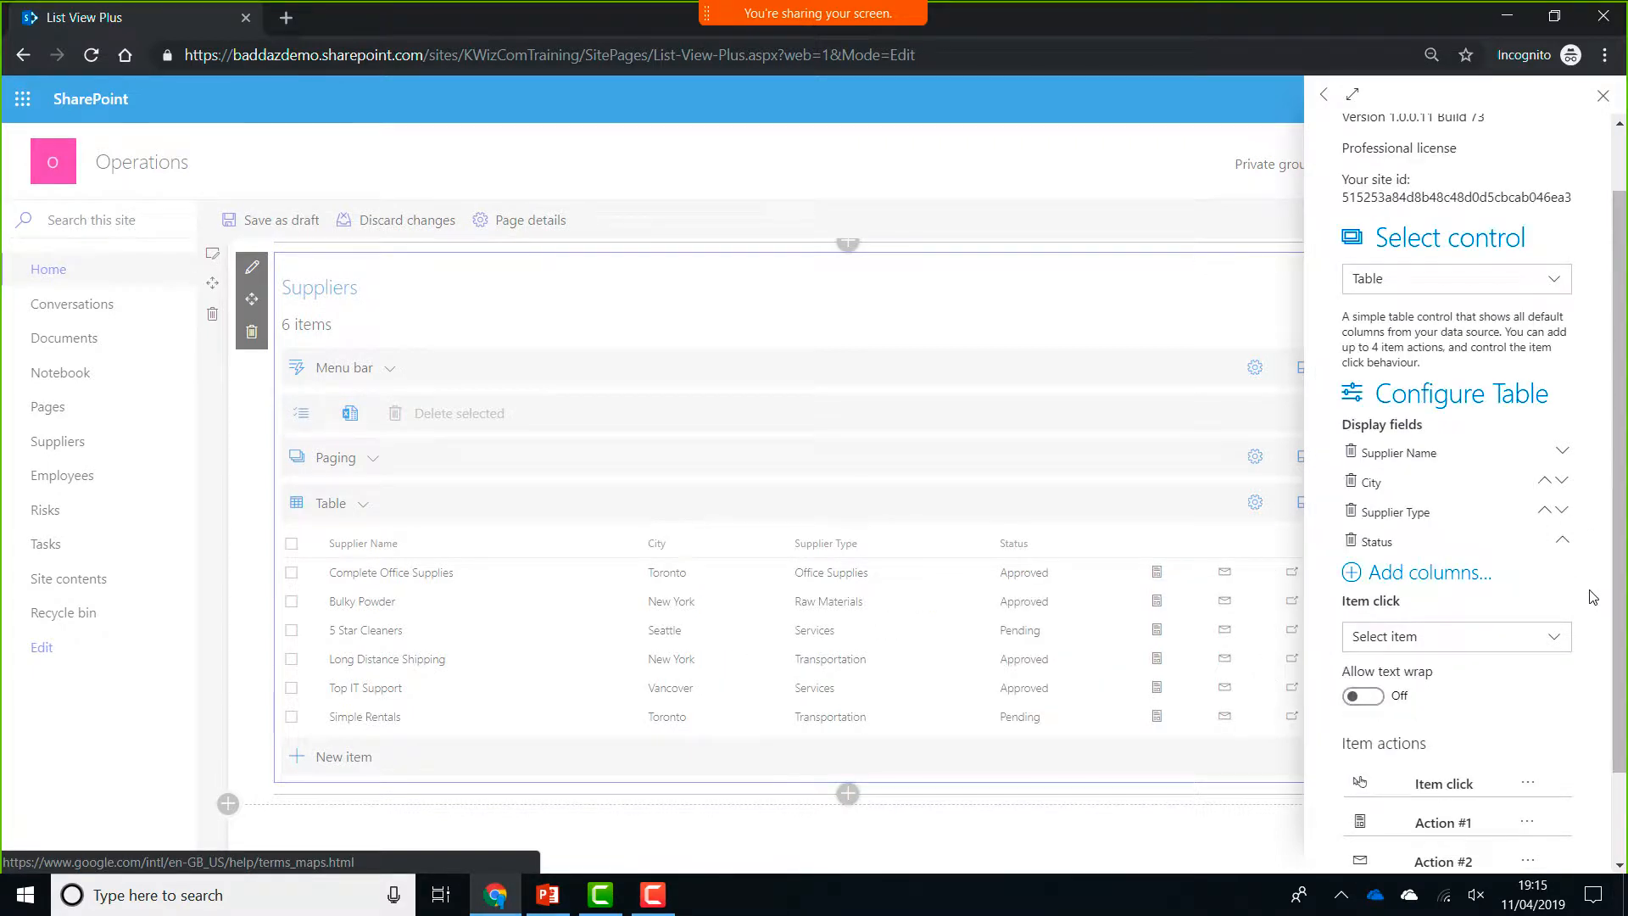
- Reorder the table's display fields to Supplier Name, Status, City, Supplier Type
{"action": "left_click", "coordinate": [1563, 541]}
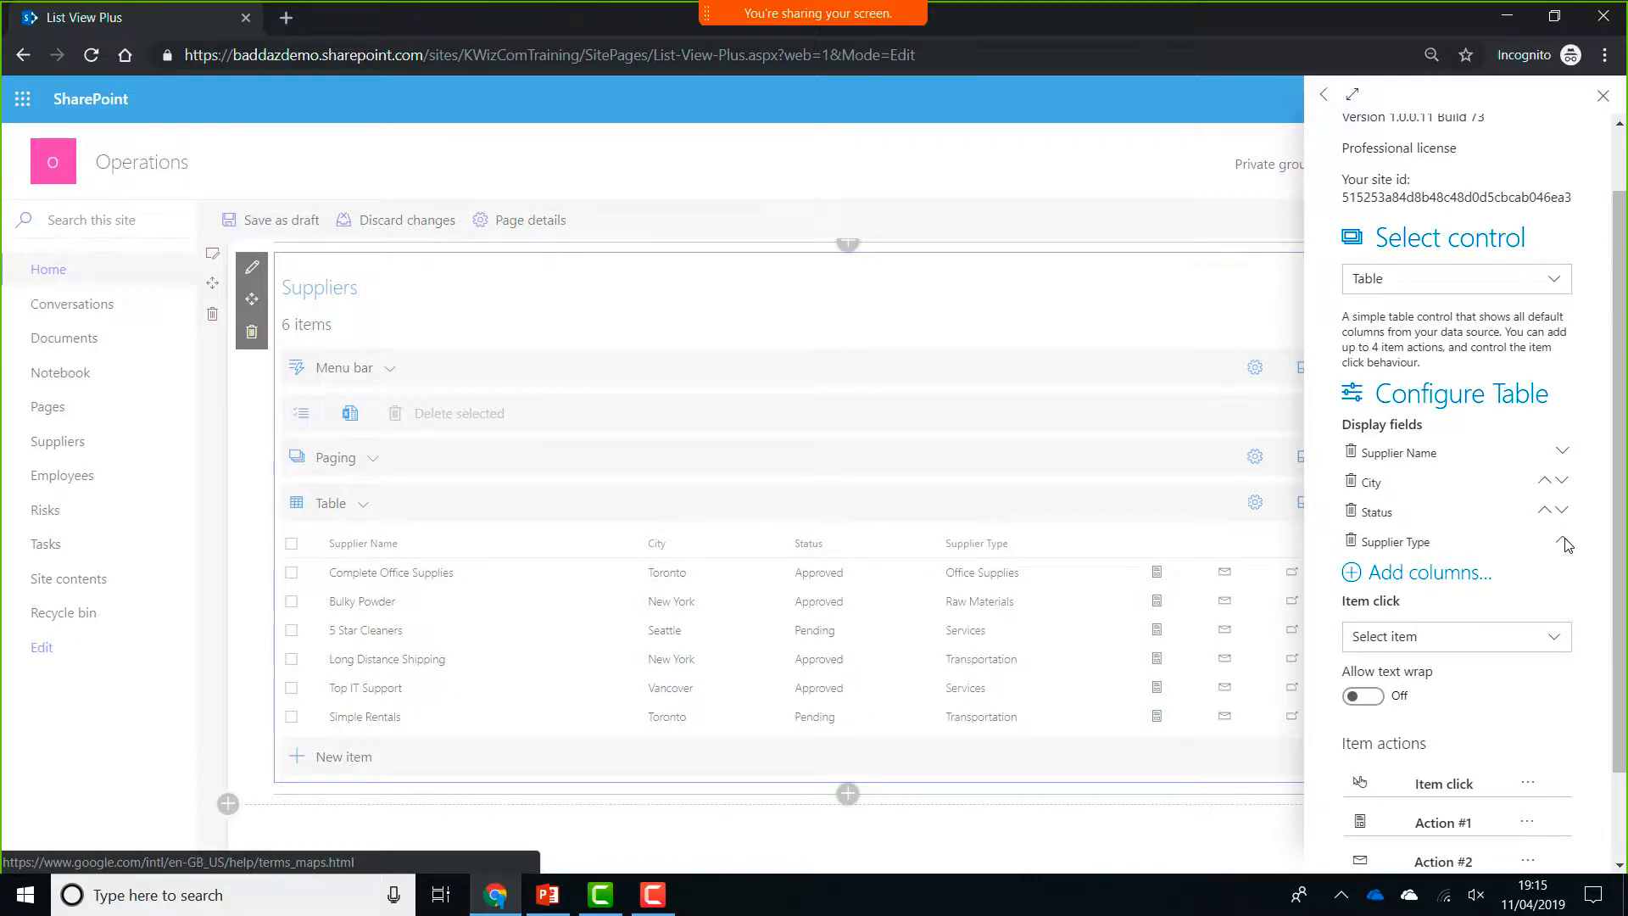
{"action": "left_click", "coordinate": [1562, 541]}
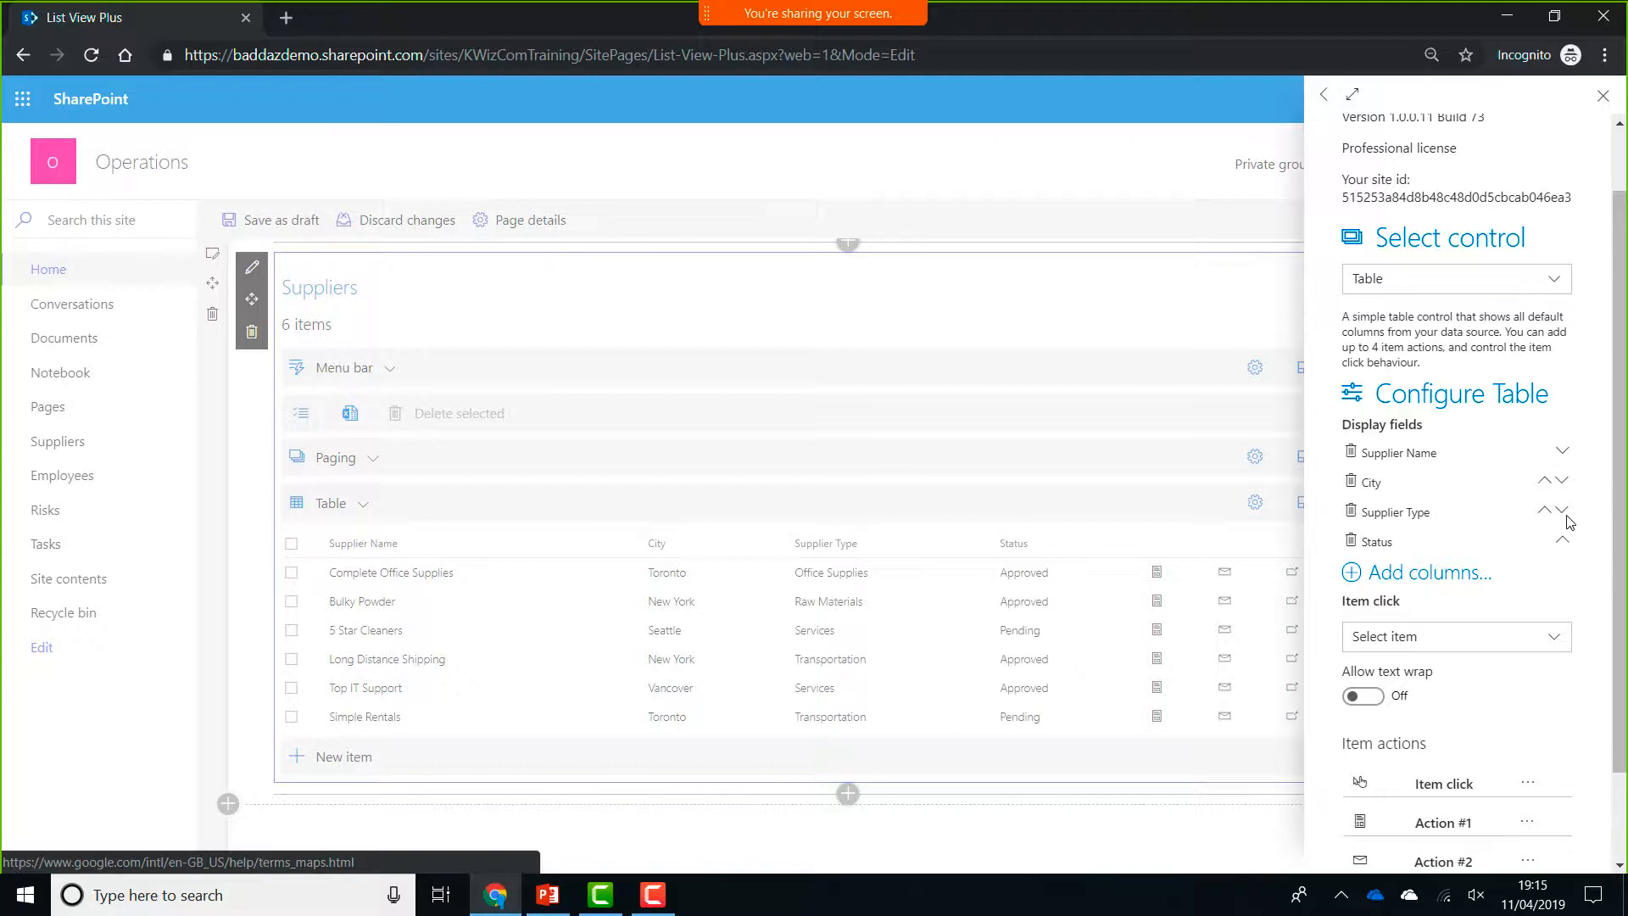
{"action": "left_click", "coordinate": [1563, 541]}
{"action": "left_click", "coordinate": [1544, 510]}
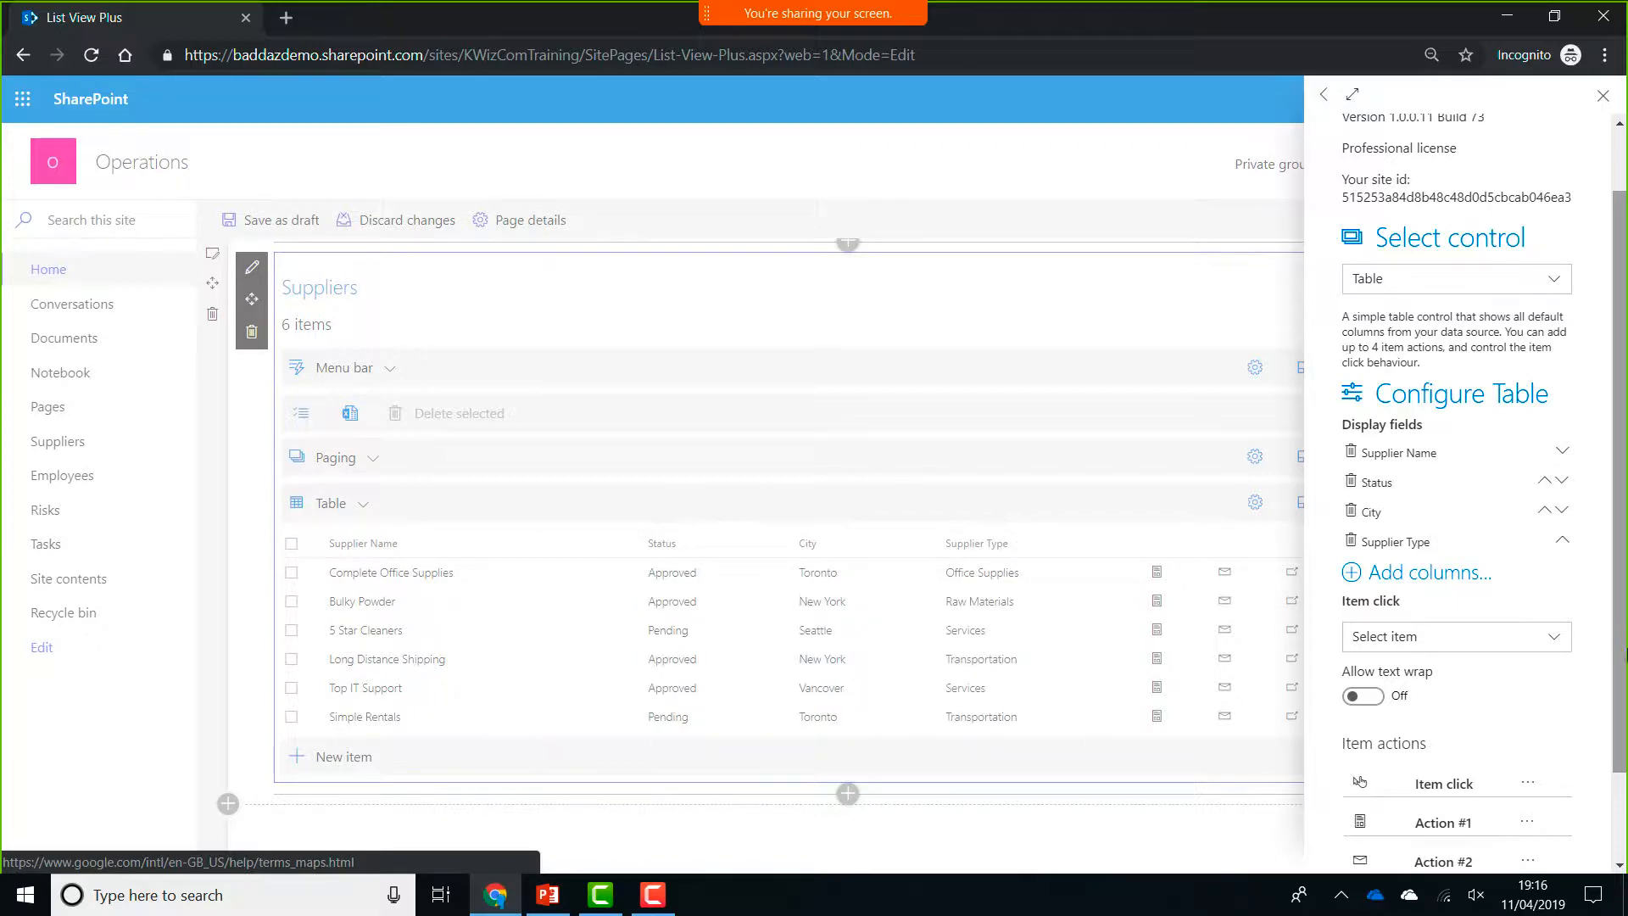
- Examine the Item click options available for the table, and close its designer
{"action": "scroll", "coordinate": [1544, 271], "scroll_direction": "down", "scroll_amount": 2}
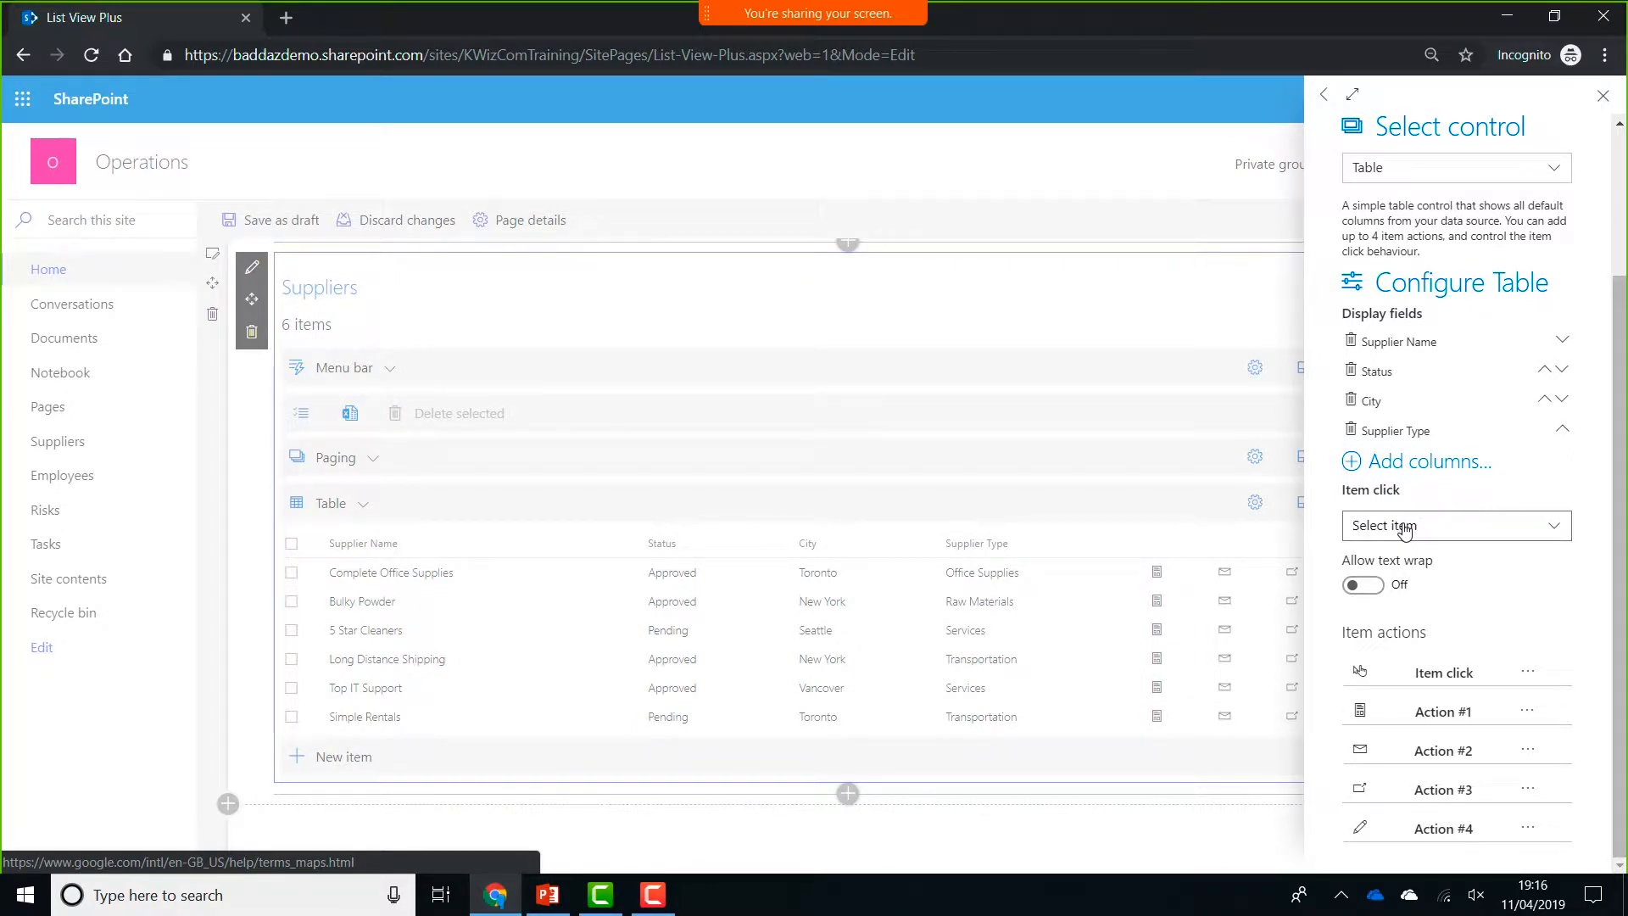
{"action": "left_click", "coordinate": [1448, 532]}
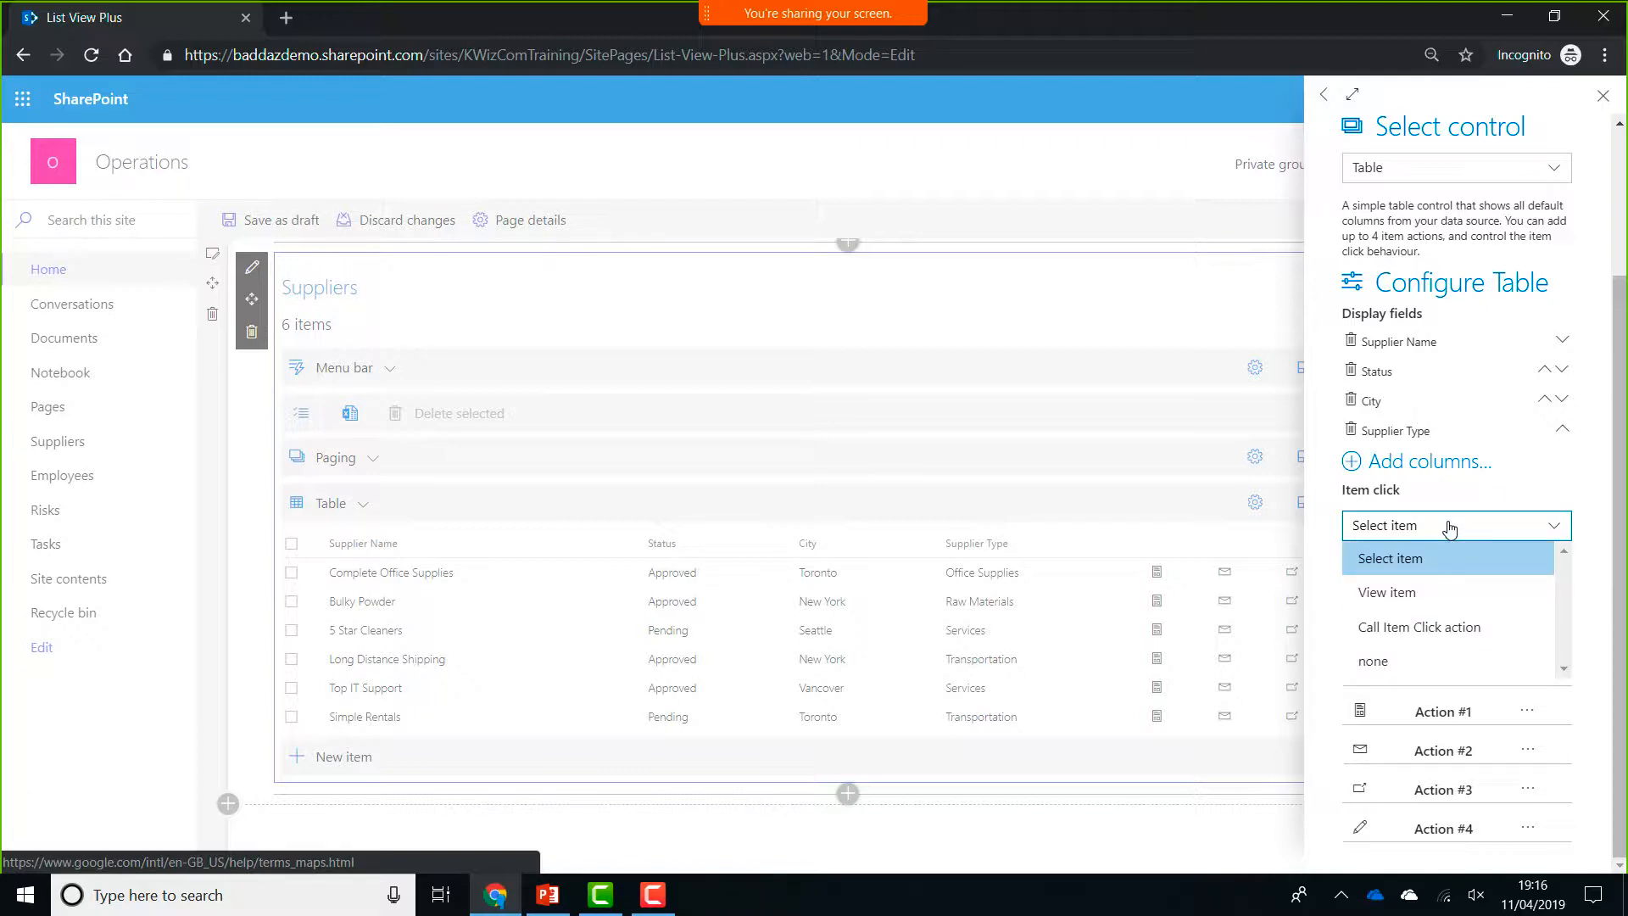
{"action": "left_click", "coordinate": [1602, 96]}
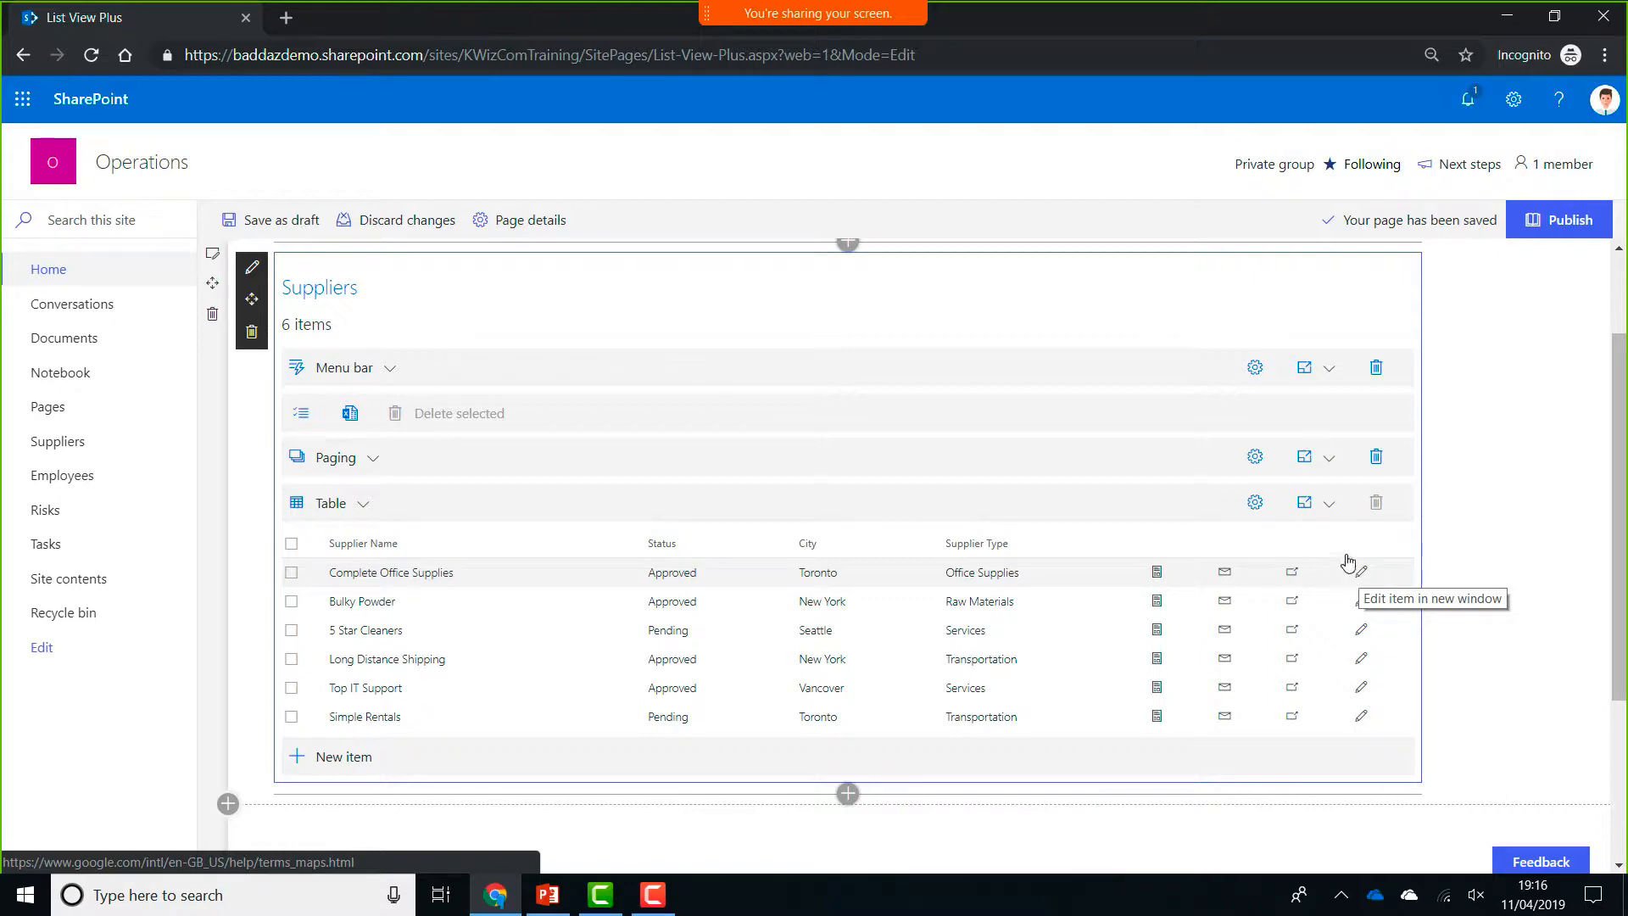
- Replace the table's Action #2 script with the Show city in maps item action snippet
{"action": "left_click", "coordinate": [1255, 503]}
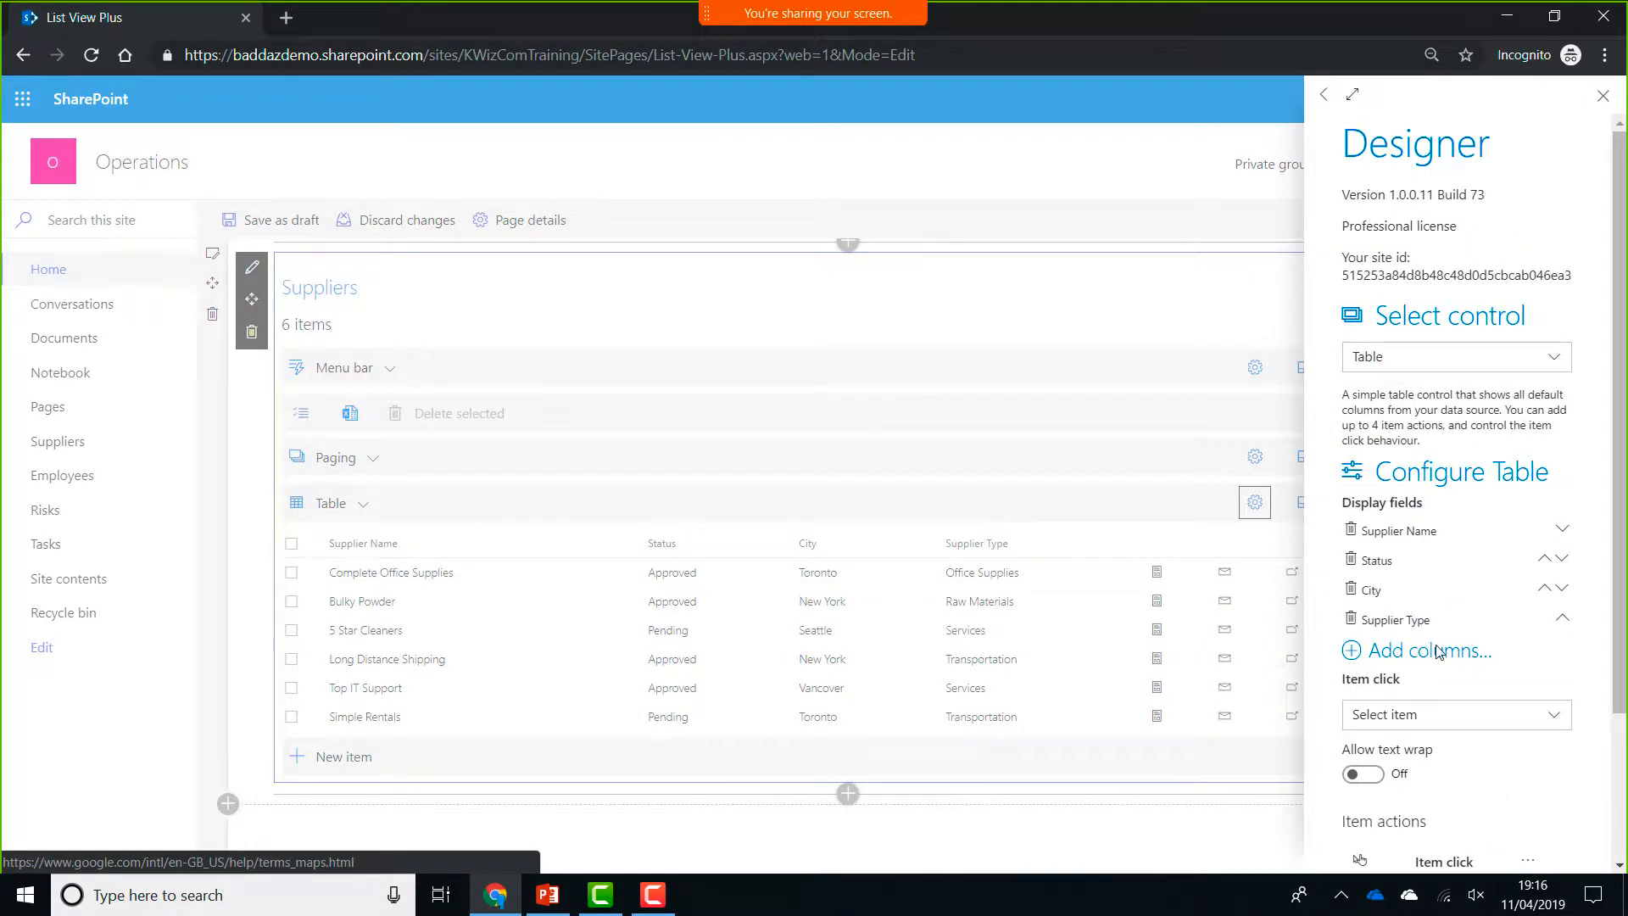
{"action": "scroll", "coordinate": [1494, 676], "scroll_direction": "down", "scroll_amount": 3}
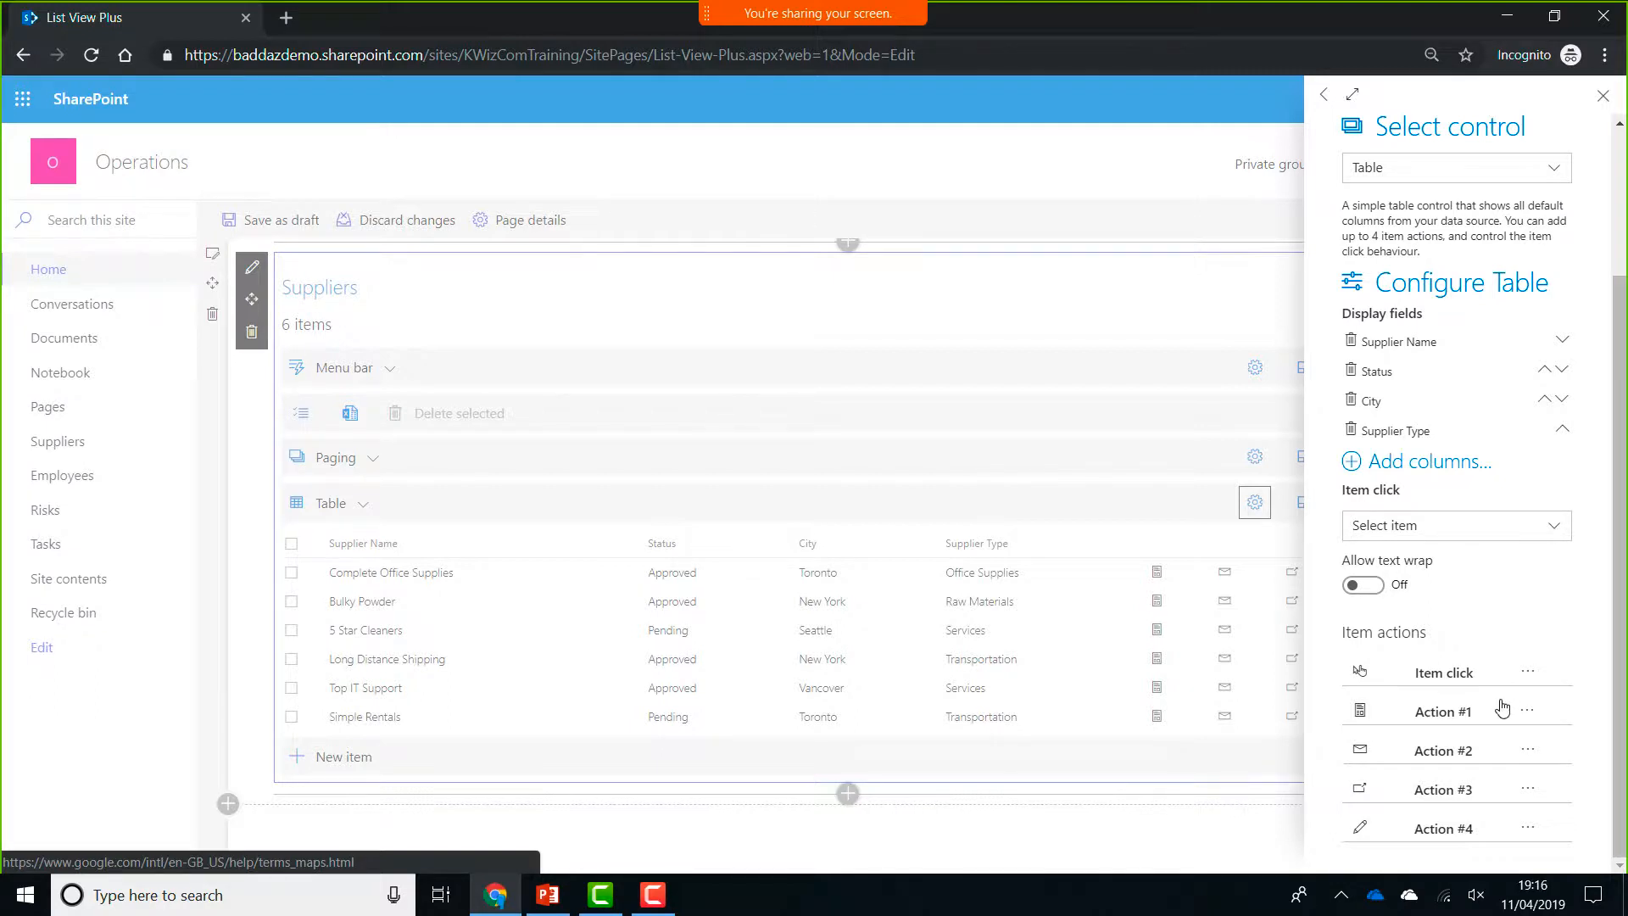
{"action": "left_click", "coordinate": [1525, 753]}
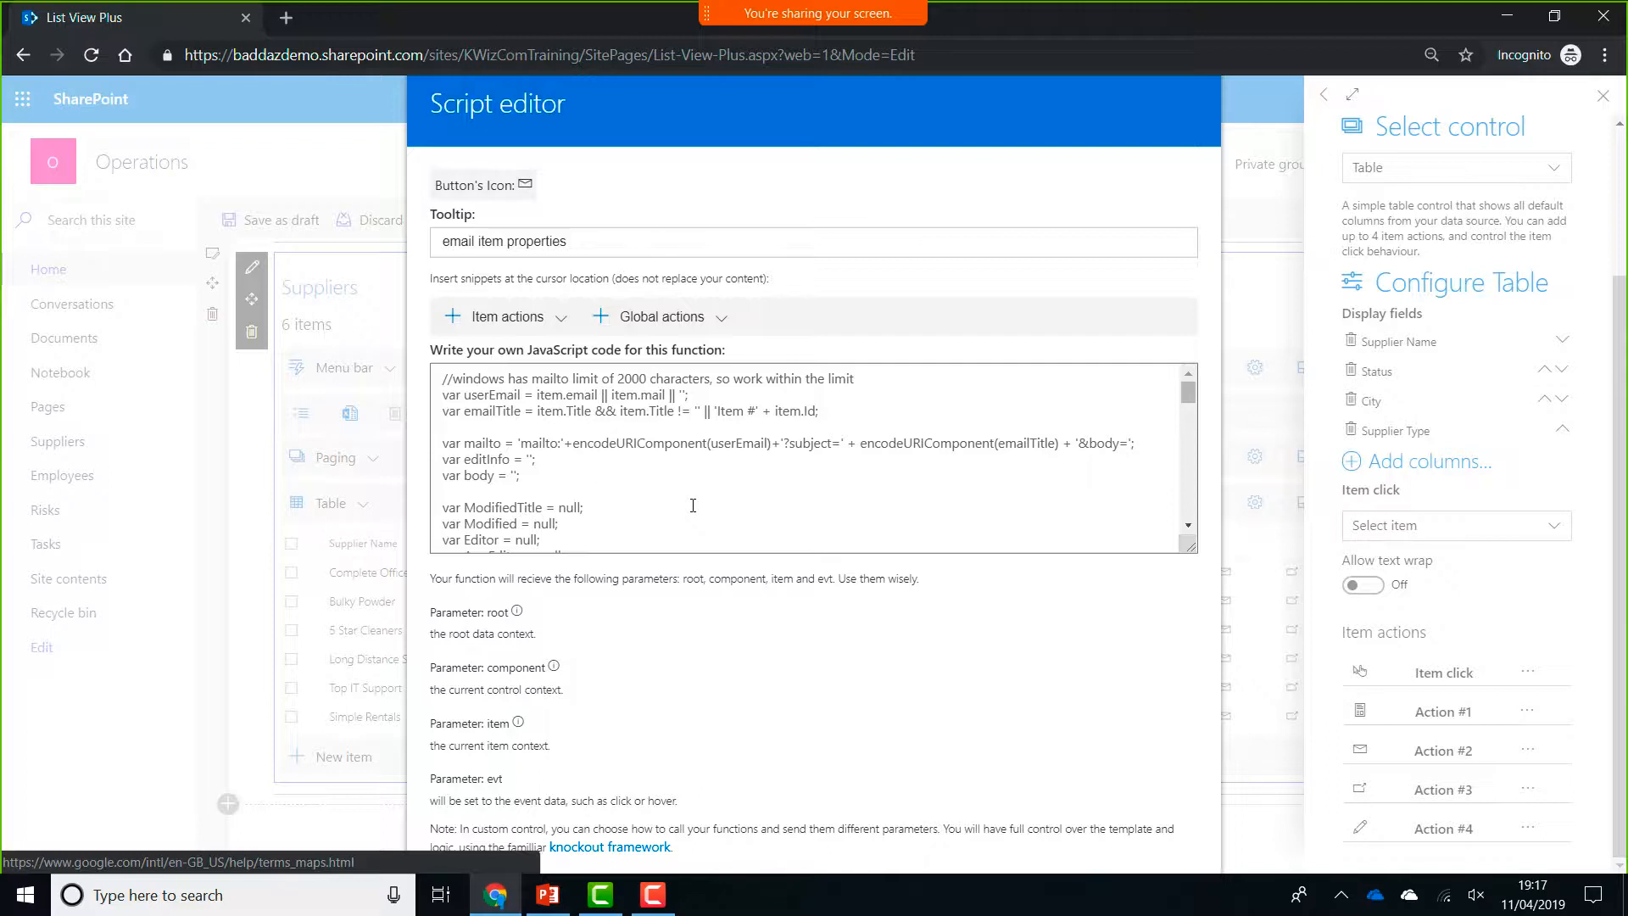
{"action": "triple_click", "coordinate": [692, 505]}
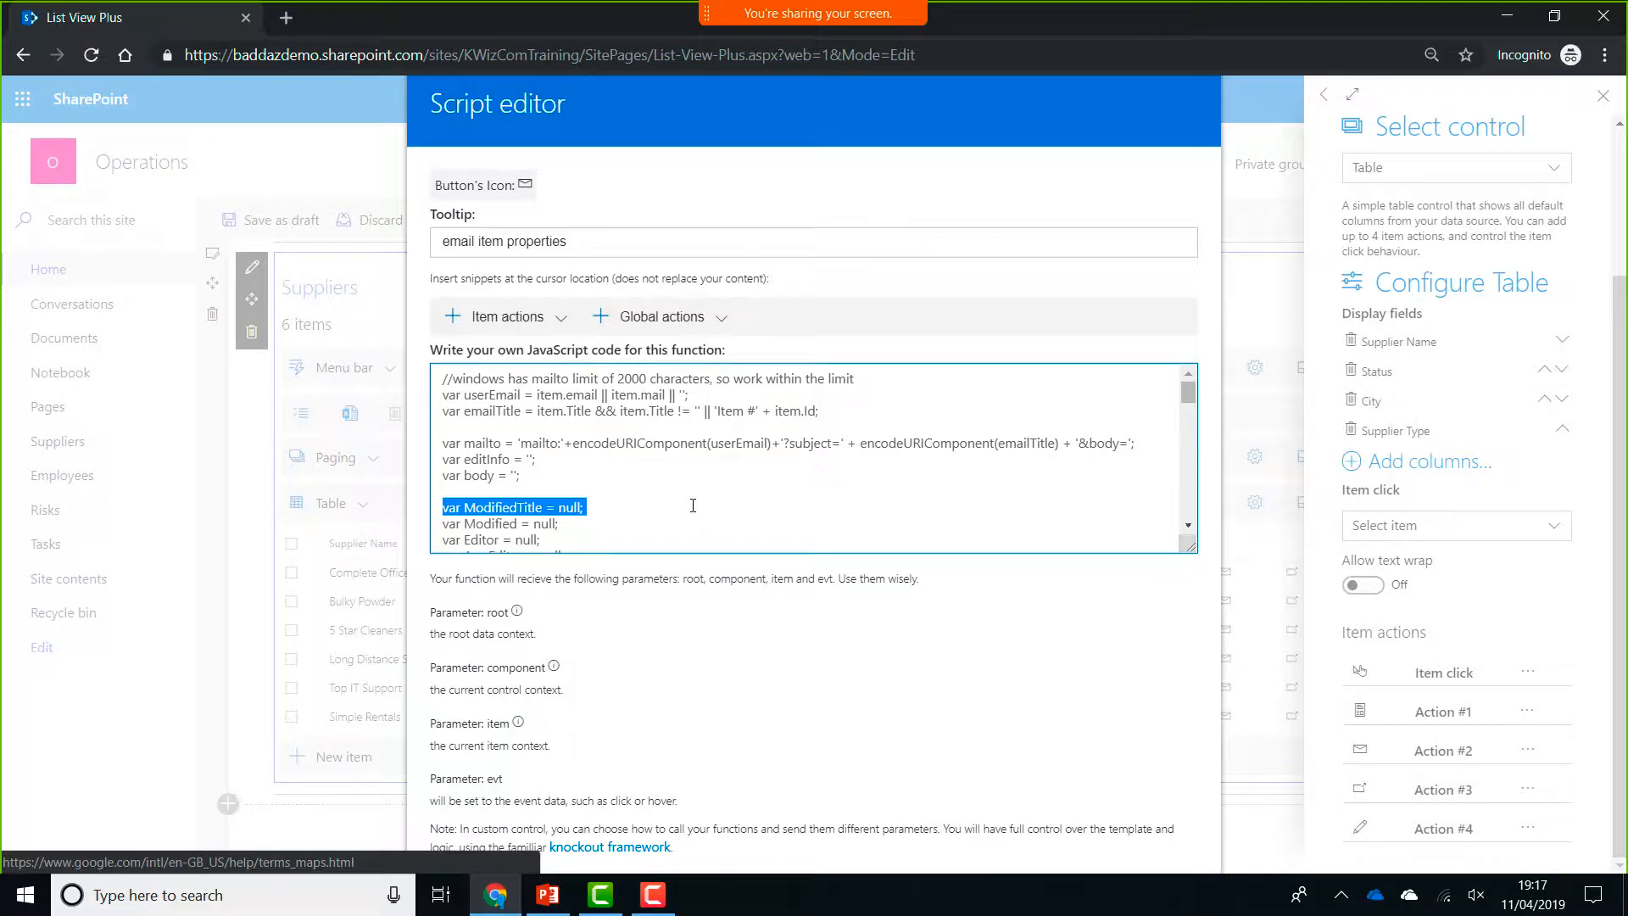
{"action": "key", "text": "ctrl+a"}
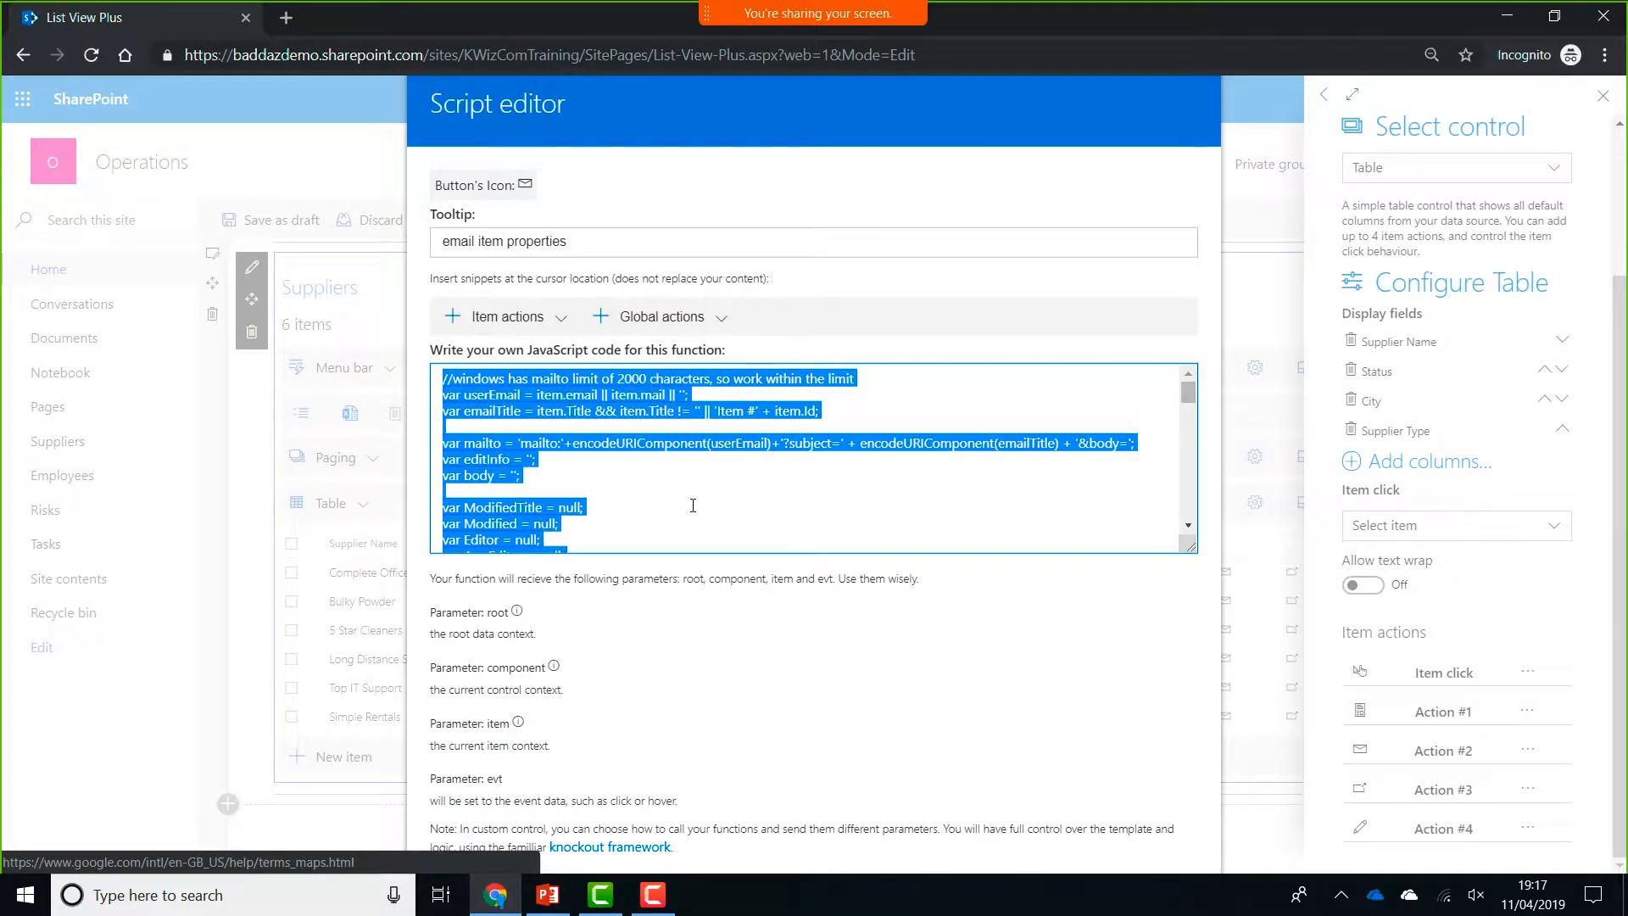
{"action": "key", "text": "BackSpace"}
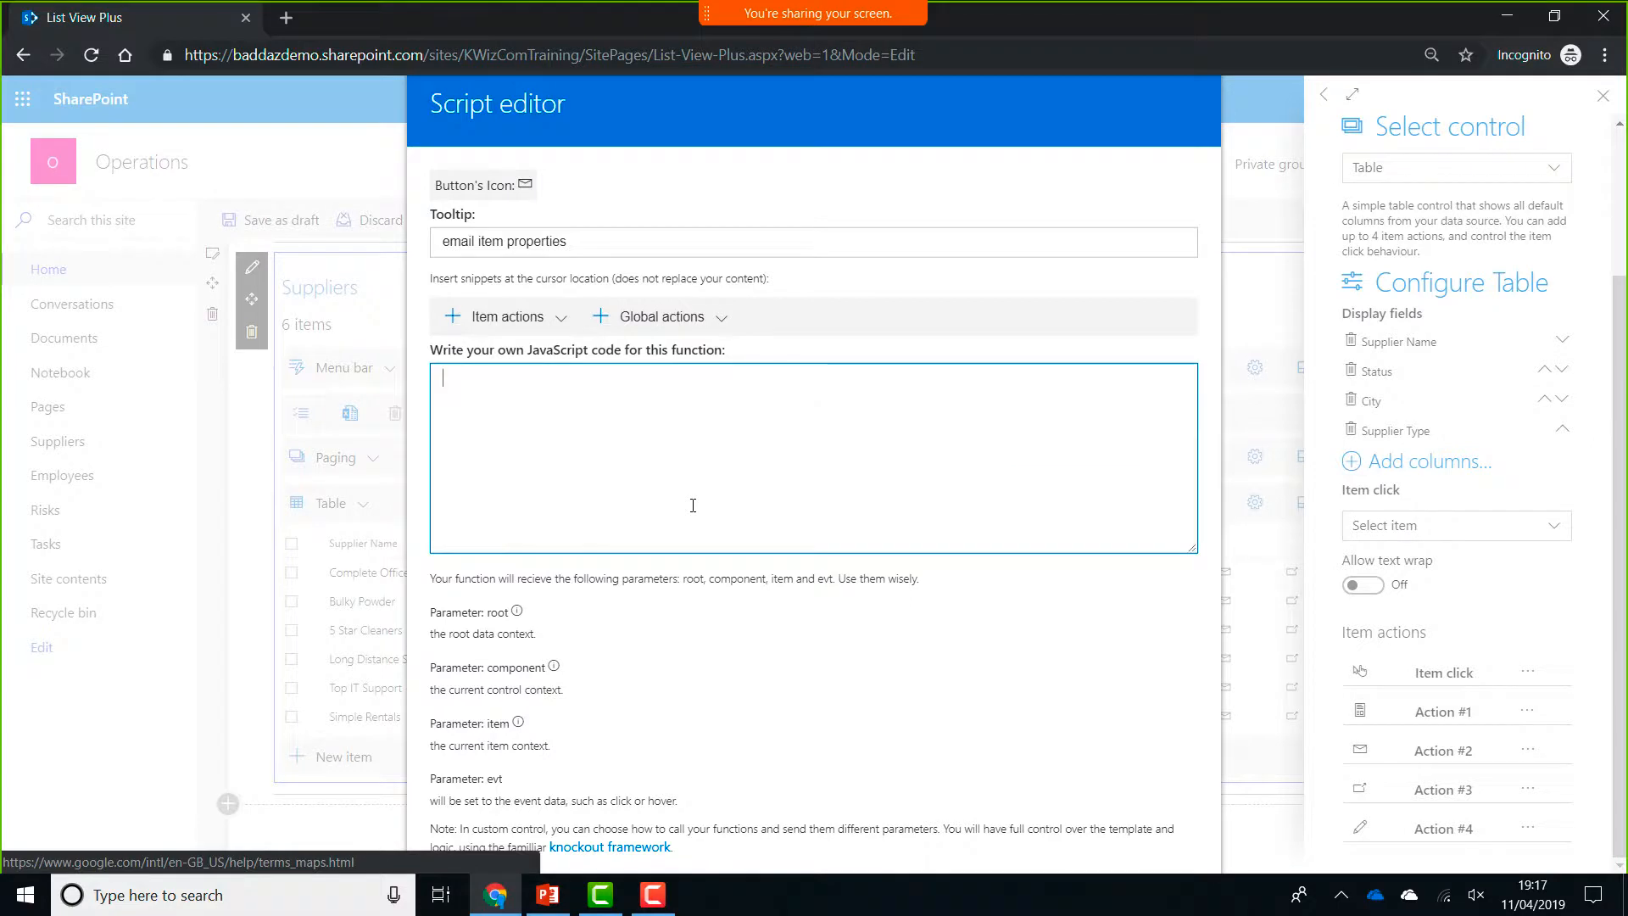
{"action": "left_click", "coordinate": [556, 318]}
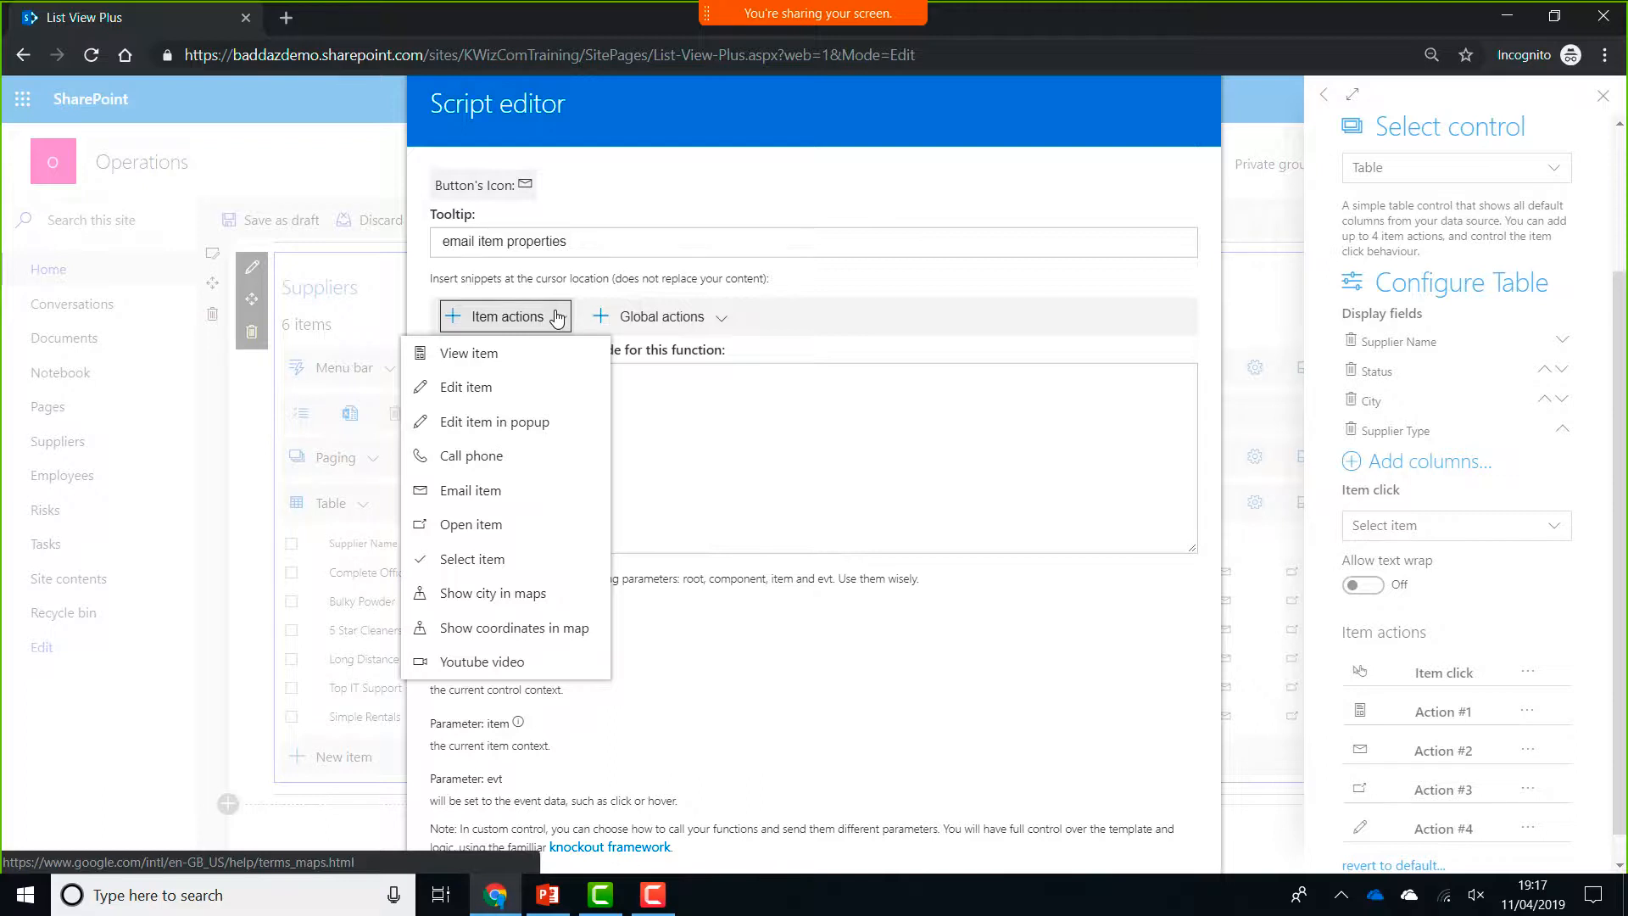
{"action": "left_click", "coordinate": [569, 602]}
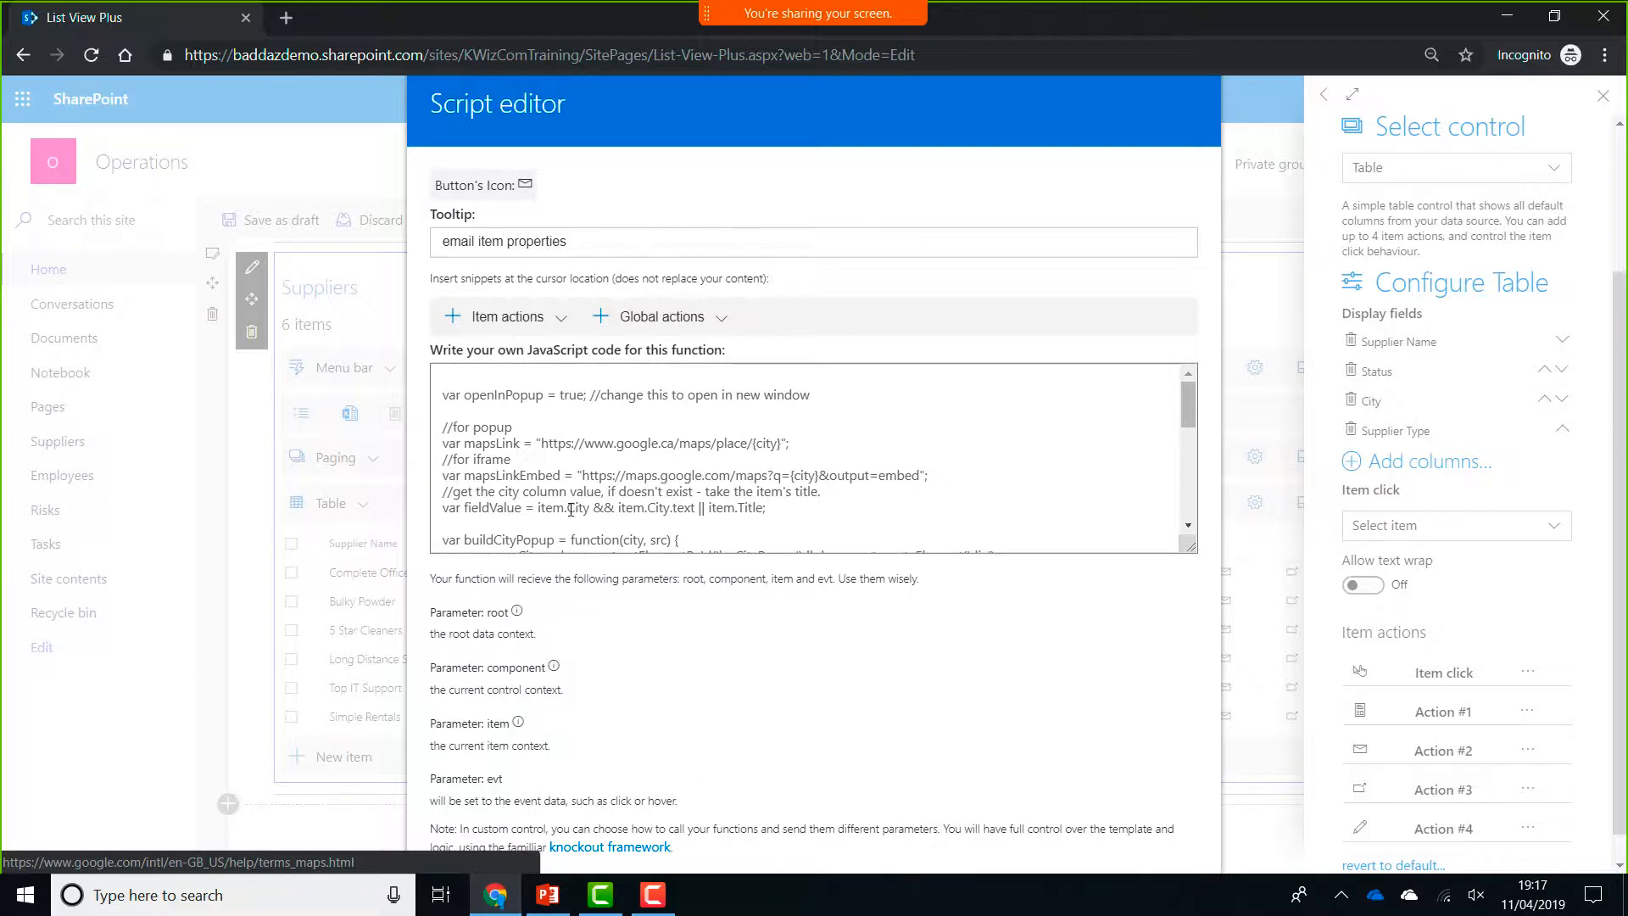
{"action": "double_click", "coordinate": [571, 508]}
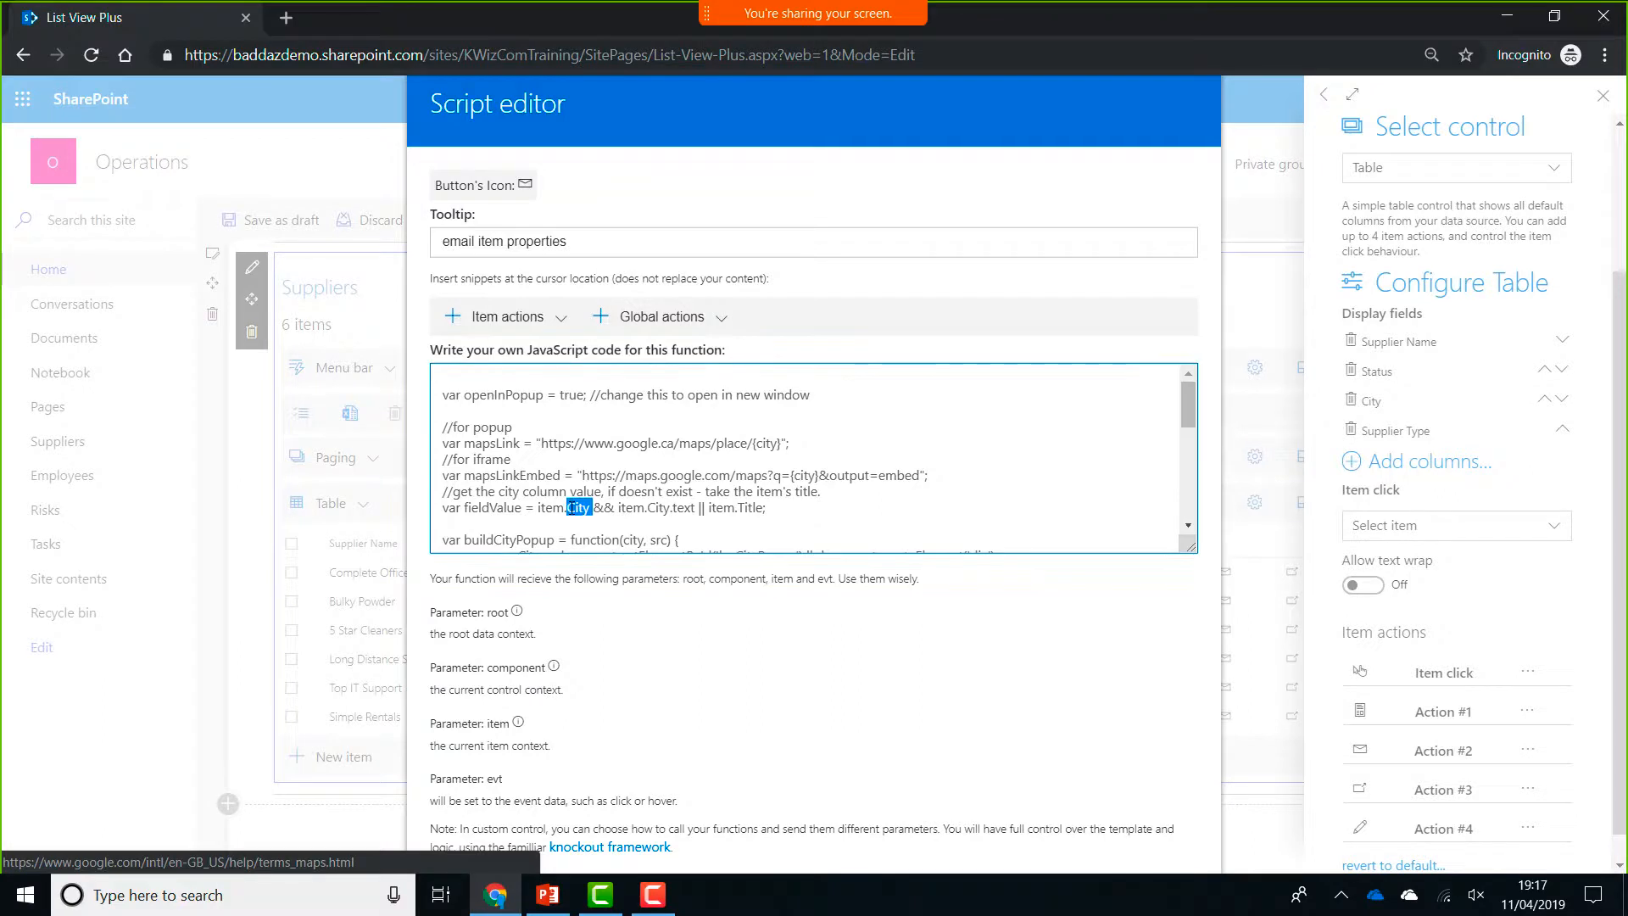
{"action": "left_click", "coordinate": [639, 516]}
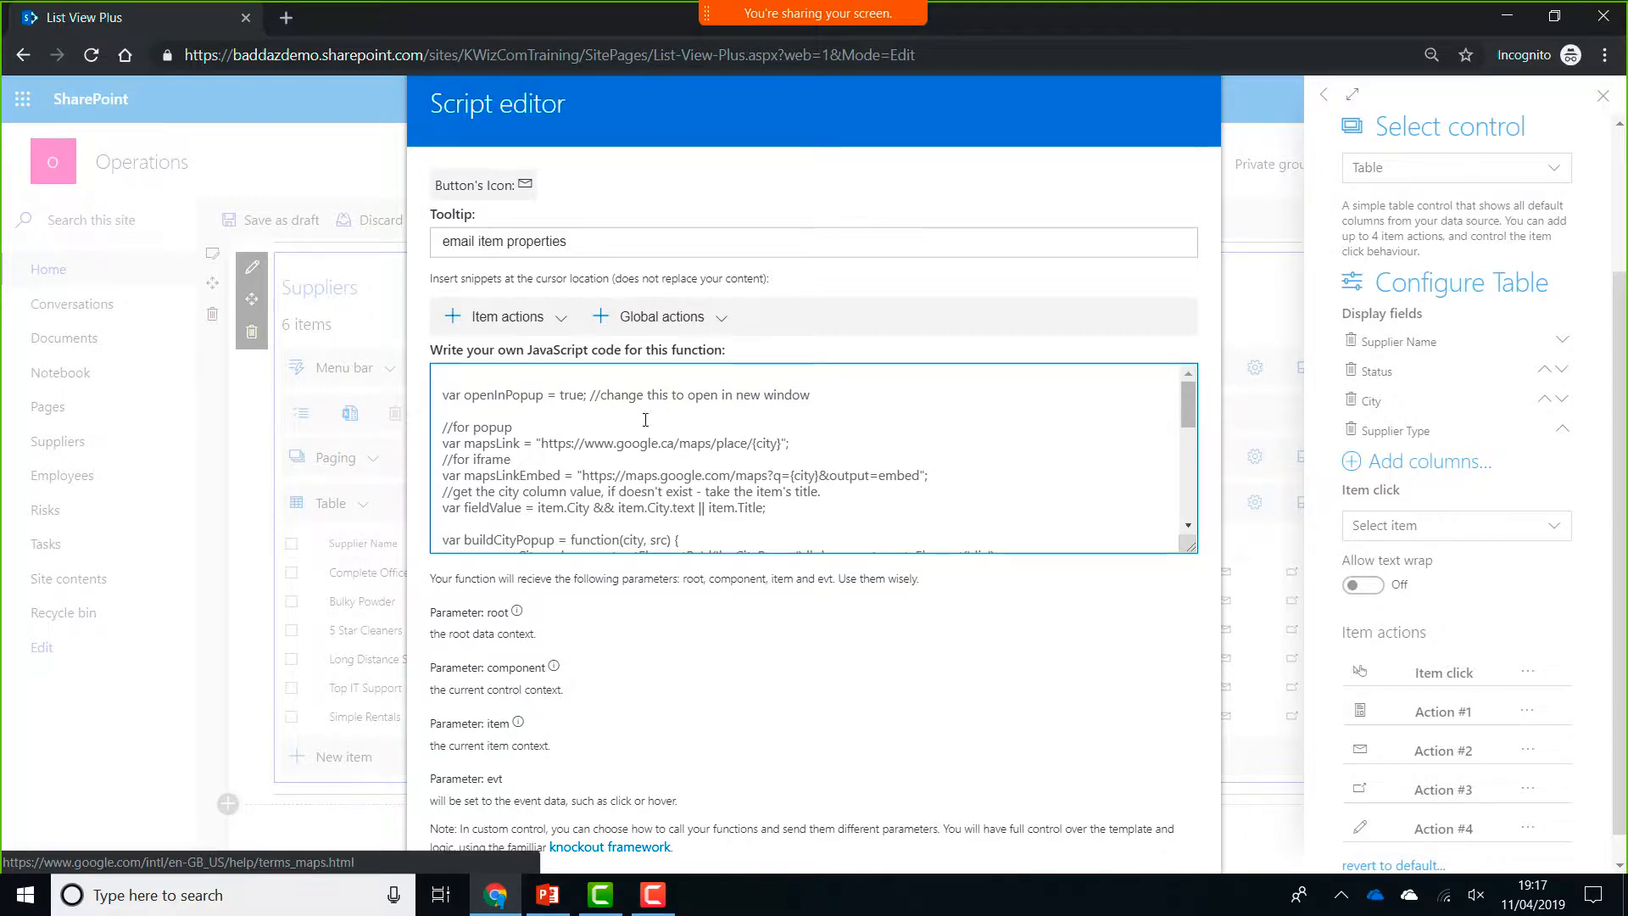
- Set Action #2's button icon to the folded map found by searching for "map", and close the designer
{"action": "left_click", "coordinate": [522, 189]}
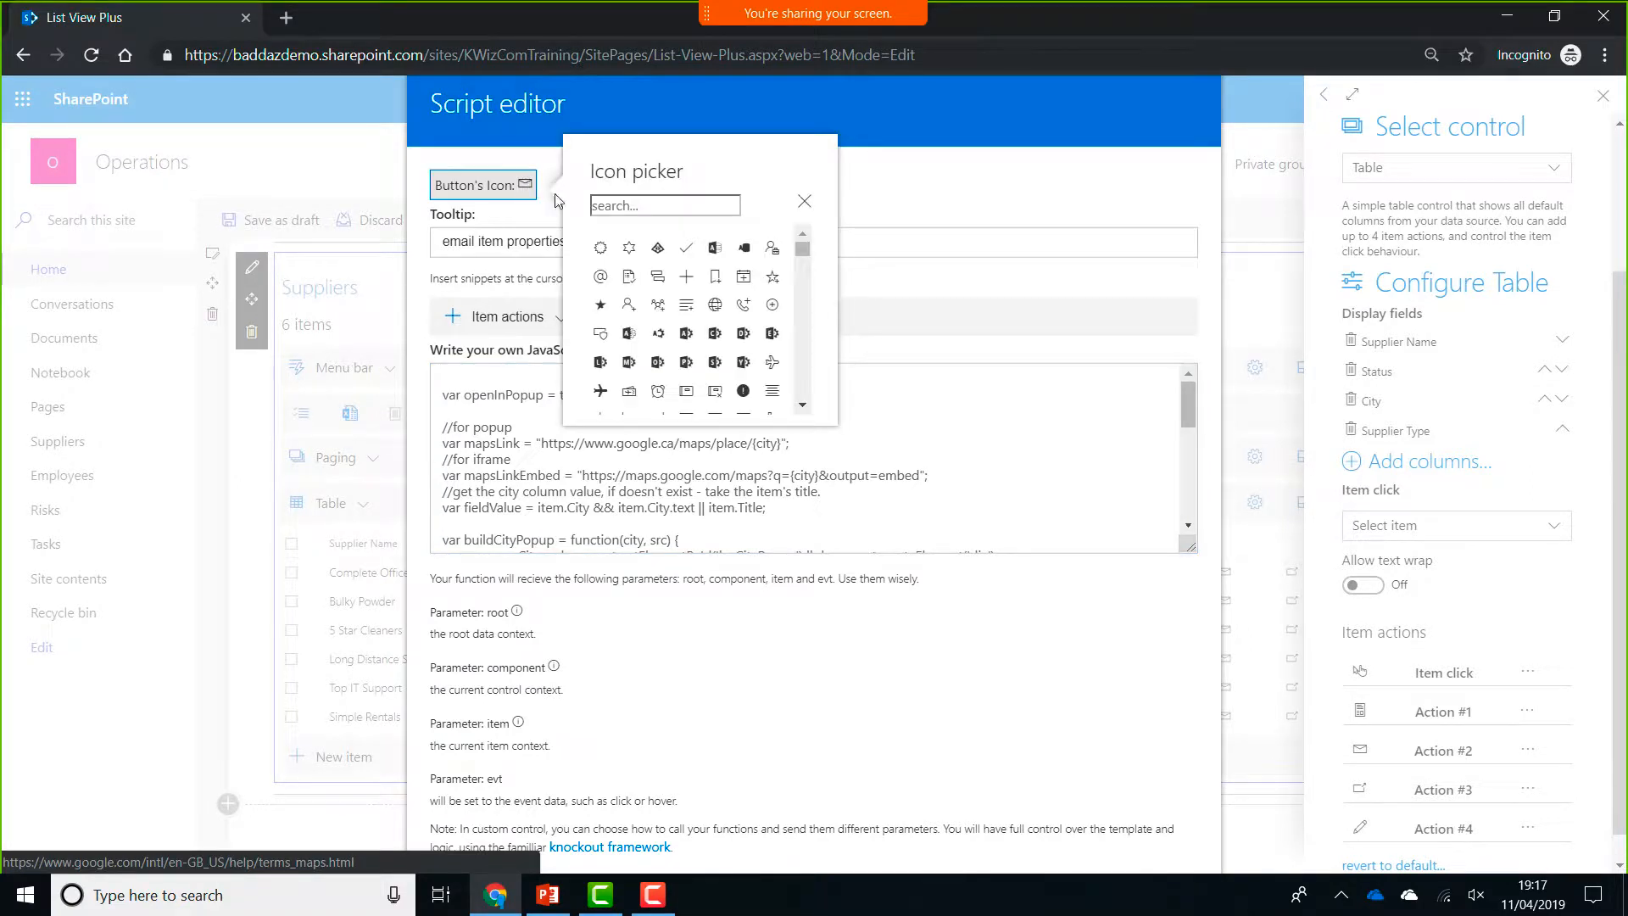
{"action": "left_click", "coordinate": [610, 204]}
{"action": "type", "text": "map"}
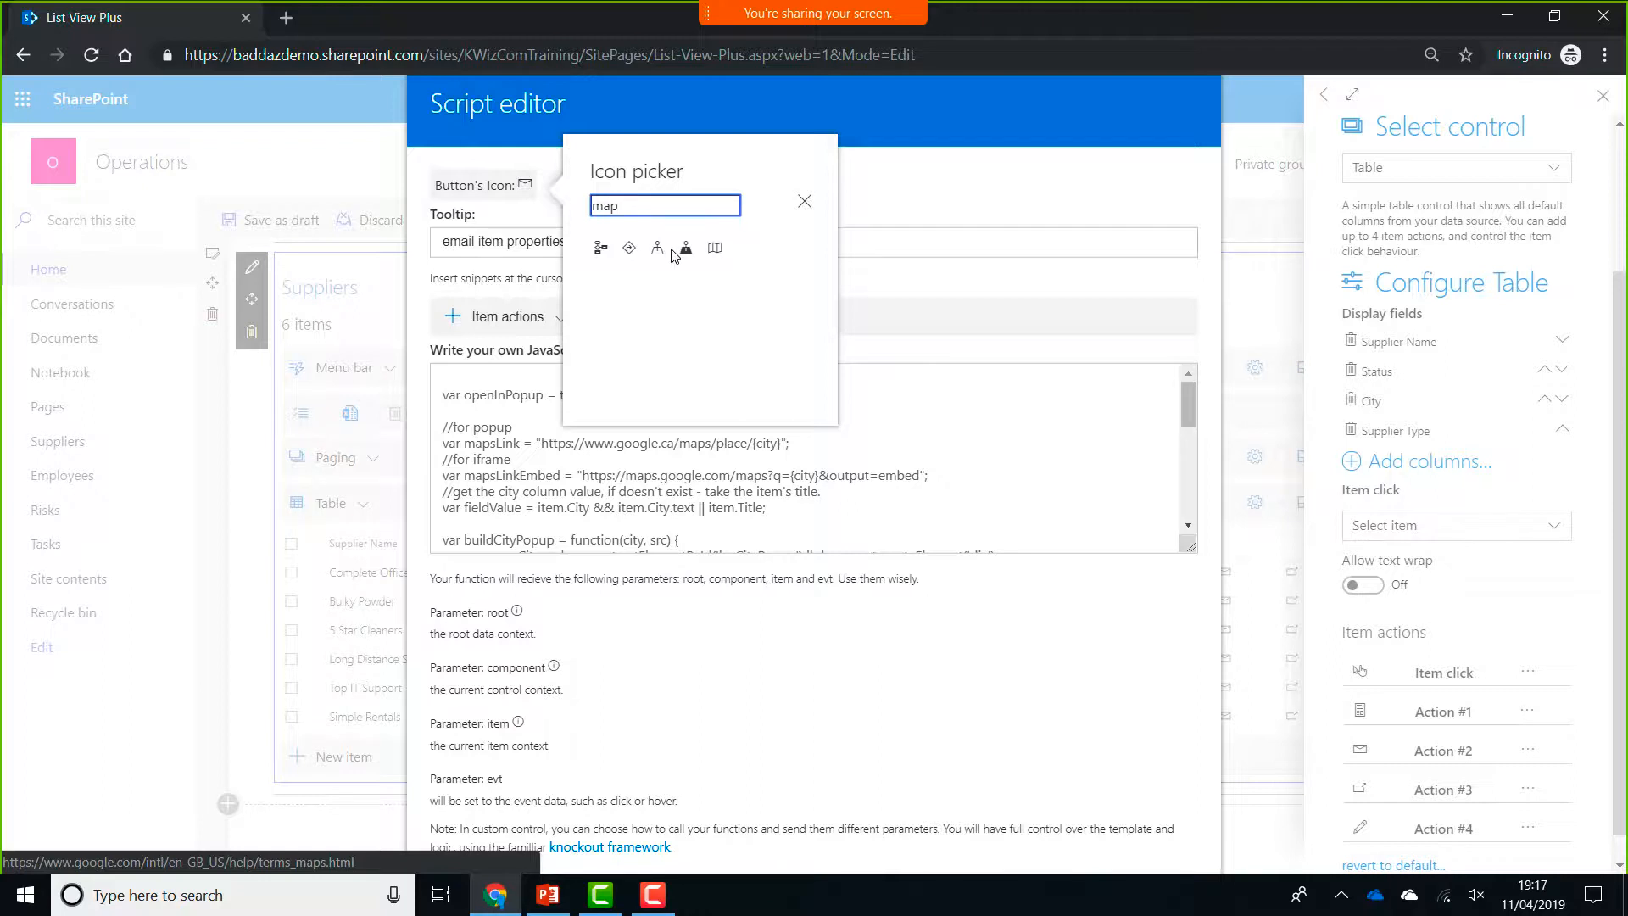
{"action": "left_click", "coordinate": [716, 248]}
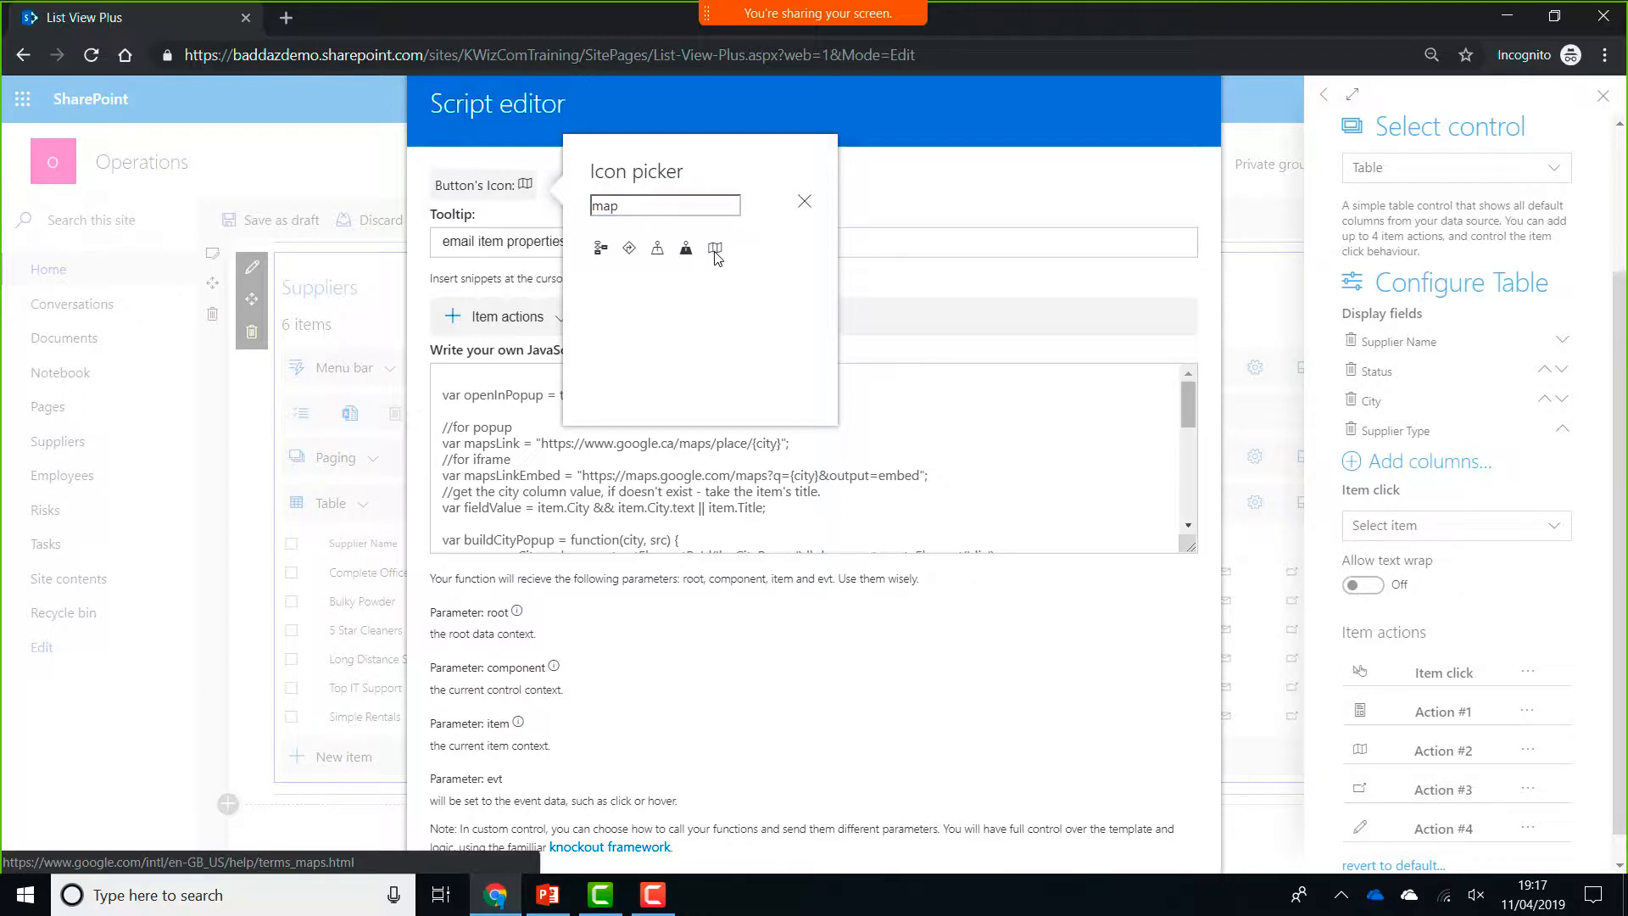
{"action": "left_click", "coordinate": [967, 207]}
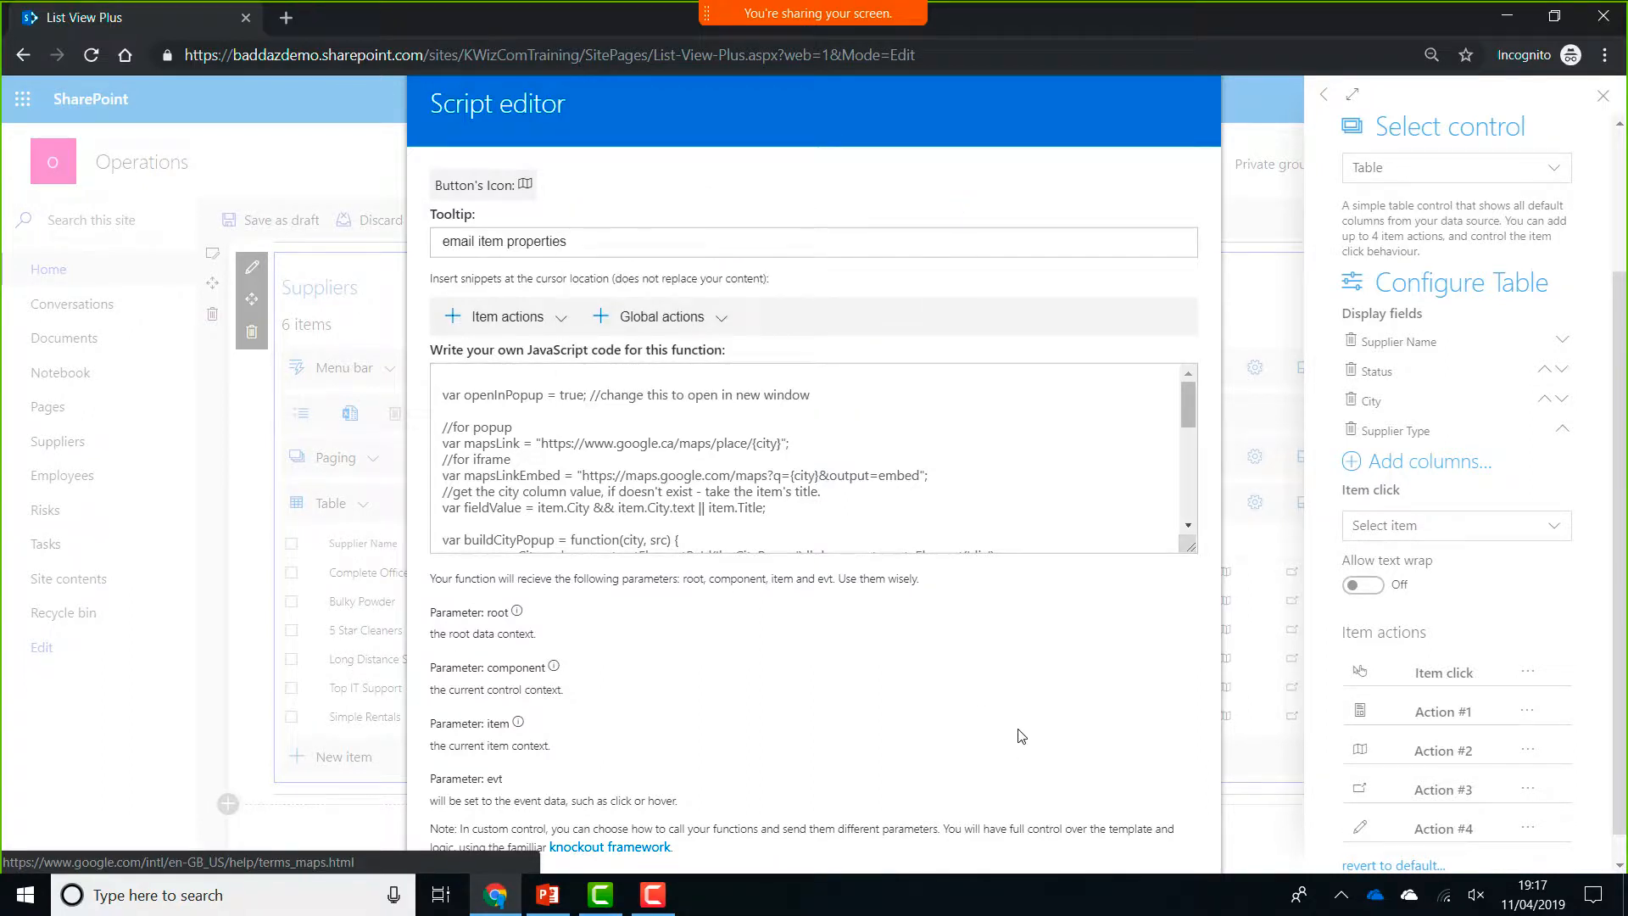
{"action": "left_click", "coordinate": [1562, 628]}
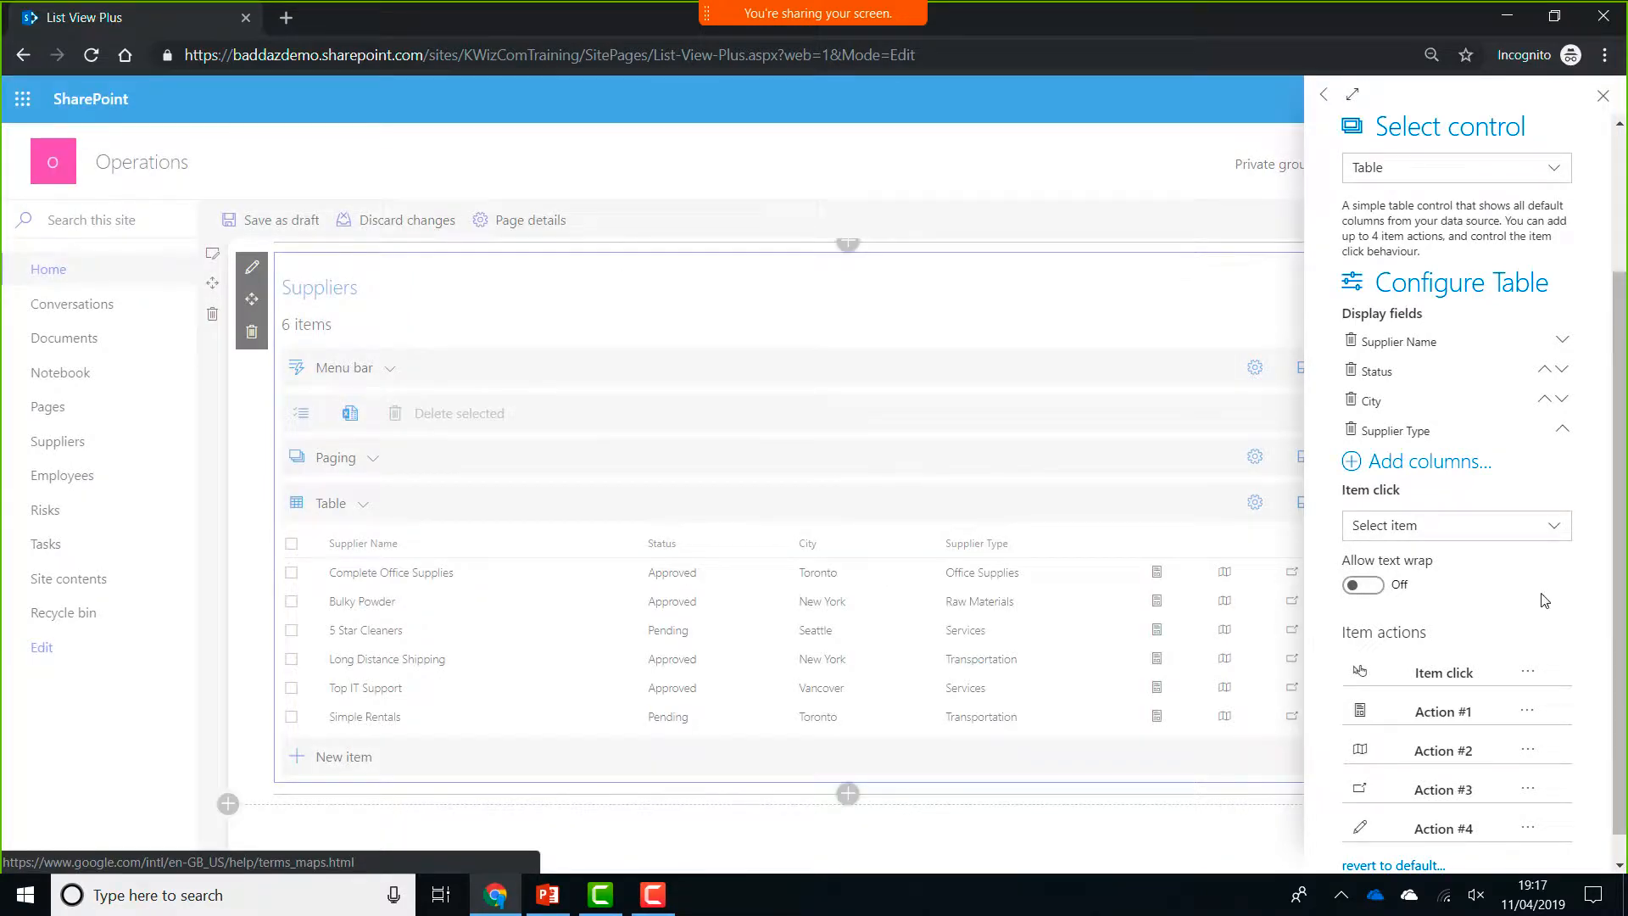
{"action": "left_click", "coordinate": [1603, 97]}
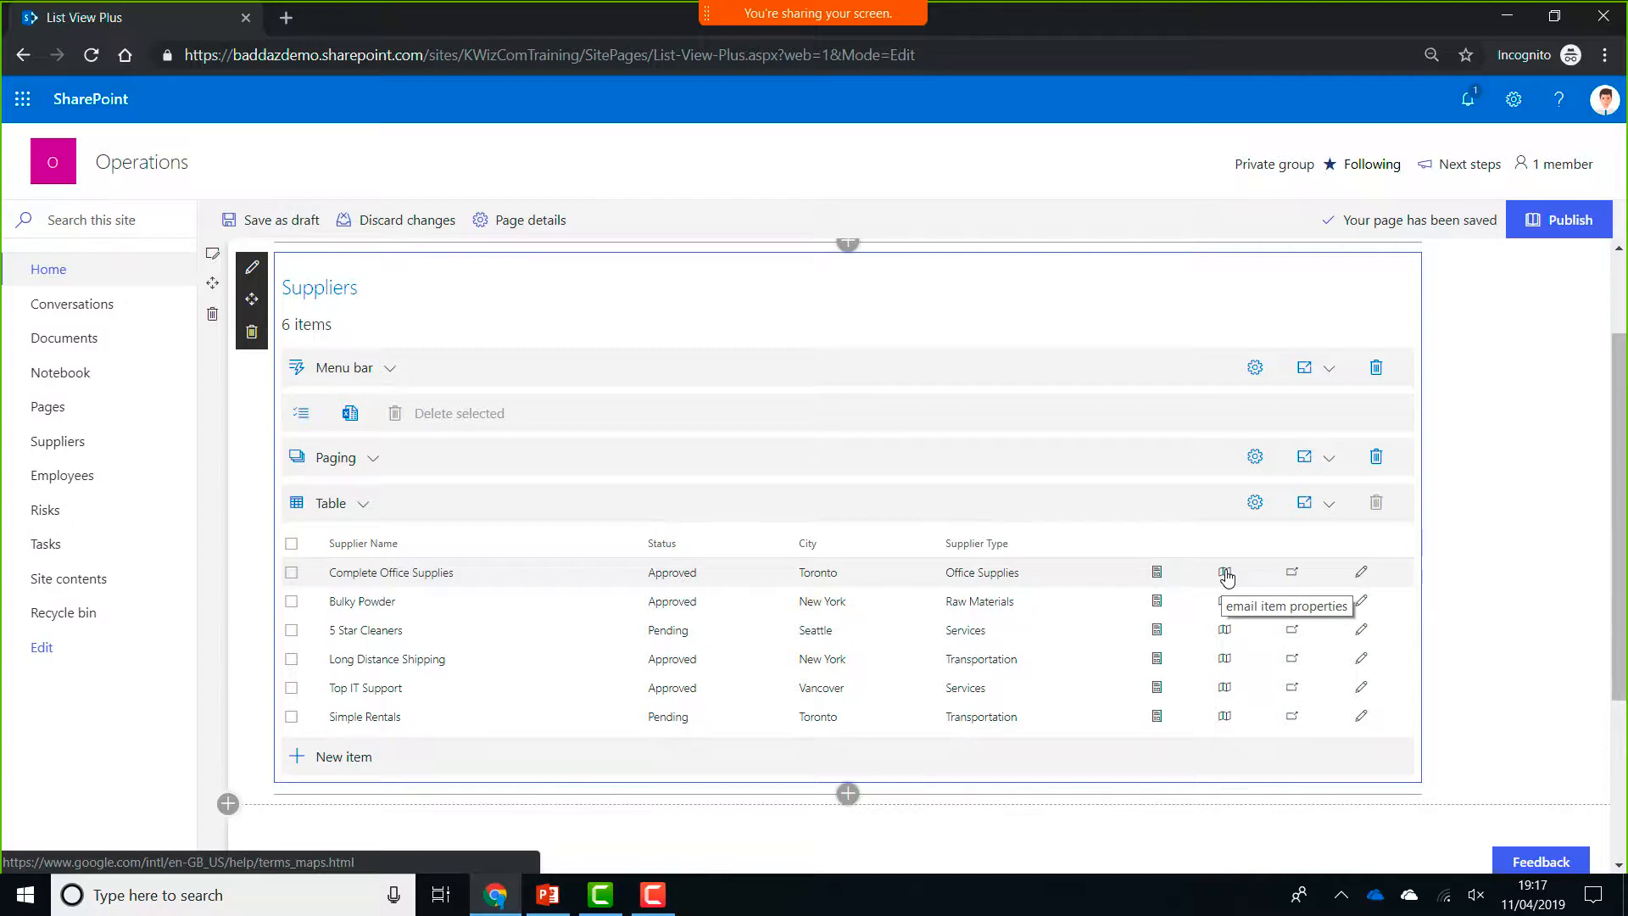
- Set Action #2's tooltip to "Open Map" and test the action on the Bulky Powder supplier
{"action": "left_click", "coordinate": [1256, 504]}
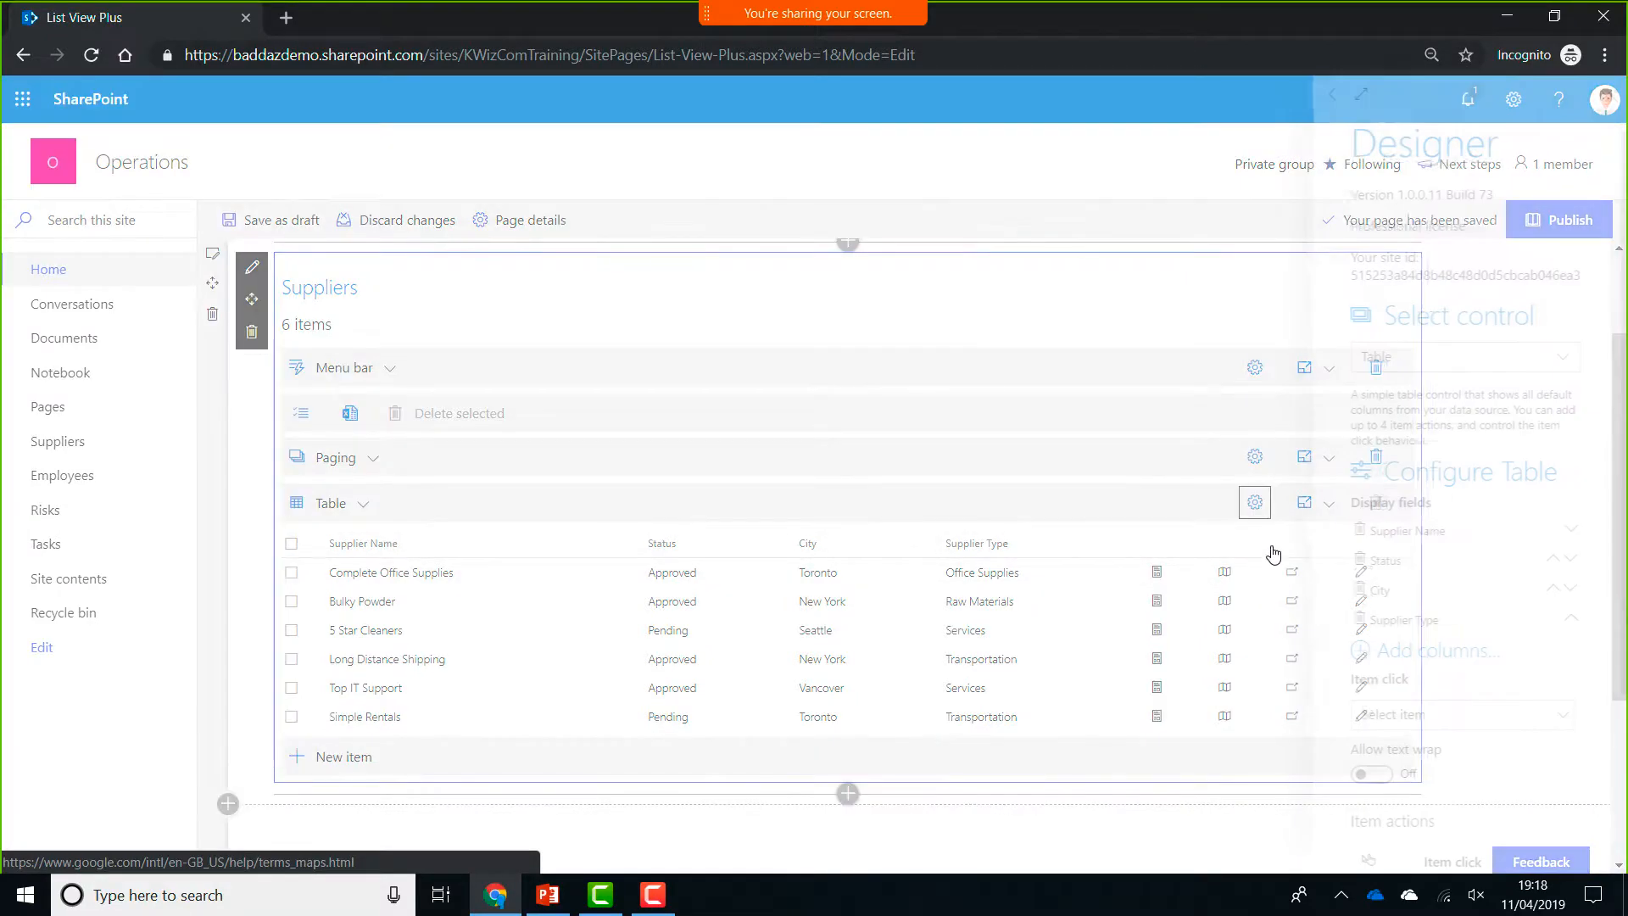
{"action": "scroll", "coordinate": [1509, 771], "scroll_direction": "down", "scroll_amount": 3}
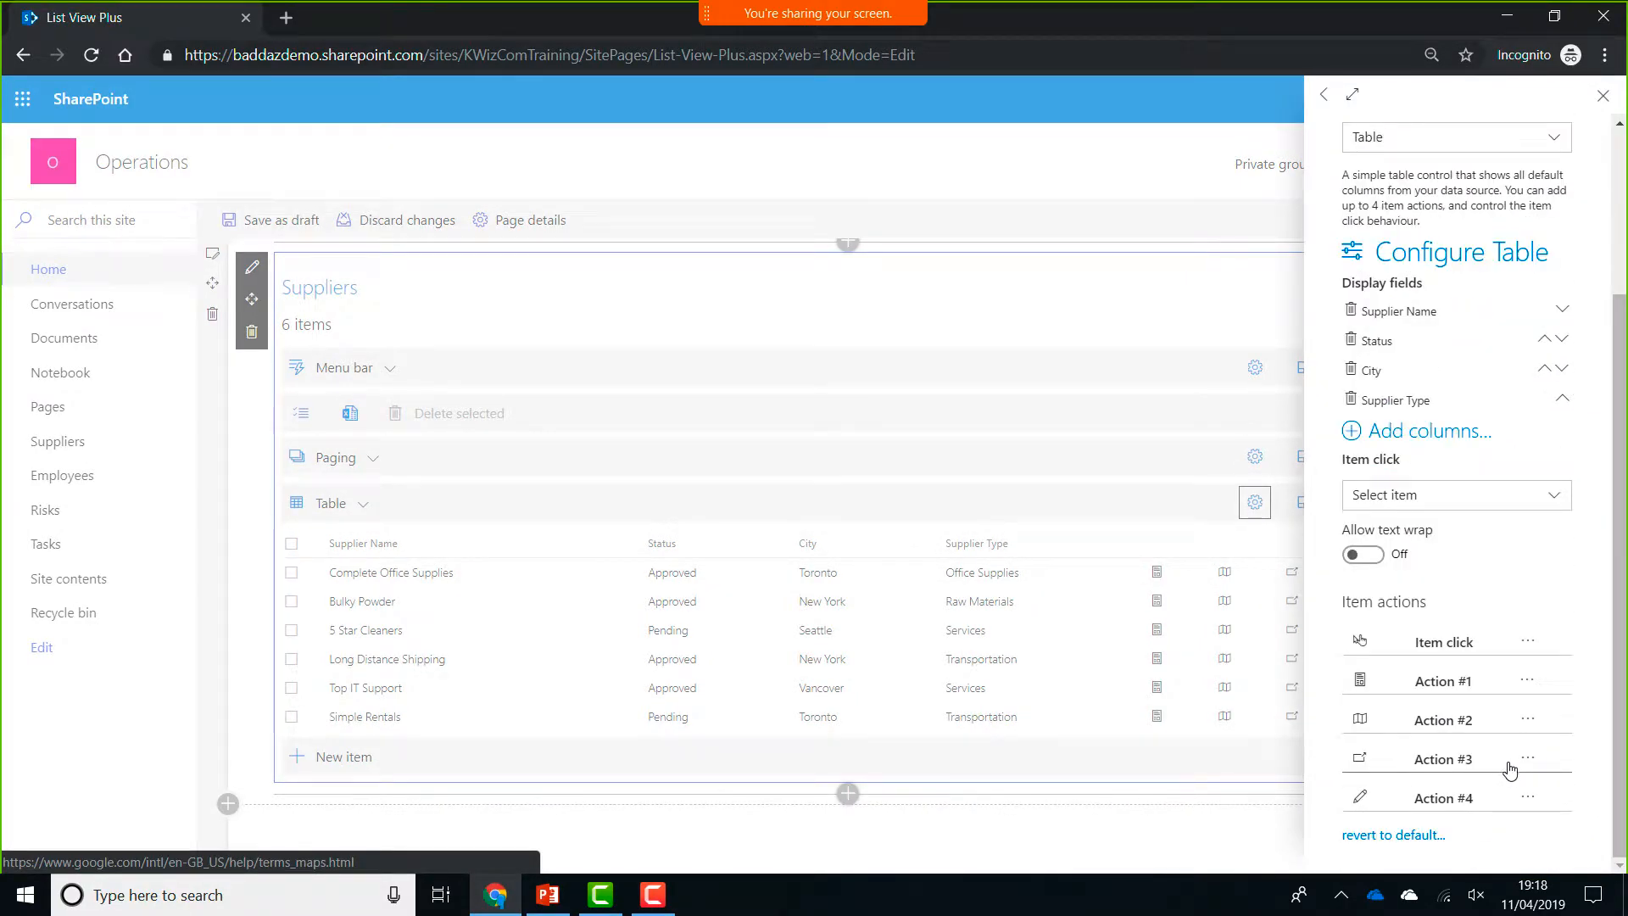
{"action": "left_click", "coordinate": [1528, 719]}
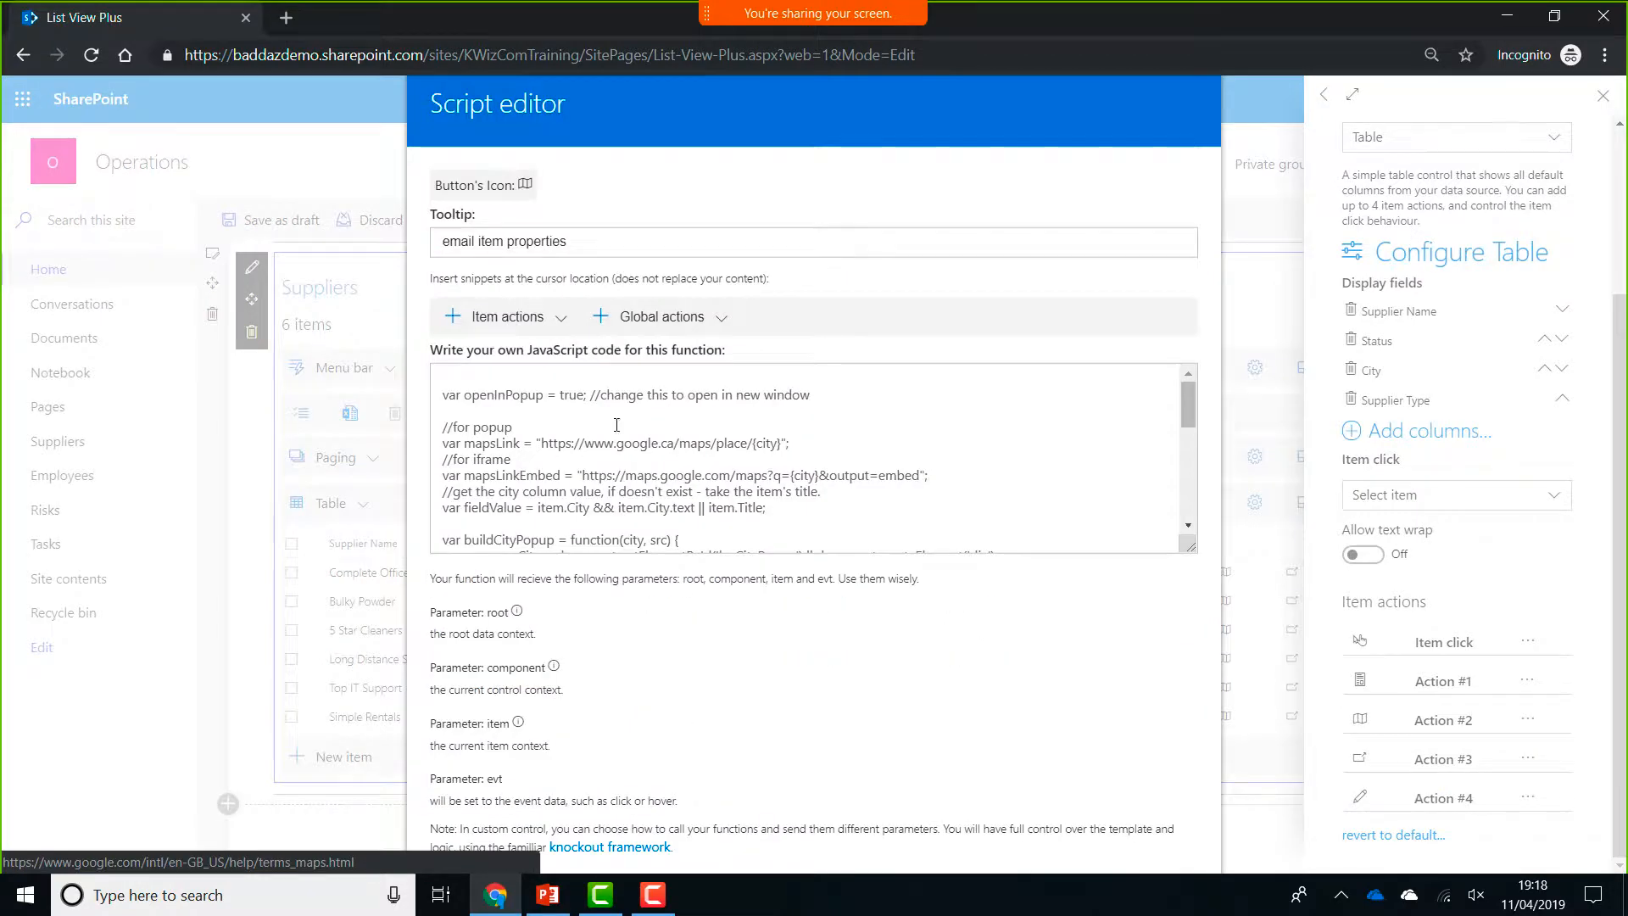
{"action": "left_click_drag", "start_coordinate": [592, 243], "coordinate": [262, 227]}
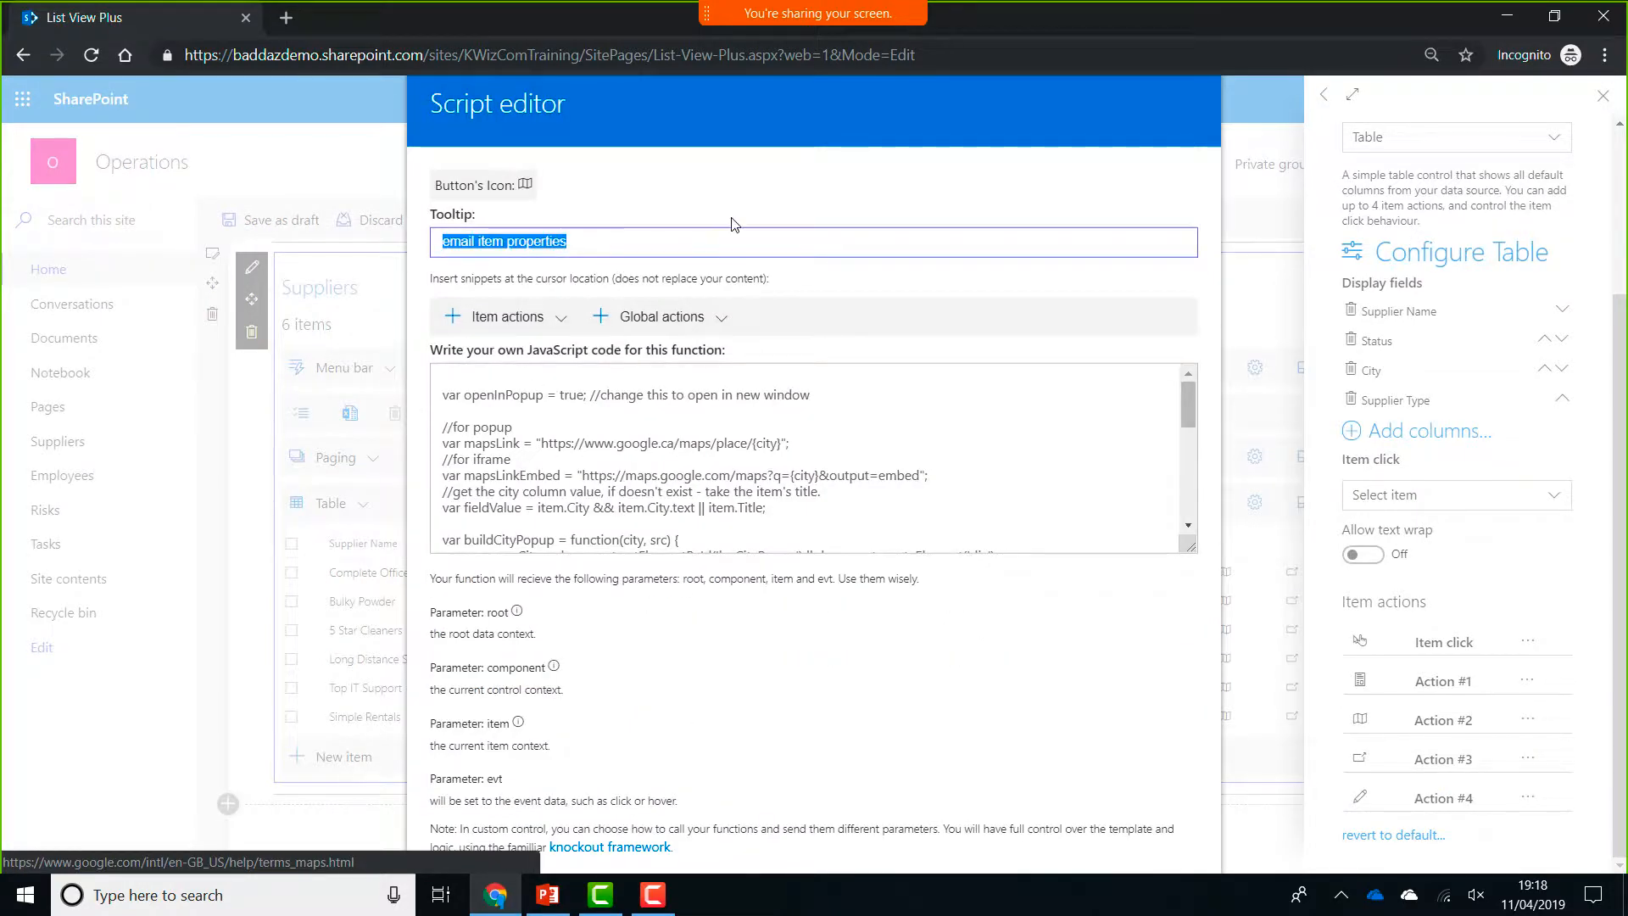
{"action": "type", "text": "Open Map"}
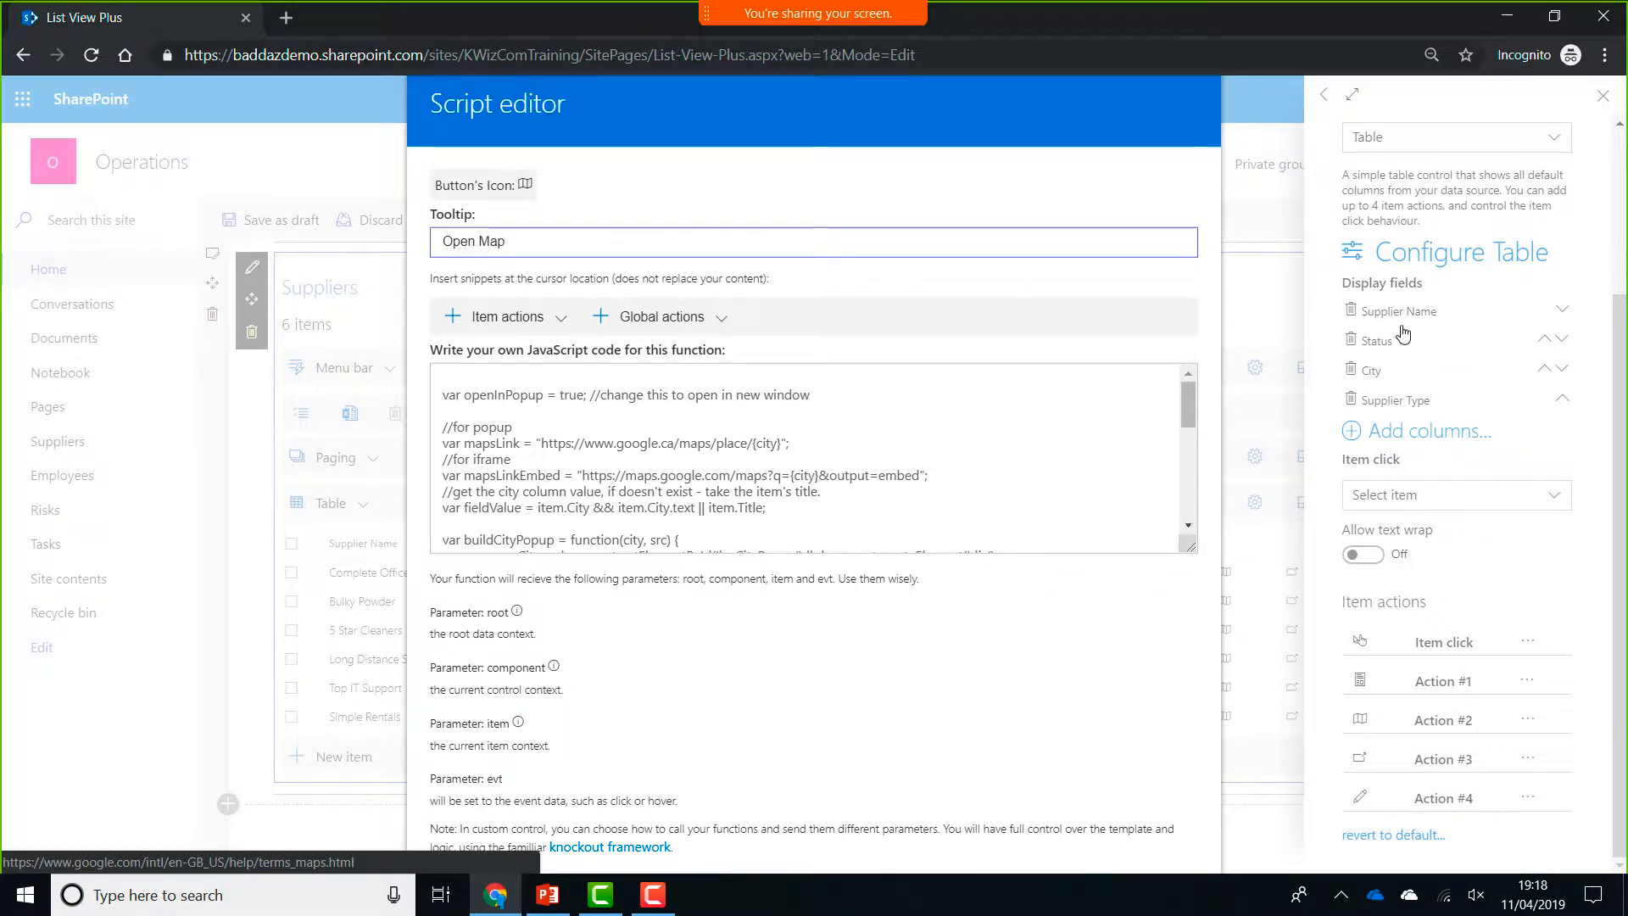
{"action": "left_click", "coordinate": [1282, 338]}
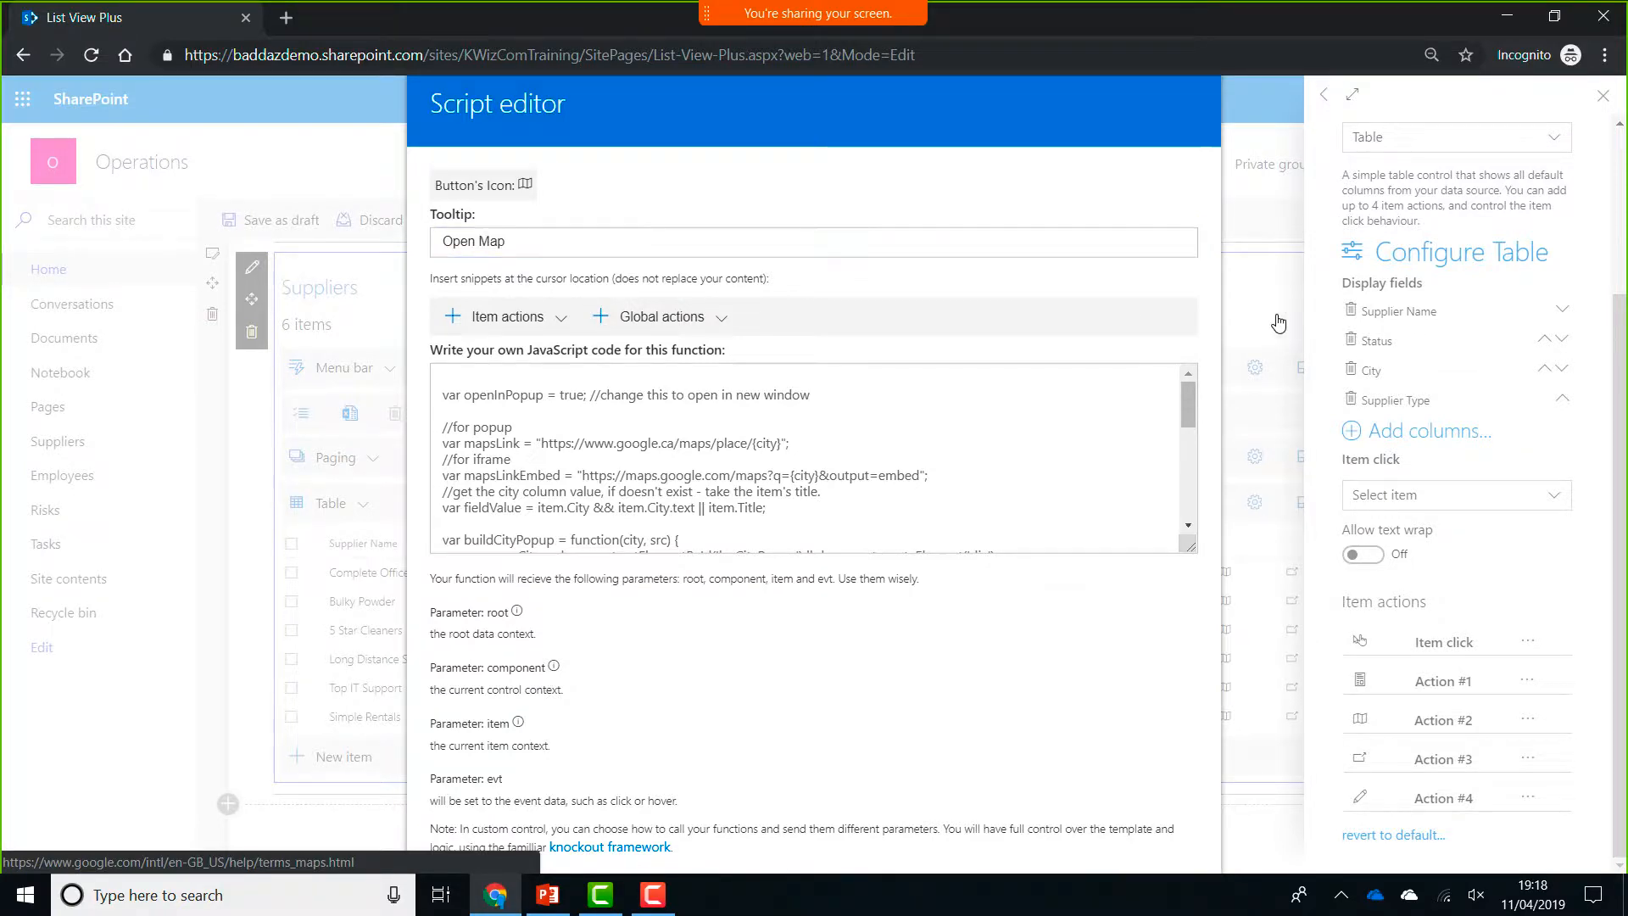
{"action": "left_click", "coordinate": [1603, 97]}
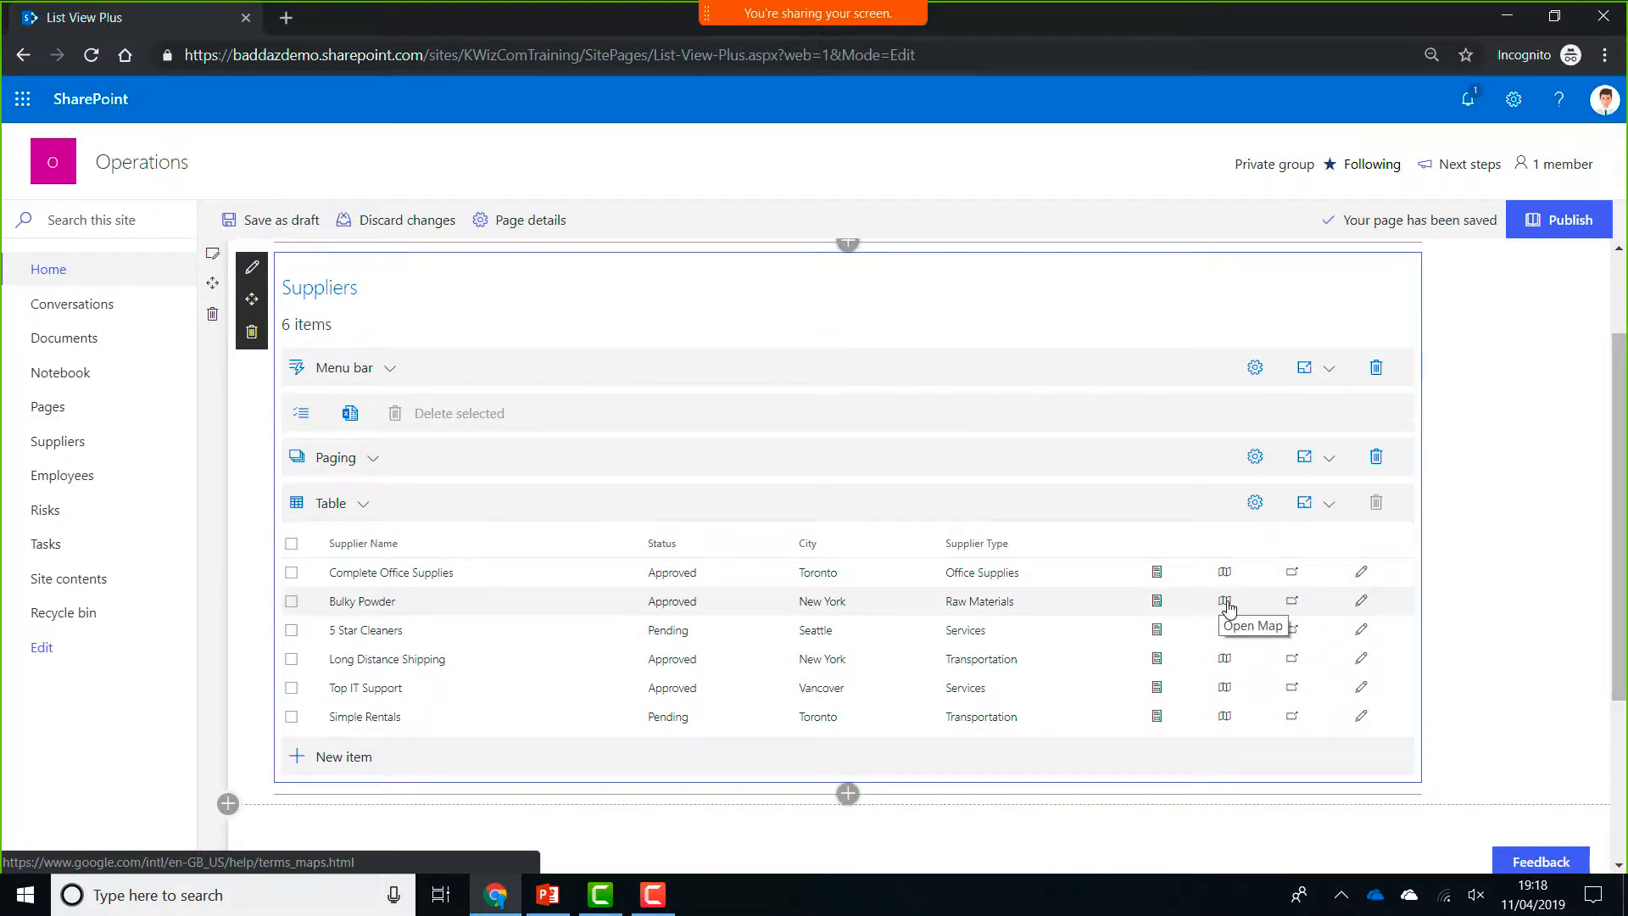
{"action": "left_click", "coordinate": [1224, 601]}
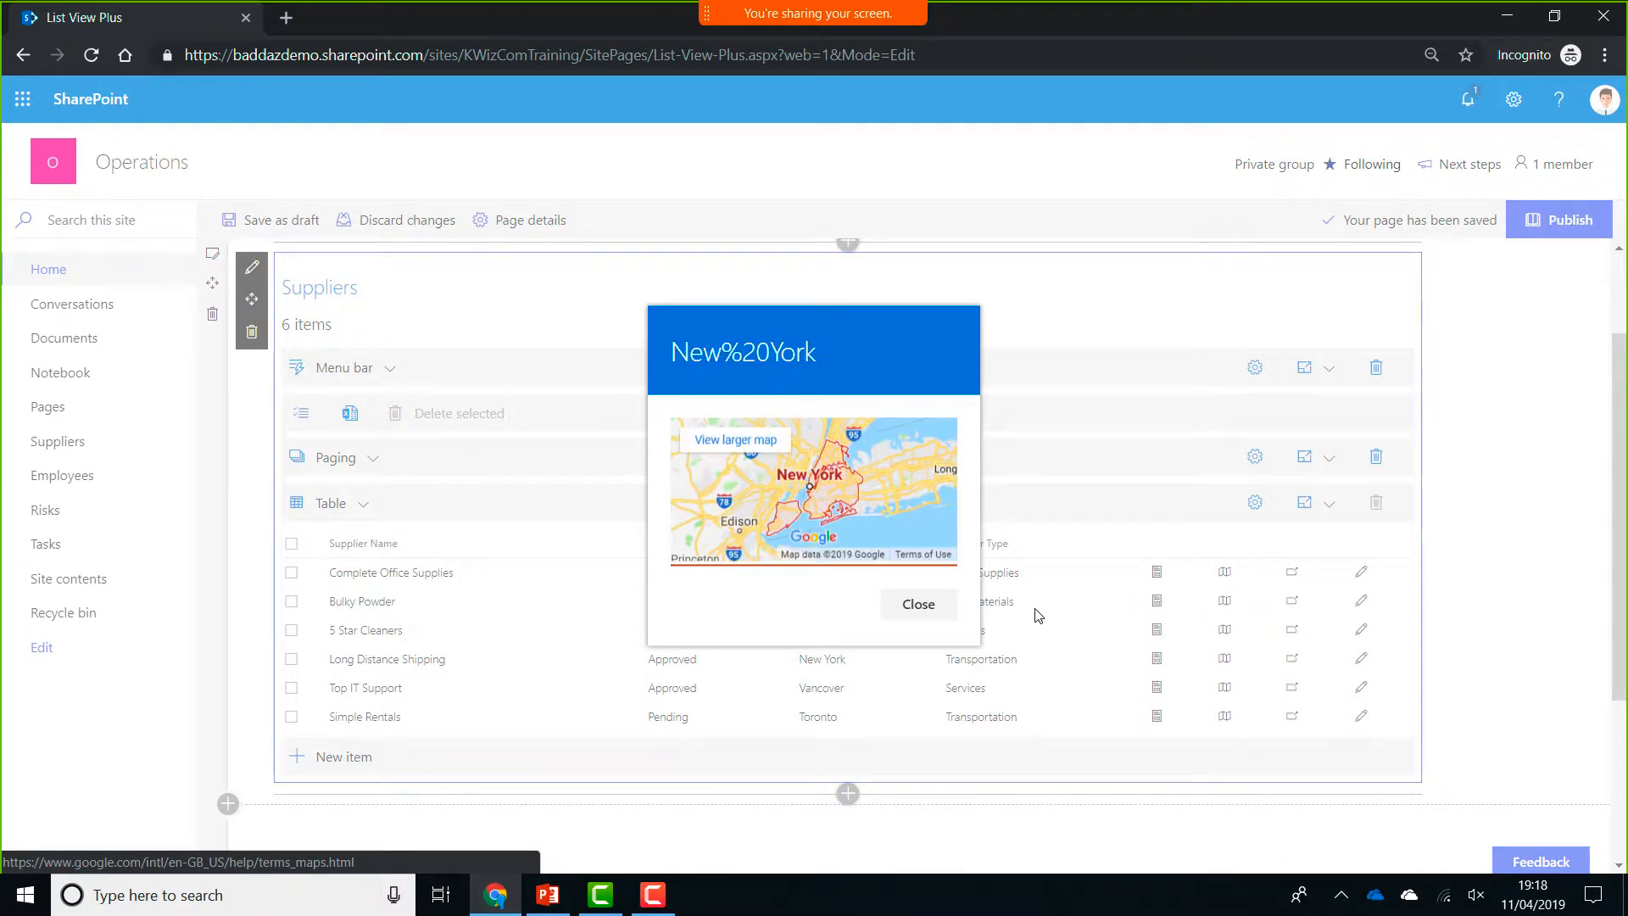
{"action": "left_click", "coordinate": [919, 604]}
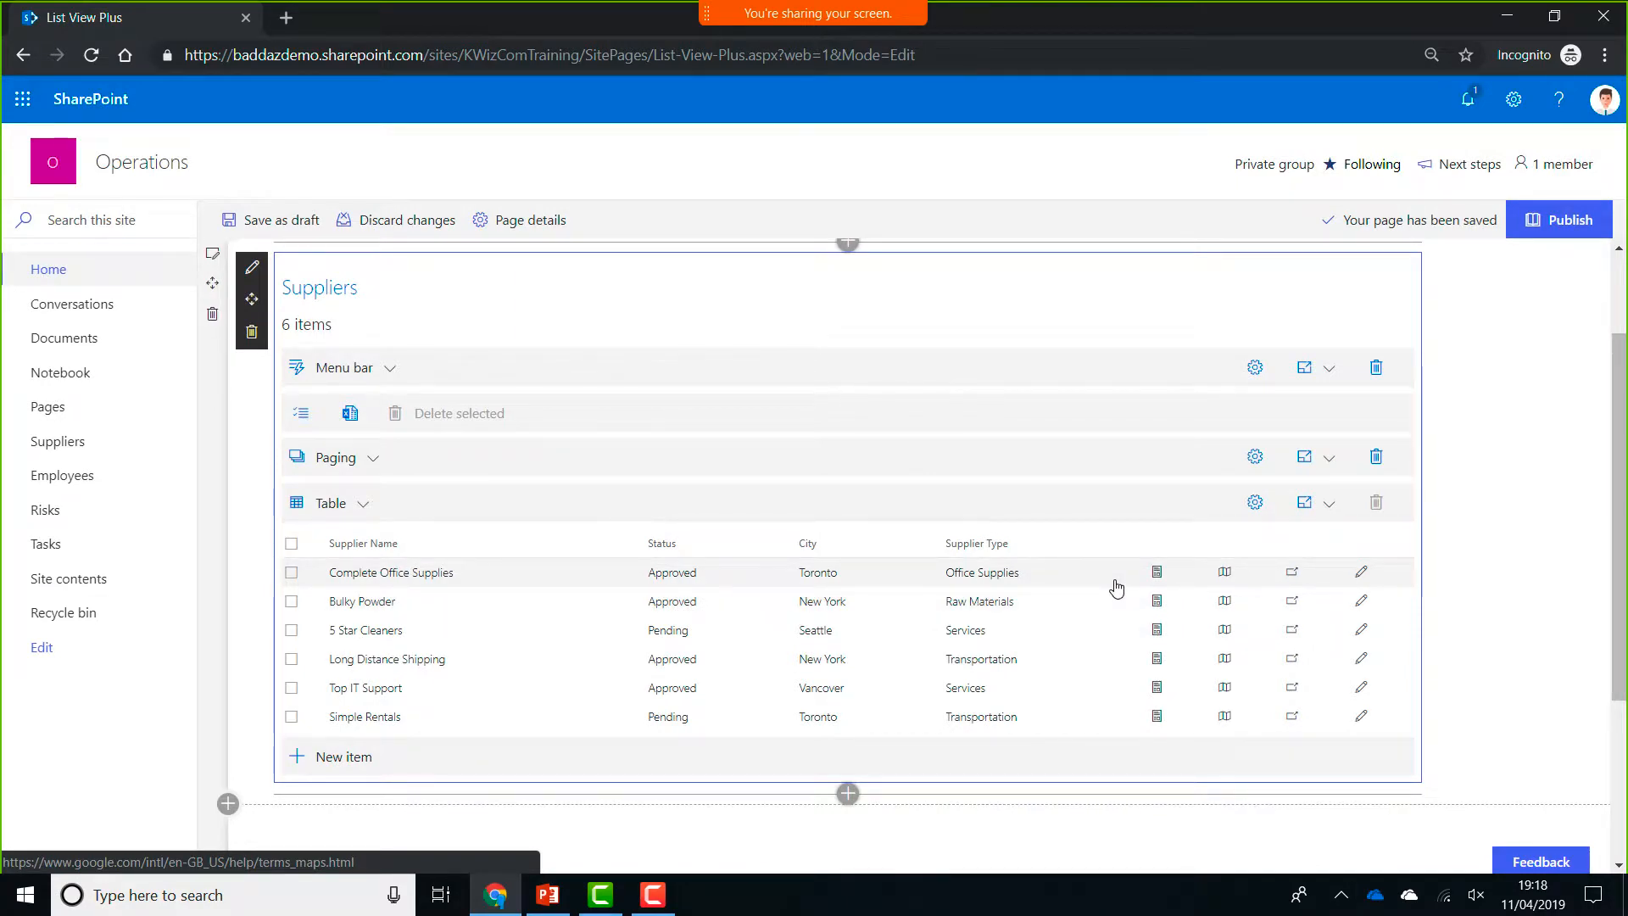
- Wrap the suppliers table in a Groups control and group the items by Supplier Type
{"action": "left_click", "coordinate": [1327, 507]}
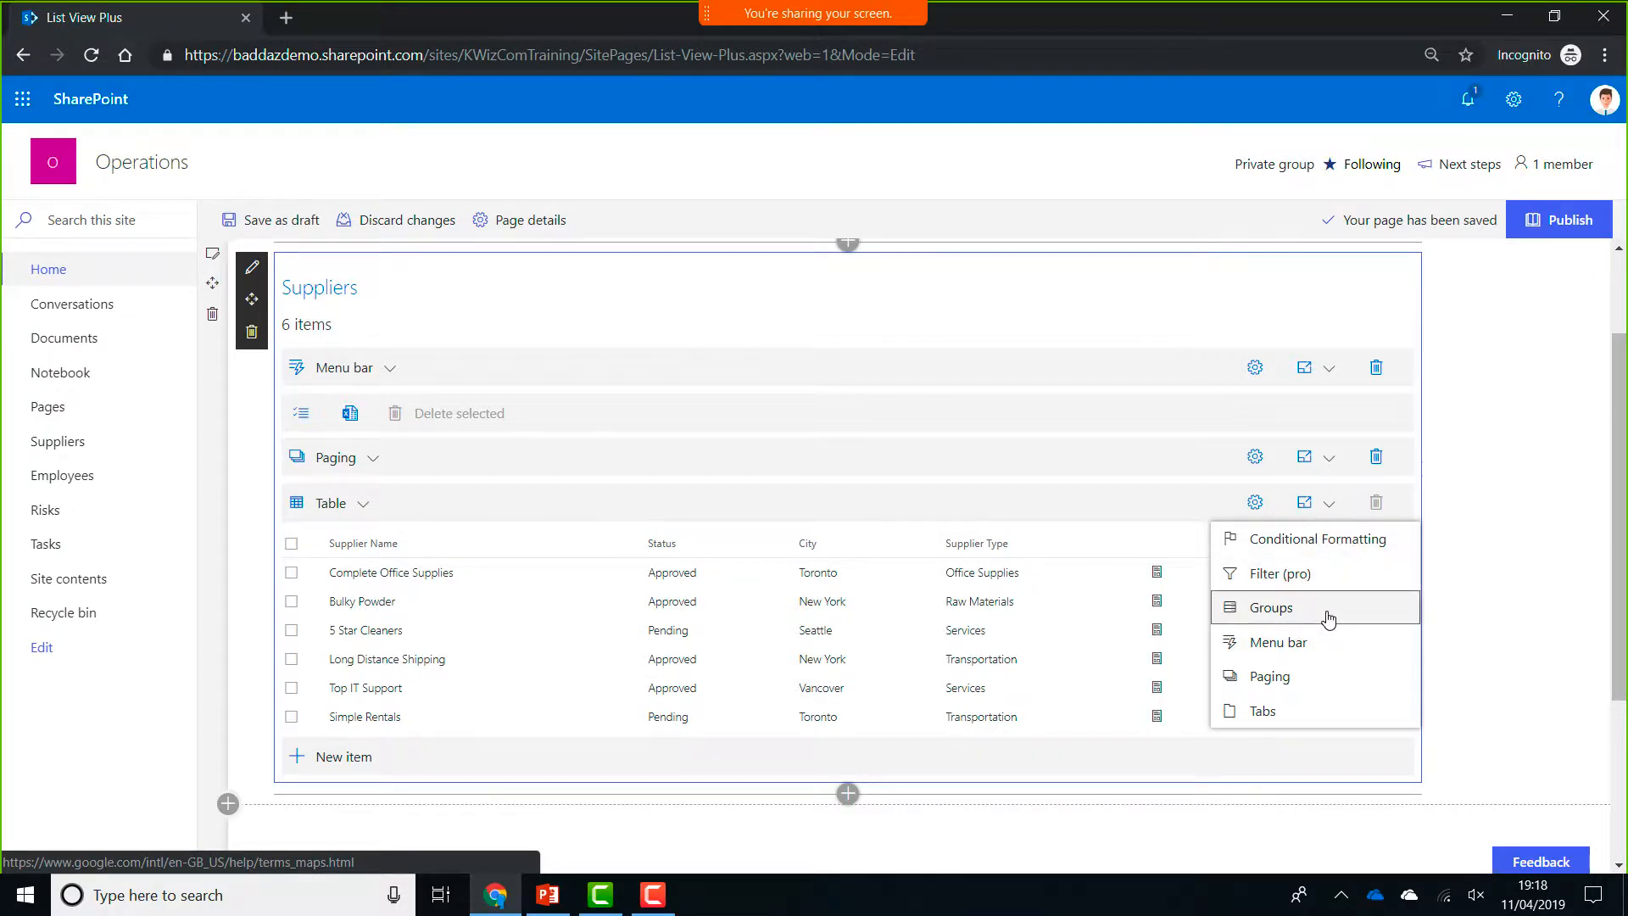
{"action": "left_click", "coordinate": [1327, 617]}
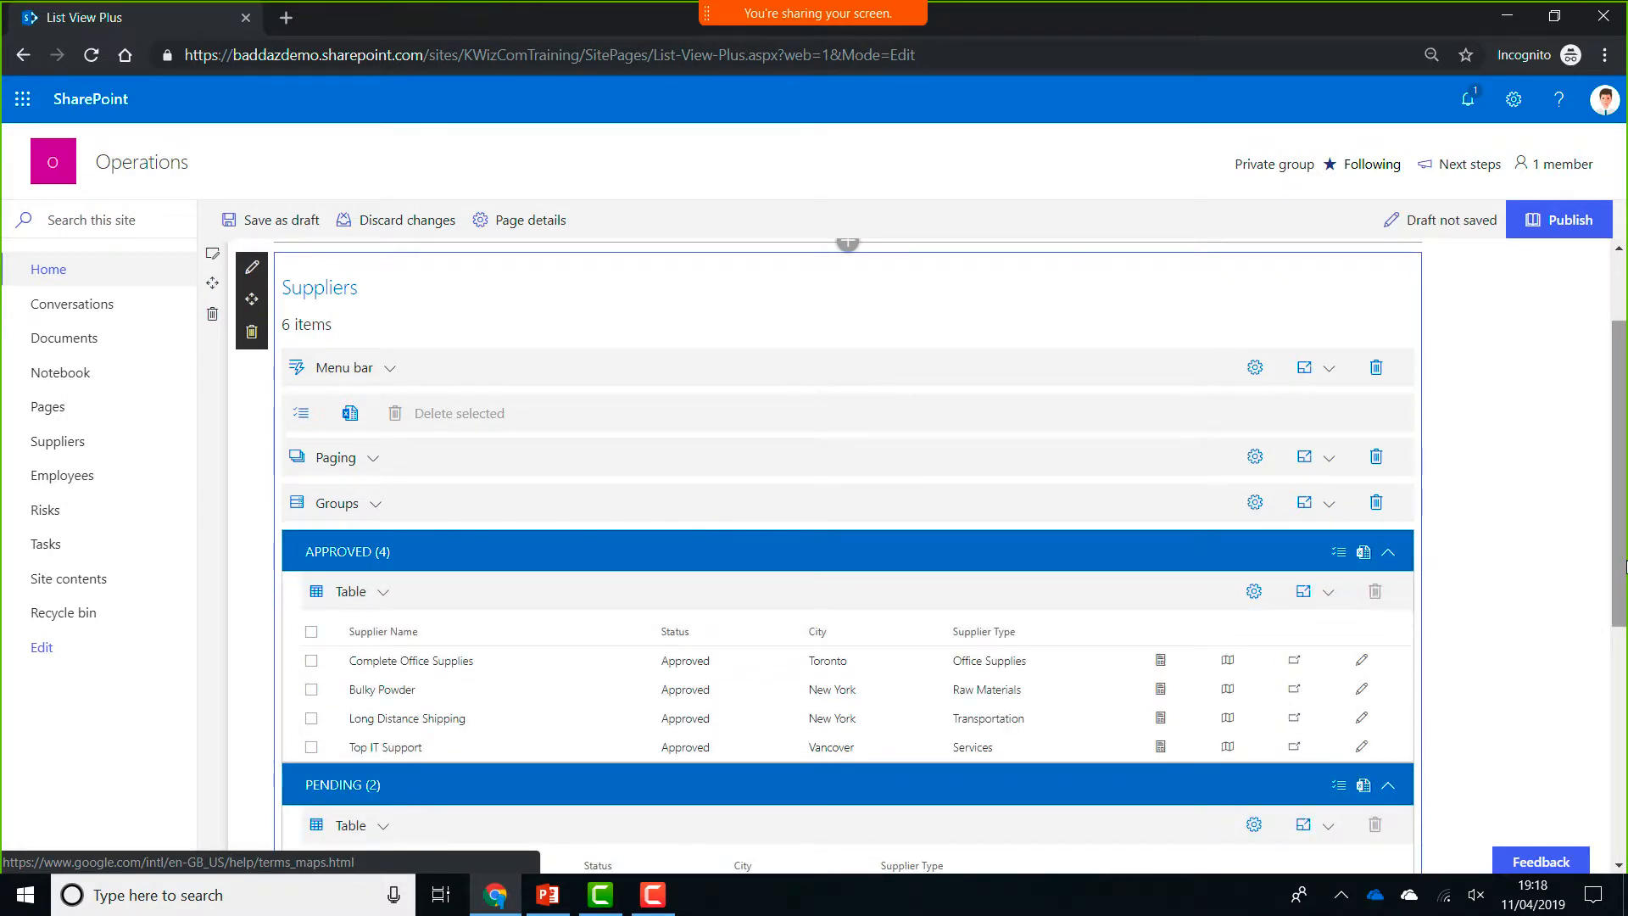
{"action": "left_click_drag", "start_coordinate": [1624, 568], "coordinate": [1626, 642]}
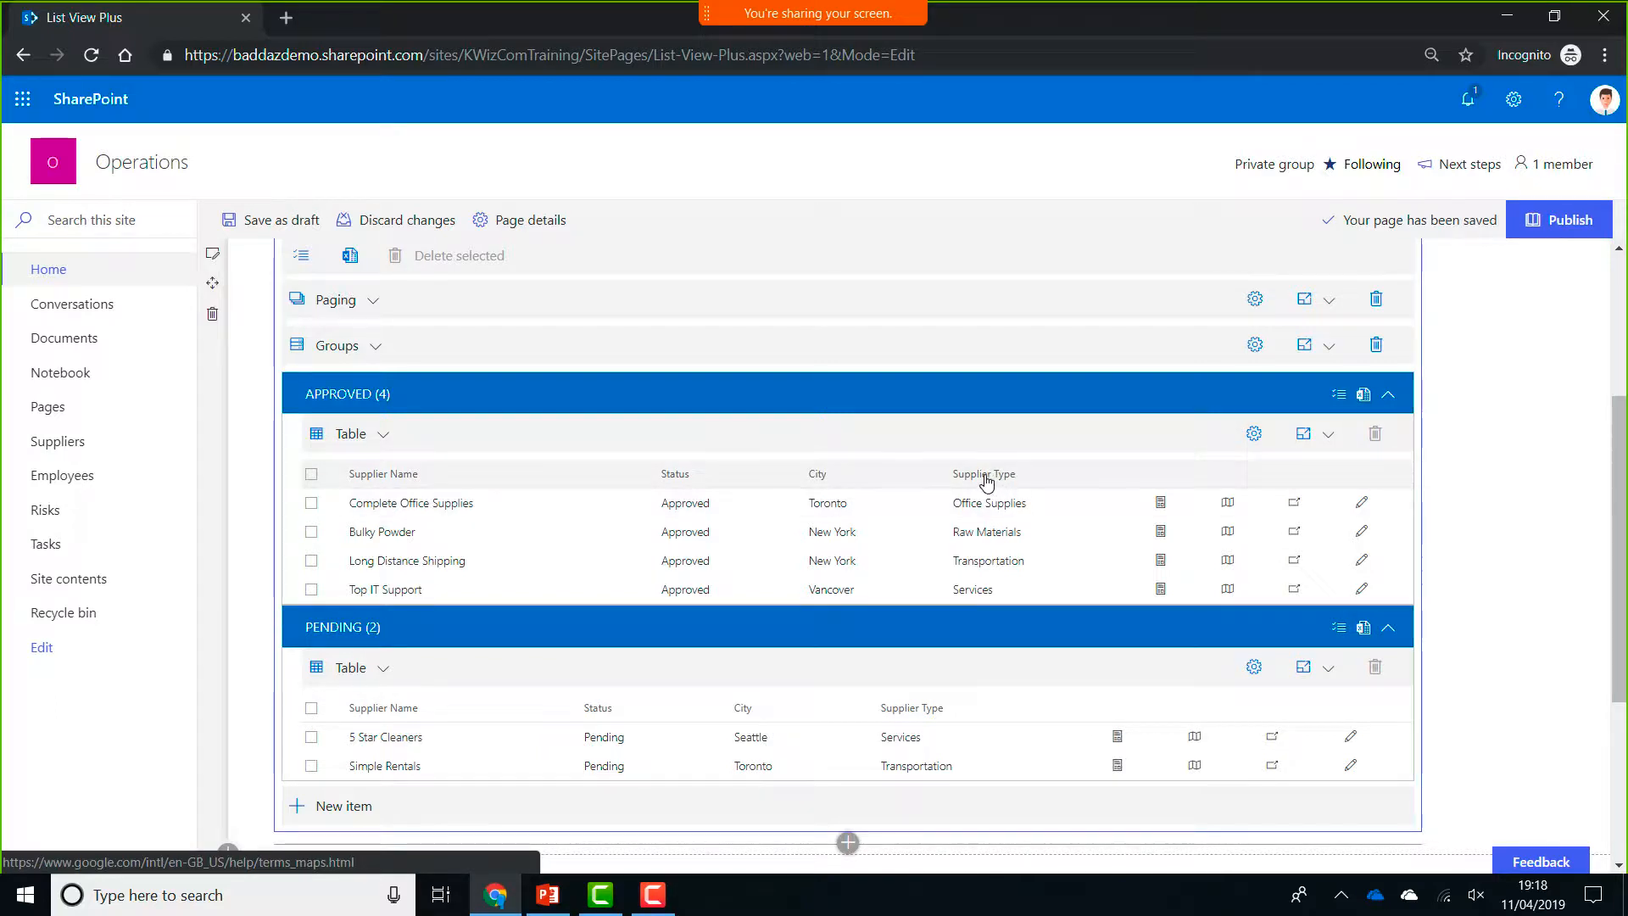
{"action": "left_click_drag", "start_coordinate": [986, 481], "coordinate": [979, 400]}
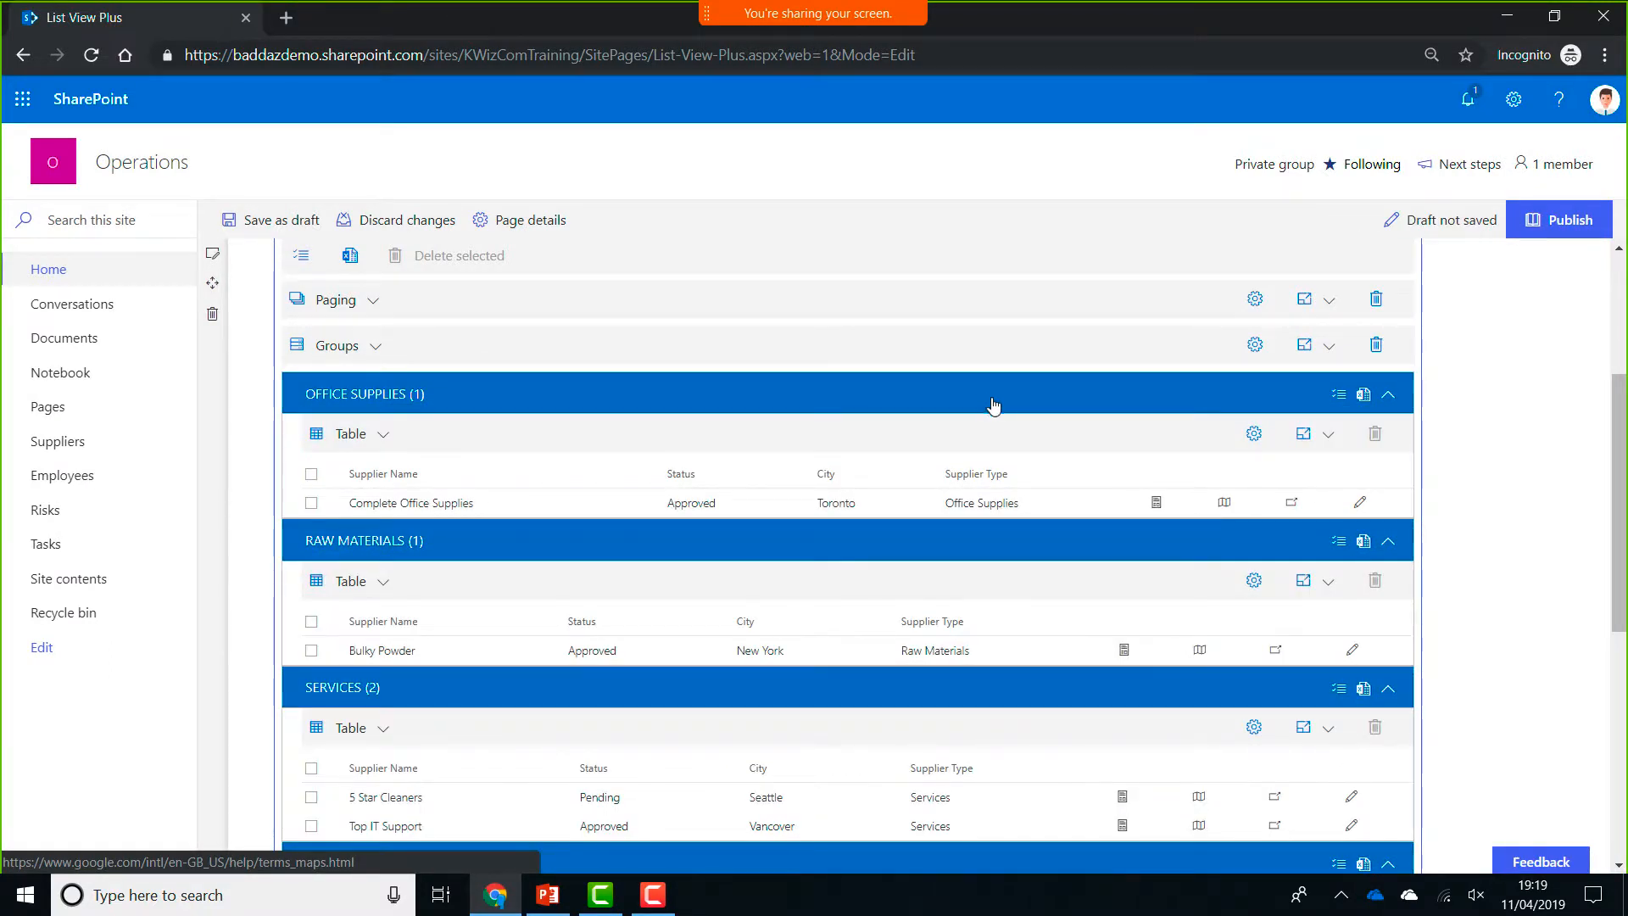
- Insert a Filter (pro) control above the menu bar of the Suppliers web part
{"action": "left_click_drag", "start_coordinate": [1615, 507], "coordinate": [1608, 419]}
{"action": "left_click", "coordinate": [1329, 475]}
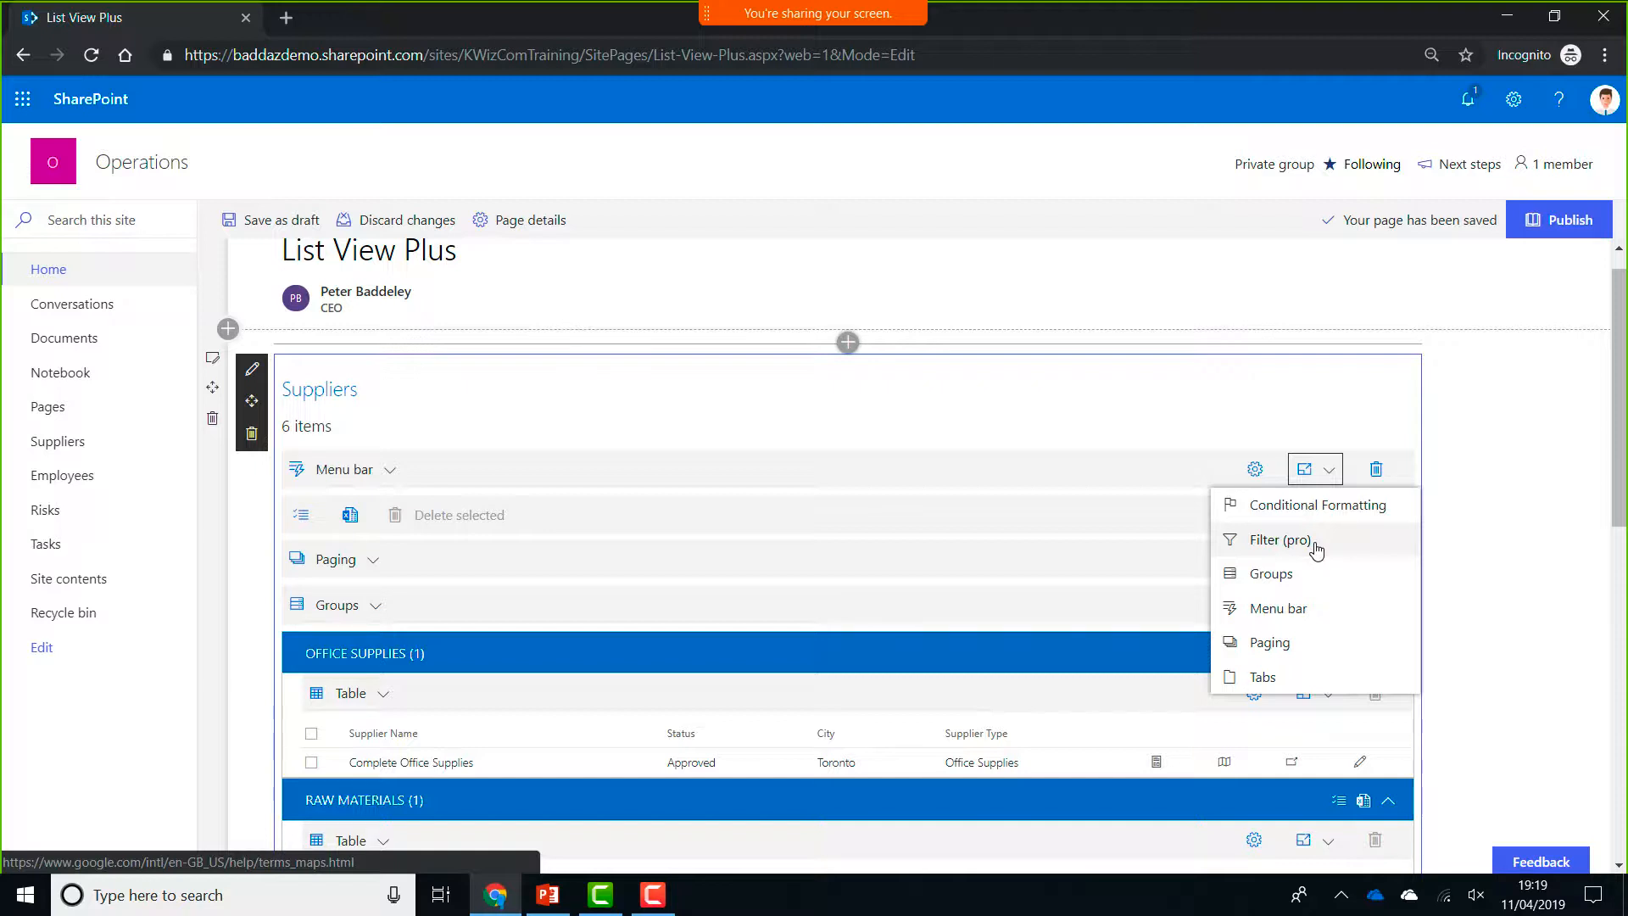
{"action": "left_click", "coordinate": [1280, 540]}
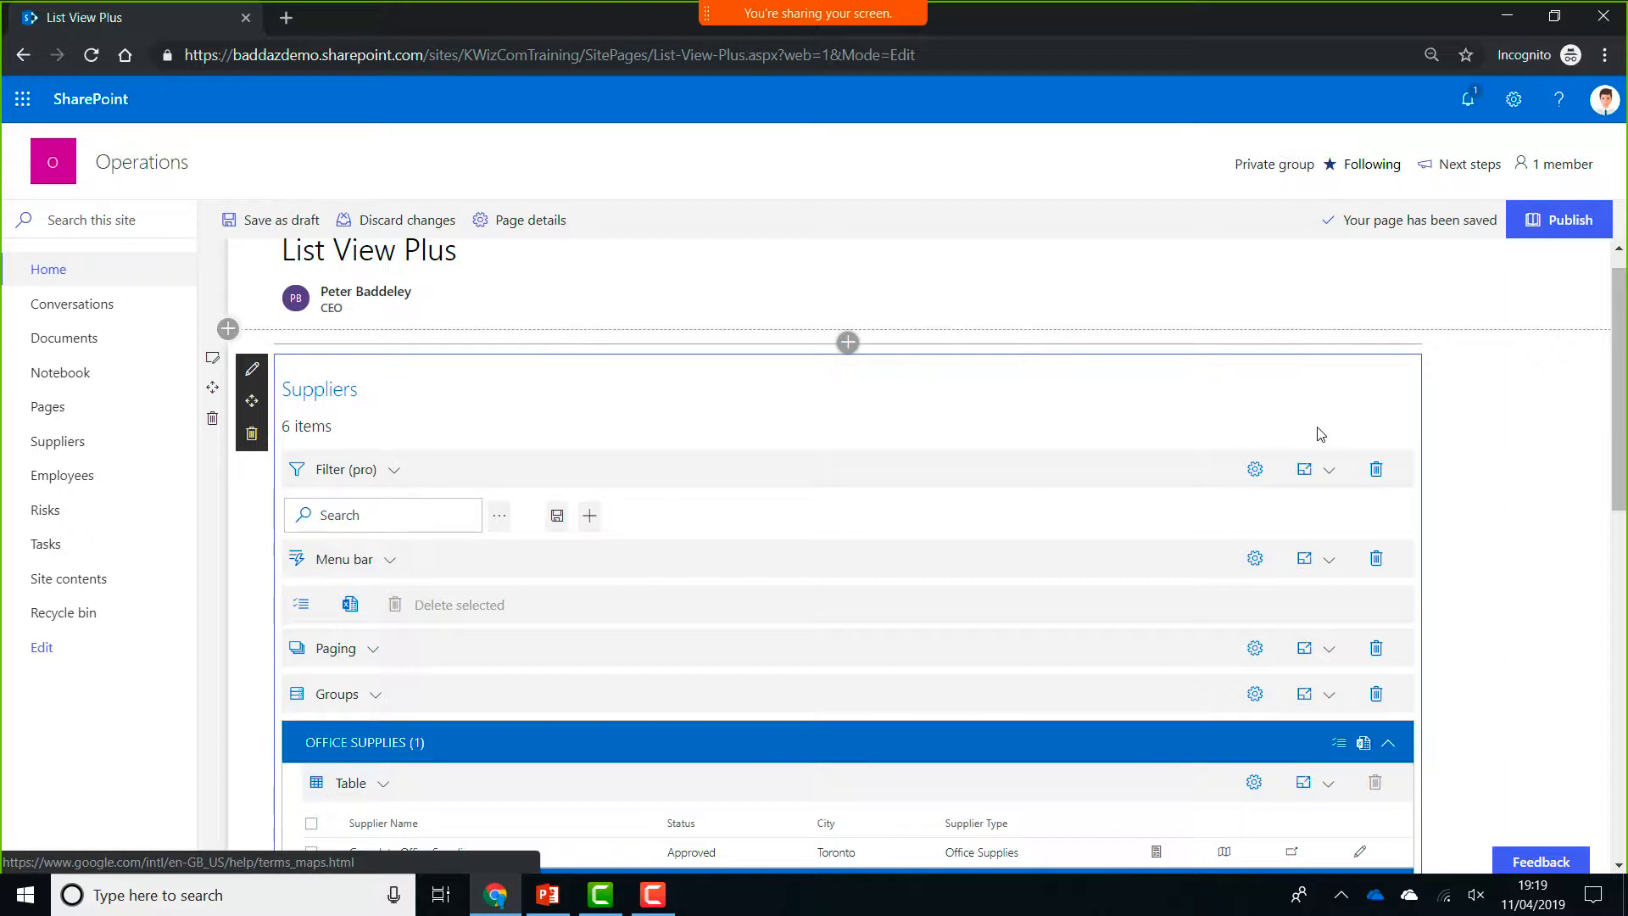
- Turn off the free text filter in the Filter (pro) control's configuration
{"action": "left_click", "coordinate": [1256, 471]}
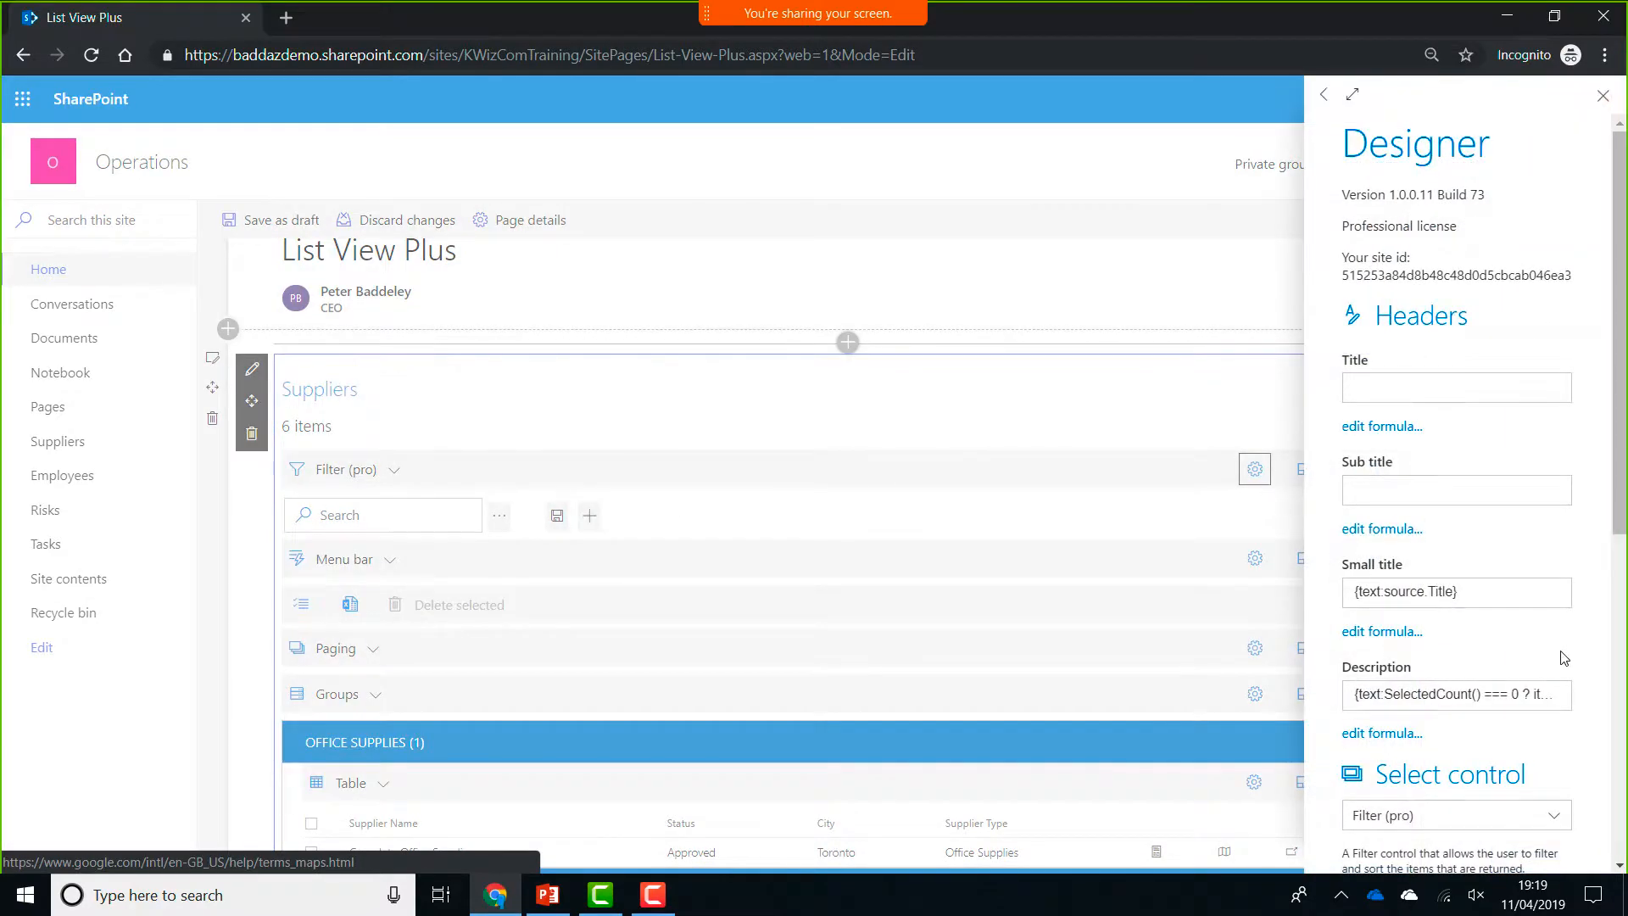
{"action": "scroll", "coordinate": [1565, 654], "scroll_direction": "down", "scroll_amount": 6}
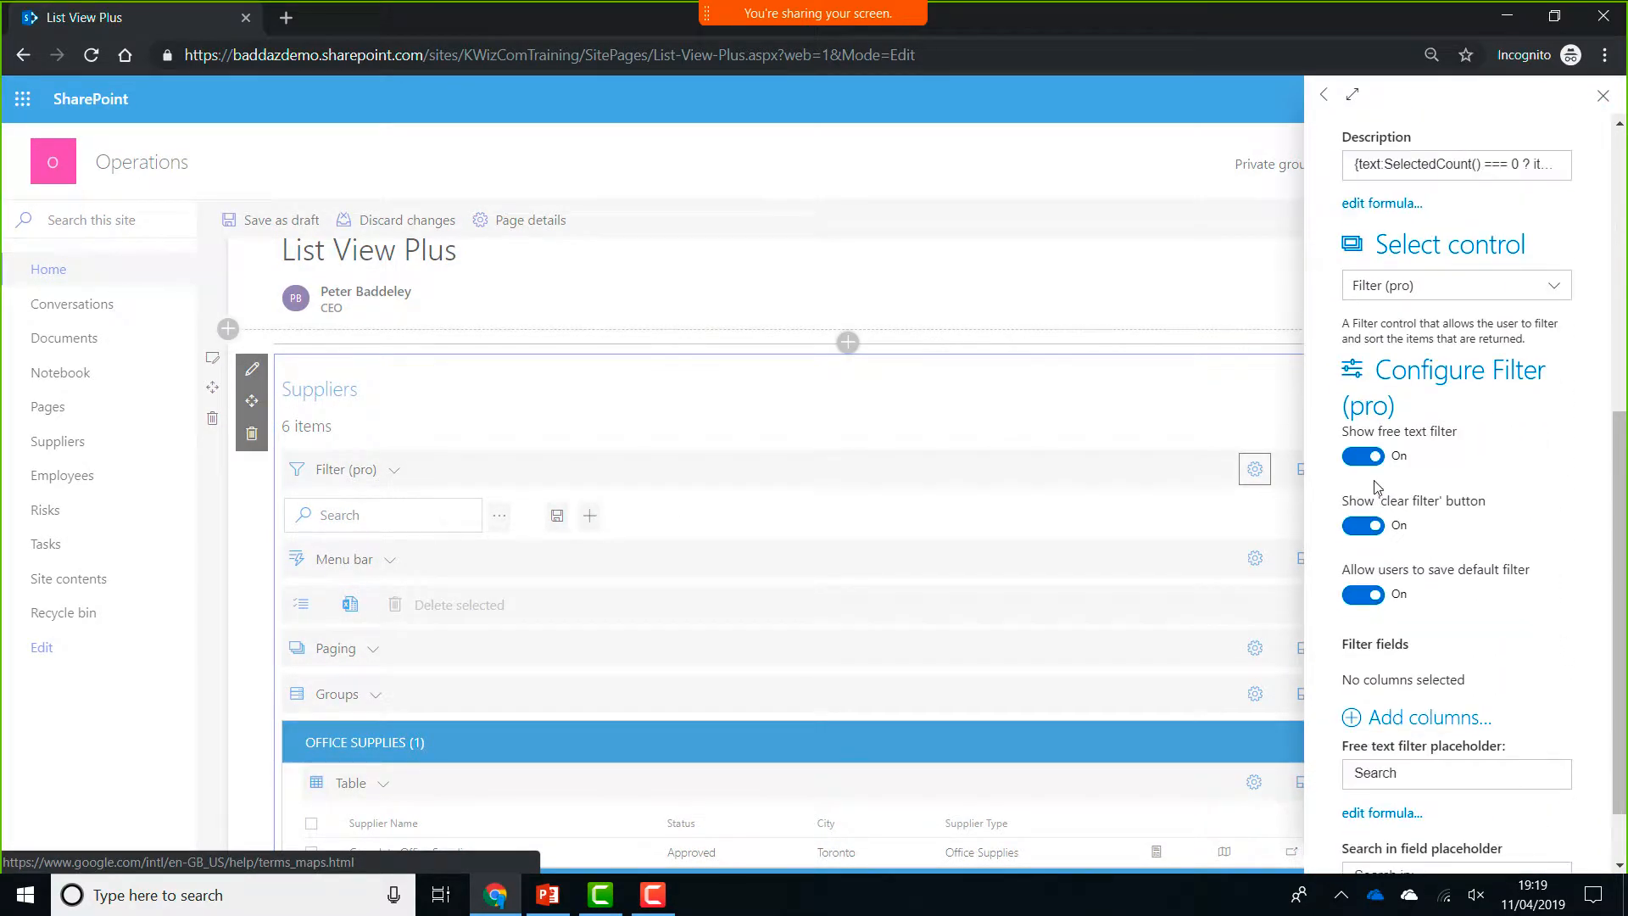
{"action": "left_click", "coordinate": [1373, 458]}
{"action": "scroll", "coordinate": [1621, 546], "scroll_direction": "up", "scroll_amount": 5}
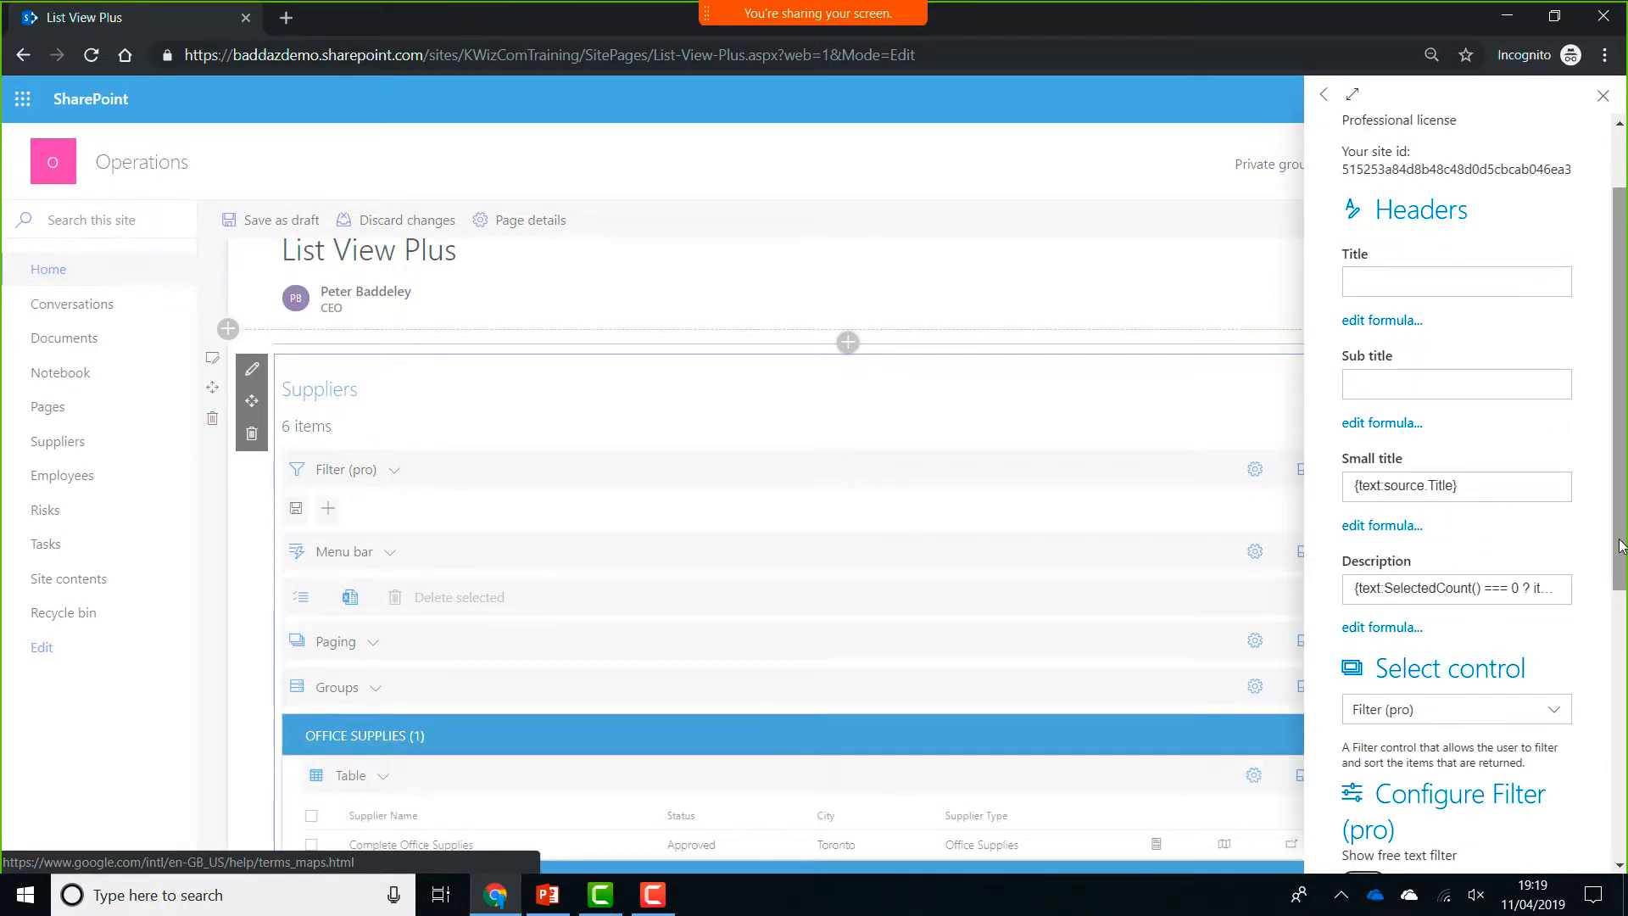
{"action": "left_click_drag", "start_coordinate": [1621, 546], "coordinate": [1621, 532]}
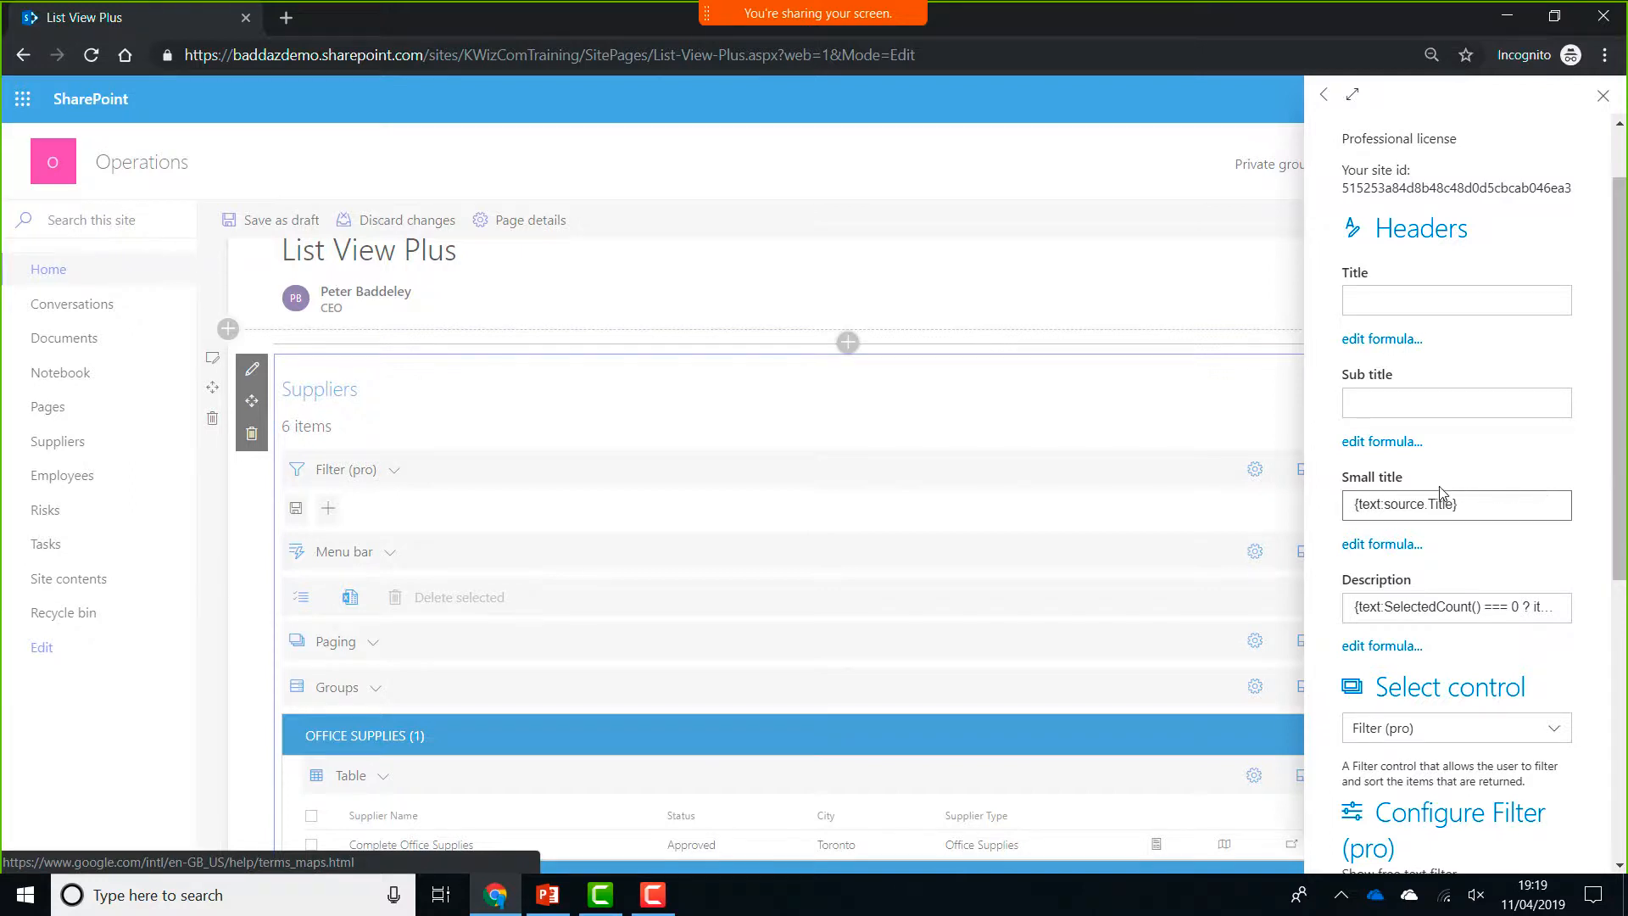
- Add City and Status search fields to the Filter (pro) control and publish the List View Plus page
{"action": "left_click", "coordinate": [1000, 412]}
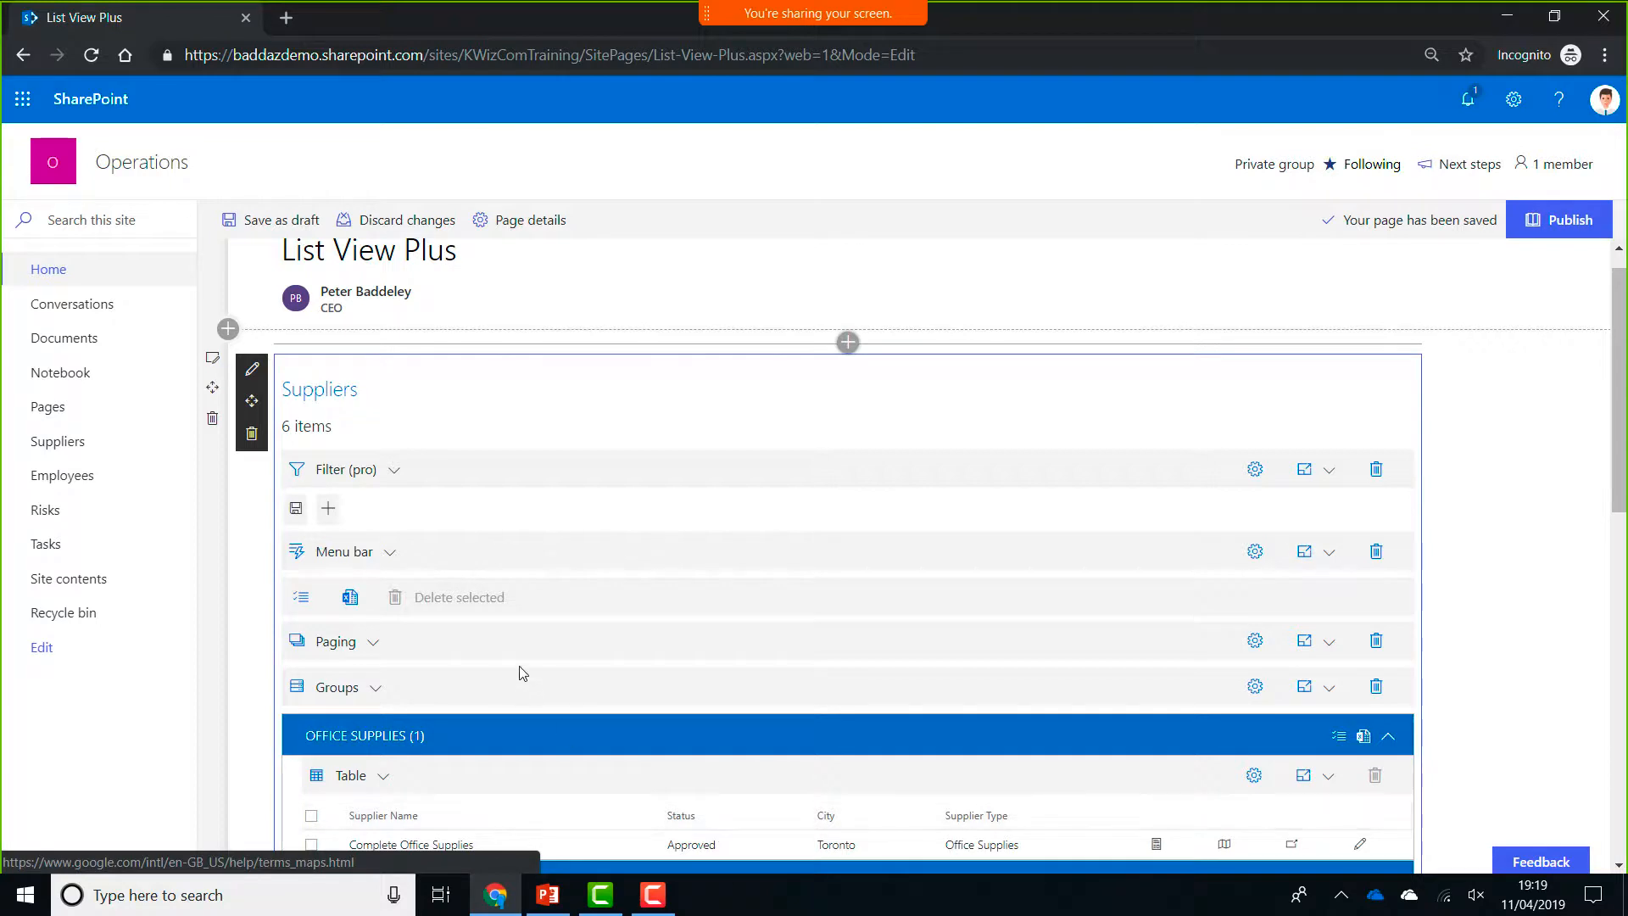
{"action": "left_click", "coordinate": [334, 512]}
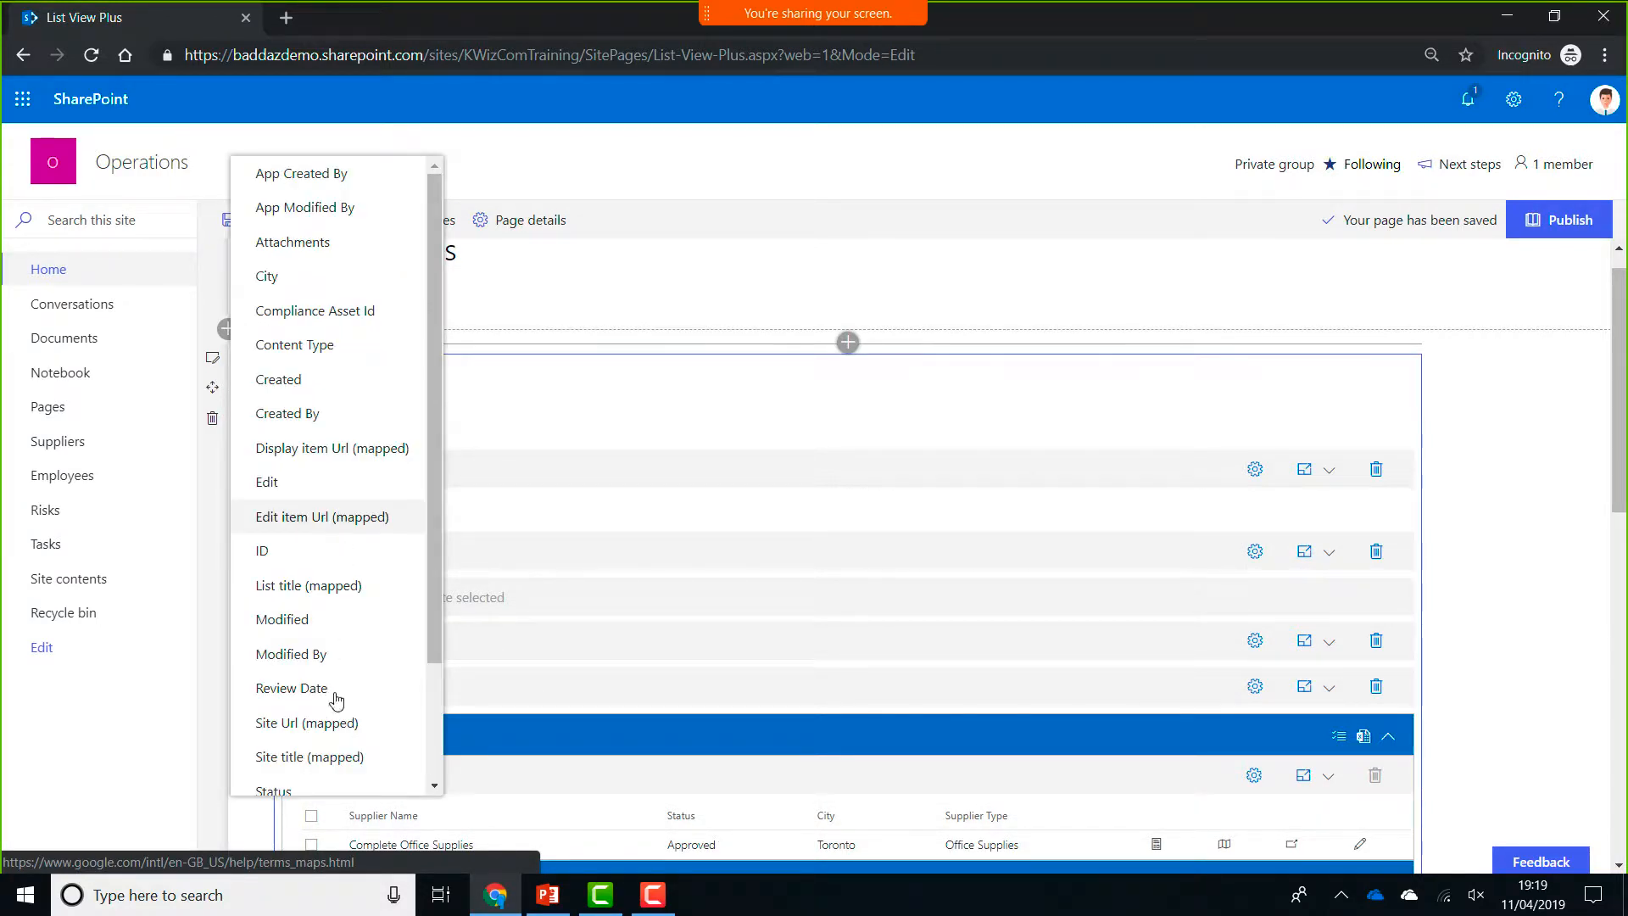
{"action": "scroll", "coordinate": [410, 678], "scroll_direction": "down", "scroll_amount": 2}
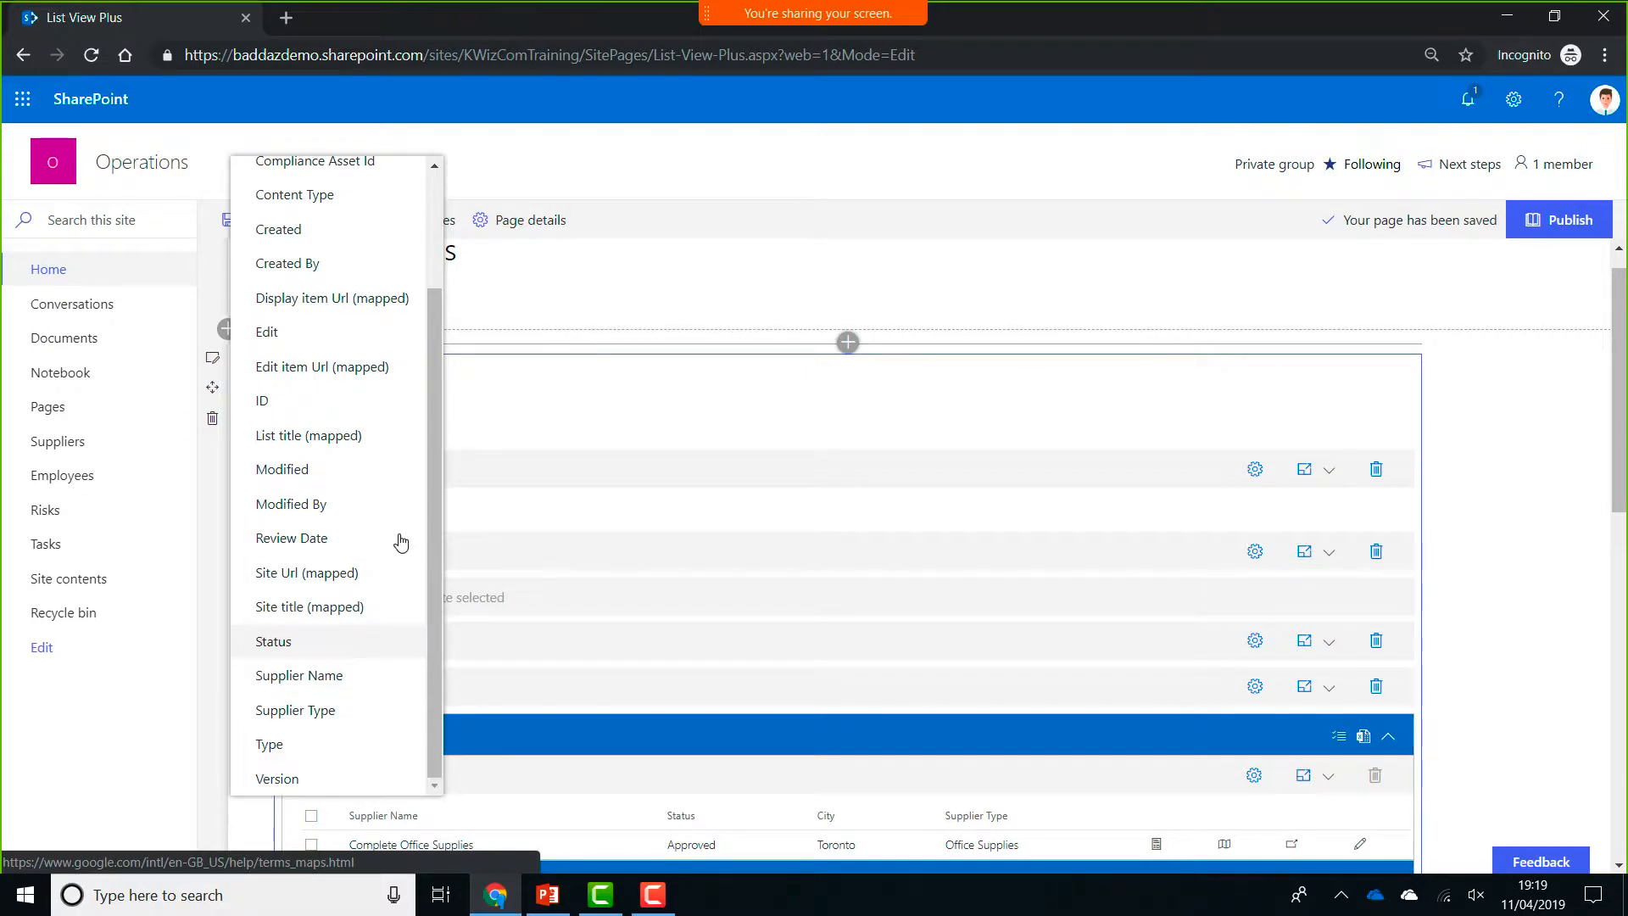
{"action": "scroll", "coordinate": [400, 545], "scroll_direction": "up", "scroll_amount": 2}
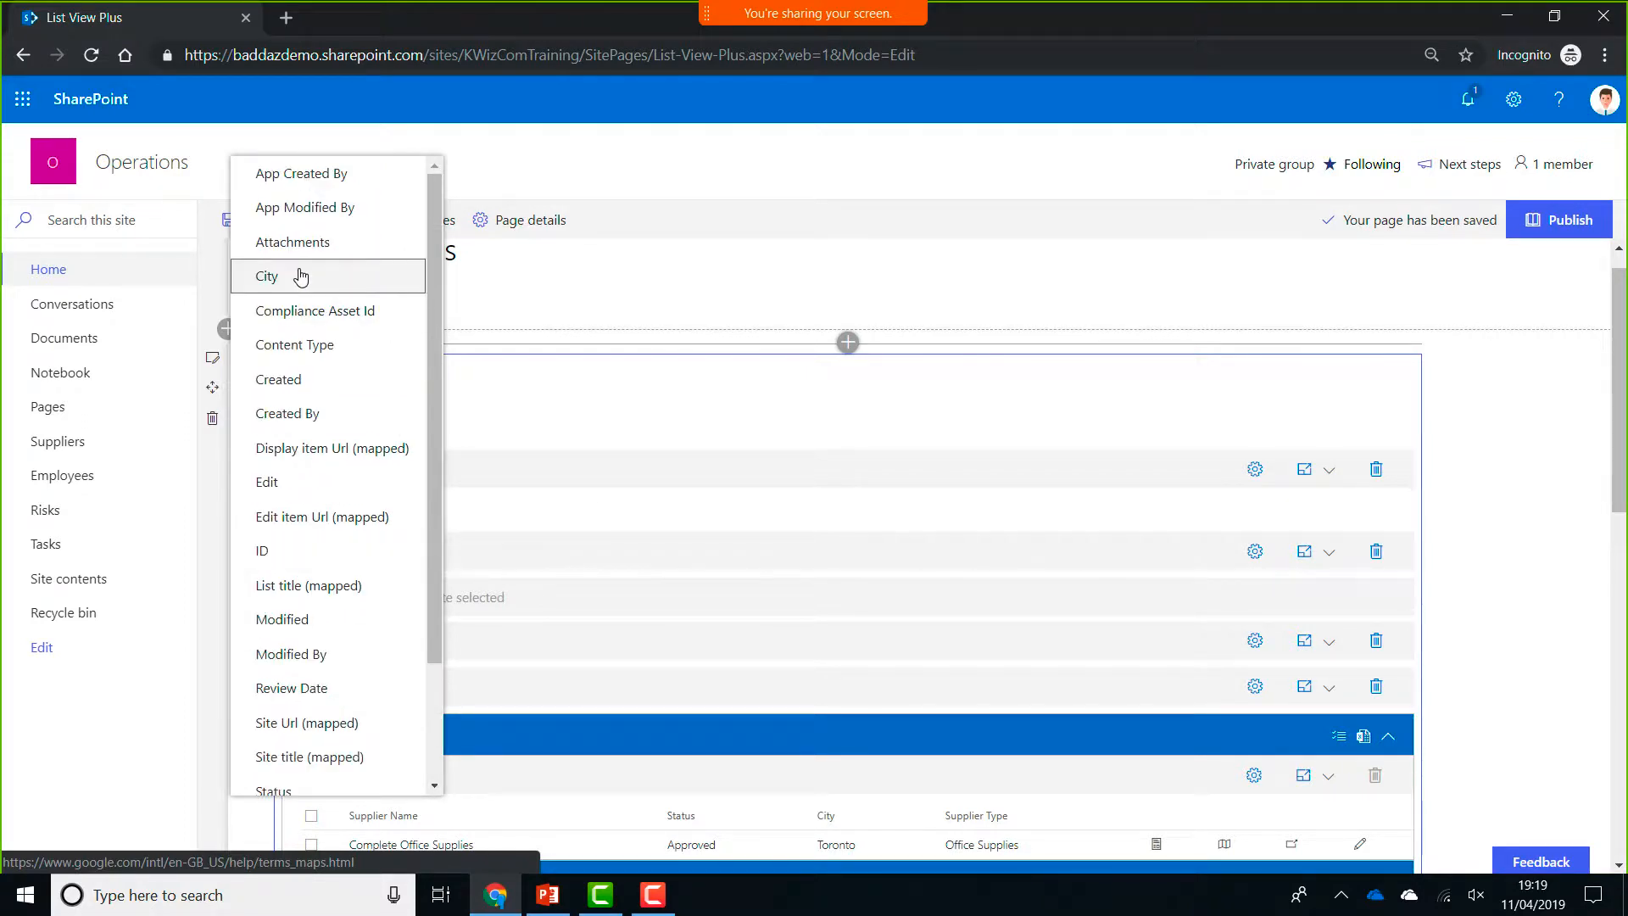
{"action": "scroll", "coordinate": [353, 676], "scroll_direction": "down", "scroll_amount": 2}
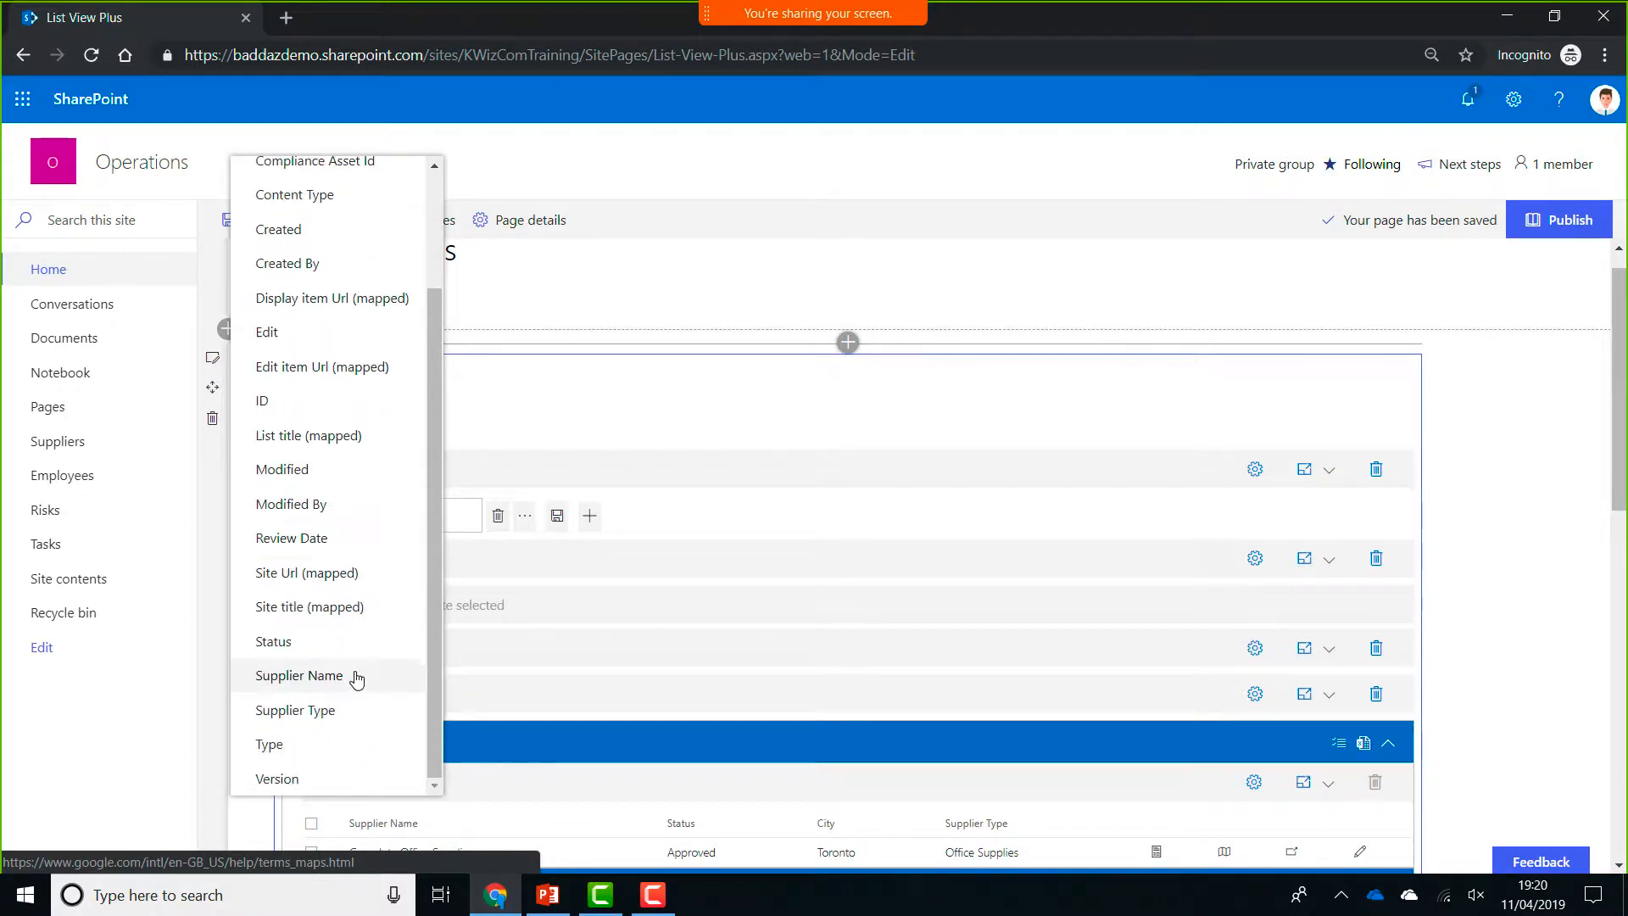
{"action": "left_click", "coordinate": [310, 649]}
{"action": "left_click", "coordinate": [1562, 489]}
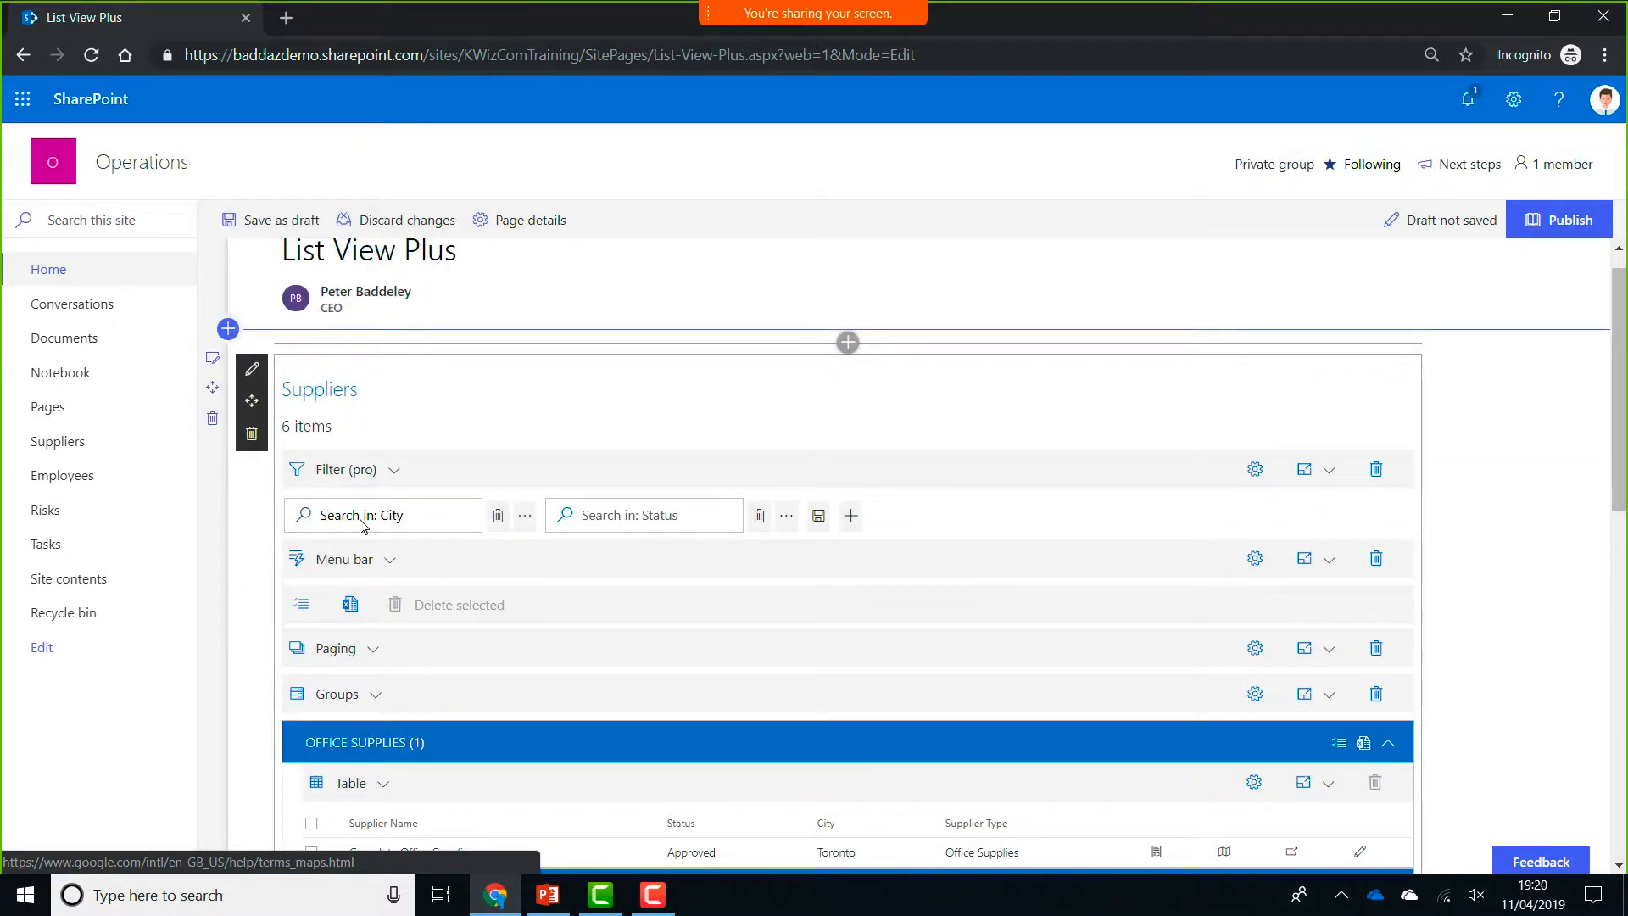
{"action": "left_click", "coordinate": [1594, 236]}
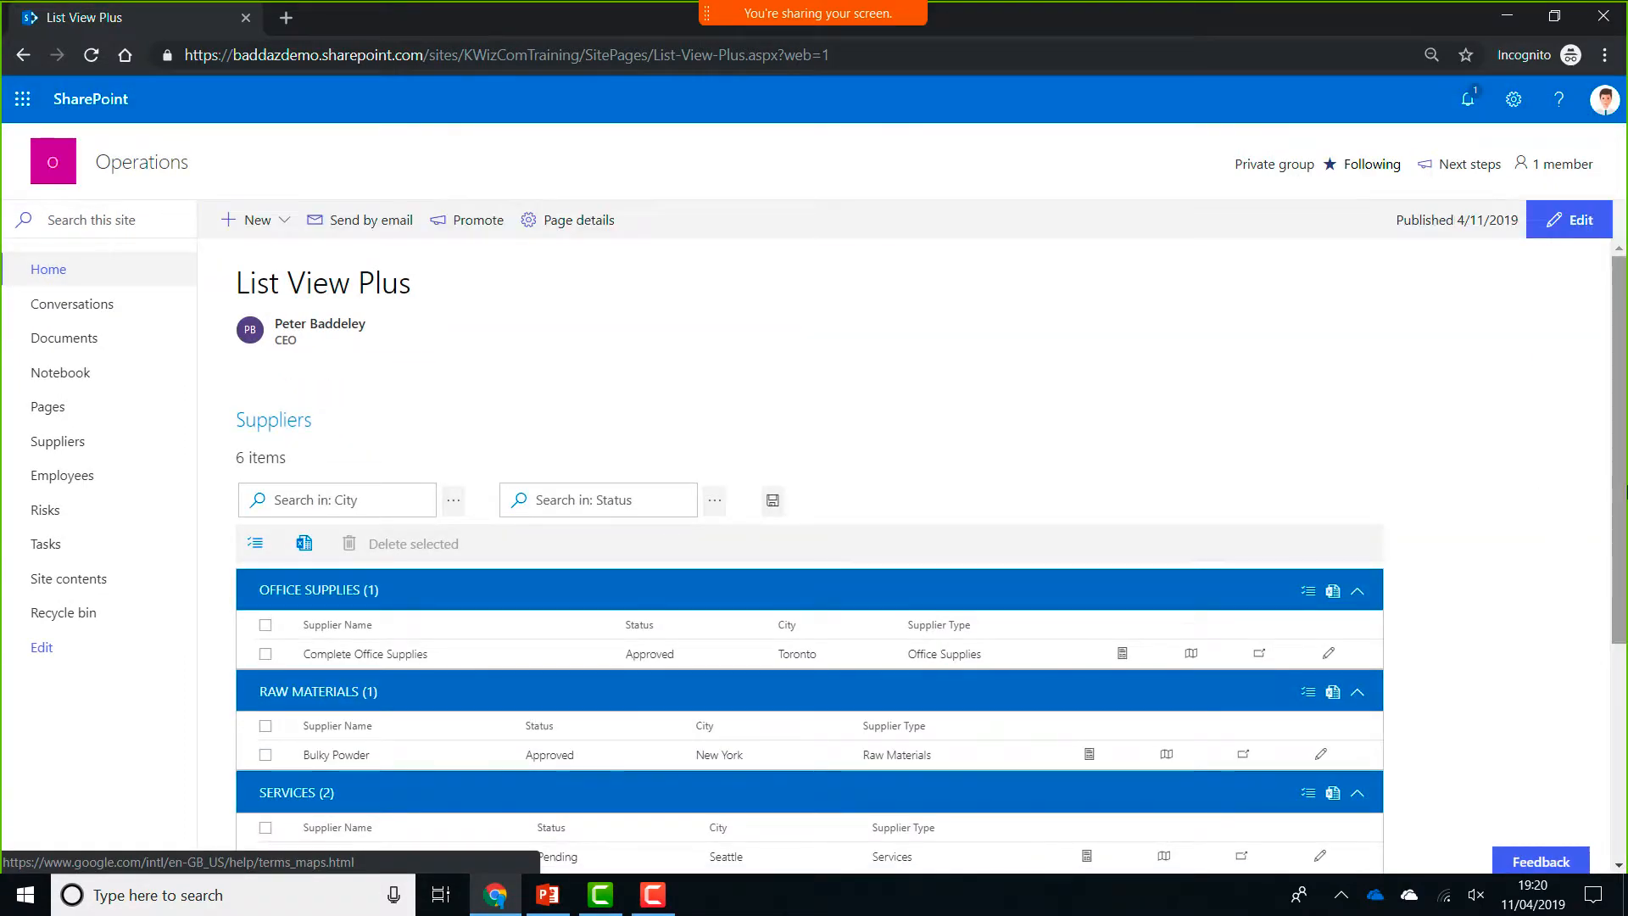
- Examine the filter choices offered for the Status and City fields on the published page
{"action": "left_click_drag", "start_coordinate": [1626, 421], "coordinate": [1626, 568]}
{"action": "scroll", "coordinate": [1247, 421], "scroll_direction": "up", "scroll_amount": 4}
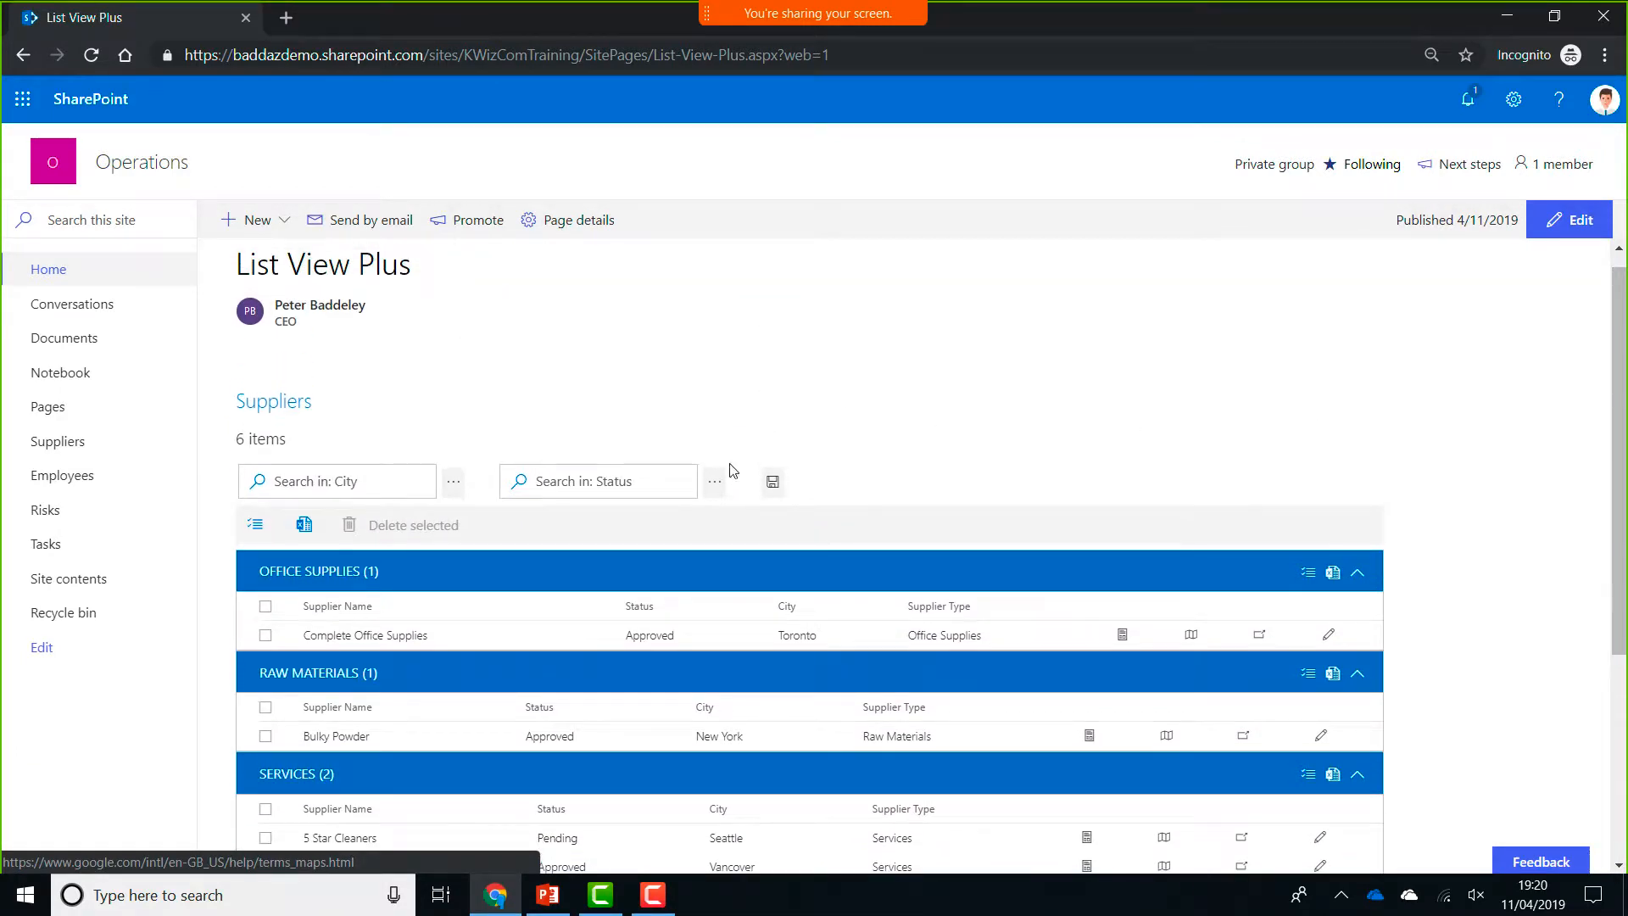
{"action": "left_click", "coordinate": [715, 484]}
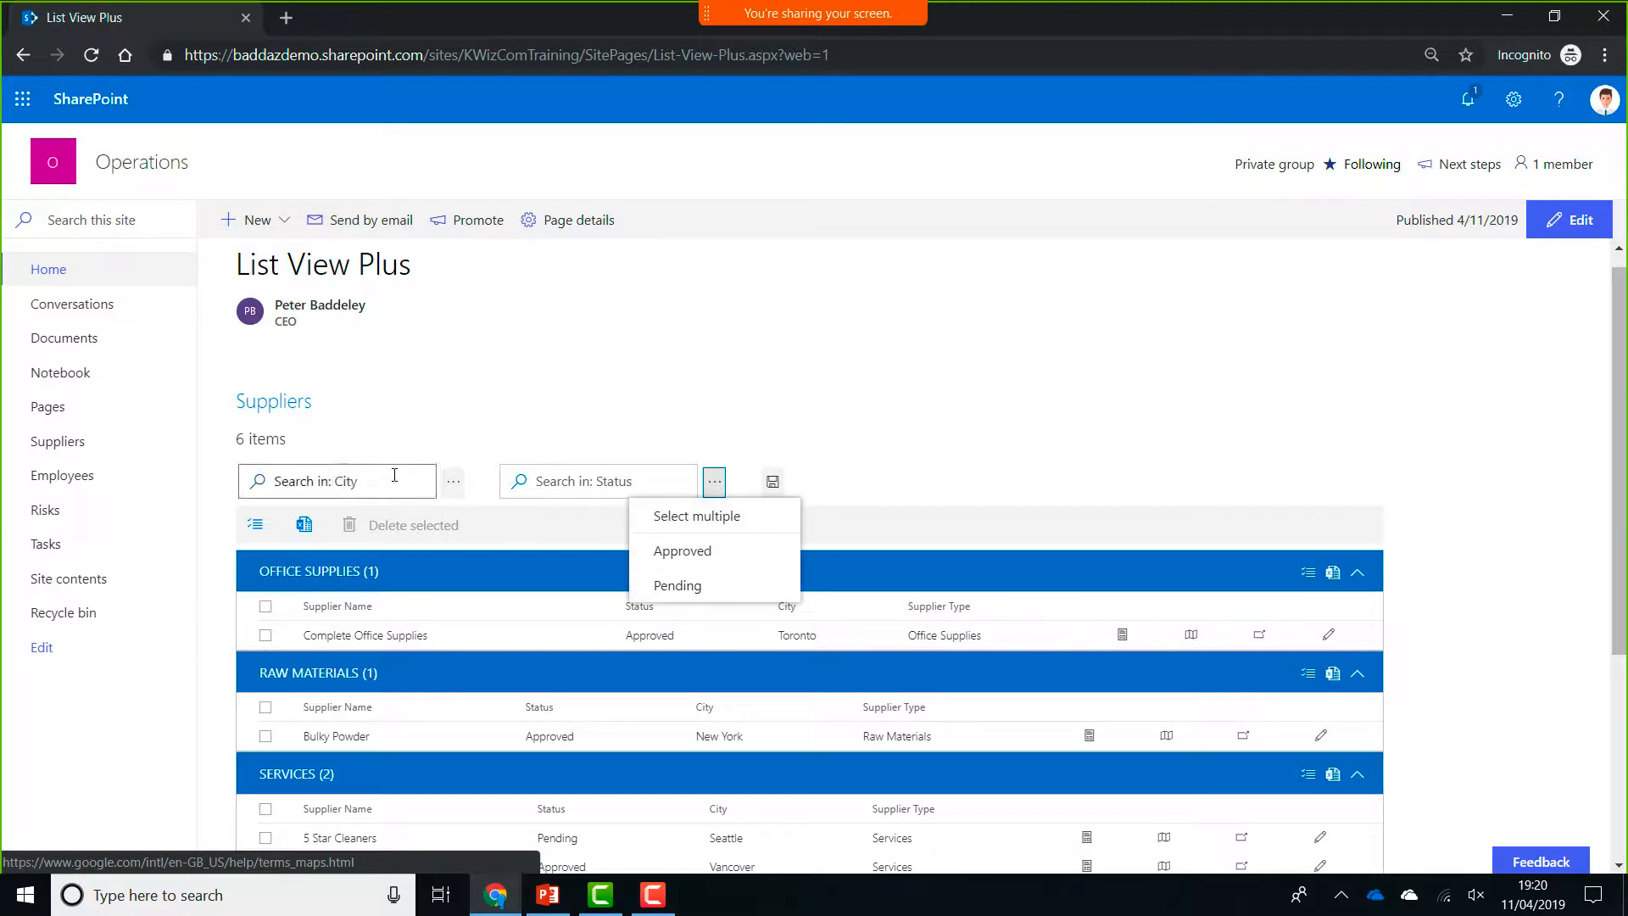
{"action": "left_click", "coordinate": [454, 482]}
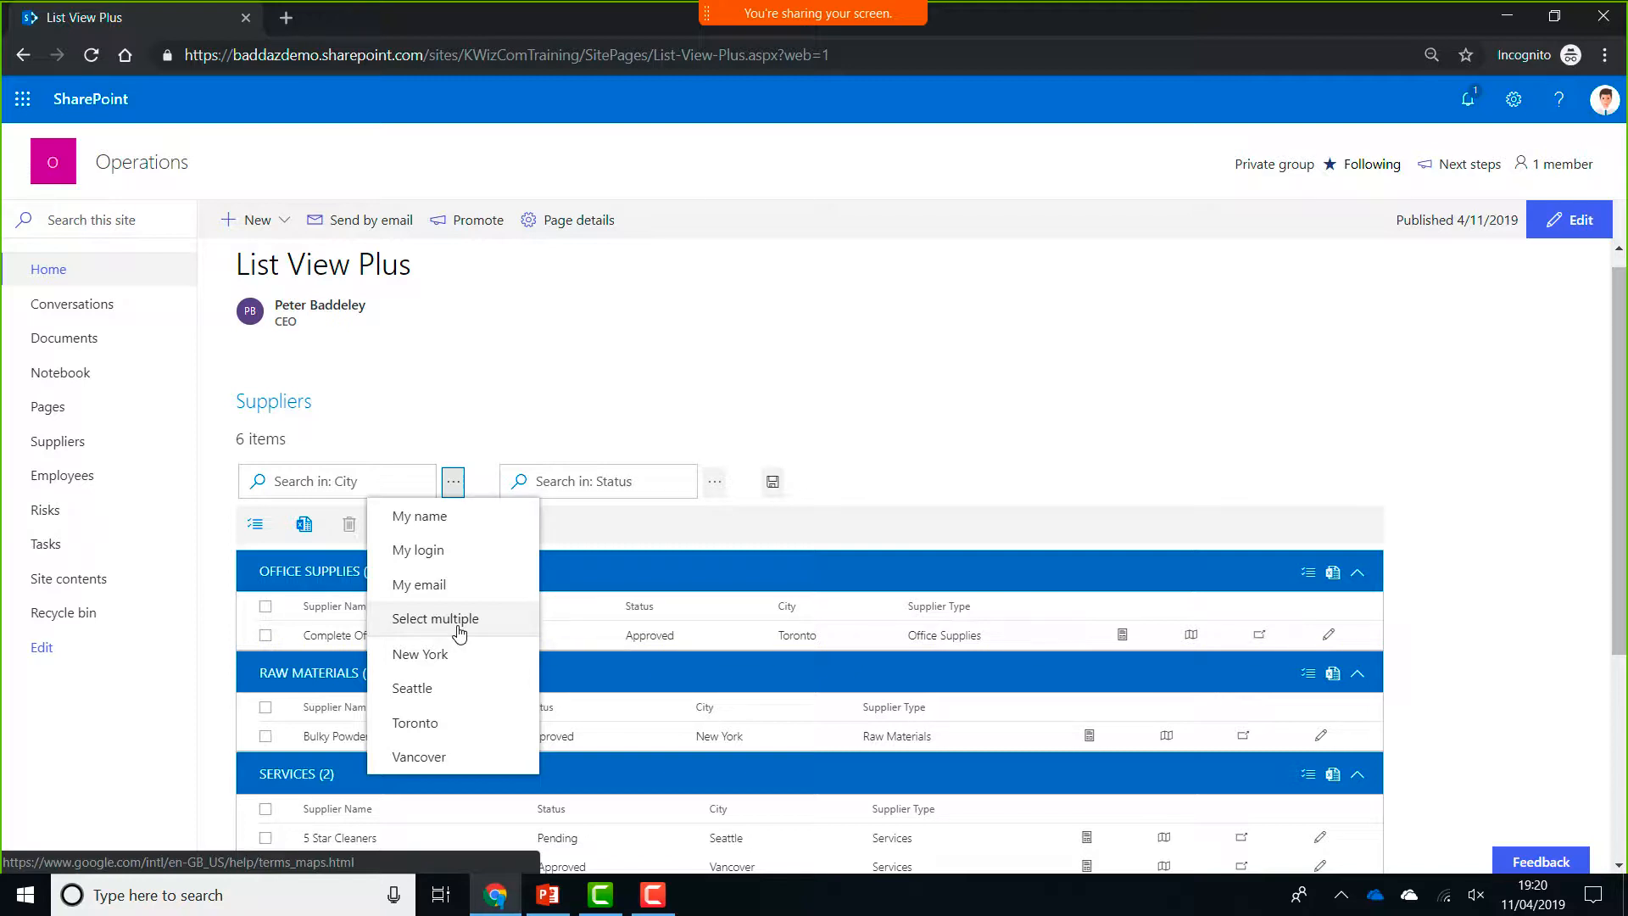
{"action": "left_click", "coordinate": [1079, 440]}
{"action": "scroll", "coordinate": [1079, 439], "scroll_direction": "down", "scroll_amount": 1}
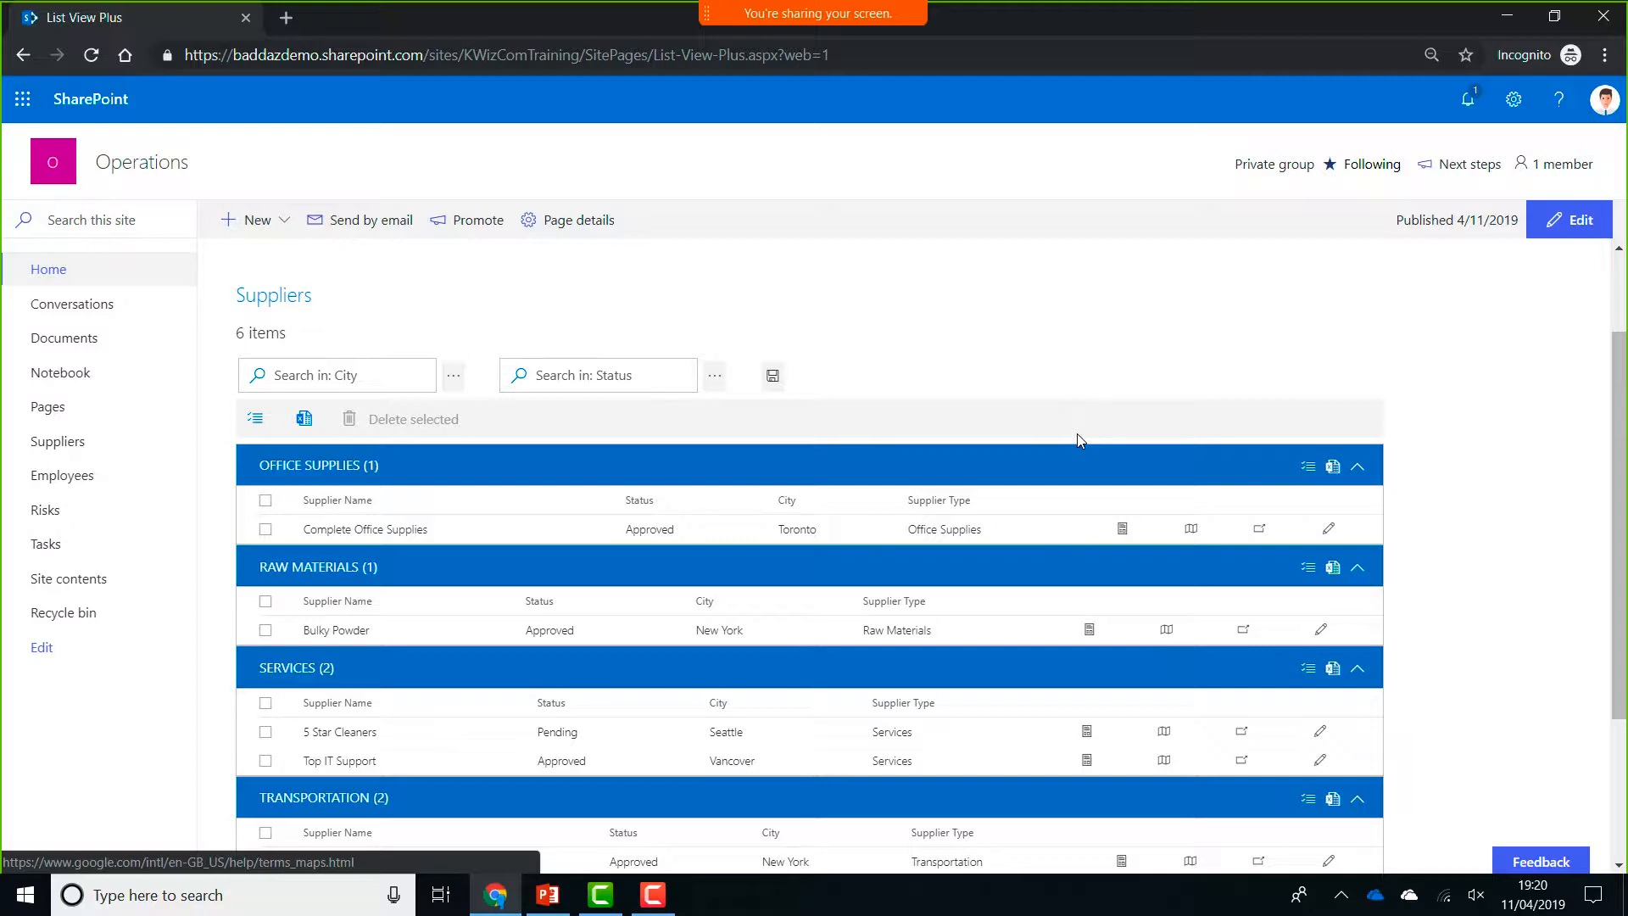
- Open the List Aggregator demo page from the site's home page
{"action": "left_click", "coordinate": [84, 269]}
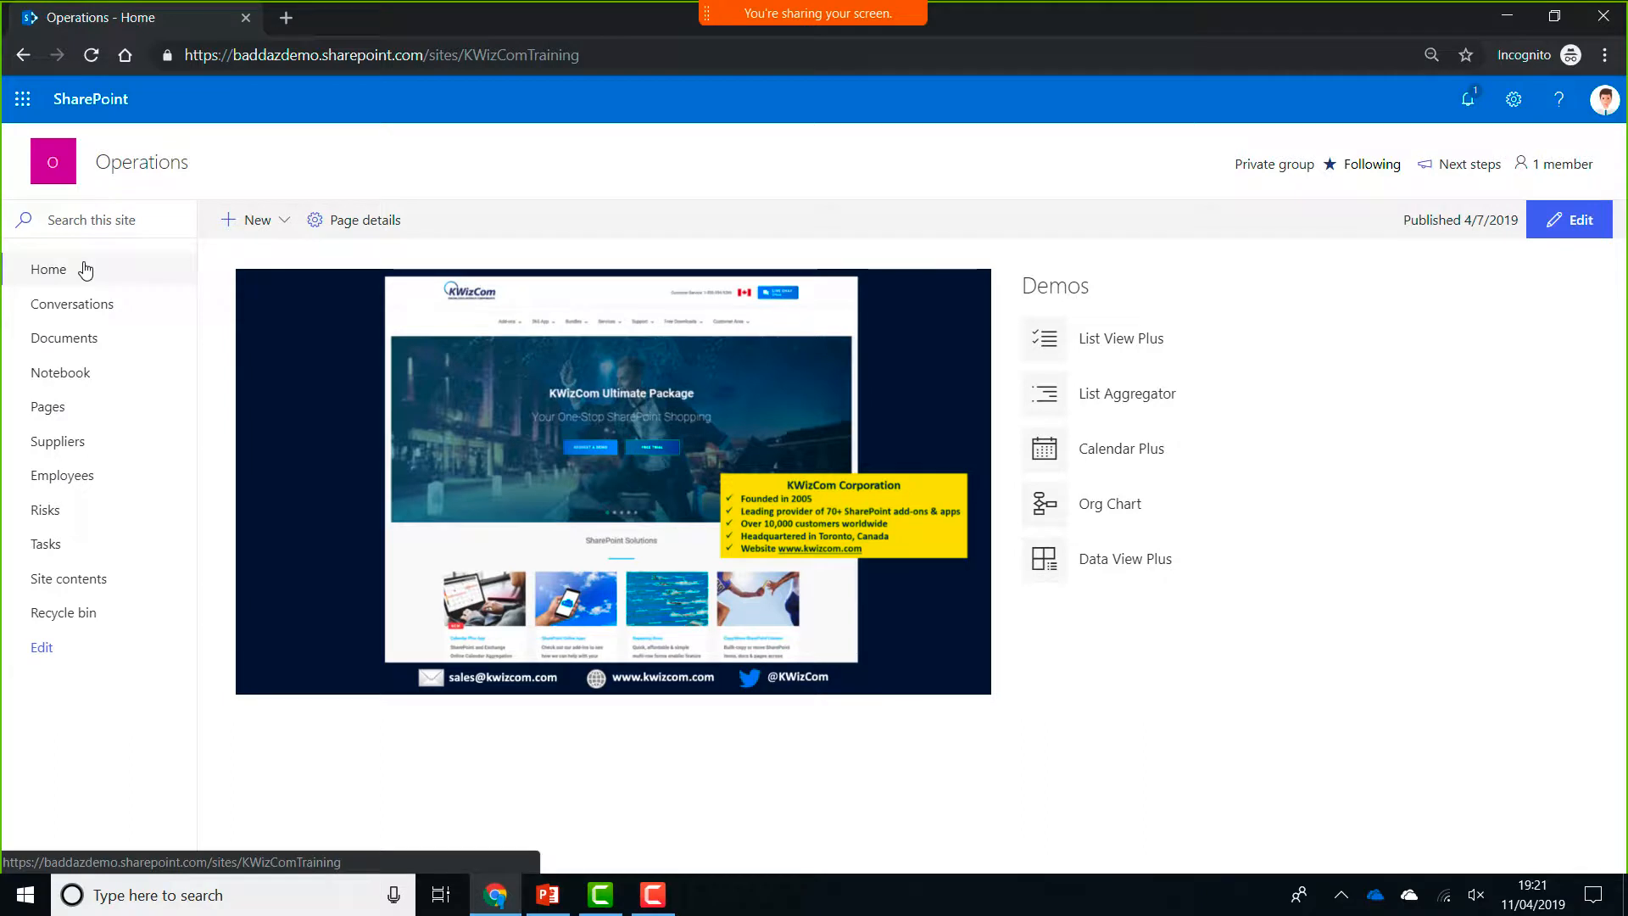
{"action": "left_click", "coordinate": [1093, 398]}
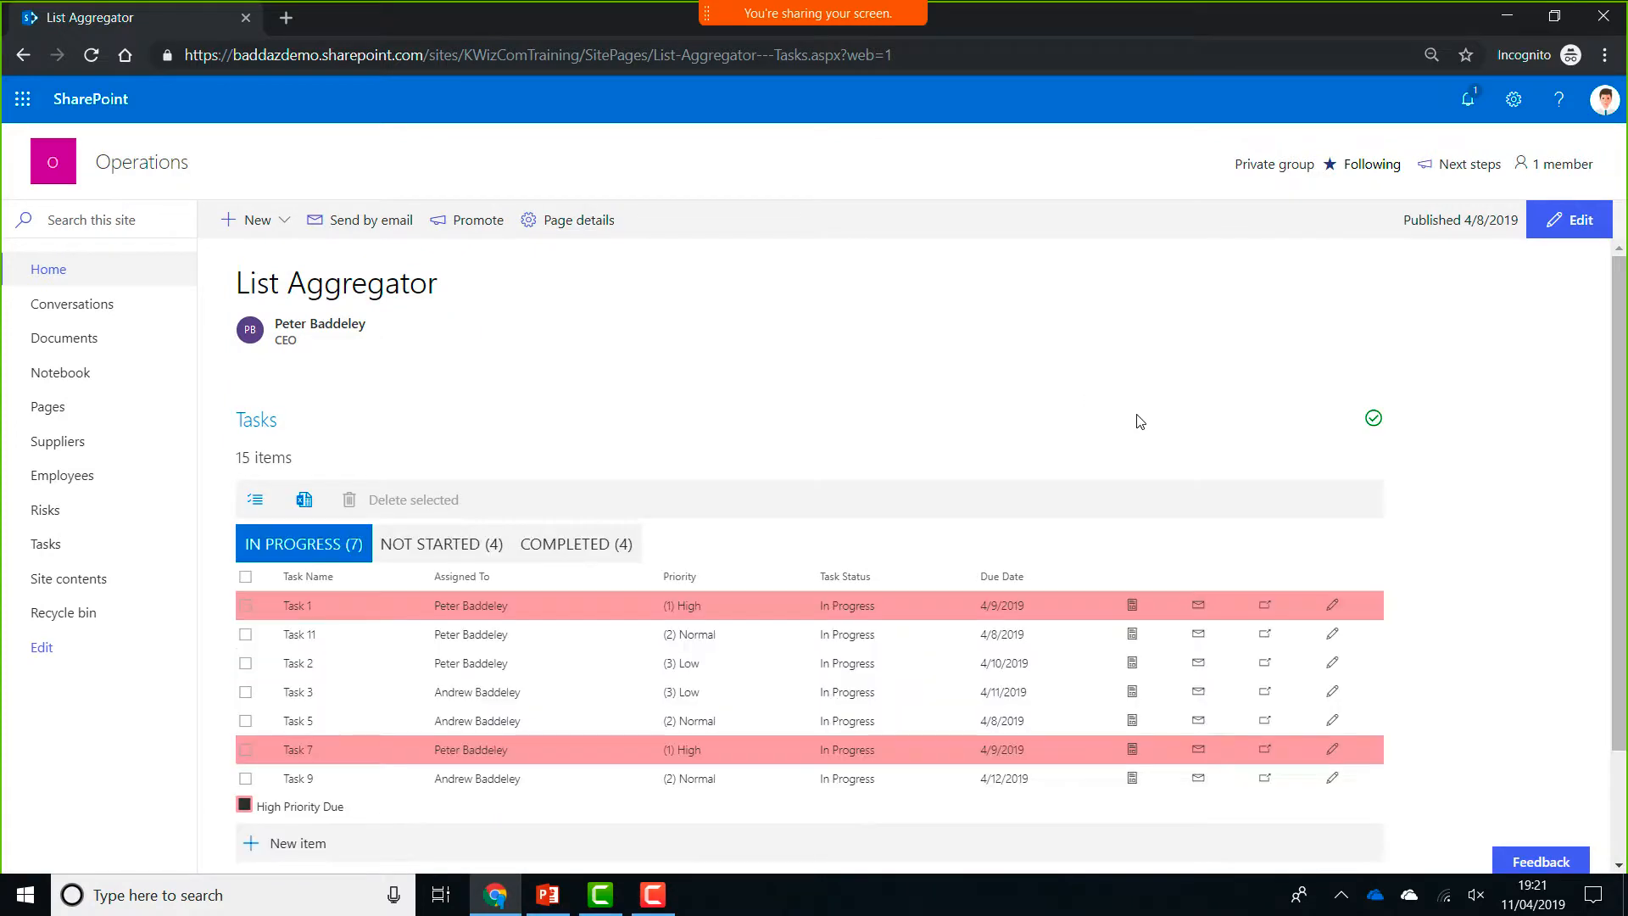
{"action": "left_click_drag", "start_coordinate": [1620, 539], "coordinate": [1626, 642]}
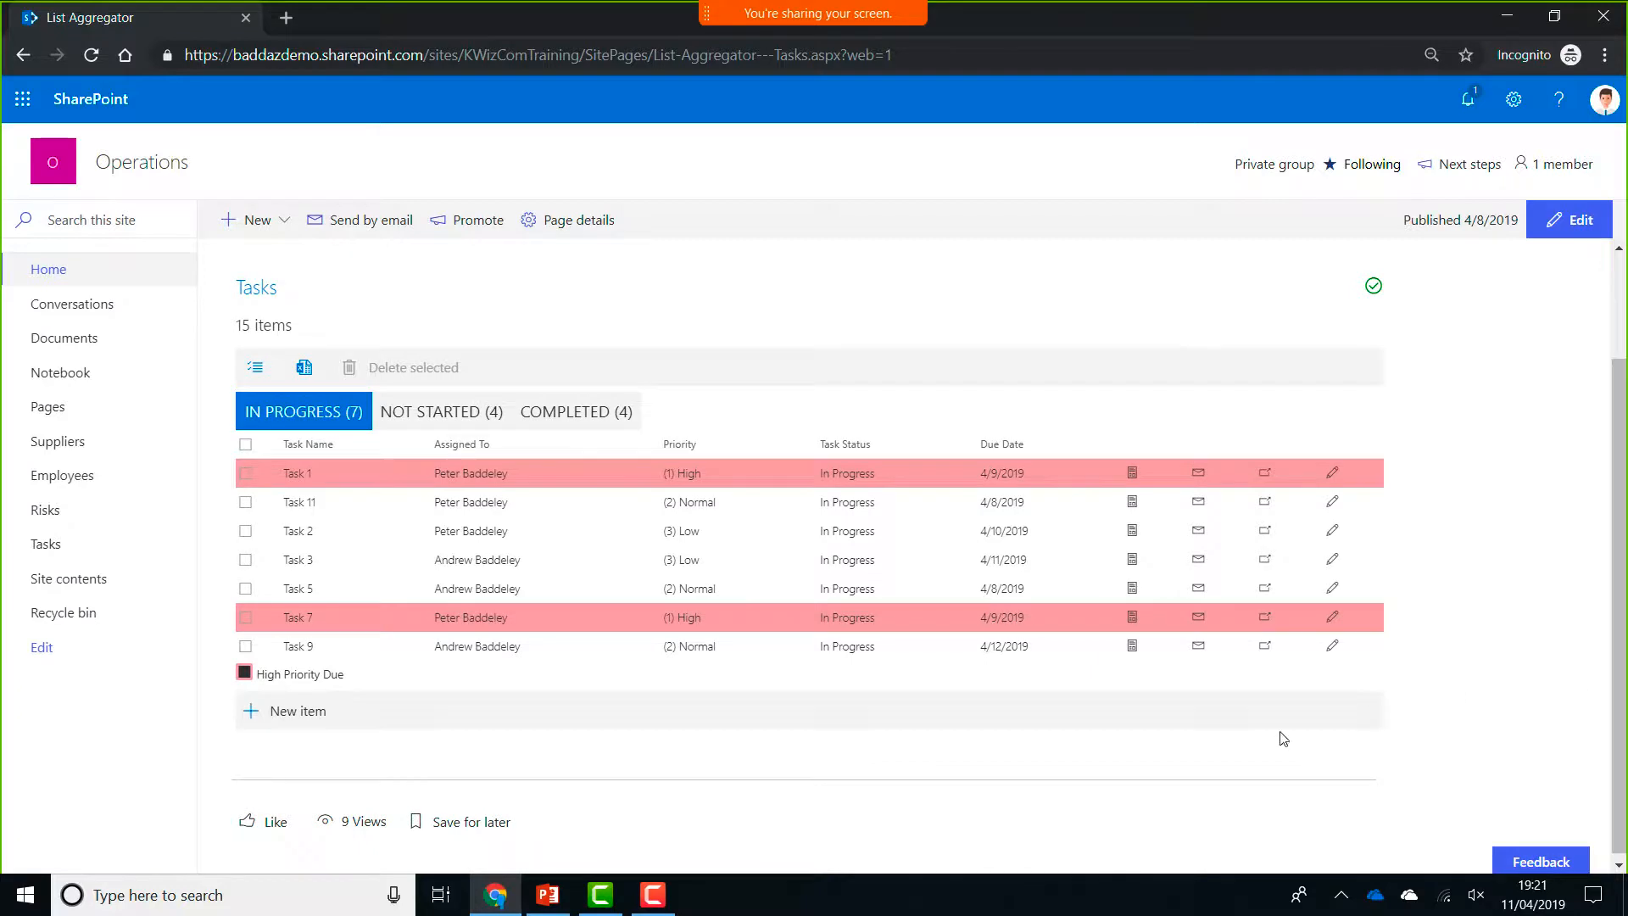
- View the Not Started and Completed task groups, and return to the In Progress group
{"action": "left_click", "coordinate": [429, 416]}
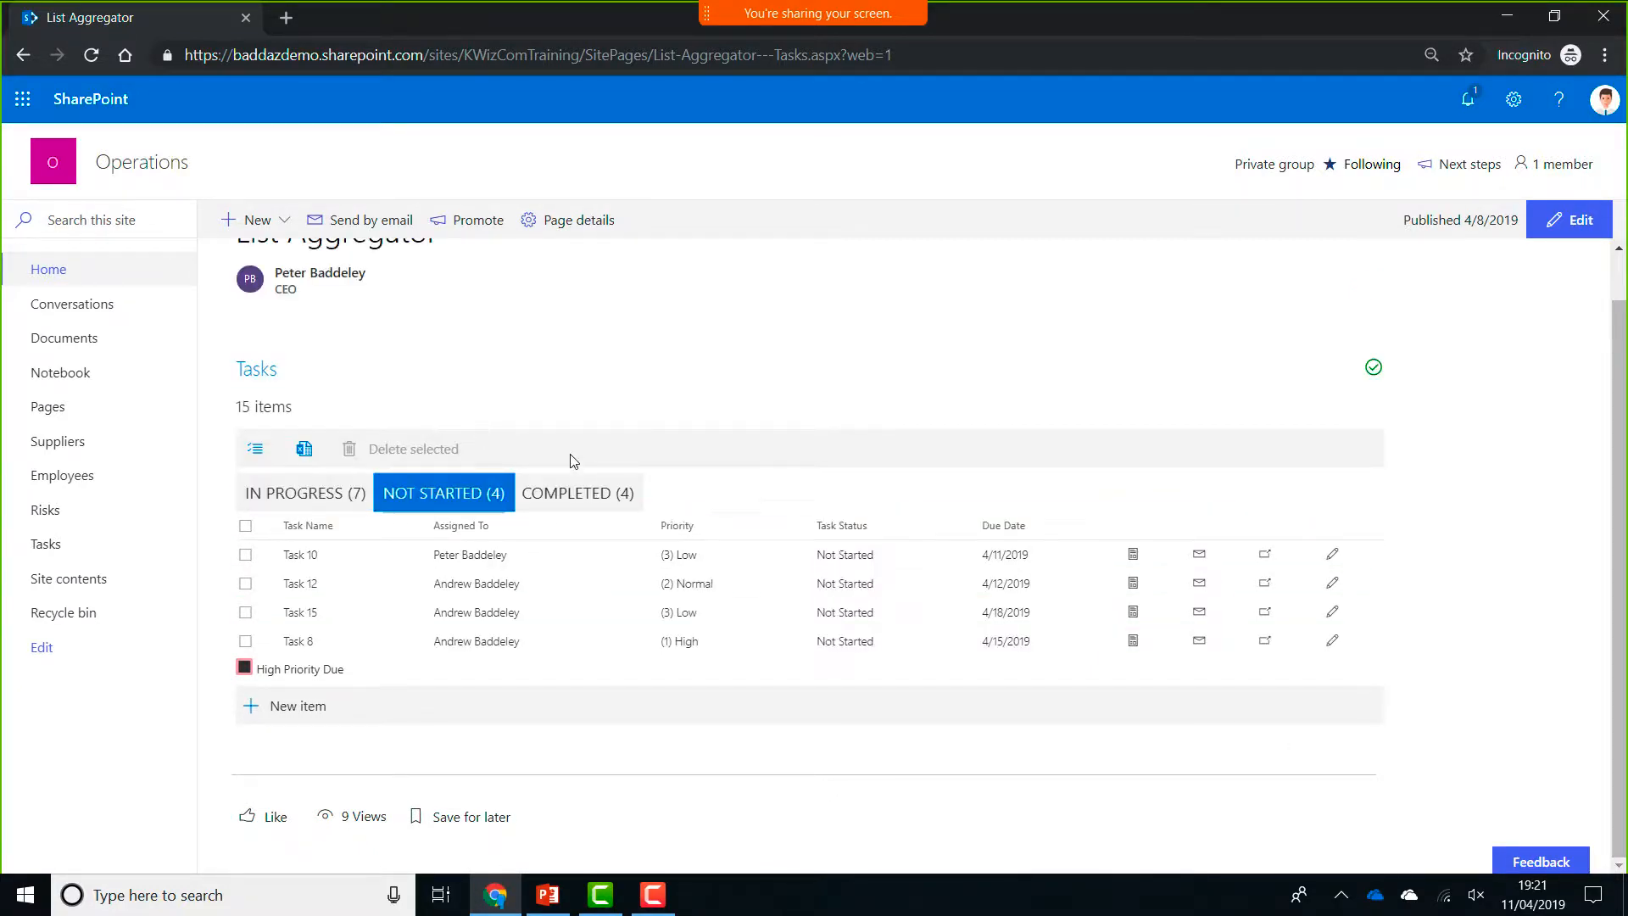
{"action": "left_click", "coordinate": [622, 497]}
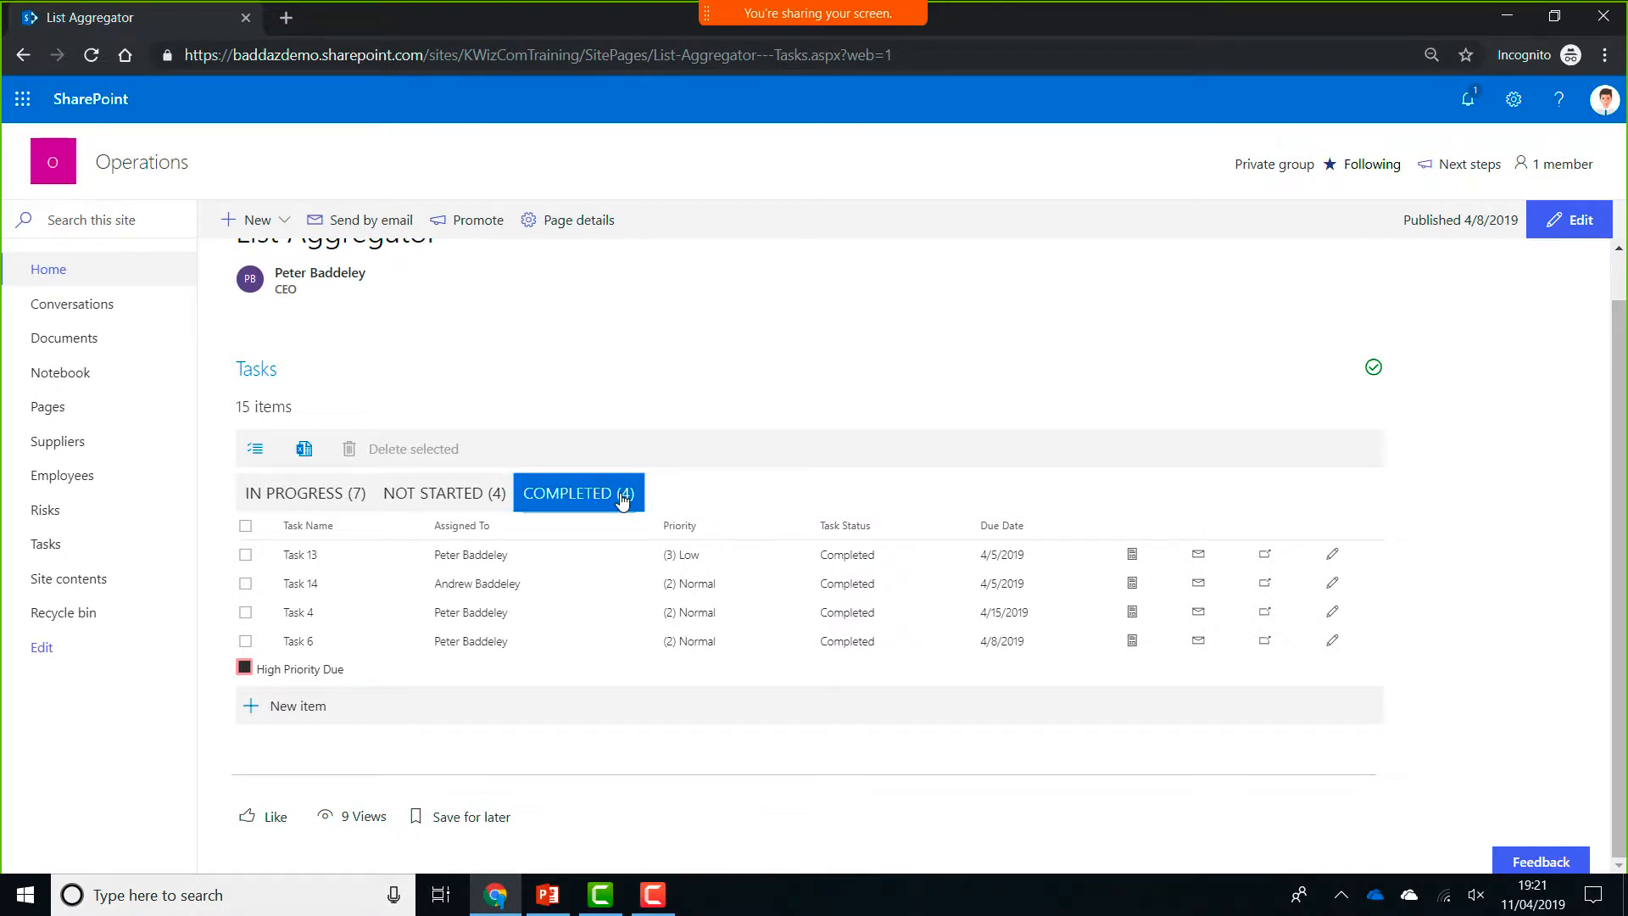
{"action": "left_click", "coordinate": [293, 495]}
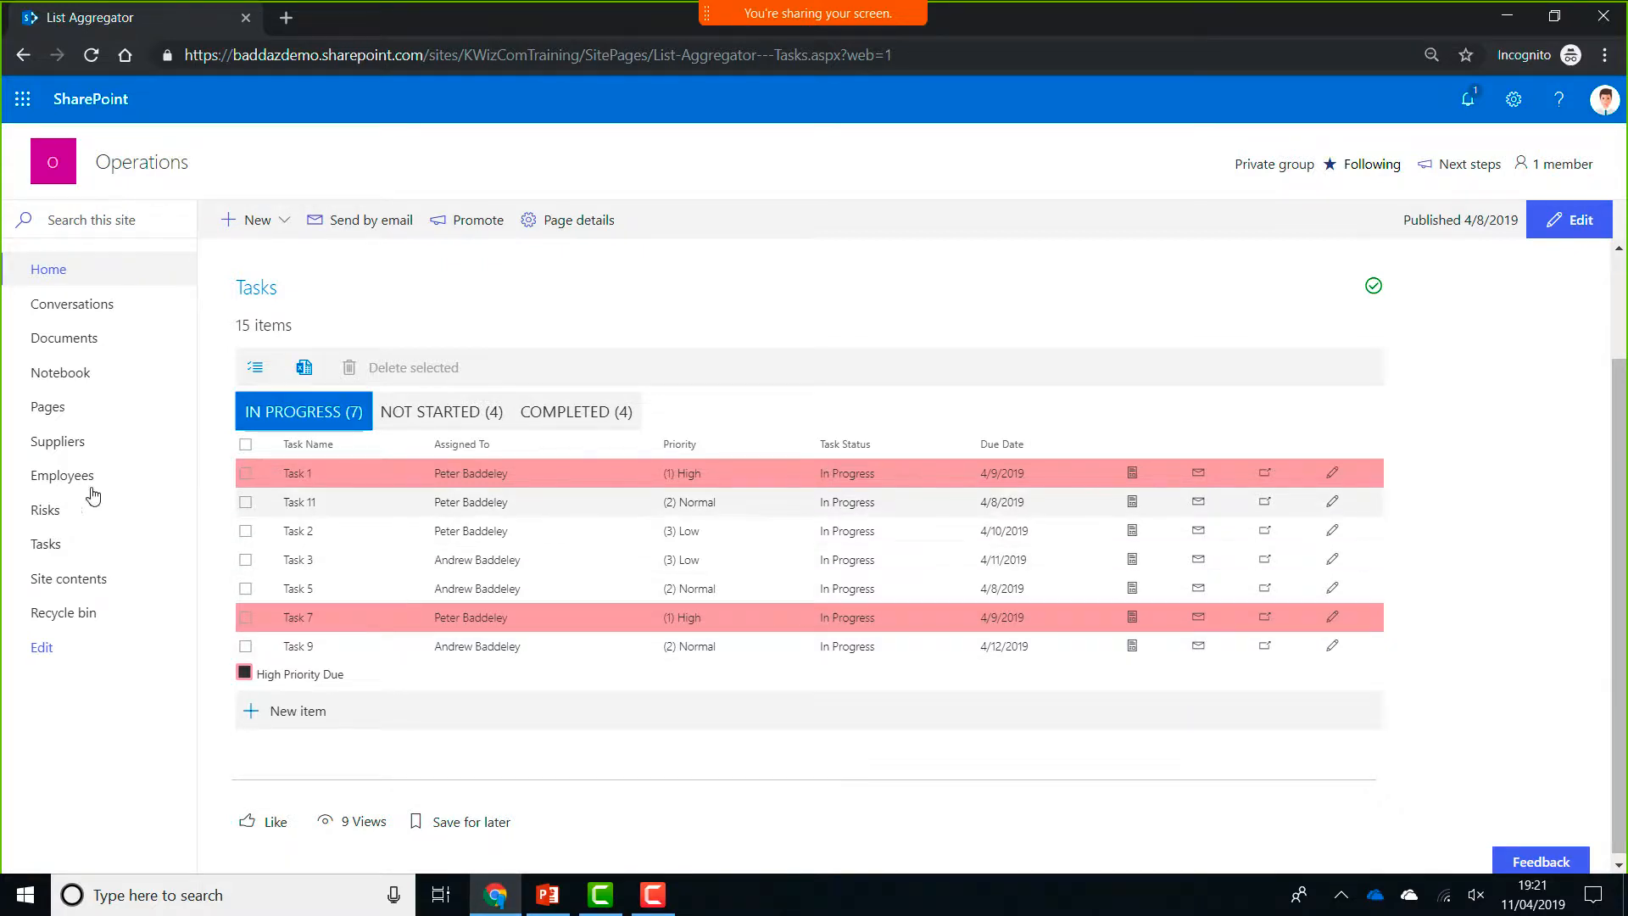
- Open the Operations site's Tasks list in a new browser tab
{"action": "right_click", "coordinate": [103, 557]}
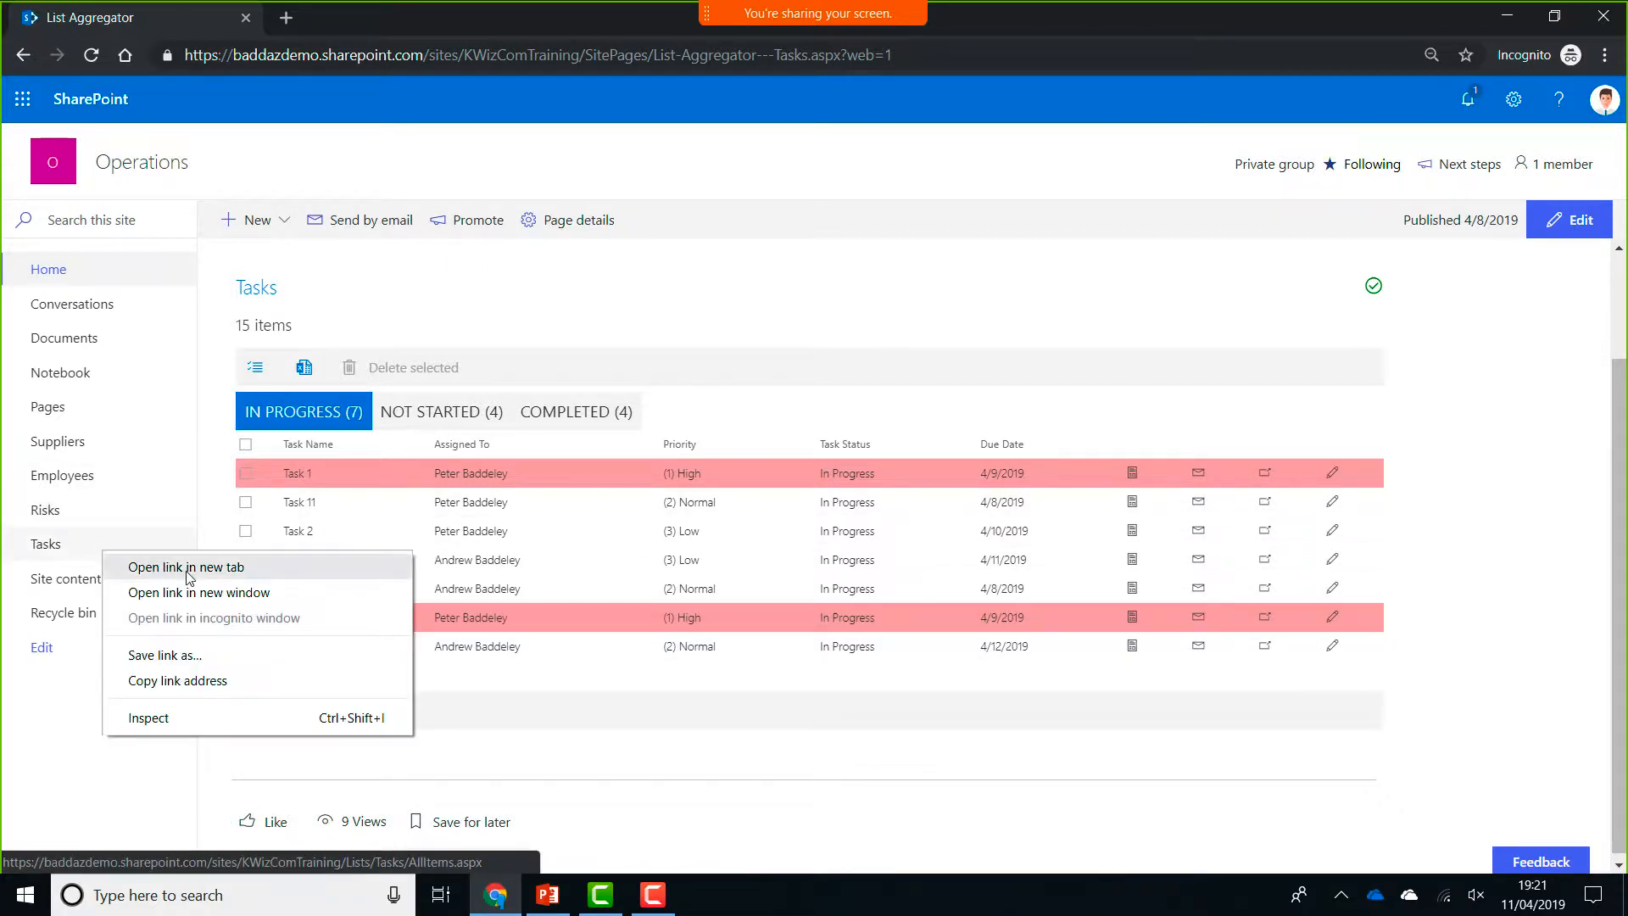
{"action": "left_click", "coordinate": [136, 566]}
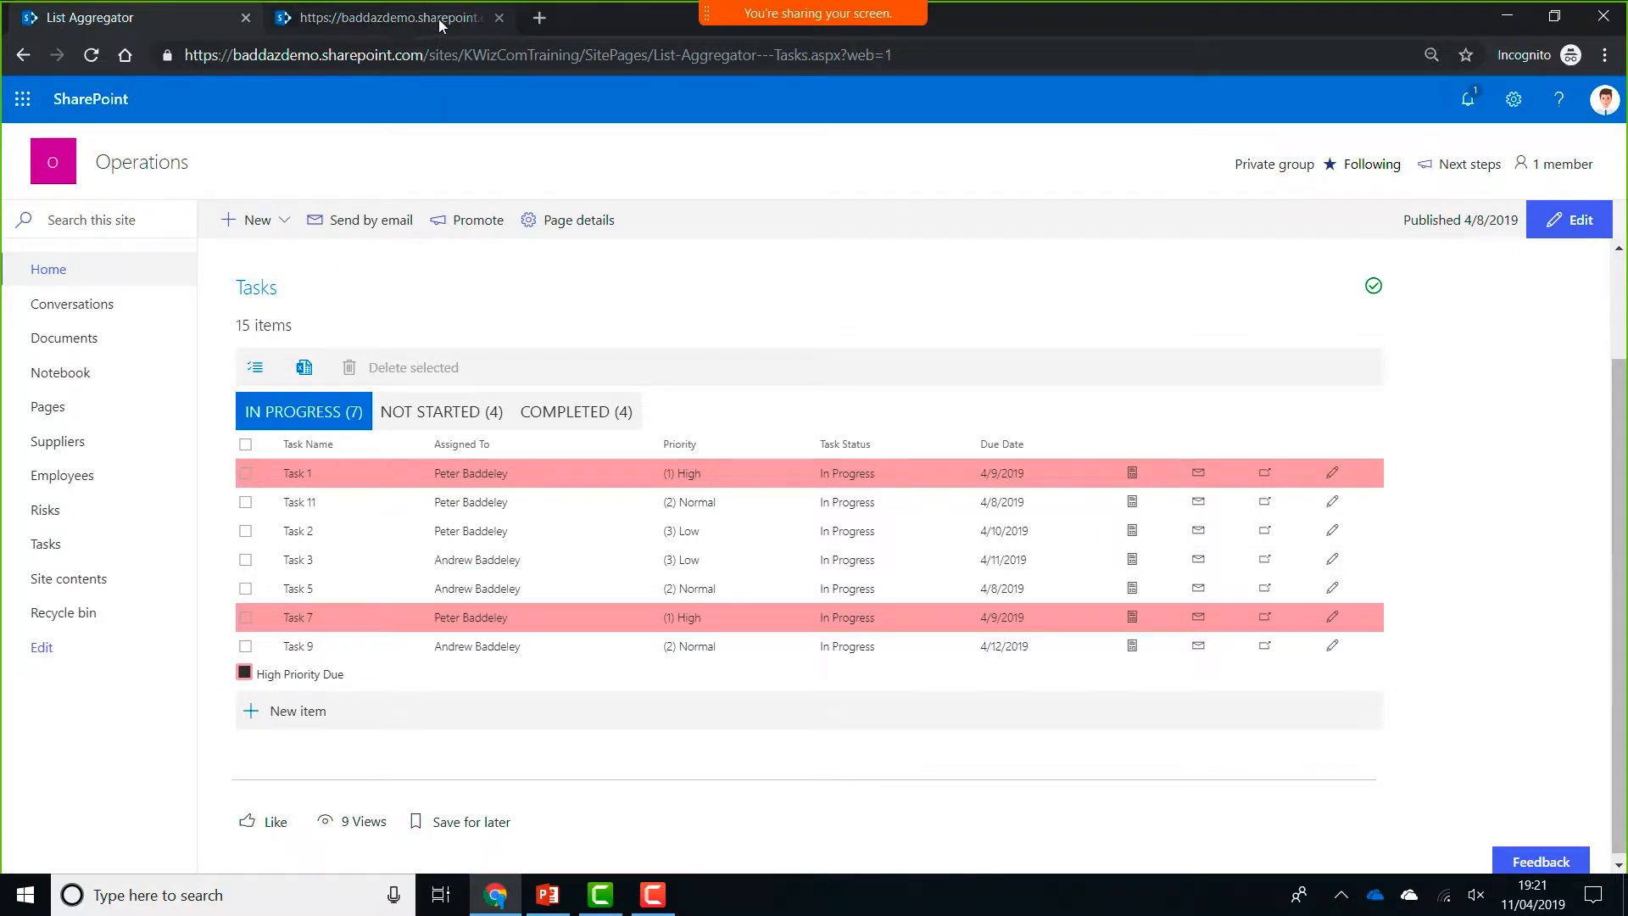
{"action": "left_click", "coordinate": [439, 18]}
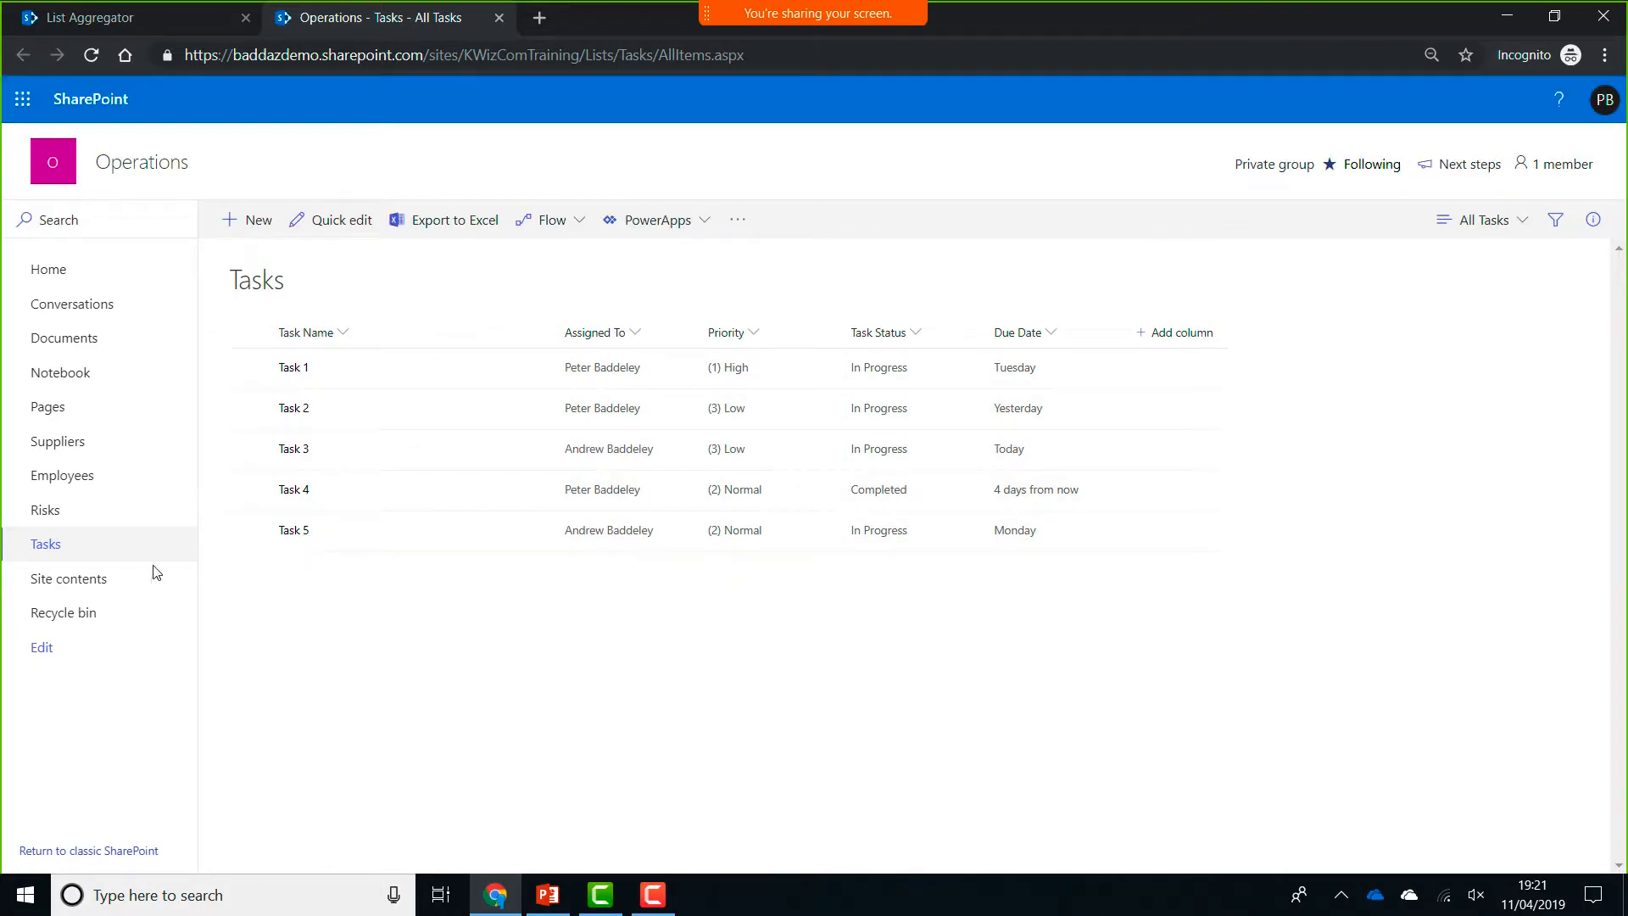
- View the Project 2 subsite's Tasks list through the site contents, and close the extra browser tabs to return to List Aggregator
{"action": "left_click", "coordinate": [72, 578]}
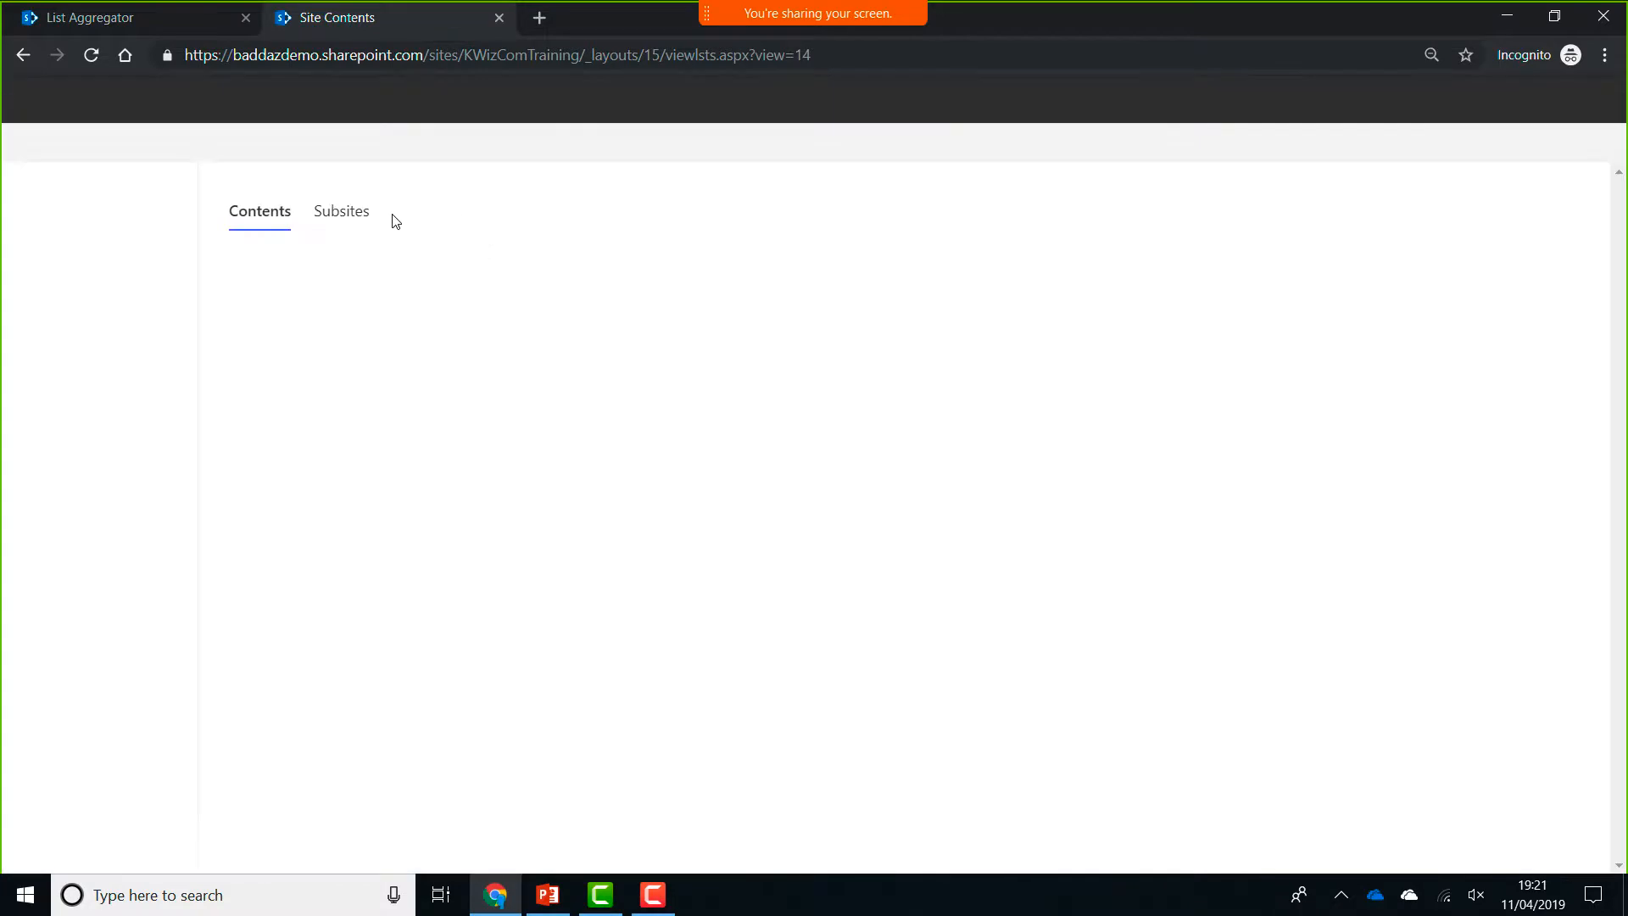
{"action": "left_click", "coordinate": [361, 222]}
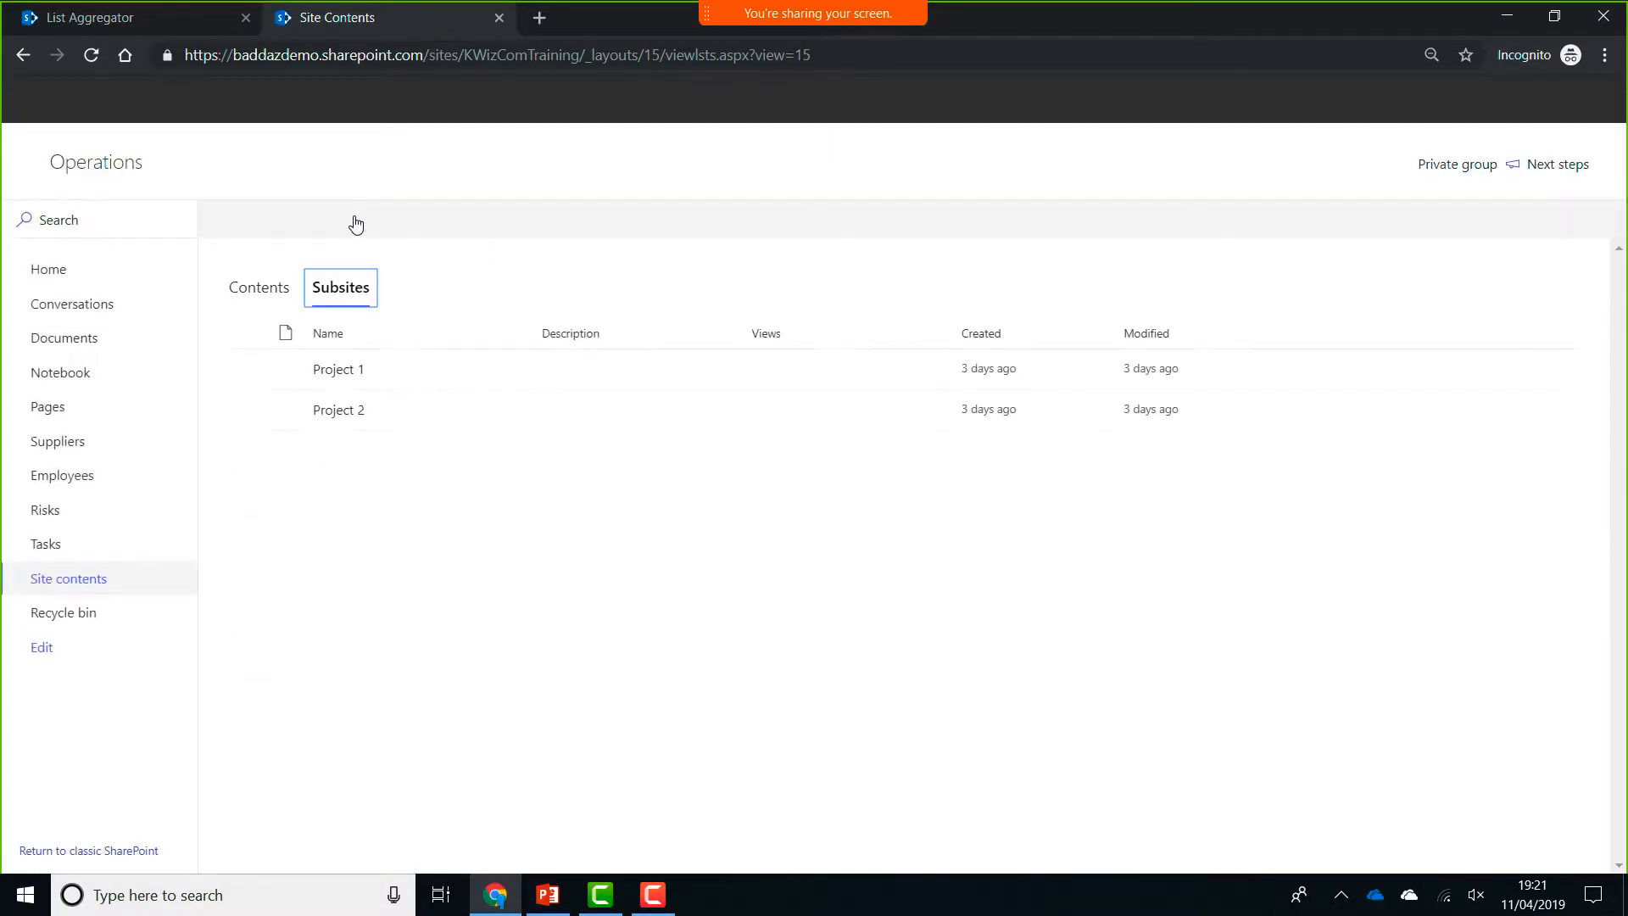
{"action": "left_click", "coordinate": [346, 412]}
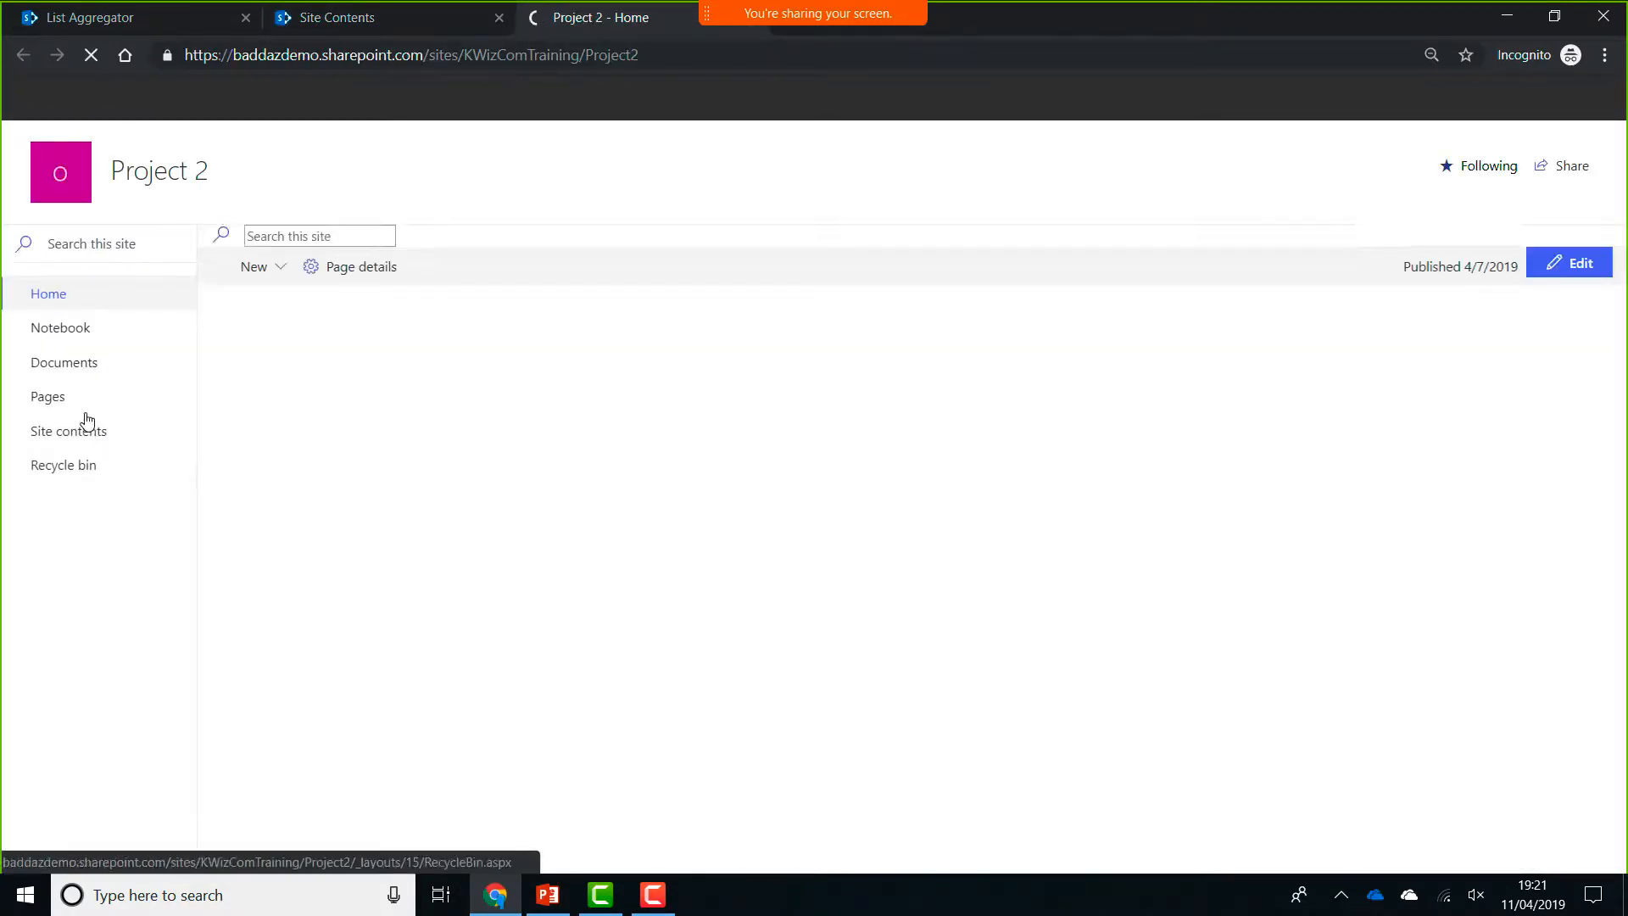
{"action": "left_click", "coordinate": [89, 449]}
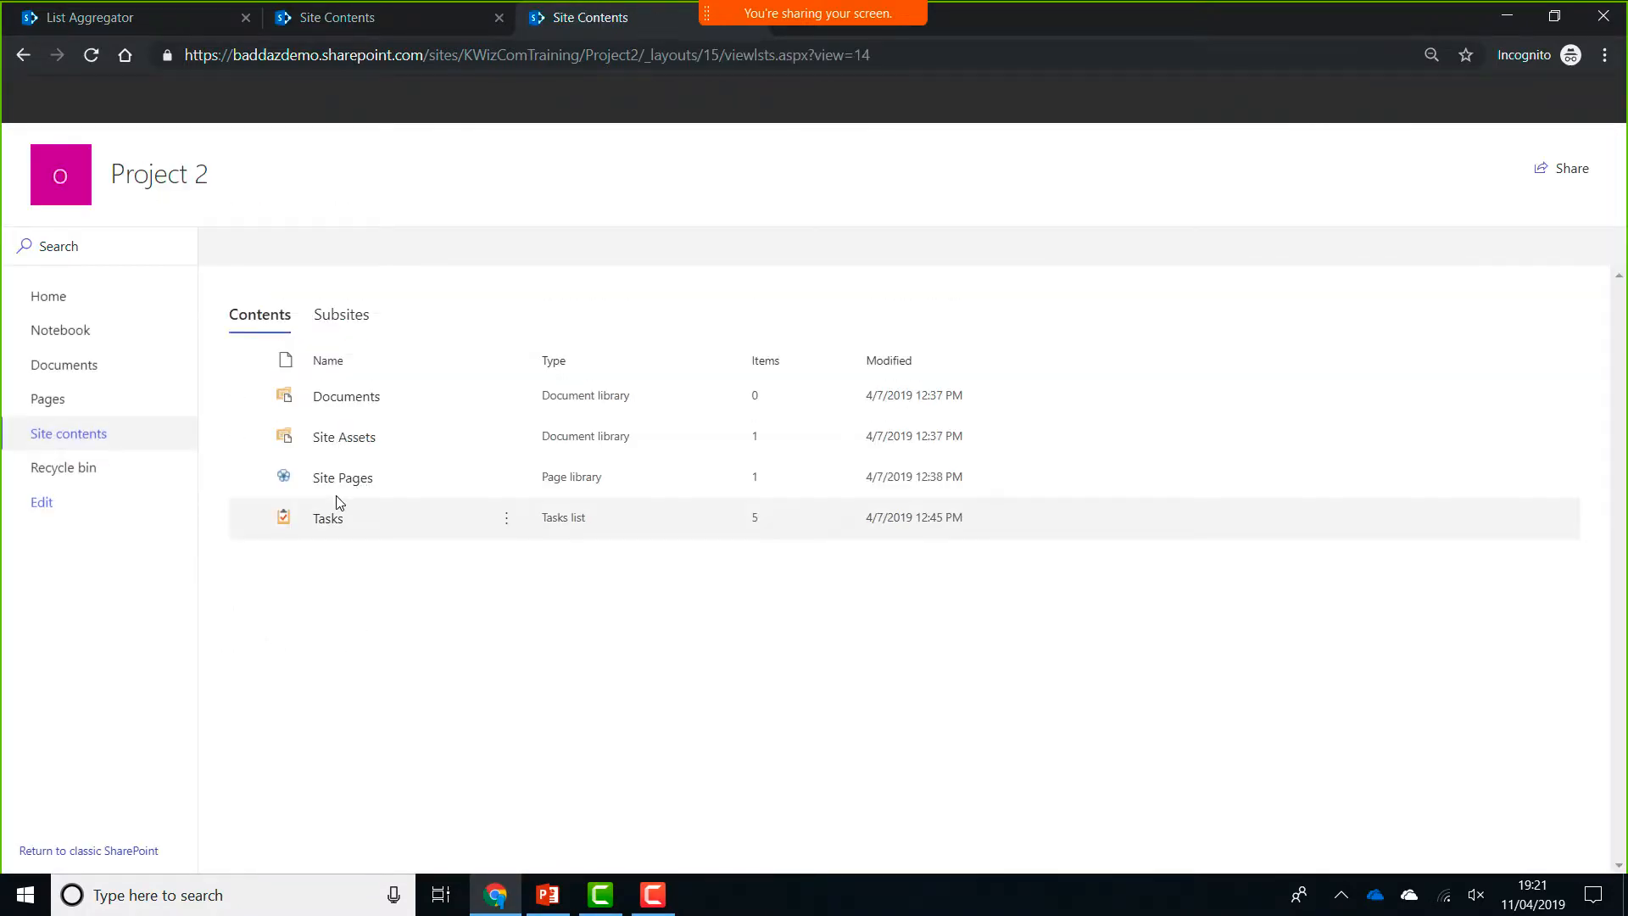
{"action": "left_click", "coordinate": [329, 520]}
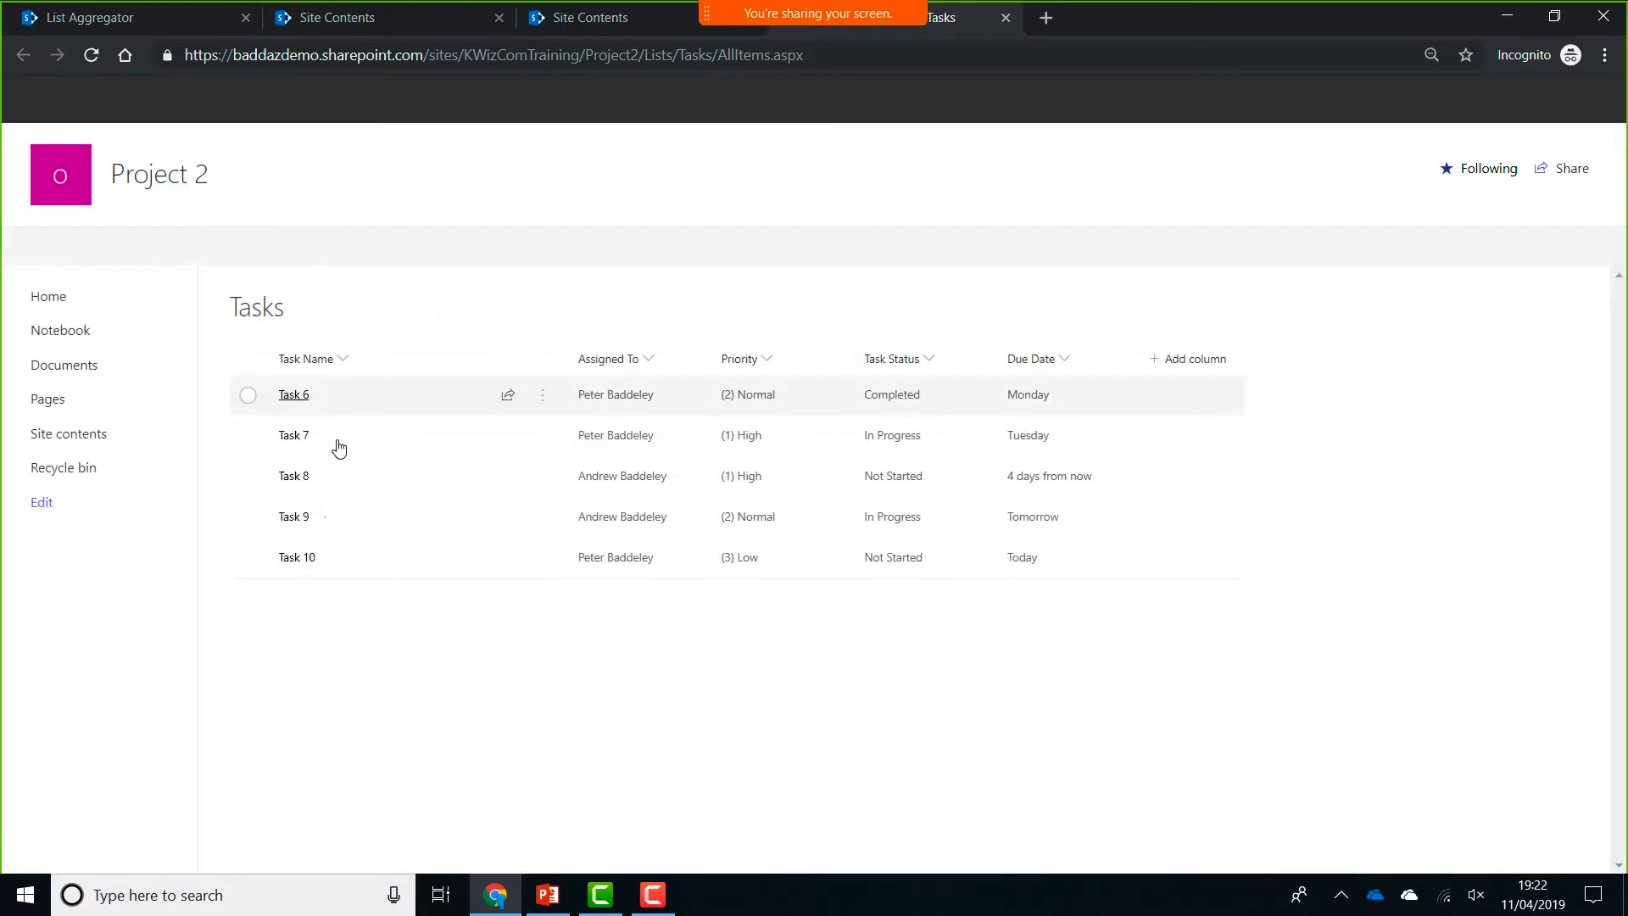
{"action": "left_click", "coordinate": [1005, 17]}
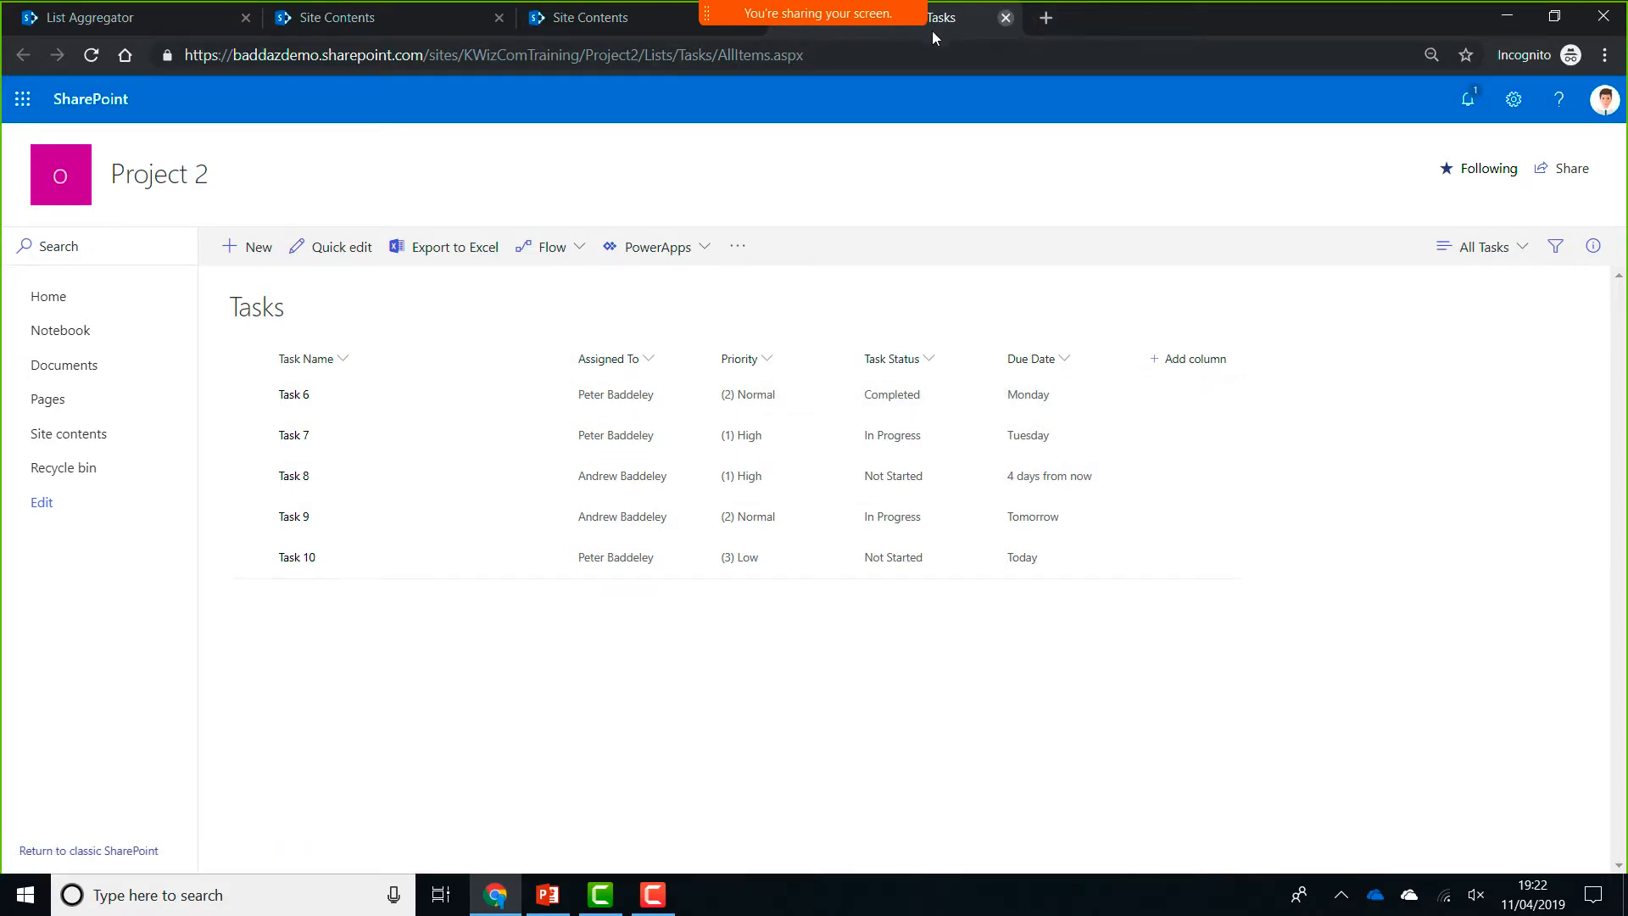
{"action": "left_click", "coordinate": [498, 18]}
{"action": "left_click", "coordinate": [499, 18]}
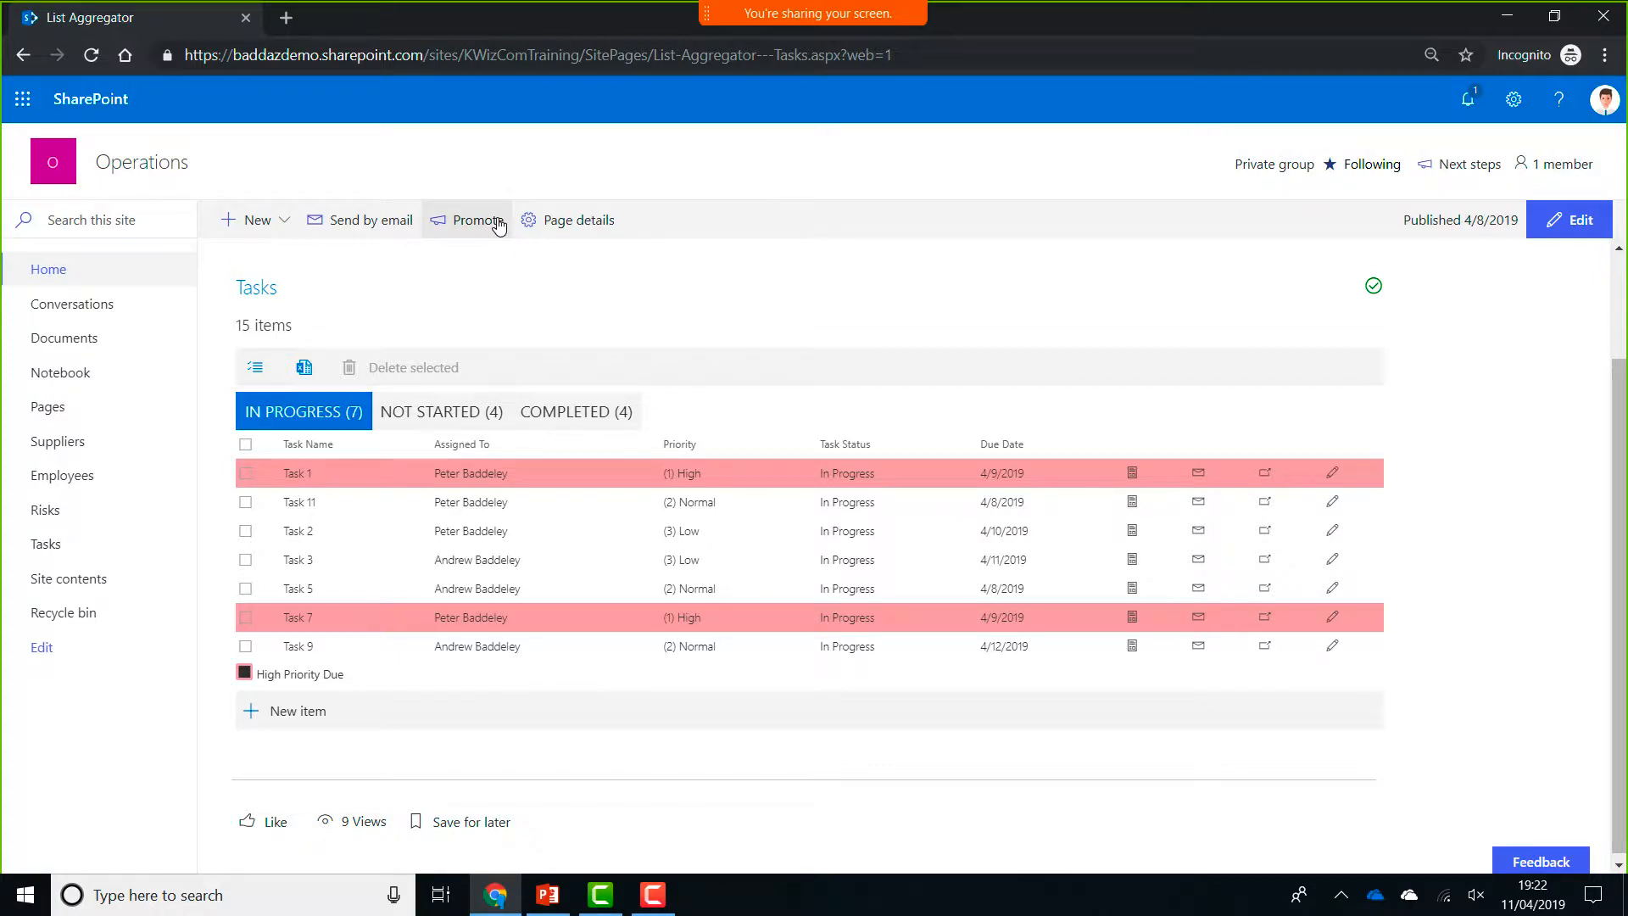
- Put the List Aggregator page in edit mode and delete its existing Tasks web part
{"action": "left_click", "coordinate": [1568, 219]}
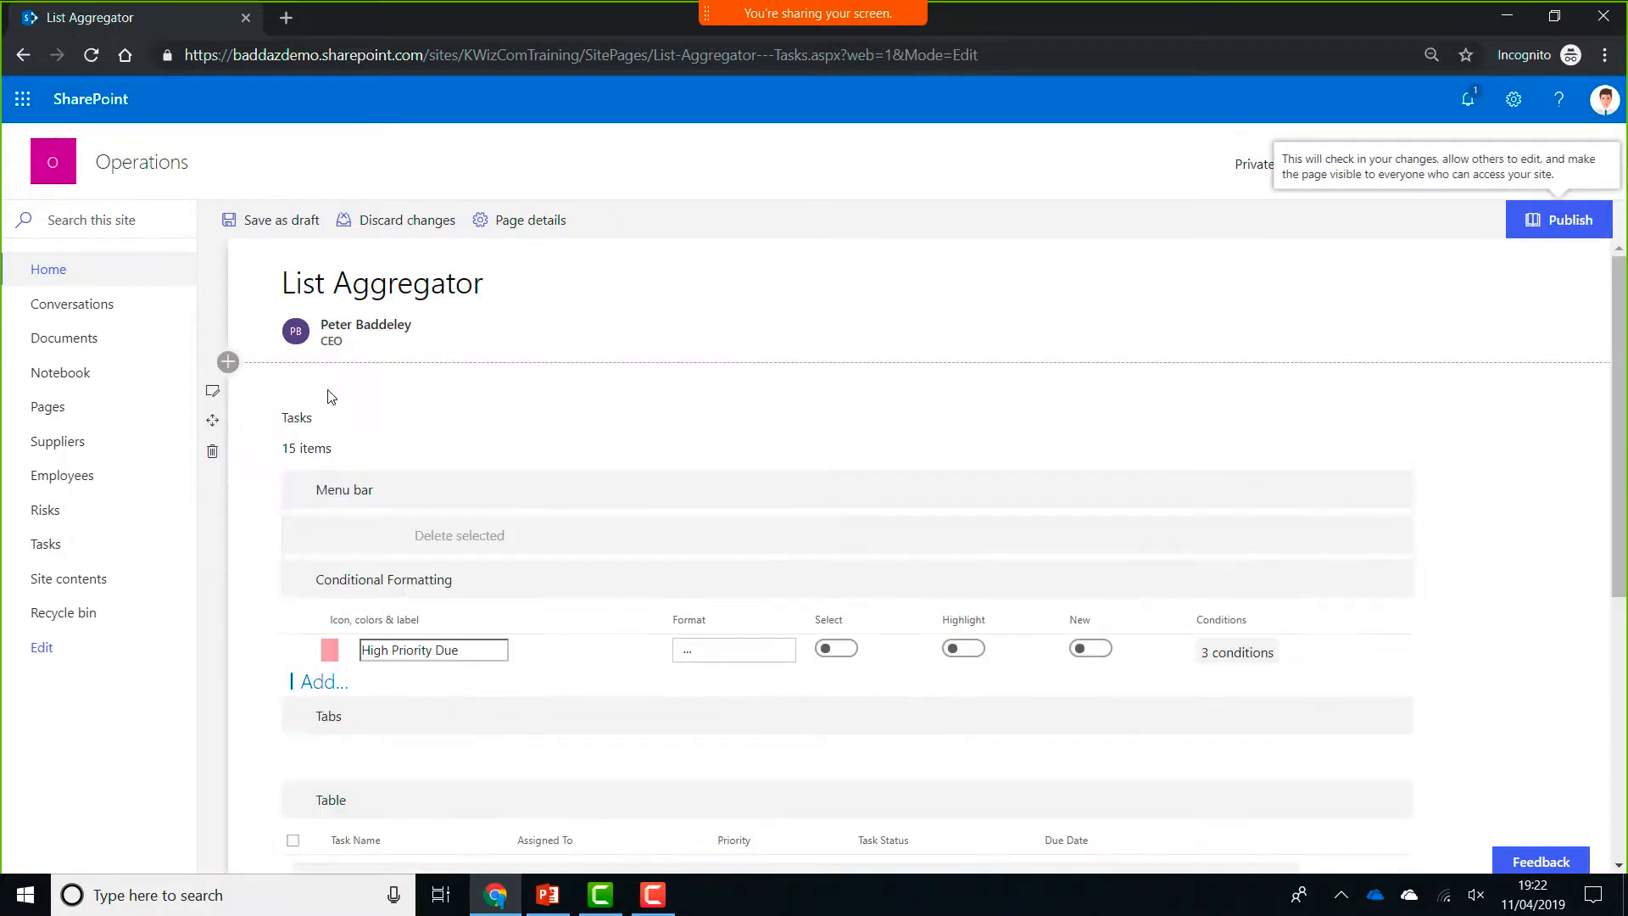
{"action": "left_click", "coordinate": [252, 467]}
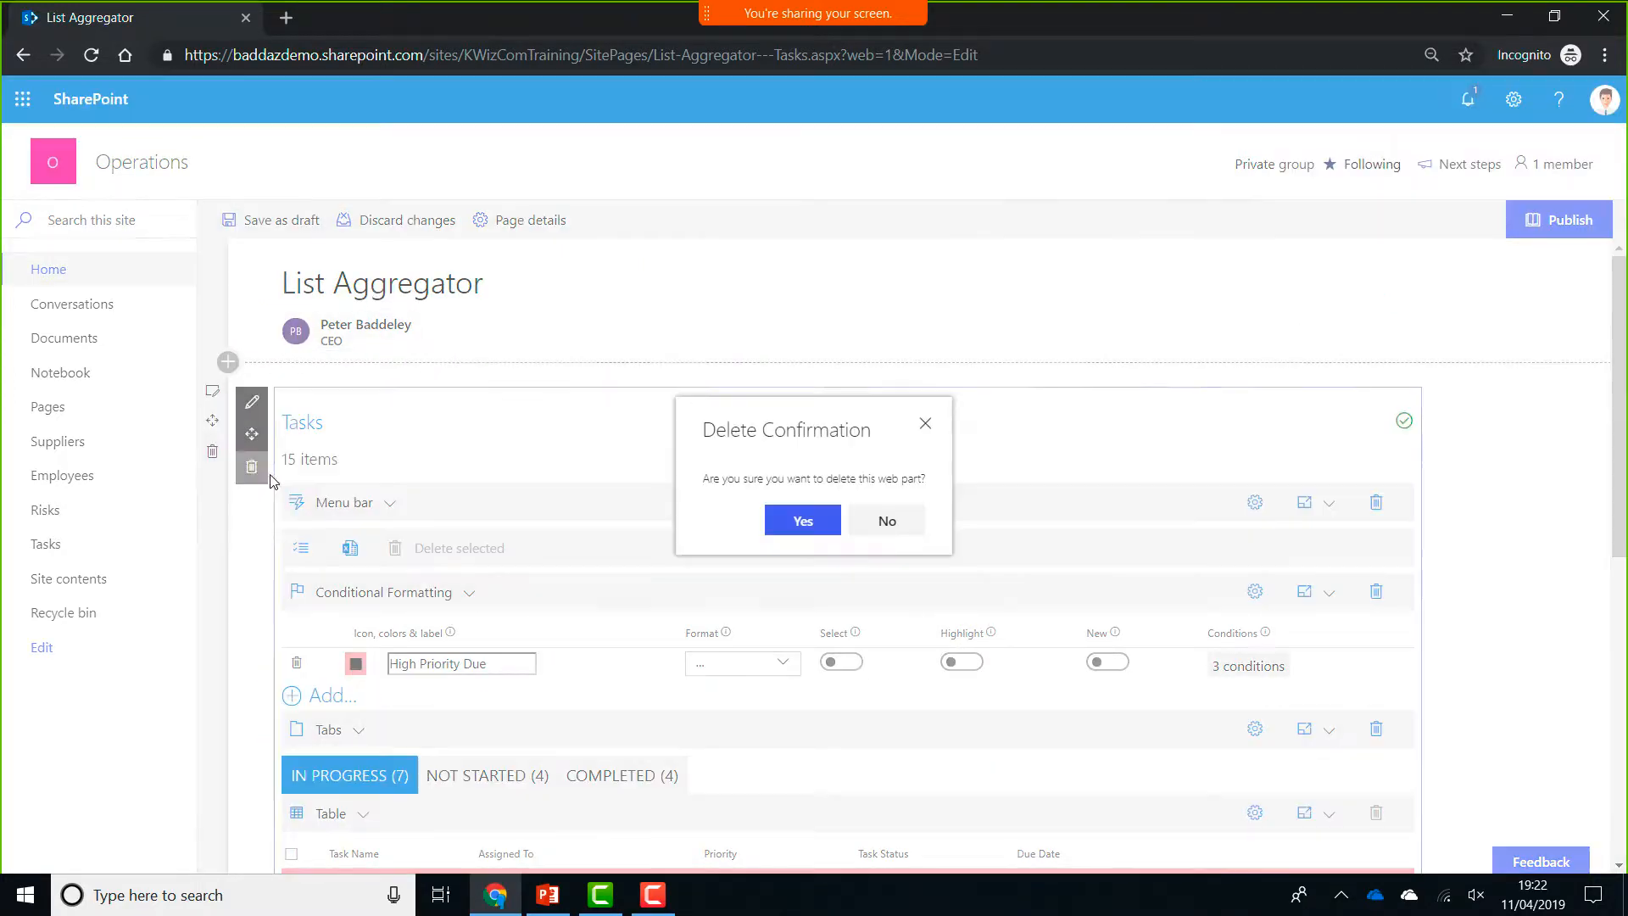
{"action": "left_click", "coordinate": [803, 519]}
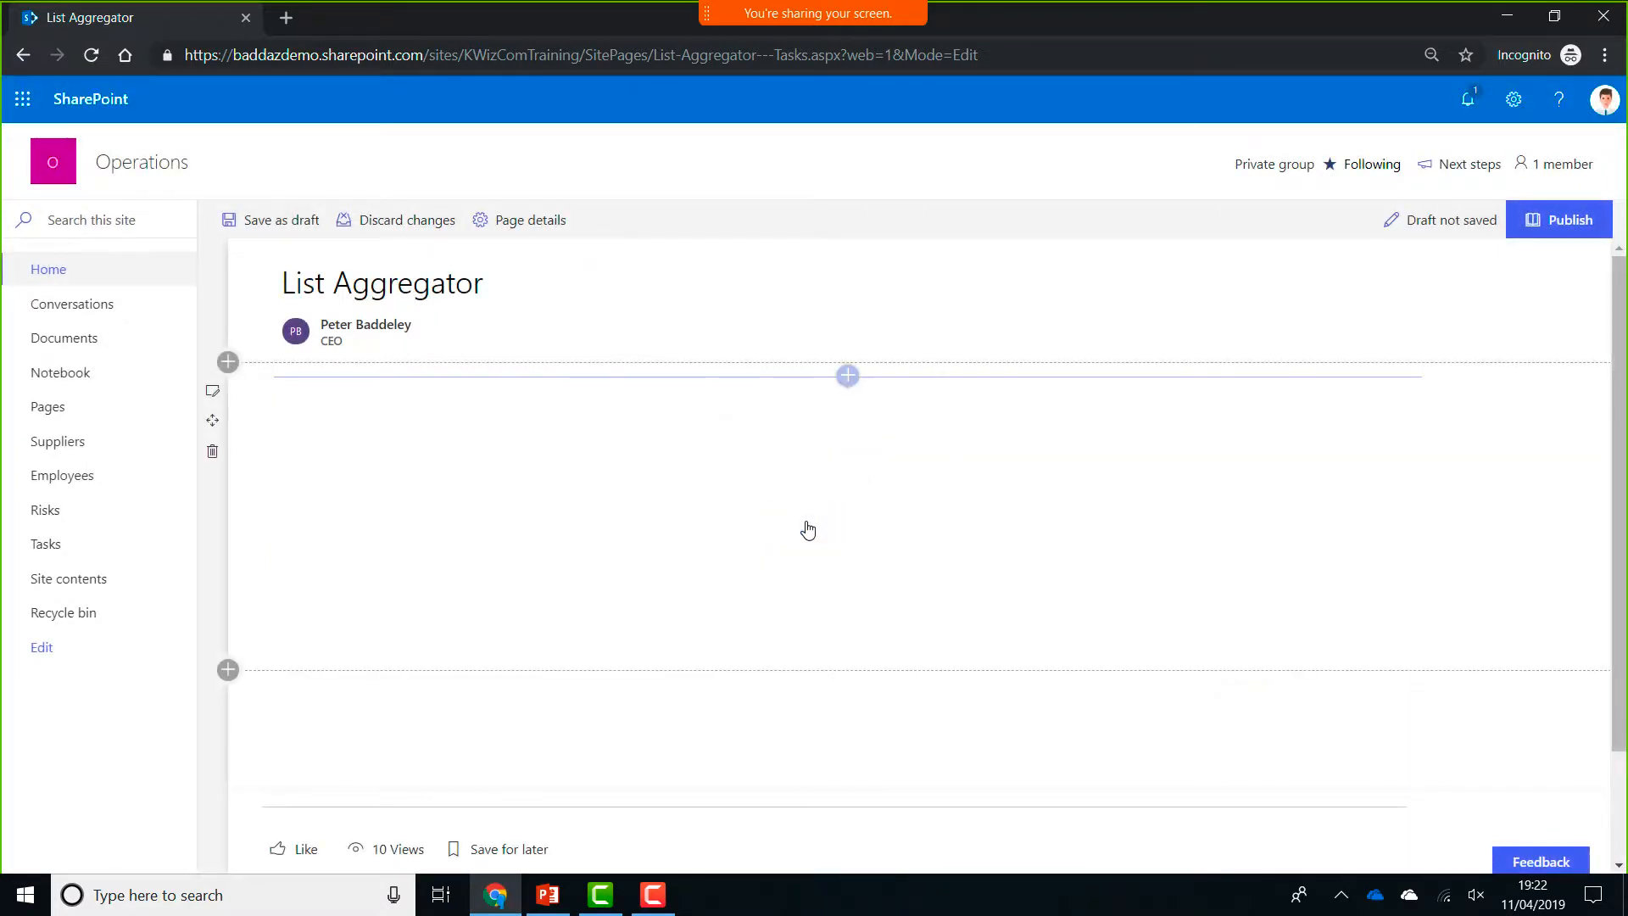
- Insert a List aggregator web part into the empty section and open its configuration
{"action": "left_click", "coordinate": [848, 376]}
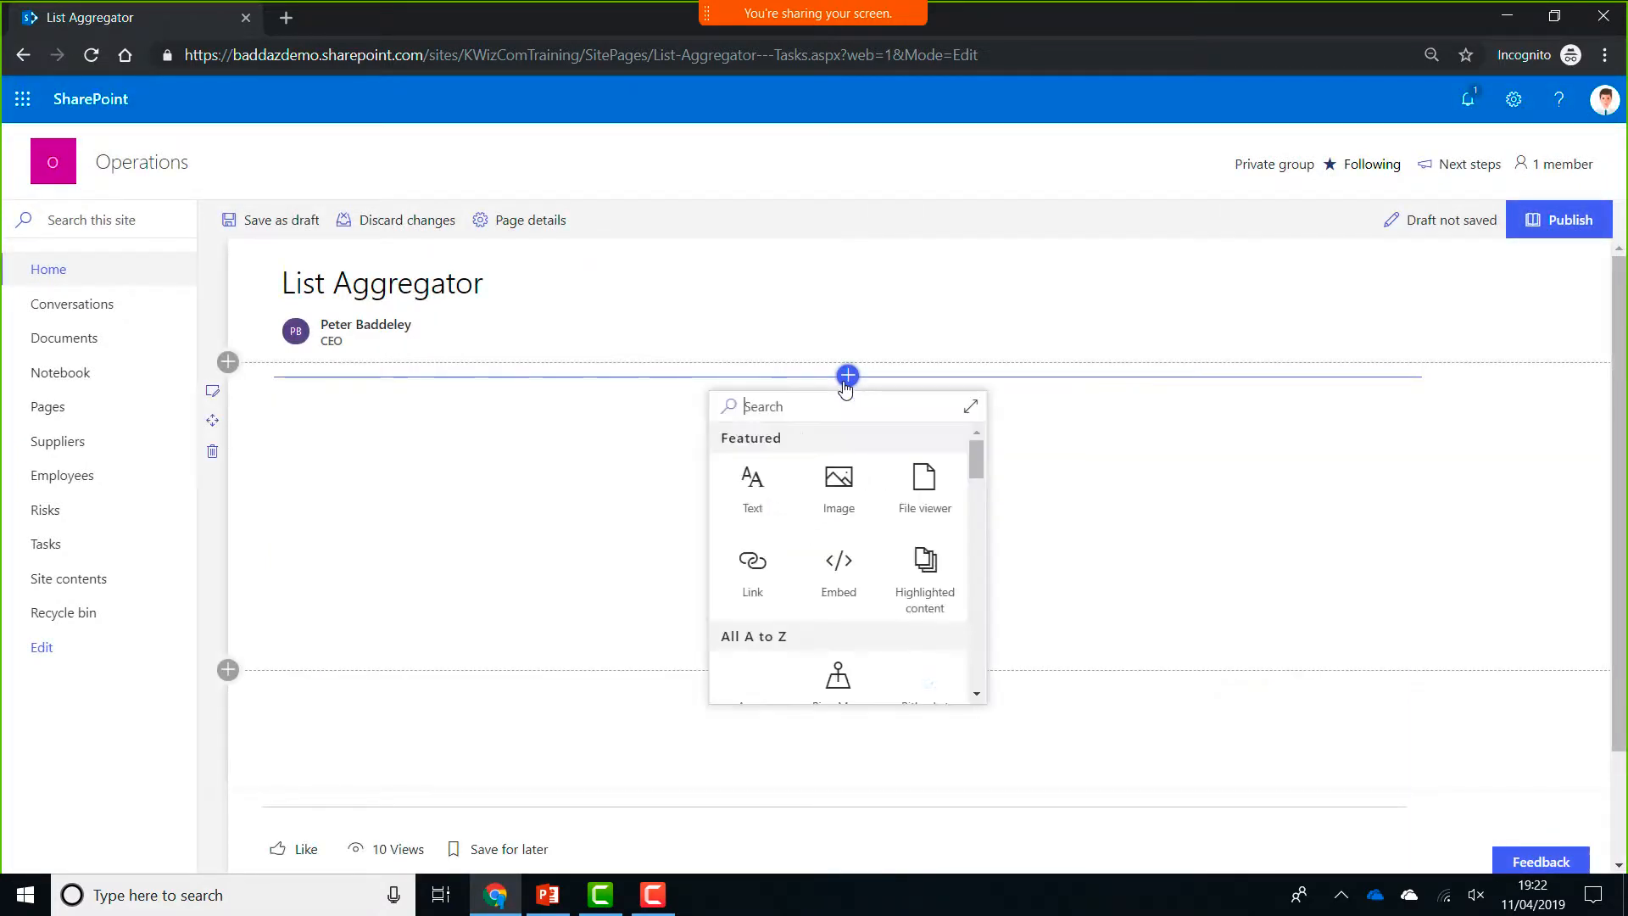
{"action": "scroll", "coordinate": [852, 493], "scroll_direction": "down", "scroll_amount": 5}
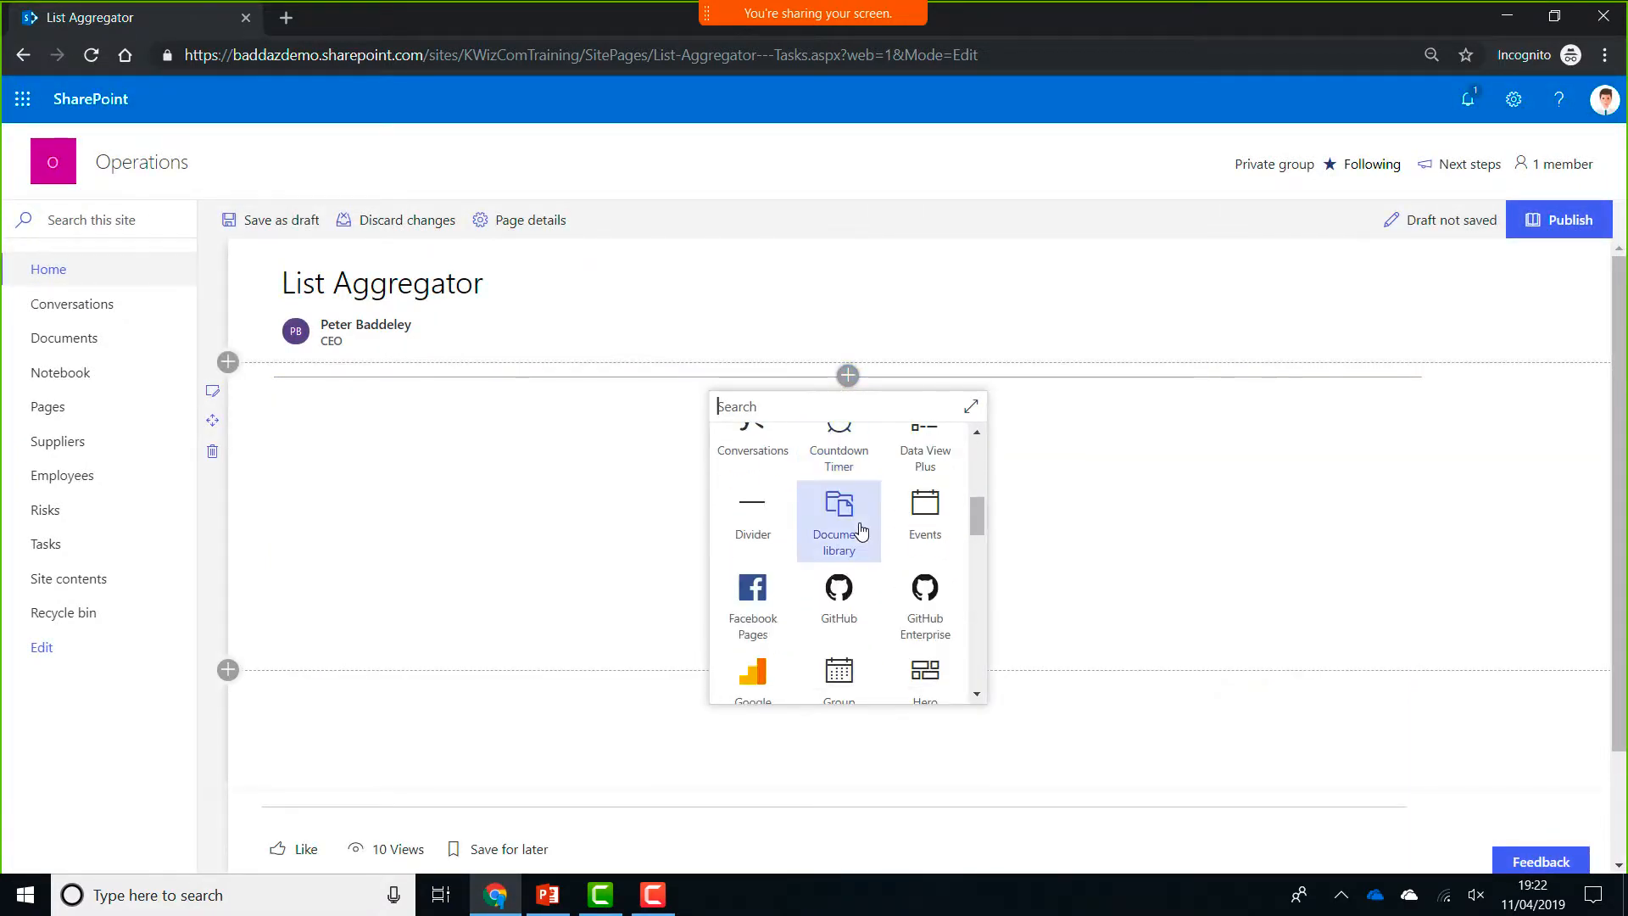
{"action": "scroll", "coordinate": [861, 531], "scroll_direction": "down", "scroll_amount": 3}
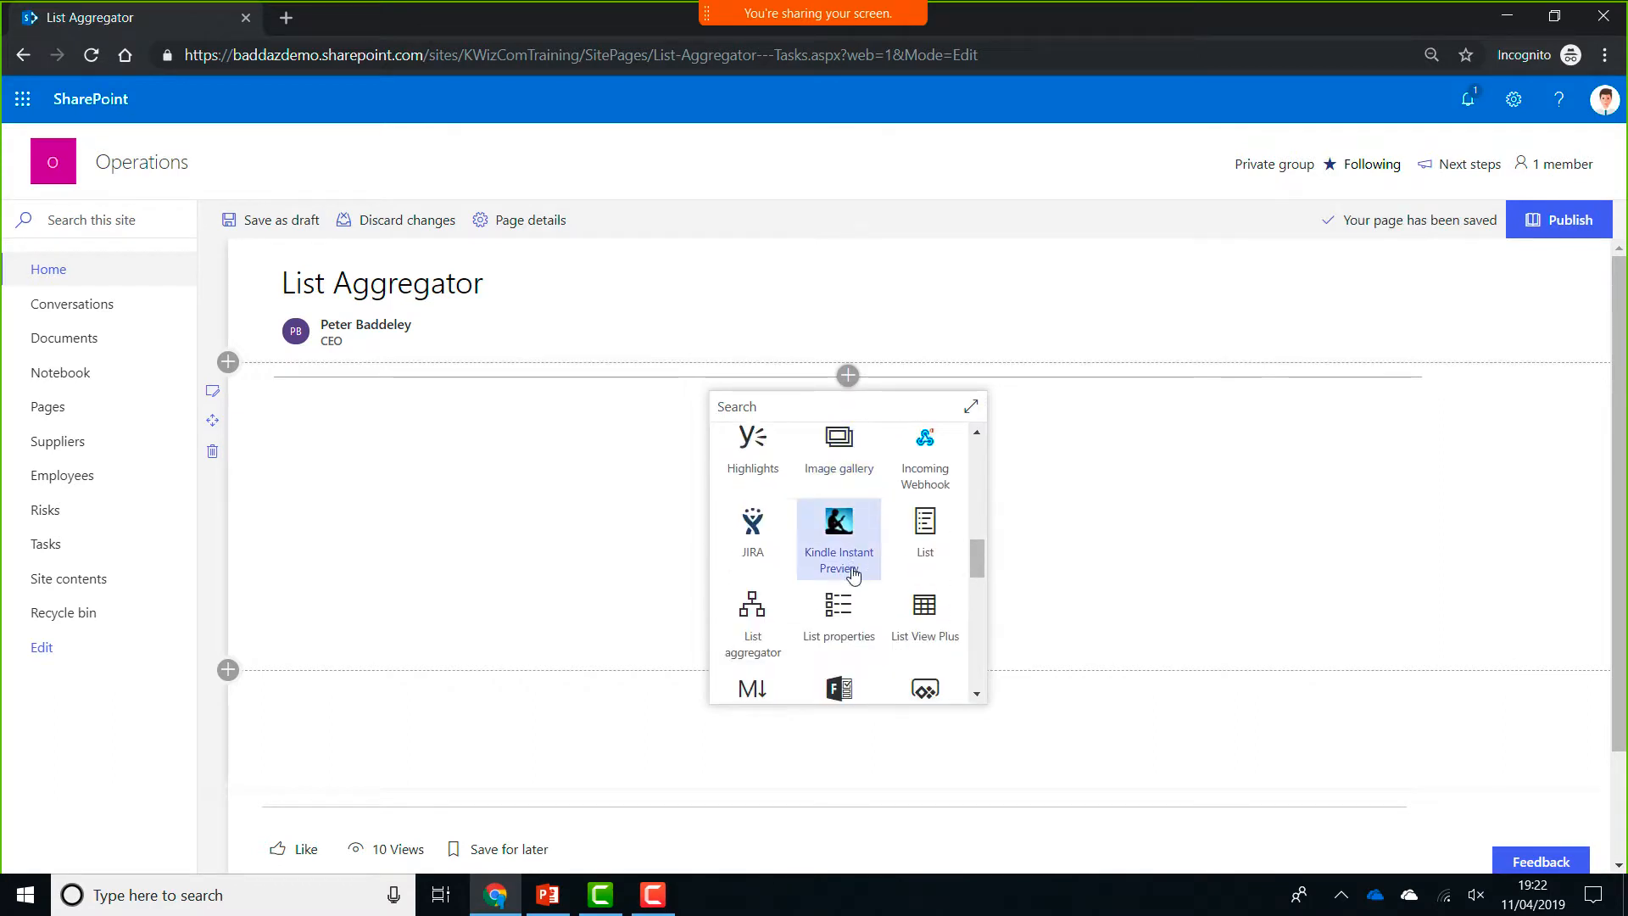
{"action": "left_click", "coordinate": [771, 626]}
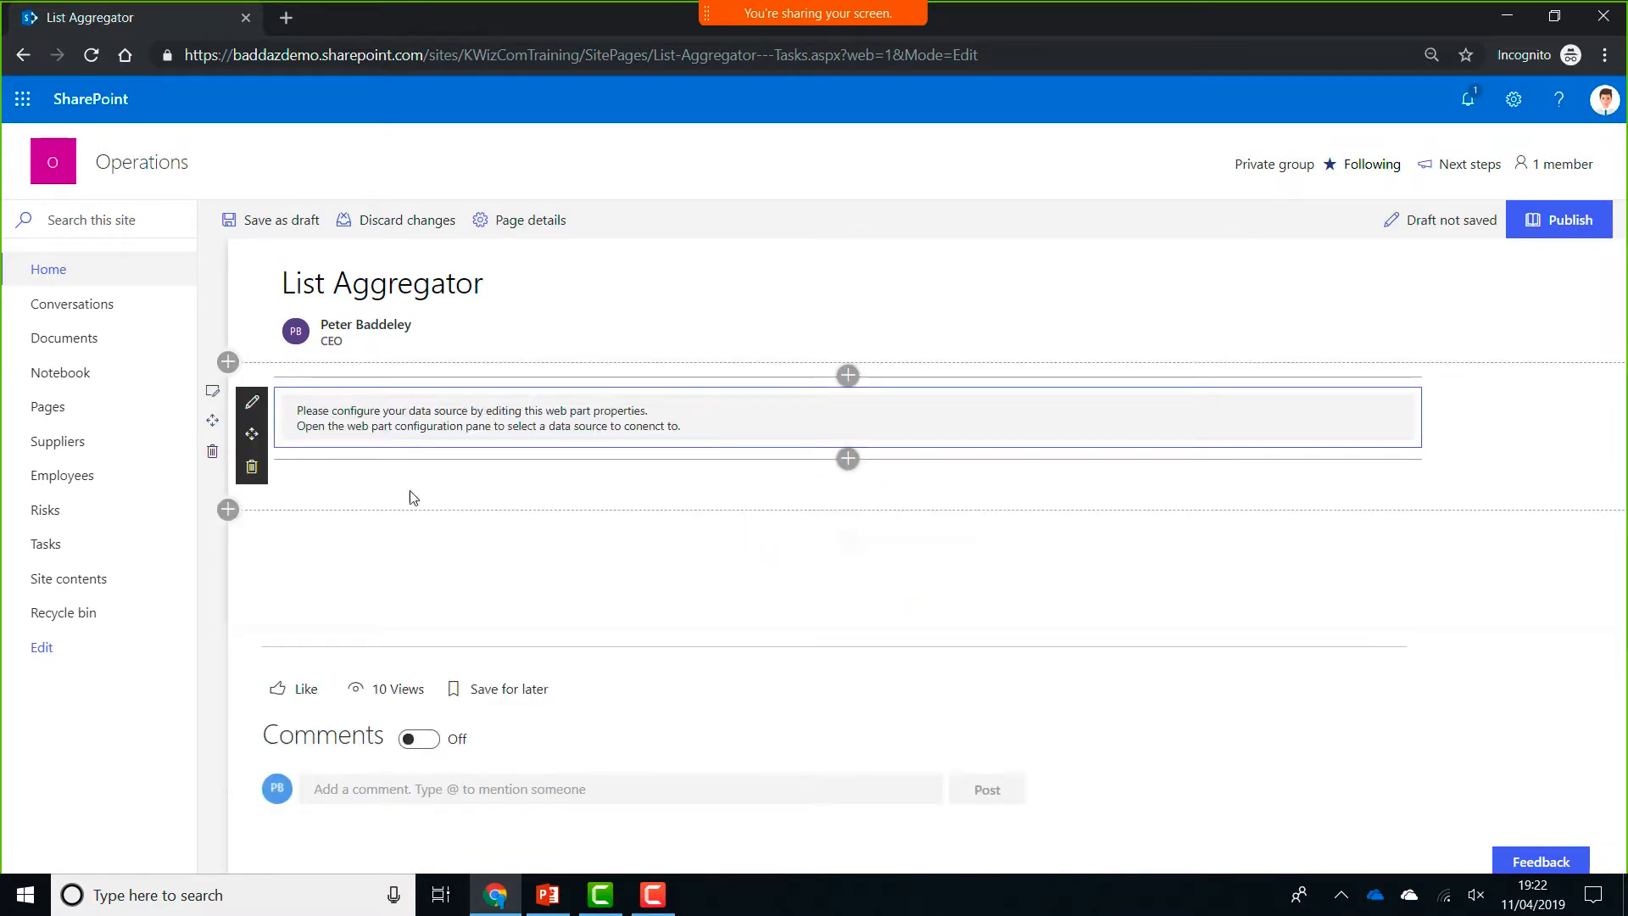
{"action": "left_click", "coordinate": [252, 401]}
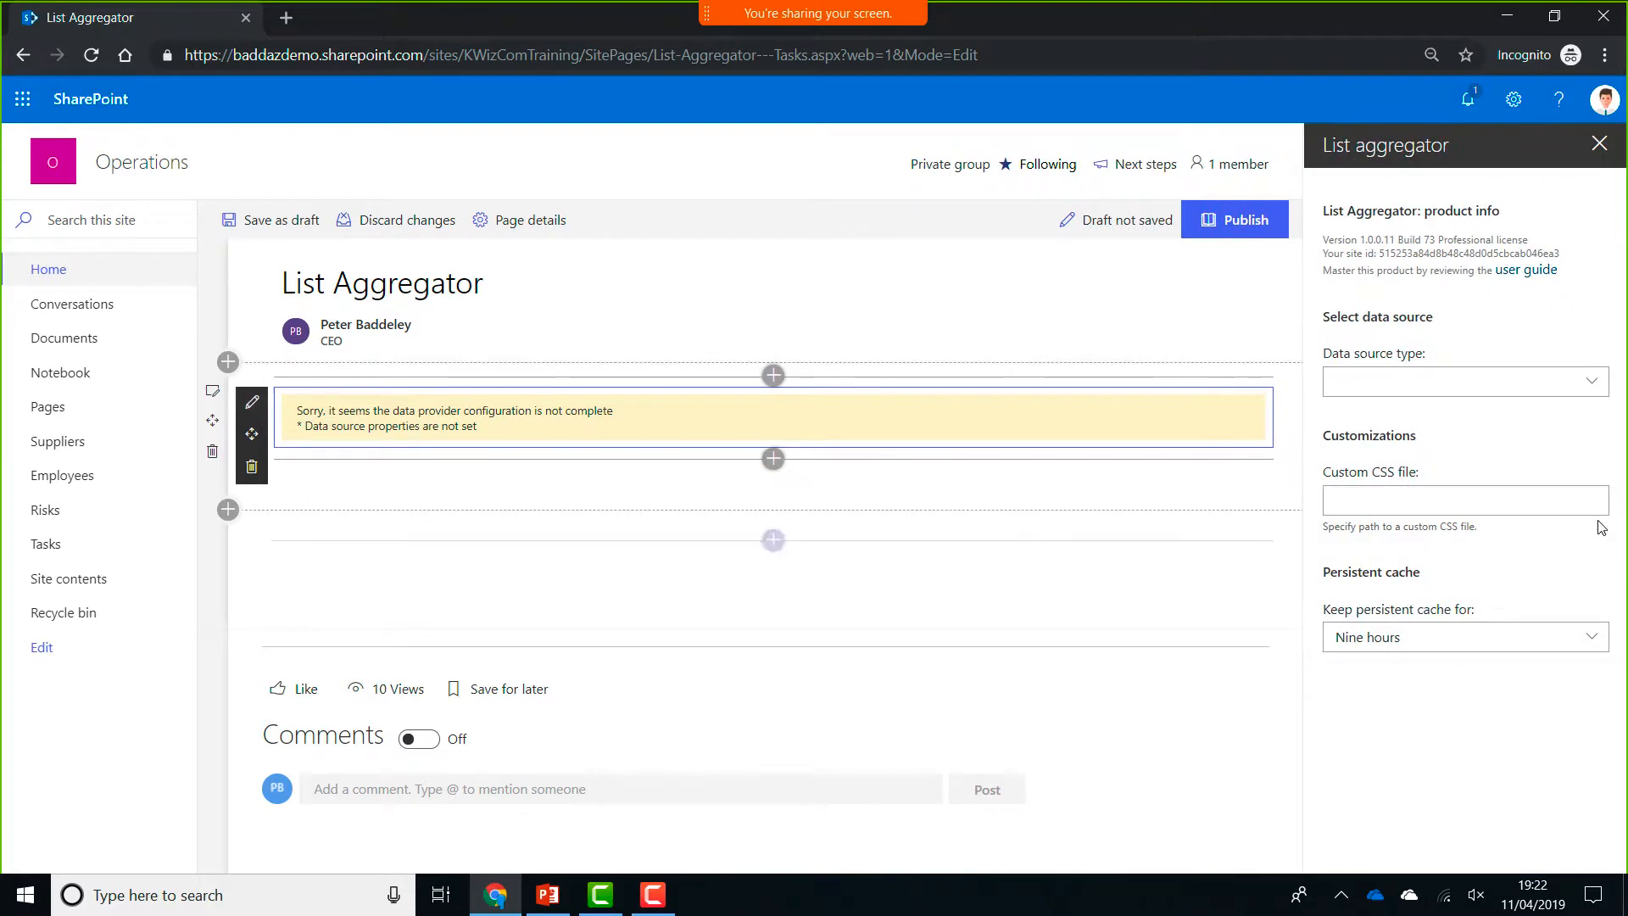
- Set the data source type to SharePoint List Aggregator and choose the Tasks list as the query definition
{"action": "left_click", "coordinate": [1583, 384]}
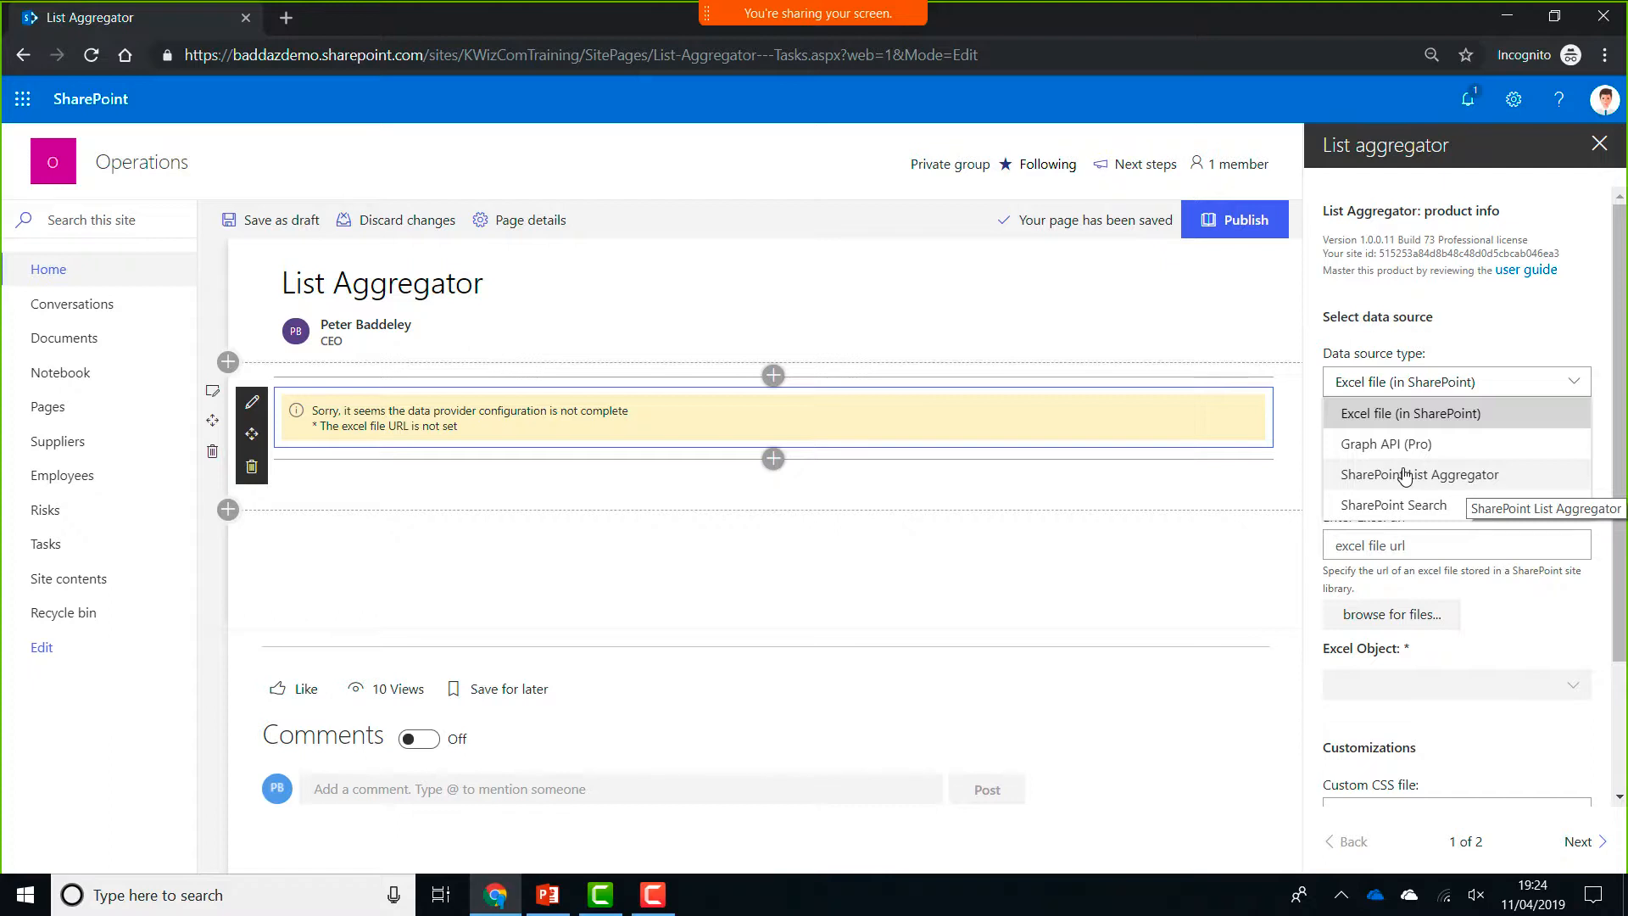
{"action": "left_click", "coordinate": [1433, 475]}
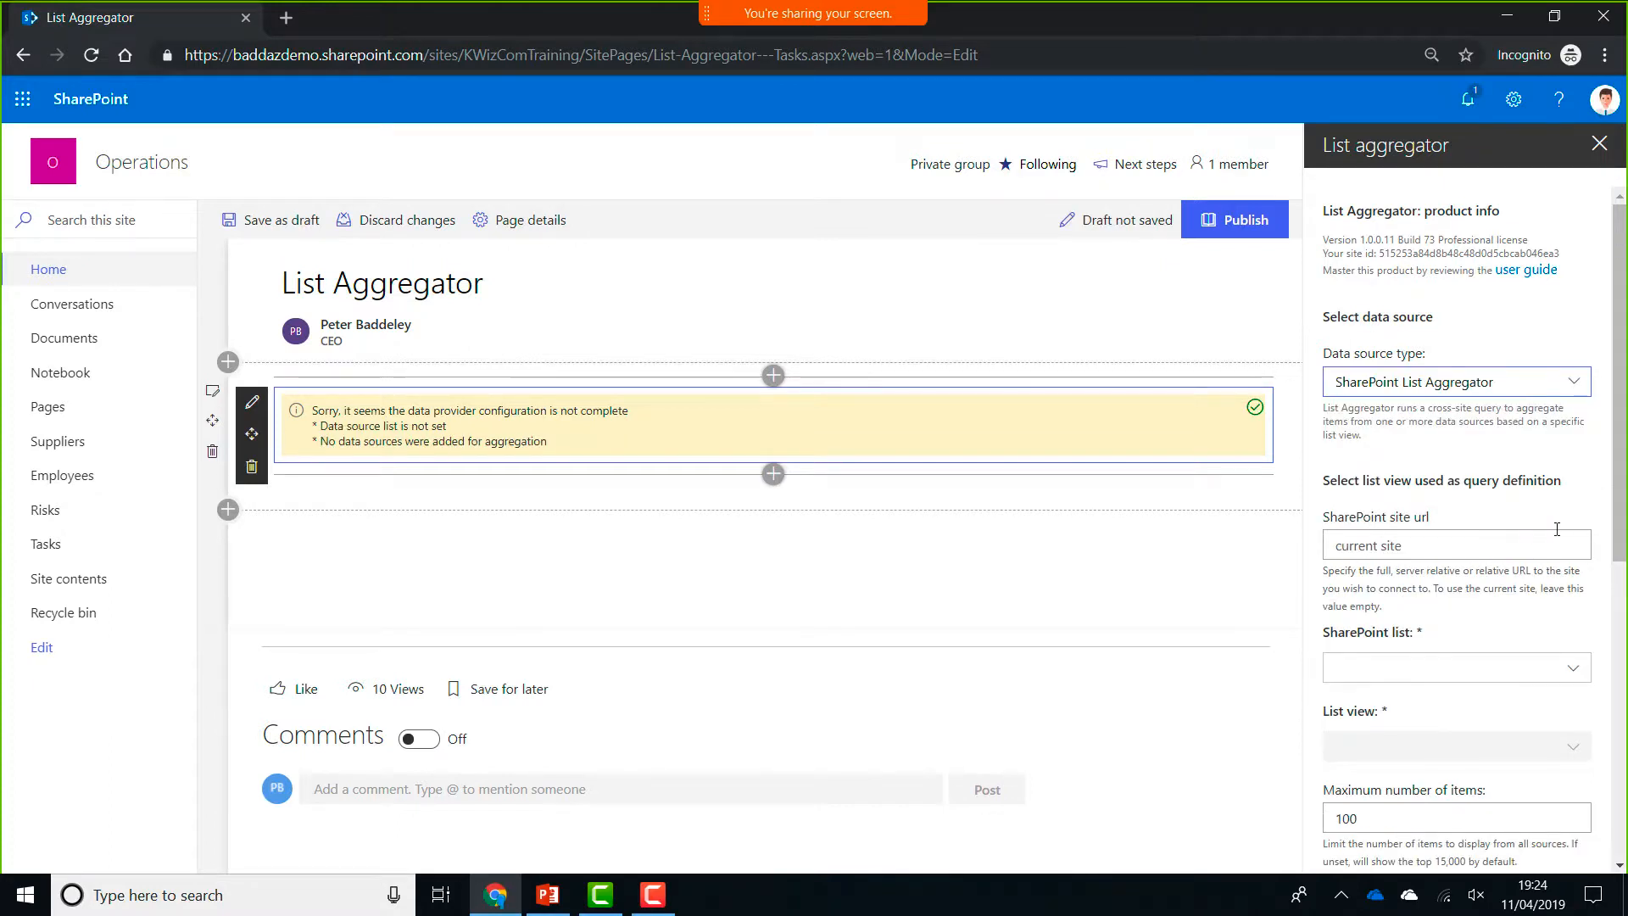
{"action": "left_click_drag", "start_coordinate": [1623, 516], "coordinate": [1625, 601]}
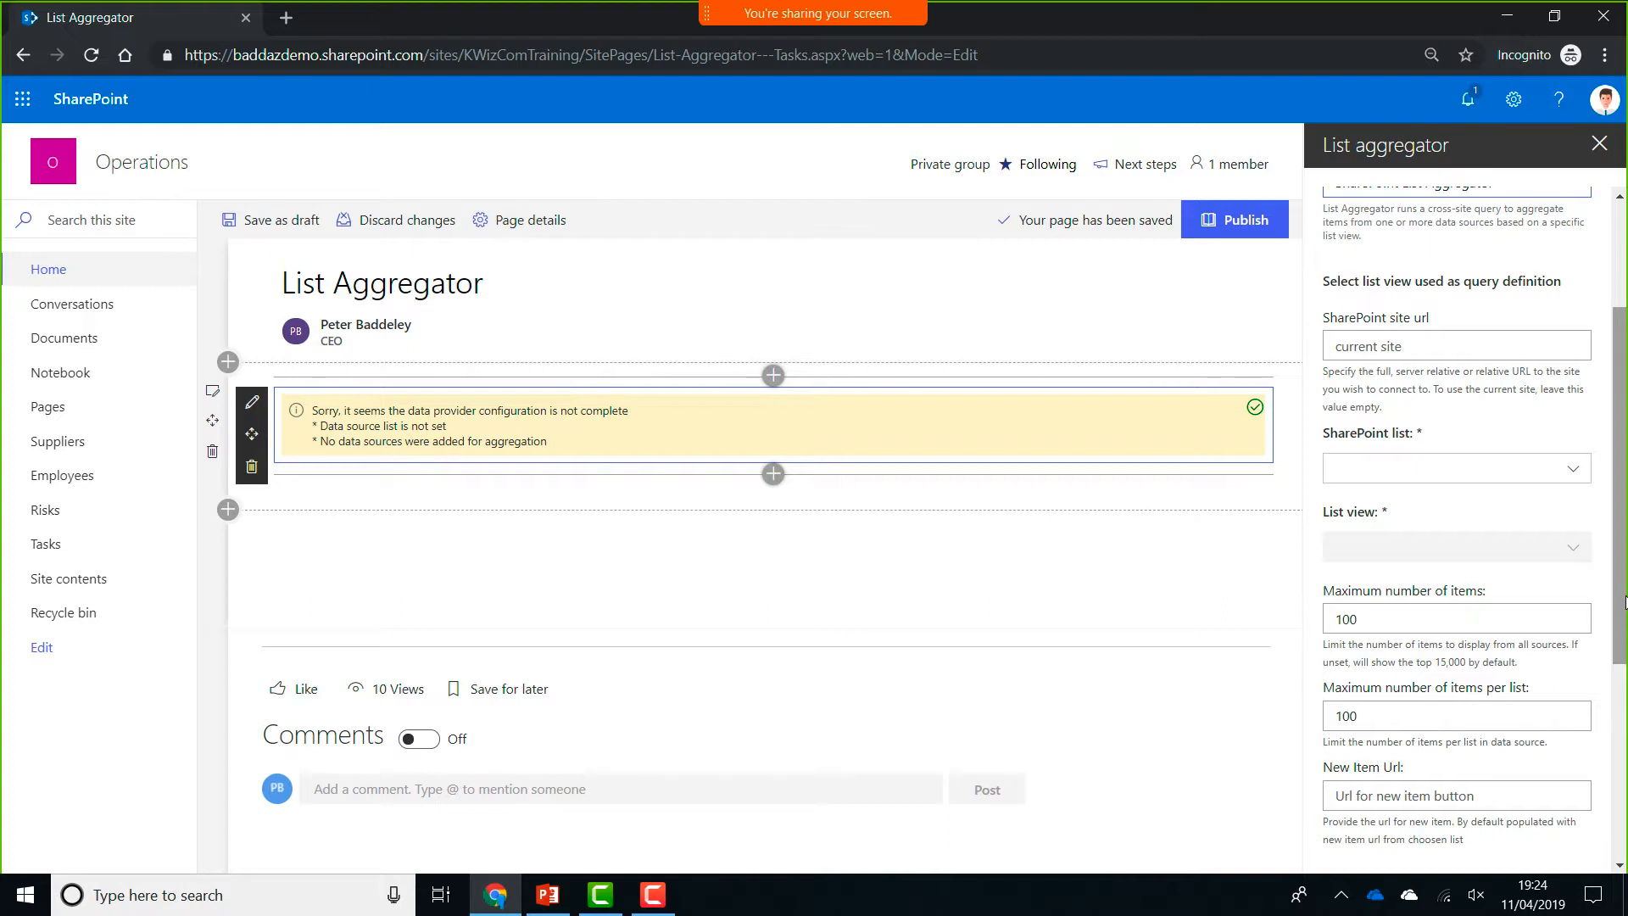
{"action": "left_click", "coordinate": [1575, 471]}
{"action": "scroll", "coordinate": [1582, 543], "scroll_direction": "down", "scroll_amount": 3}
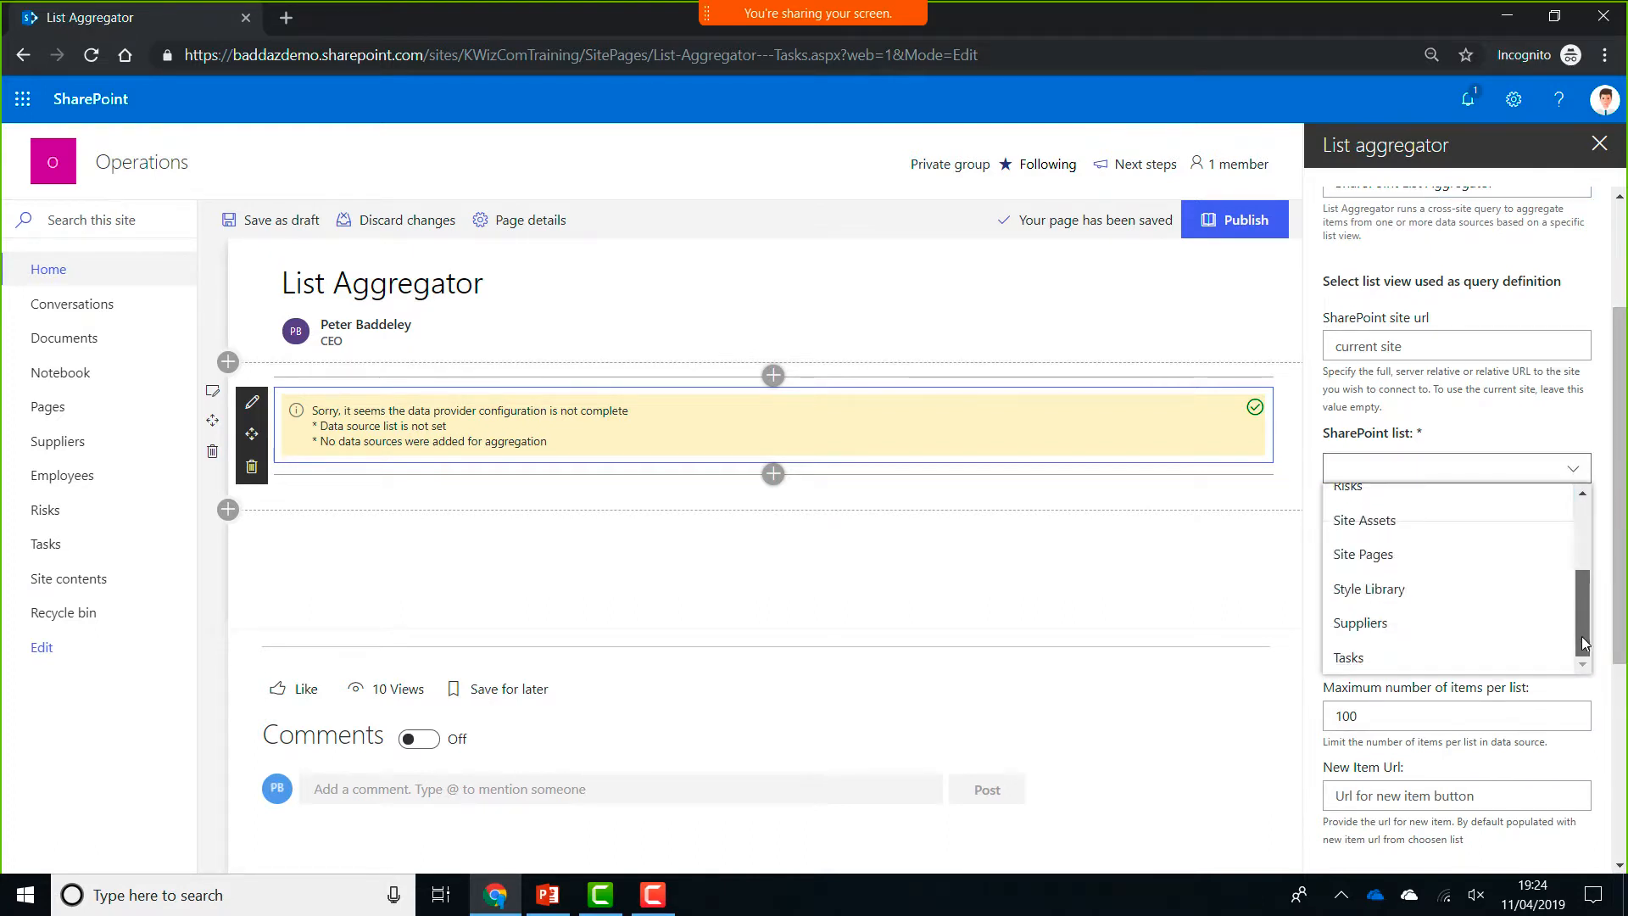
{"action": "left_click", "coordinate": [1460, 658]}
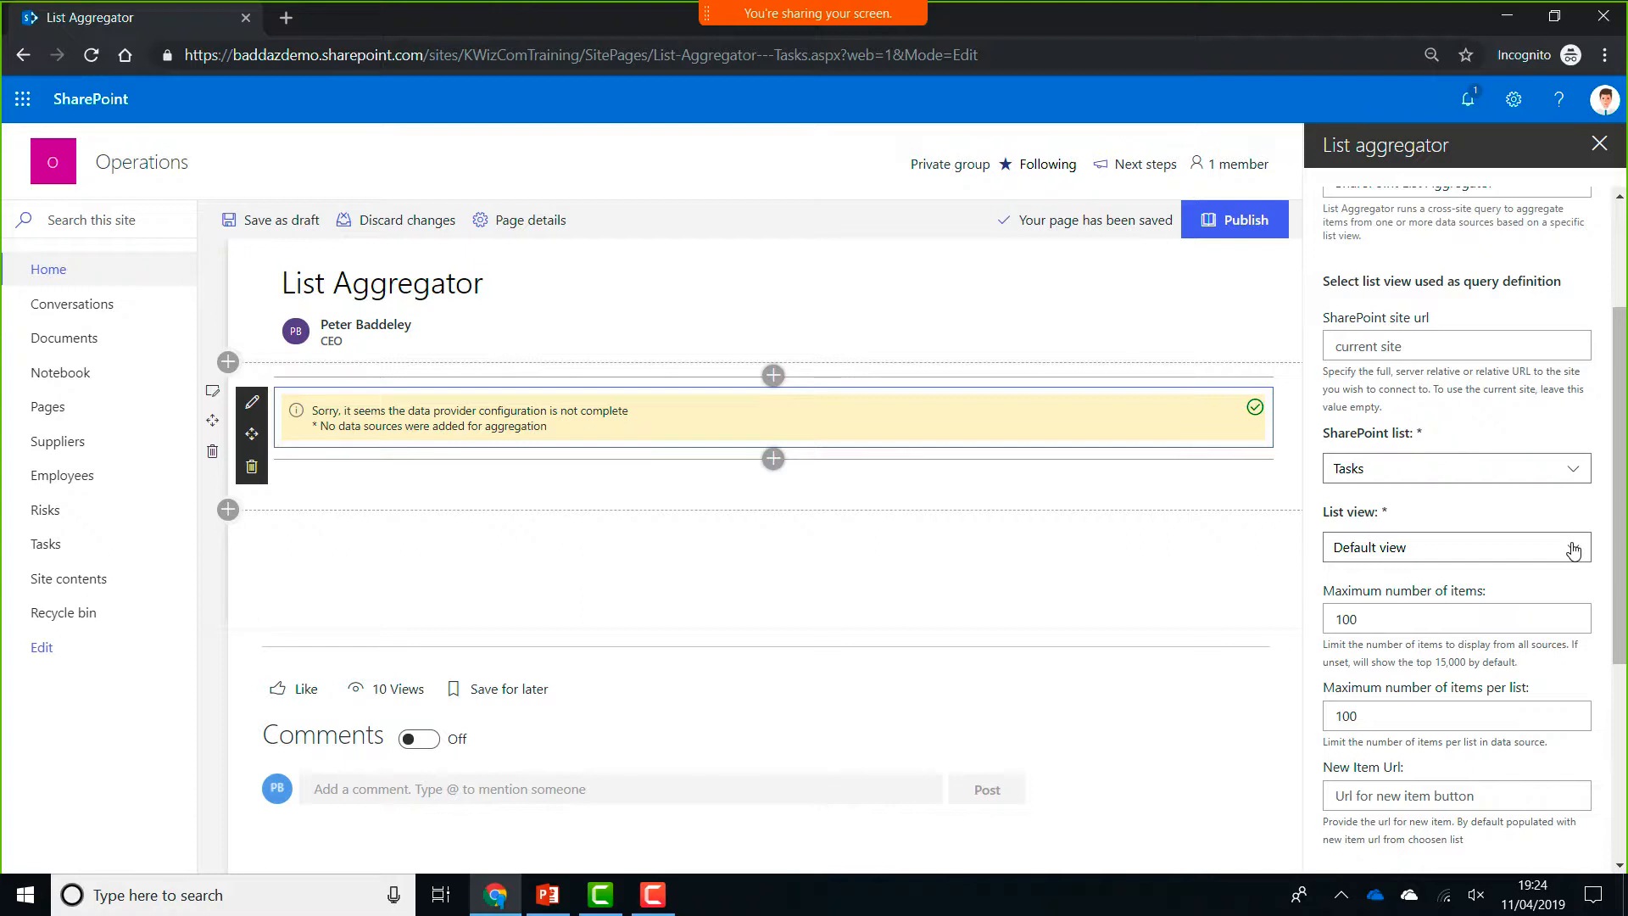
- Add a data source with the friendly name Tasks, keeping the aggregation scope on Entire site collection
{"action": "scroll", "coordinate": [1572, 552], "scroll_direction": "down", "scroll_amount": 3}
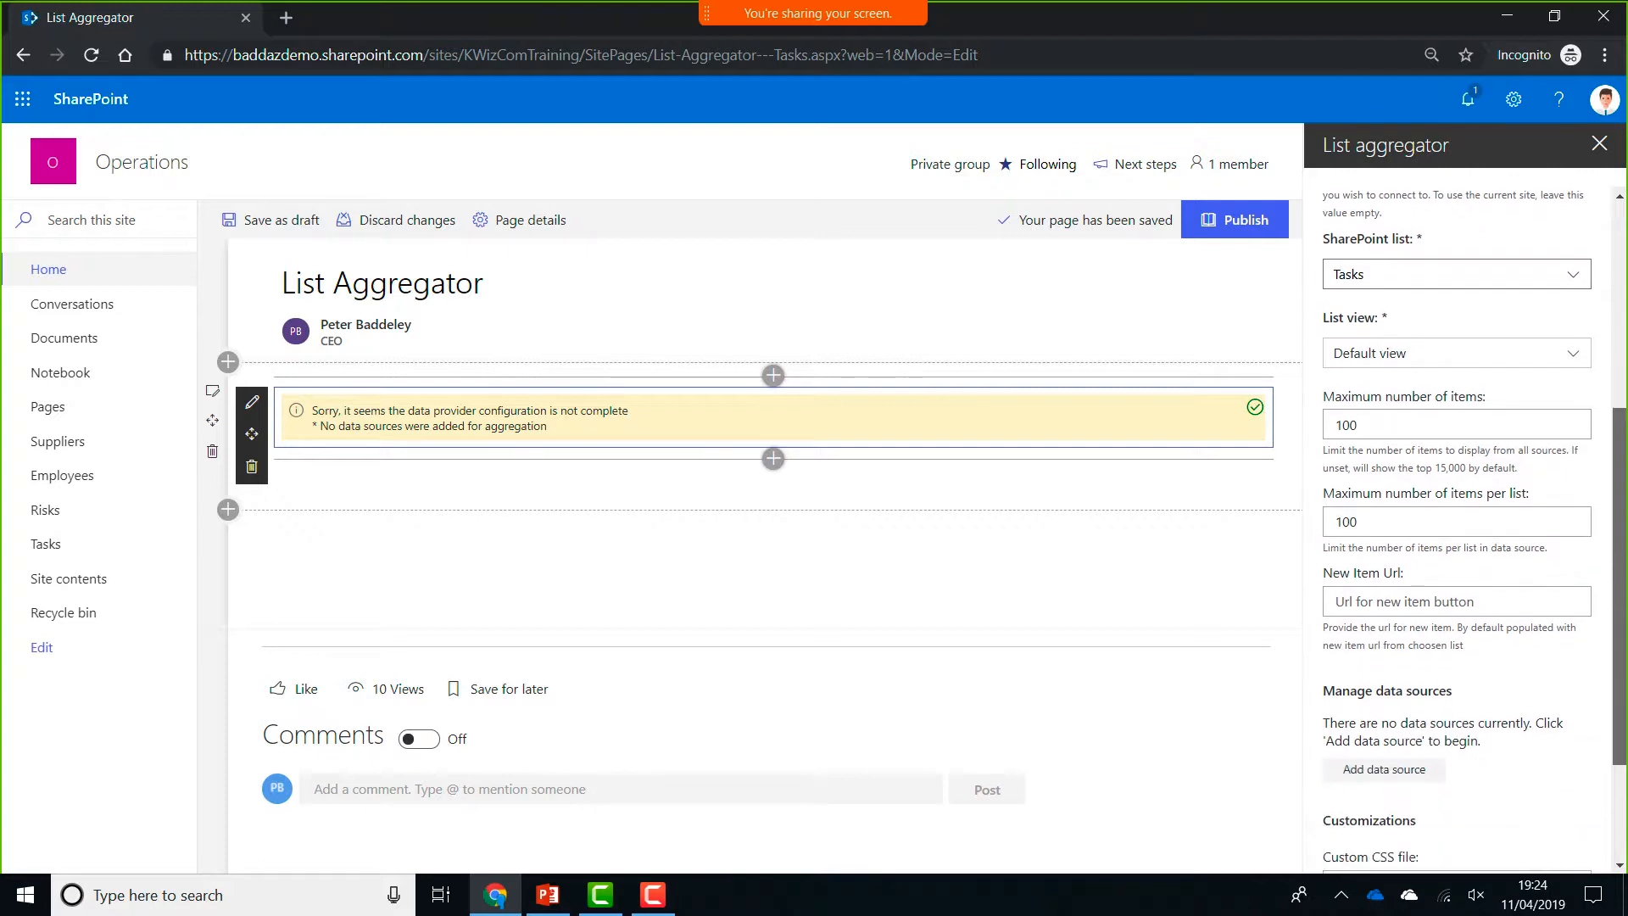
{"action": "scroll", "coordinate": [1396, 600], "scroll_direction": "down", "scroll_amount": 2}
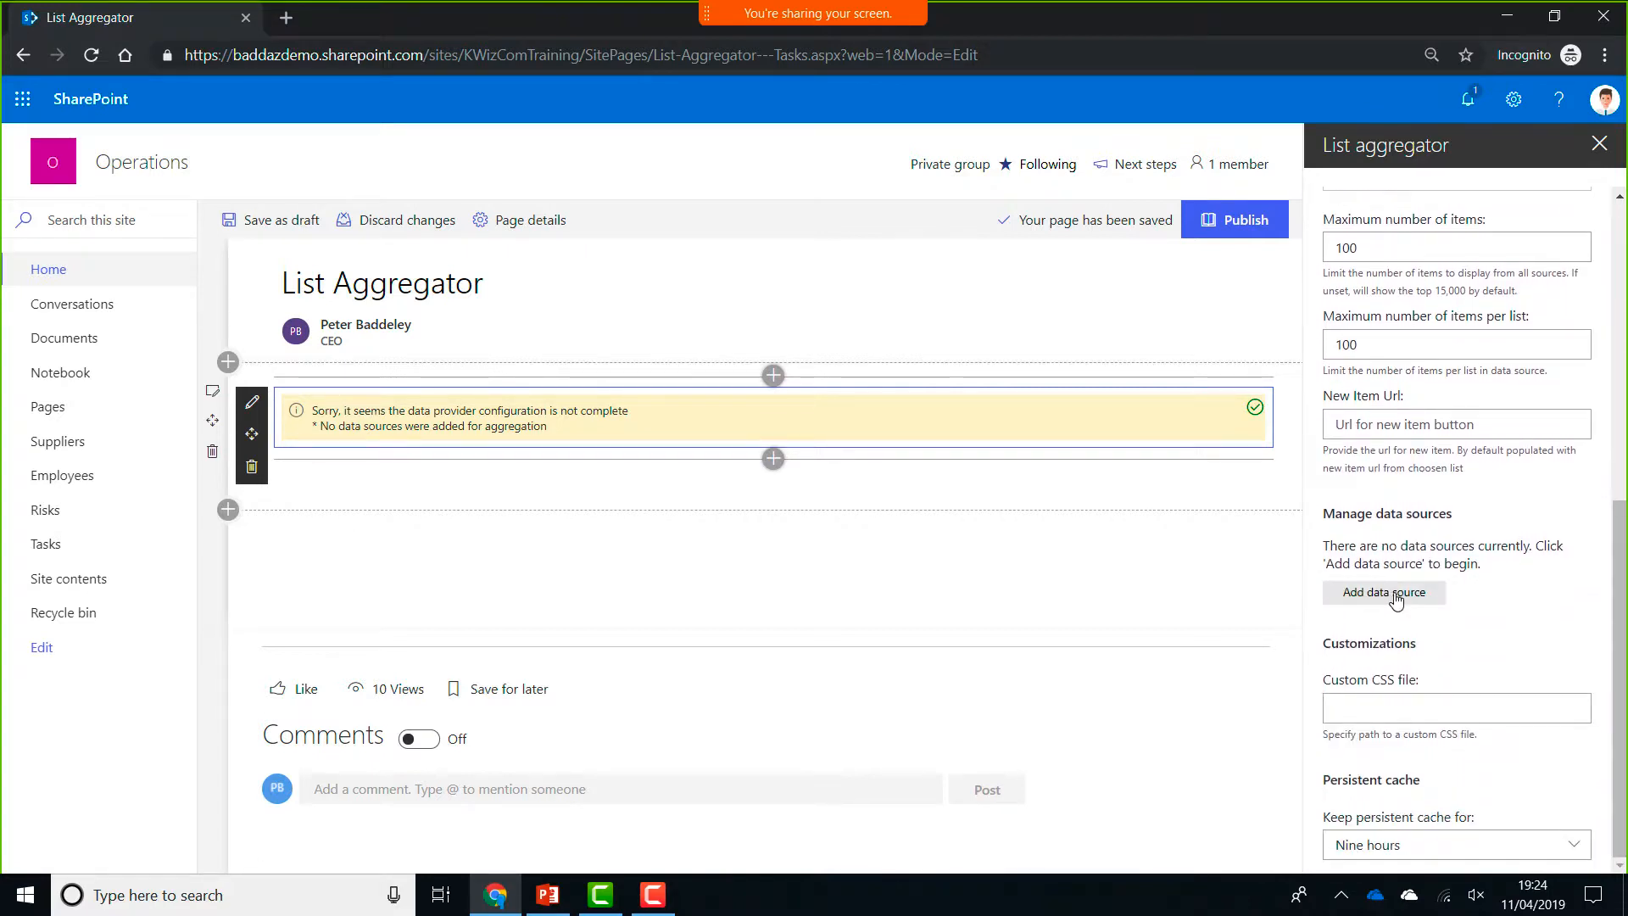
{"action": "left_click", "coordinate": [1395, 594]}
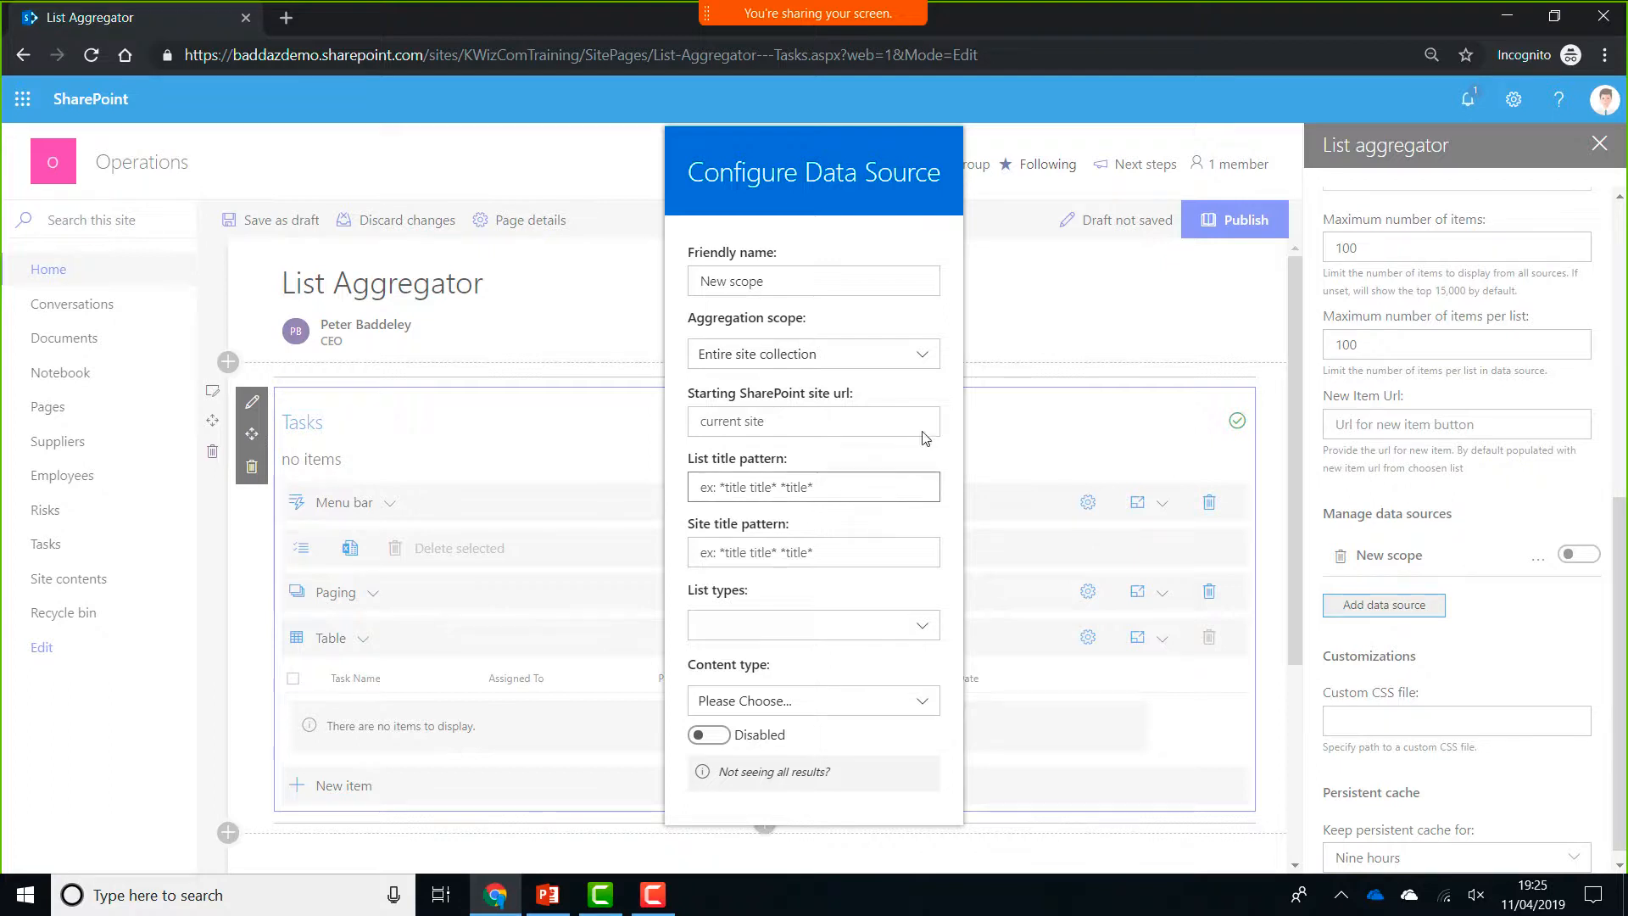
{"action": "left_click_drag", "start_coordinate": [847, 282], "coordinate": [612, 251]}
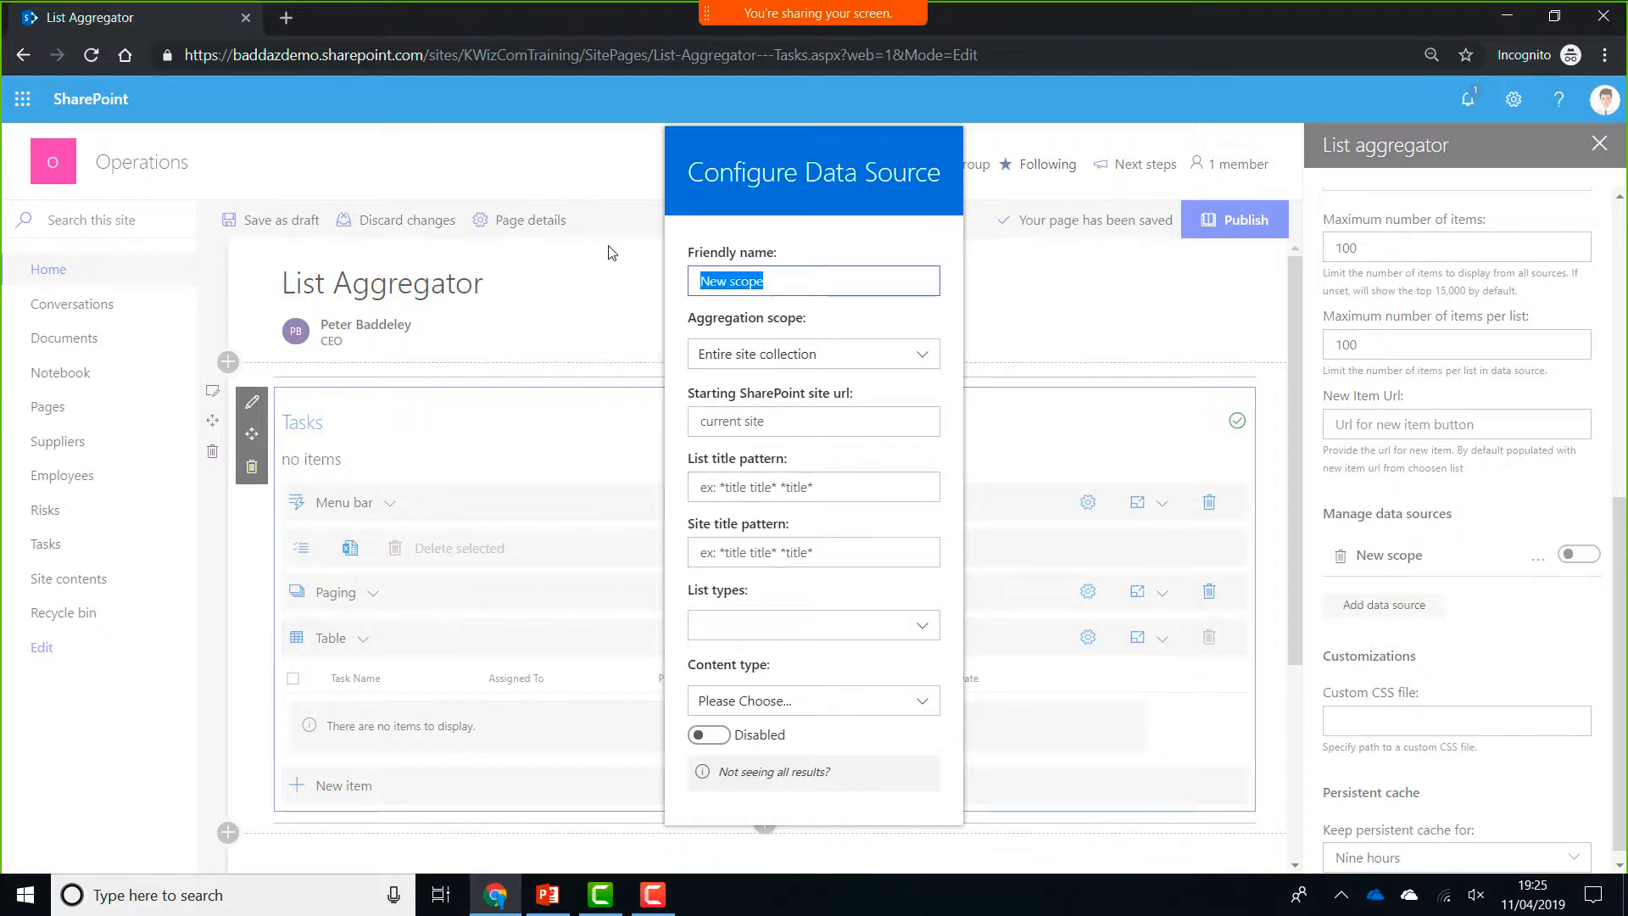
{"action": "type", "text": "Tasks"}
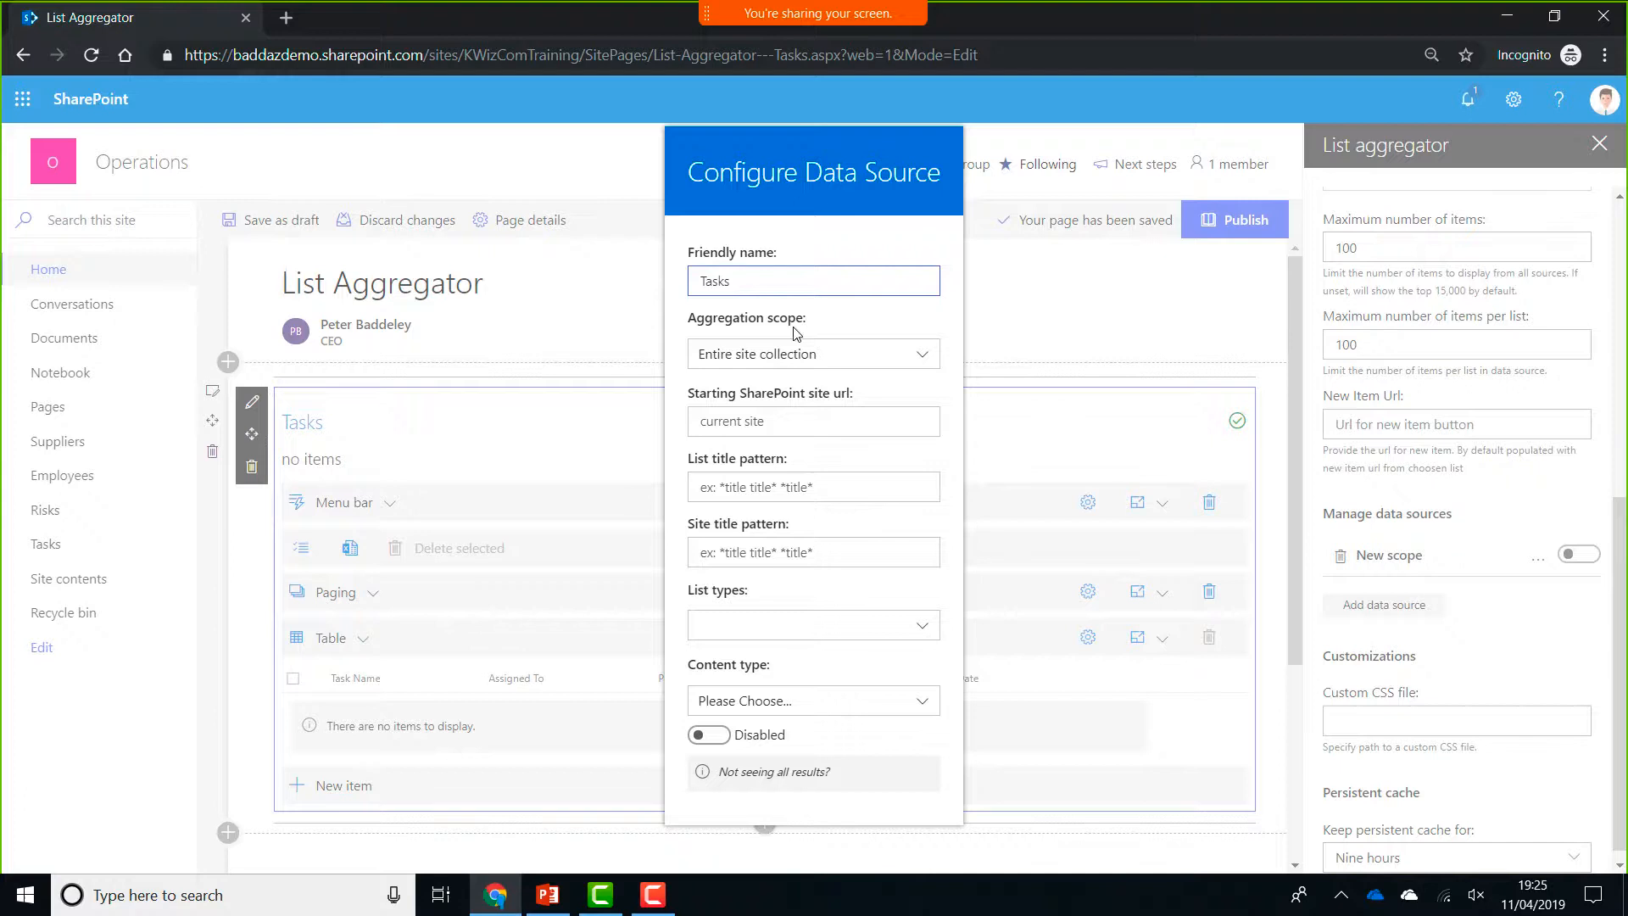
{"action": "left_click", "coordinate": [873, 362]}
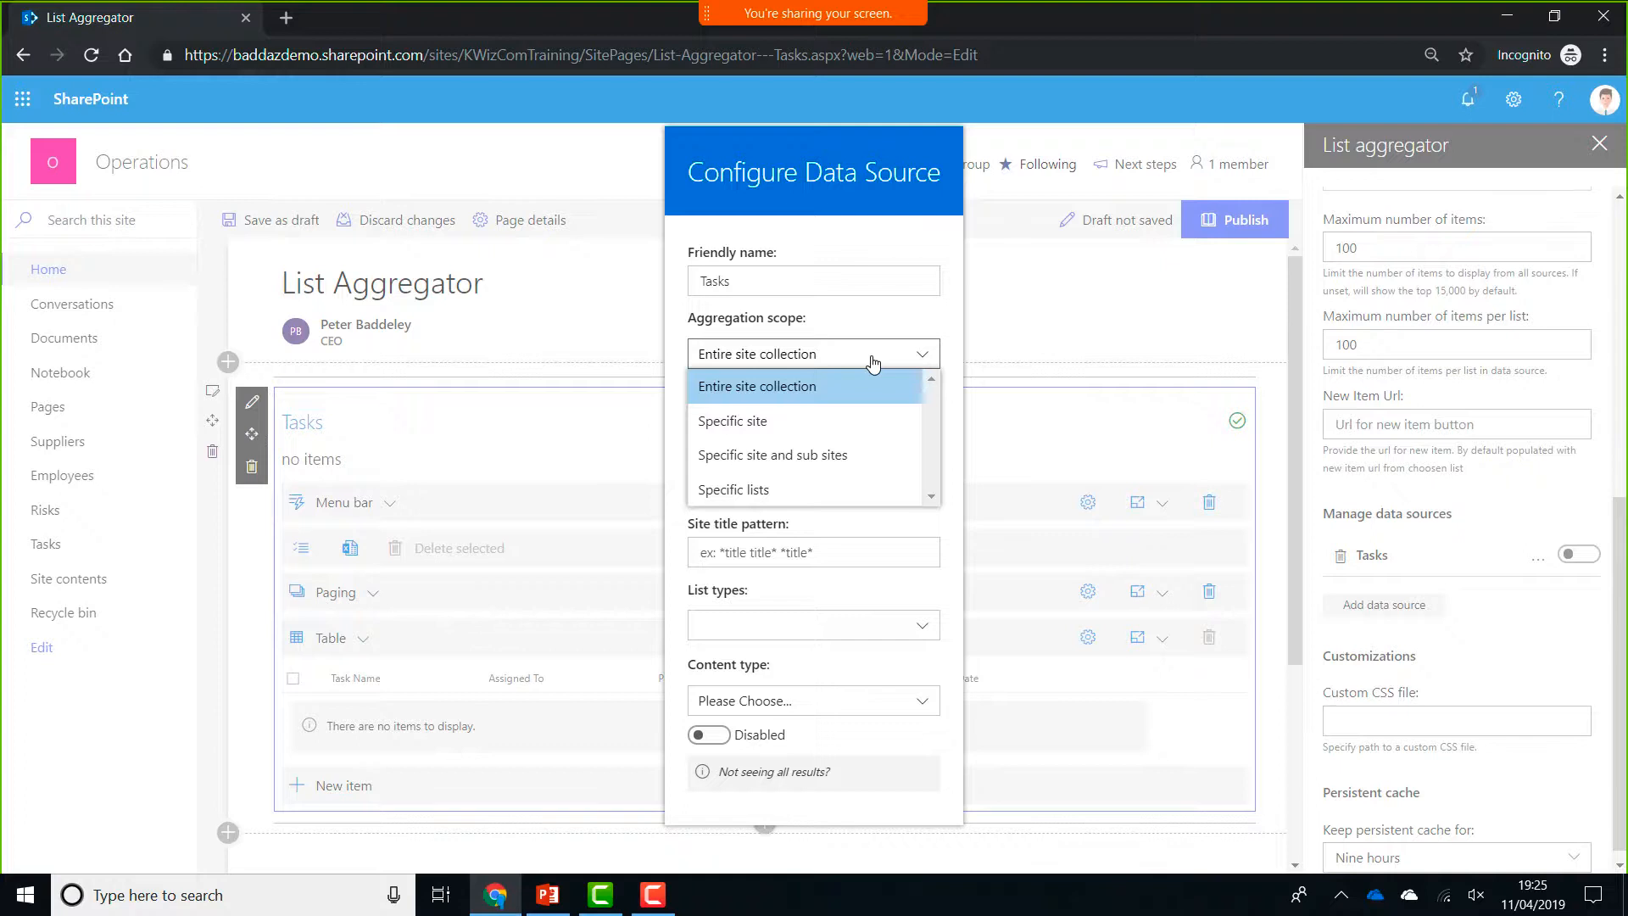
{"action": "left_click", "coordinate": [915, 323]}
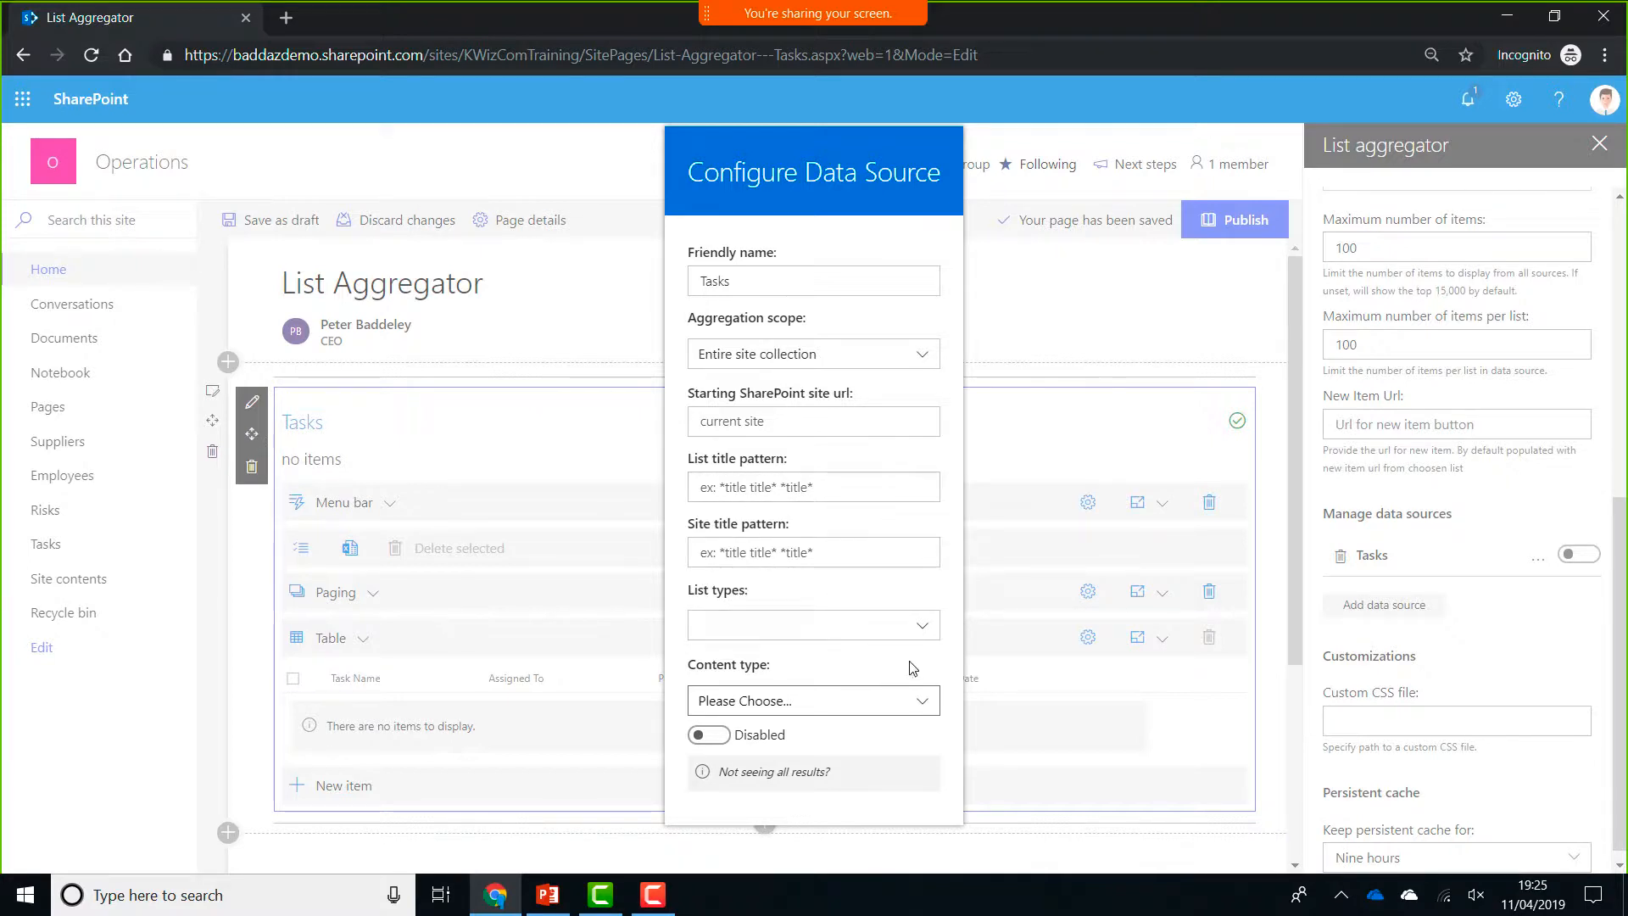
- Restrict the data source's list types to Tasks, enable the data source and close its configuration dialog
{"action": "left_click", "coordinate": [902, 629]}
{"action": "left_click_drag", "start_coordinate": [936, 681], "coordinate": [924, 791]}
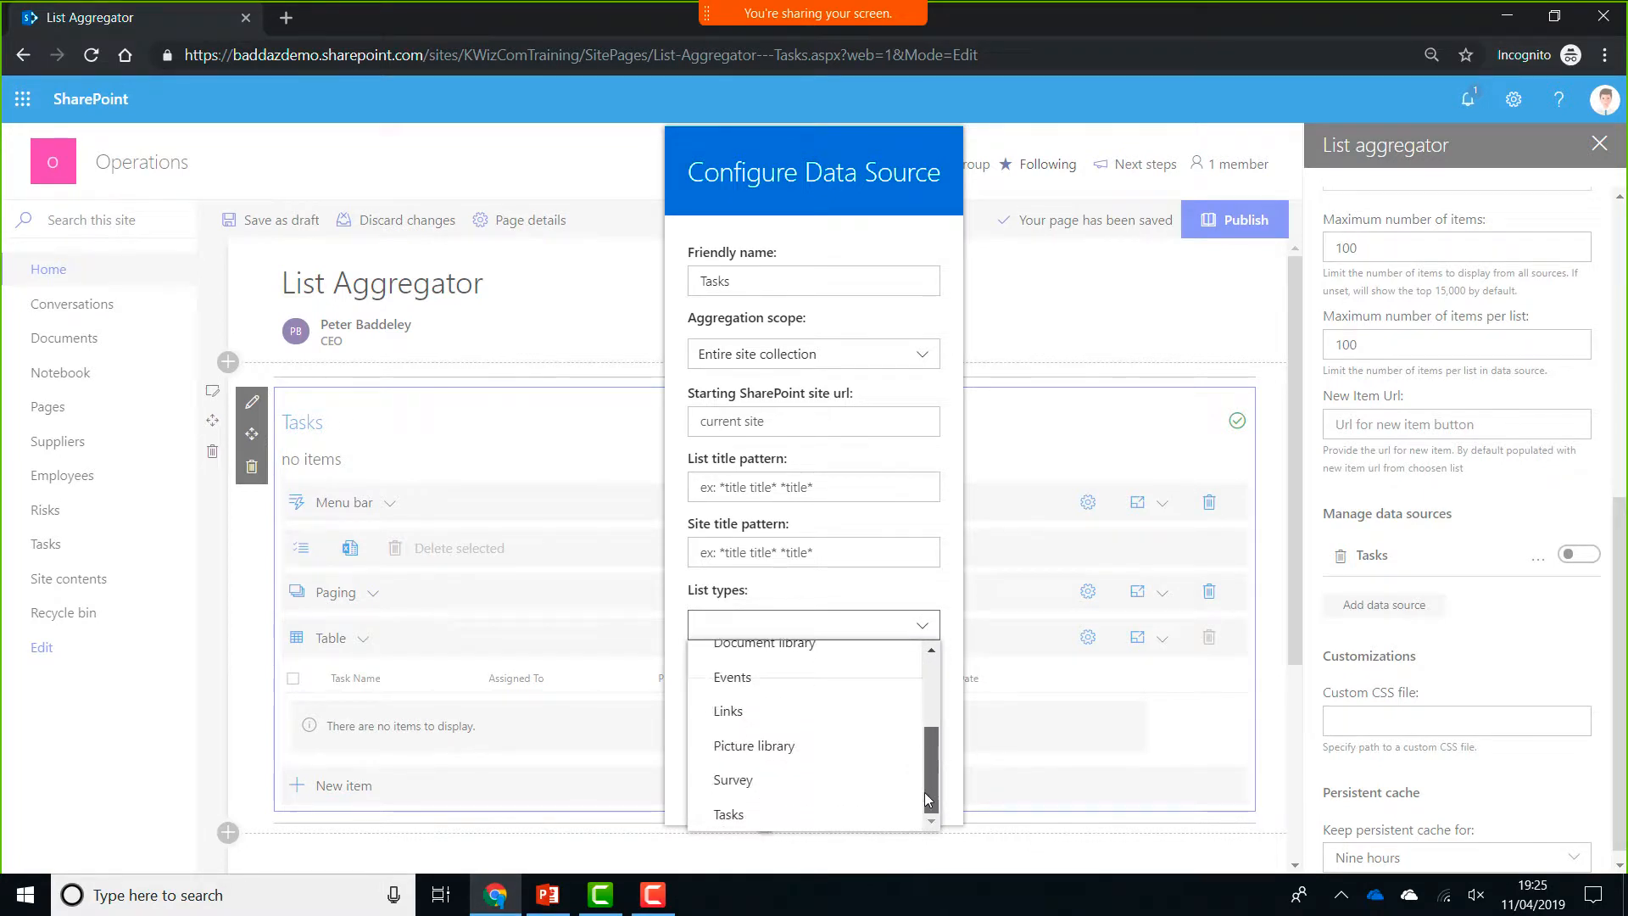
{"action": "left_click", "coordinate": [734, 816]}
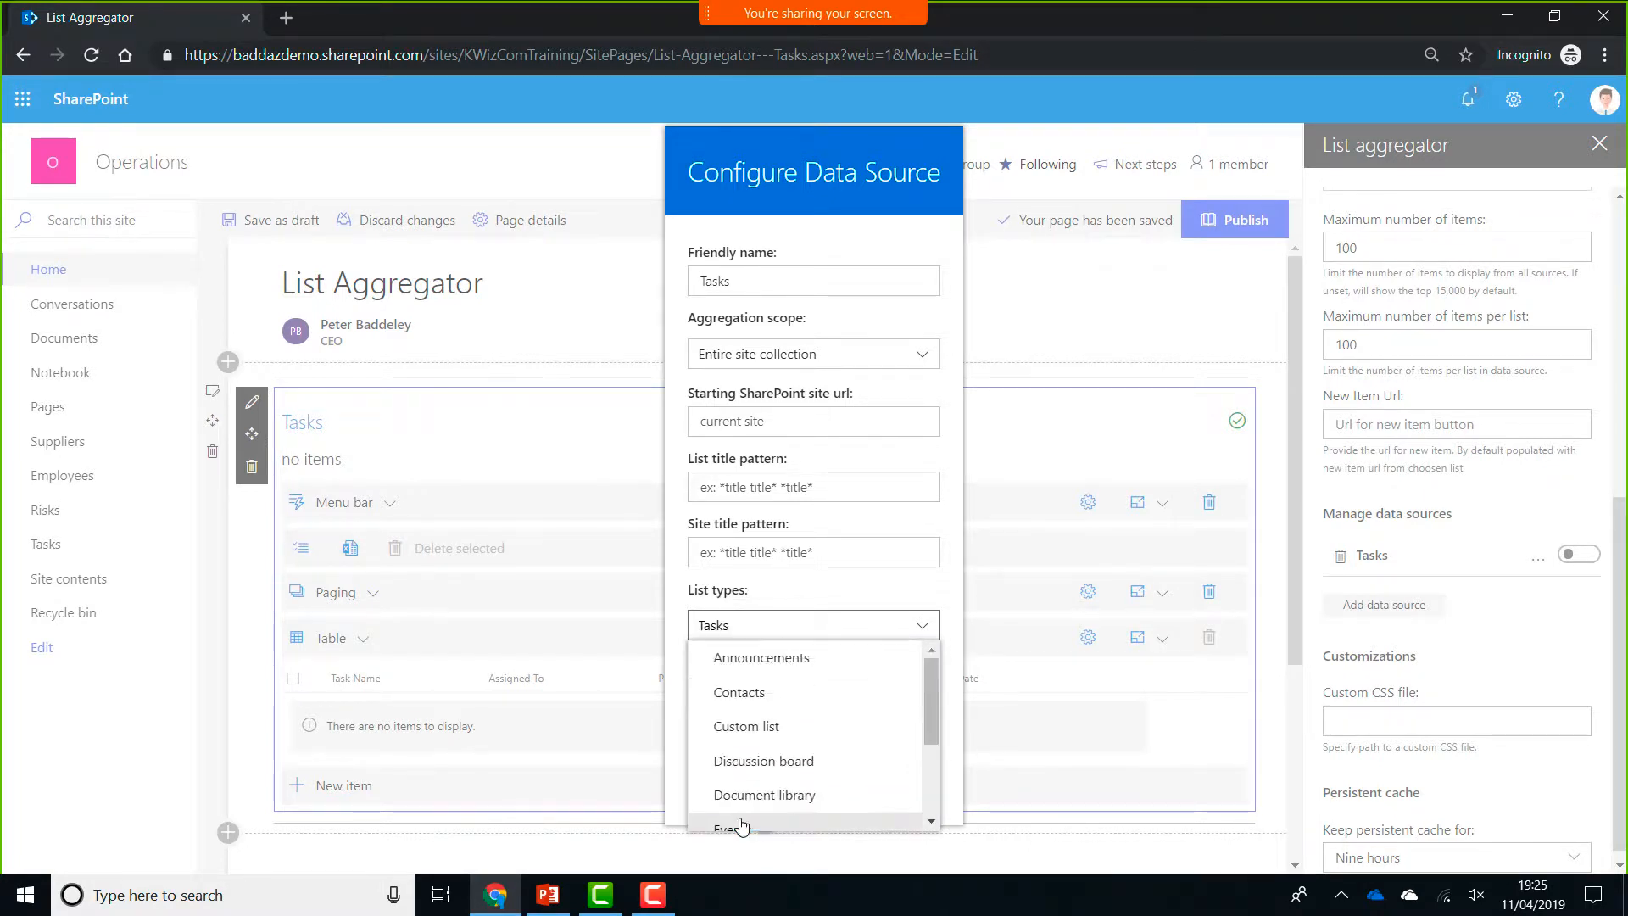
{"action": "left_click", "coordinate": [927, 593]}
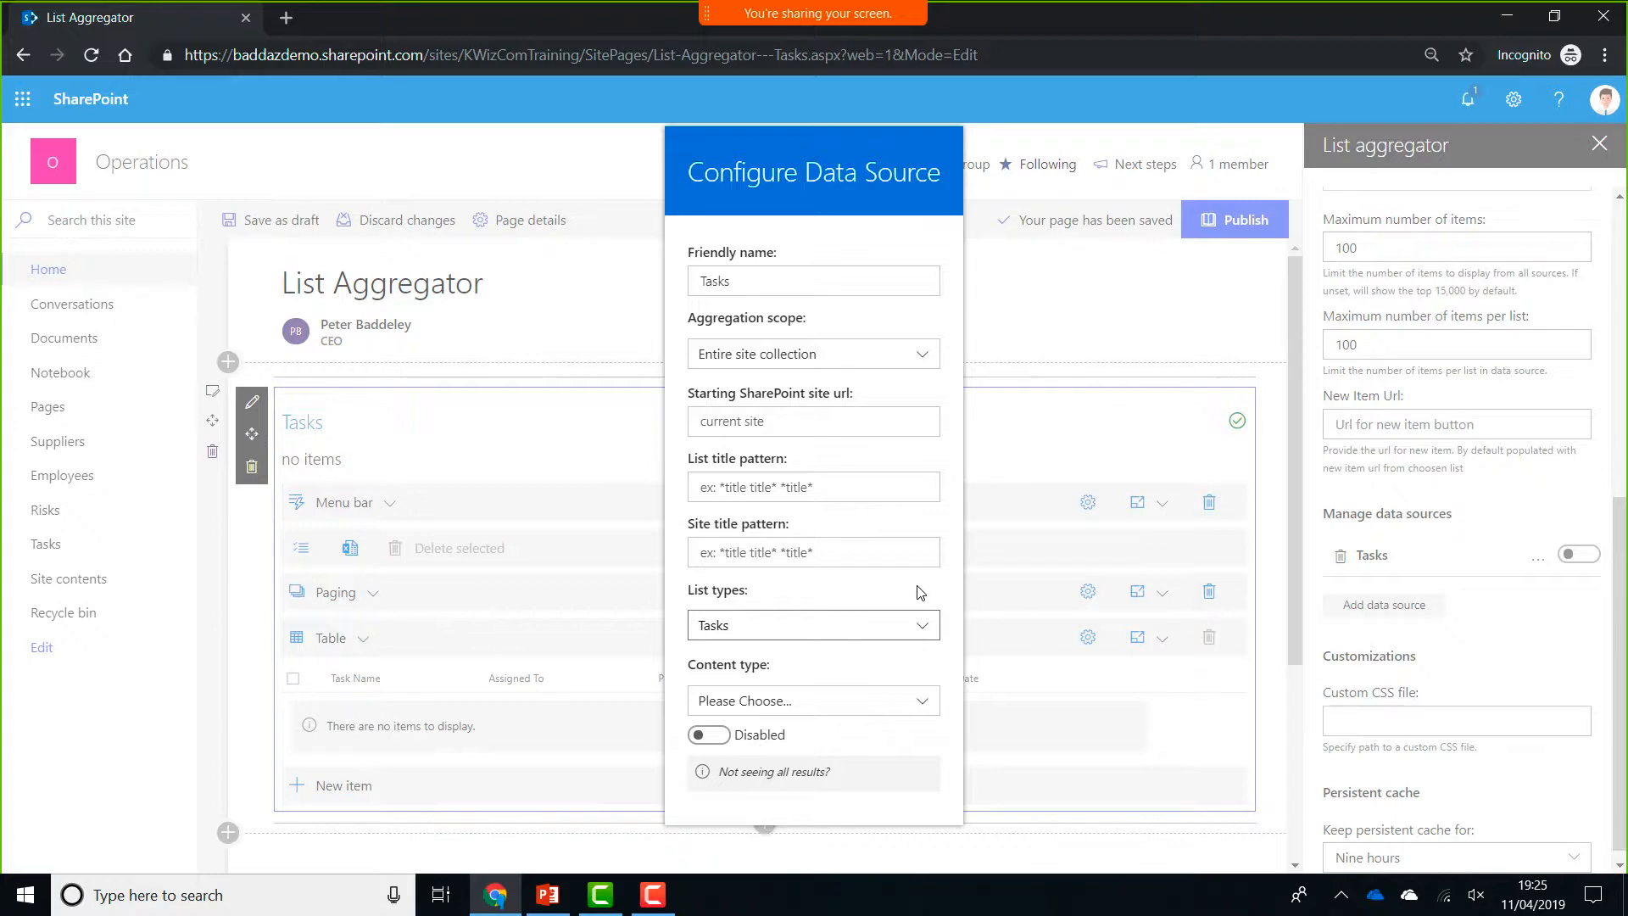
{"action": "left_click", "coordinate": [708, 736]}
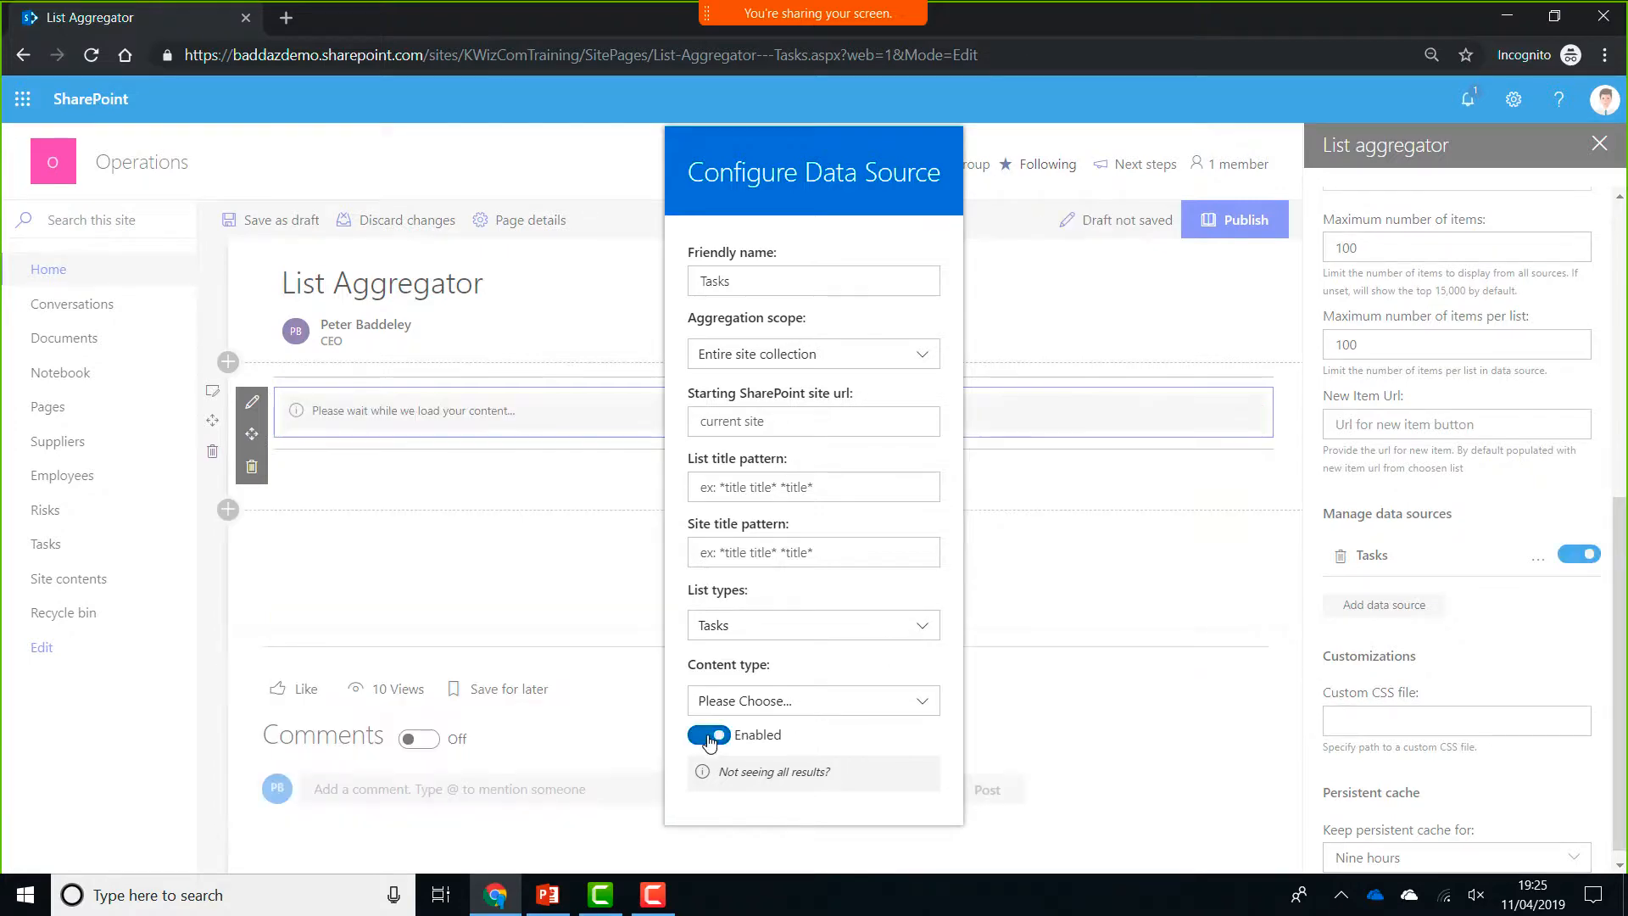
{"action": "left_click", "coordinate": [1551, 498]}
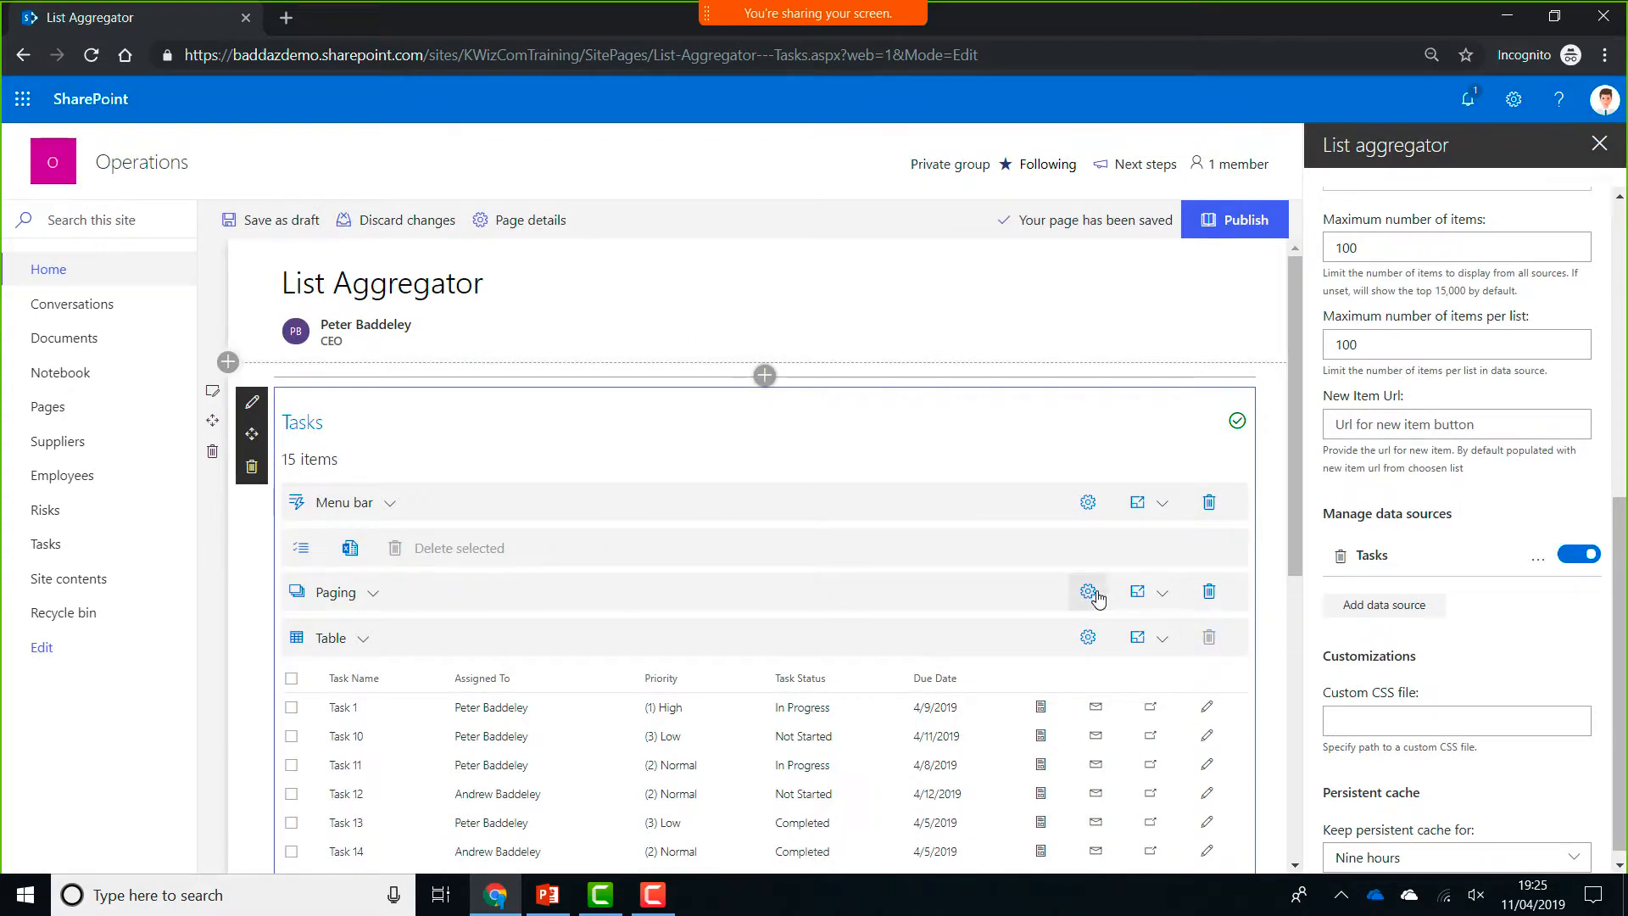
- Review the aggregated Tasks table on the page and close the web part's configuration
{"action": "scroll", "coordinate": [1099, 597], "scroll_direction": "down", "scroll_amount": 1}
{"action": "scroll", "coordinate": [1100, 597], "scroll_direction": "down", "scroll_amount": 2}
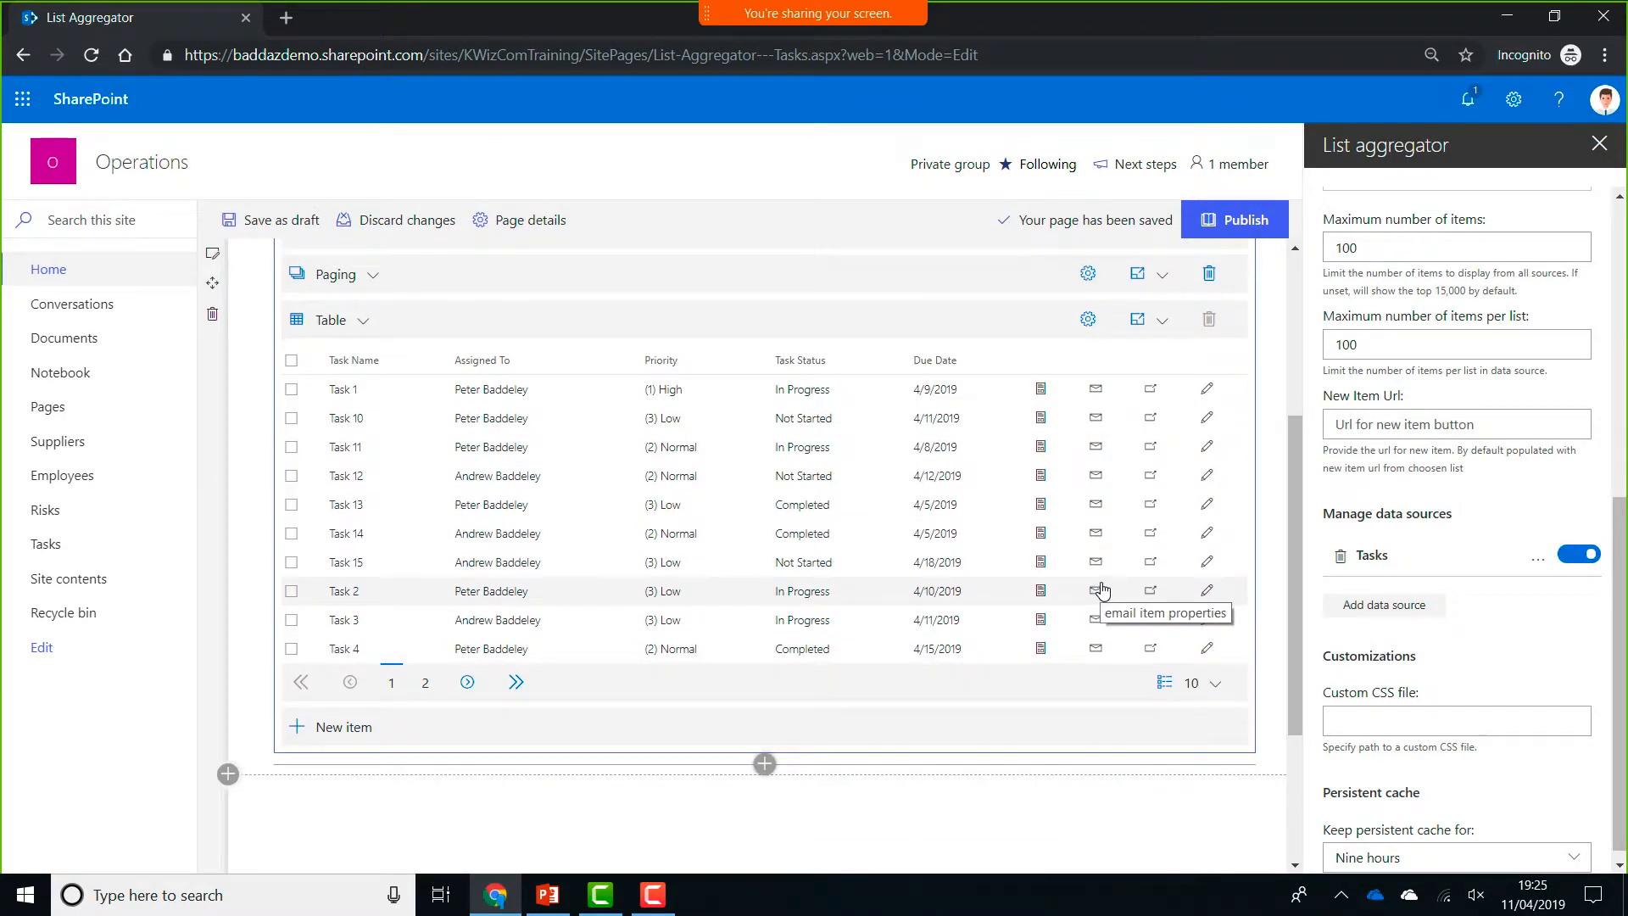
{"action": "scroll", "coordinate": [1103, 591], "scroll_direction": "up", "scroll_amount": 2}
{"action": "scroll", "coordinate": [1101, 591], "scroll_direction": "up", "scroll_amount": 1}
{"action": "scroll", "coordinate": [1106, 585], "scroll_direction": "down", "scroll_amount": 3}
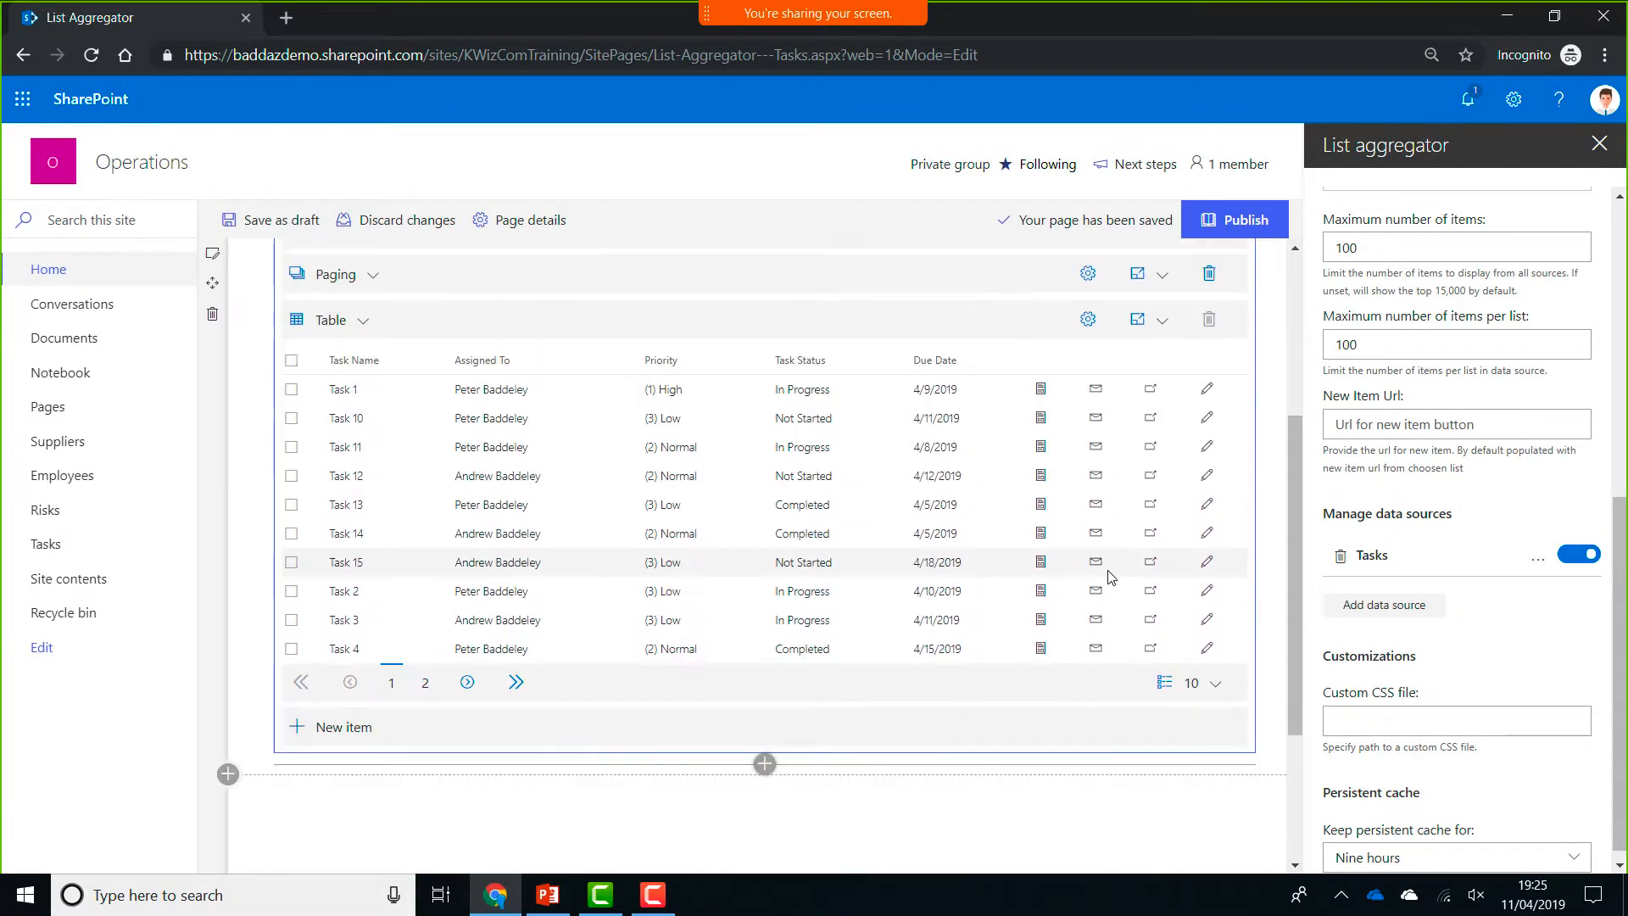
{"action": "scroll", "coordinate": [1108, 579], "scroll_direction": "up", "scroll_amount": 4}
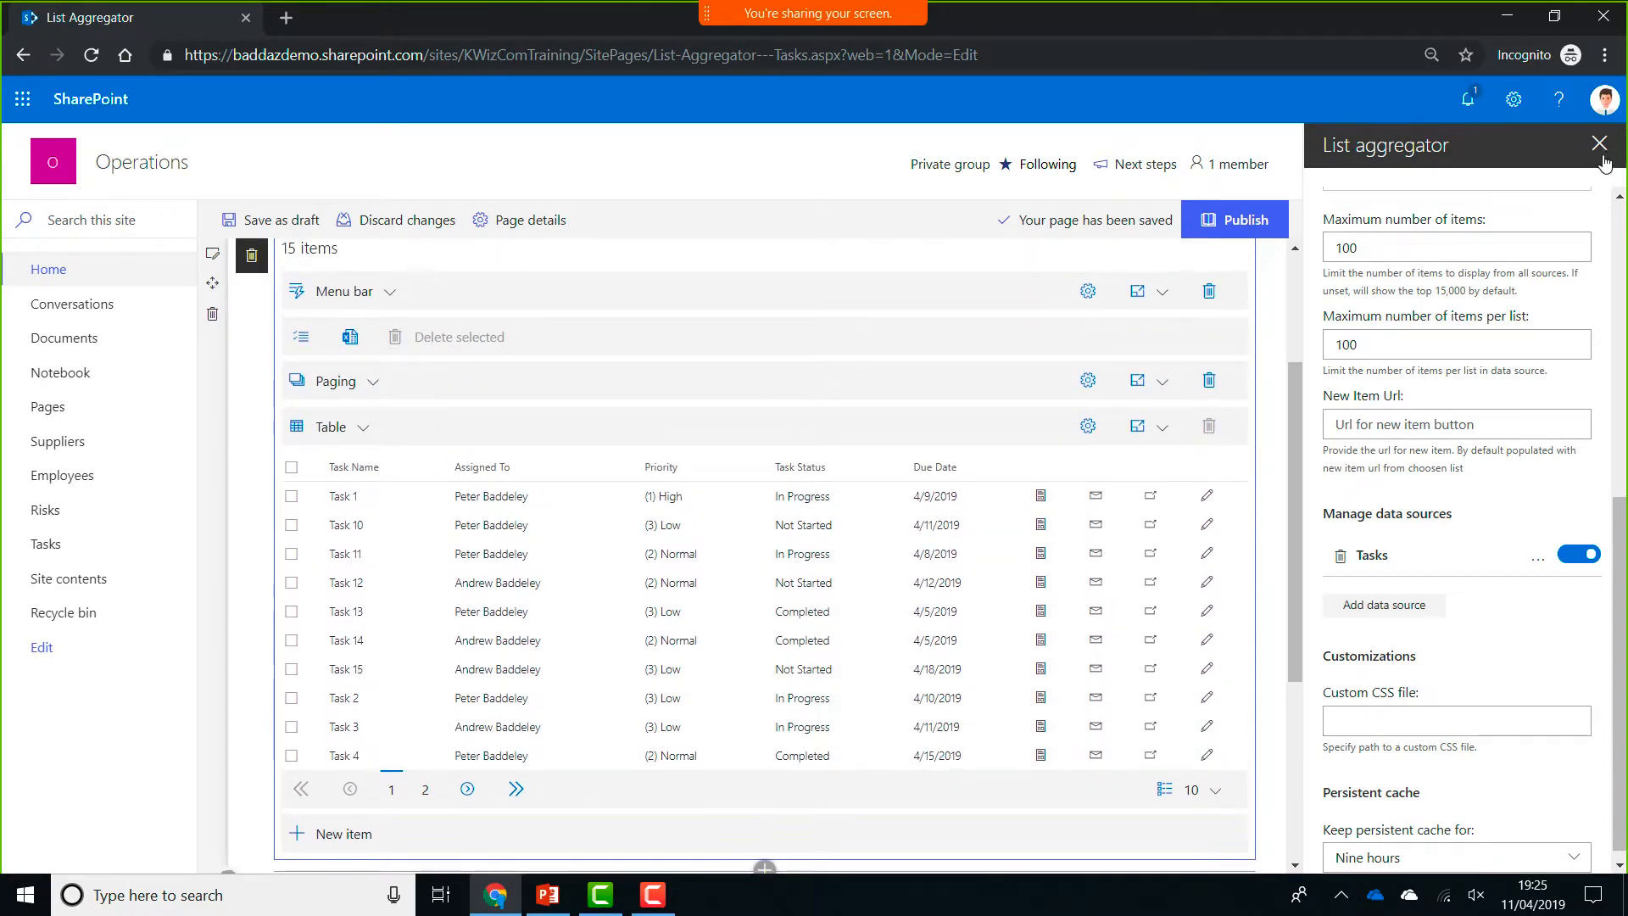
{"action": "left_click", "coordinate": [1600, 144]}
- Page through the aggregated tasks to the last page and return to page 1
{"action": "scroll", "coordinate": [905, 623], "scroll_direction": "down", "scroll_amount": 3}
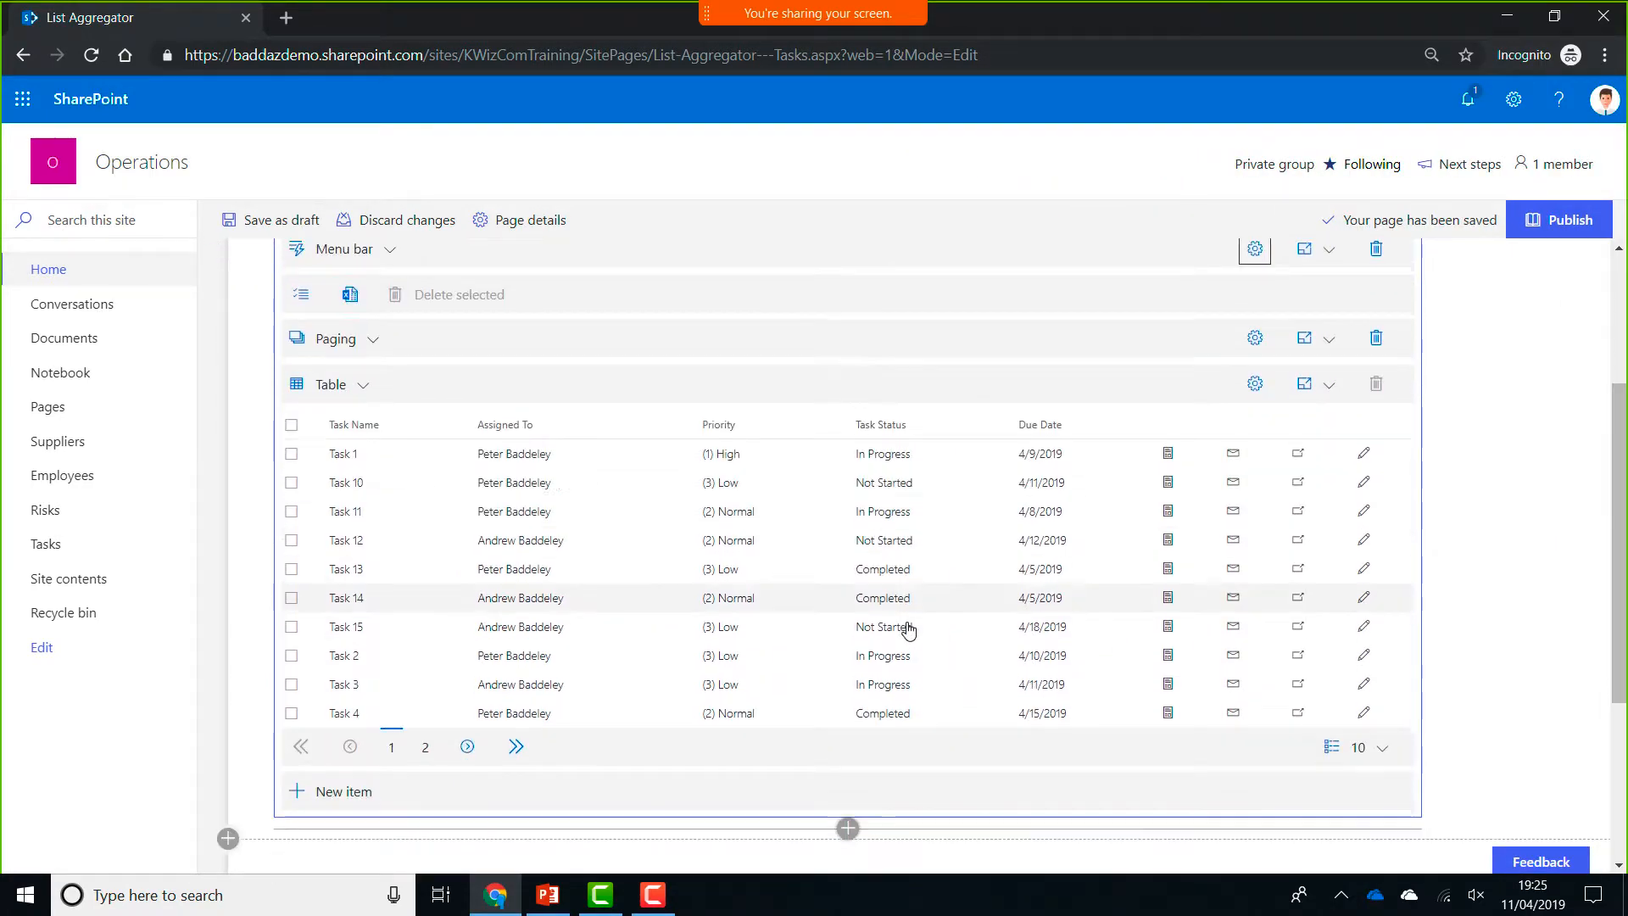
{"action": "scroll", "coordinate": [912, 611], "scroll_direction": "up", "scroll_amount": 1}
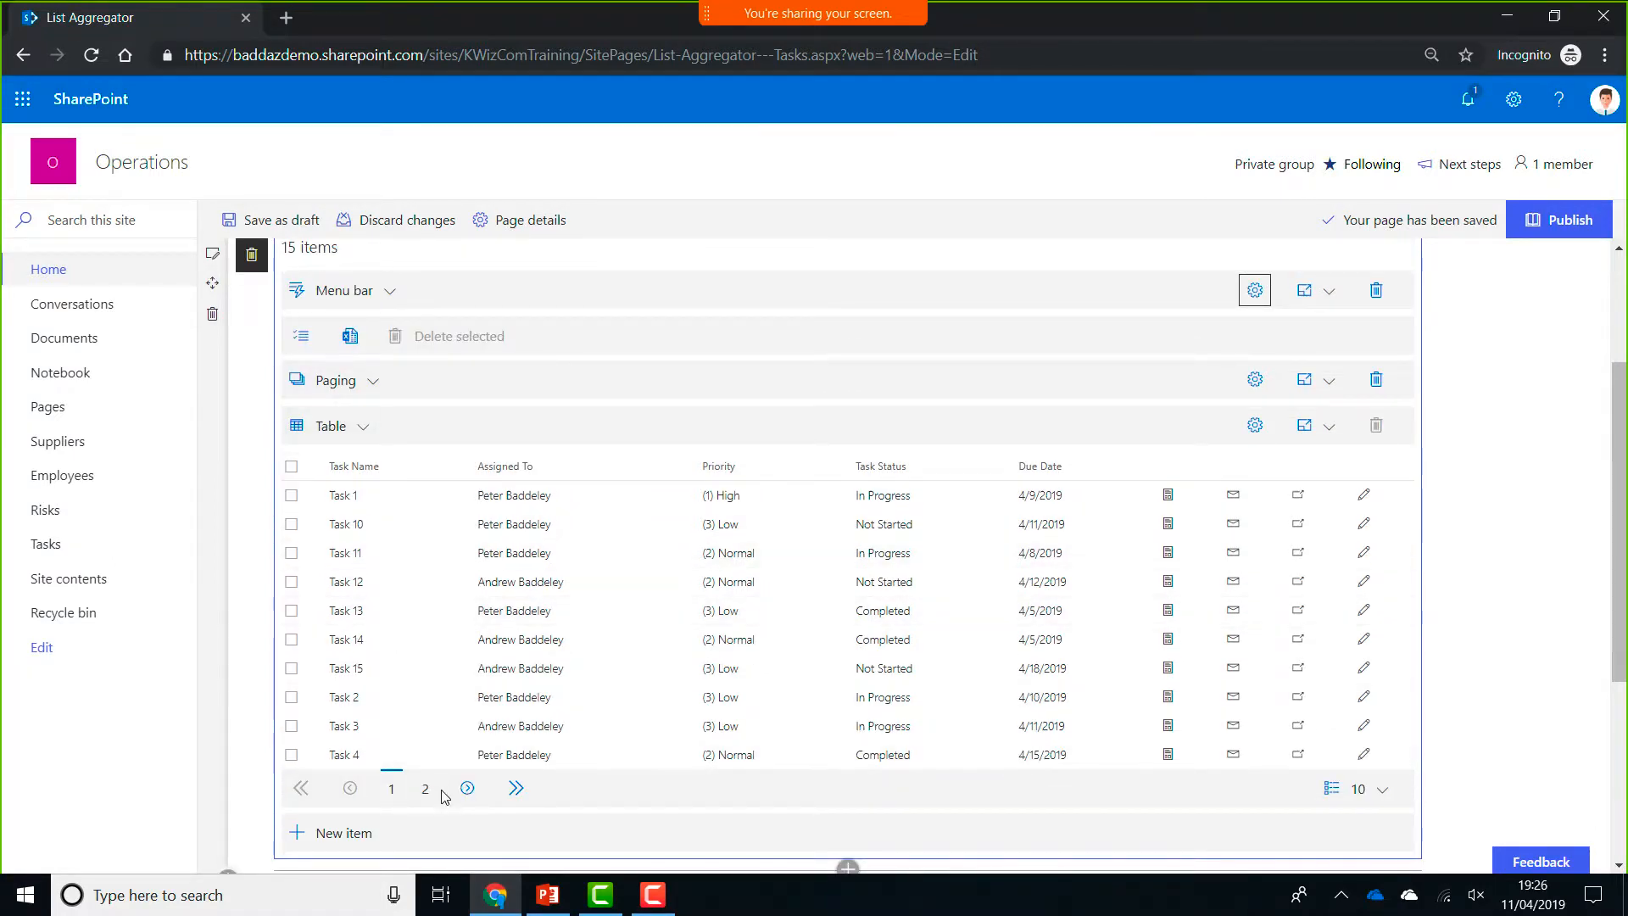
{"action": "left_click", "coordinate": [517, 790]}
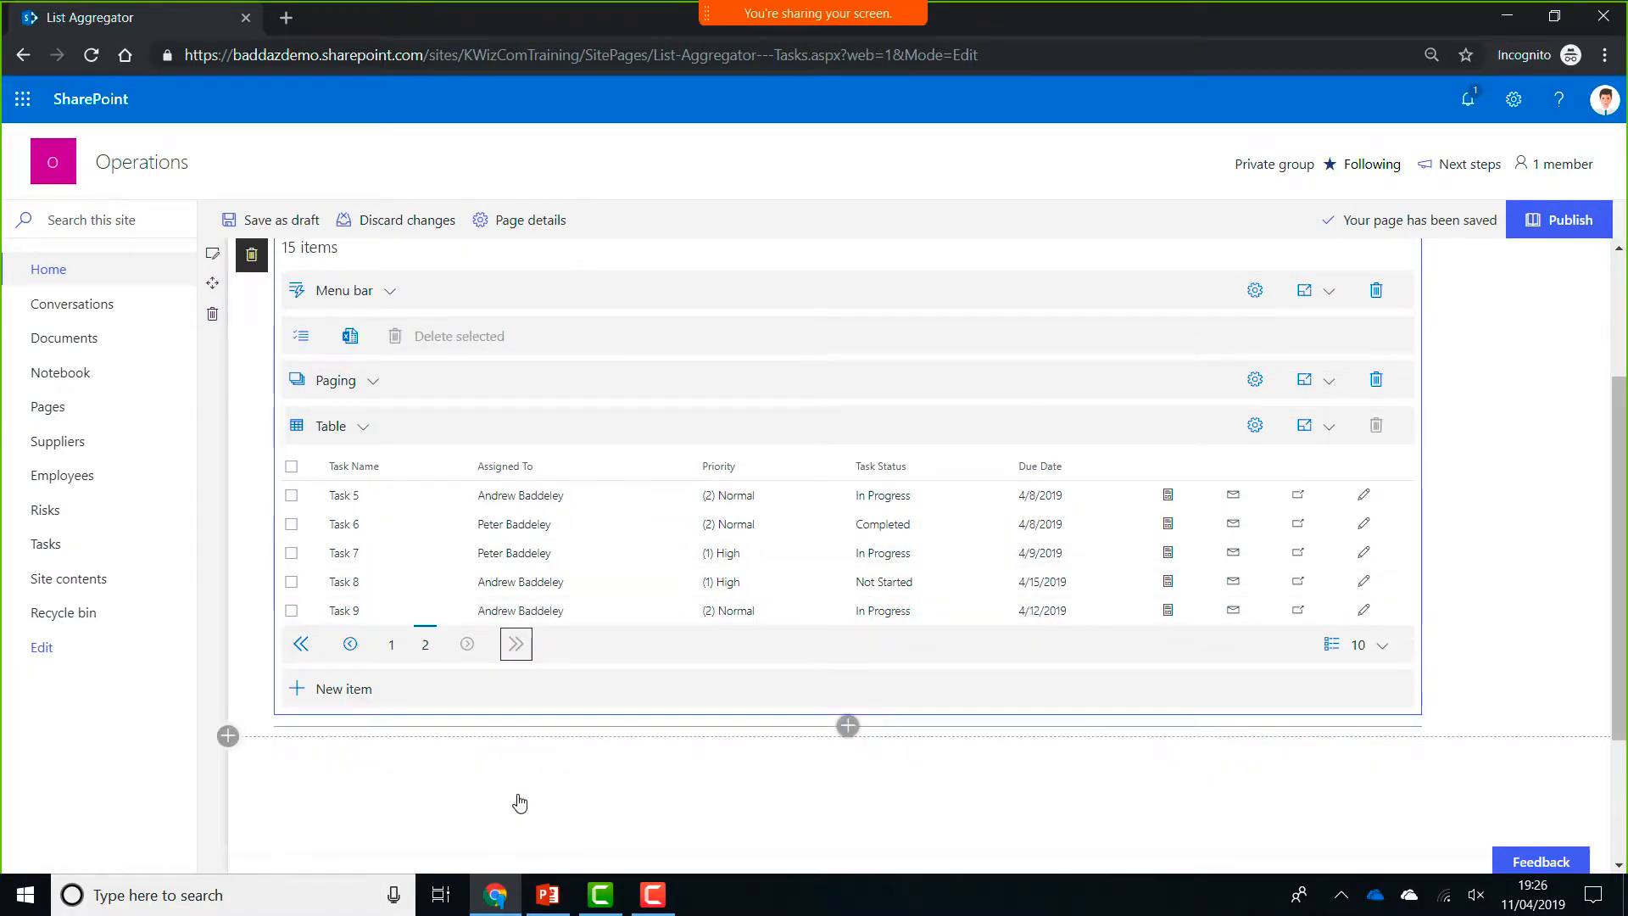
{"action": "left_click", "coordinate": [390, 644]}
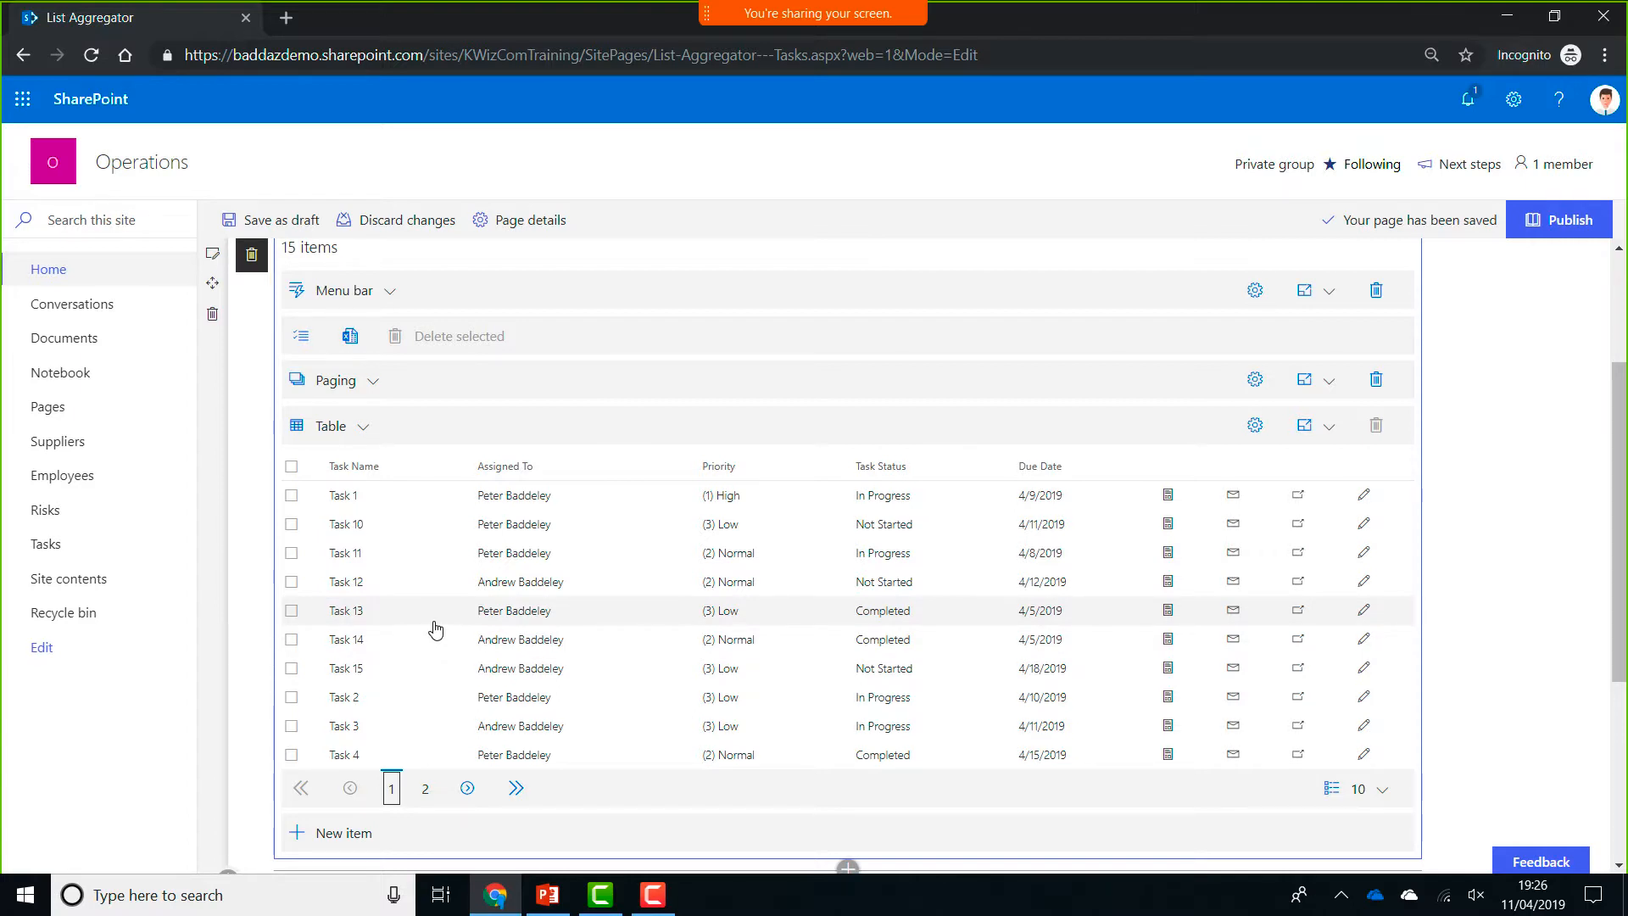
- Change the Paging component above the task table to Tabs
{"action": "left_click", "coordinate": [1315, 388]}
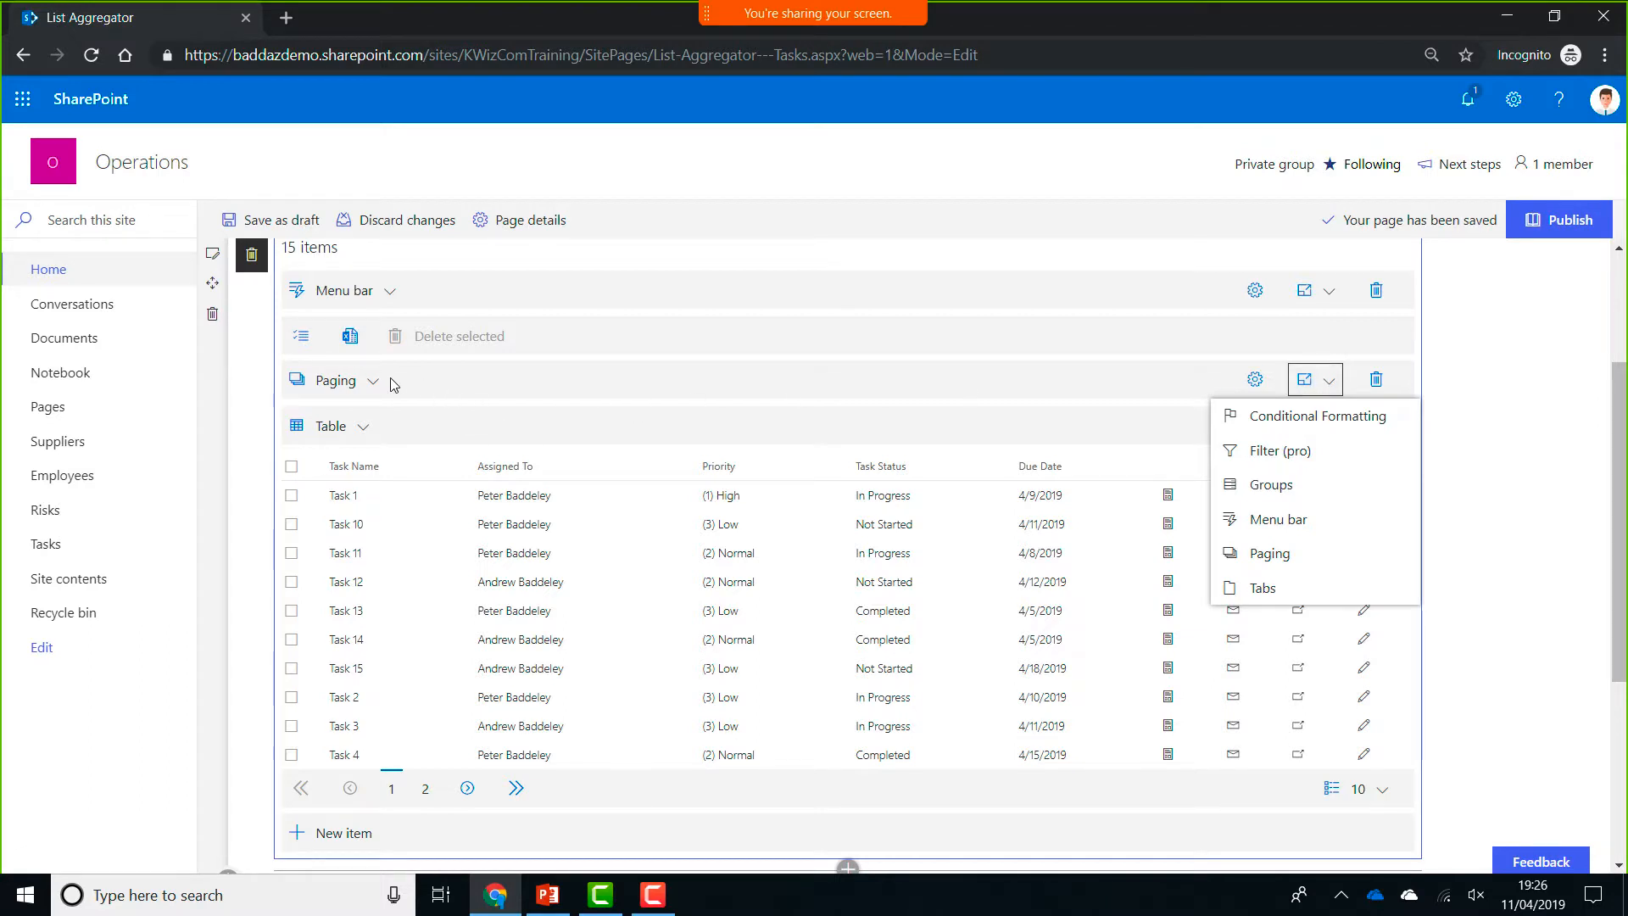
{"action": "left_click", "coordinate": [350, 389]}
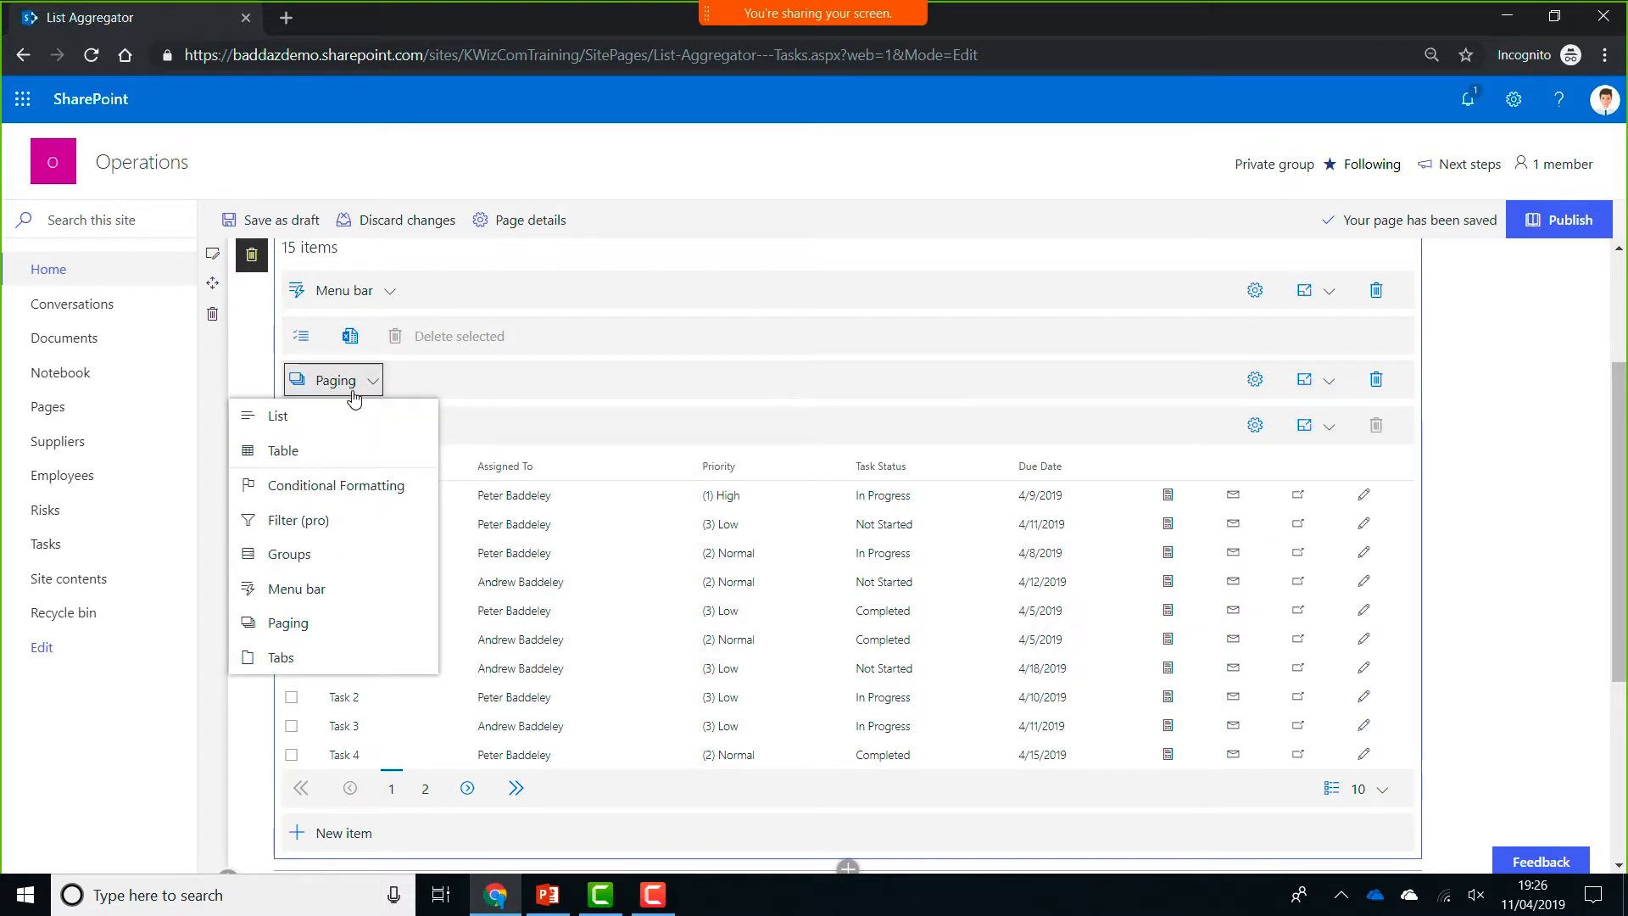
{"action": "left_click", "coordinate": [308, 660]}
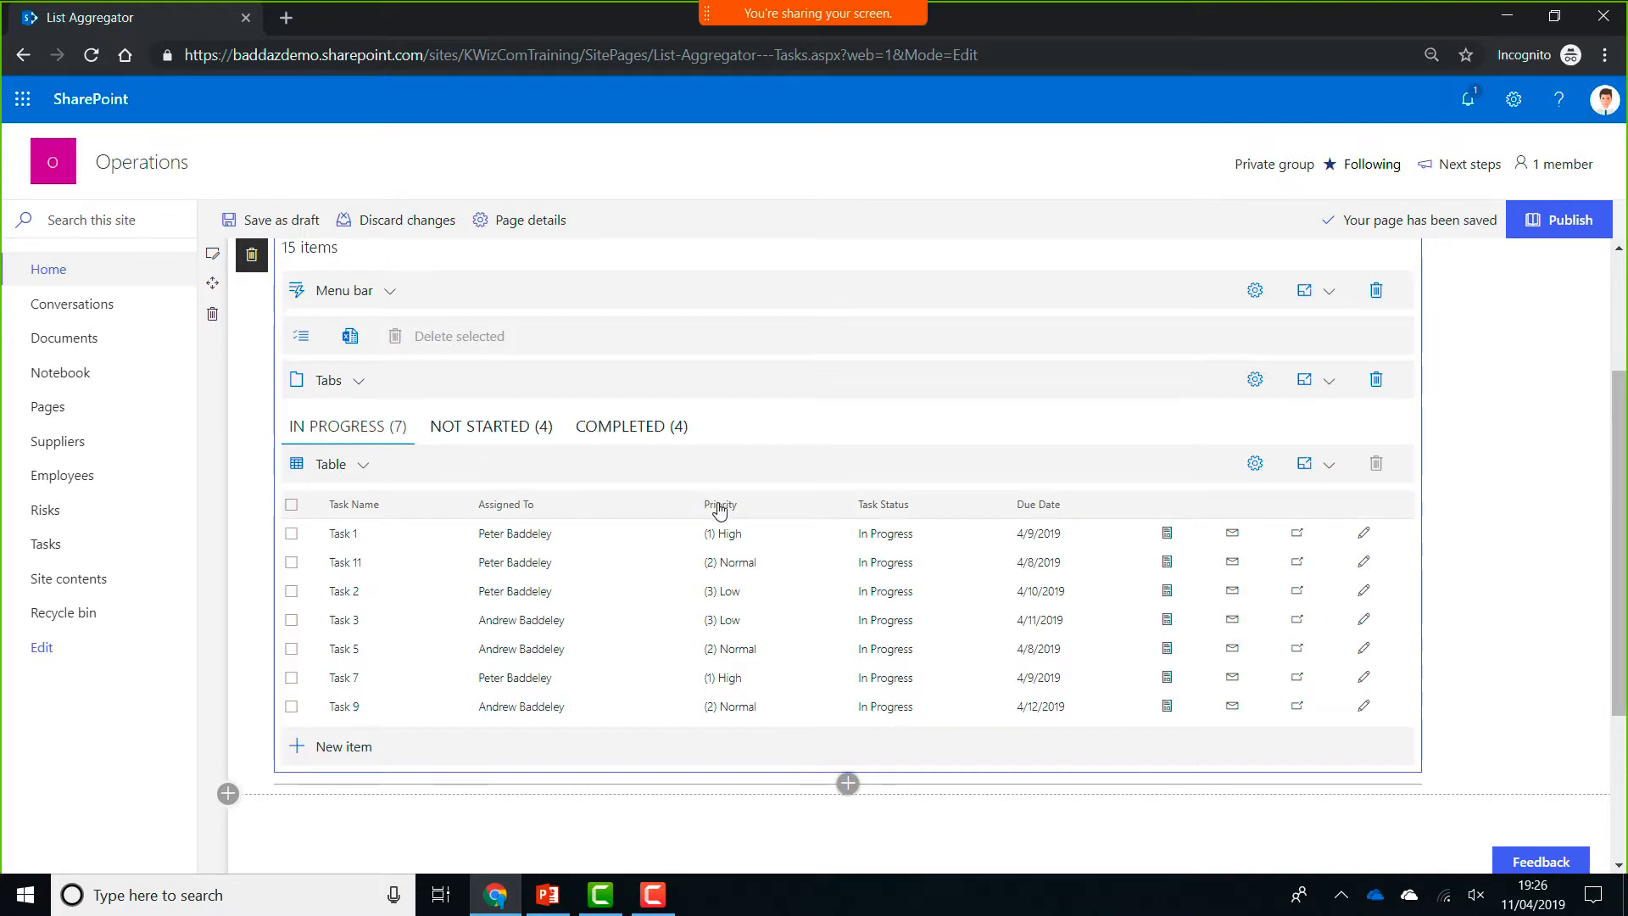
- Try splitting the tabs by Priority with rows sorted by Task Status, viewing the Normal, High and Low tabs
{"action": "left_click_drag", "start_coordinate": [718, 508], "coordinate": [483, 425]}
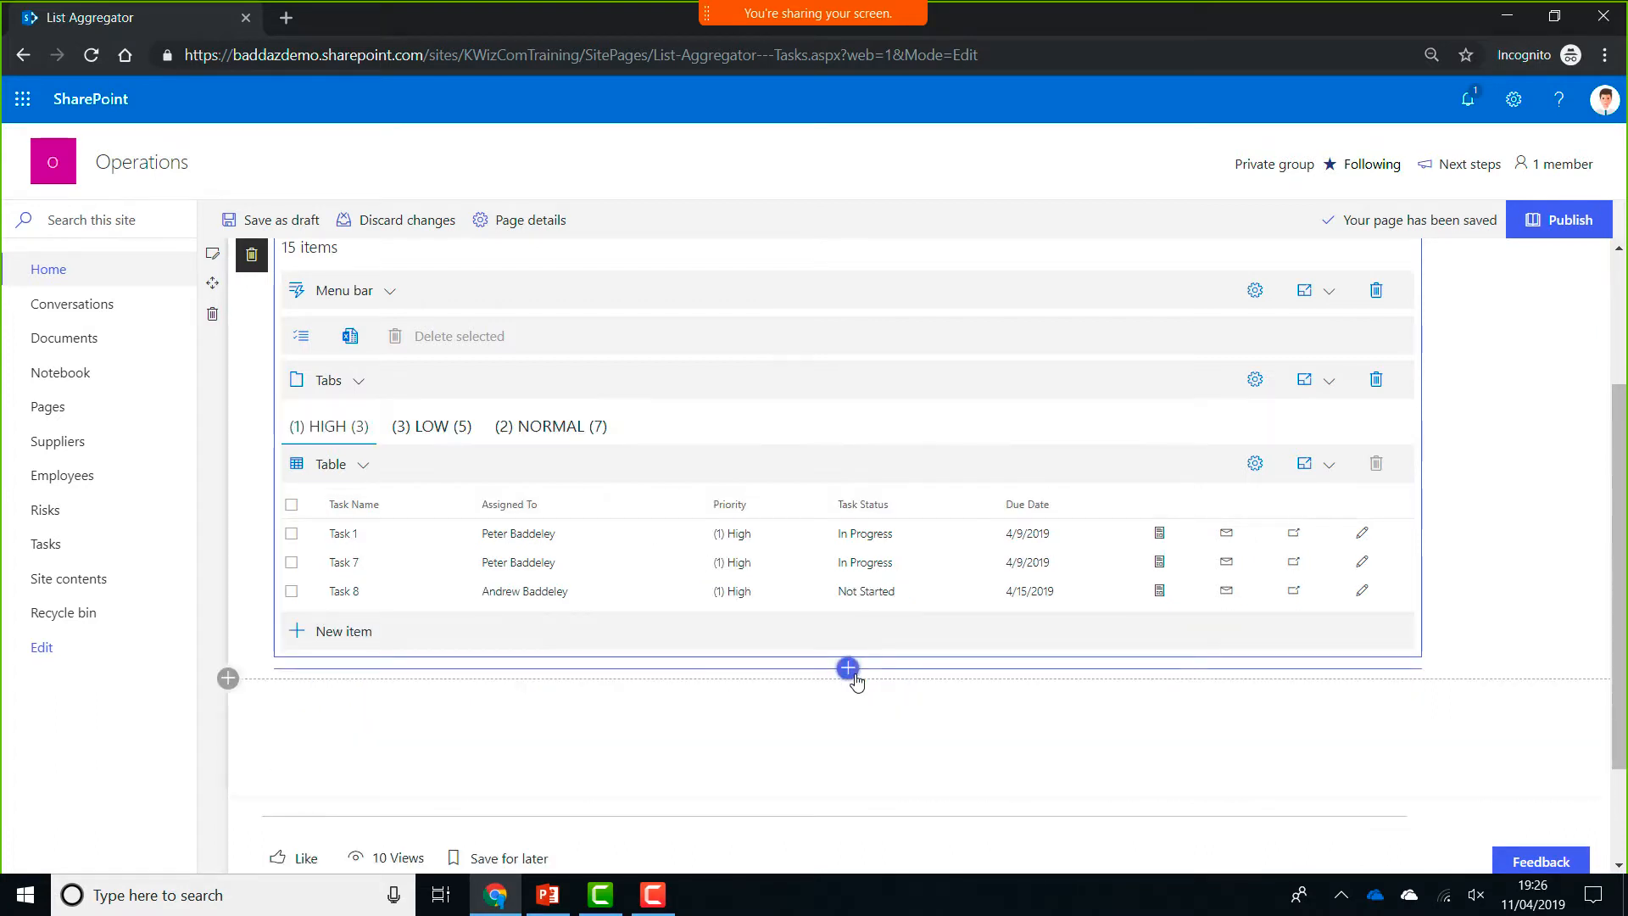
{"action": "left_click", "coordinate": [865, 504]}
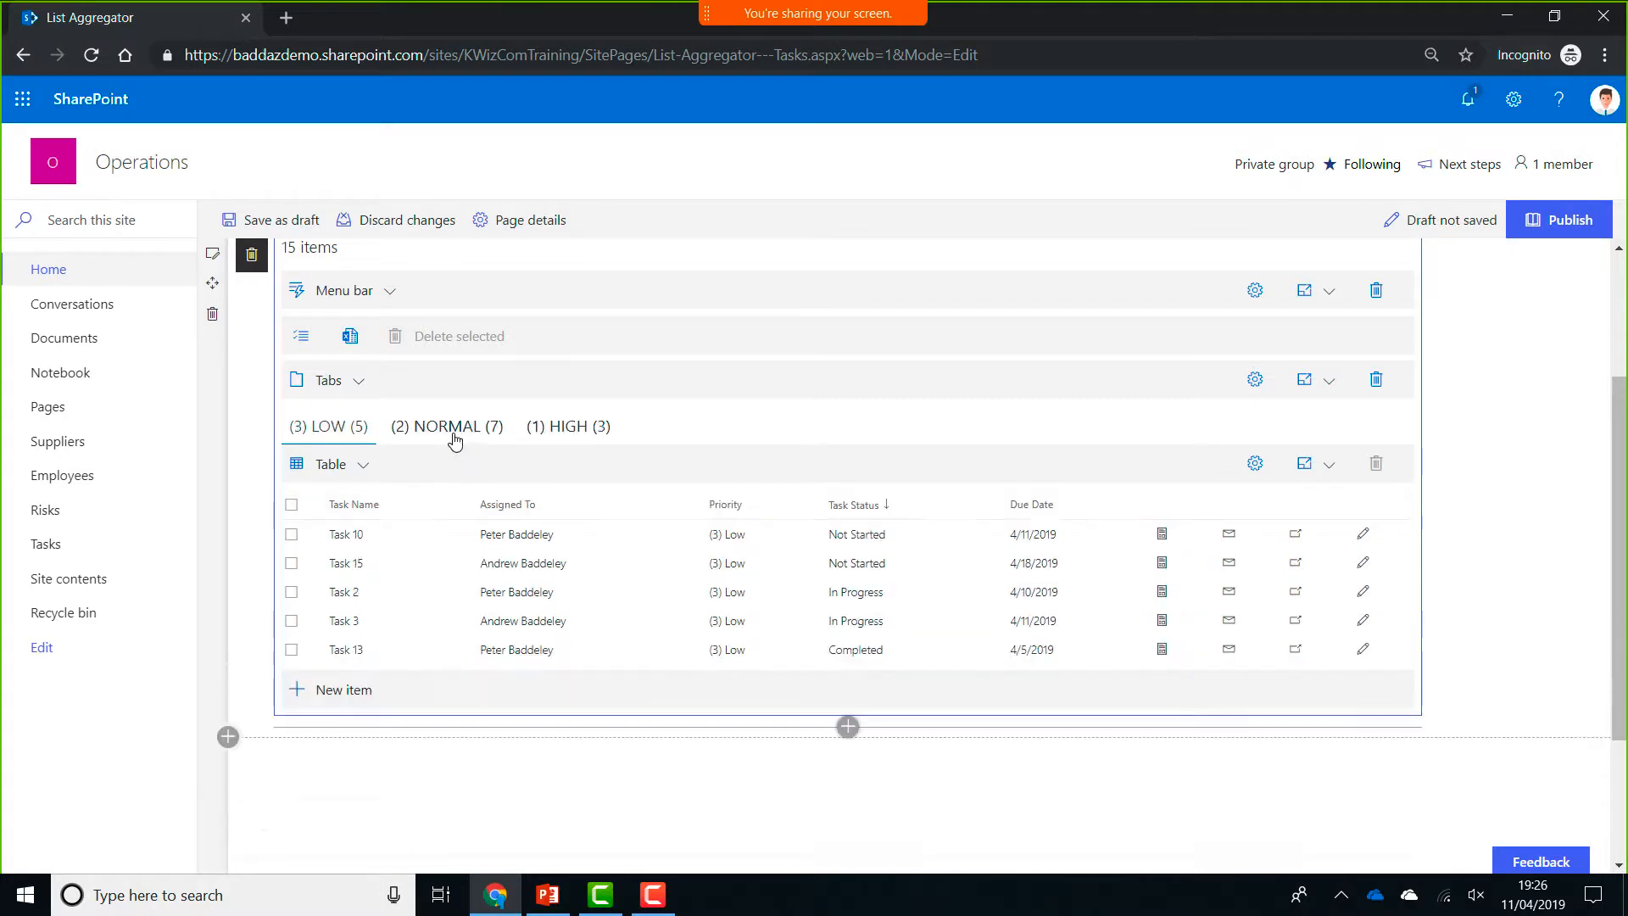
{"action": "left_click", "coordinate": [454, 436]}
{"action": "left_click", "coordinate": [607, 438]}
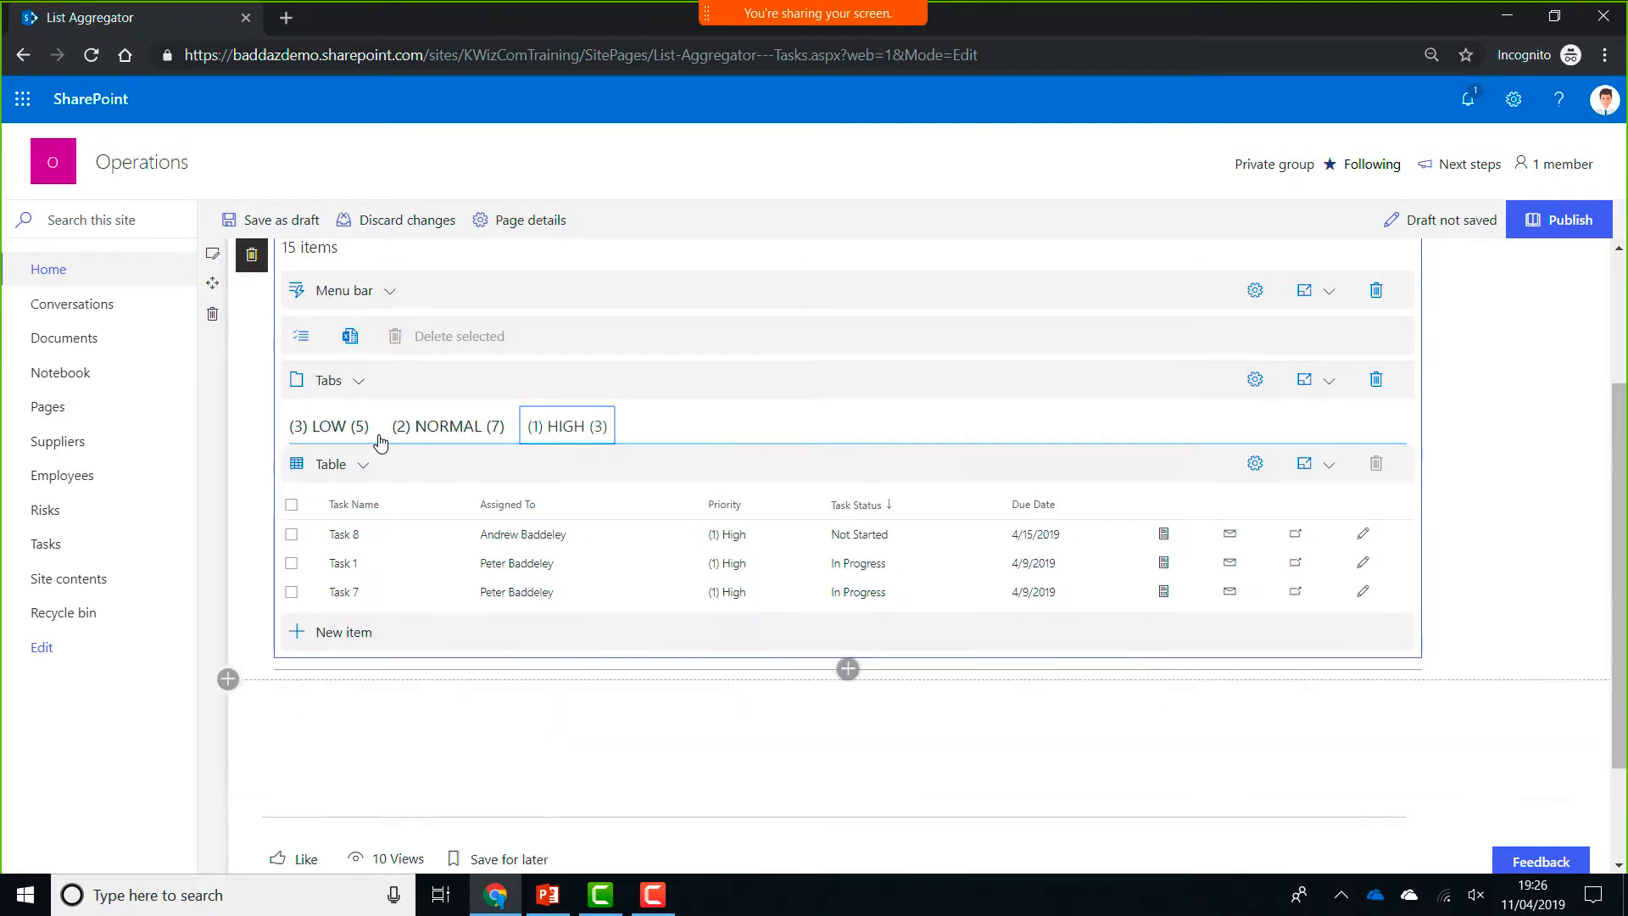
{"action": "left_click", "coordinate": [332, 437]}
- Split the tabs by the Task Status column instead of Priority
{"action": "left_click_drag", "start_coordinate": [846, 506], "coordinate": [443, 433]}
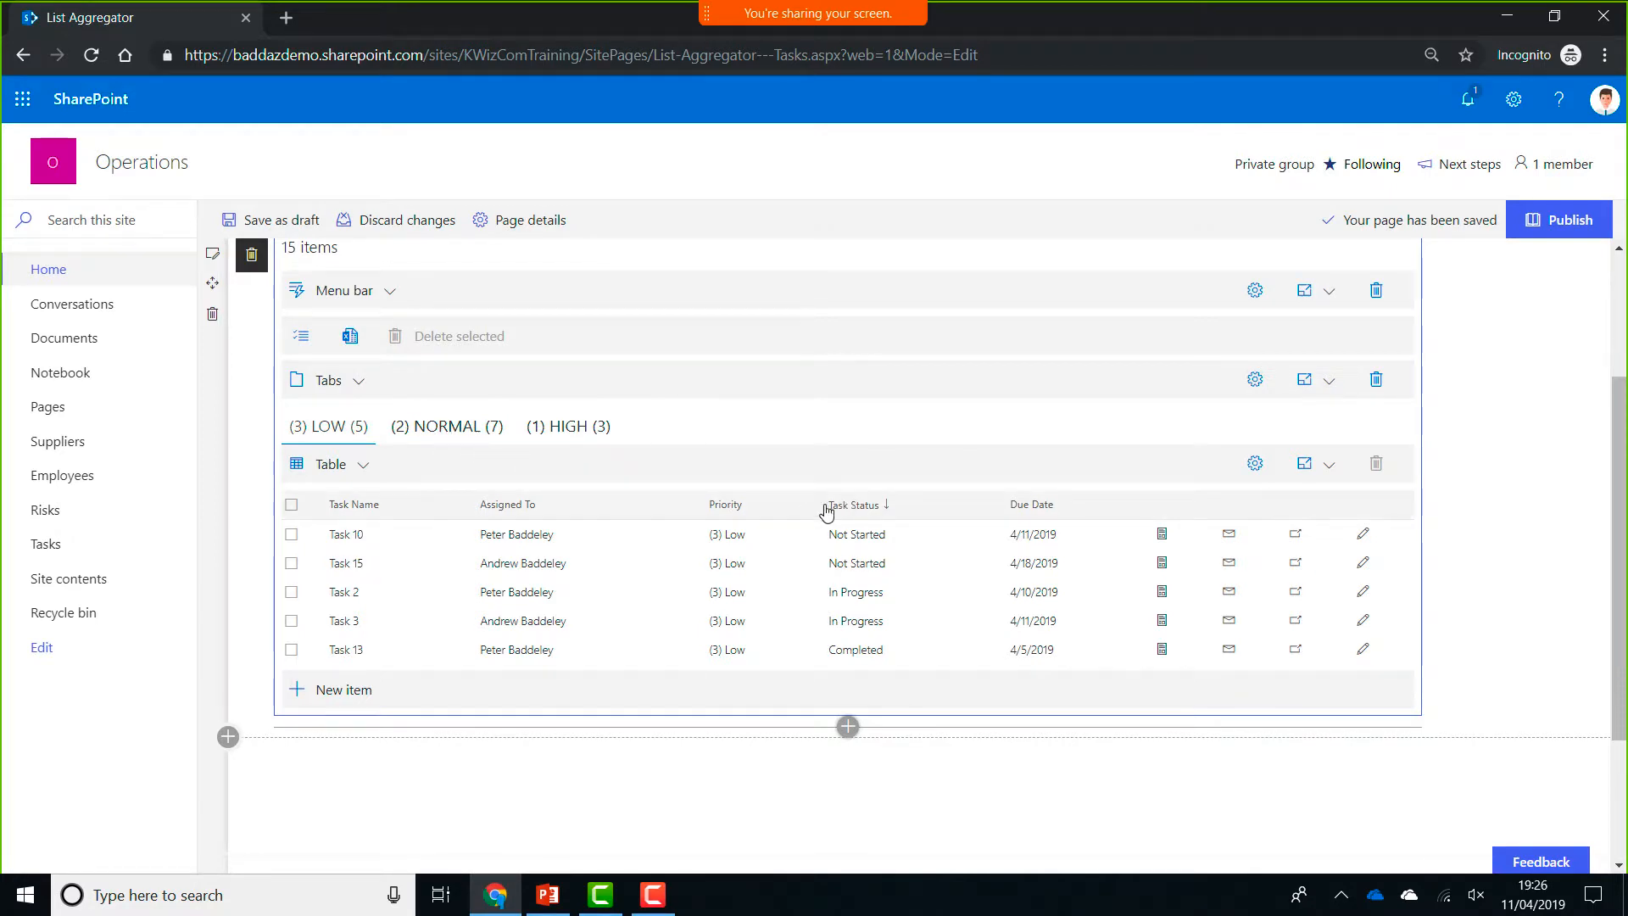
{"action": "left_click_drag", "start_coordinate": [862, 513], "coordinate": [480, 434]}
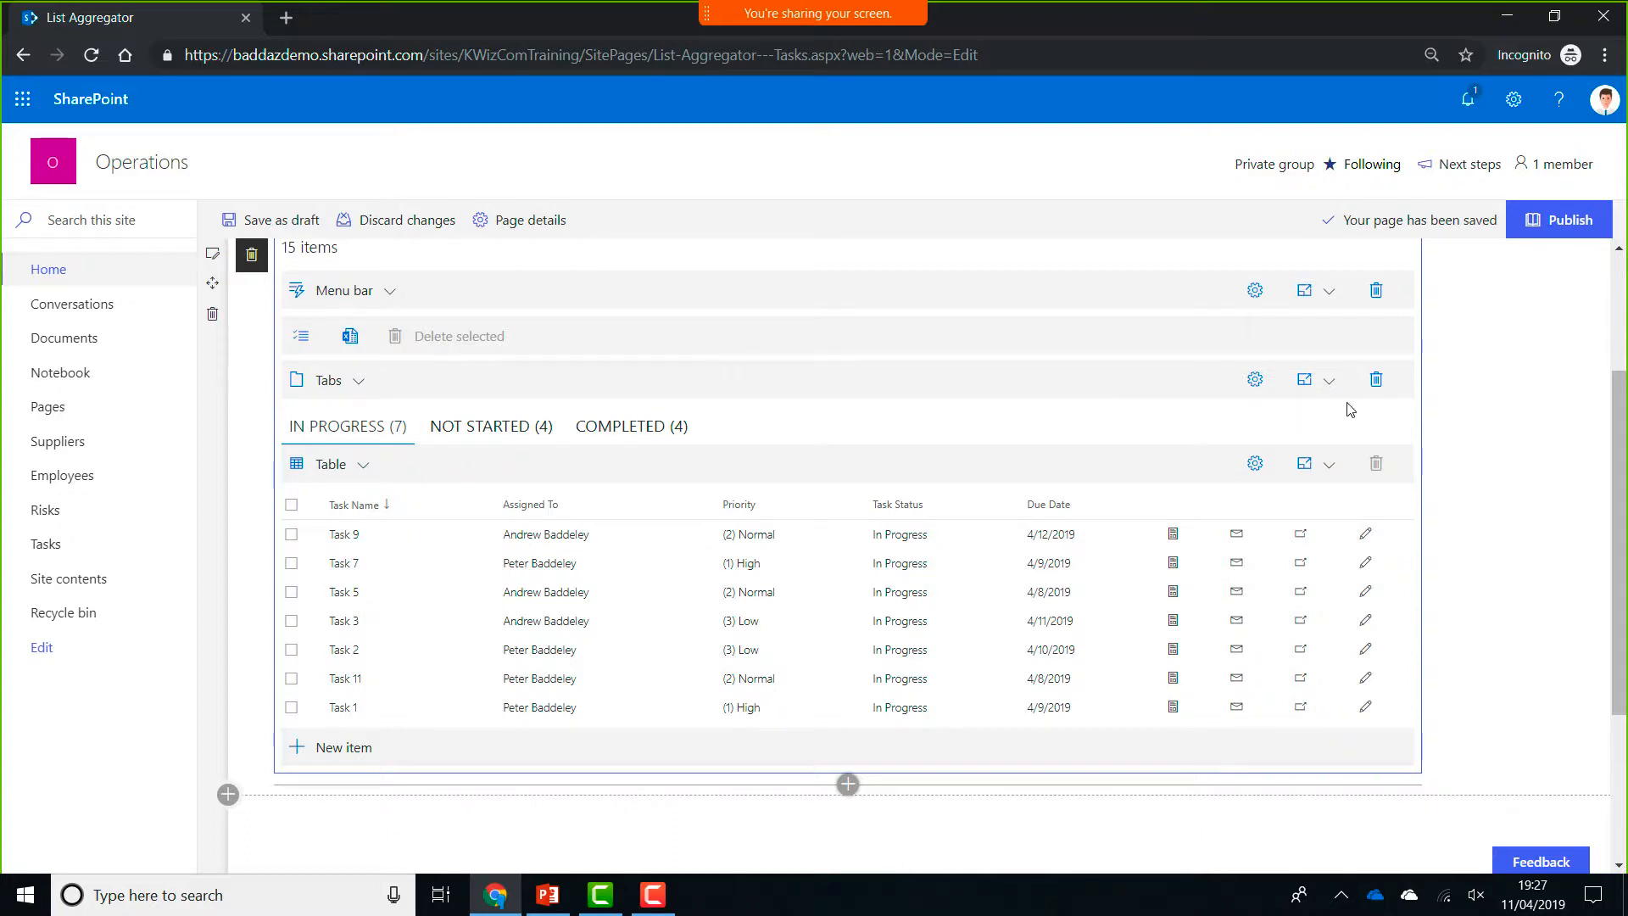
- Insert a Conditional Formatting component above the tabs and add a rule labelled High Priority
{"action": "left_click", "coordinate": [1320, 383]}
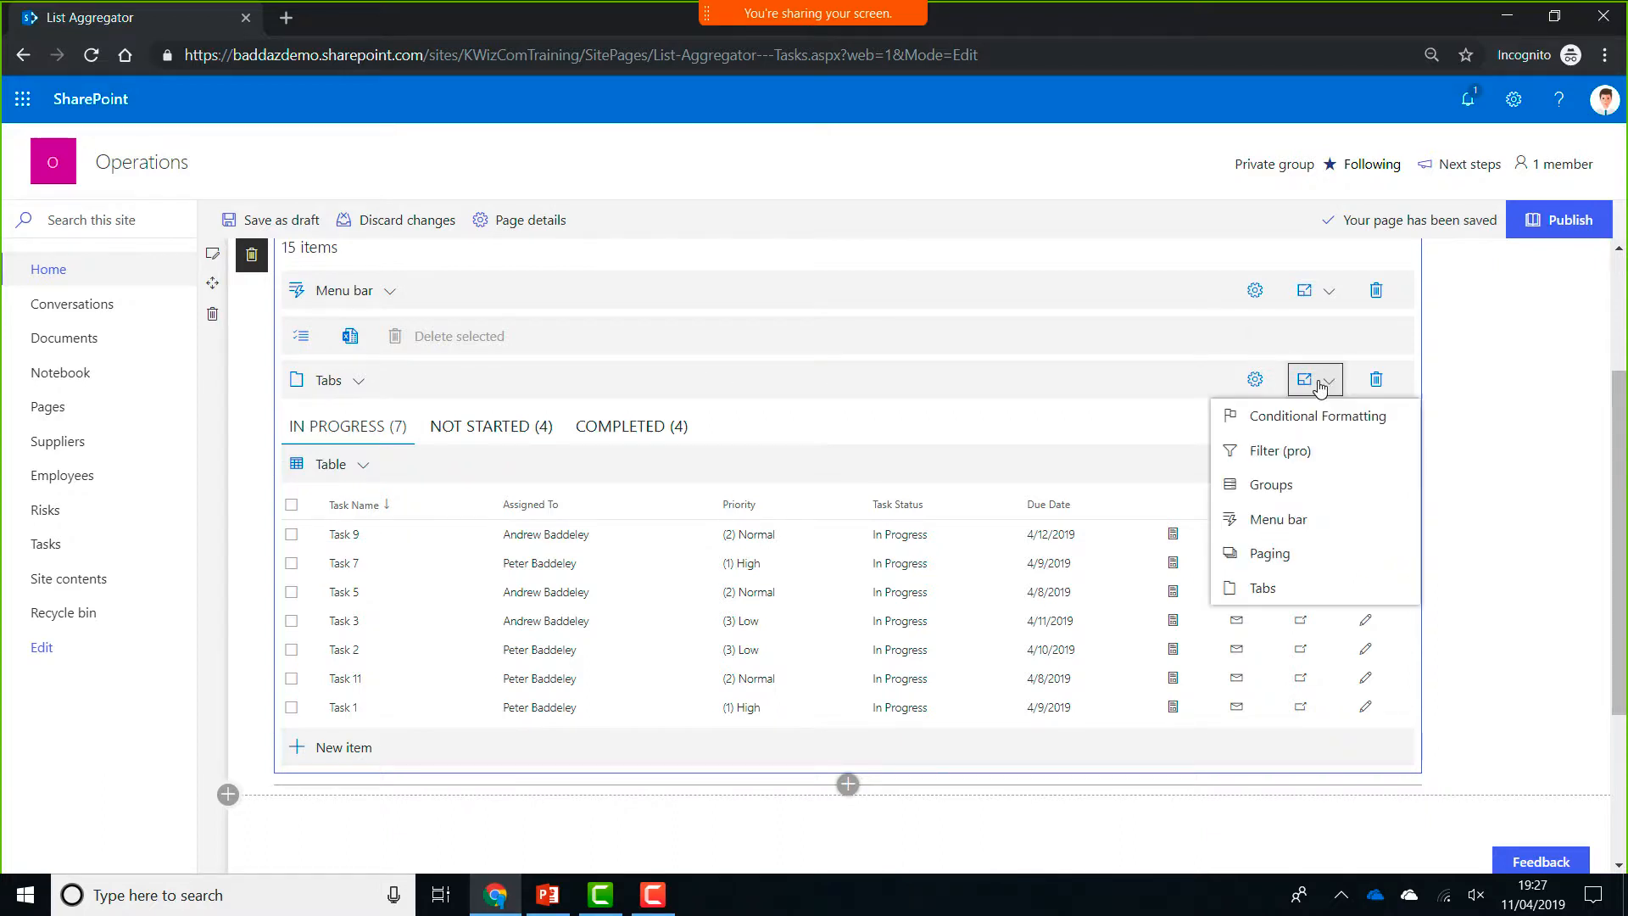
{"action": "left_click", "coordinate": [1317, 417]}
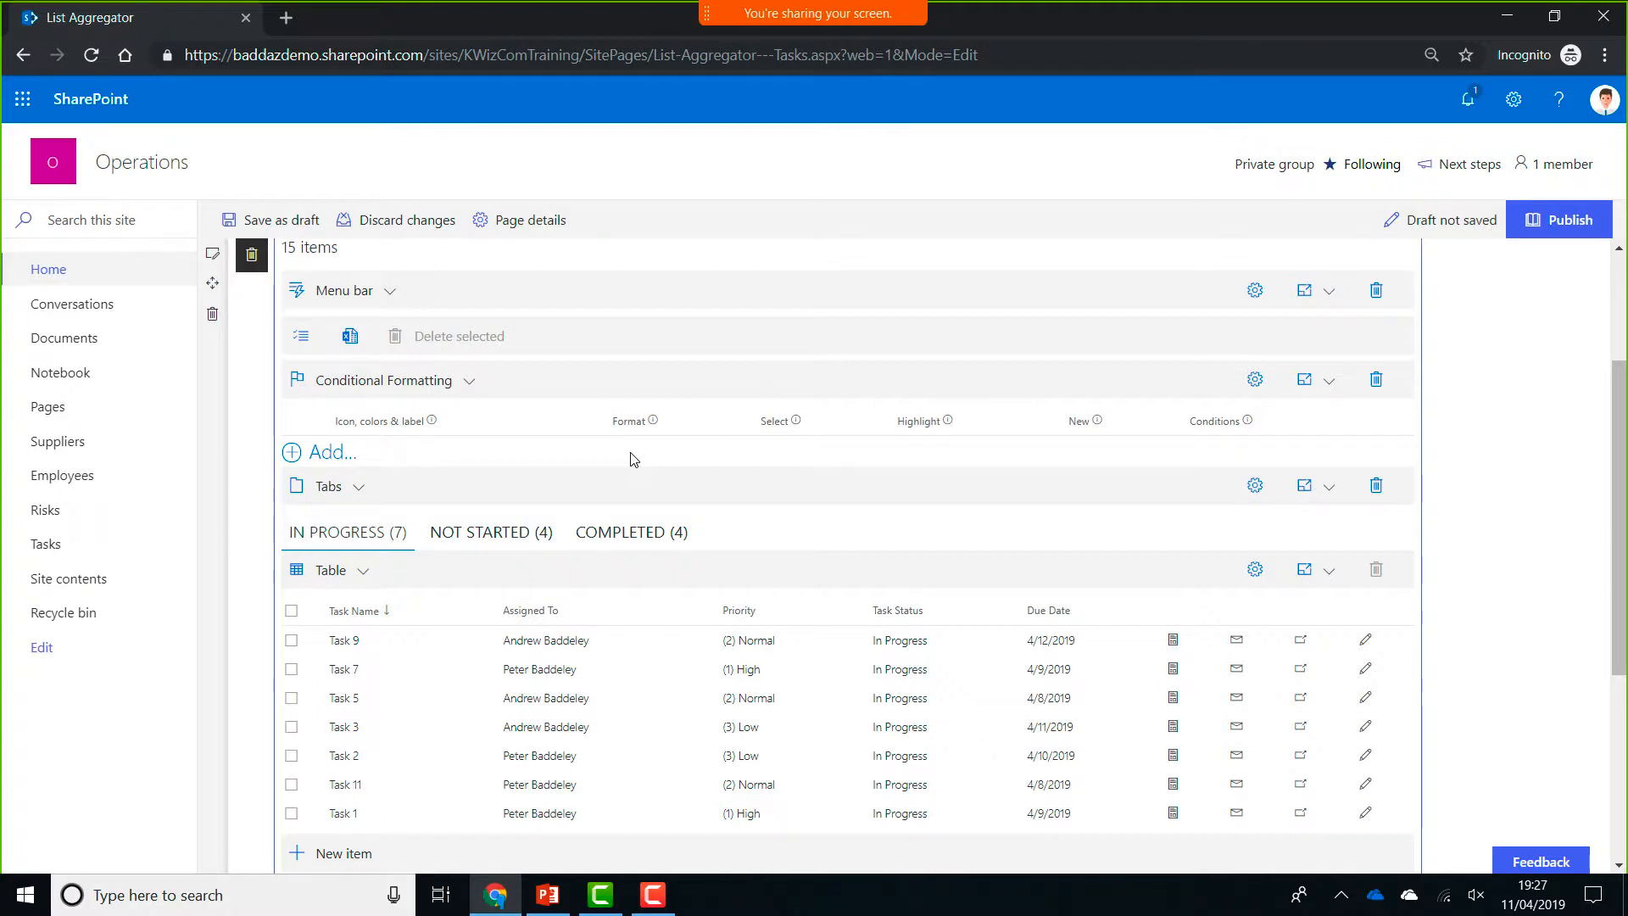
{"action": "left_click", "coordinate": [323, 461]}
{"action": "left_click", "coordinate": [455, 452]}
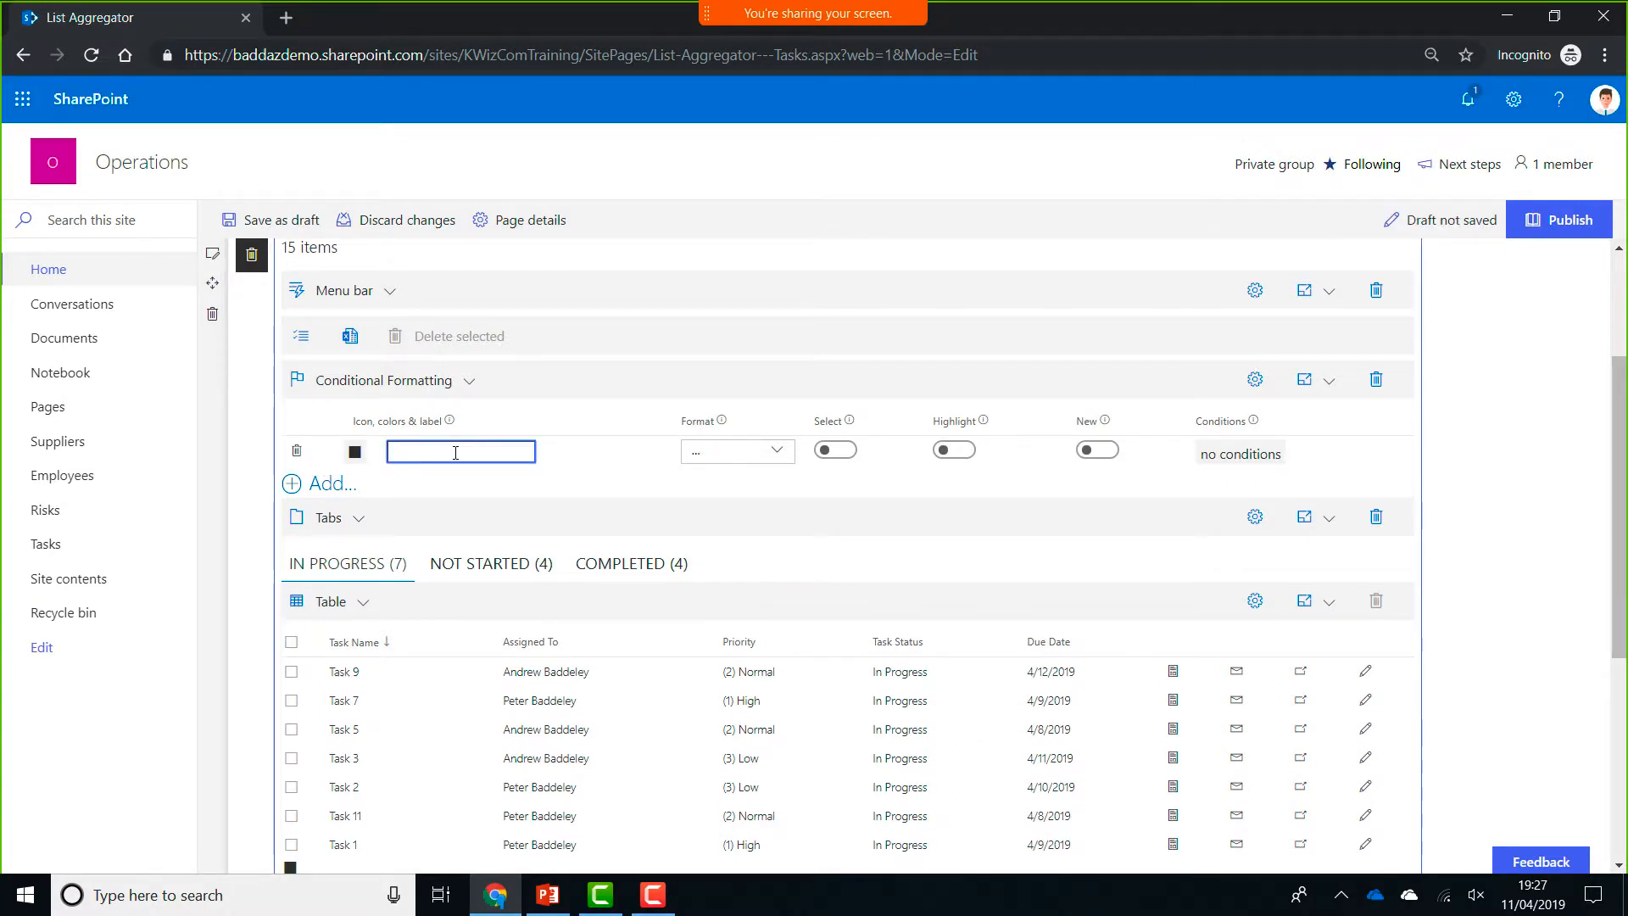
{"action": "type", "text": "High Prio"}
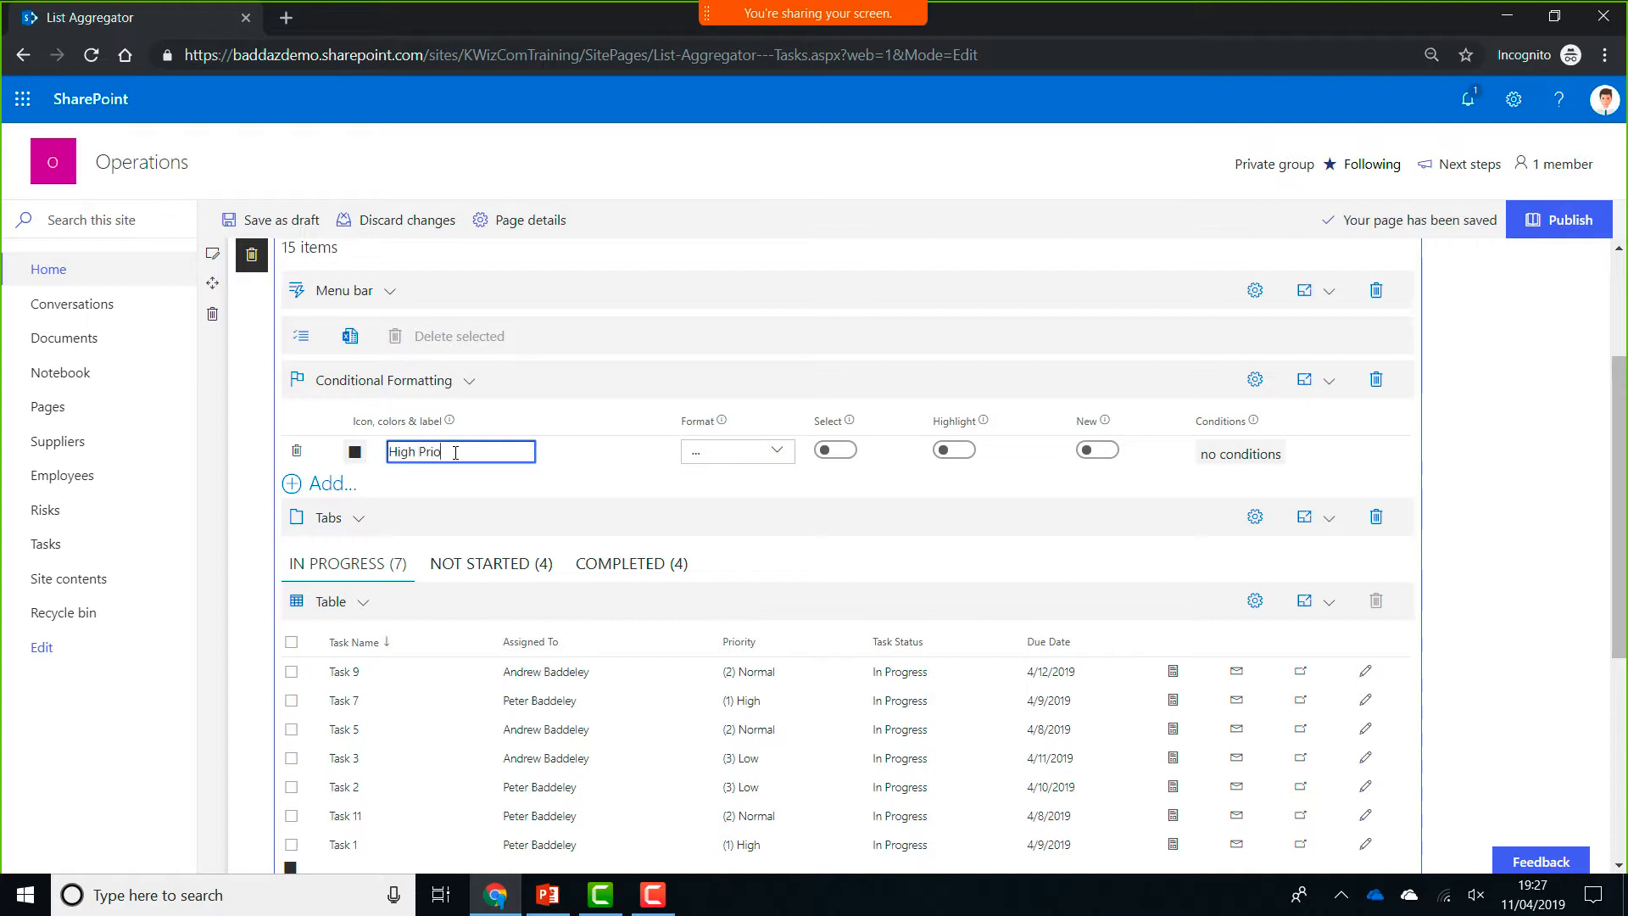
{"action": "type", "text": "rity"}
- Set the High Priority rule's background color to red, #F46C6C
{"action": "left_click", "coordinate": [355, 455]}
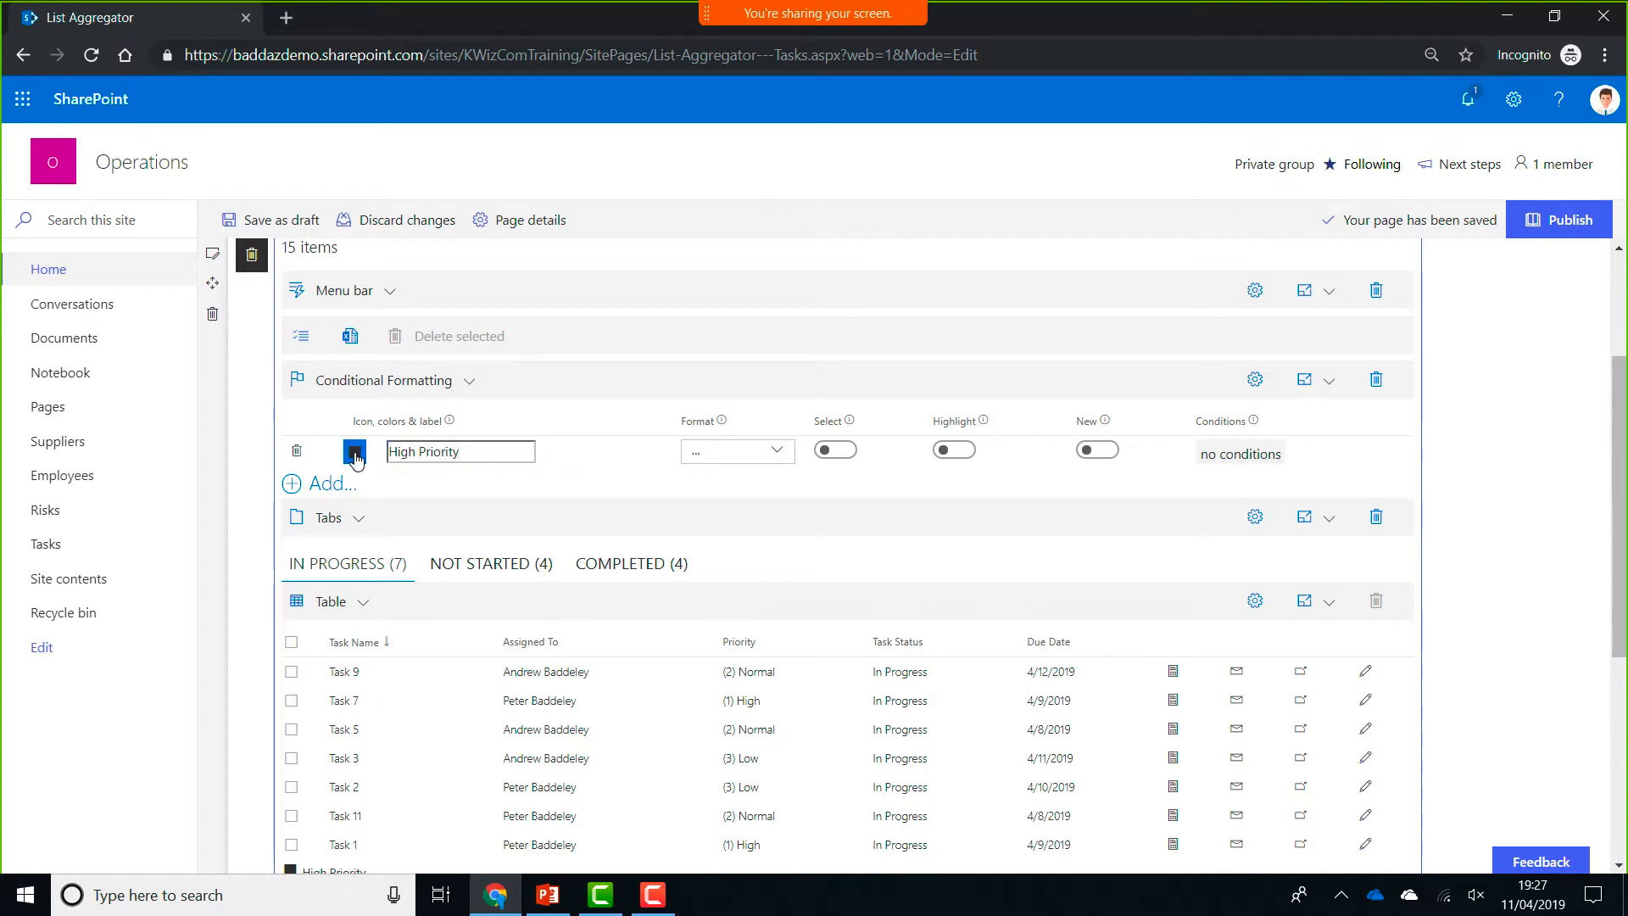
{"action": "left_click", "coordinate": [355, 456]}
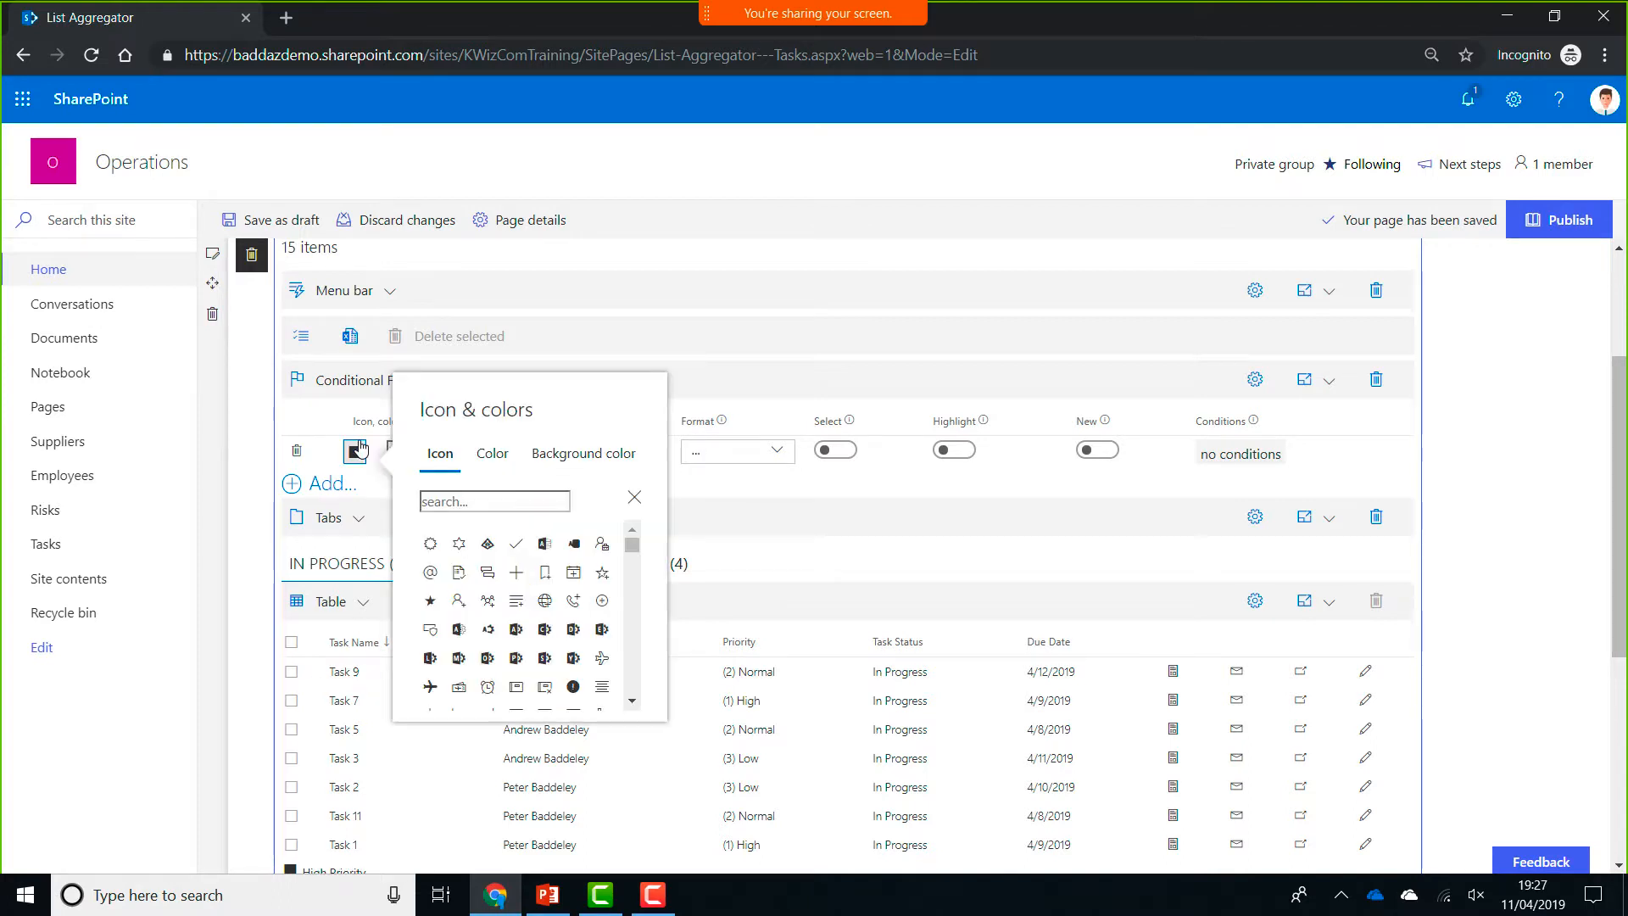
{"action": "left_click", "coordinate": [481, 465]}
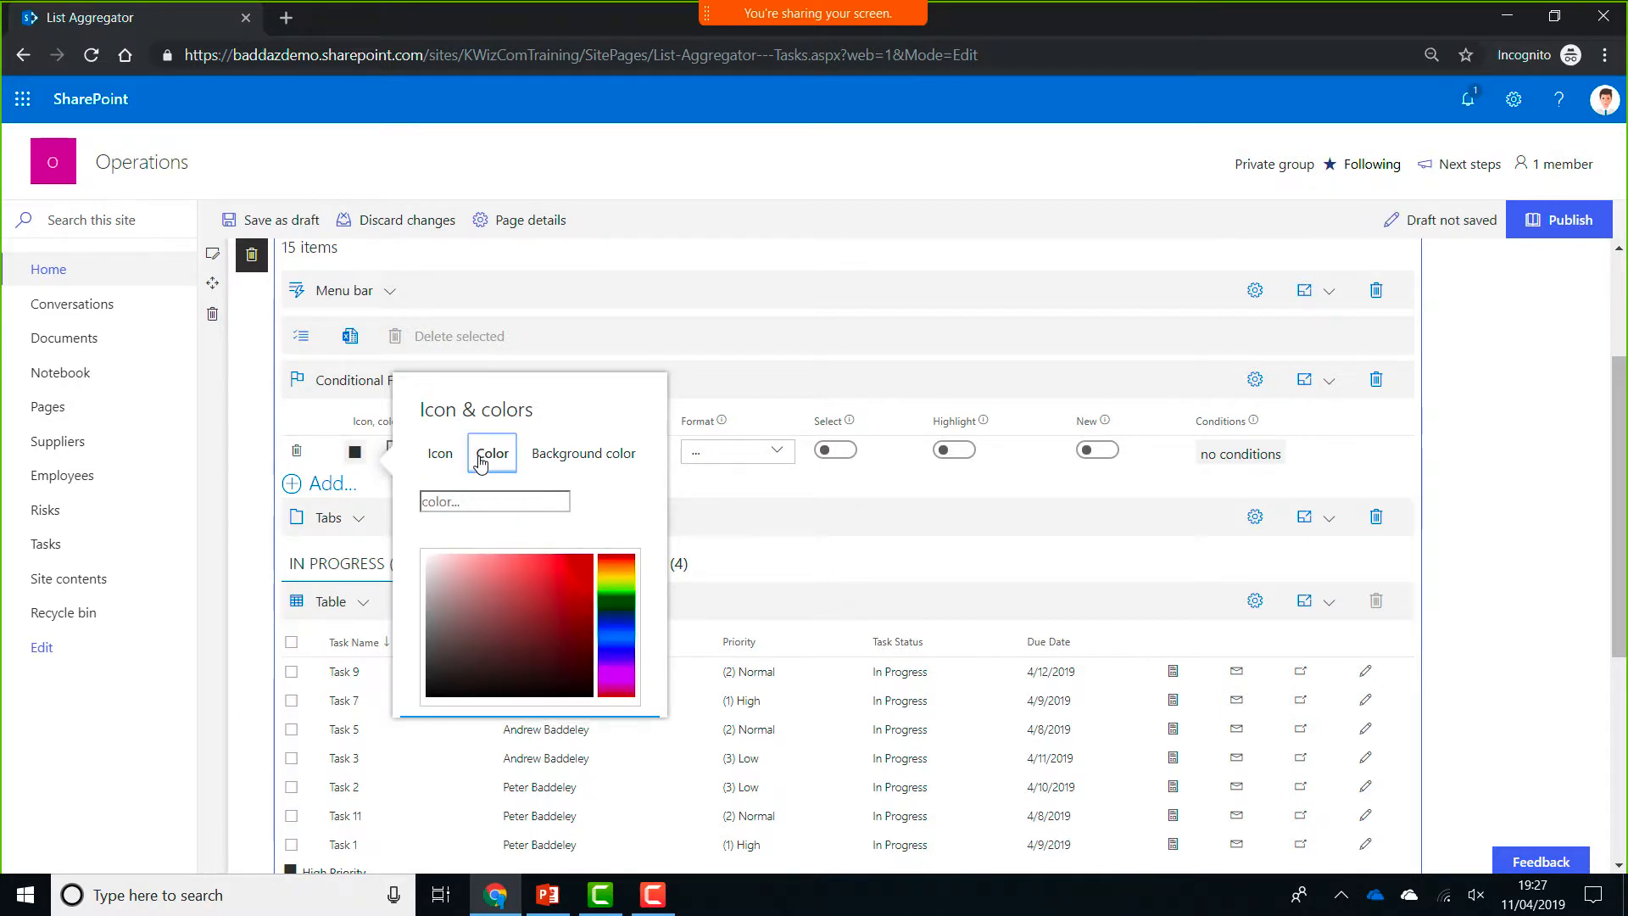
{"action": "left_click", "coordinate": [565, 466]}
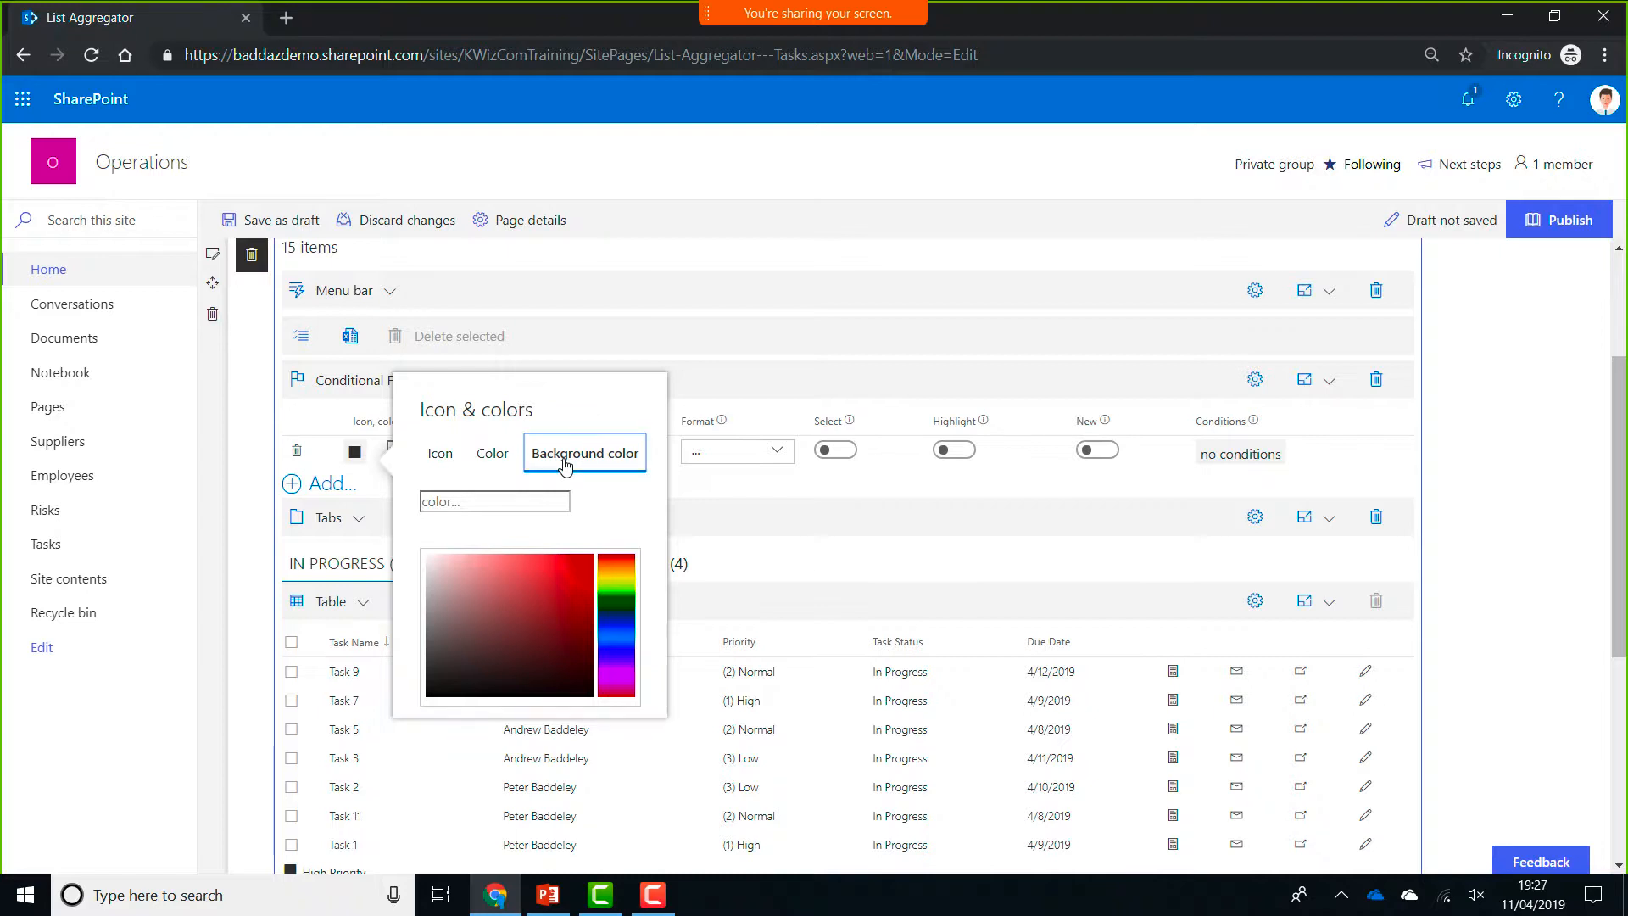
{"action": "left_click", "coordinate": [585, 555]}
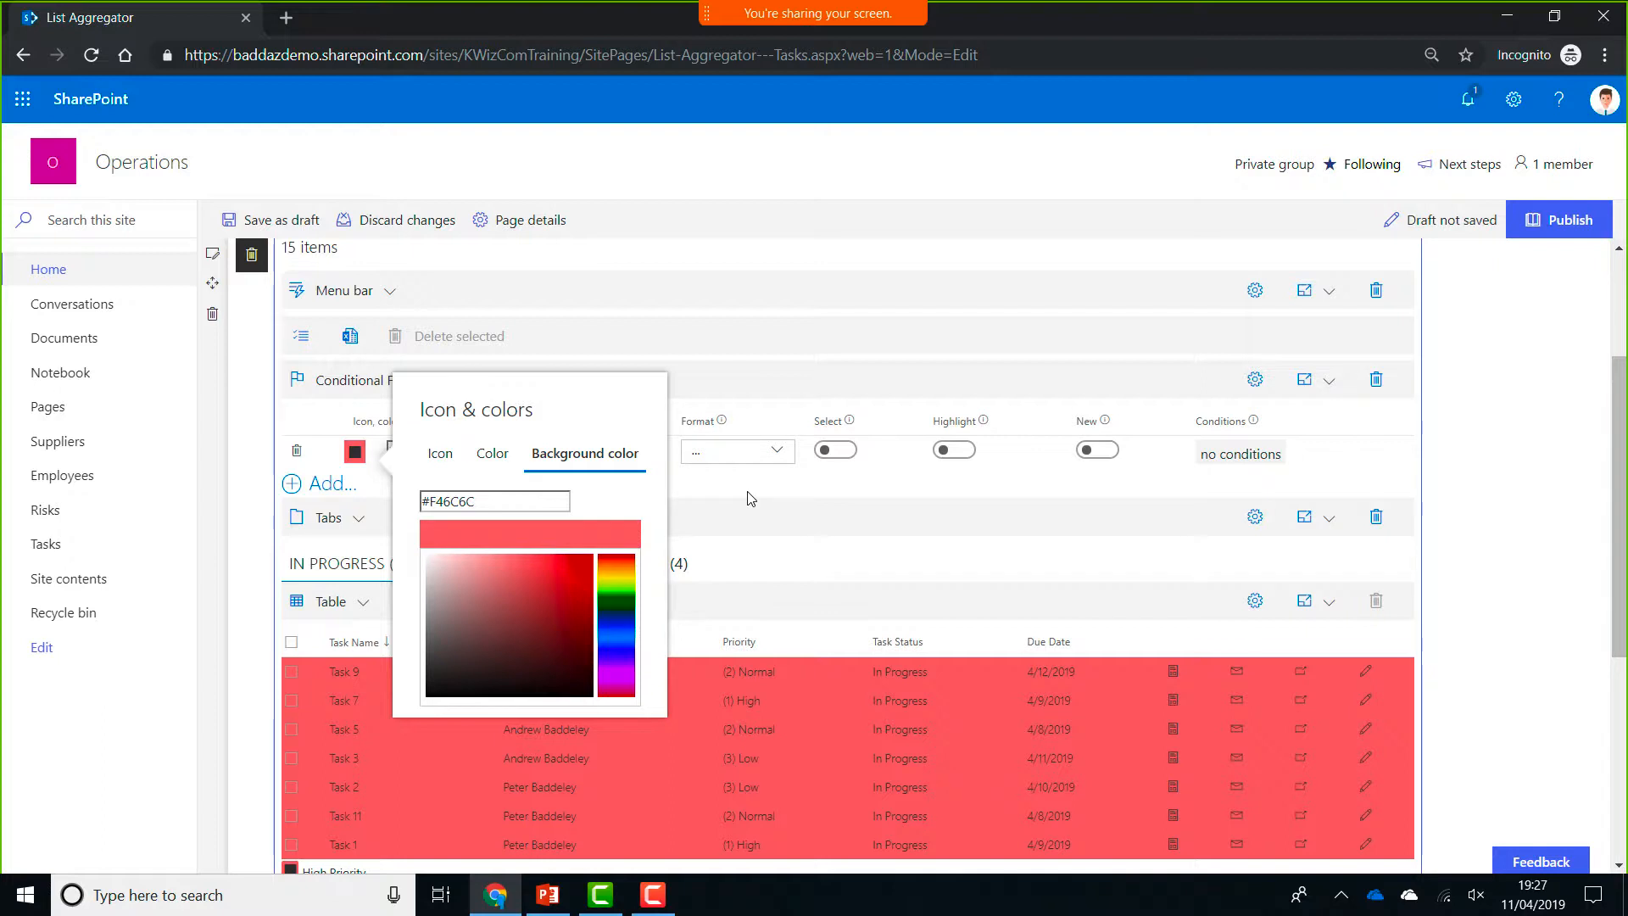
{"action": "left_click", "coordinate": [749, 498]}
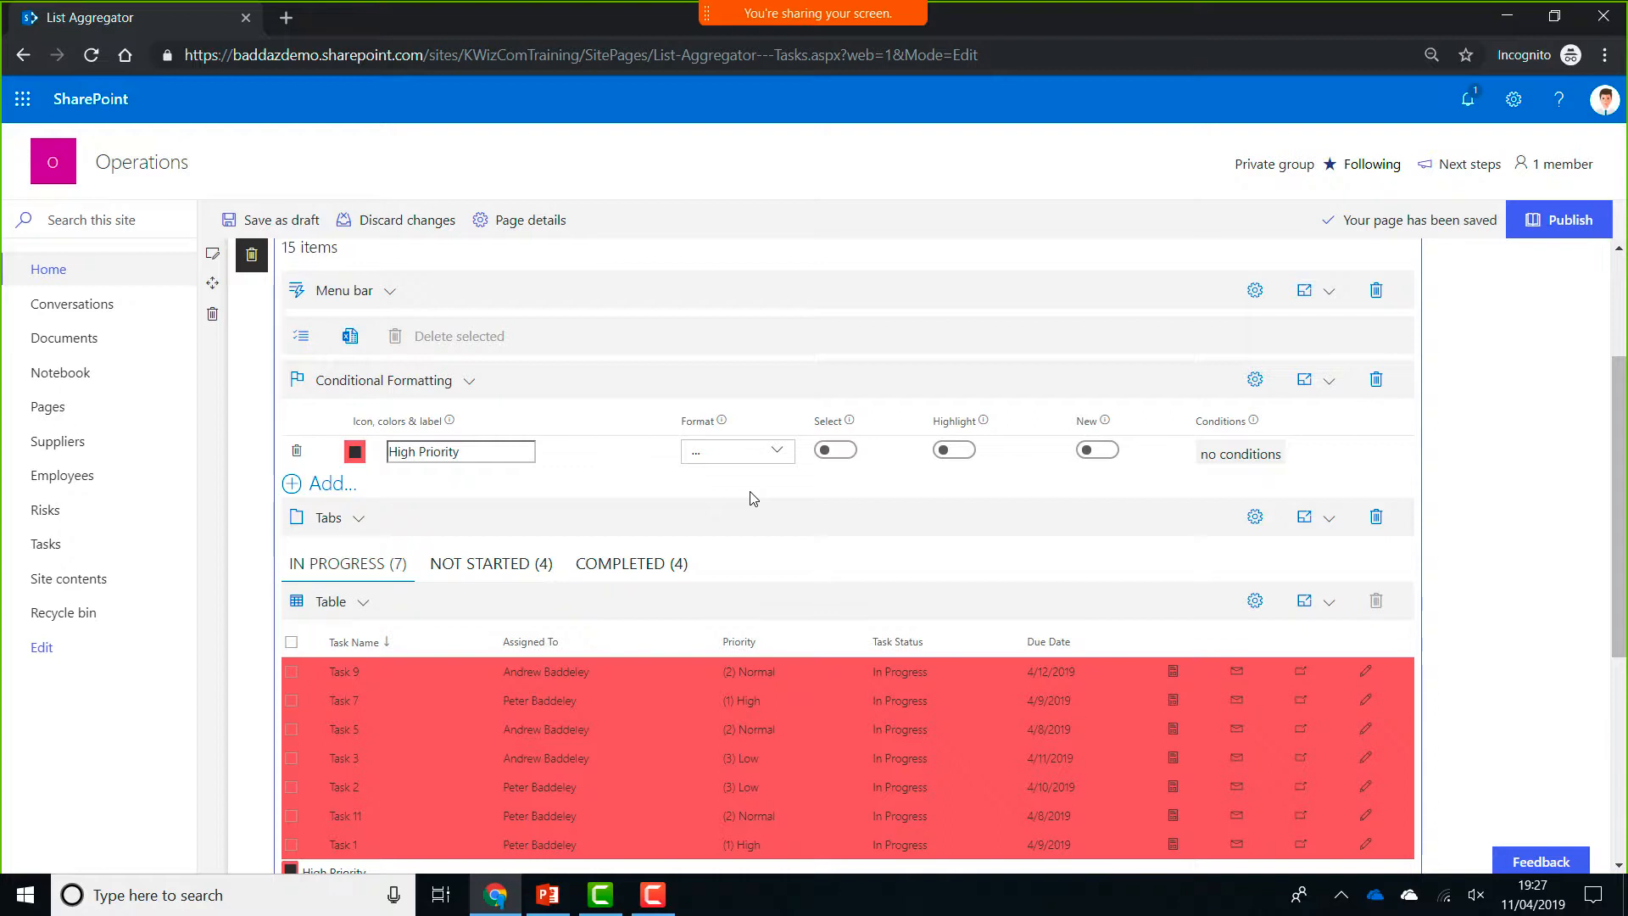
- Apply the High Priority rule's format to the Task Status column only
{"action": "left_click", "coordinate": [772, 454]}
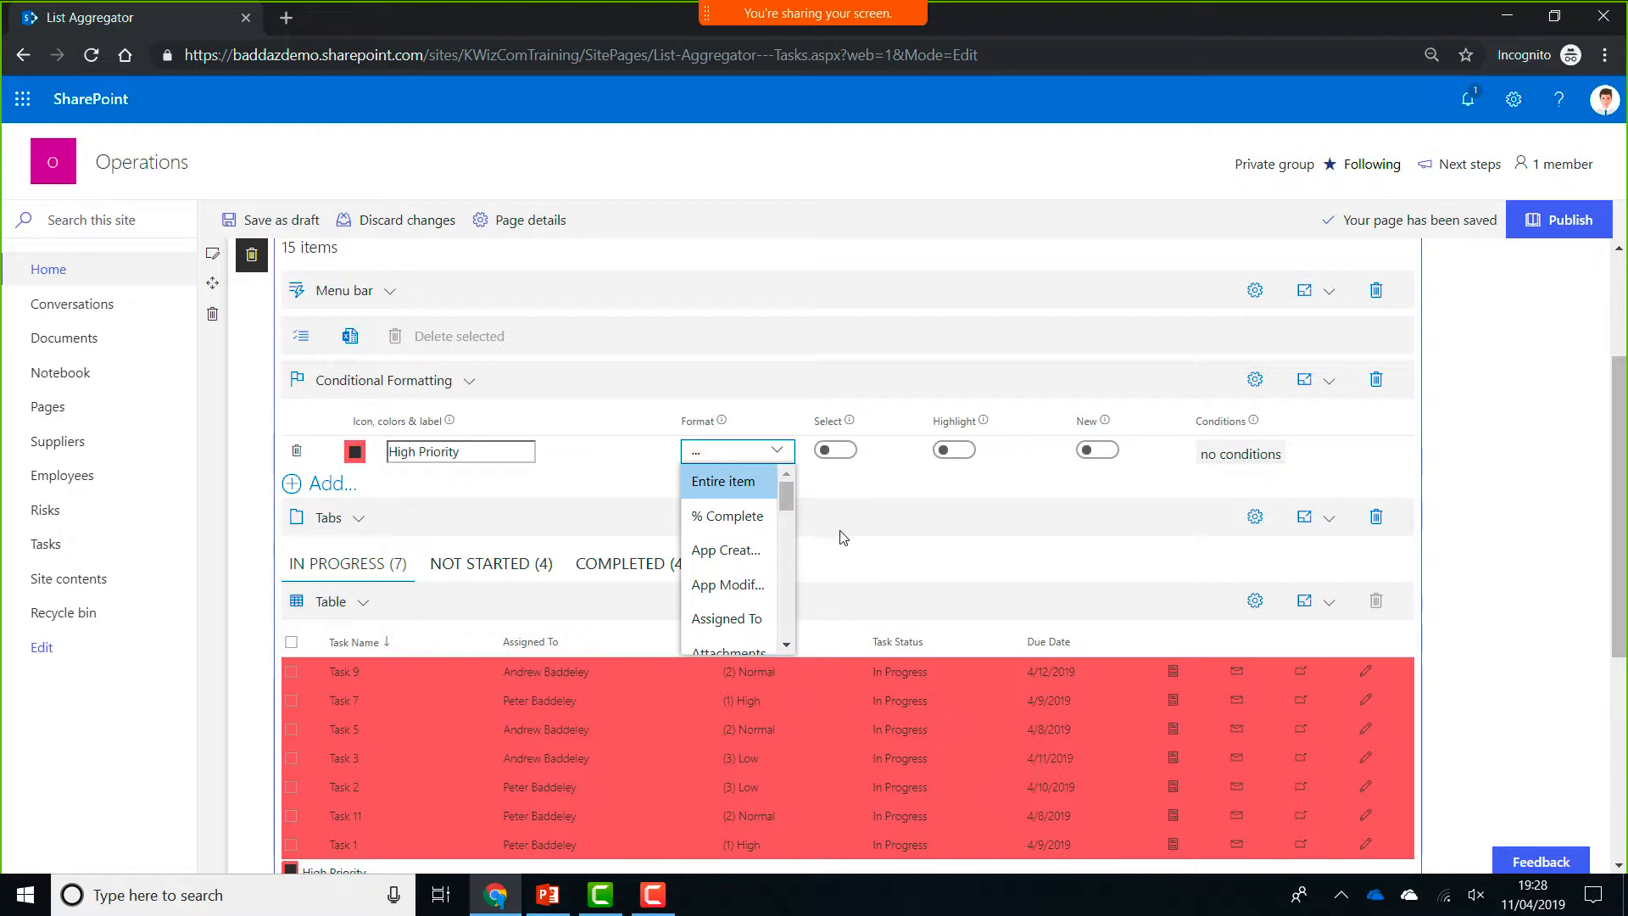
{"action": "left_click_drag", "start_coordinate": [781, 504], "coordinate": [778, 638]}
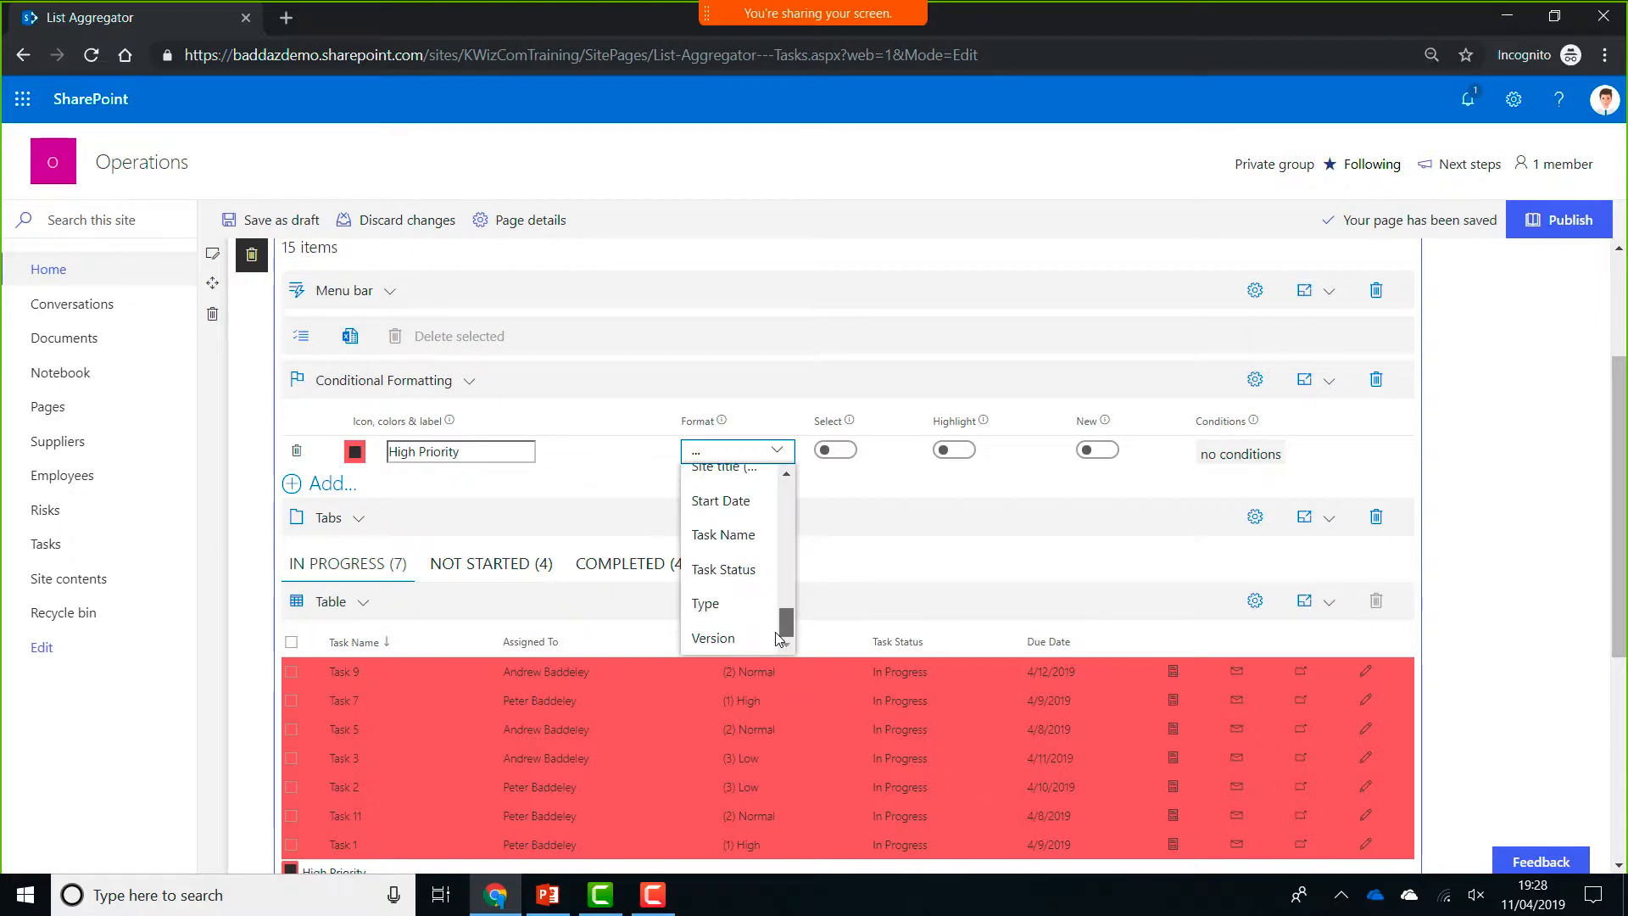
{"action": "left_click", "coordinate": [761, 578]}
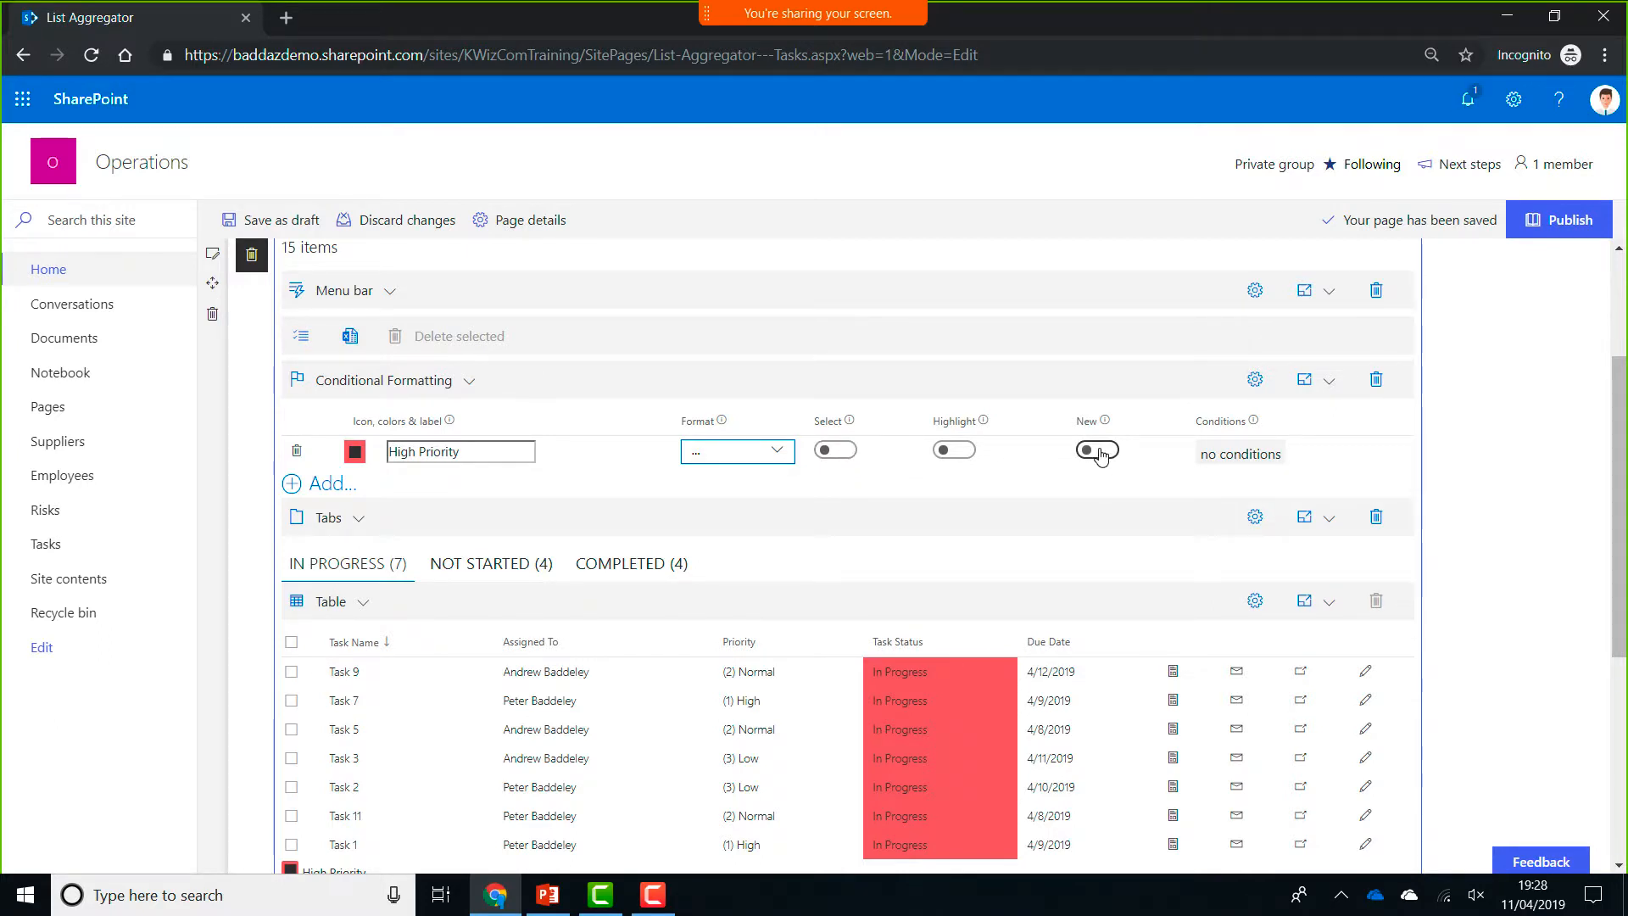
- Add a condition to the High Priority rule that Priority is equal to (1) High
{"action": "left_click", "coordinate": [1218, 458]}
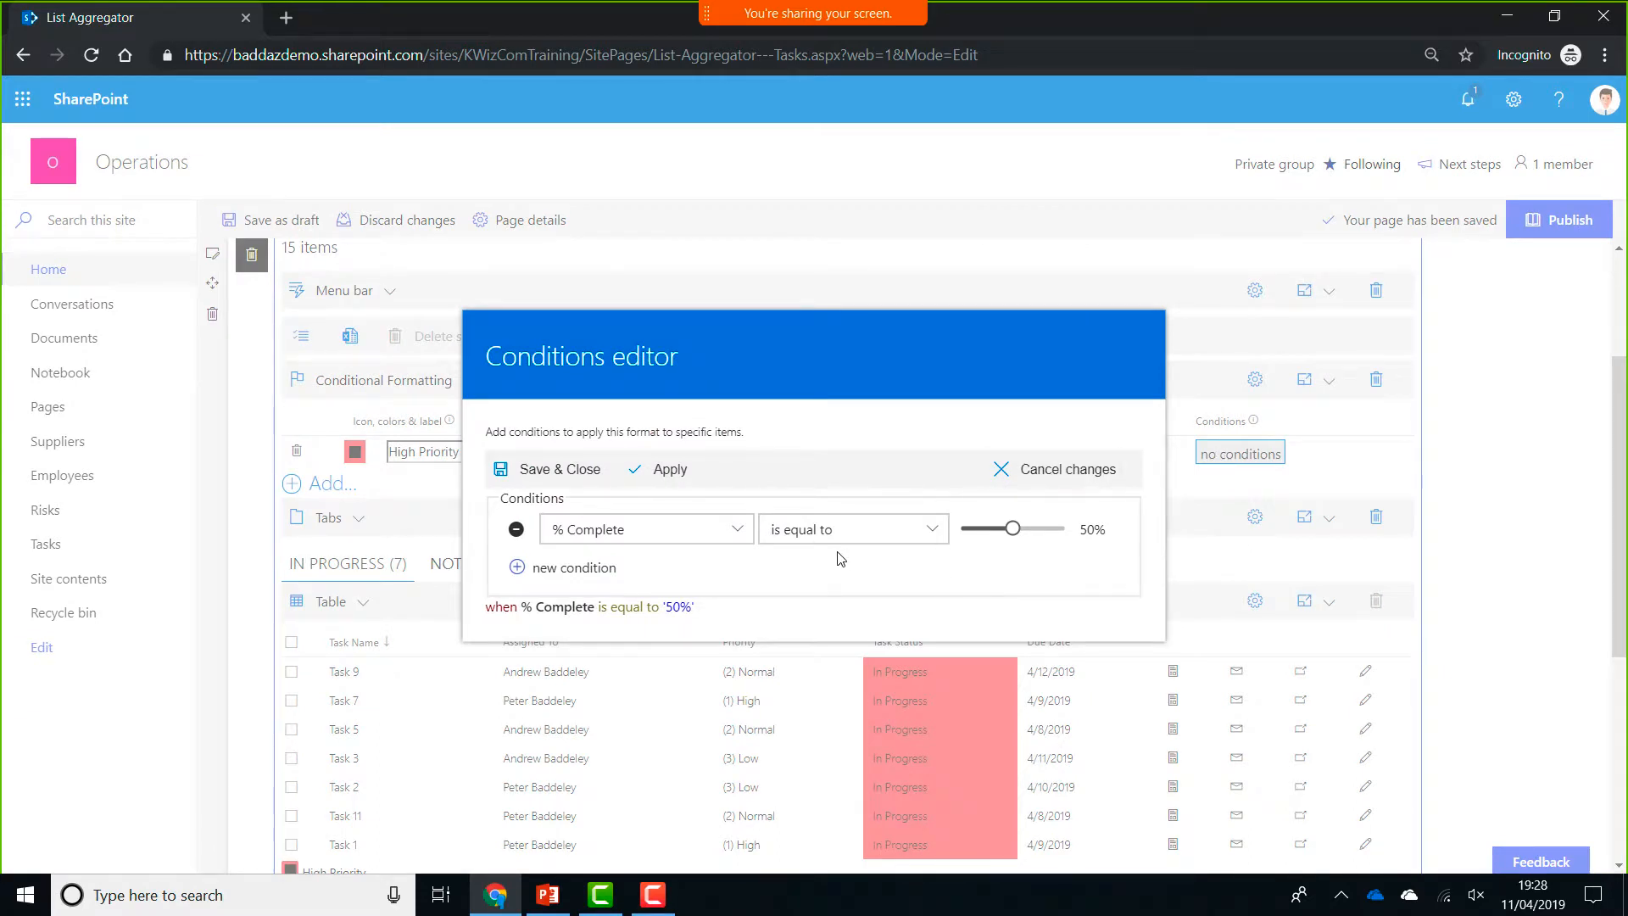
{"action": "left_click", "coordinate": [736, 529]}
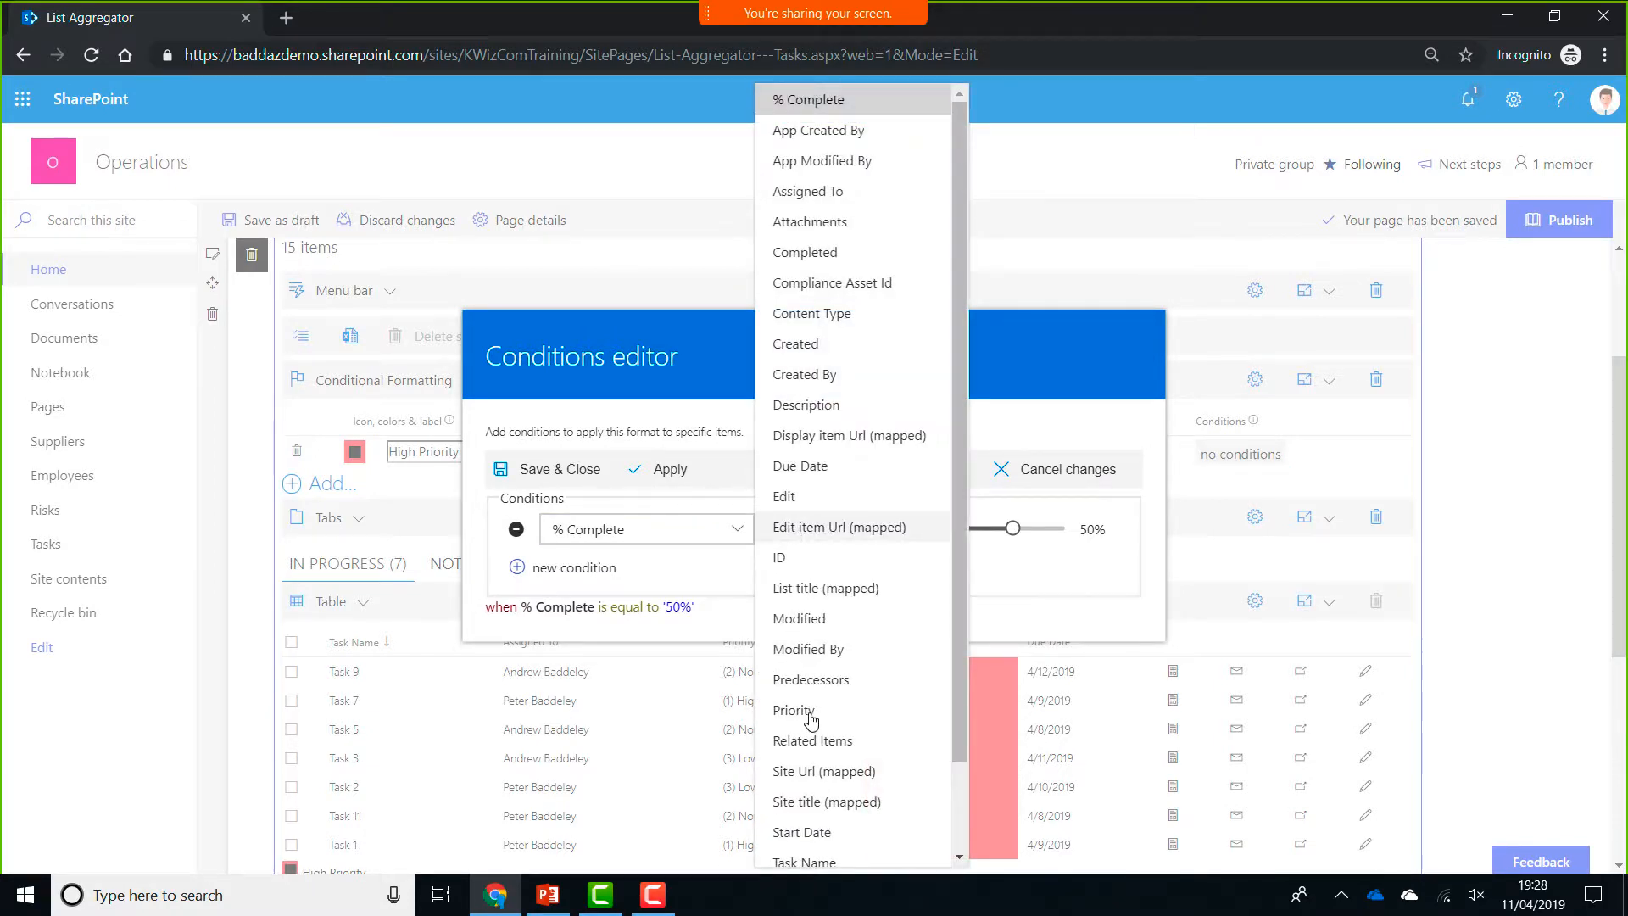
{"action": "scroll", "coordinate": [865, 658], "scroll_direction": "down", "scroll_amount": 1}
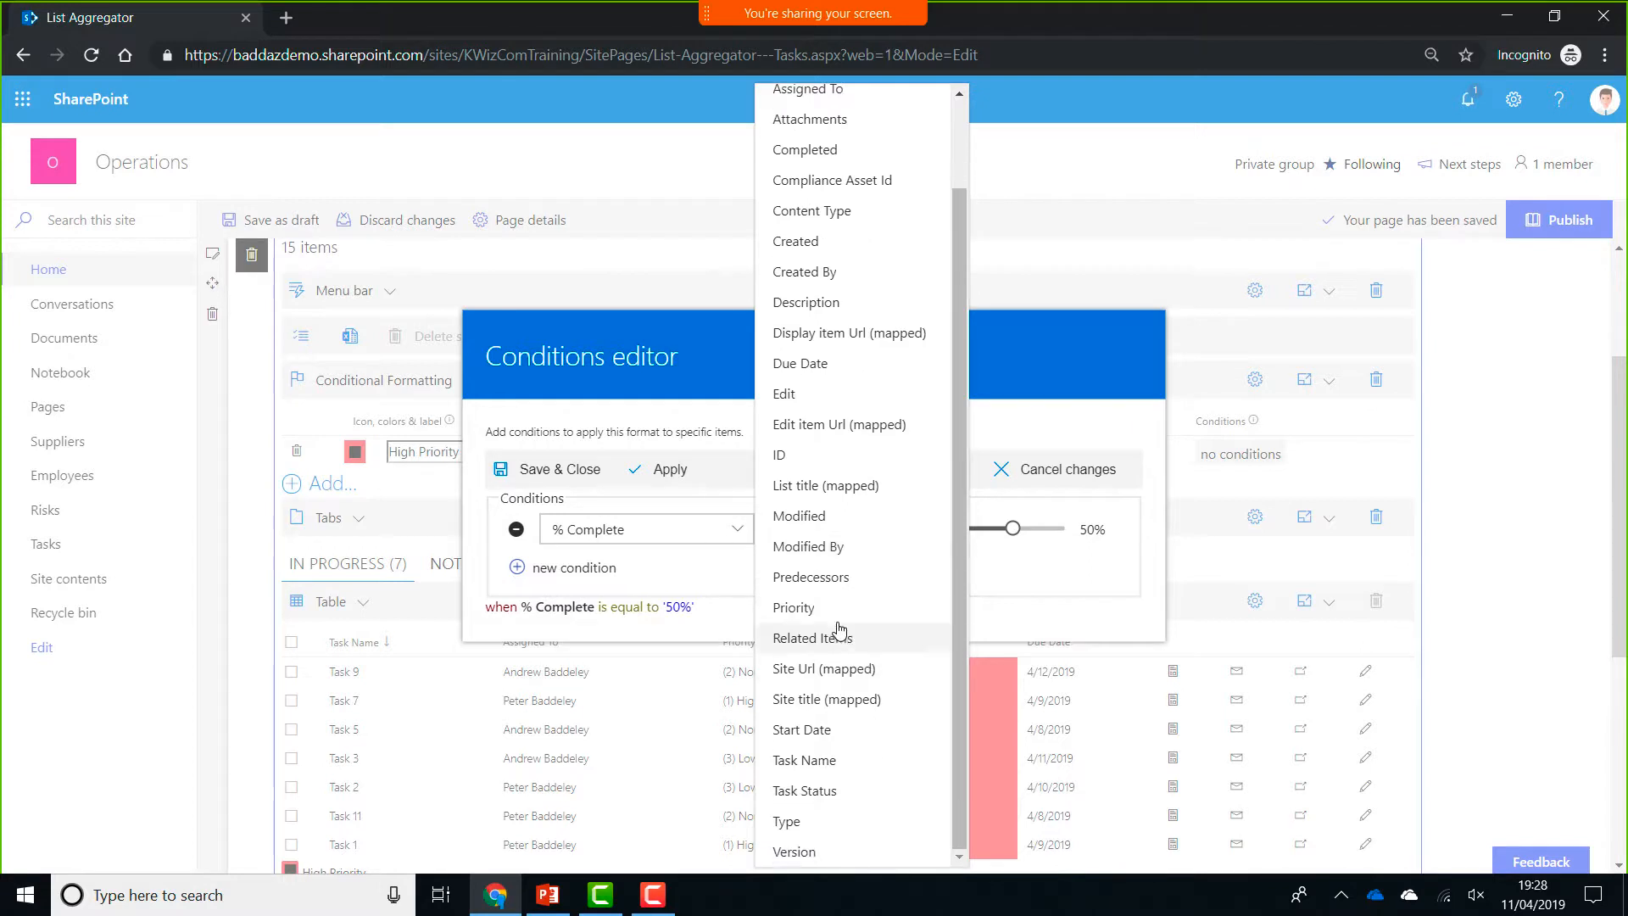
{"action": "left_click", "coordinate": [840, 618]}
{"action": "left_click", "coordinate": [1085, 529]}
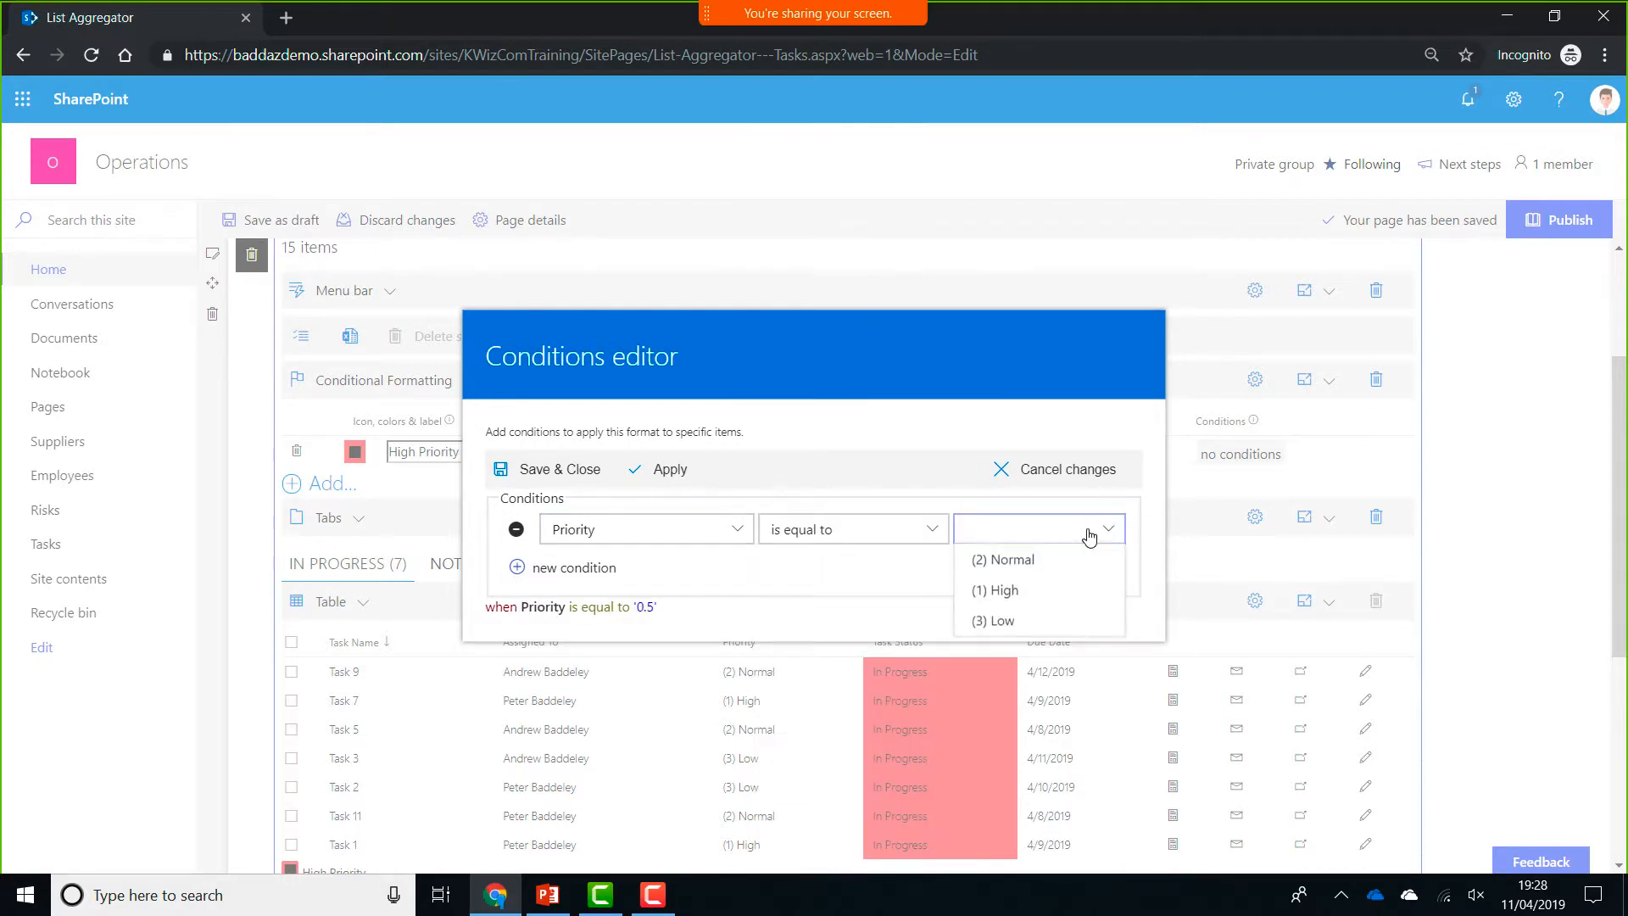
{"action": "left_click", "coordinate": [1003, 589]}
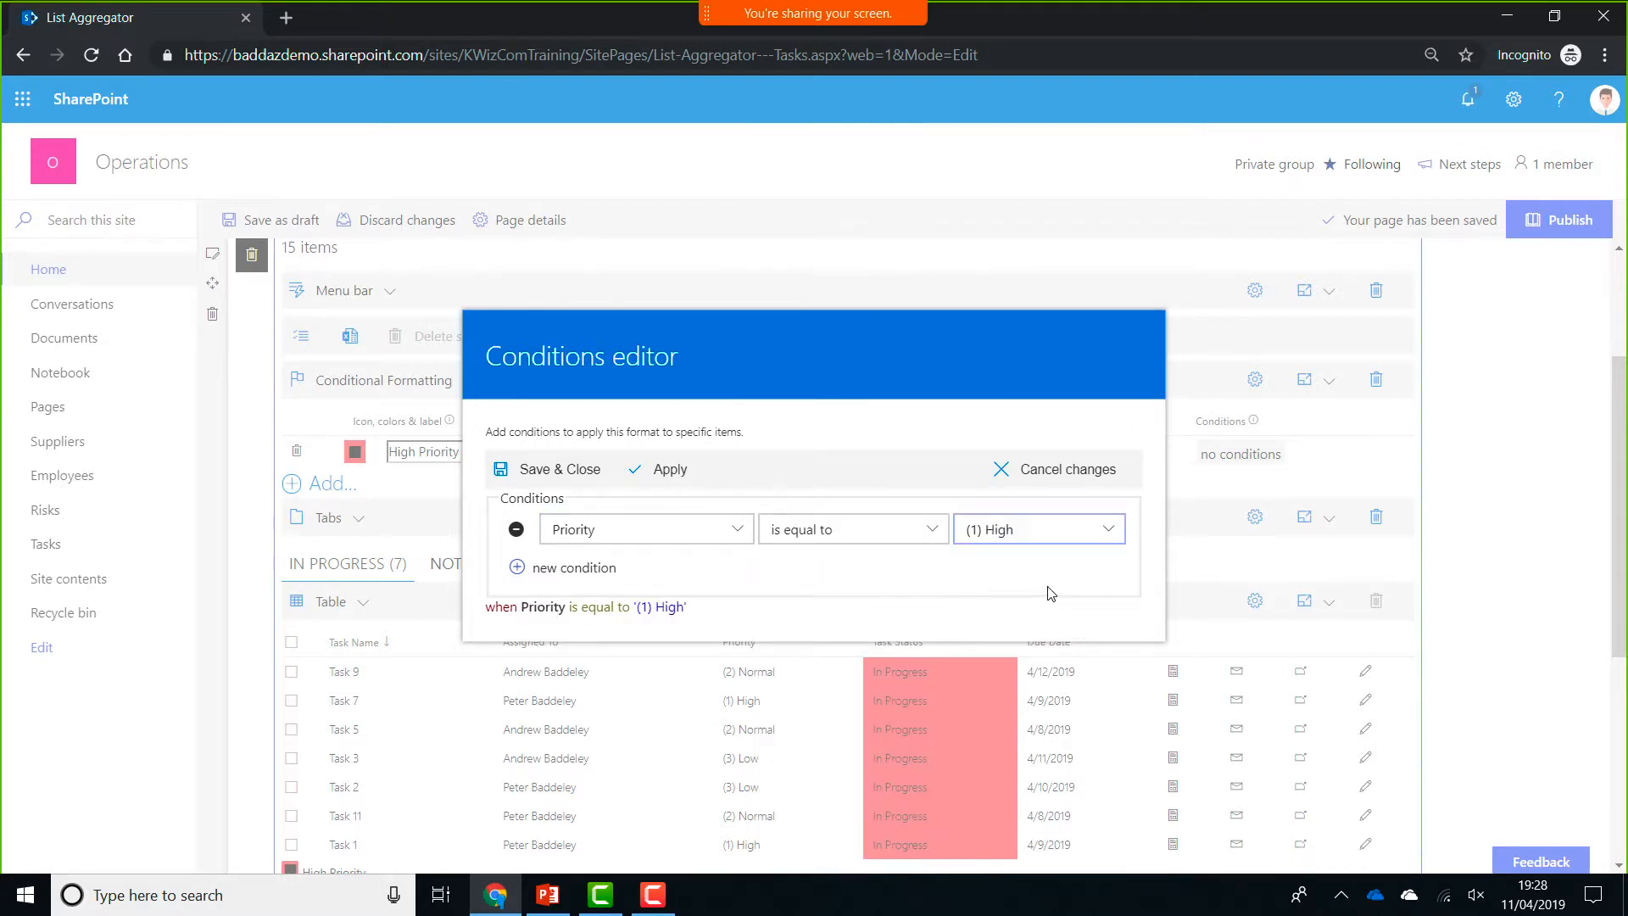
- Add a second condition, joined with and, that Task Status is not equal to Completed, and save the rule's conditions
{"action": "left_click", "coordinate": [577, 570]}
{"action": "left_click", "coordinate": [768, 556]}
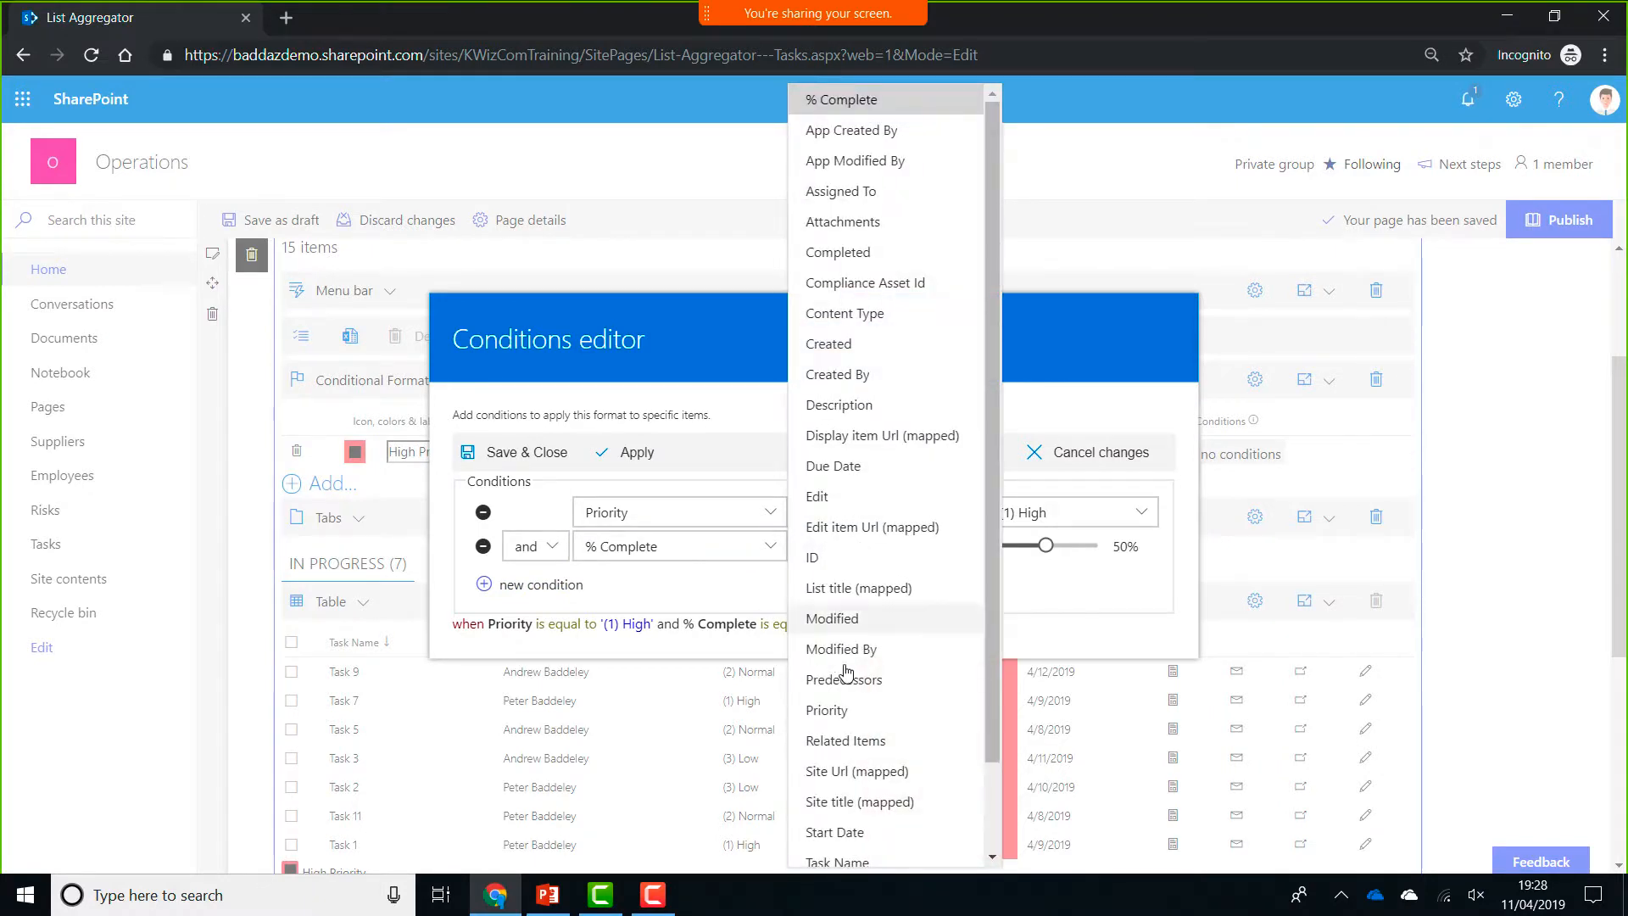
{"action": "scroll", "coordinate": [858, 763], "scroll_direction": "down", "scroll_amount": 2}
{"action": "left_click", "coordinate": [856, 787]}
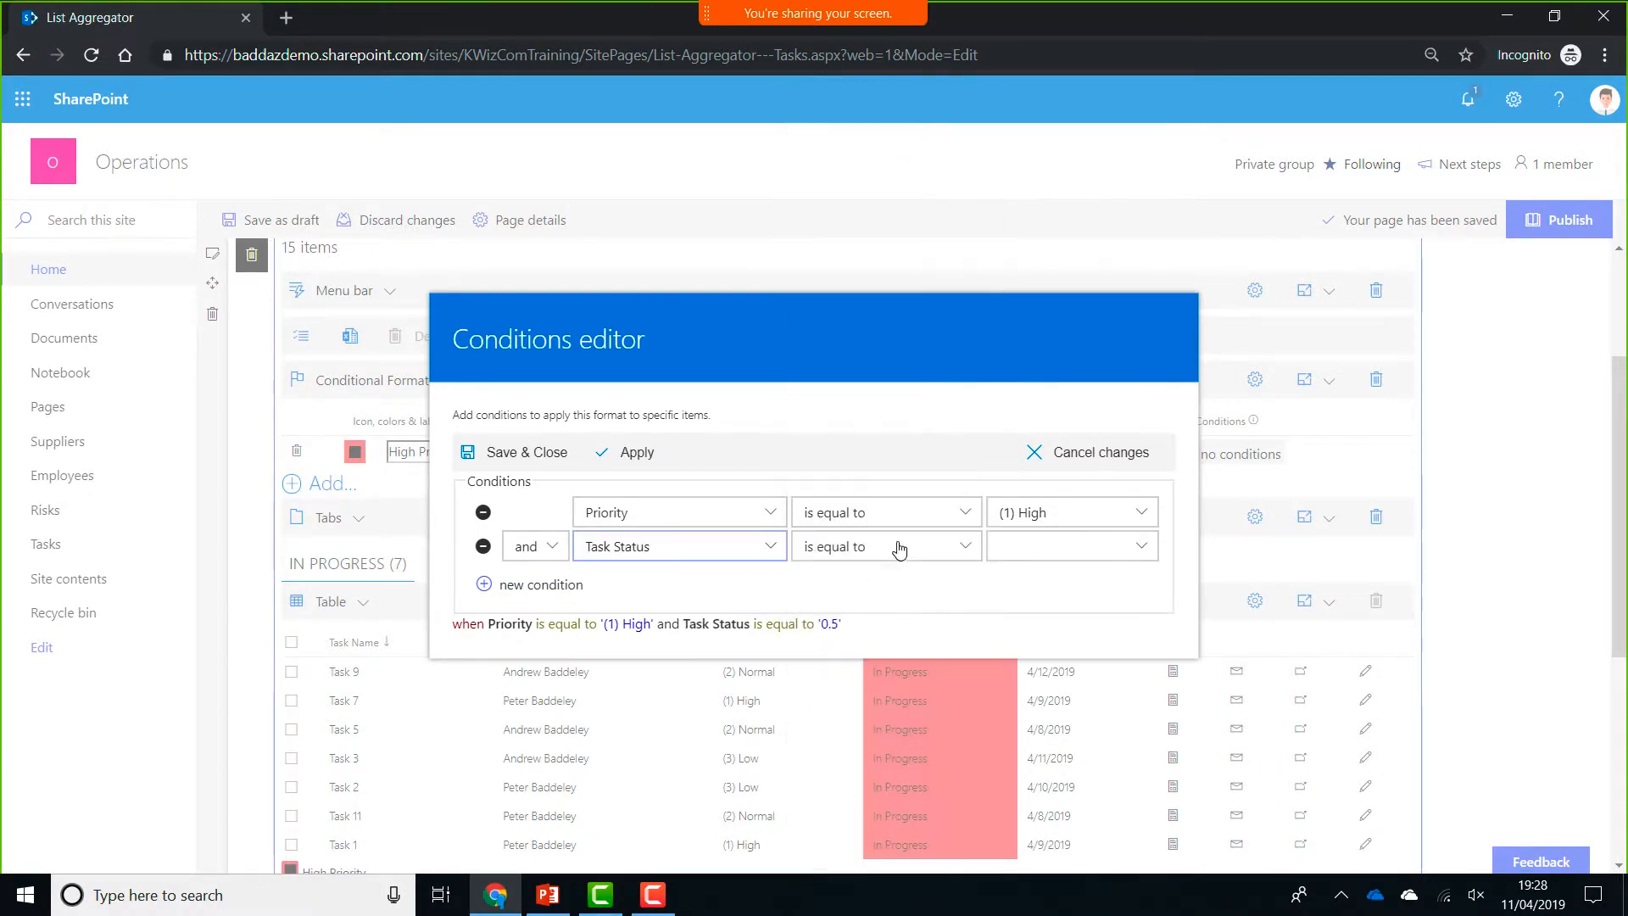
{"action": "left_click", "coordinate": [906, 561]}
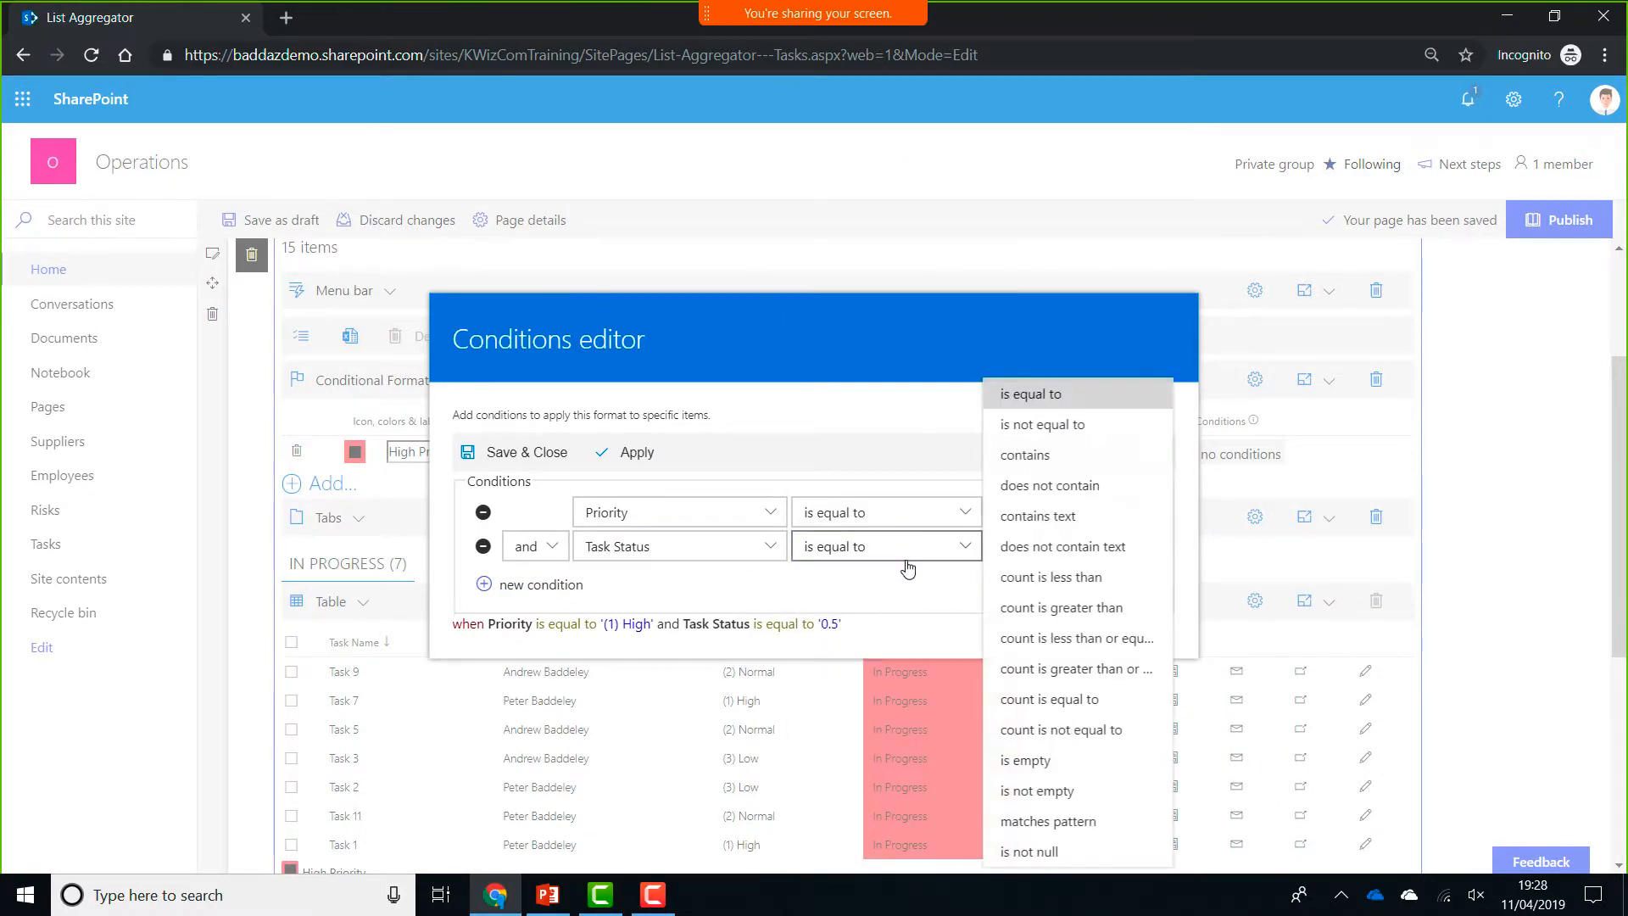
{"action": "left_click", "coordinate": [1070, 424]}
{"action": "left_click", "coordinate": [1118, 553]}
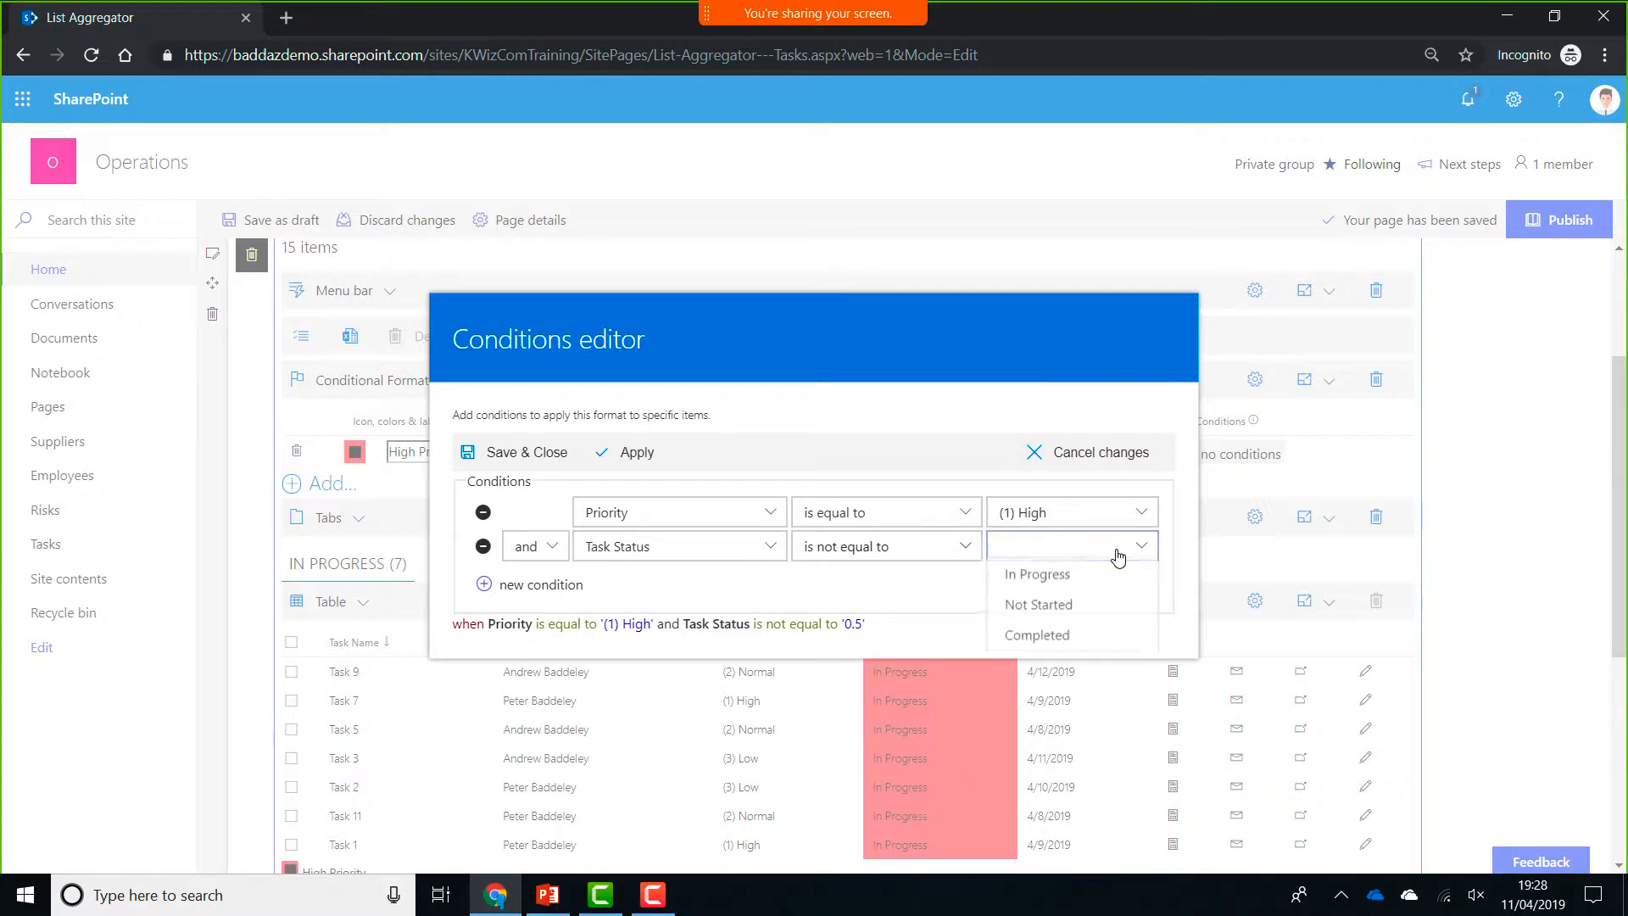
{"action": "left_click", "coordinate": [1045, 637]}
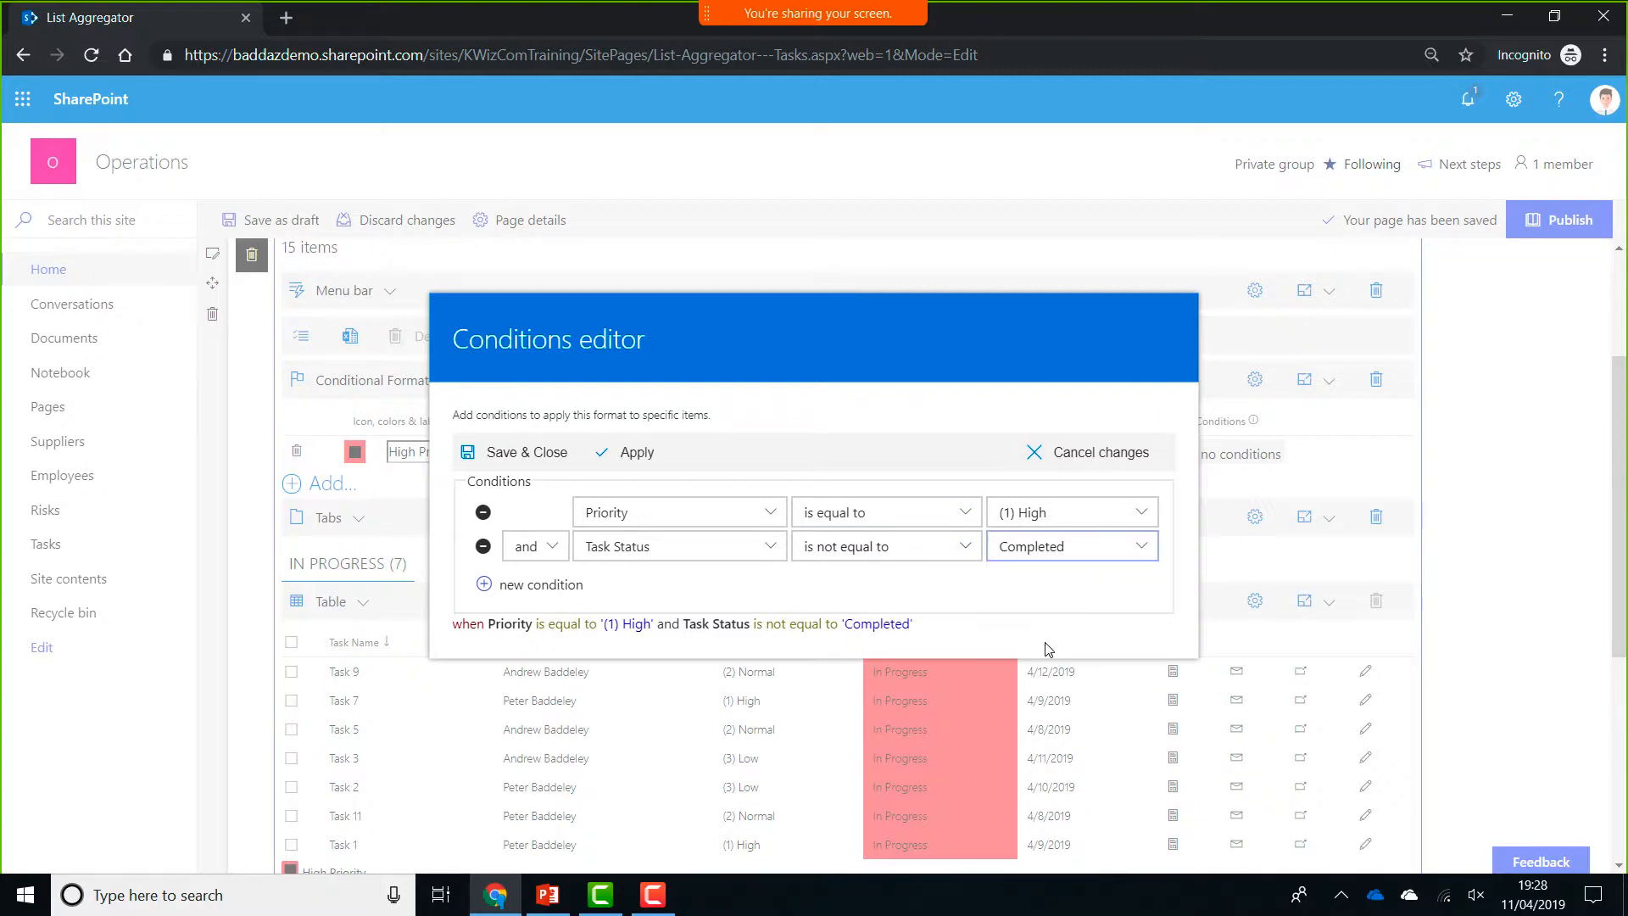
{"action": "left_click", "coordinate": [634, 452]}
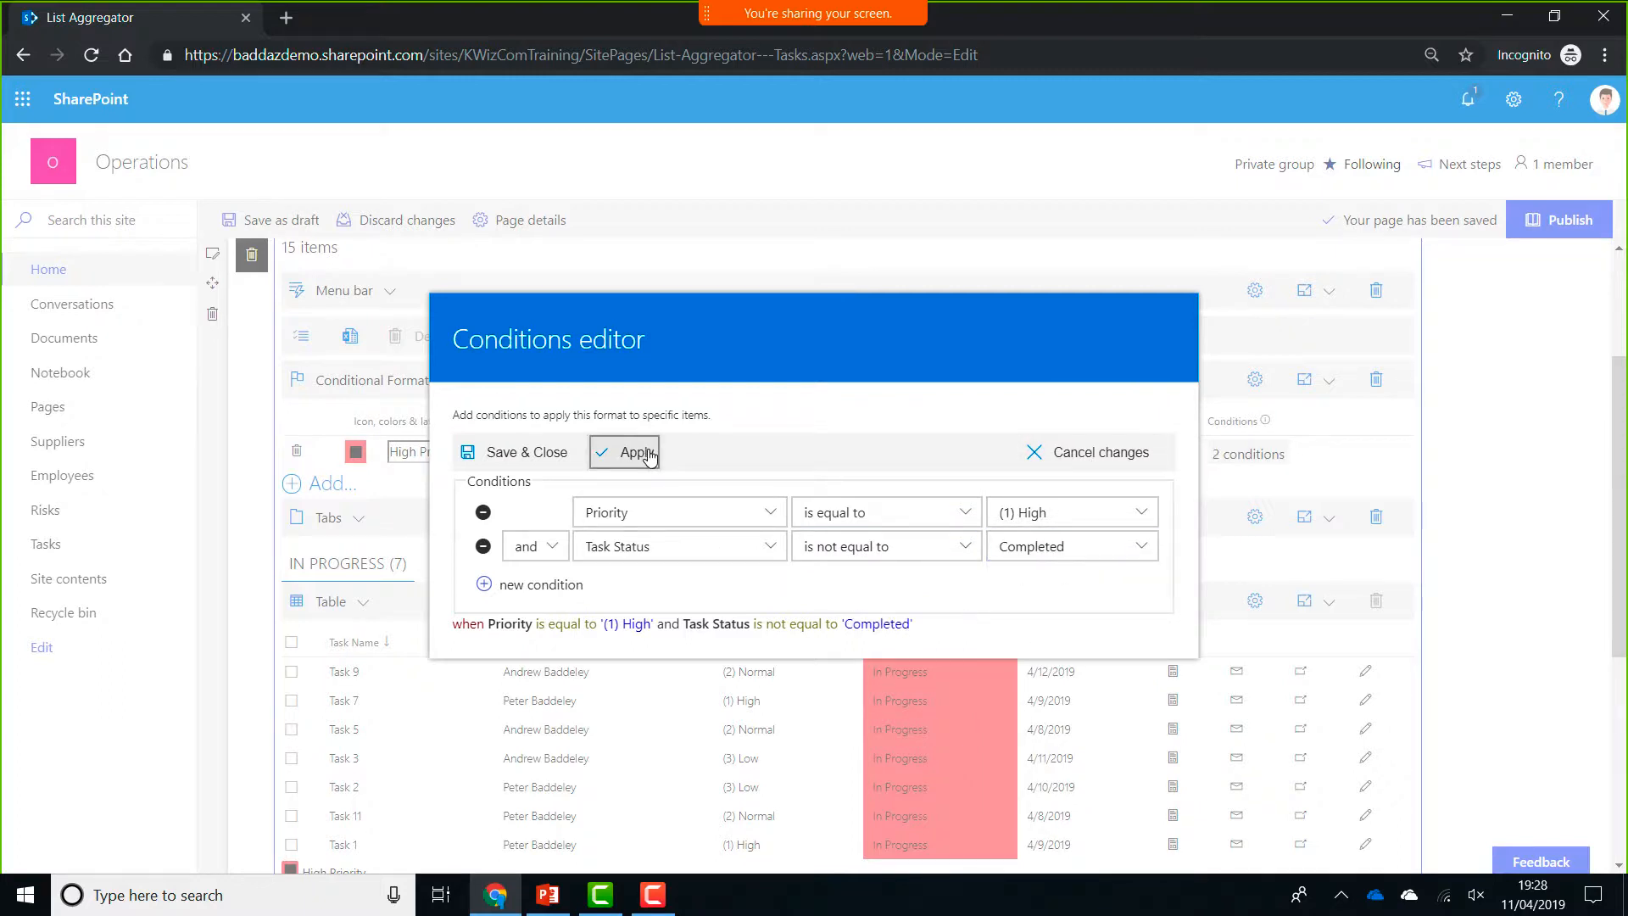
{"action": "left_click", "coordinate": [526, 457]}
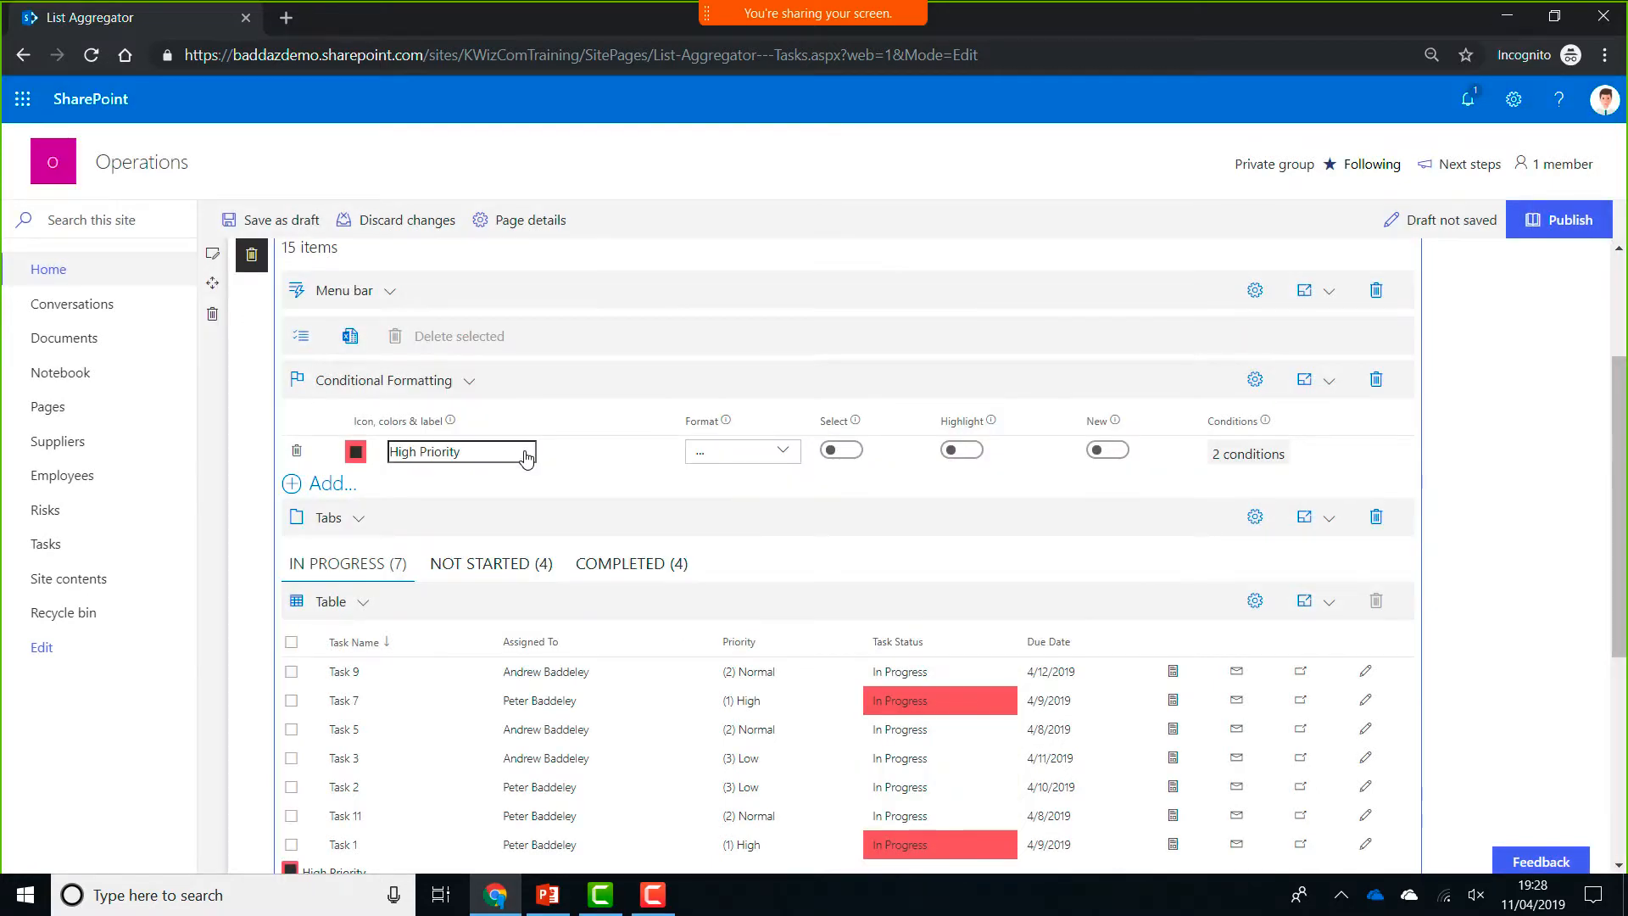
- Review the High Priority formatting and legend in the task table, checking the Not Started and In Progress tabs
{"action": "scroll", "coordinate": [664, 600], "scroll_direction": "down", "scroll_amount": 3}
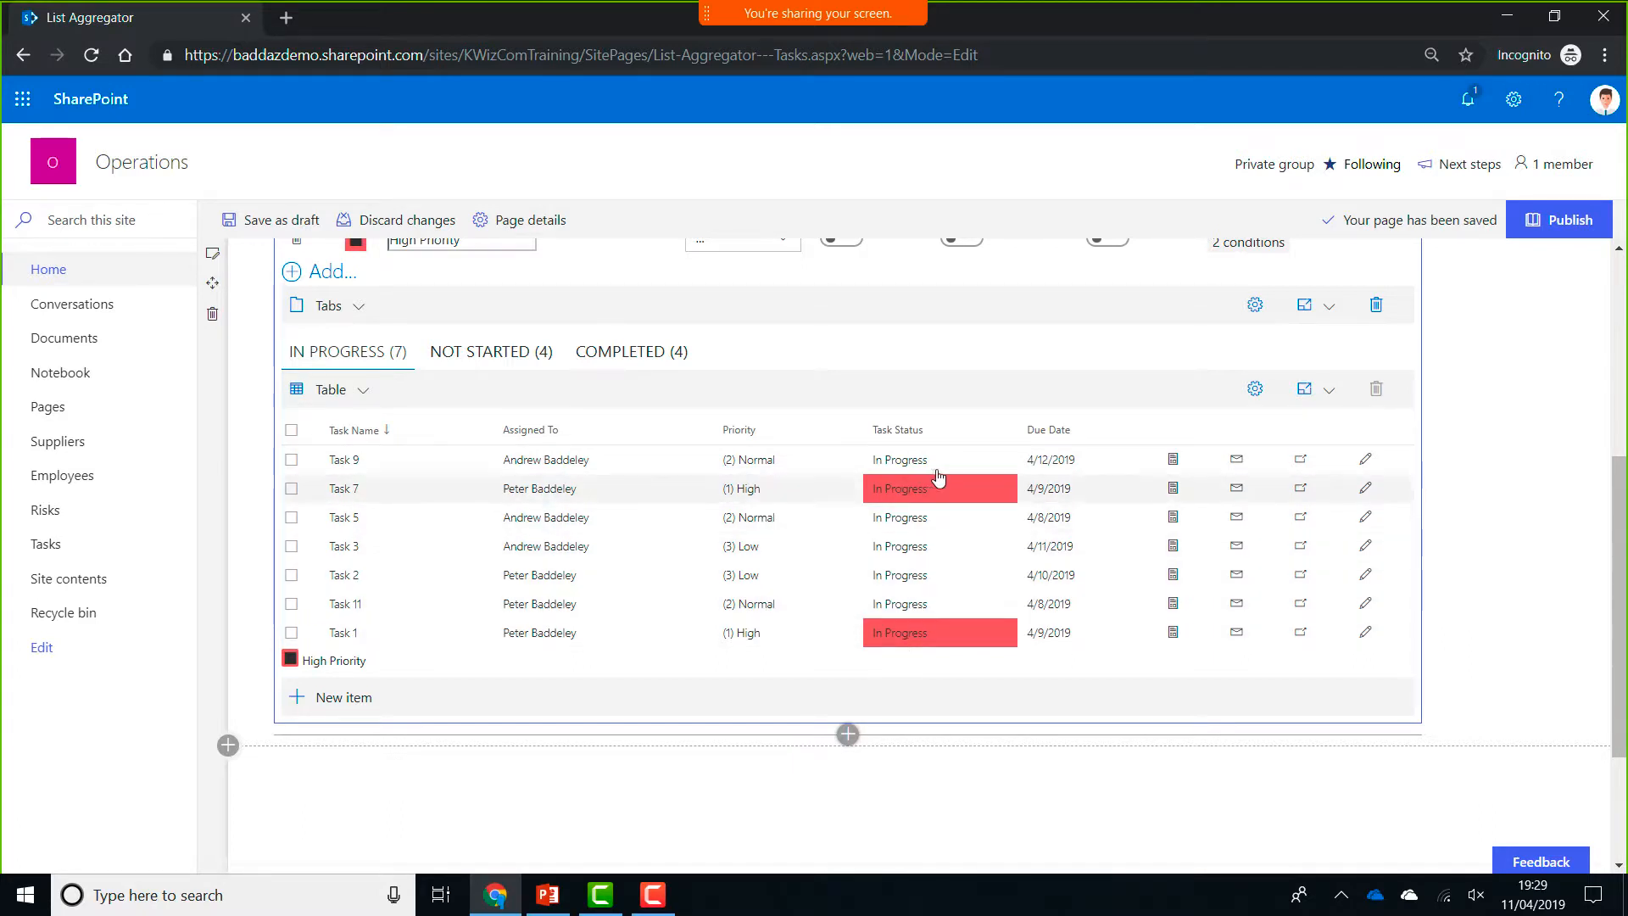
{"action": "scroll", "coordinate": [838, 547], "scroll_direction": "up", "scroll_amount": 3}
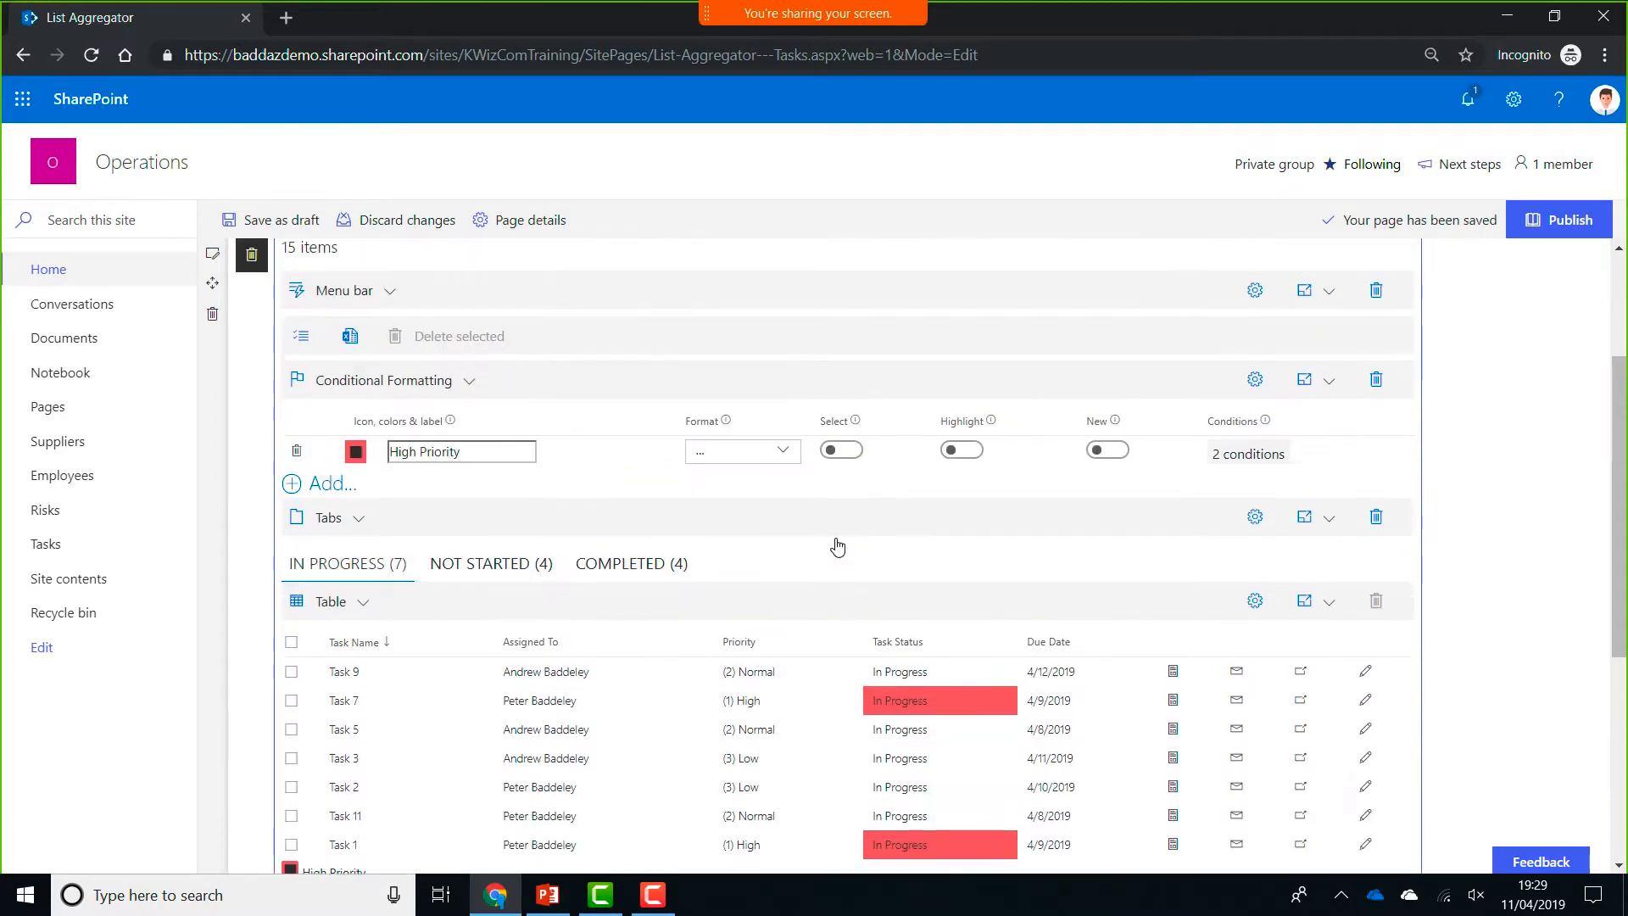
{"action": "left_click", "coordinate": [511, 575]}
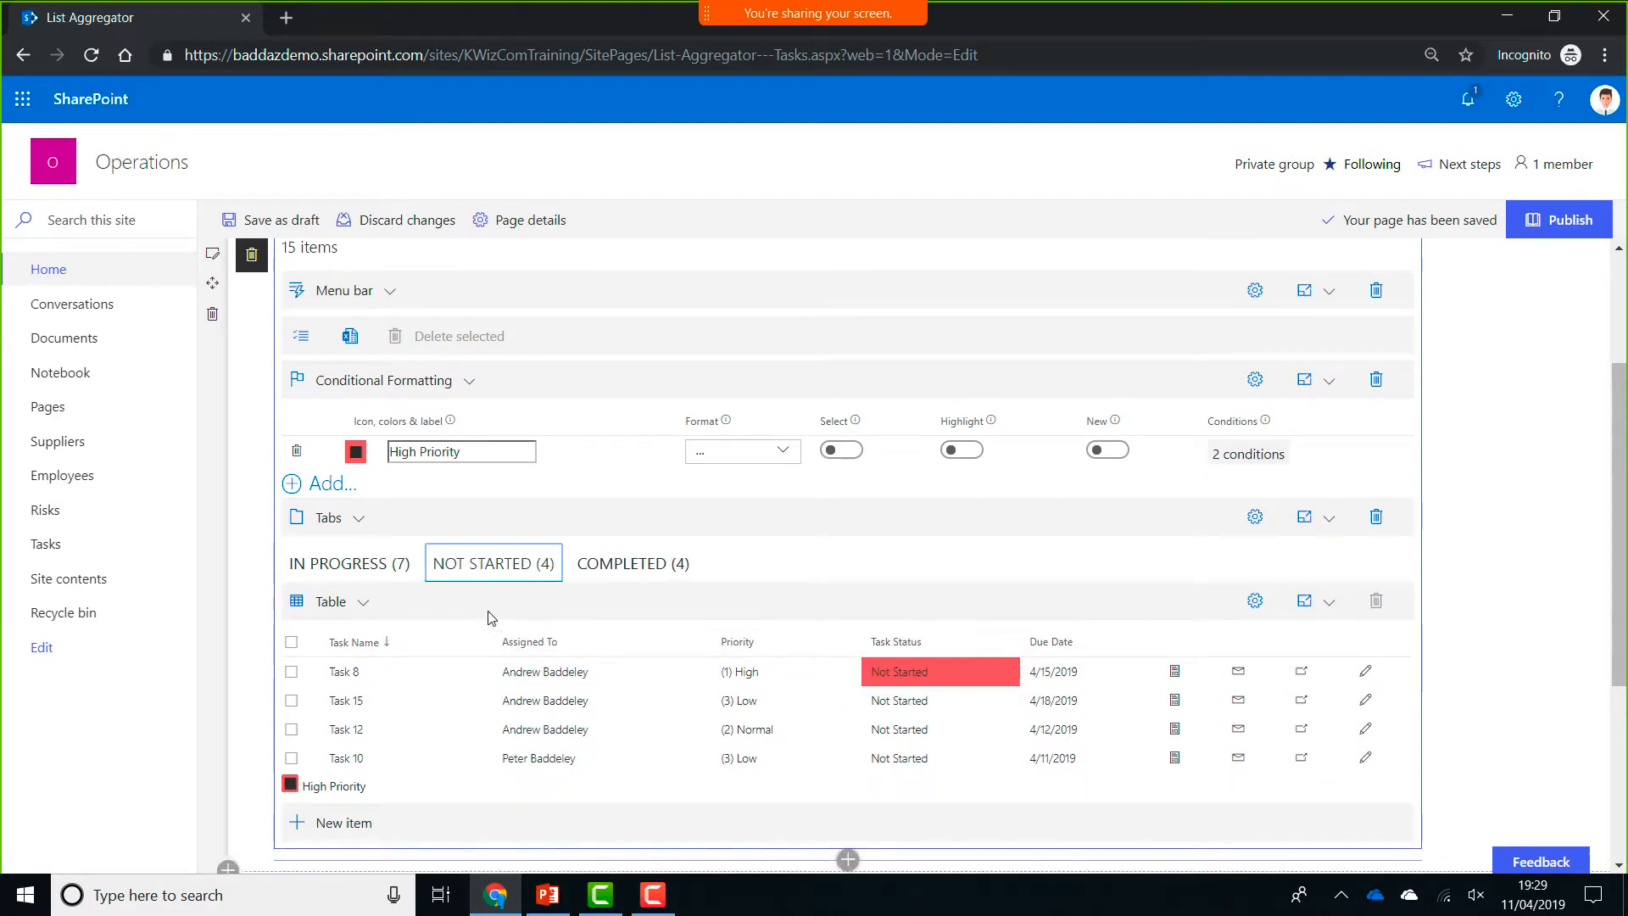
{"action": "left_click", "coordinate": [357, 573]}
- Try adding a third condition comparing Due Date with a date relative to today, and remove it from the rule
{"action": "left_click", "coordinate": [1271, 454]}
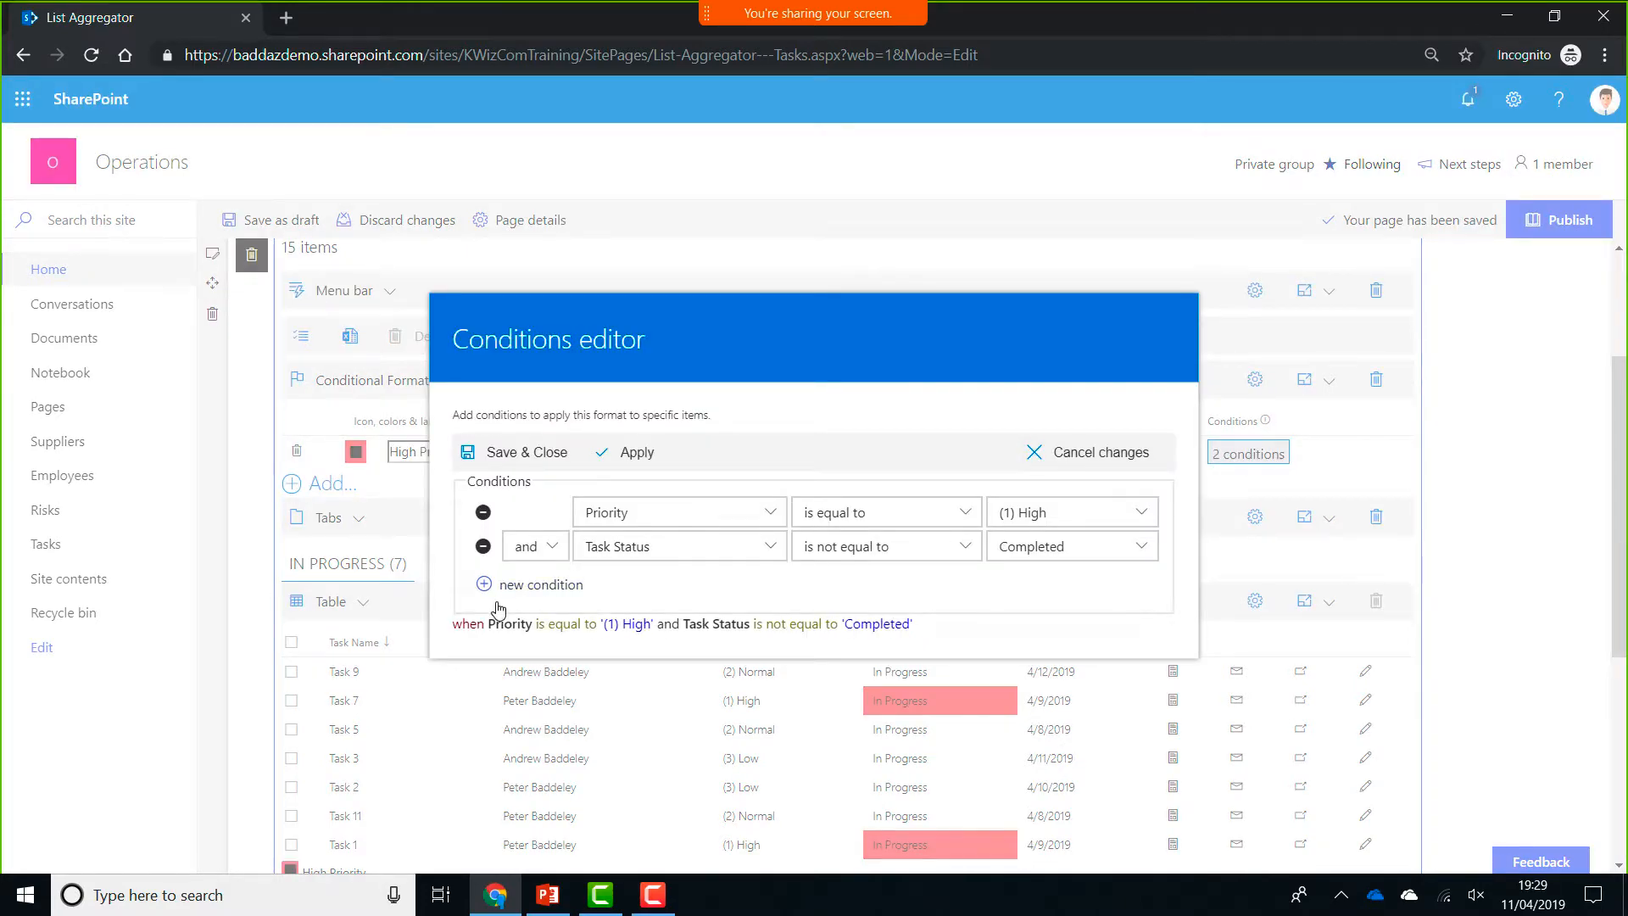
{"action": "left_click", "coordinate": [517, 587]}
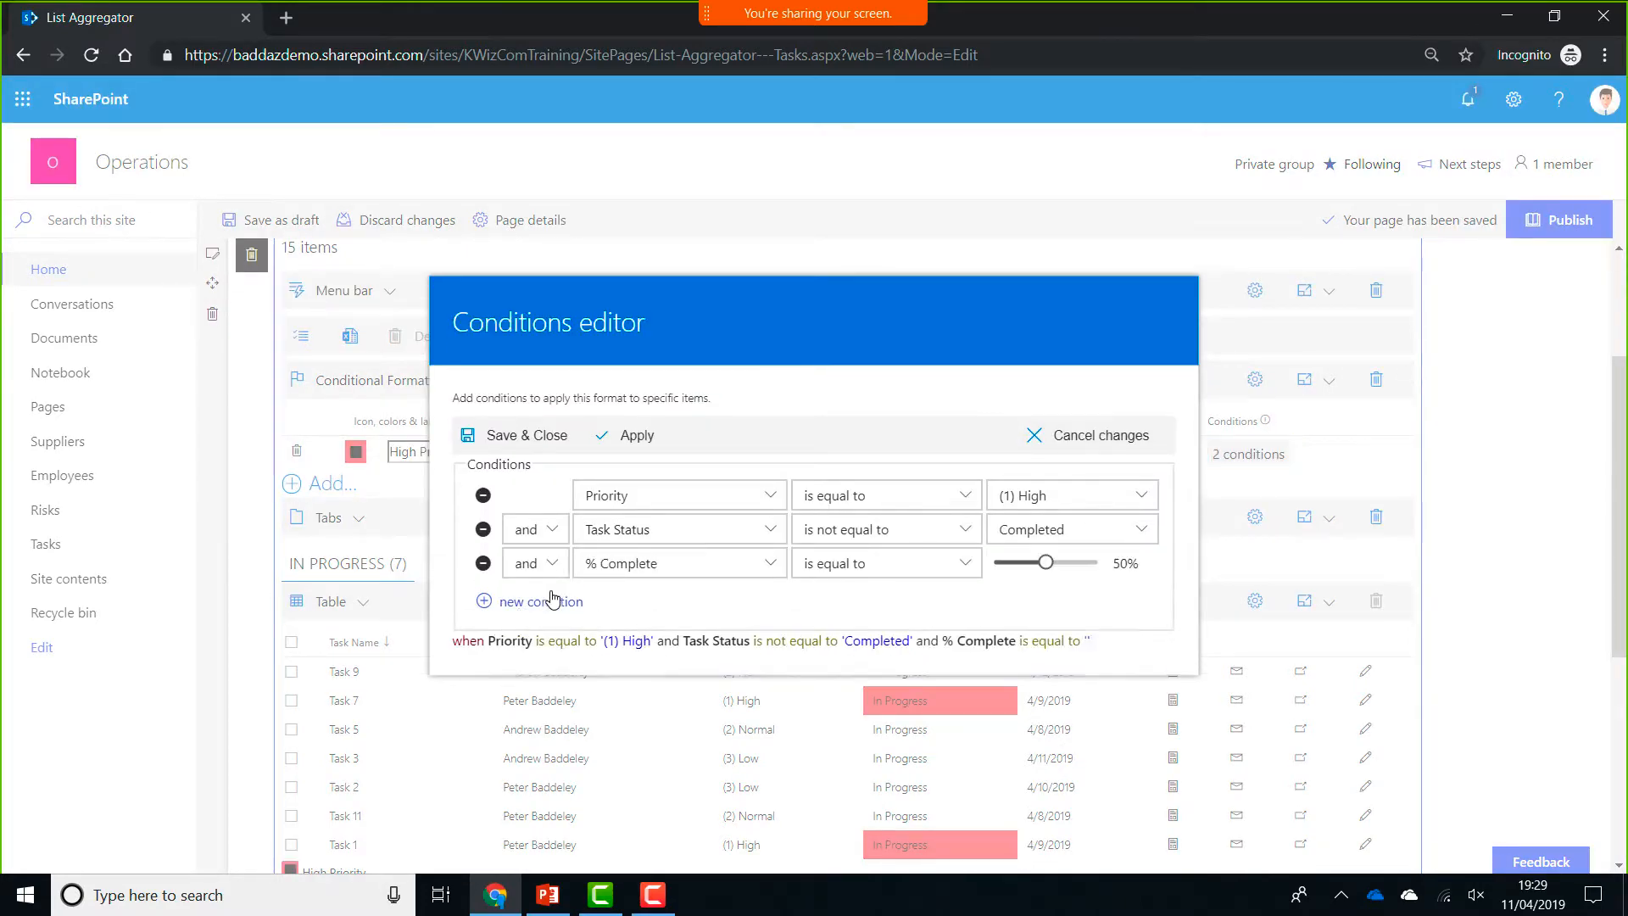
{"action": "left_click", "coordinate": [751, 569]}
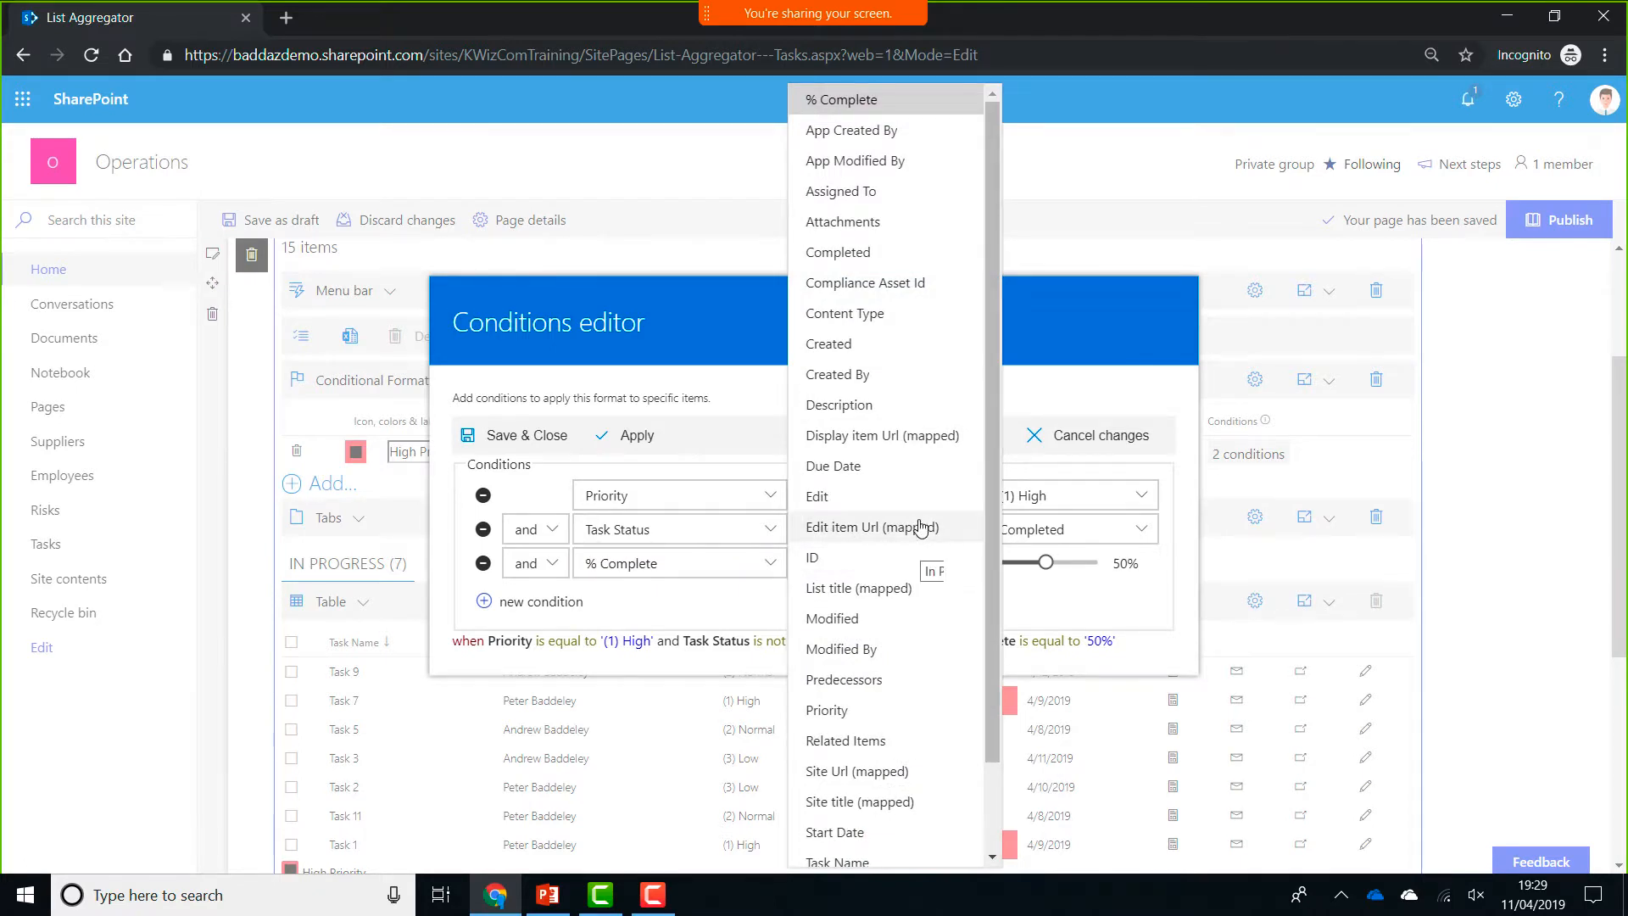
{"action": "left_click", "coordinate": [902, 469]}
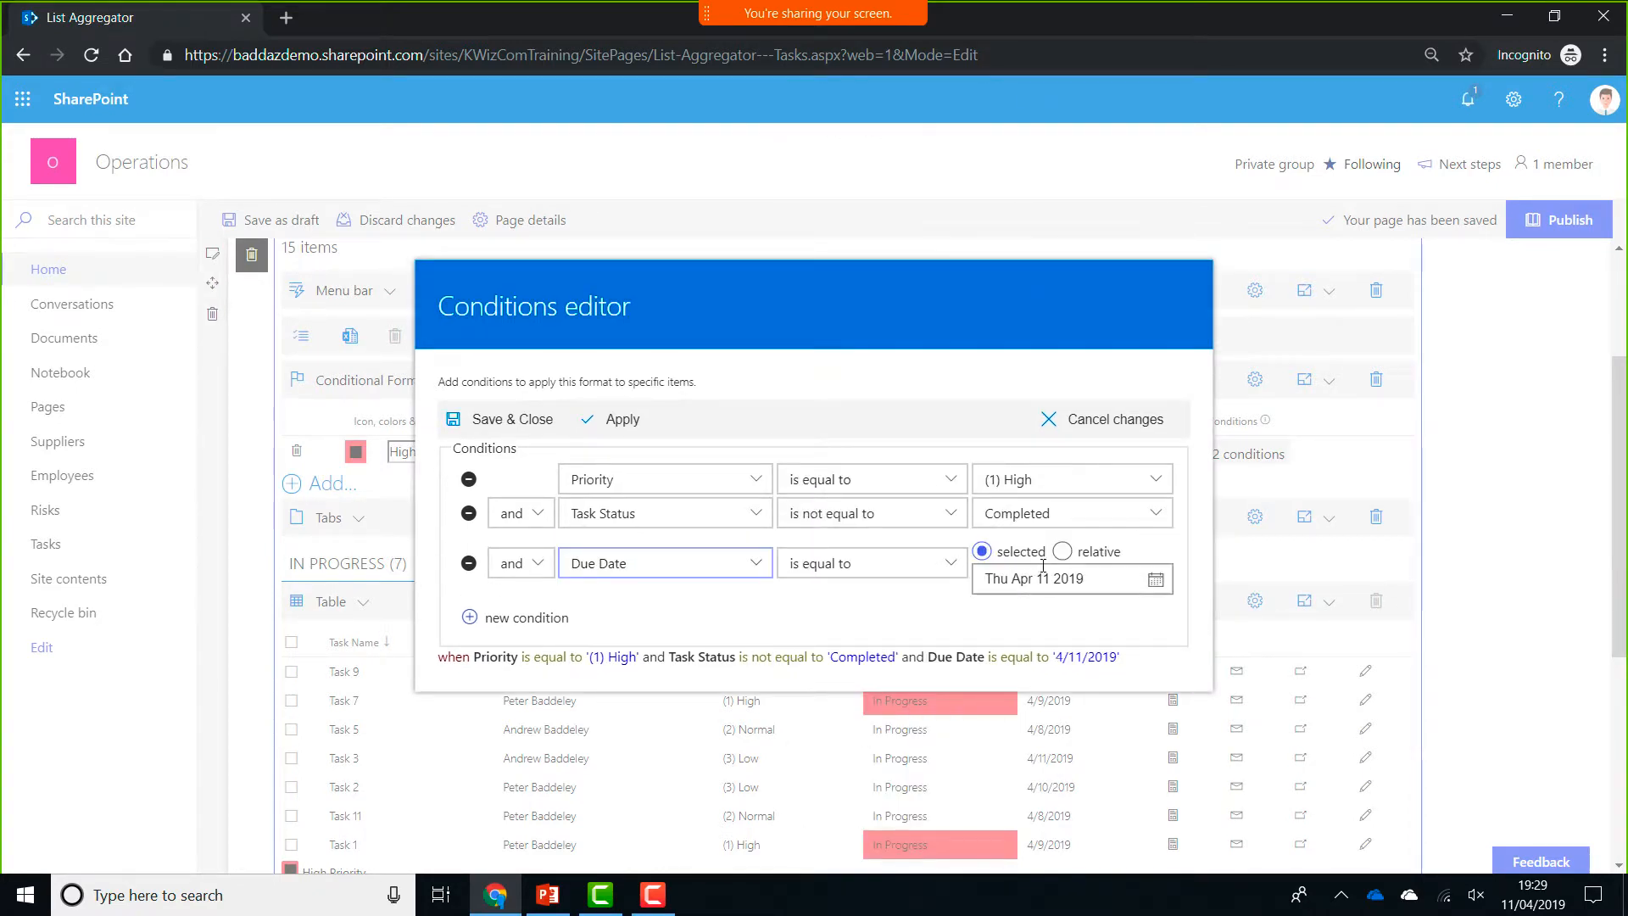
{"action": "left_click", "coordinate": [1069, 557]}
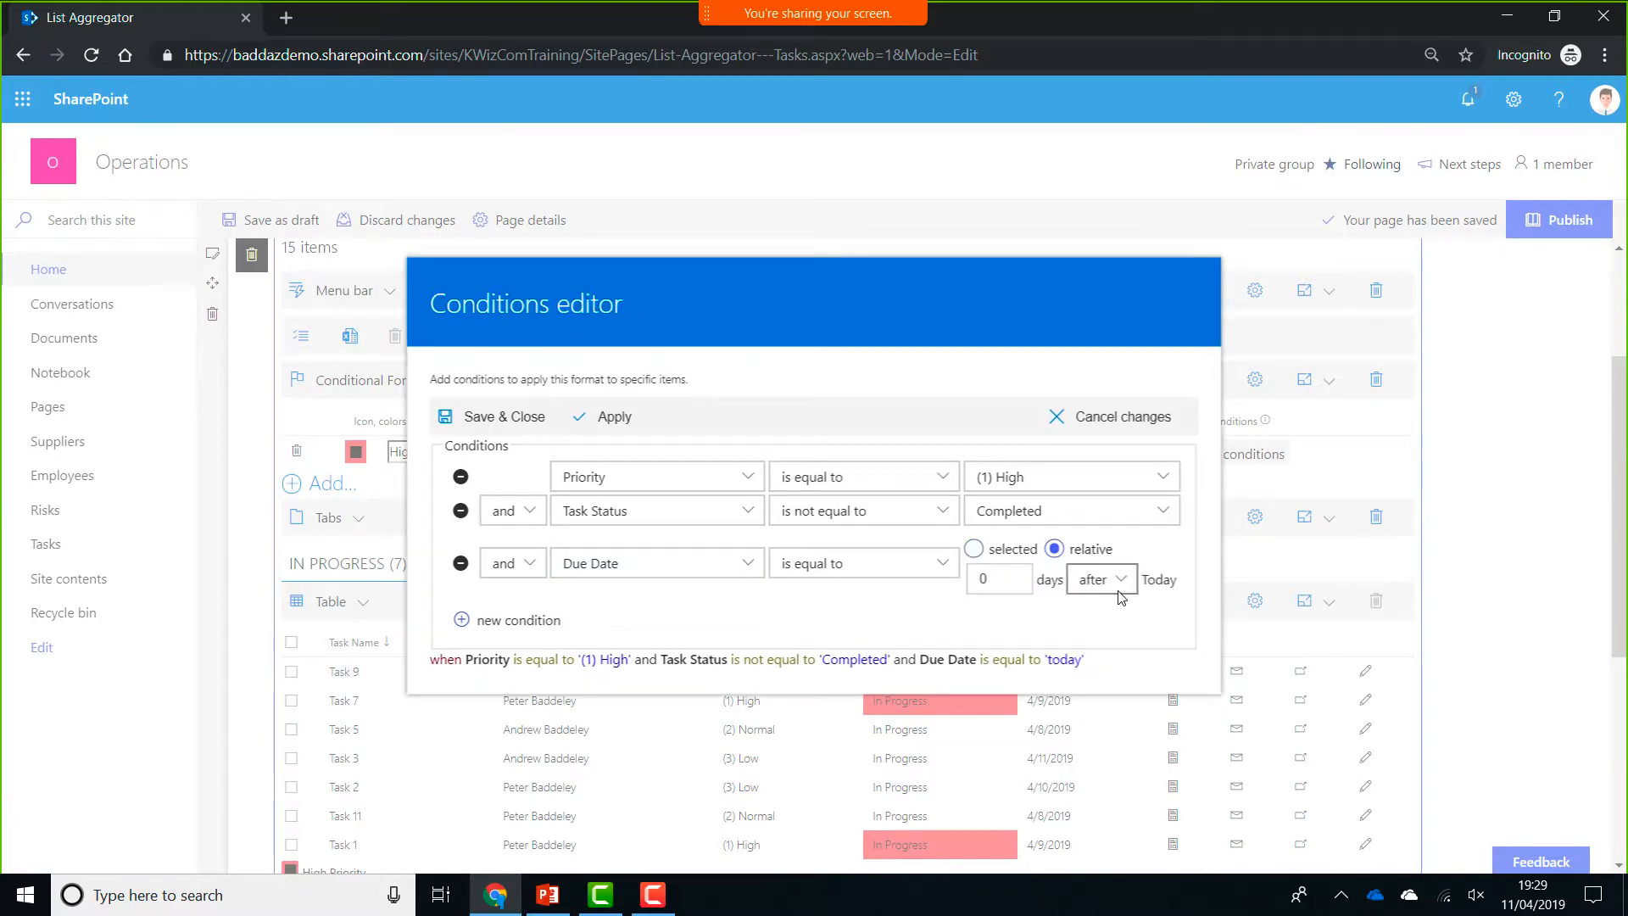
{"action": "left_click", "coordinate": [460, 565]}
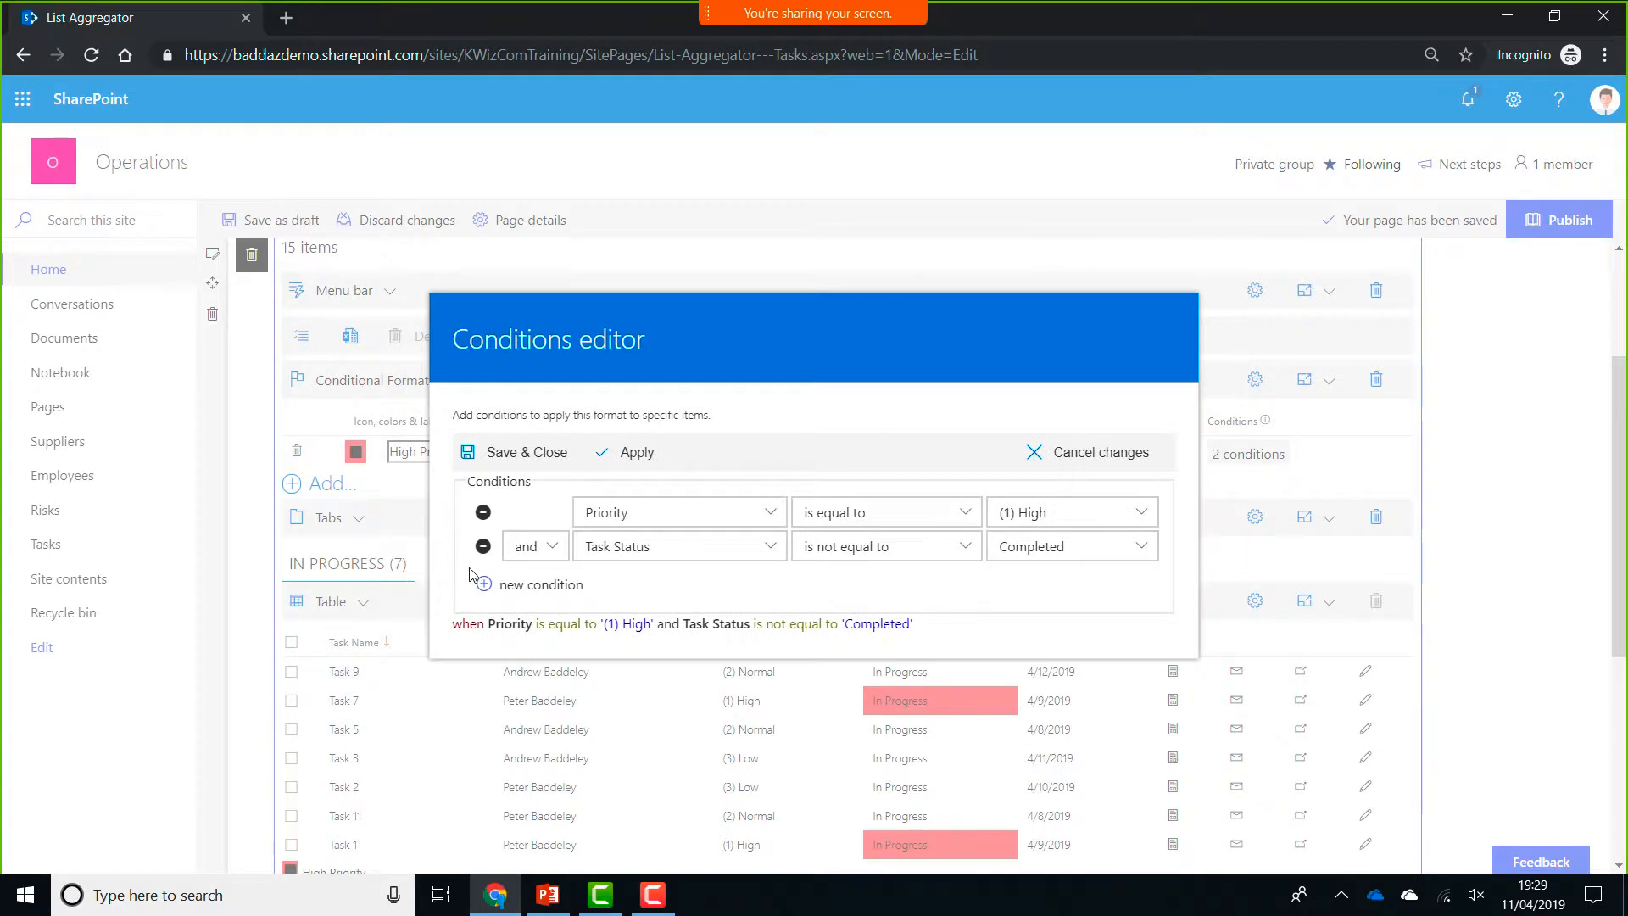
{"action": "left_click", "coordinate": [556, 465]}
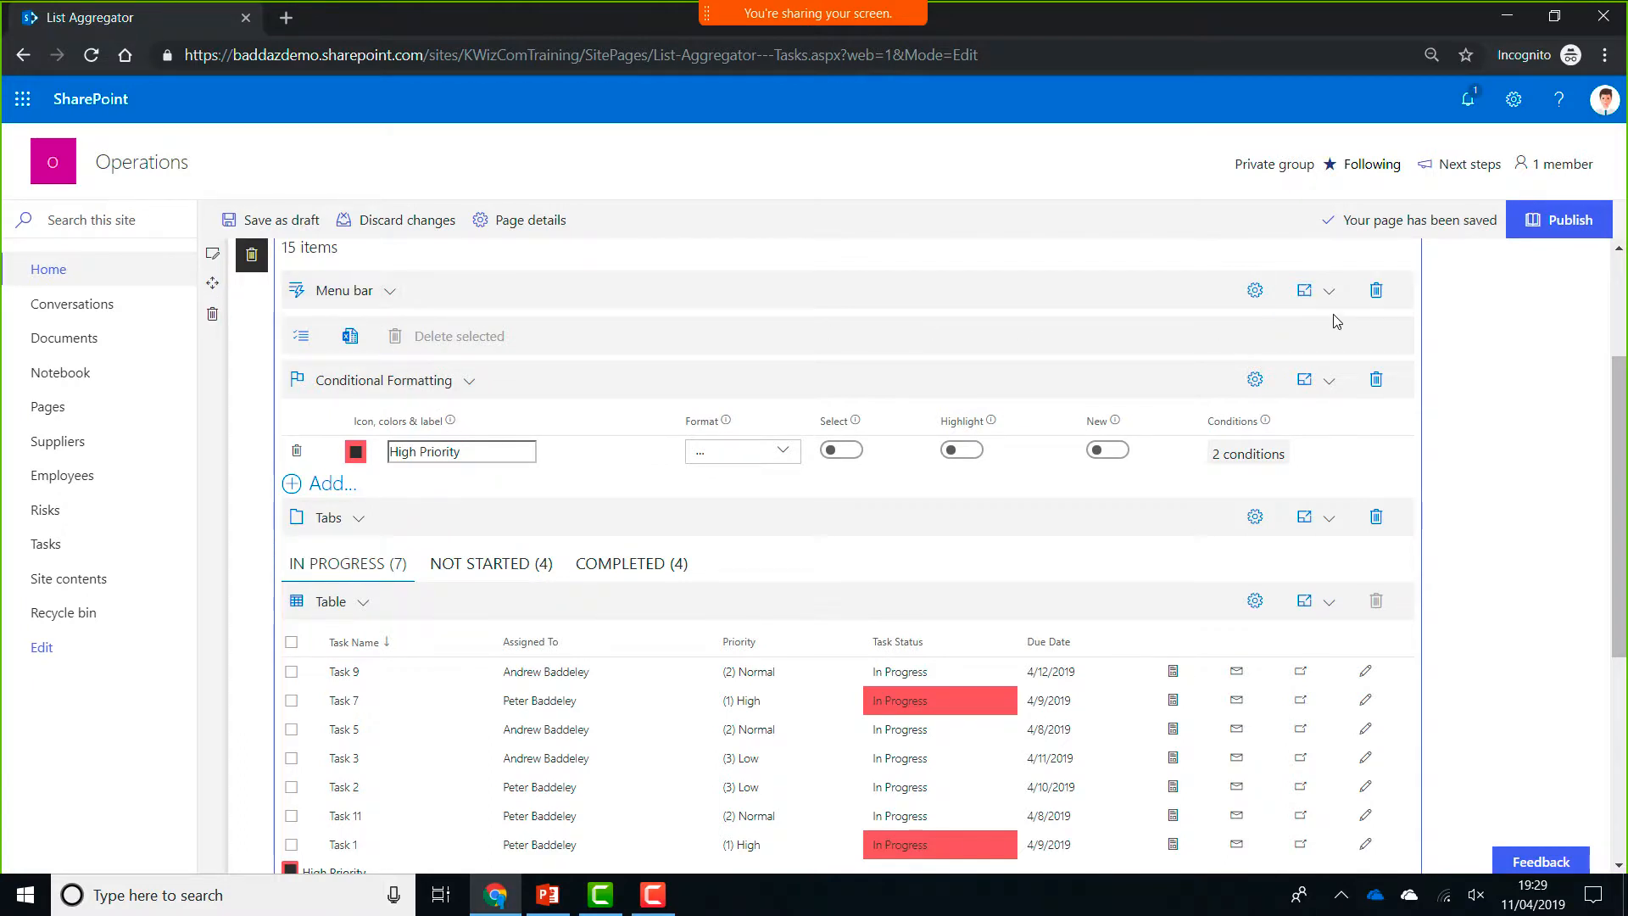
- Try adding a custom top action to the menu bar, check its item and global script snippets, and delete the action
{"action": "left_click", "coordinate": [1253, 290]}
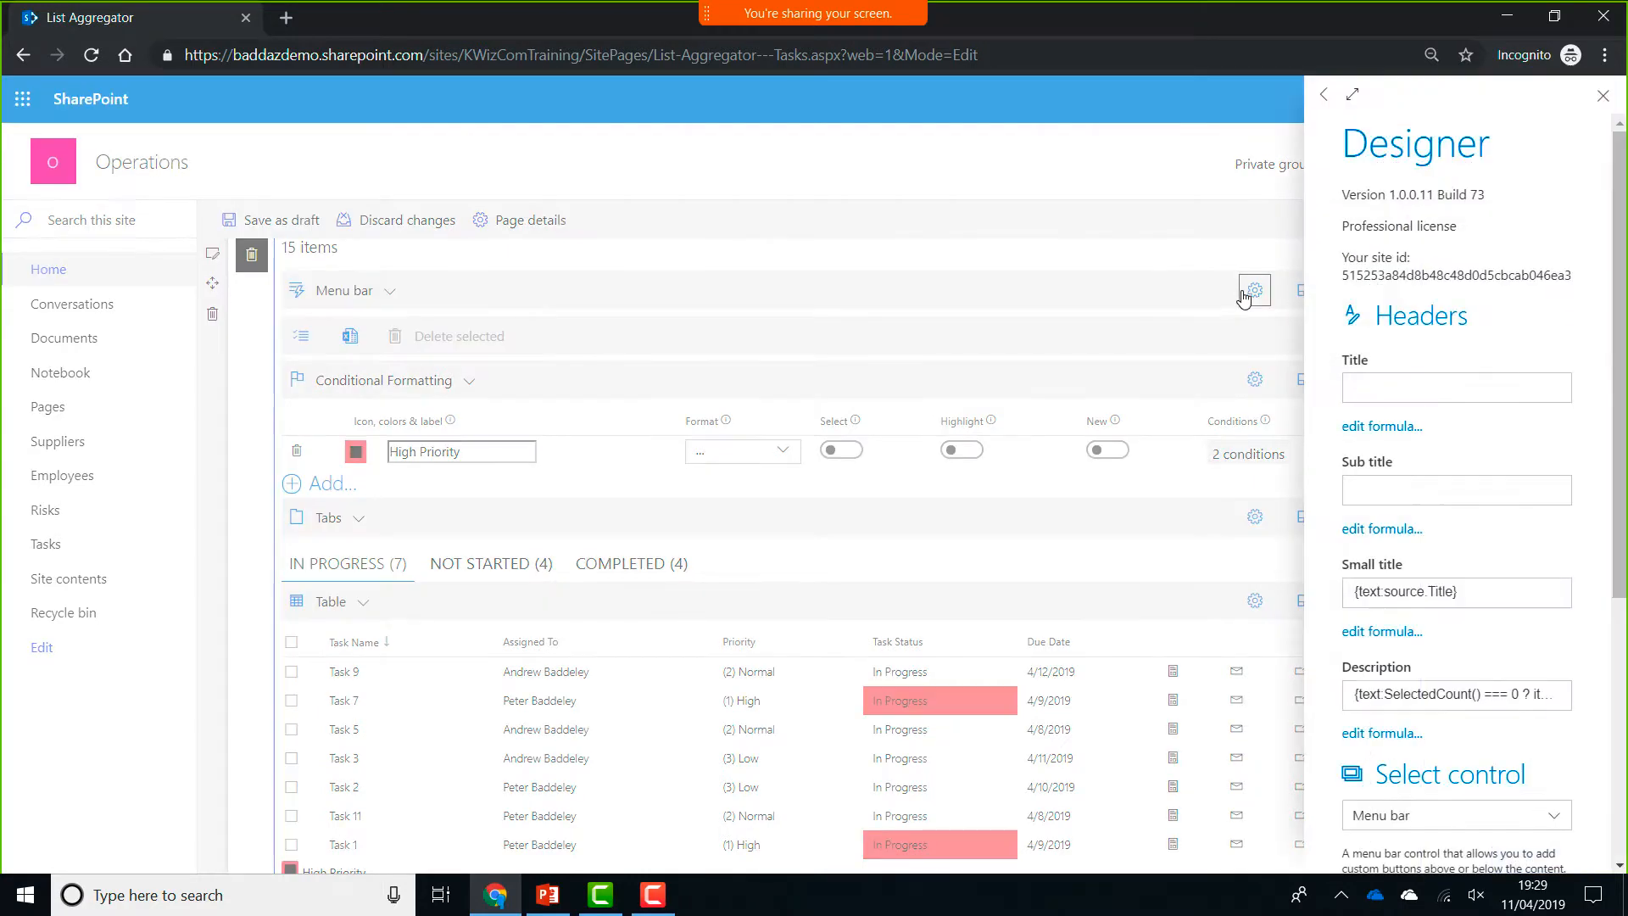
{"action": "scroll", "coordinate": [1421, 579], "scroll_direction": "down", "scroll_amount": 5}
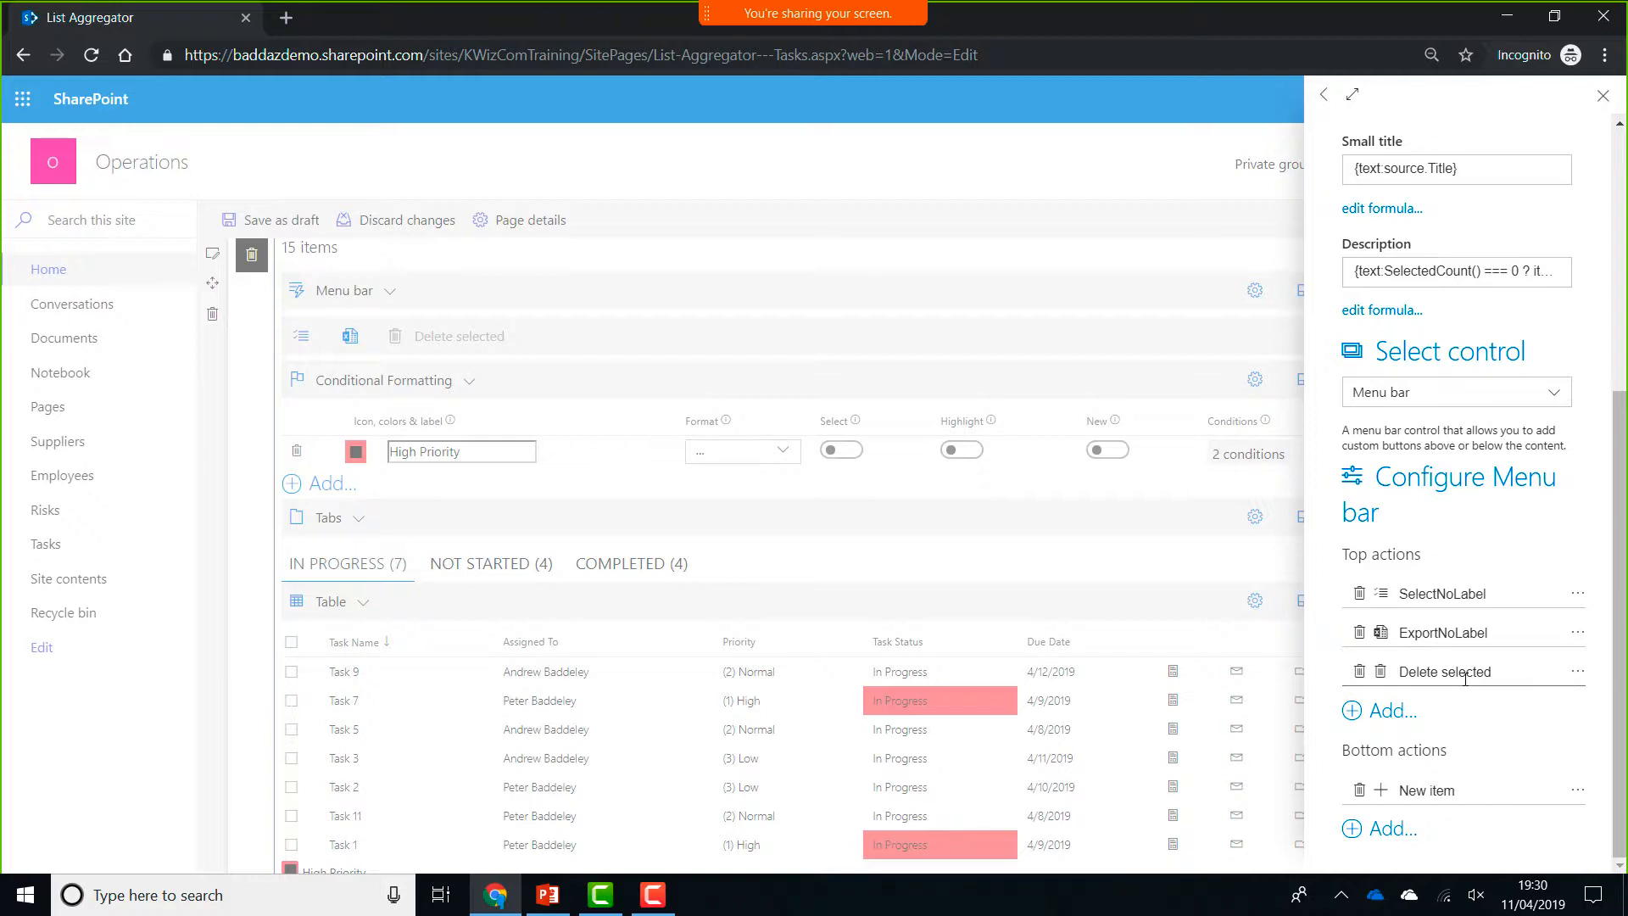
{"action": "left_click", "coordinate": [1394, 712]}
{"action": "left_click", "coordinate": [1575, 712]}
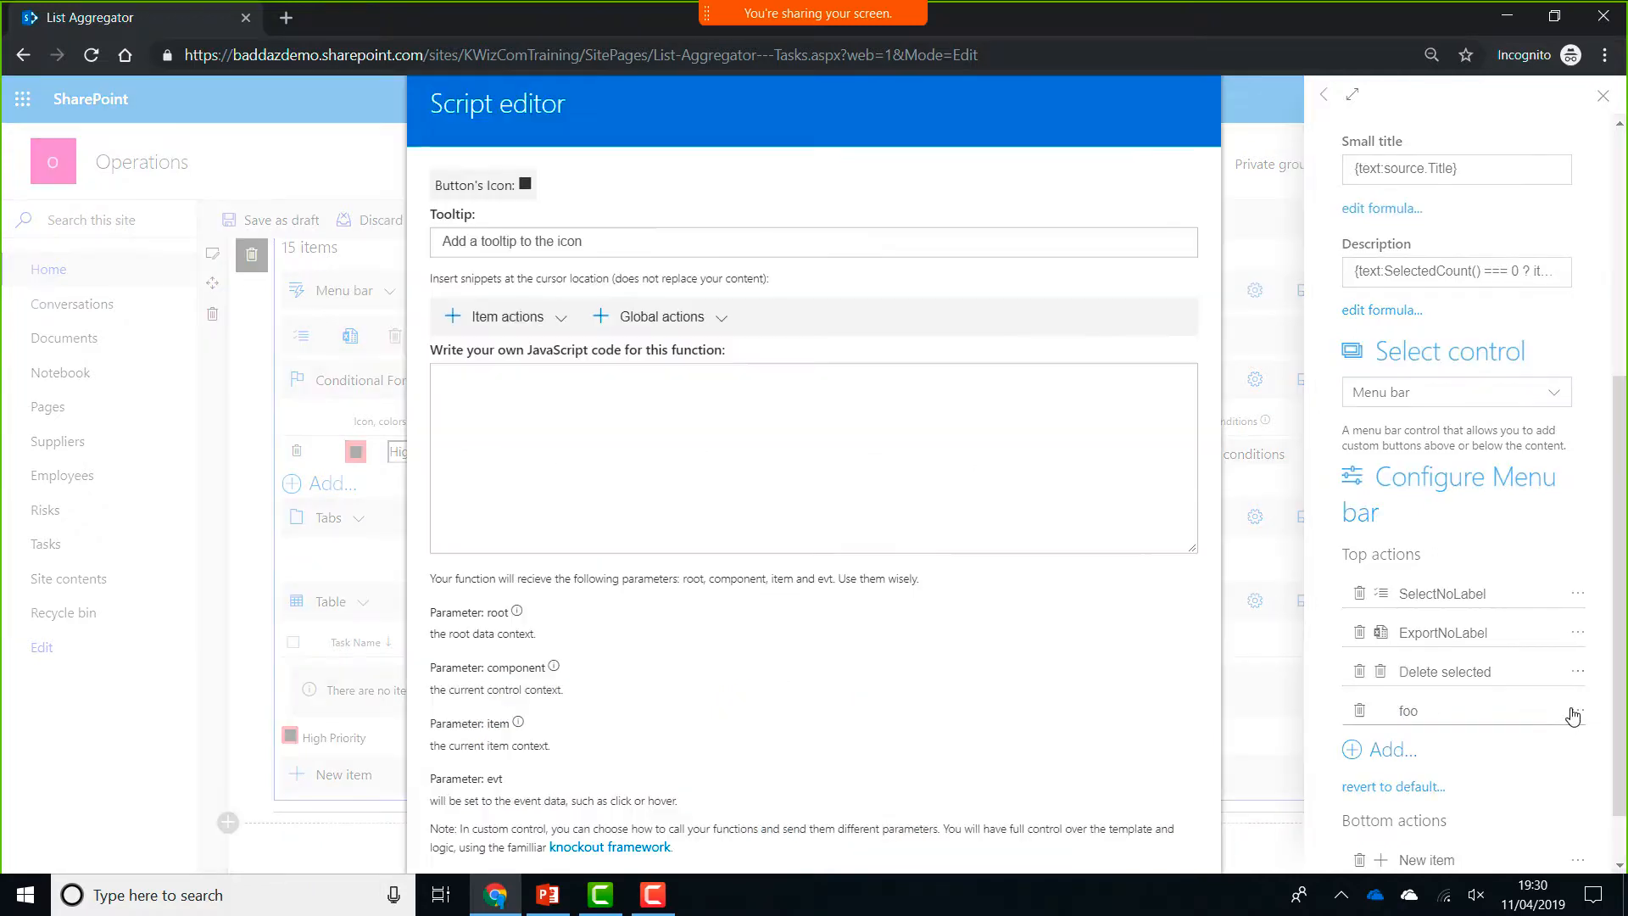
{"action": "left_click", "coordinate": [561, 318]}
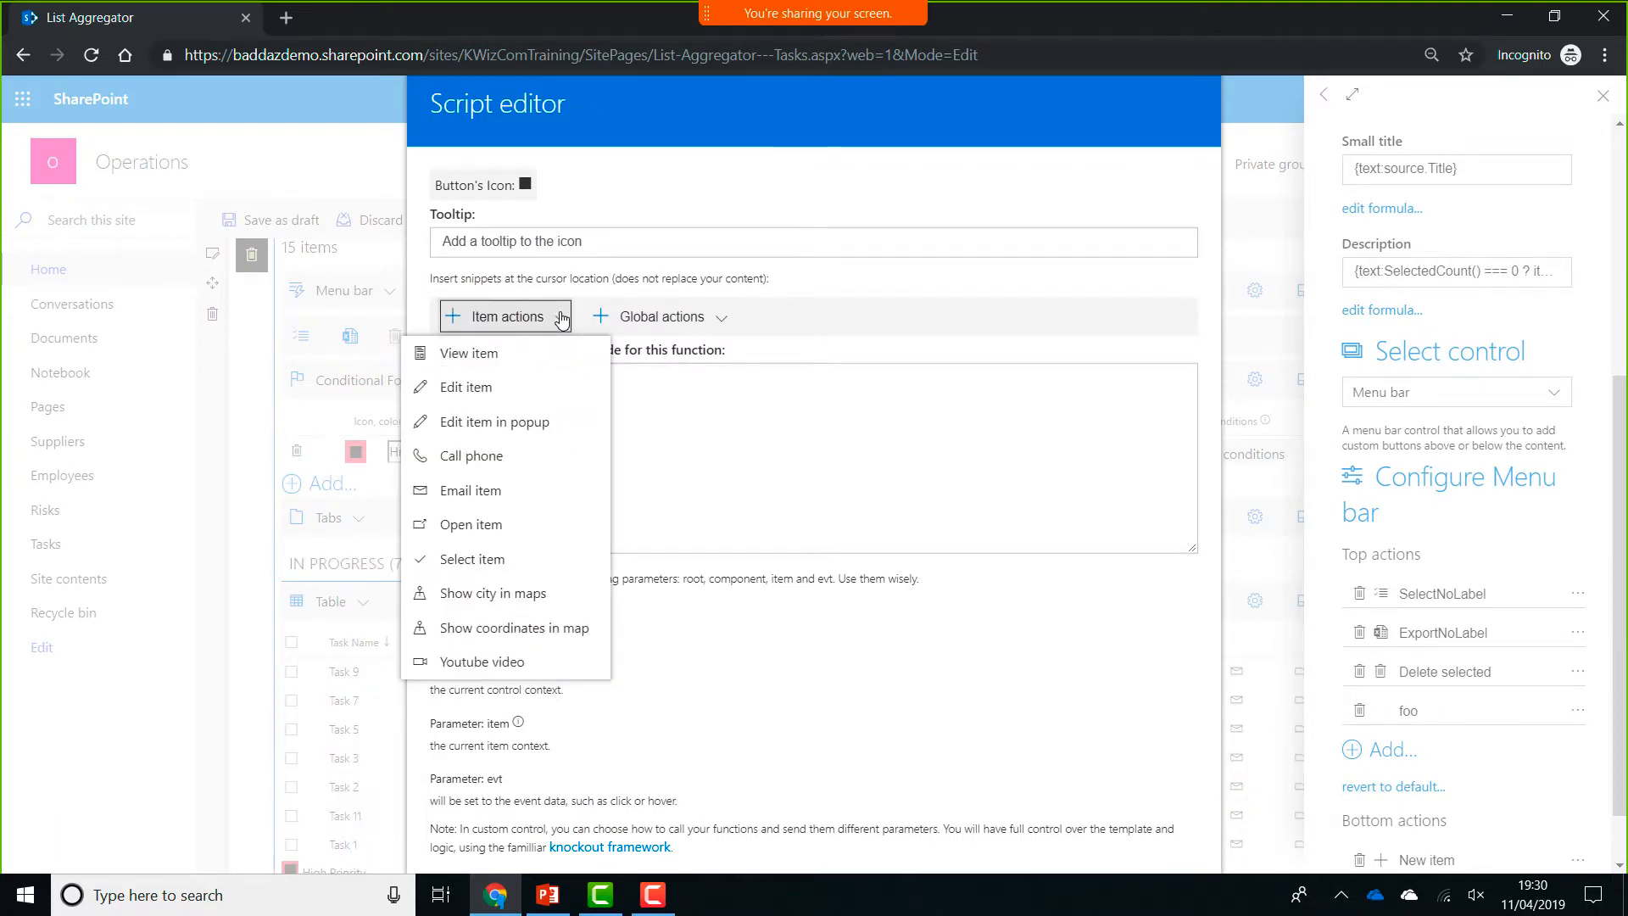
{"action": "left_click", "coordinate": [669, 320]}
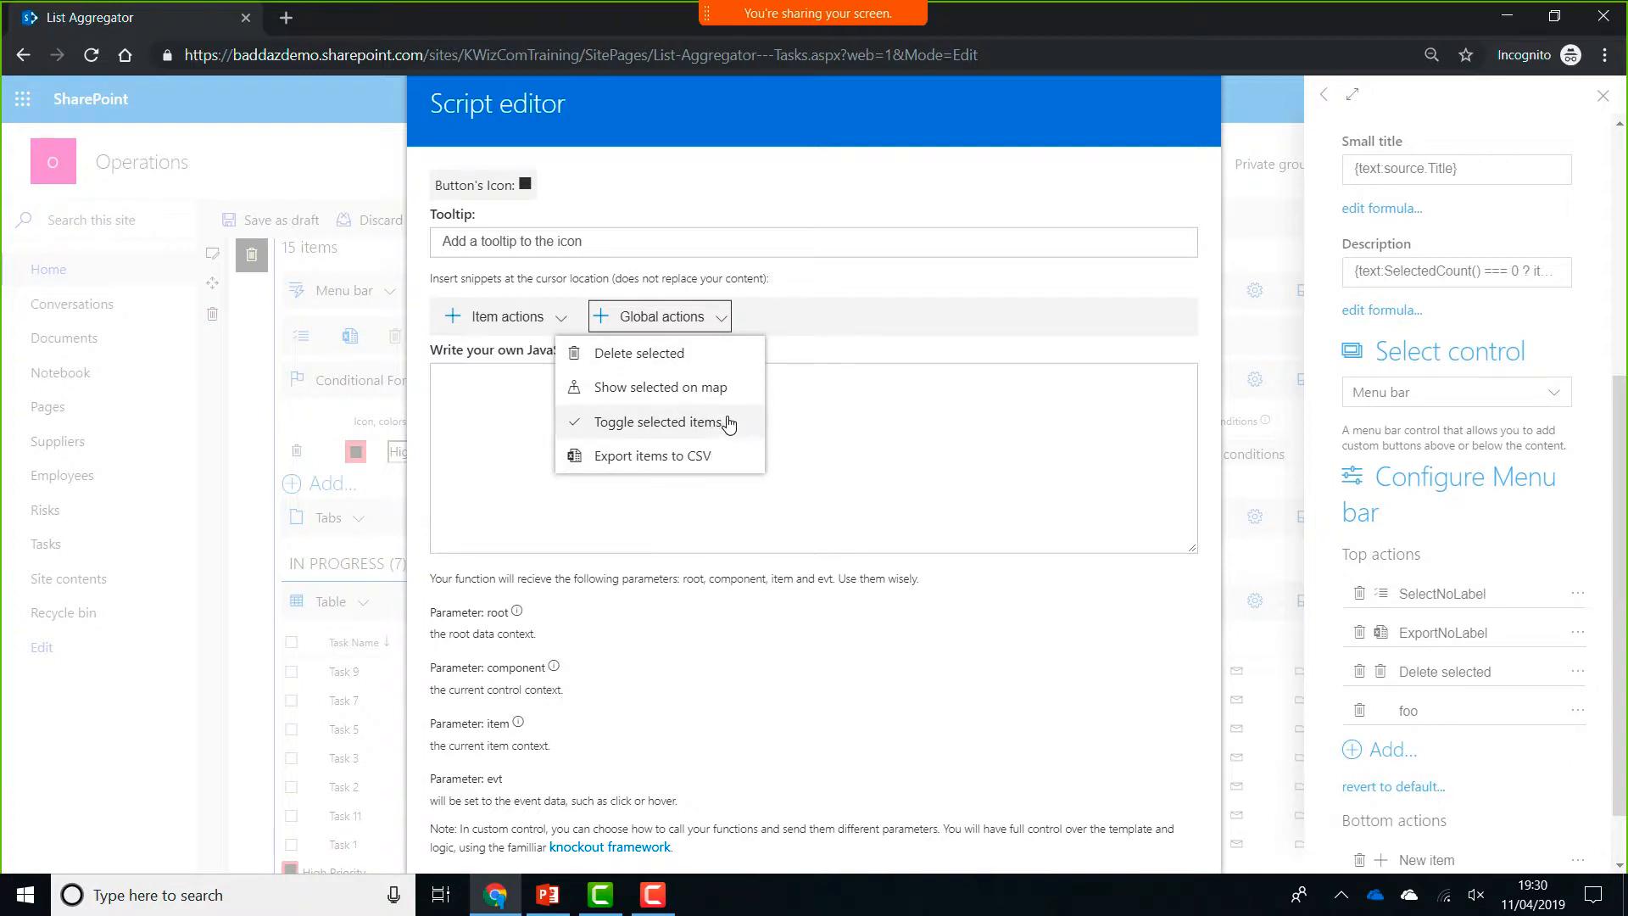
{"action": "left_click", "coordinate": [1521, 709]}
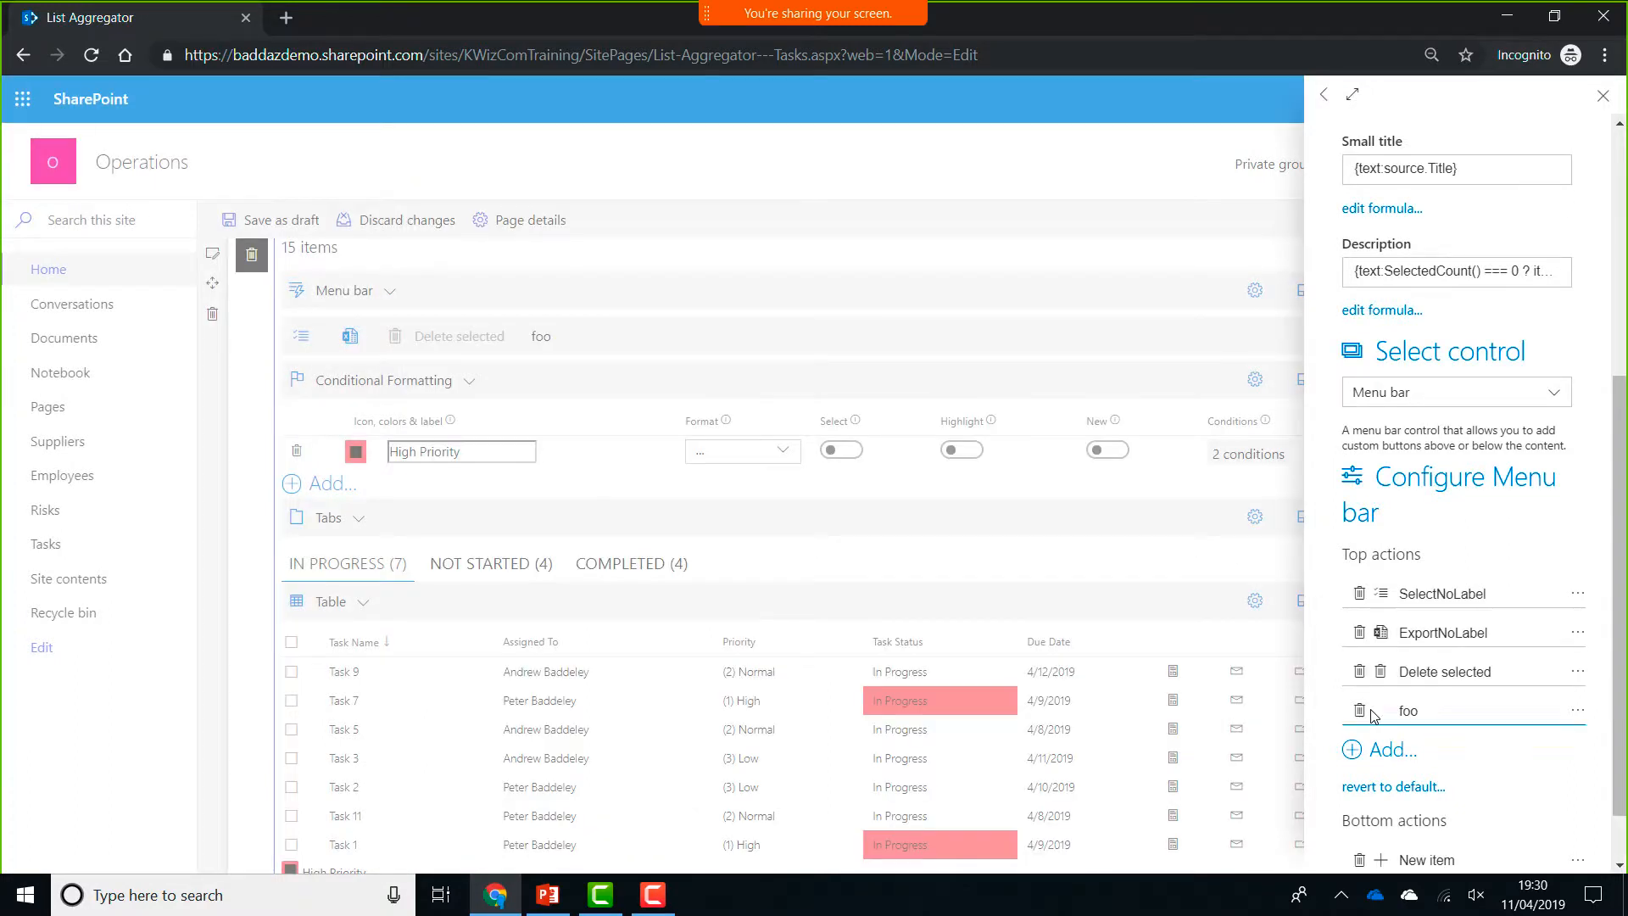
{"action": "left_click", "coordinate": [1359, 713]}
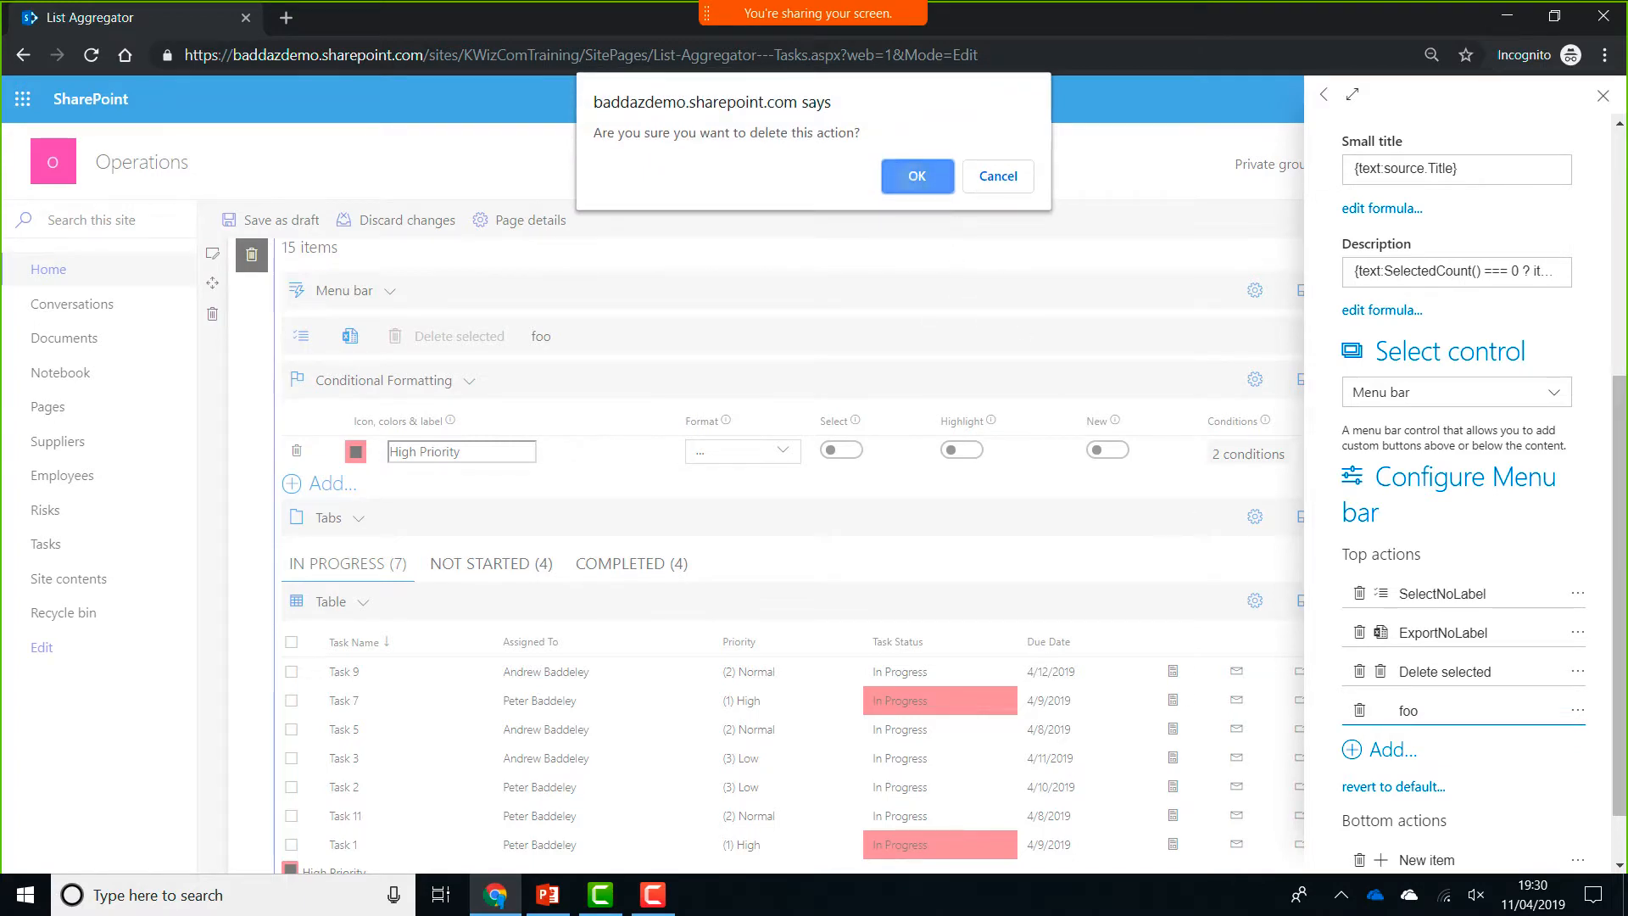
{"action": "left_click", "coordinate": [917, 178]}
{"action": "left_click", "coordinate": [1602, 96]}
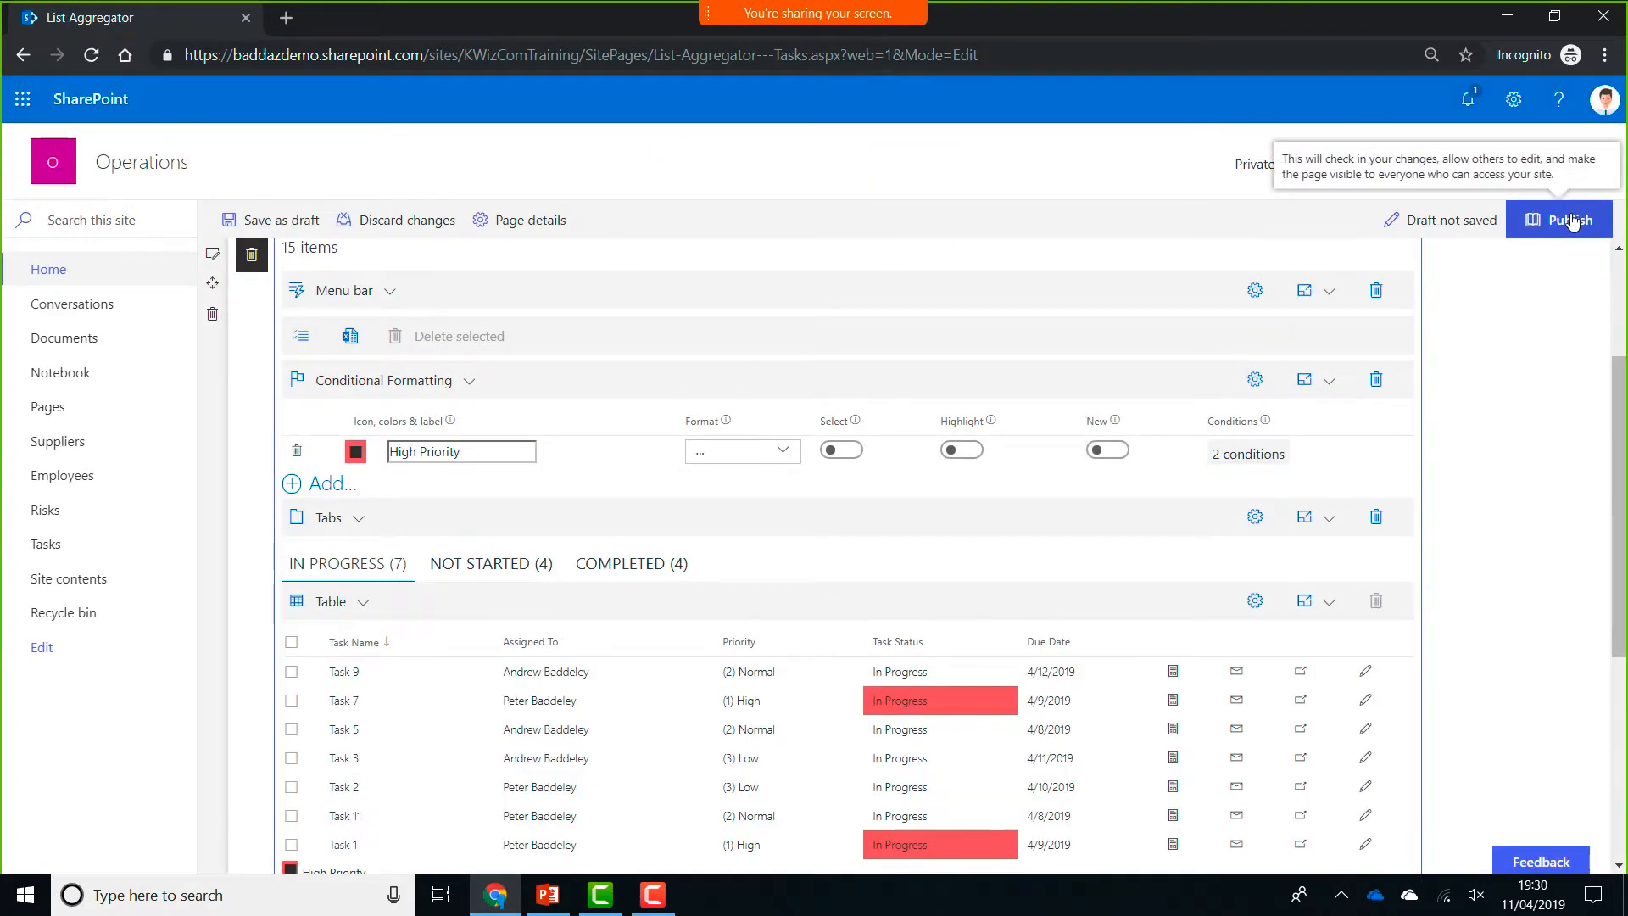
- Publish the List Aggregator page and open the Calendar Plus demo from the site's home page
{"action": "left_click", "coordinate": [1571, 222]}
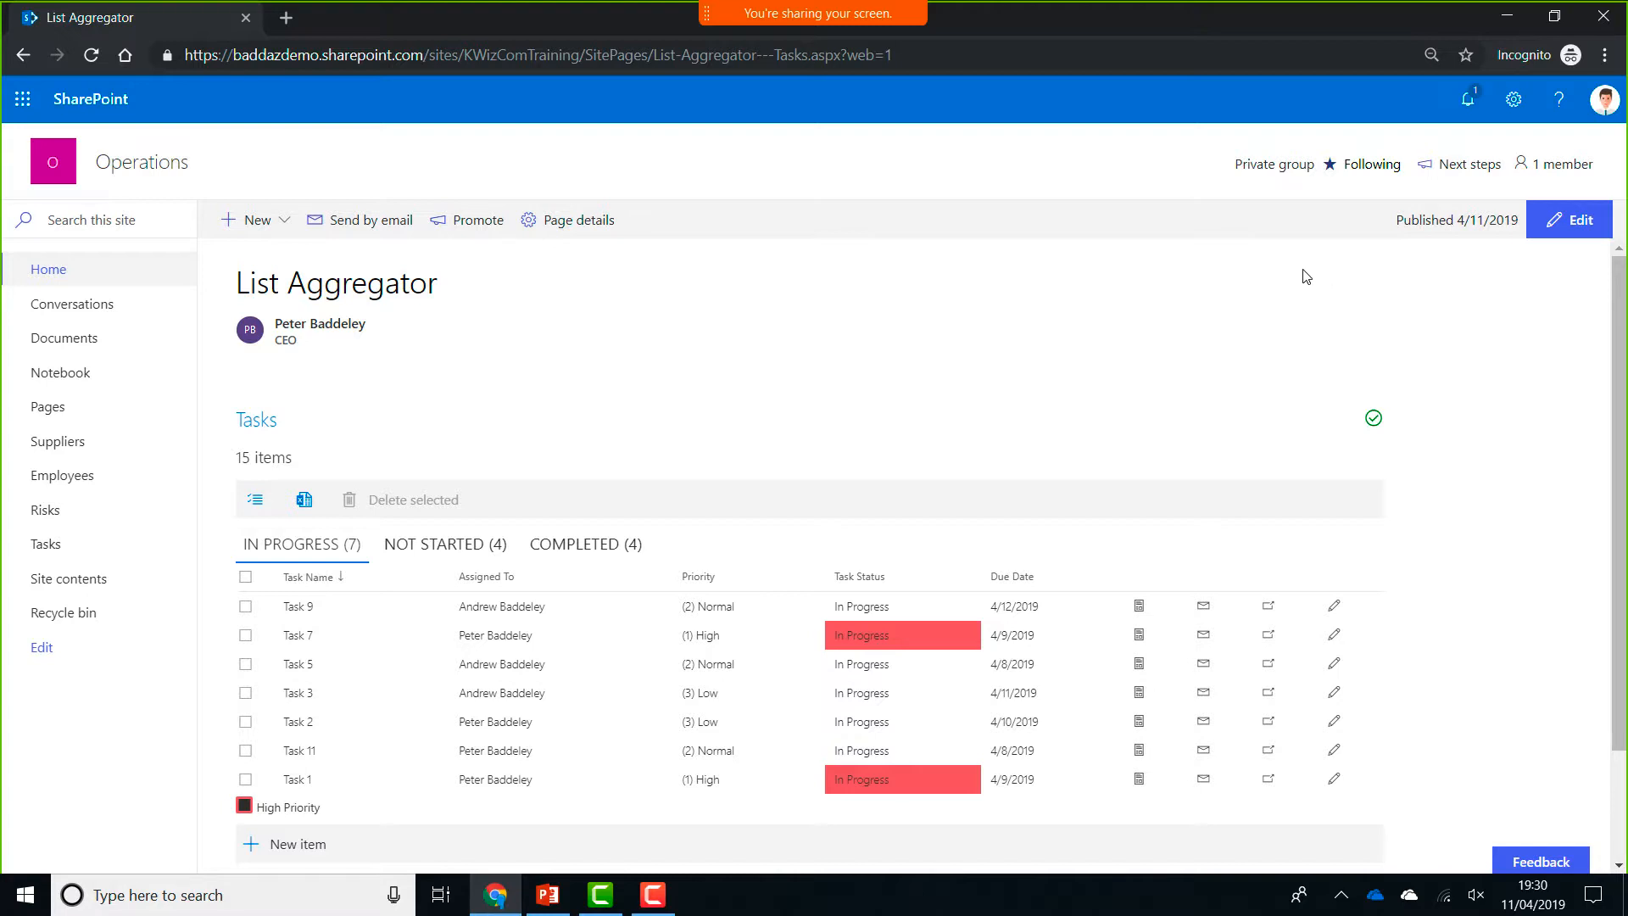
{"action": "left_click", "coordinate": [129, 269]}
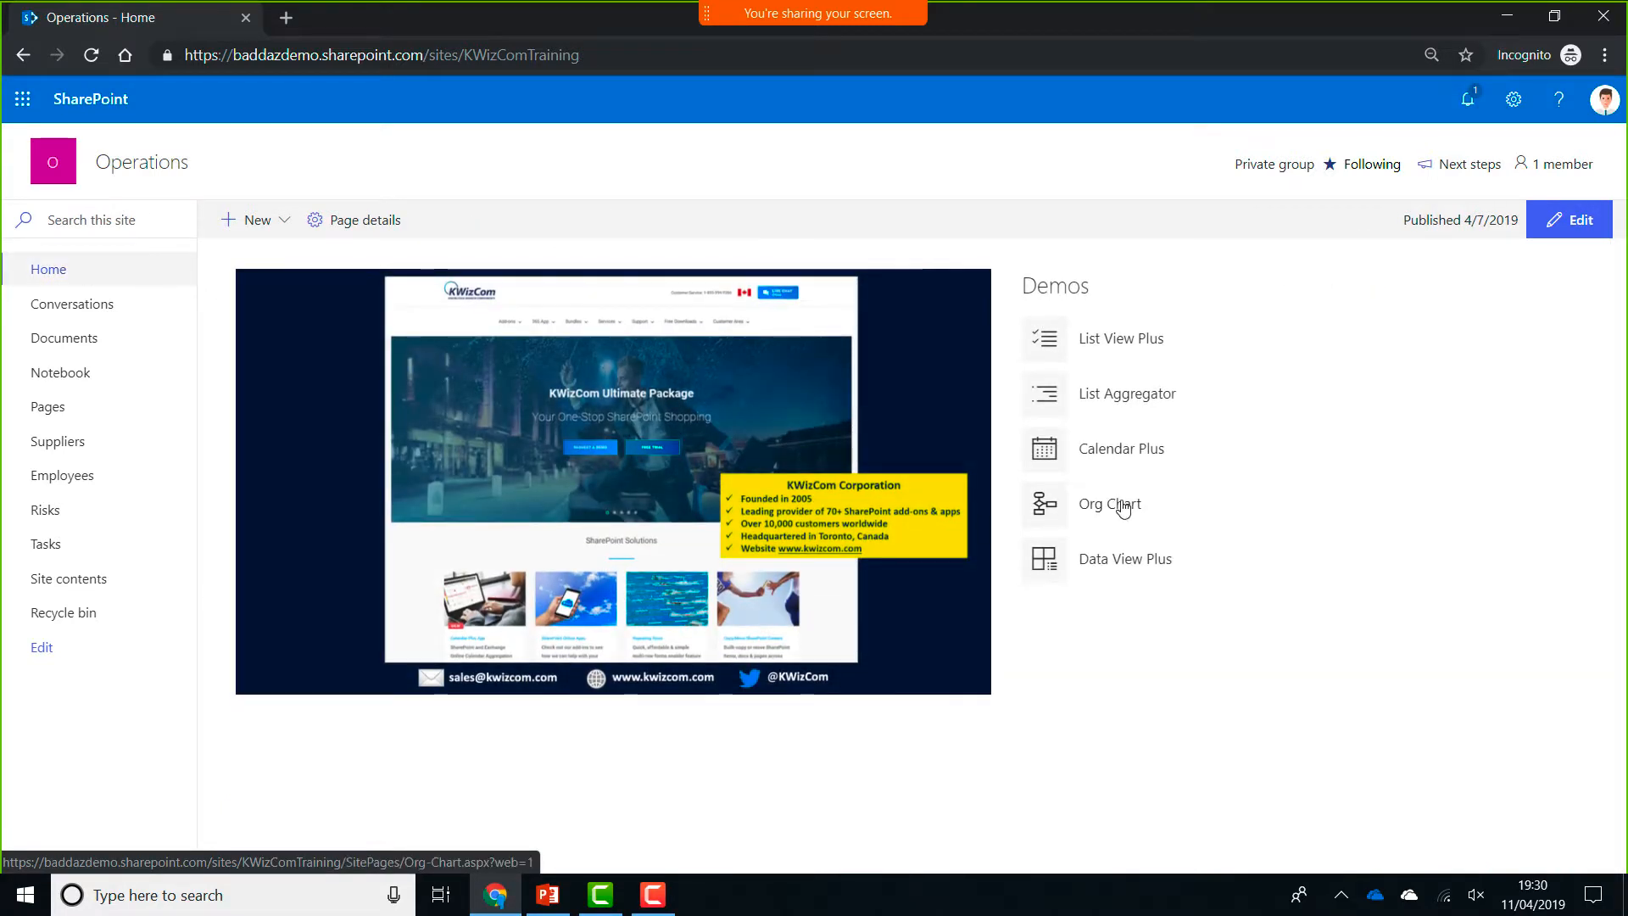
{"action": "left_click", "coordinate": [1167, 452]}
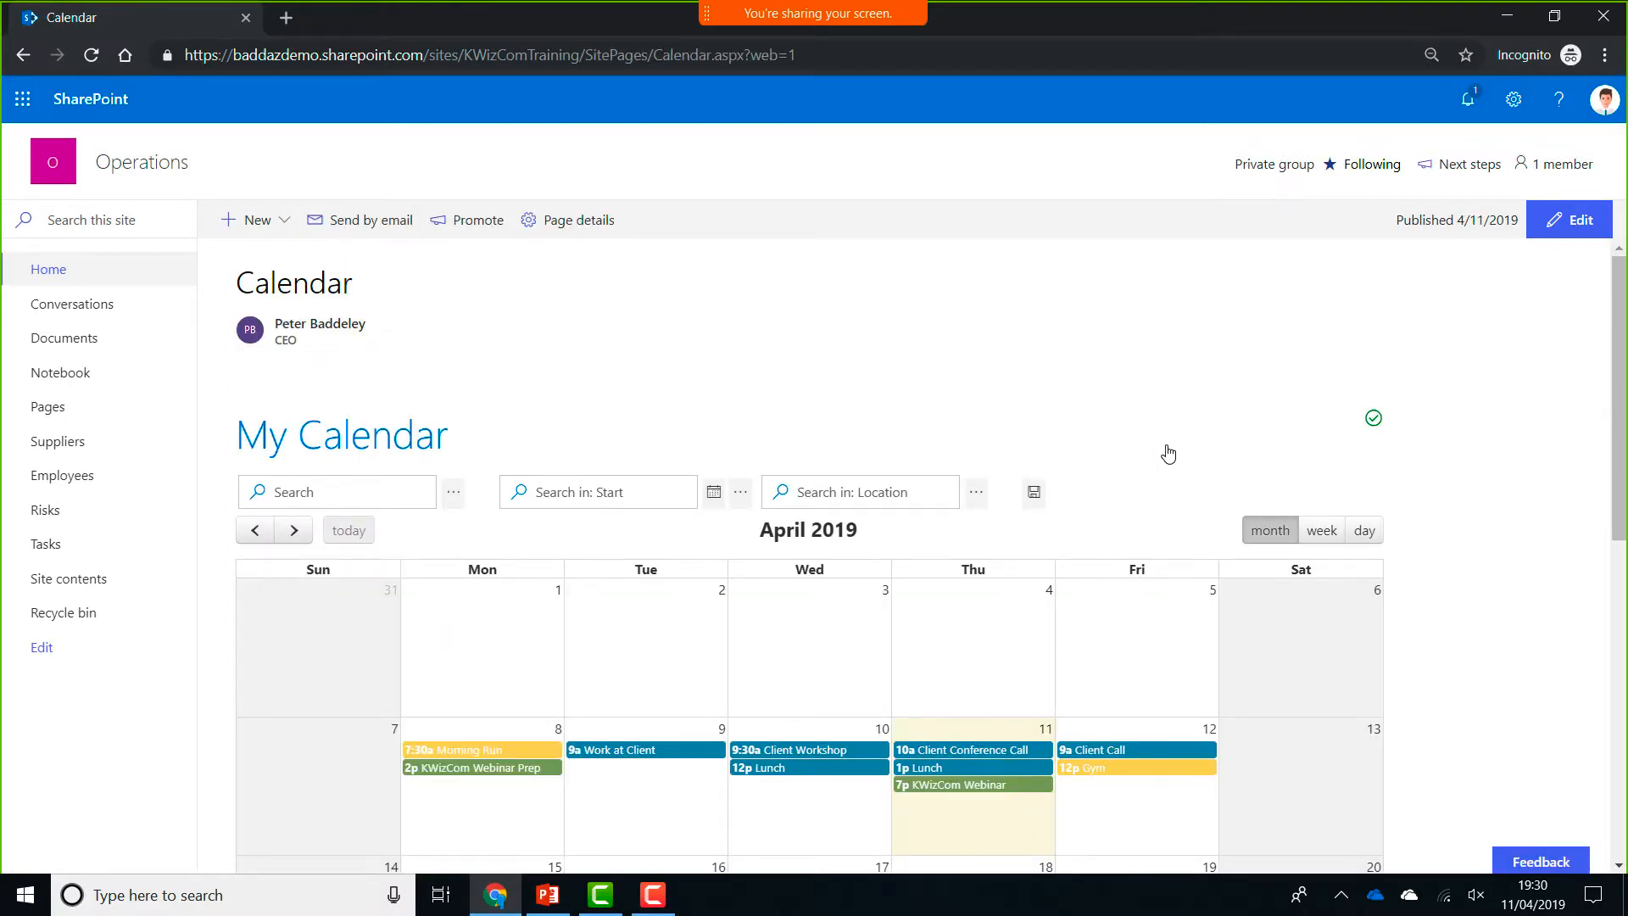
- Review the My Calendar events in the month, week and day views, ending on the month view
{"action": "scroll", "coordinate": [1621, 475], "scroll_direction": "down", "scroll_amount": 3}
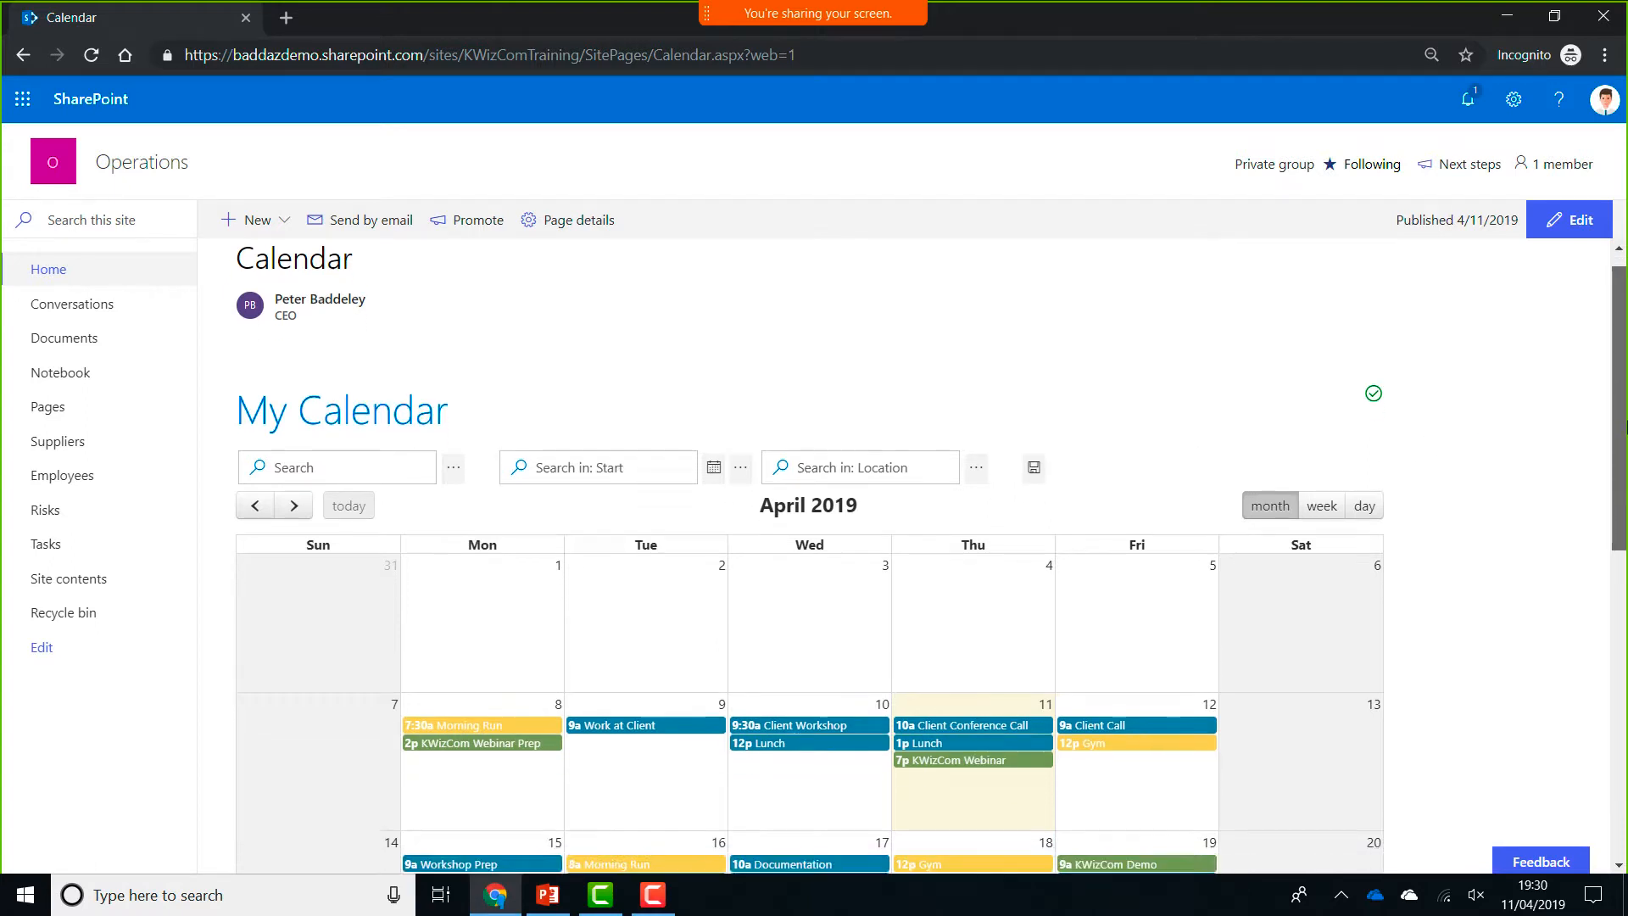
{"action": "scroll", "coordinate": [1623, 505], "scroll_direction": "down", "scroll_amount": 1}
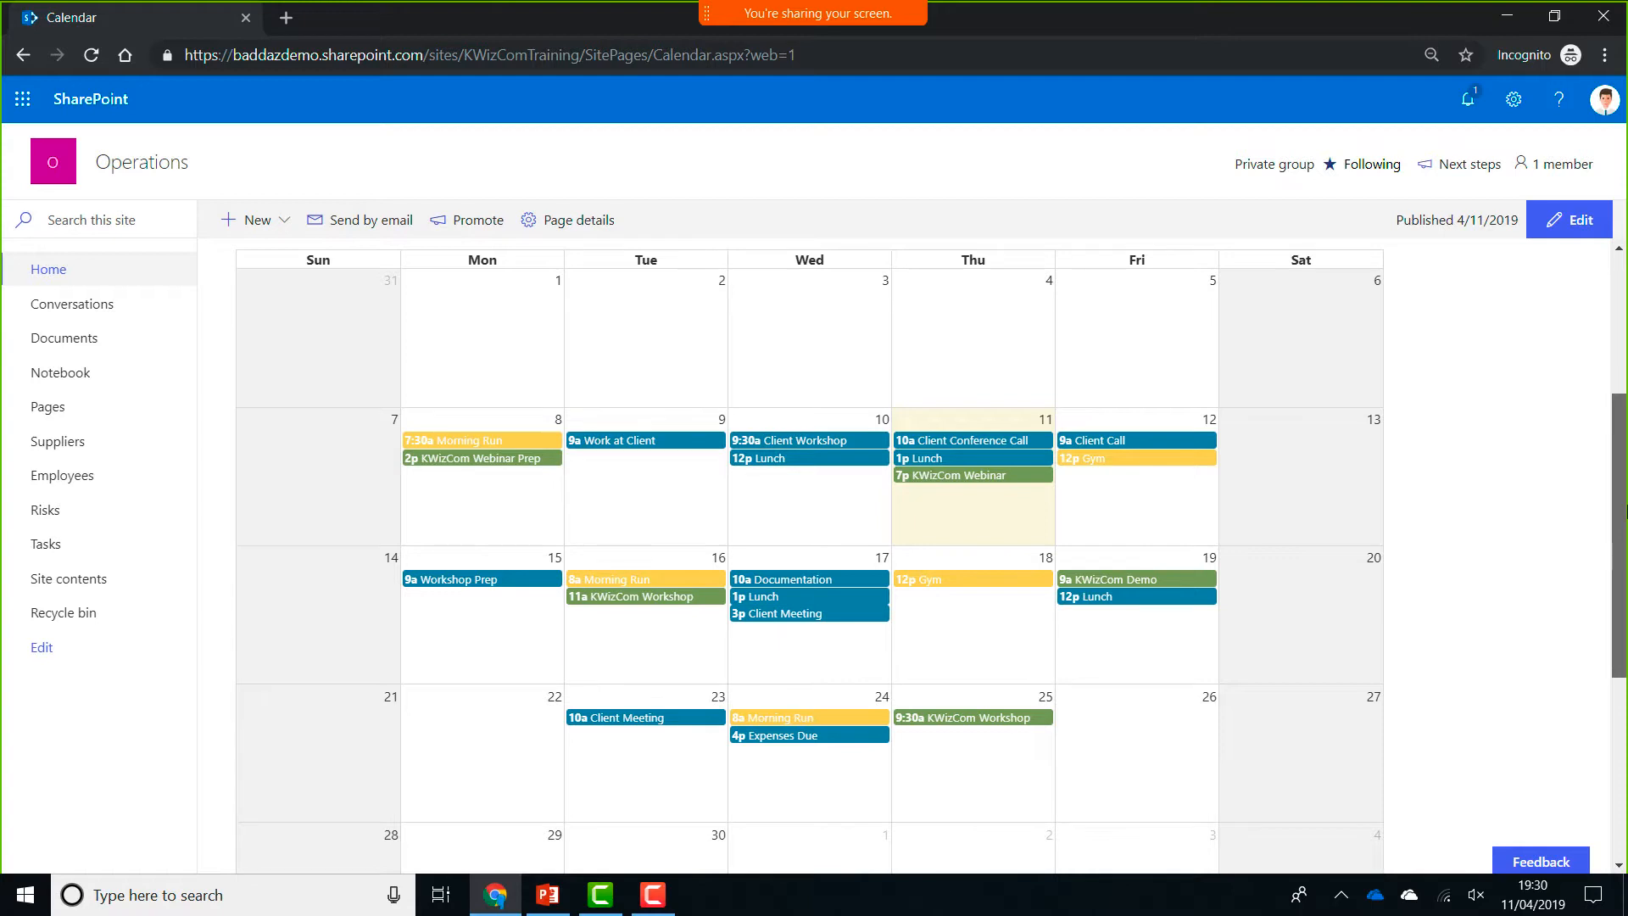
{"action": "scroll", "coordinate": [1623, 509], "scroll_direction": "up", "scroll_amount": 1}
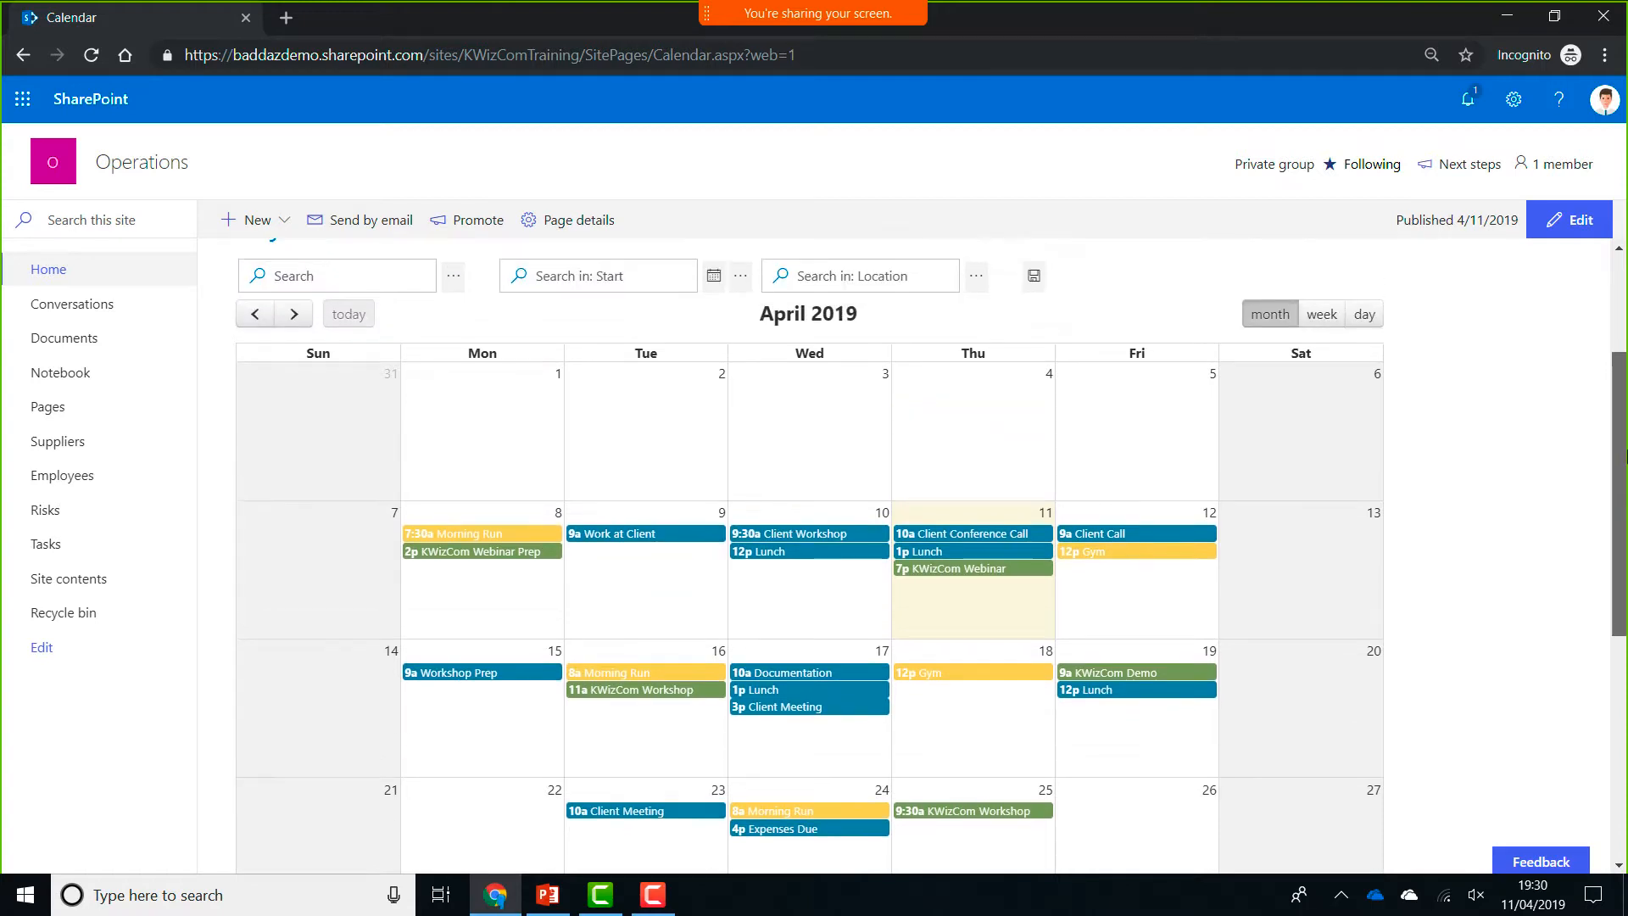
{"action": "left_click", "coordinate": [1319, 370]}
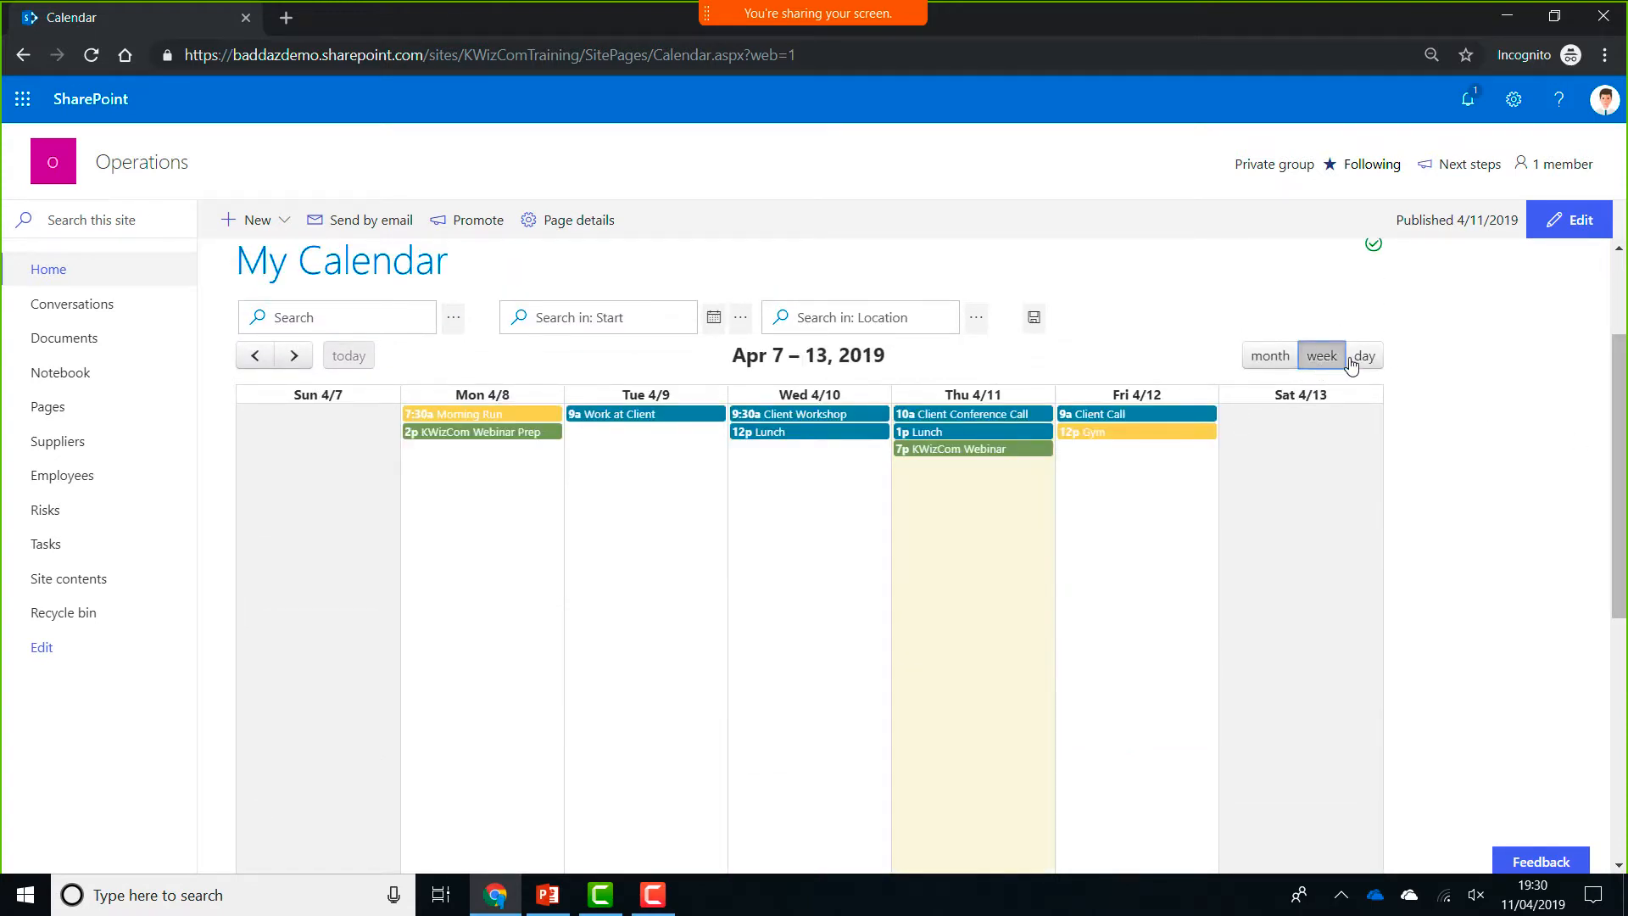
{"action": "left_click", "coordinate": [1370, 357]}
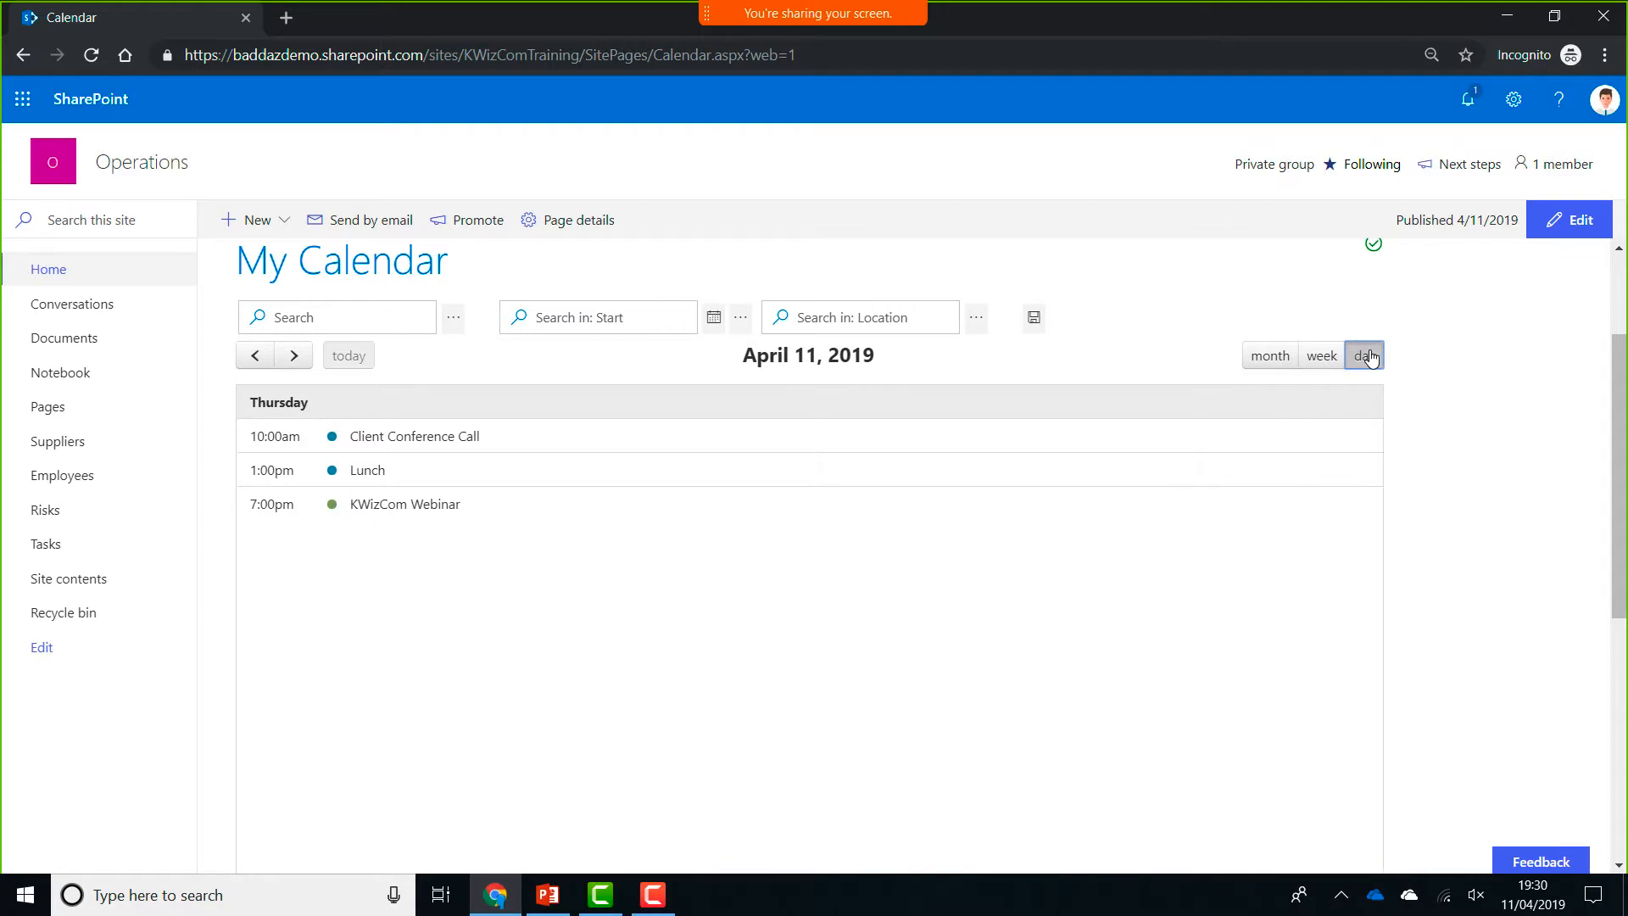
{"action": "left_click", "coordinate": [1270, 360]}
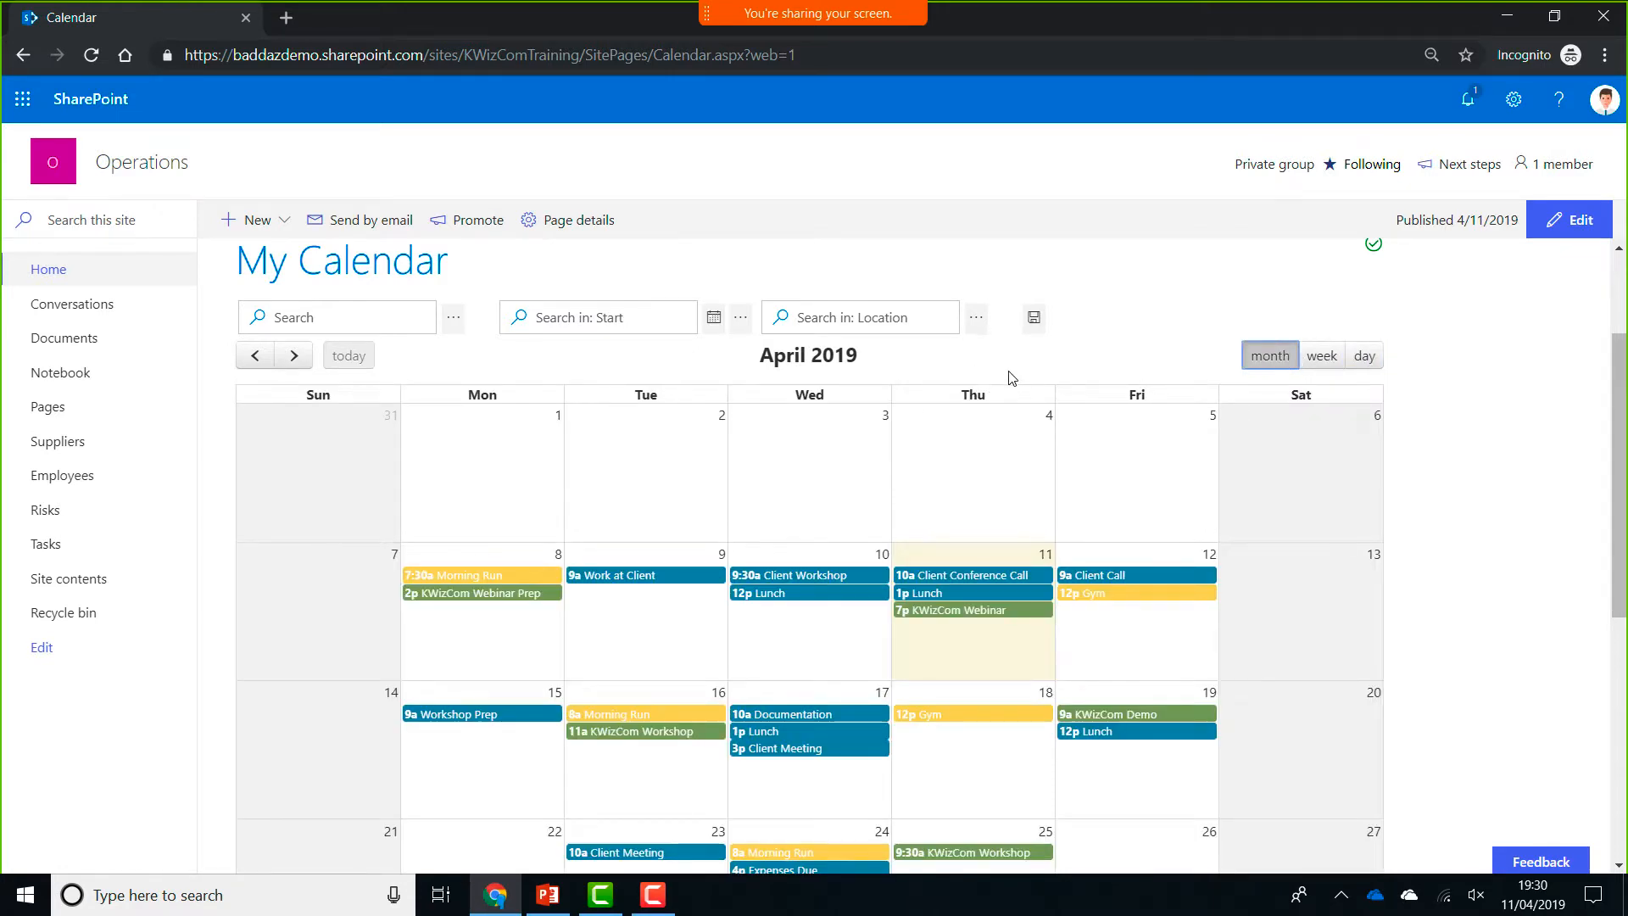
- Filter the calendar to events with the location Onsite, look through the month, and clear the filter
{"action": "left_click", "coordinate": [979, 319]}
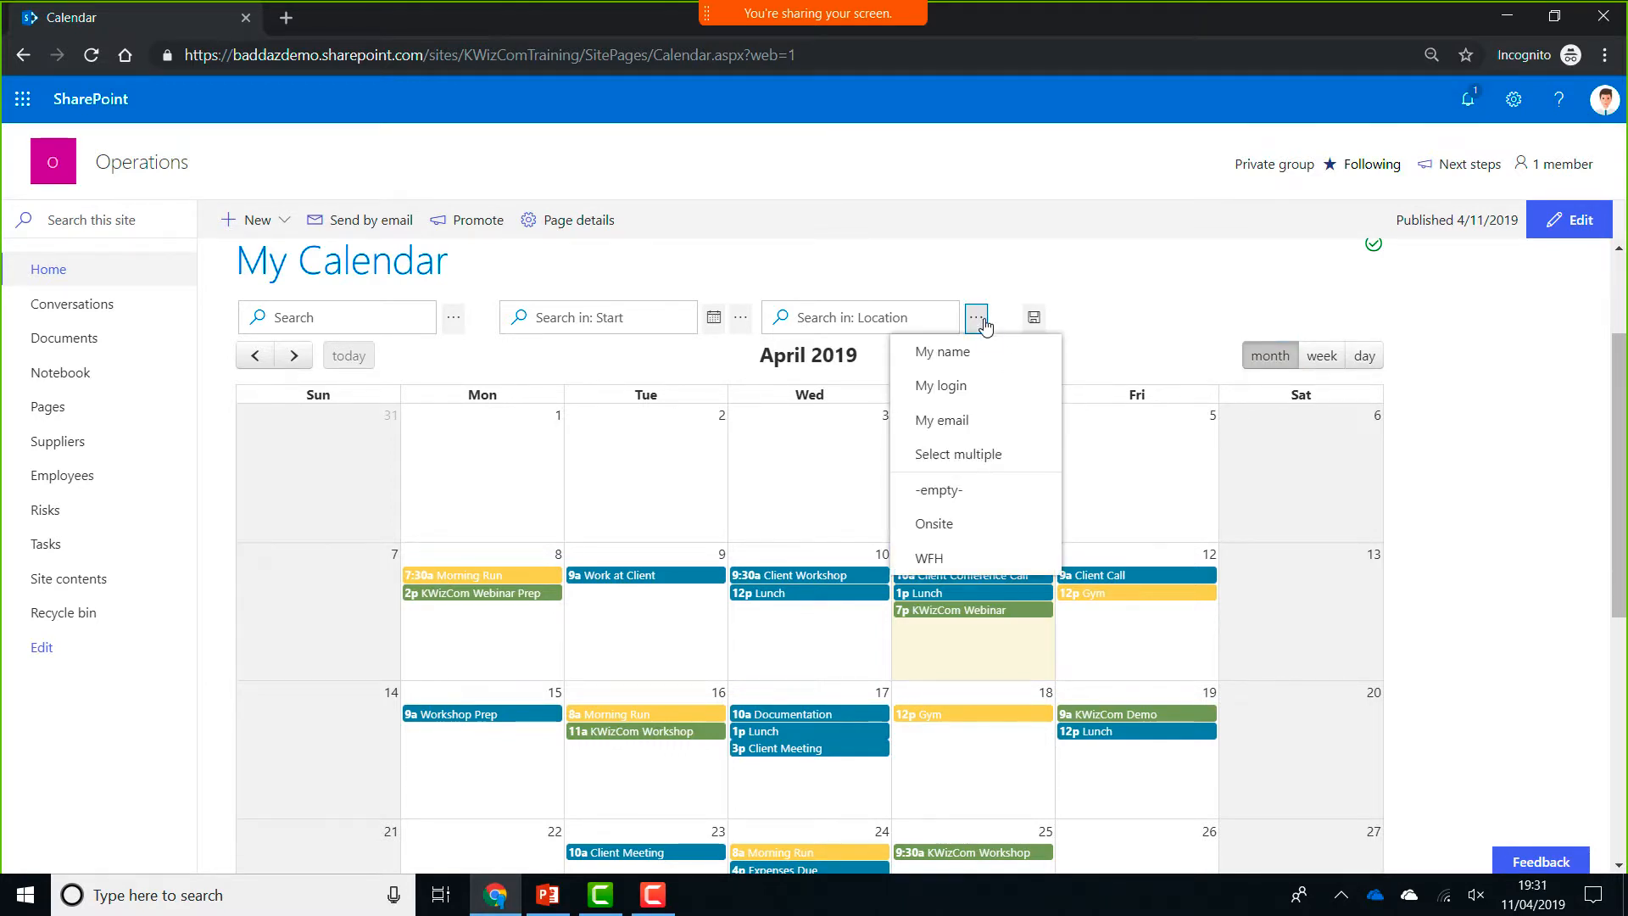
{"action": "left_click", "coordinate": [970, 524]}
{"action": "left_click", "coordinate": [1500, 480]}
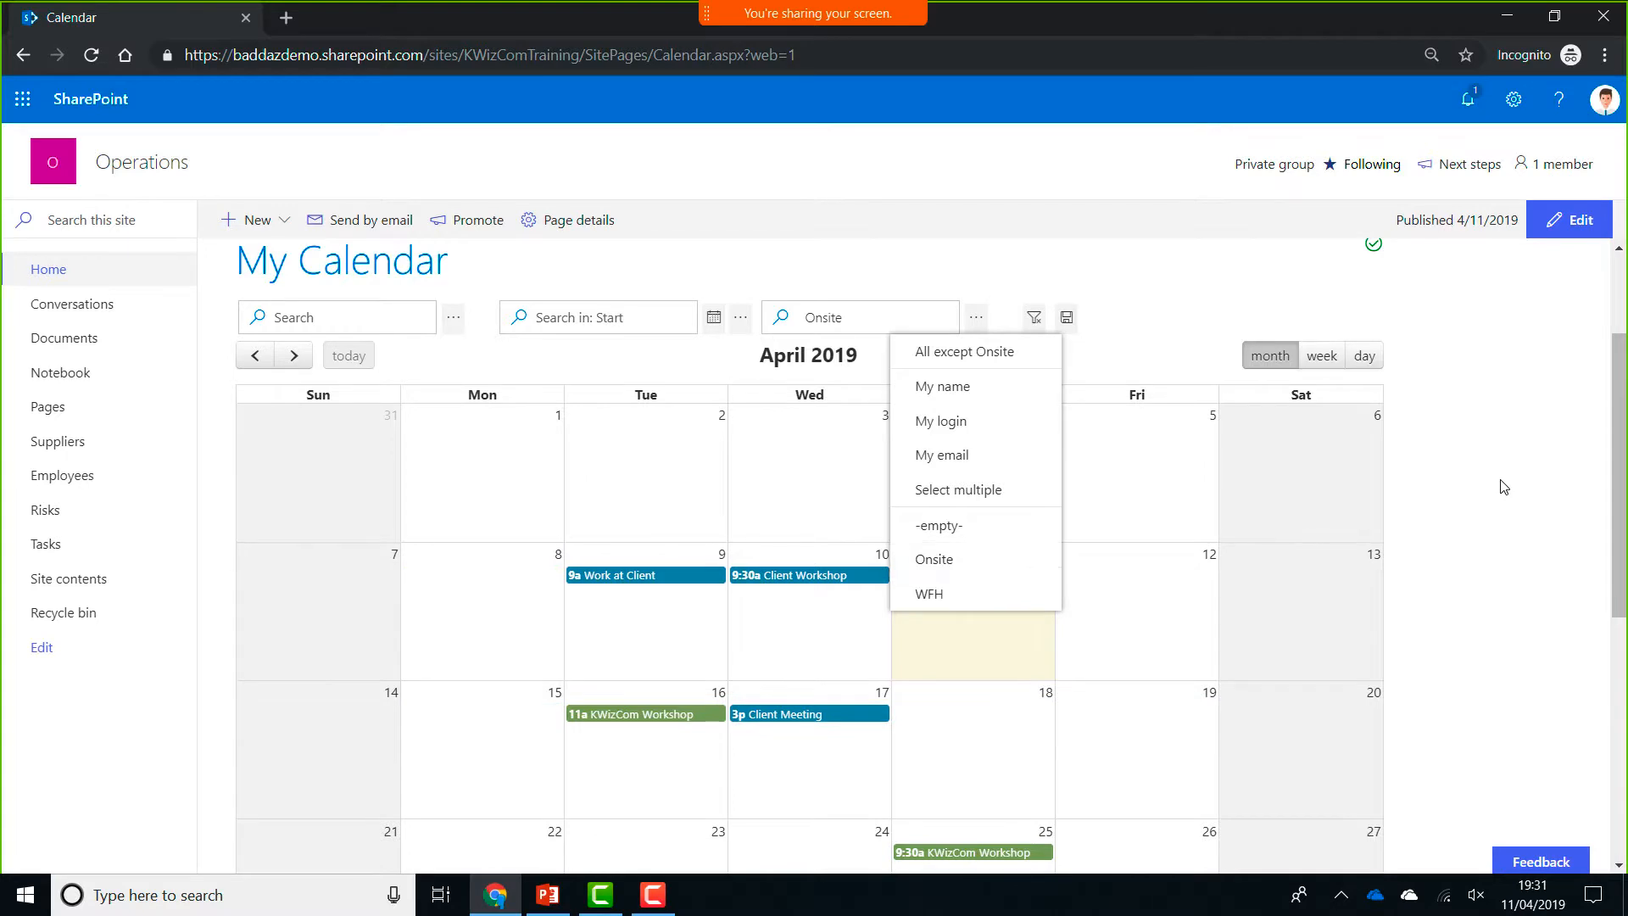
{"action": "scroll", "coordinate": [1610, 469], "scroll_direction": "down", "scroll_amount": 3}
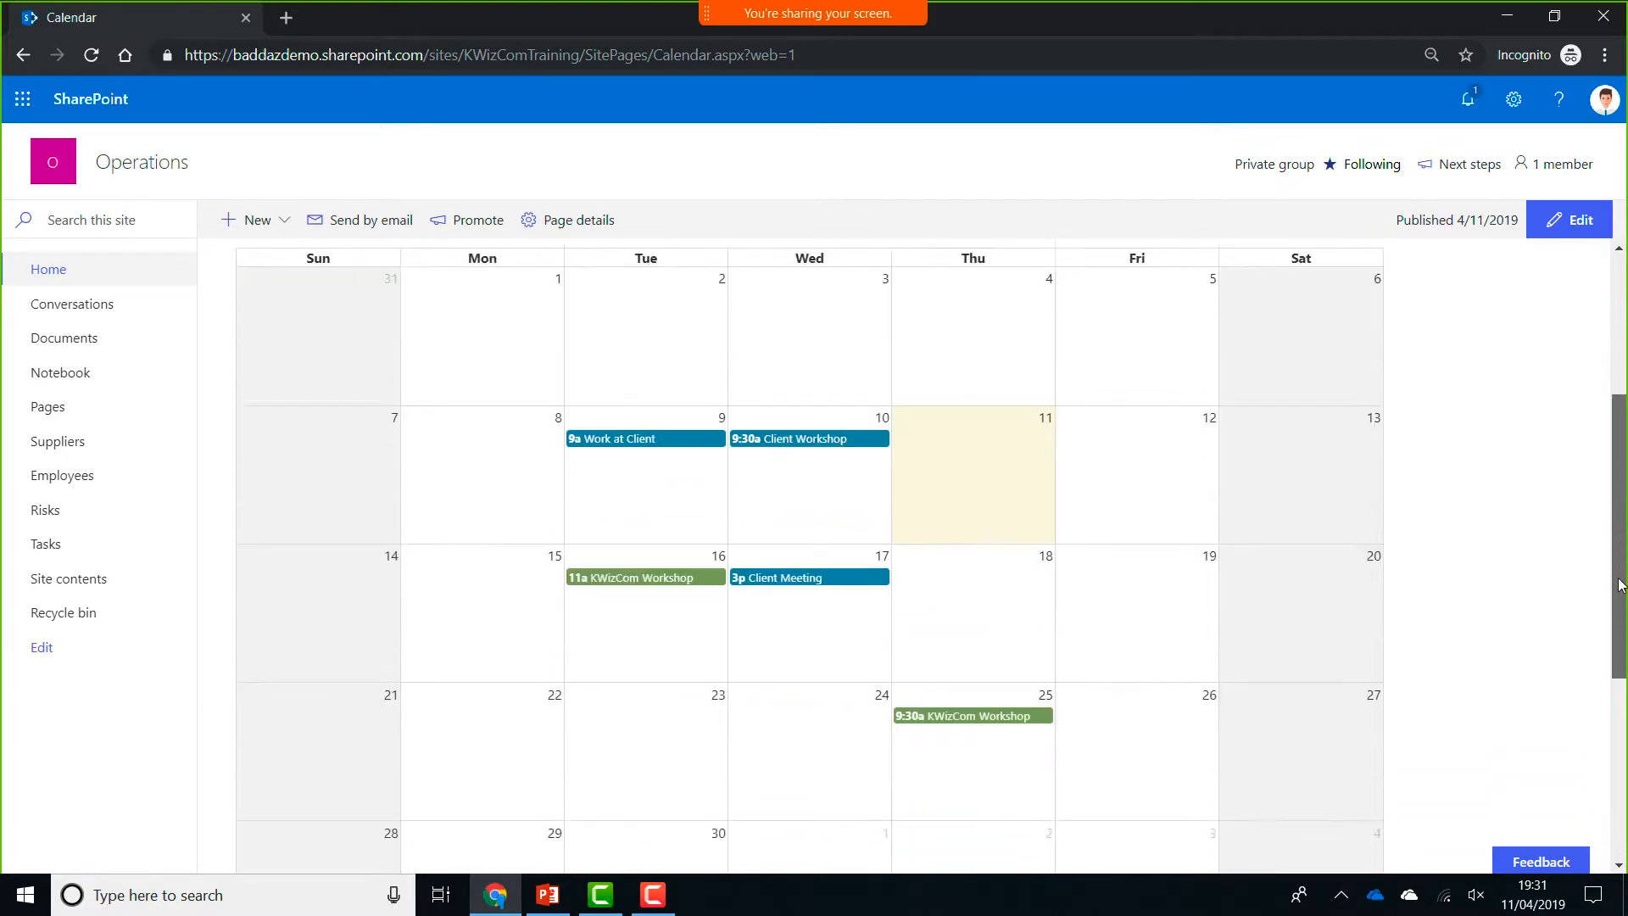
{"action": "scroll", "coordinate": [1615, 469], "scroll_direction": "up", "scroll_amount": 2}
{"action": "scroll", "coordinate": [1615, 469], "scroll_direction": "up", "scroll_amount": 1}
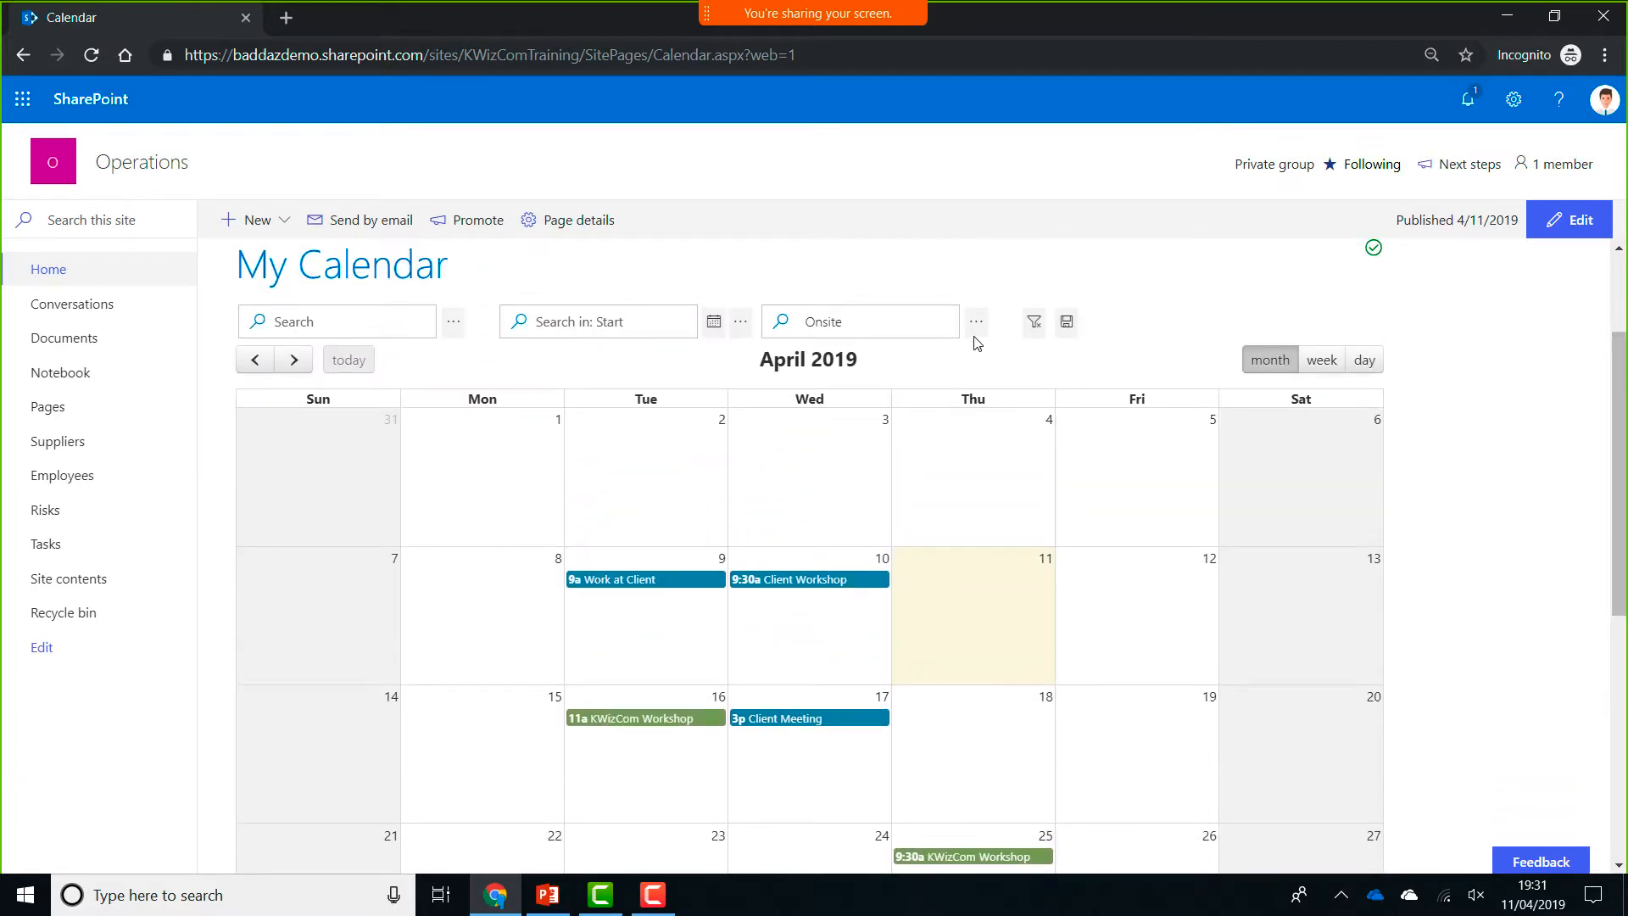
{"action": "left_click", "coordinate": [1035, 322]}
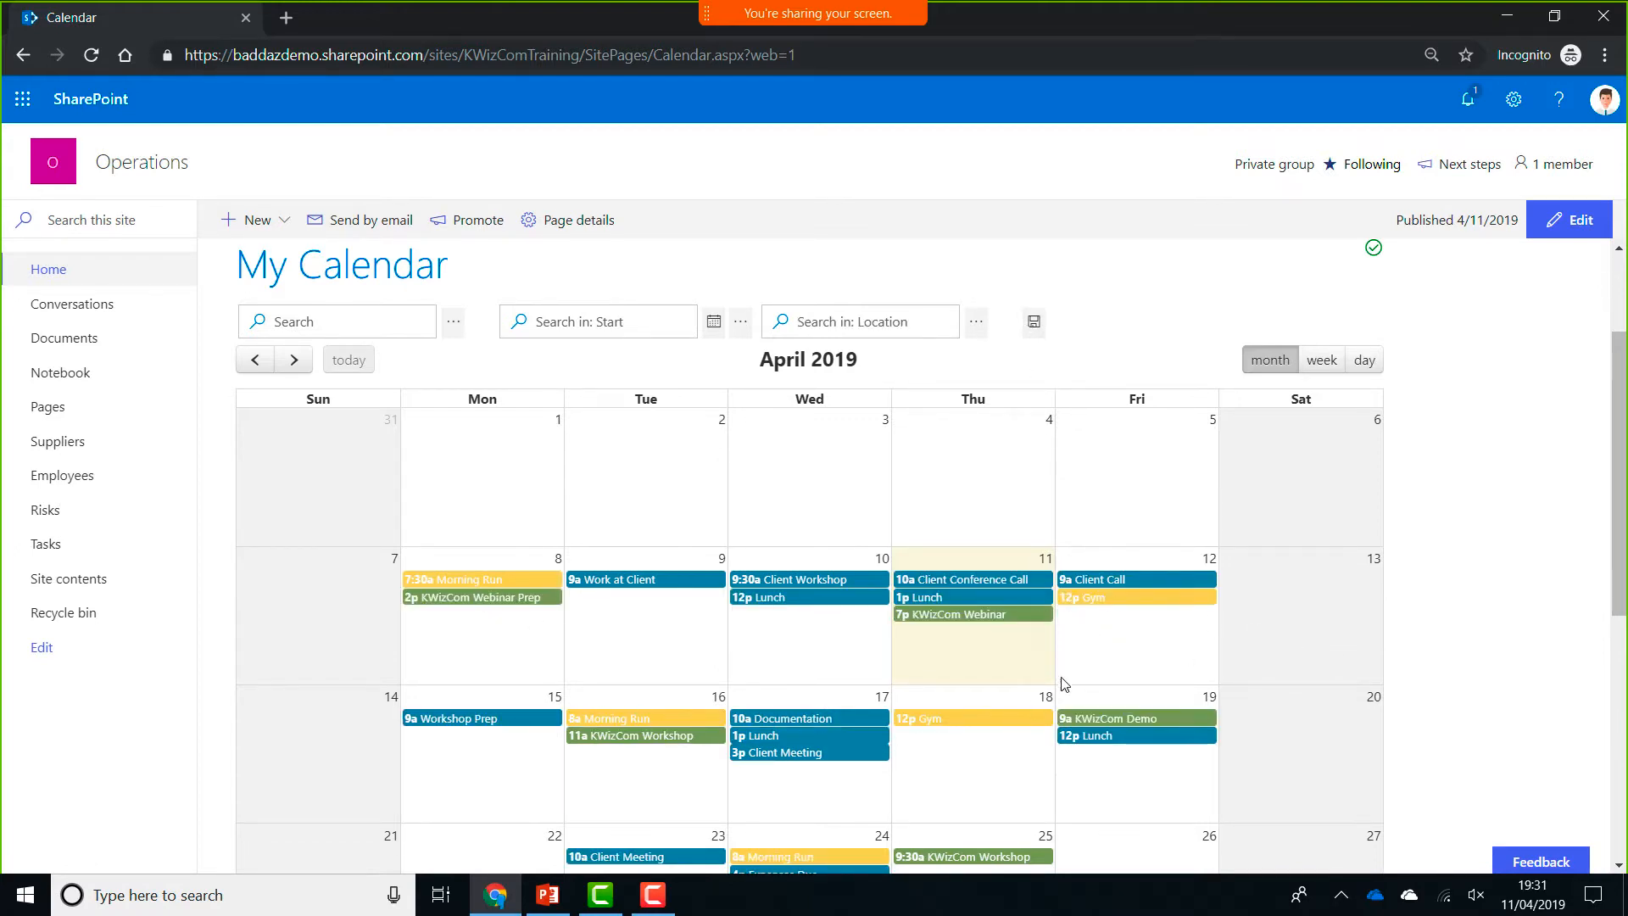
- Put the Calendar page in edit mode and delete the existing My Calendar web part
{"action": "left_click_drag", "start_coordinate": [1618, 492], "coordinate": [1619, 575]}
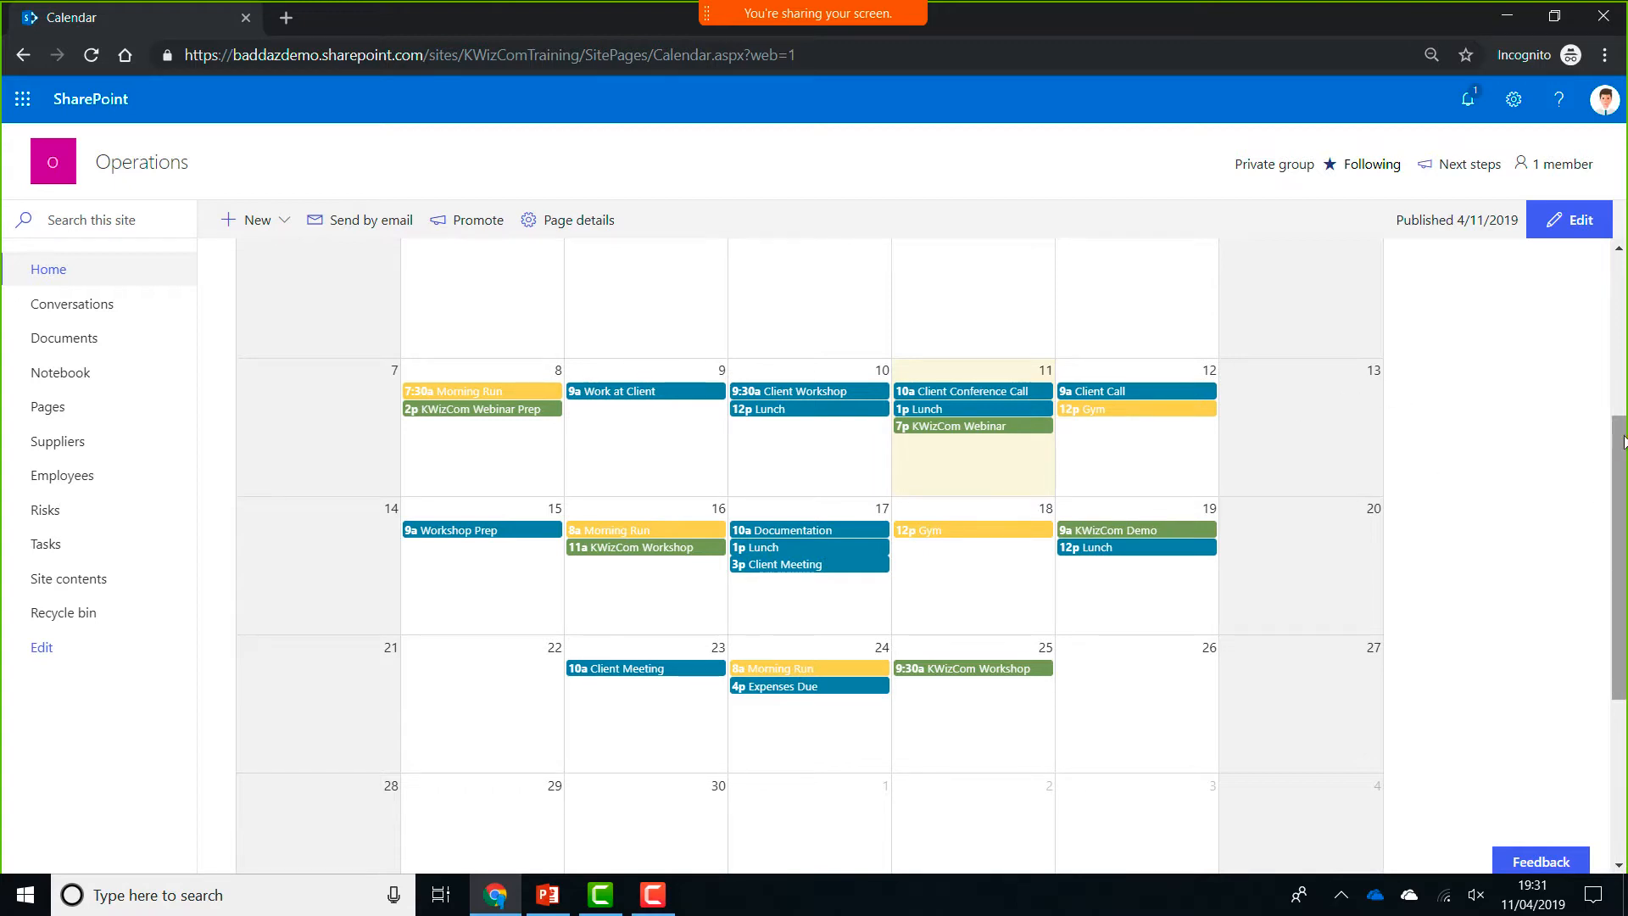
{"action": "scroll", "coordinate": [1574, 322], "scroll_direction": "up", "scroll_amount": 2}
{"action": "left_click", "coordinate": [1568, 219]}
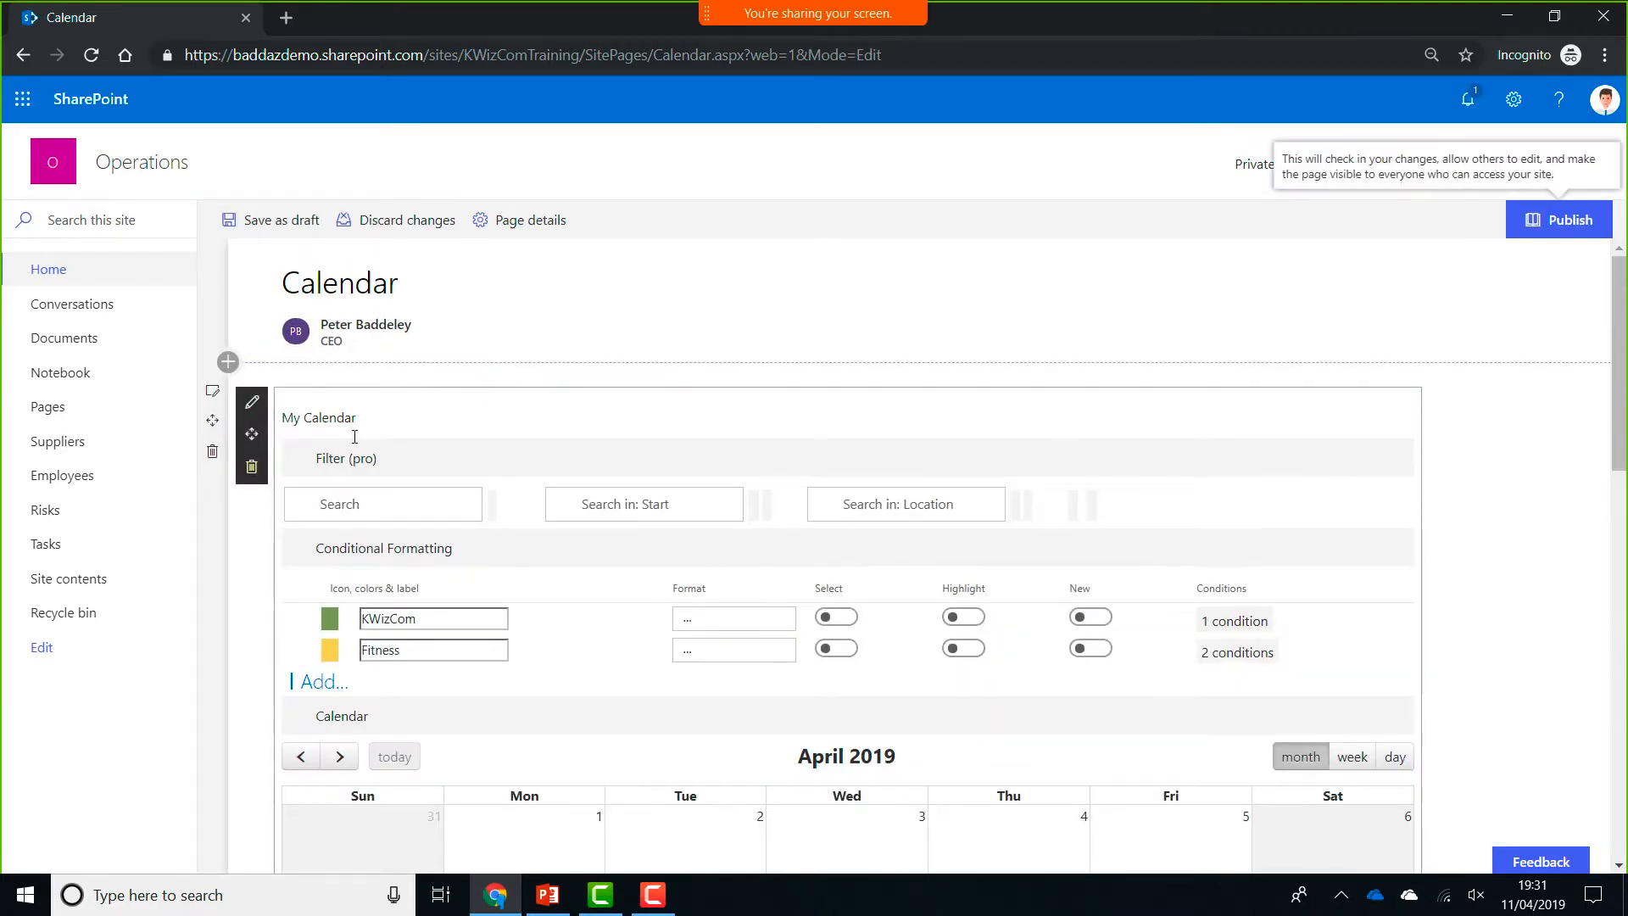
{"action": "left_click", "coordinate": [252, 467]}
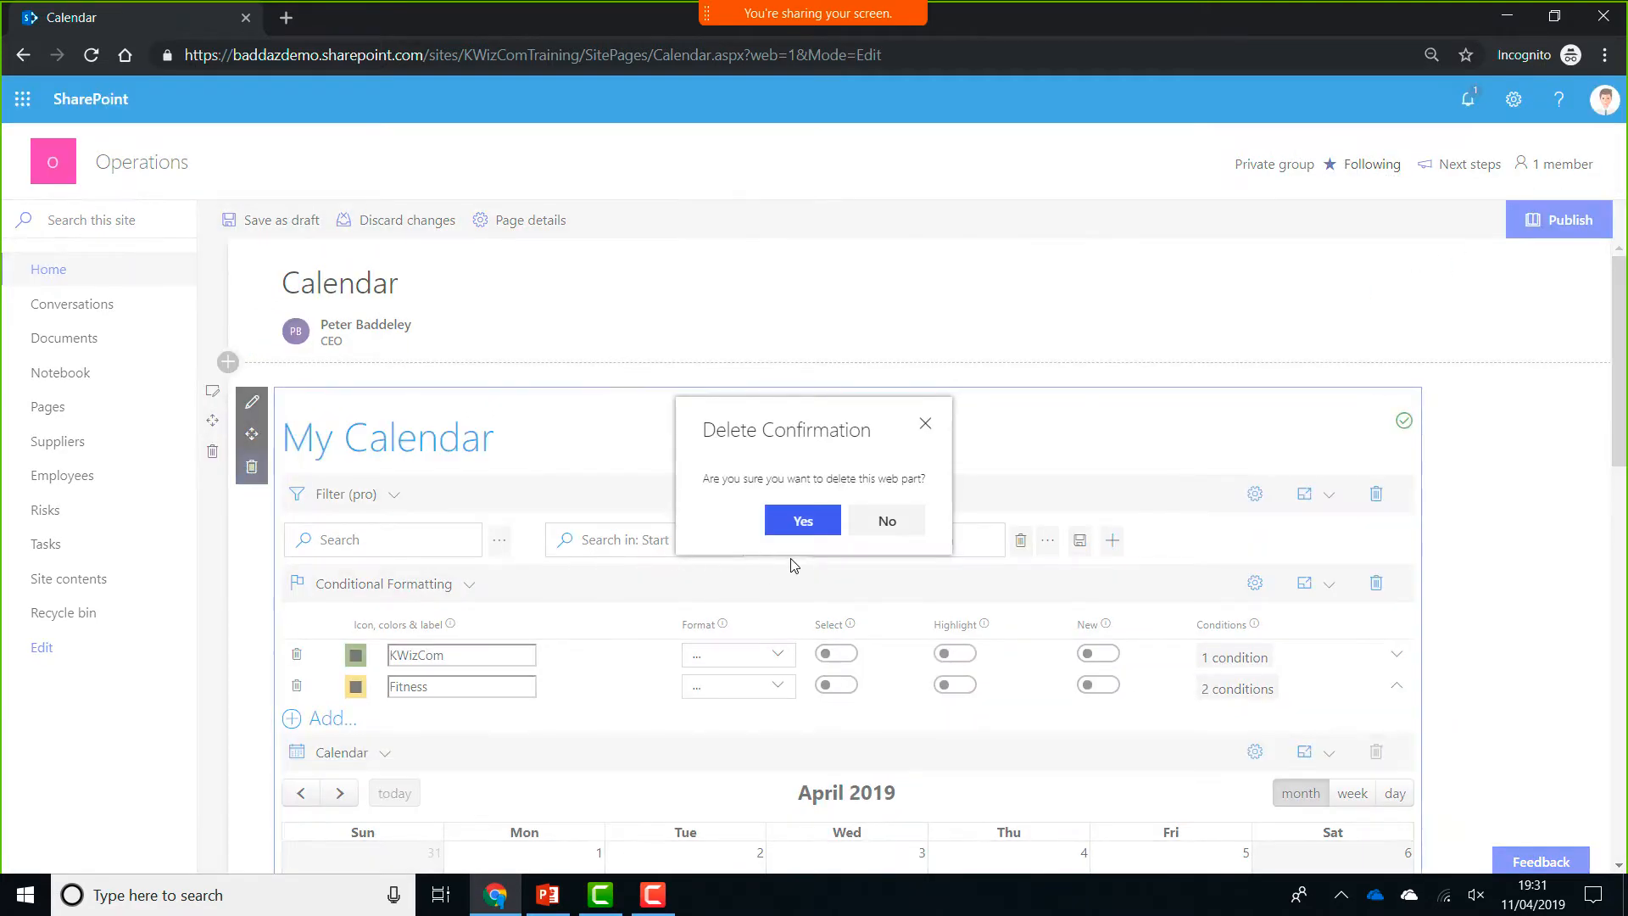
{"action": "left_click", "coordinate": [808, 525]}
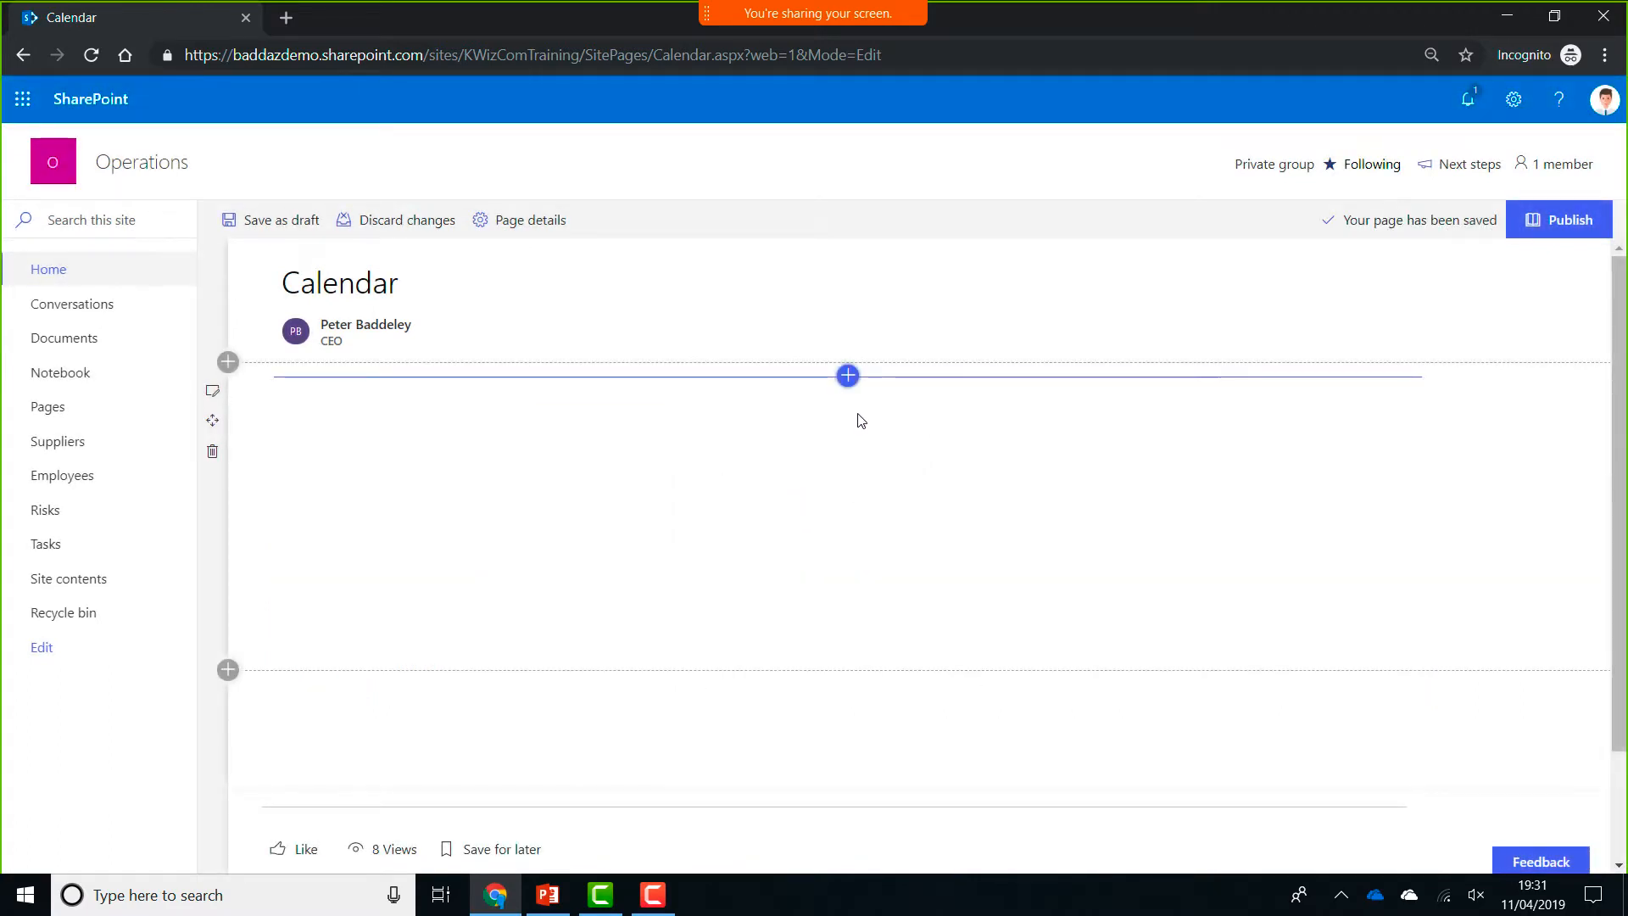
- Add a Calendar Plus web part to the empty section of the Calendar page
{"action": "left_click", "coordinate": [849, 375]}
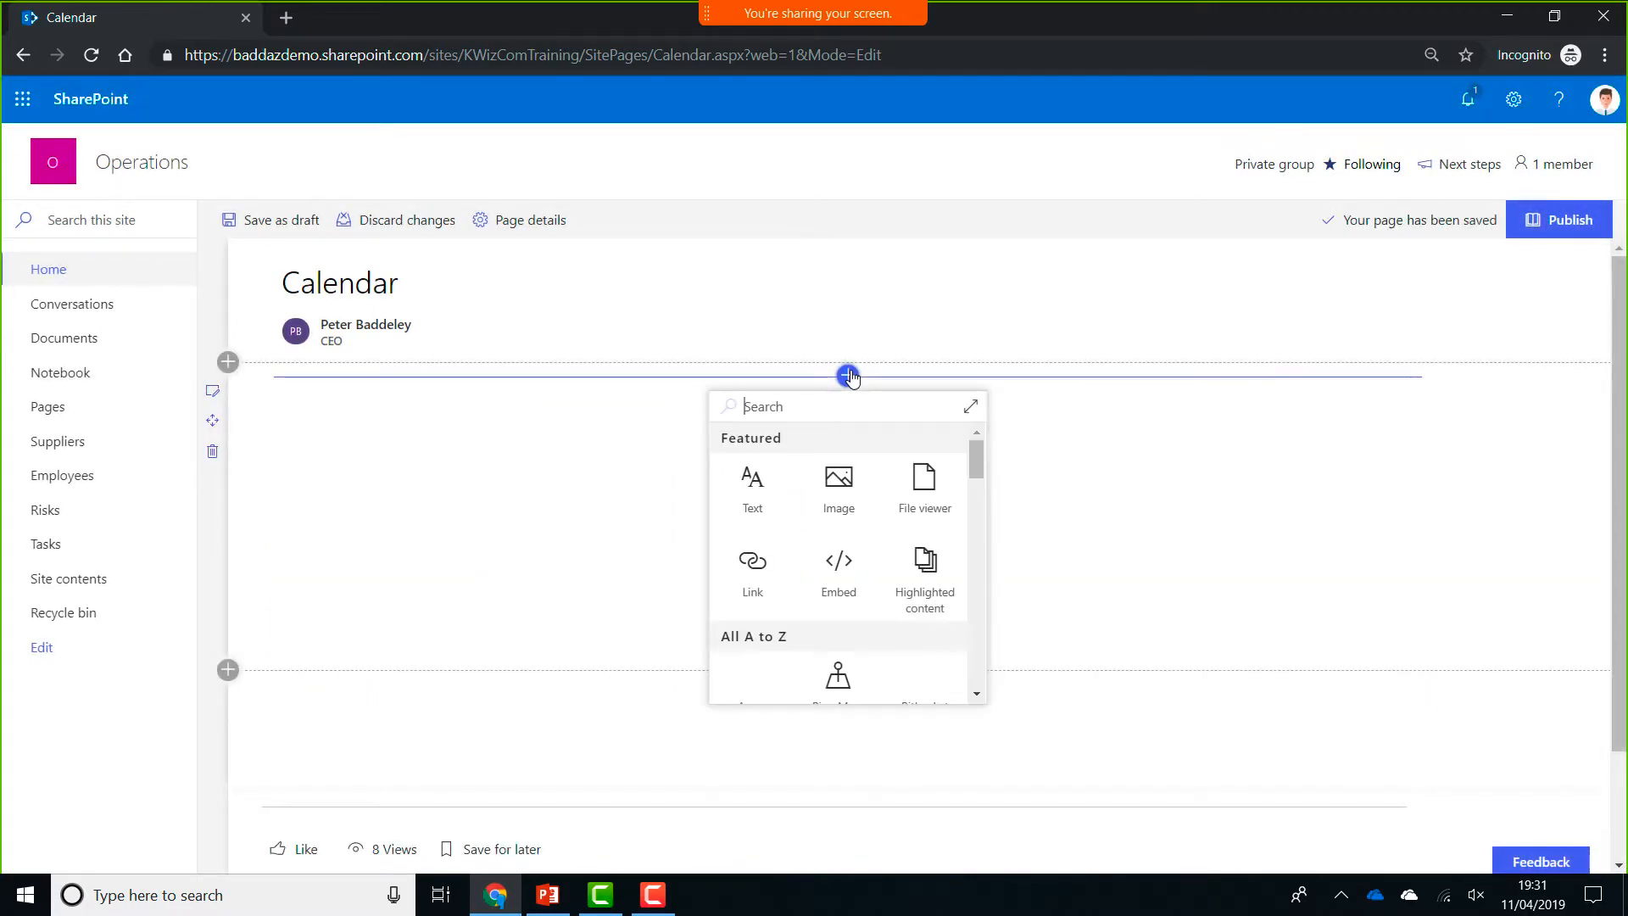
{"action": "scroll", "coordinate": [862, 535], "scroll_direction": "down", "scroll_amount": 3}
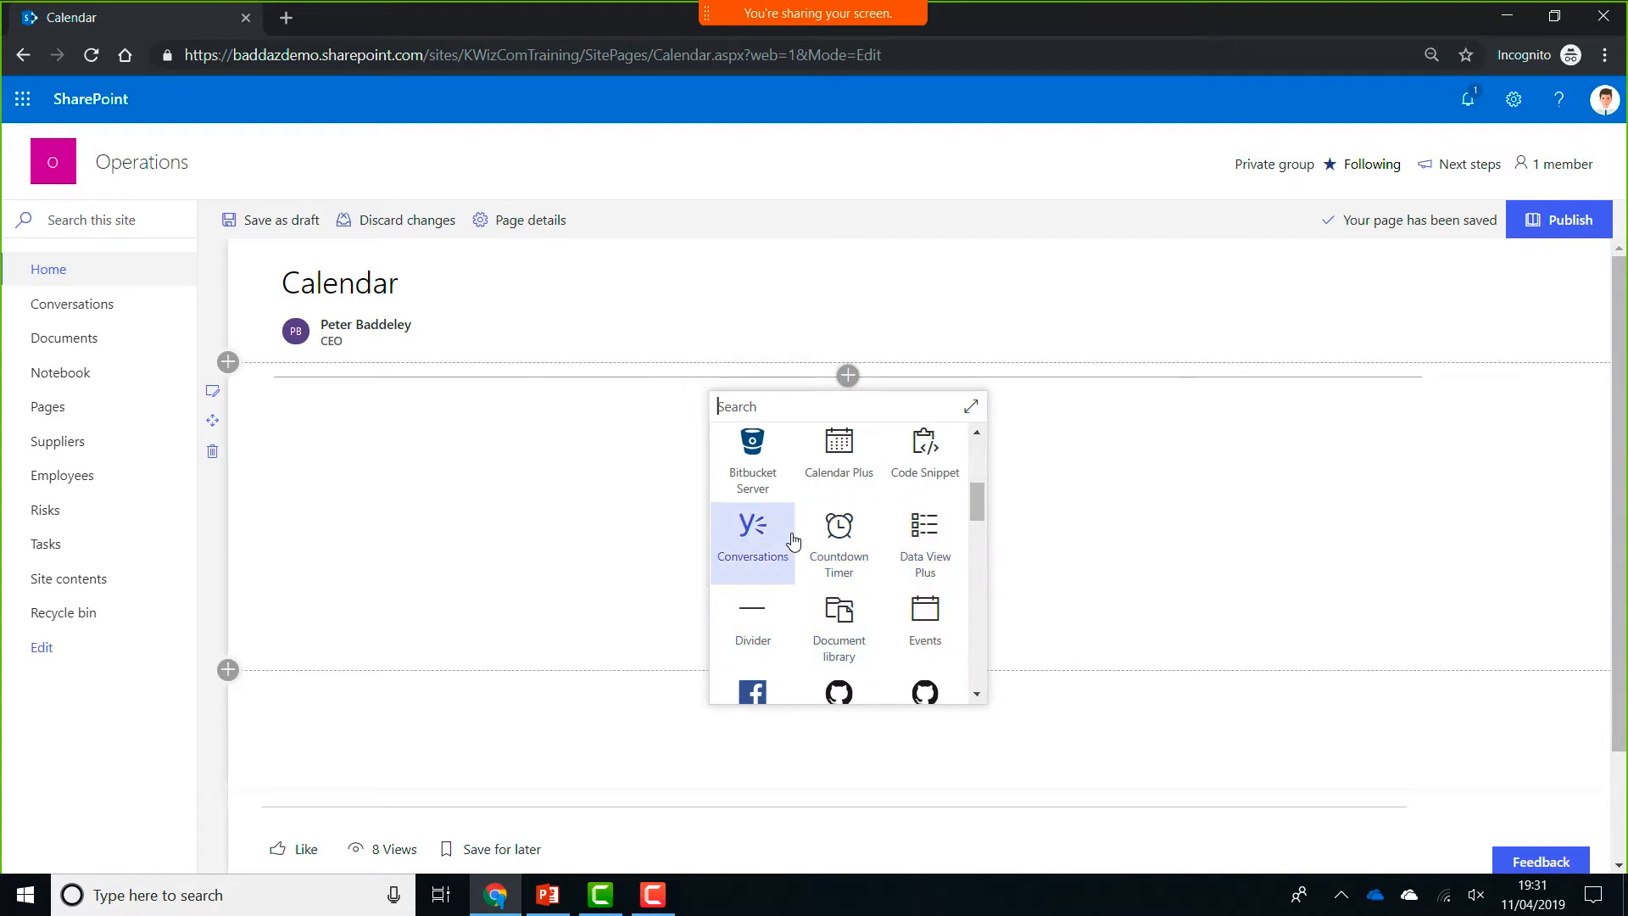
{"action": "scroll", "coordinate": [792, 543], "scroll_direction": "down", "scroll_amount": 1}
{"action": "scroll", "coordinate": [793, 543], "scroll_direction": "up", "scroll_amount": 1}
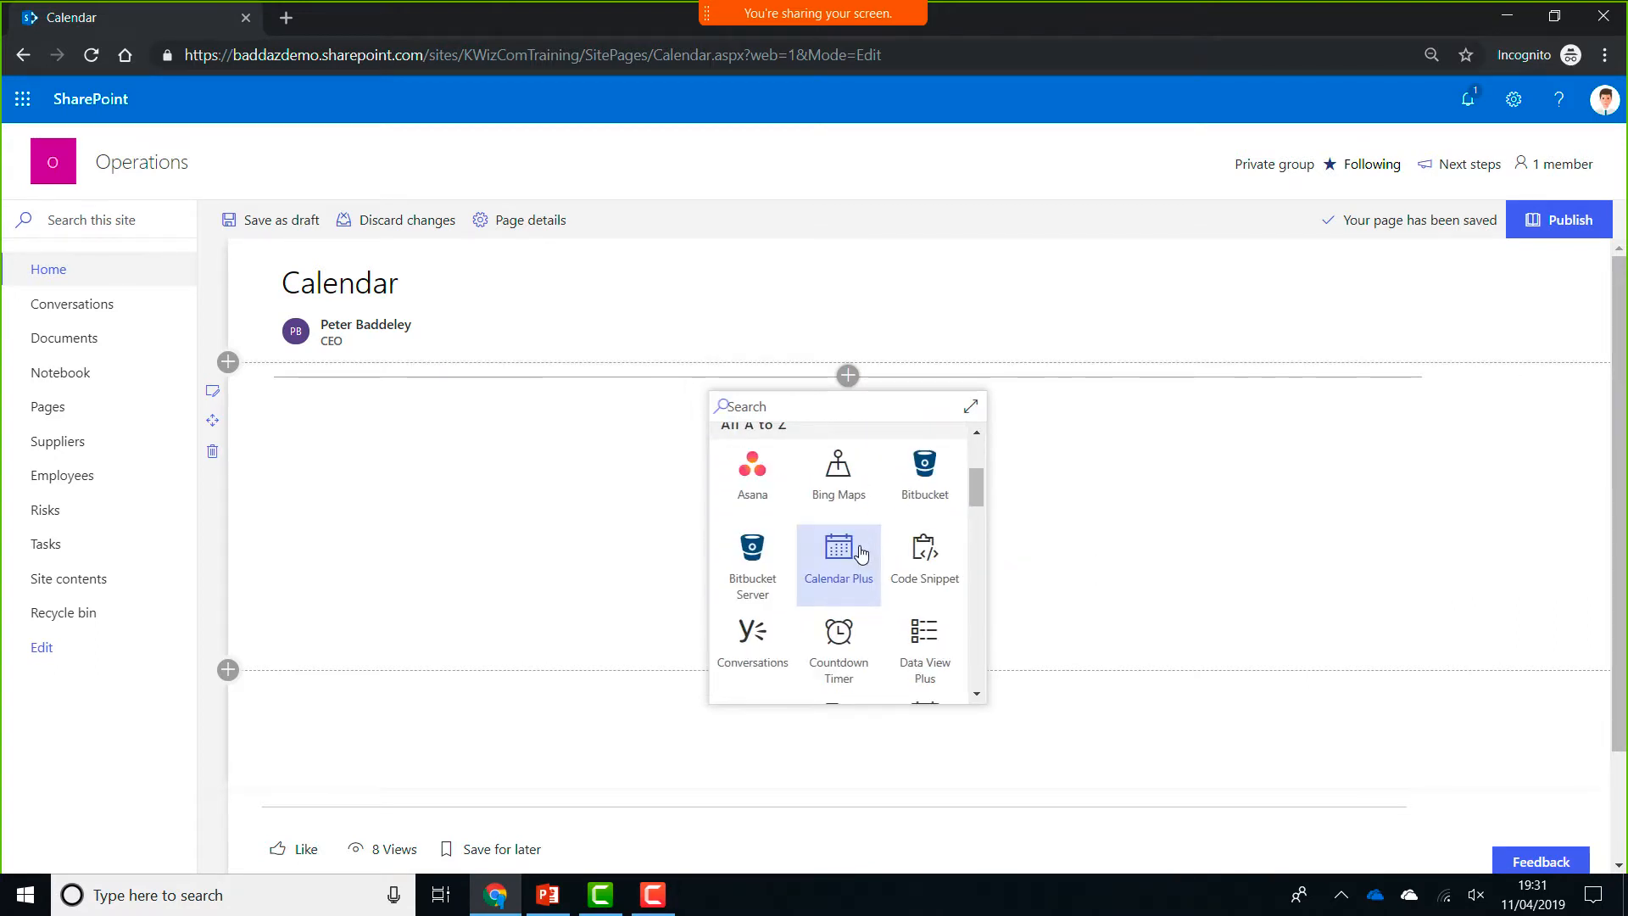
{"action": "left_click", "coordinate": [859, 551]}
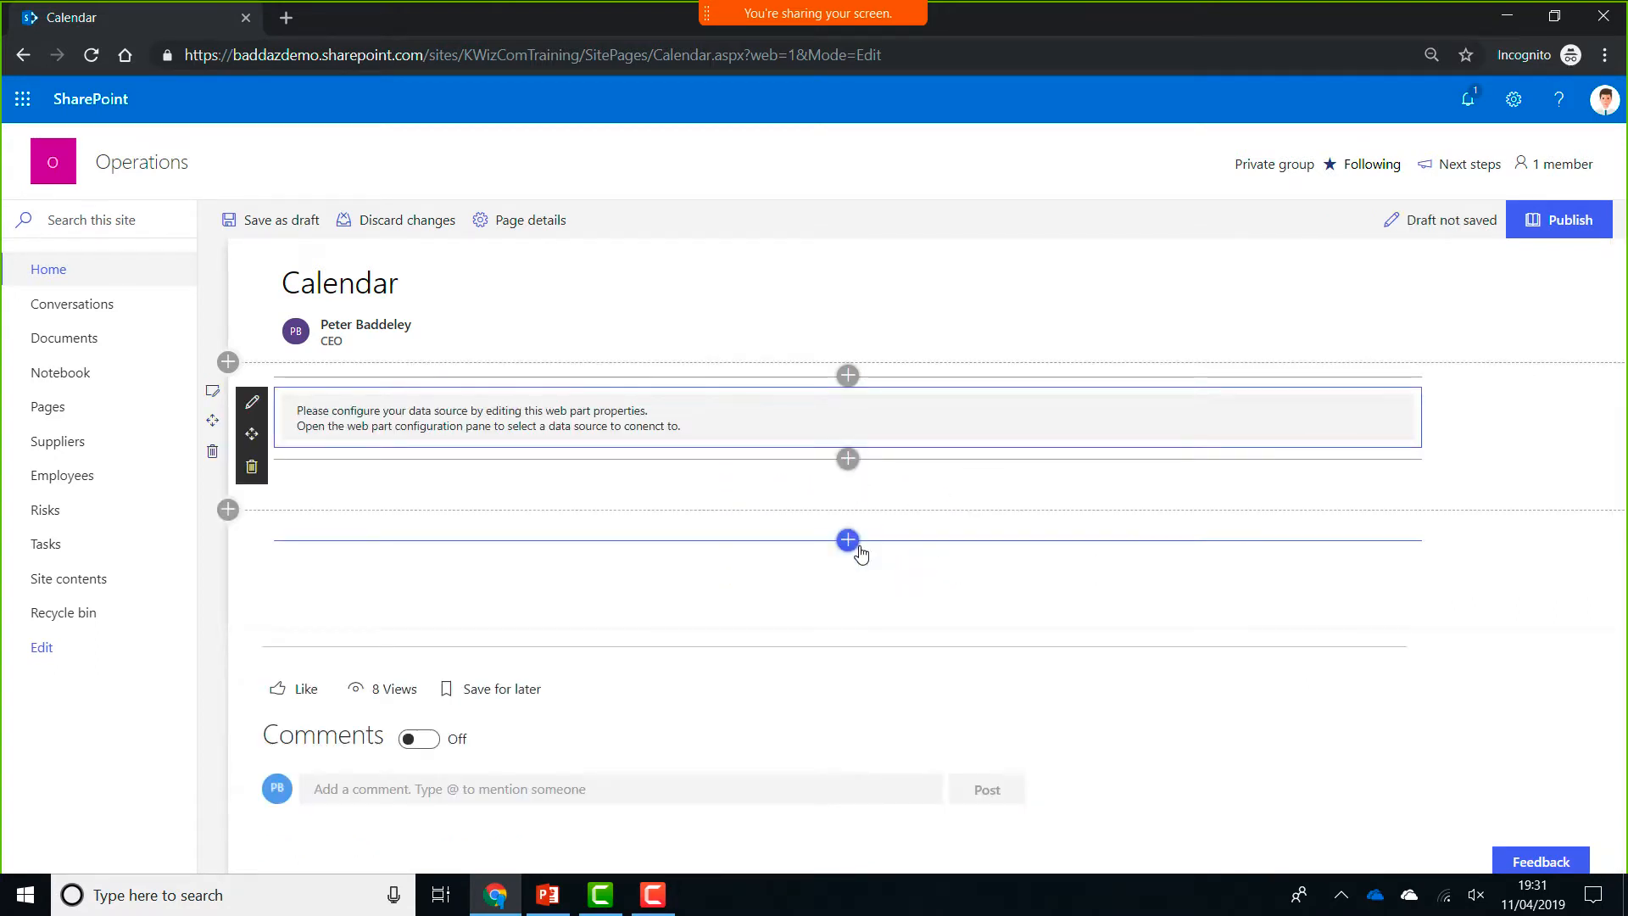
- Set the Calendar Plus data source to Graph API (Pro) and load the My calendar graph example, resetting the controls to match it
{"action": "left_click", "coordinate": [252, 402]}
{"action": "left_click", "coordinate": [1598, 390]}
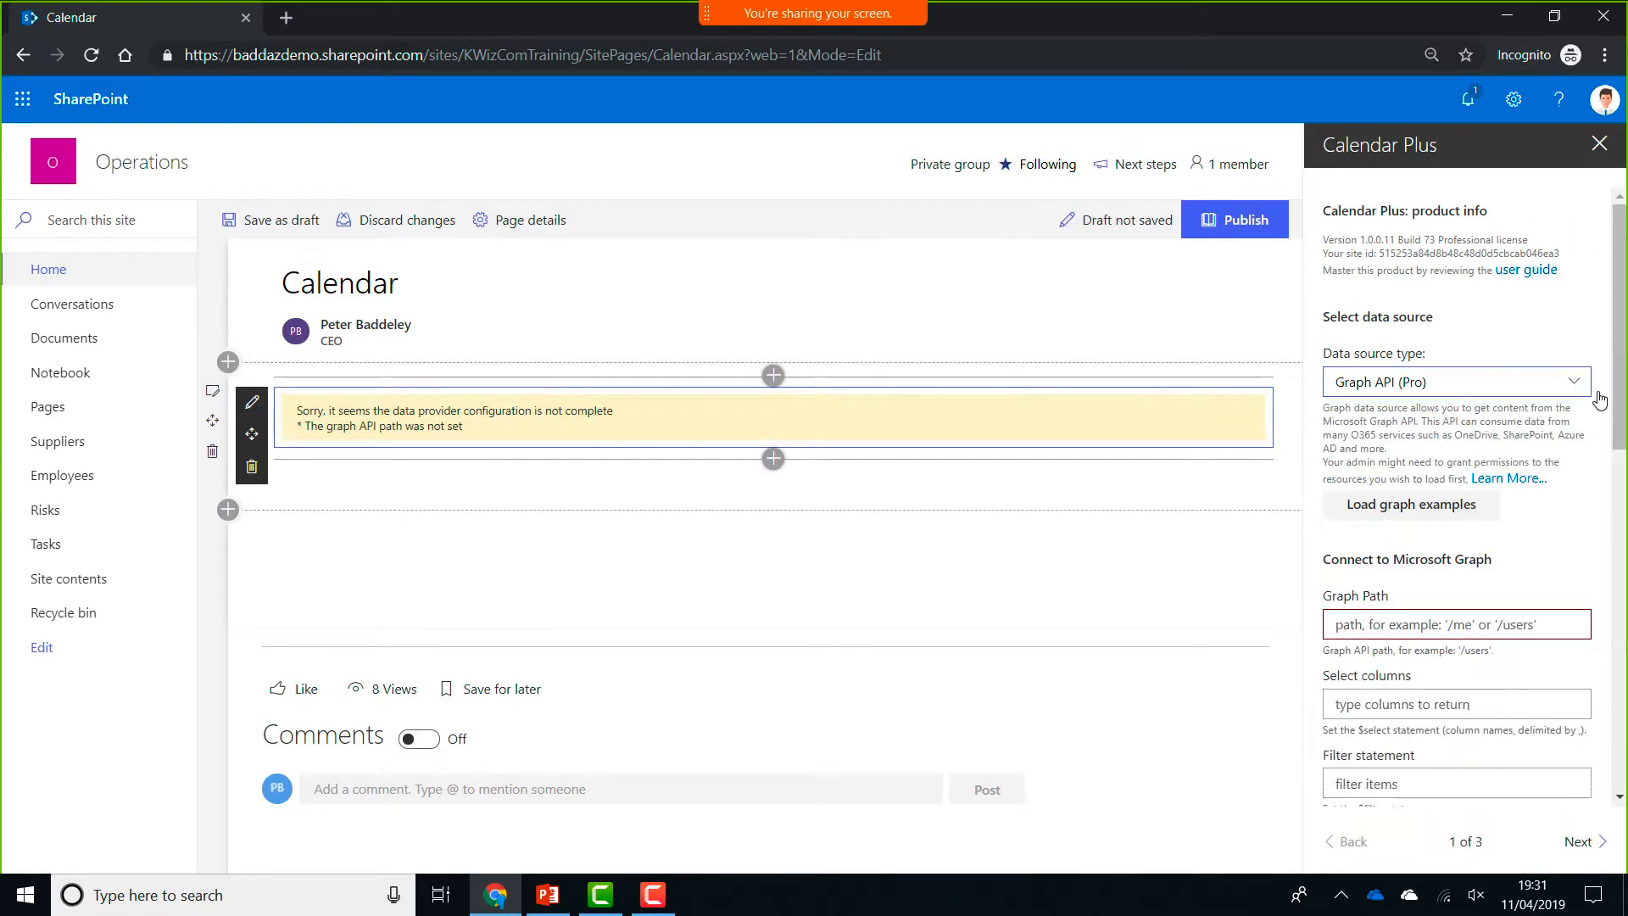
{"action": "left_click", "coordinate": [1582, 383]}
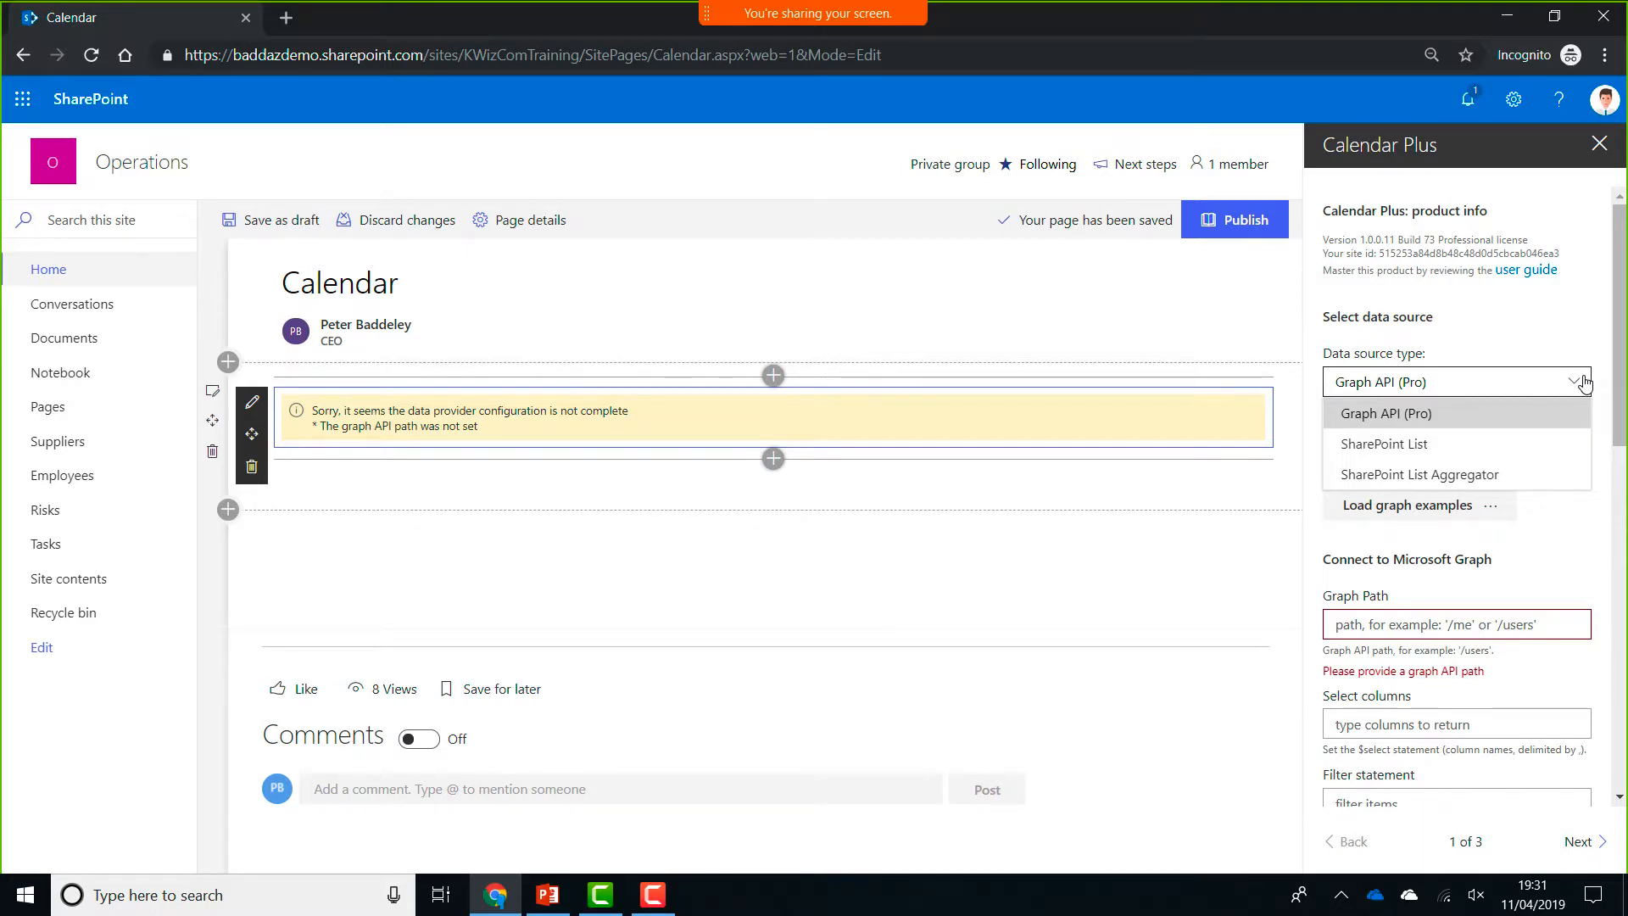
{"action": "left_click", "coordinate": [1474, 417]}
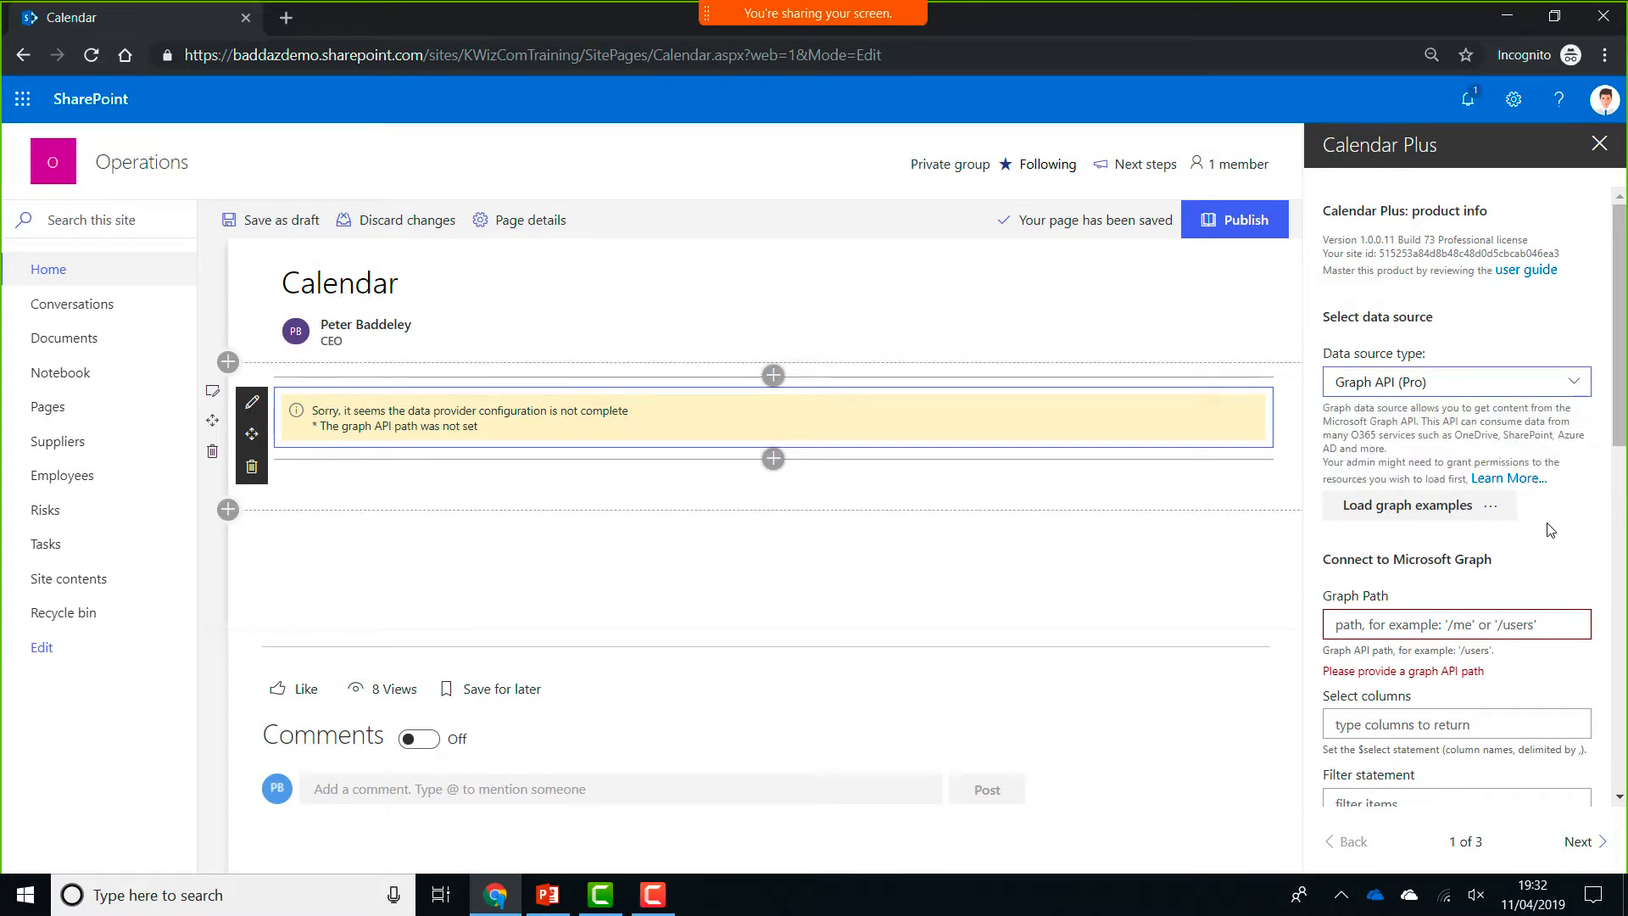
{"action": "left_click", "coordinate": [1420, 509]}
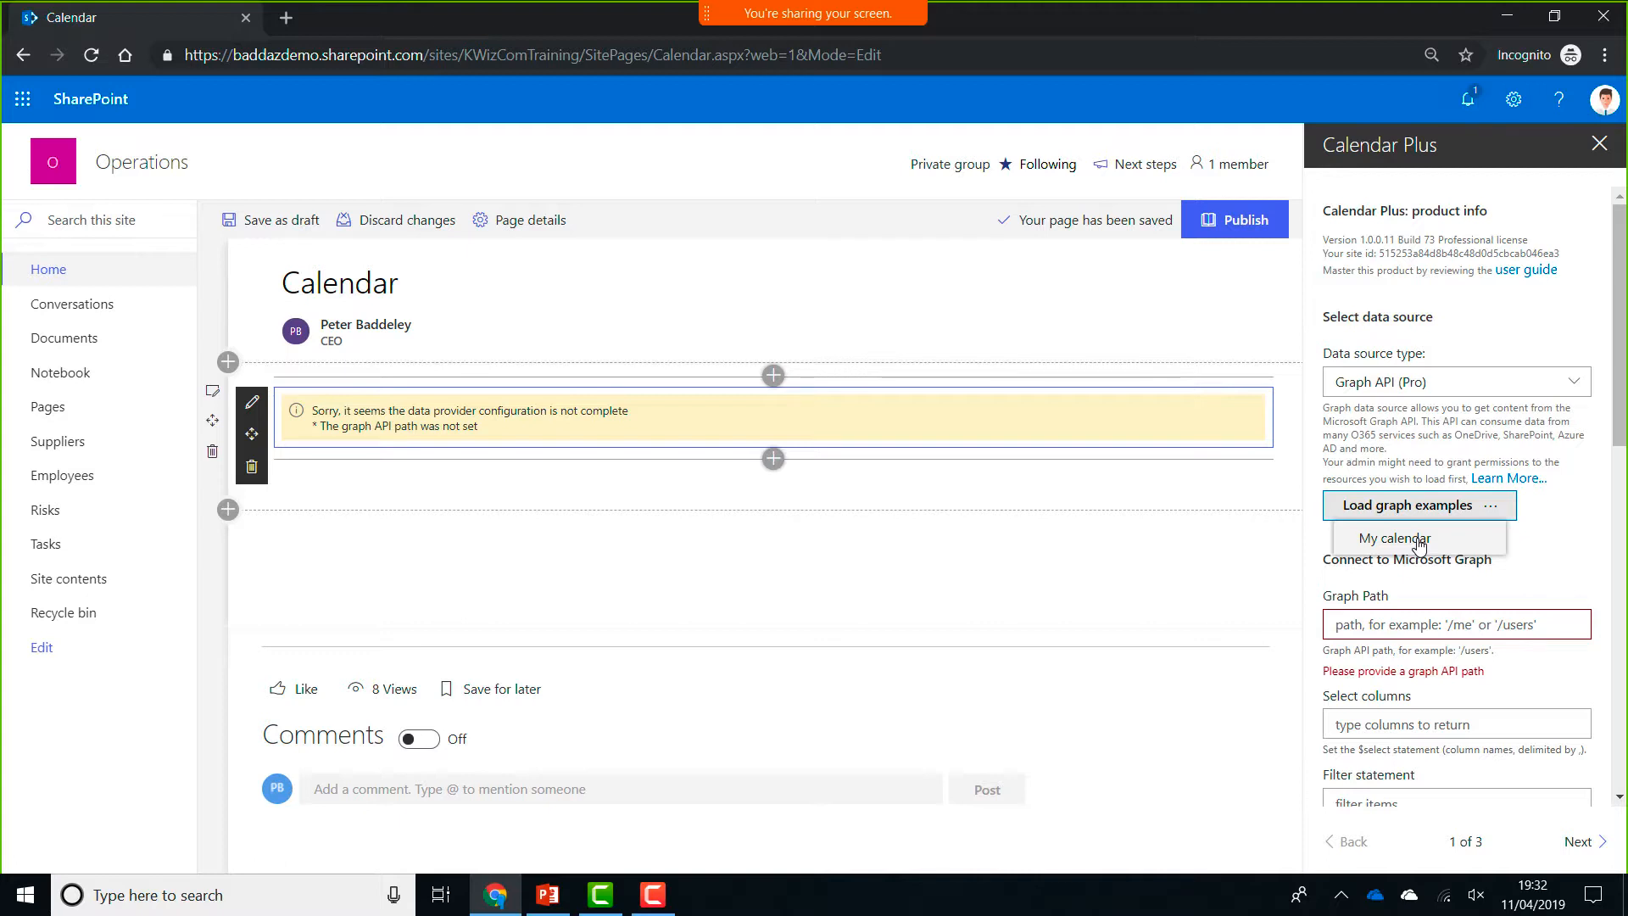
{"action": "left_click", "coordinate": [1420, 541]}
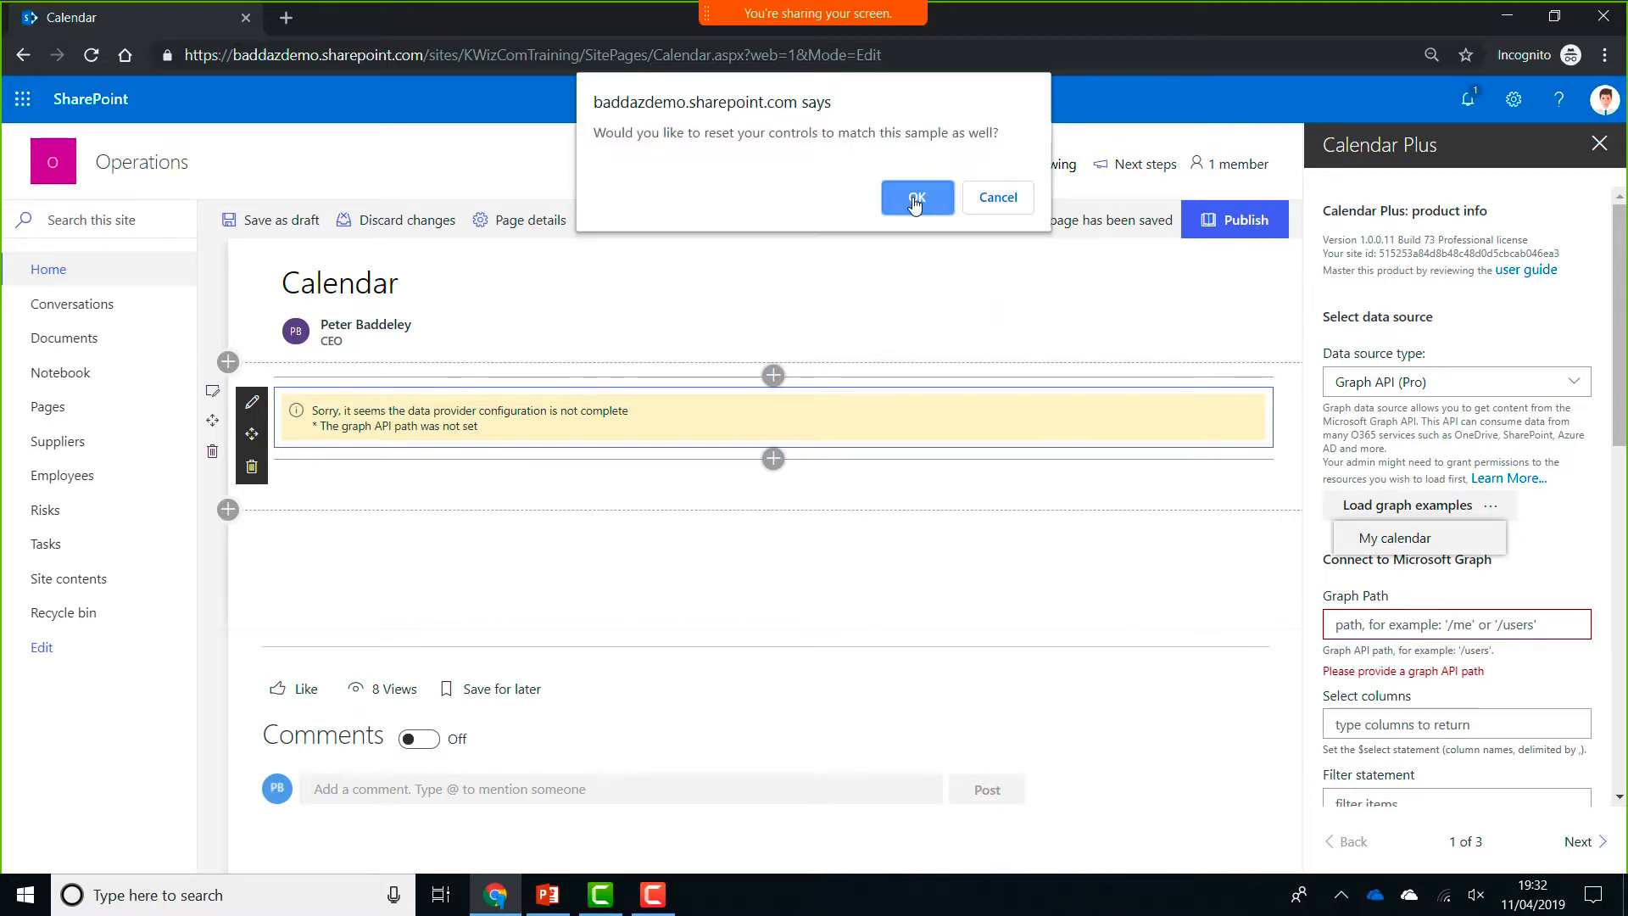
{"action": "left_click", "coordinate": [916, 200]}
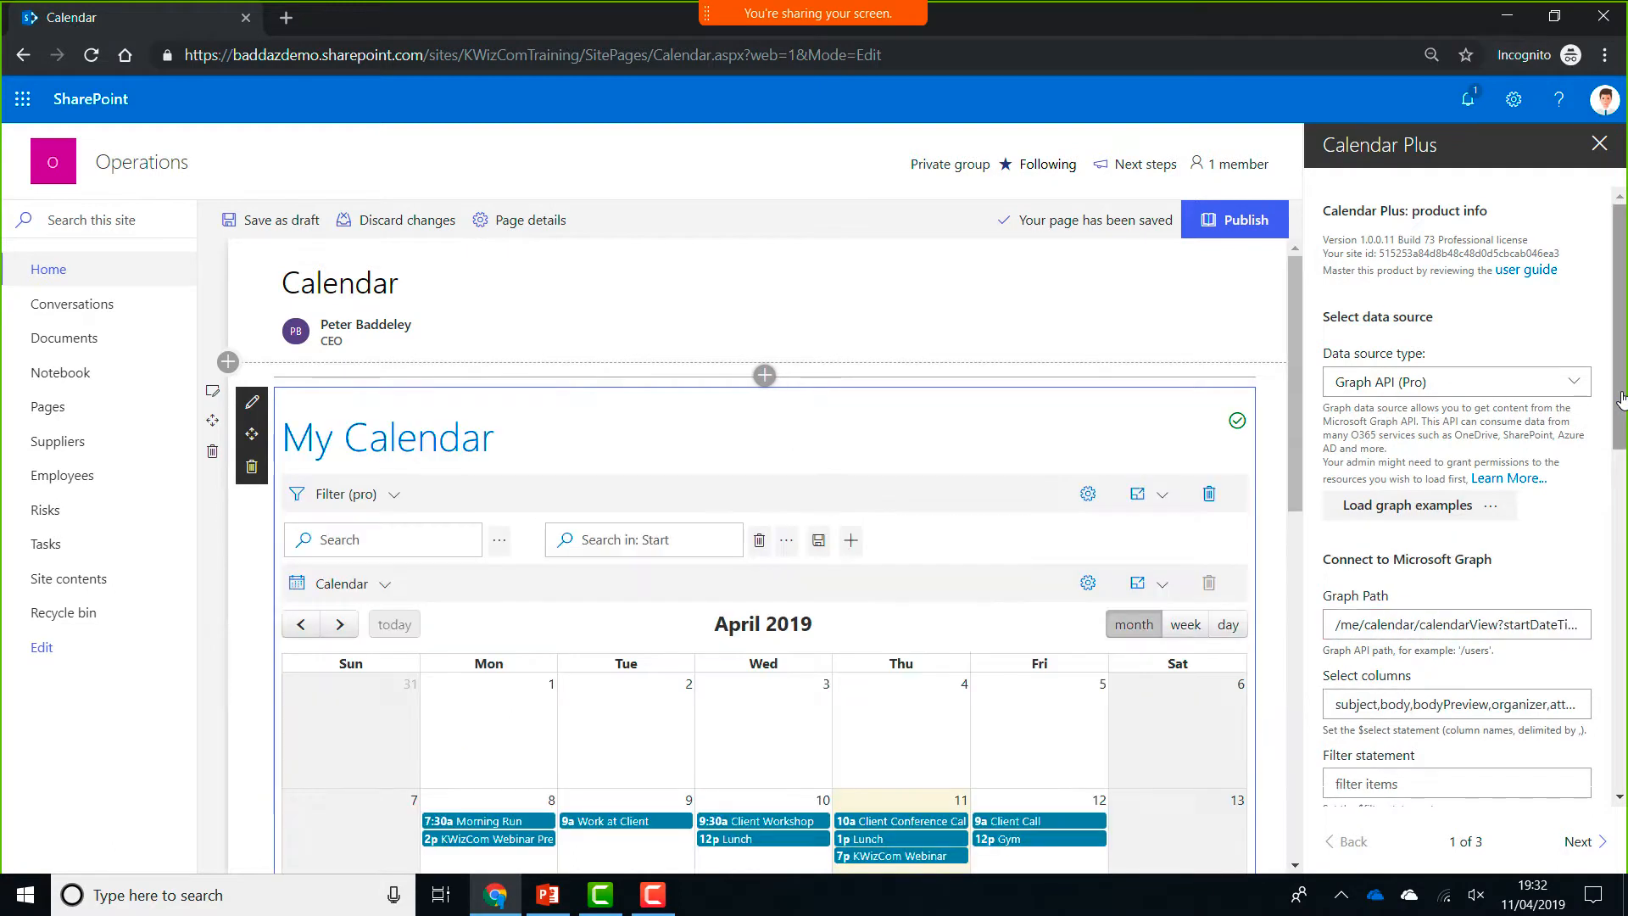
- Review the web part's Microsoft Graph settings, column info and calendar column mapping, and close its configuration
{"action": "scroll", "coordinate": [1615, 398], "scroll_direction": "down", "scroll_amount": 3}
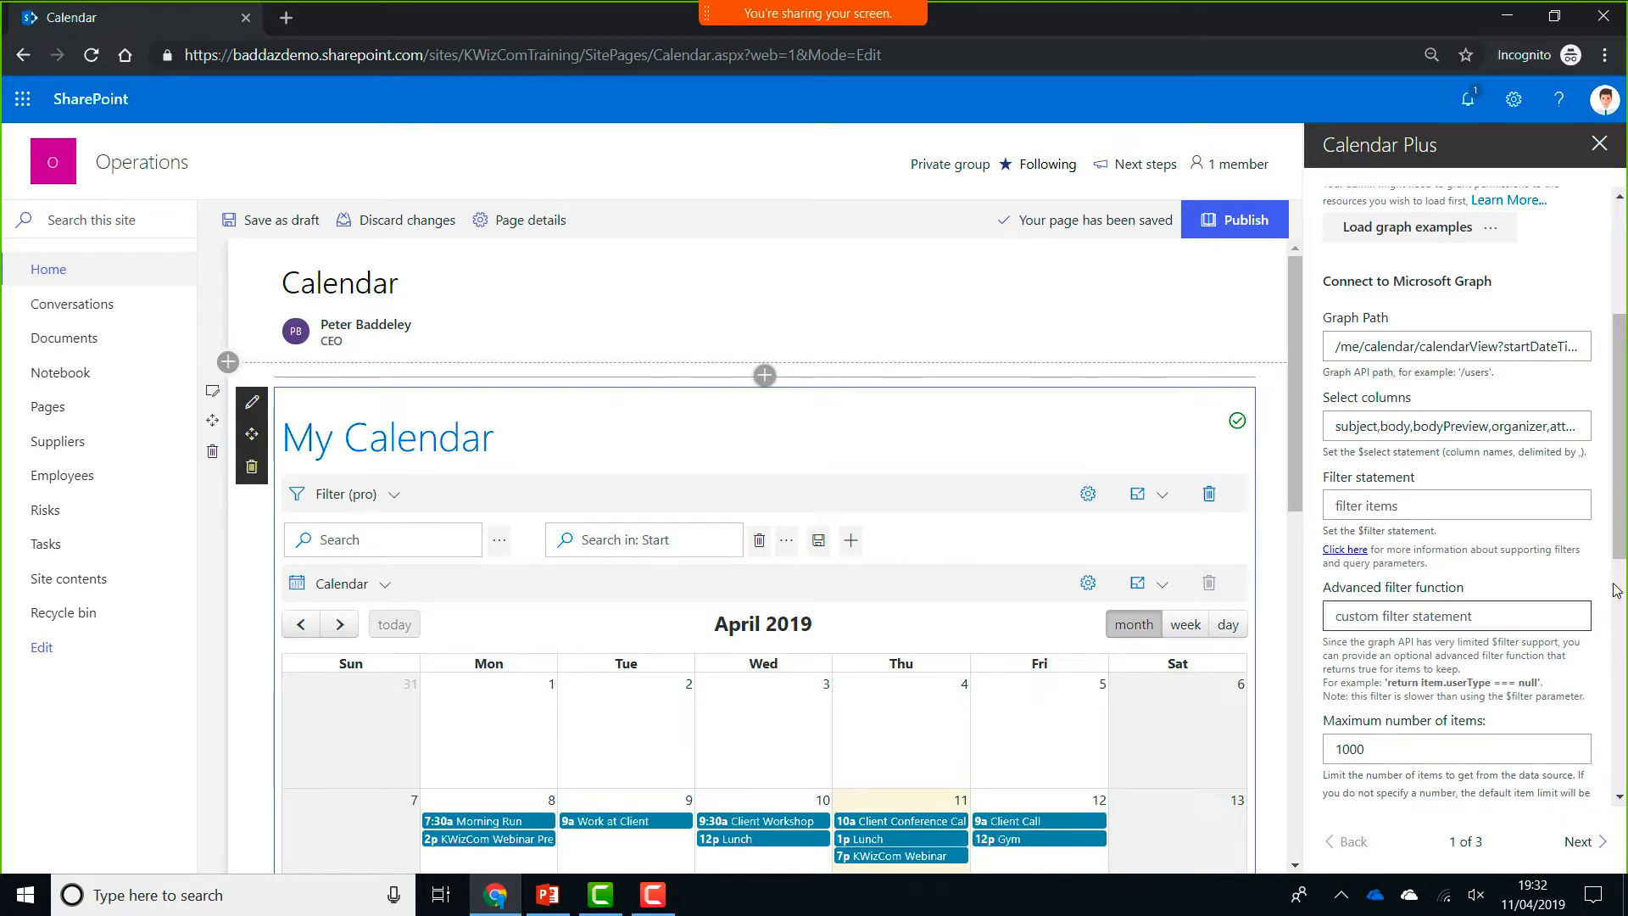
{"action": "left_click_drag", "start_coordinate": [1619, 568], "coordinate": [1617, 801]}
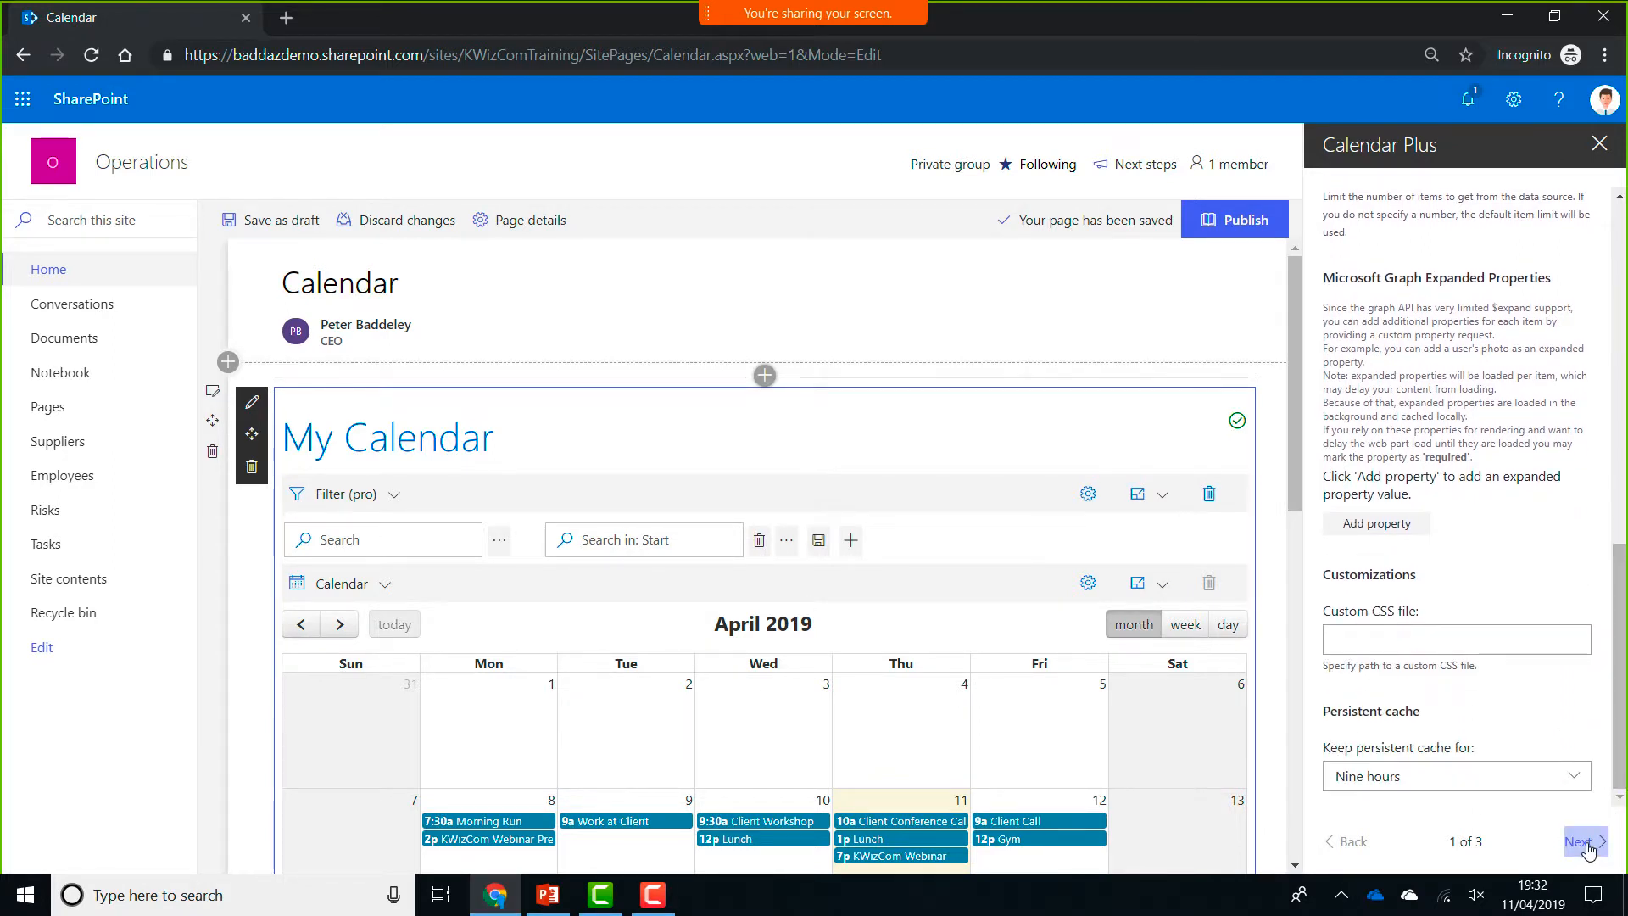
{"action": "left_click", "coordinate": [1580, 841]}
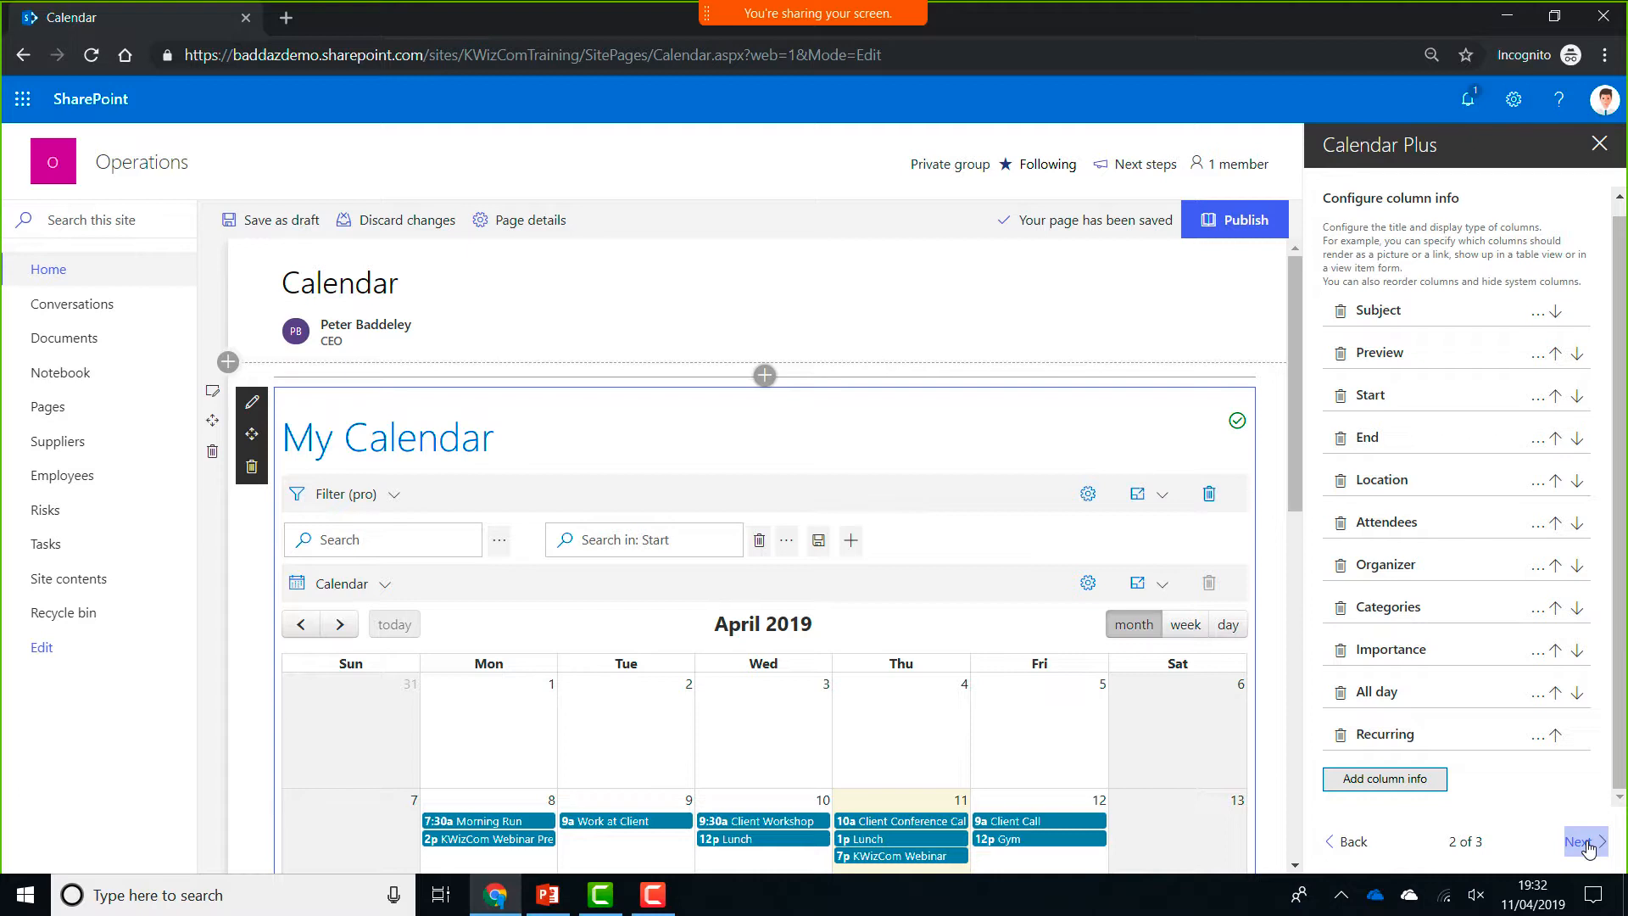
{"action": "left_click", "coordinate": [1580, 842]}
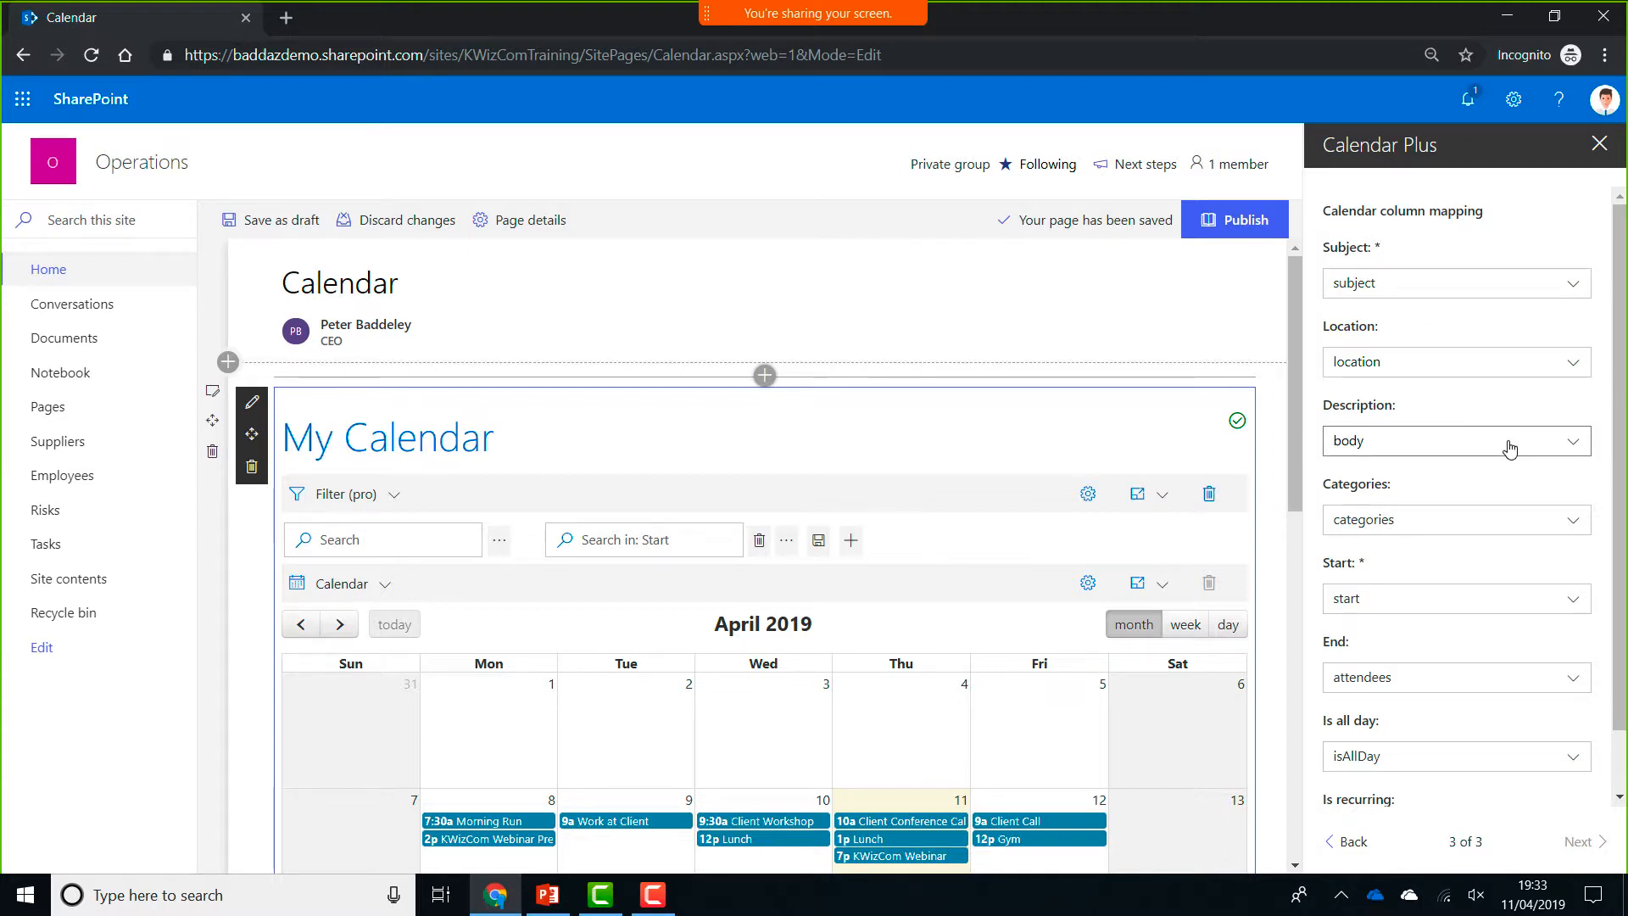
{"action": "scroll", "coordinate": [1542, 599], "scroll_direction": "down", "scroll_amount": 1}
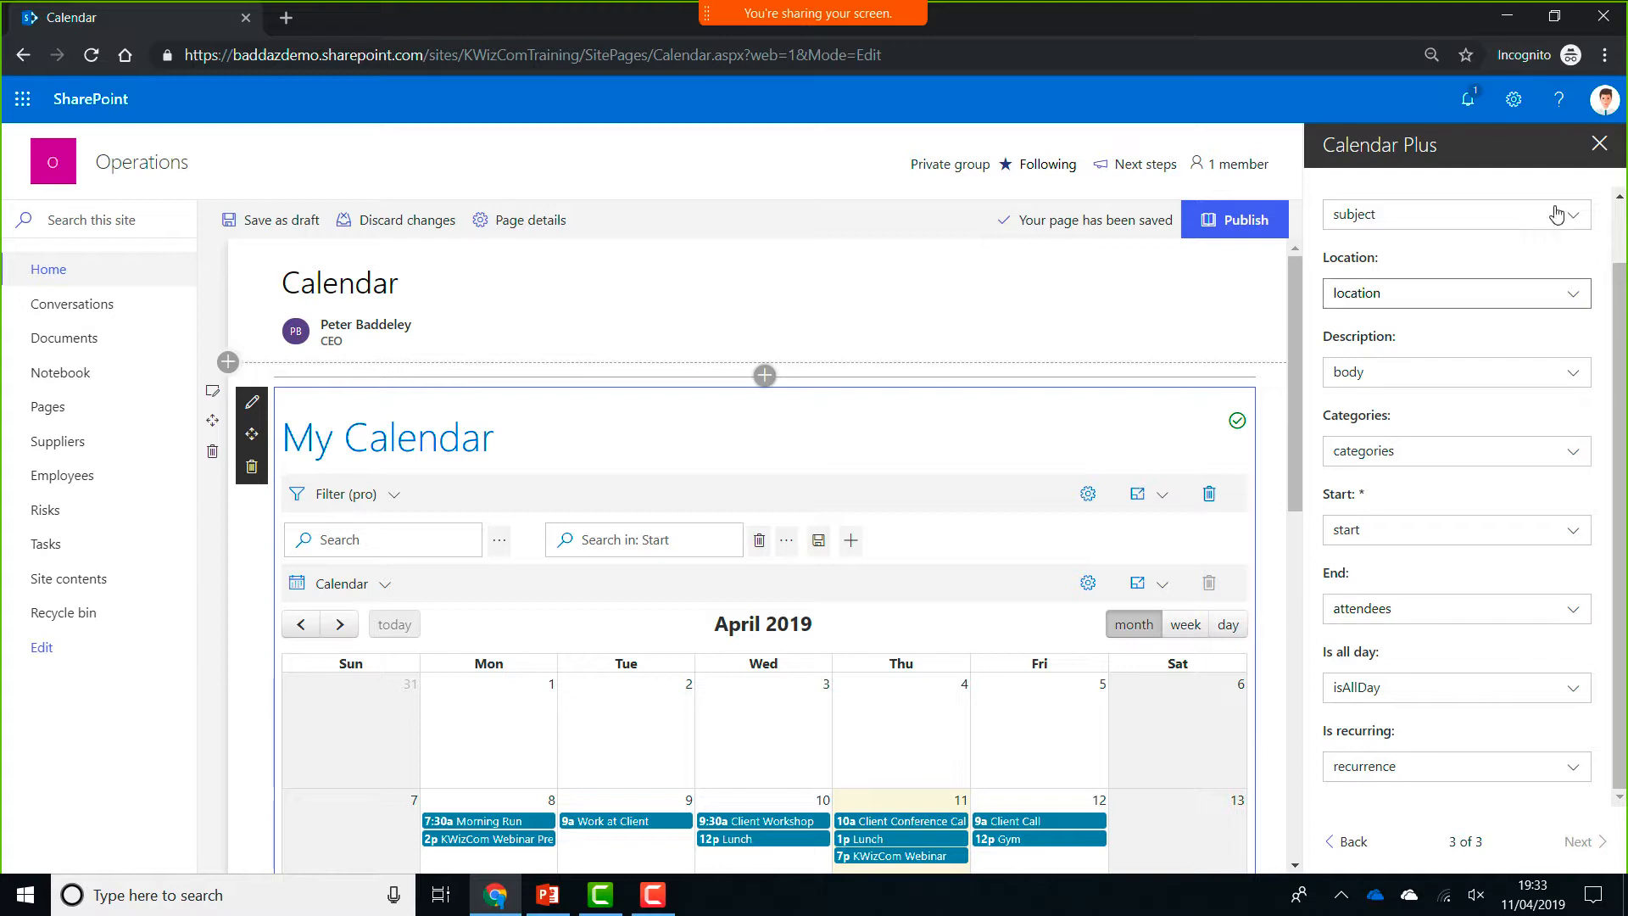
{"action": "left_click", "coordinate": [1603, 142]}
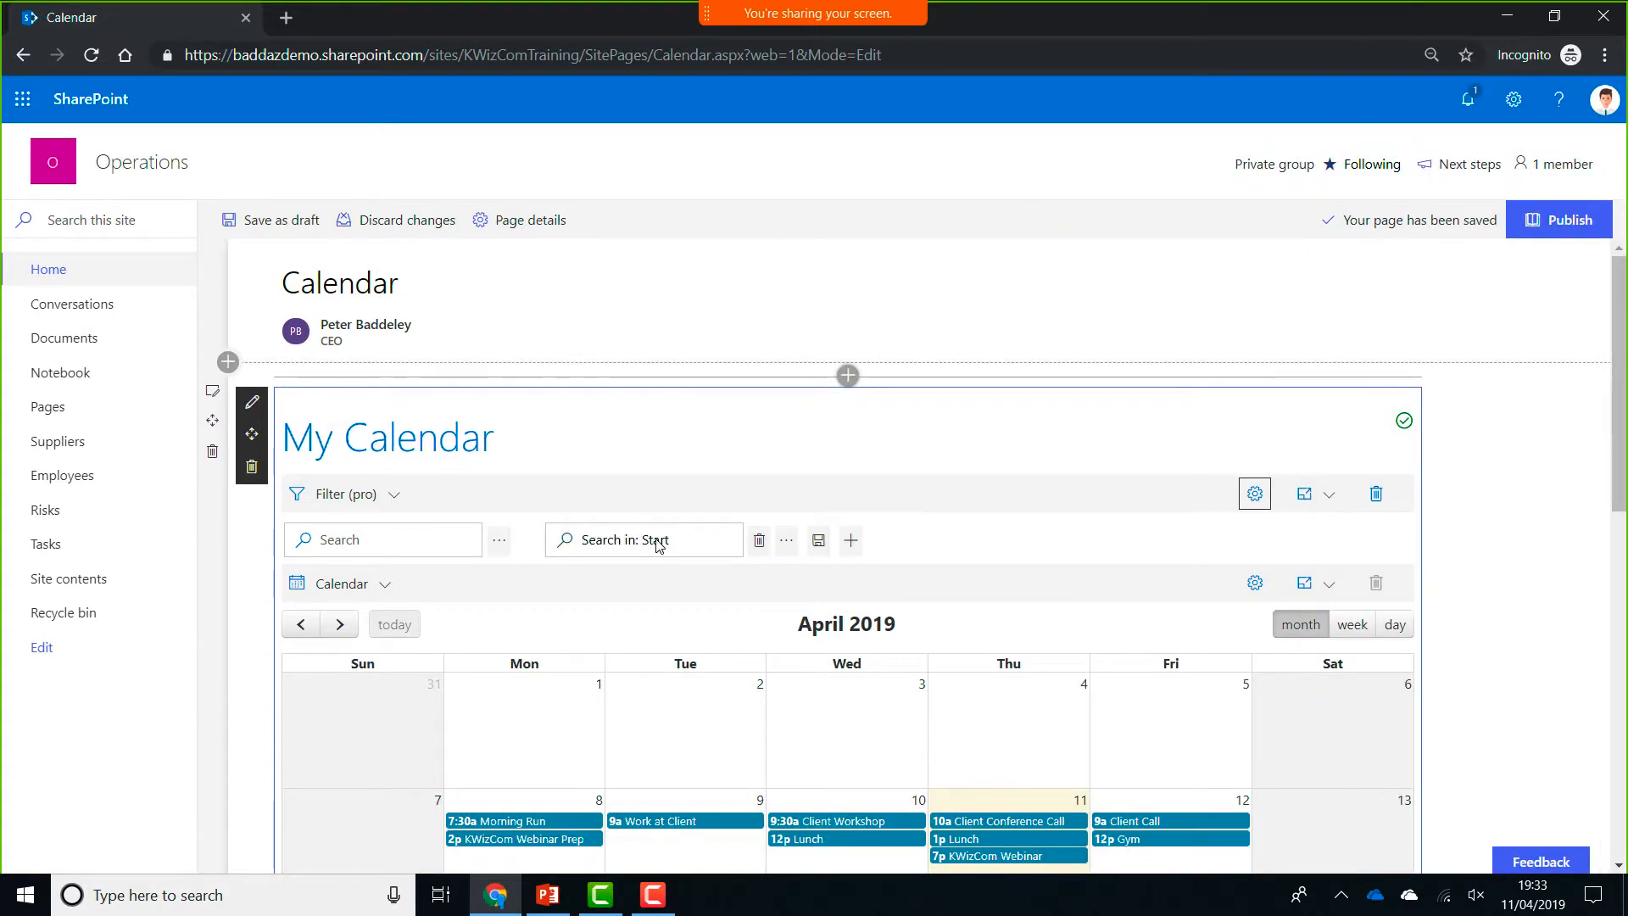
- Insert a Conditional Formatting control above the calendar and add a format with the green background color #87E369
{"action": "scroll", "coordinate": [797, 534], "scroll_direction": "down", "scroll_amount": 3}
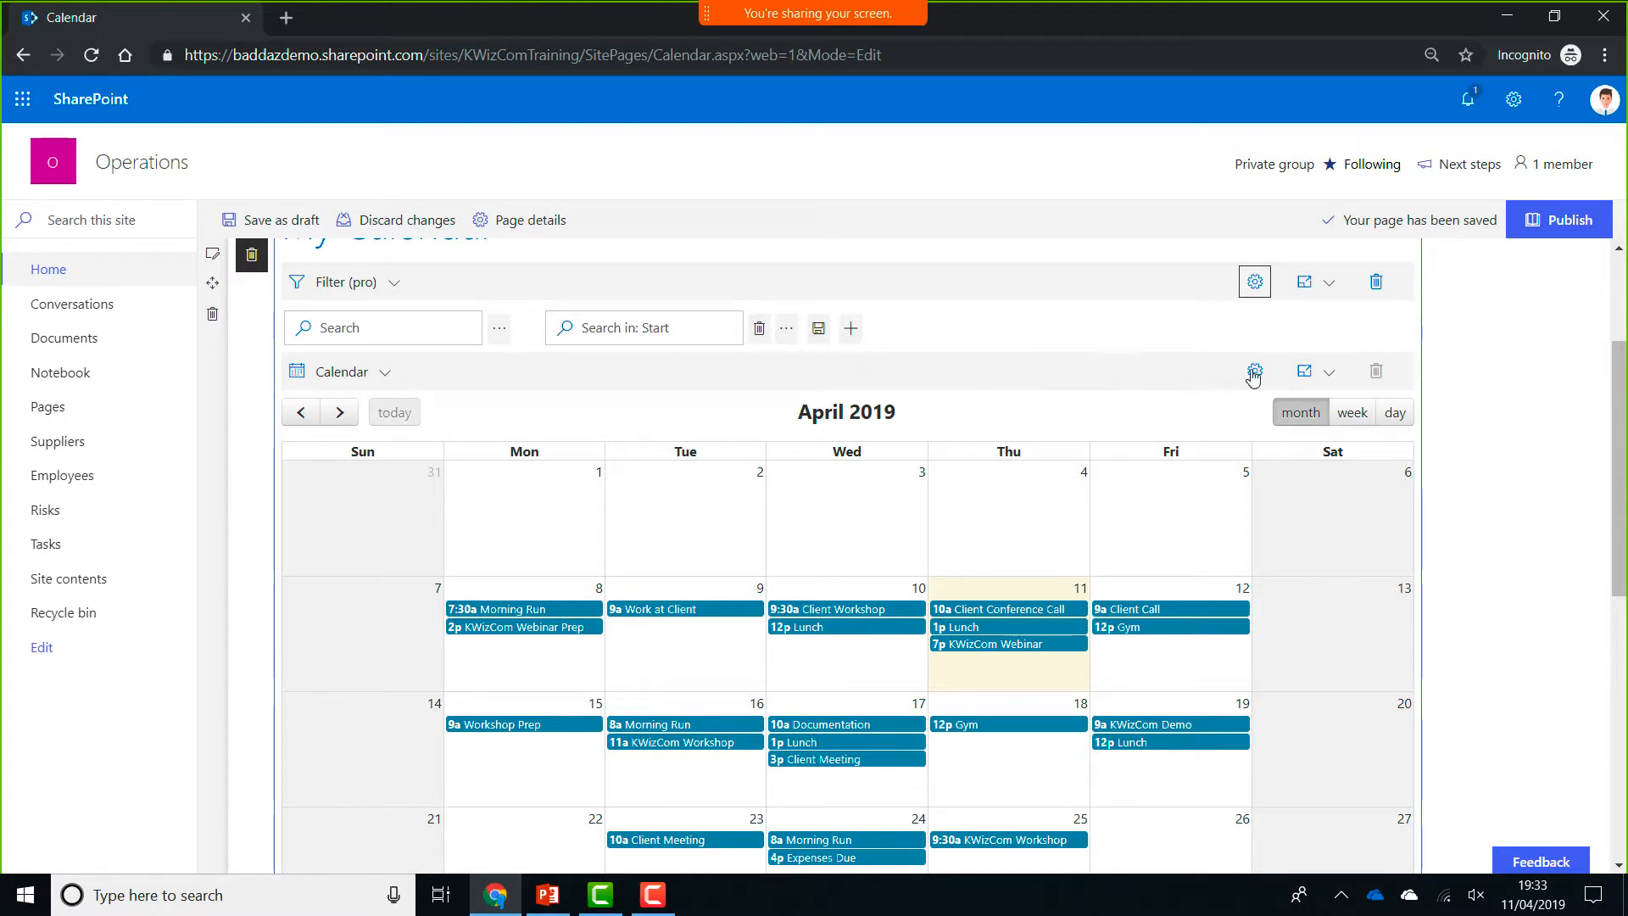
{"action": "left_click", "coordinate": [1313, 377]}
{"action": "left_click", "coordinate": [1324, 407]}
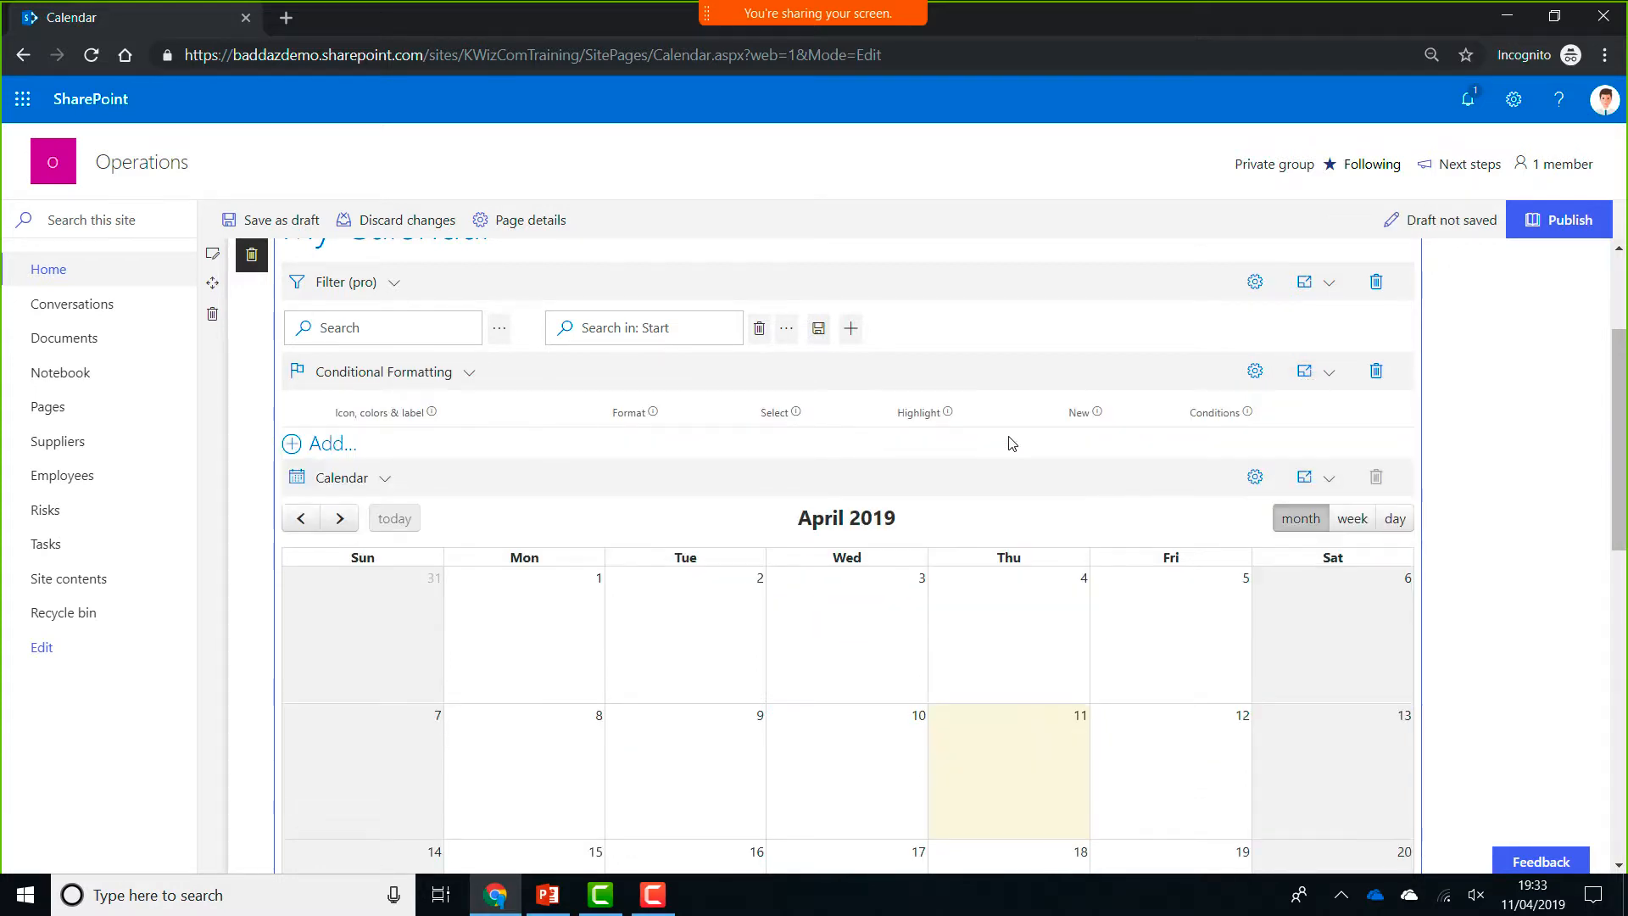
{"action": "left_click", "coordinate": [330, 444]}
{"action": "left_click", "coordinate": [356, 448]}
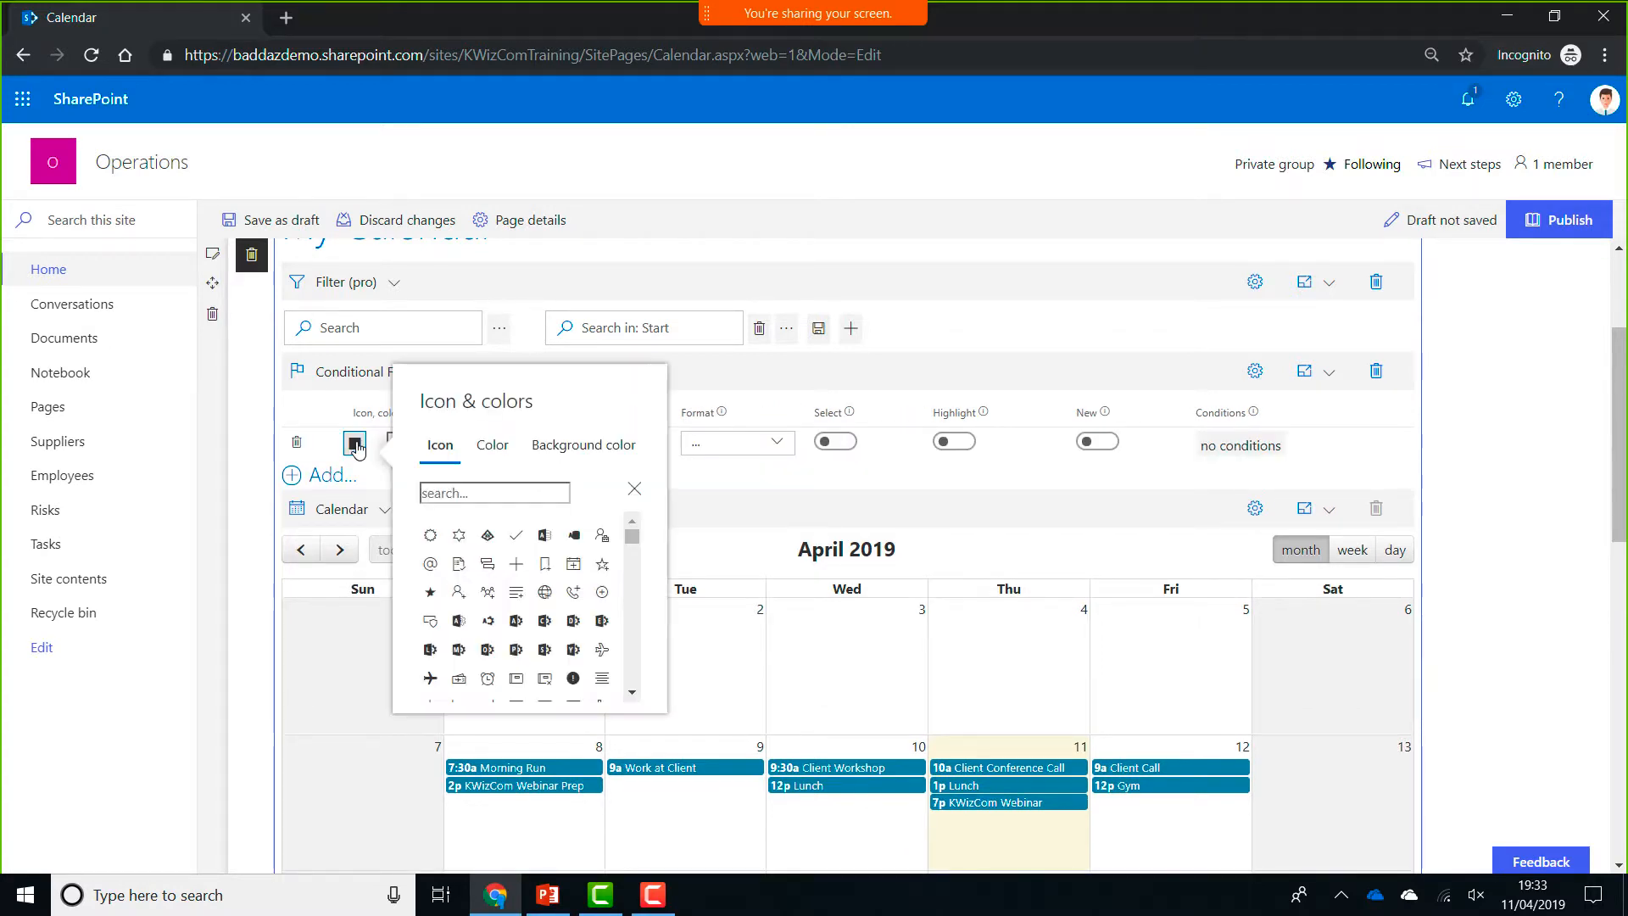
{"action": "left_click", "coordinate": [578, 460]}
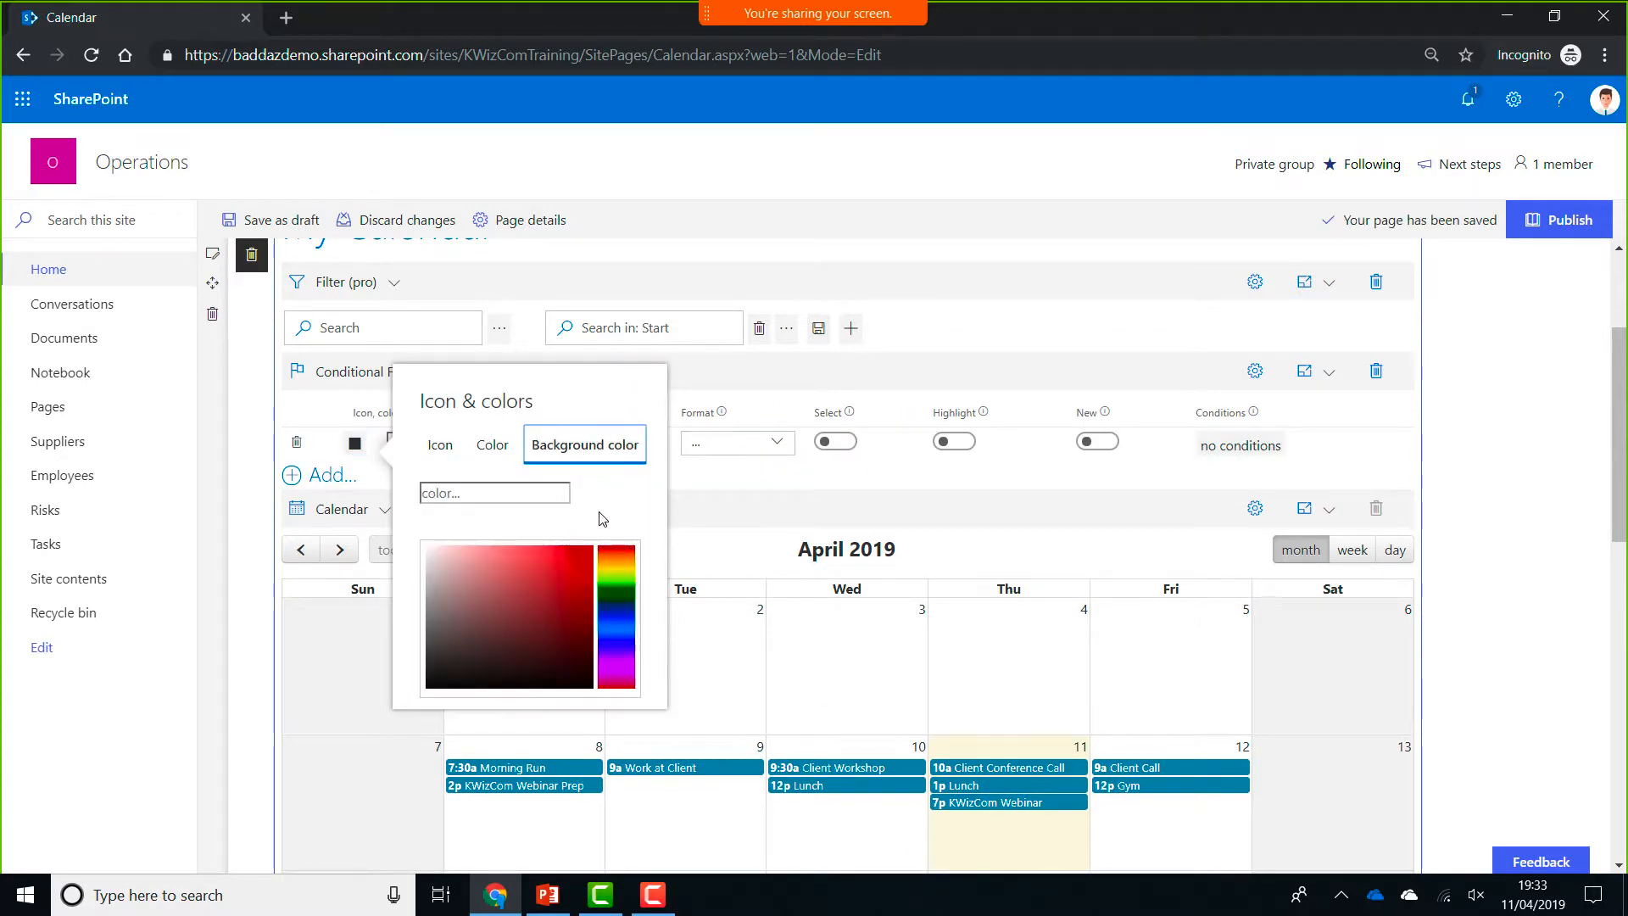
{"action": "left_click", "coordinate": [628, 588]}
{"action": "left_click", "coordinate": [573, 566]}
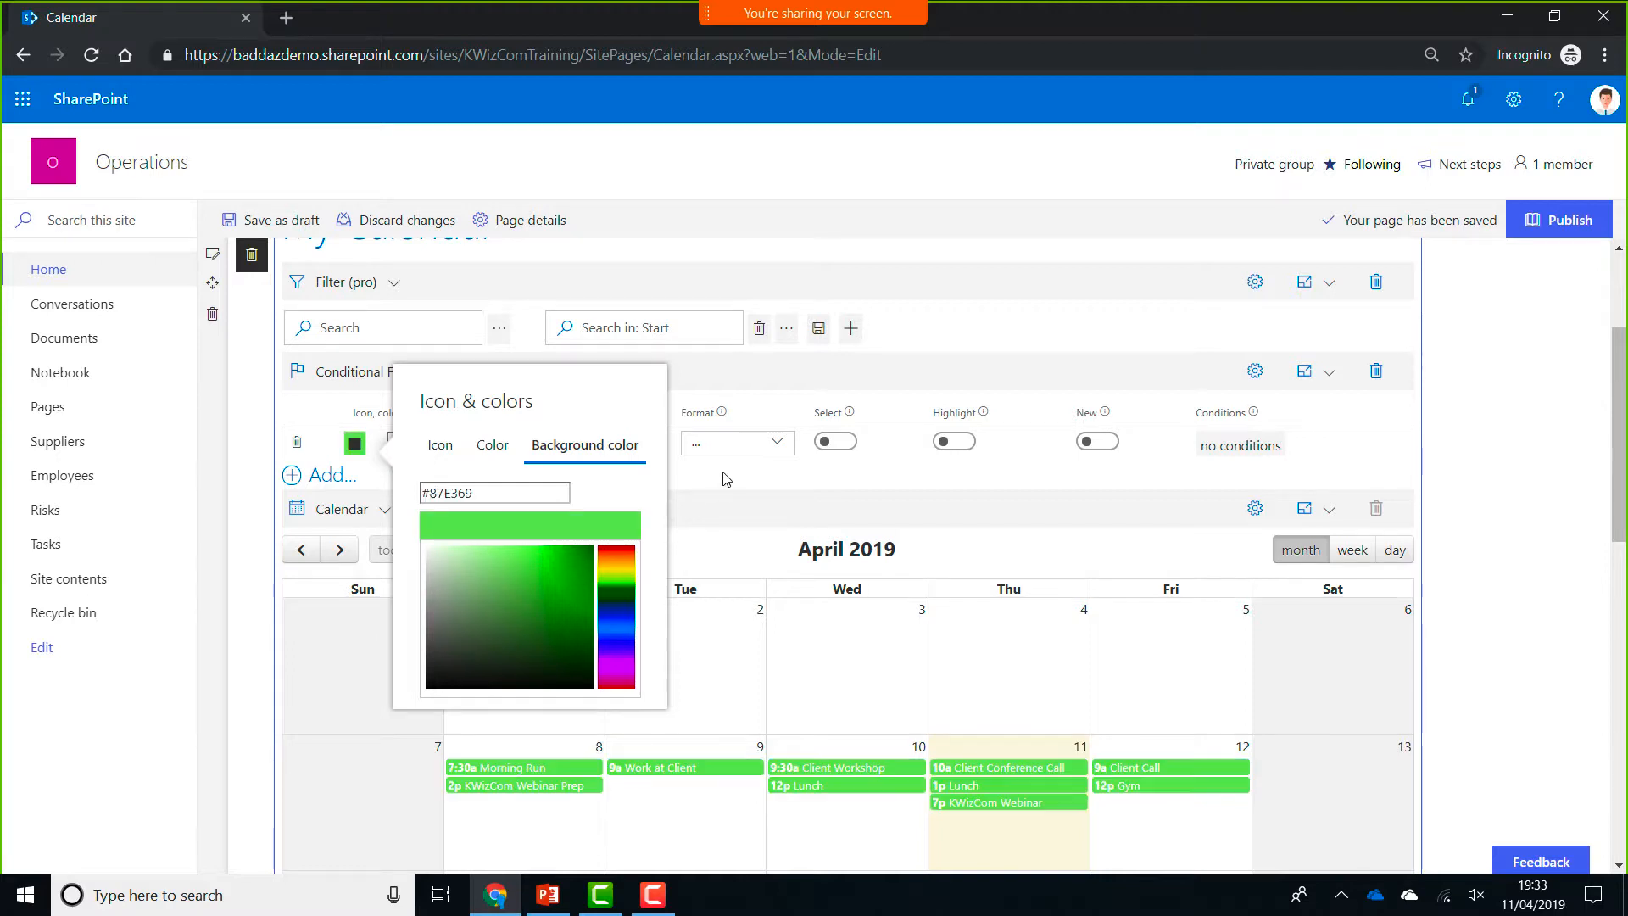
- Give the green format the condition that Subject contains KWizCom, apply it, and save the conditions
{"action": "left_click", "coordinate": [763, 449]}
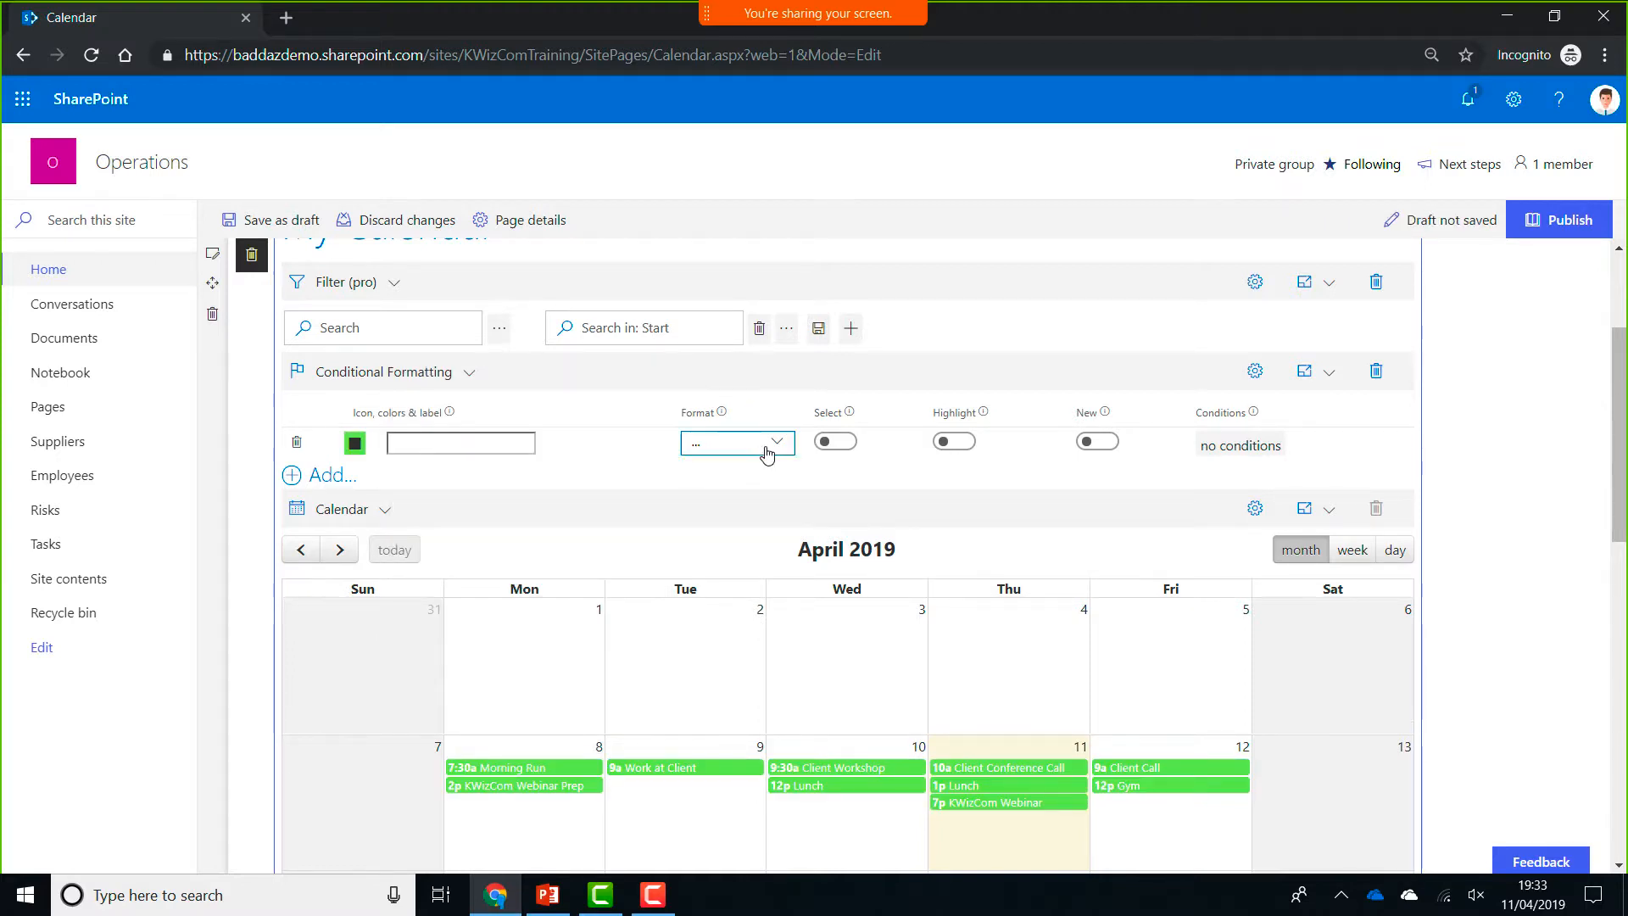
{"action": "left_click", "coordinate": [767, 452]}
{"action": "left_click", "coordinate": [737, 466]}
{"action": "left_click", "coordinate": [1240, 448]}
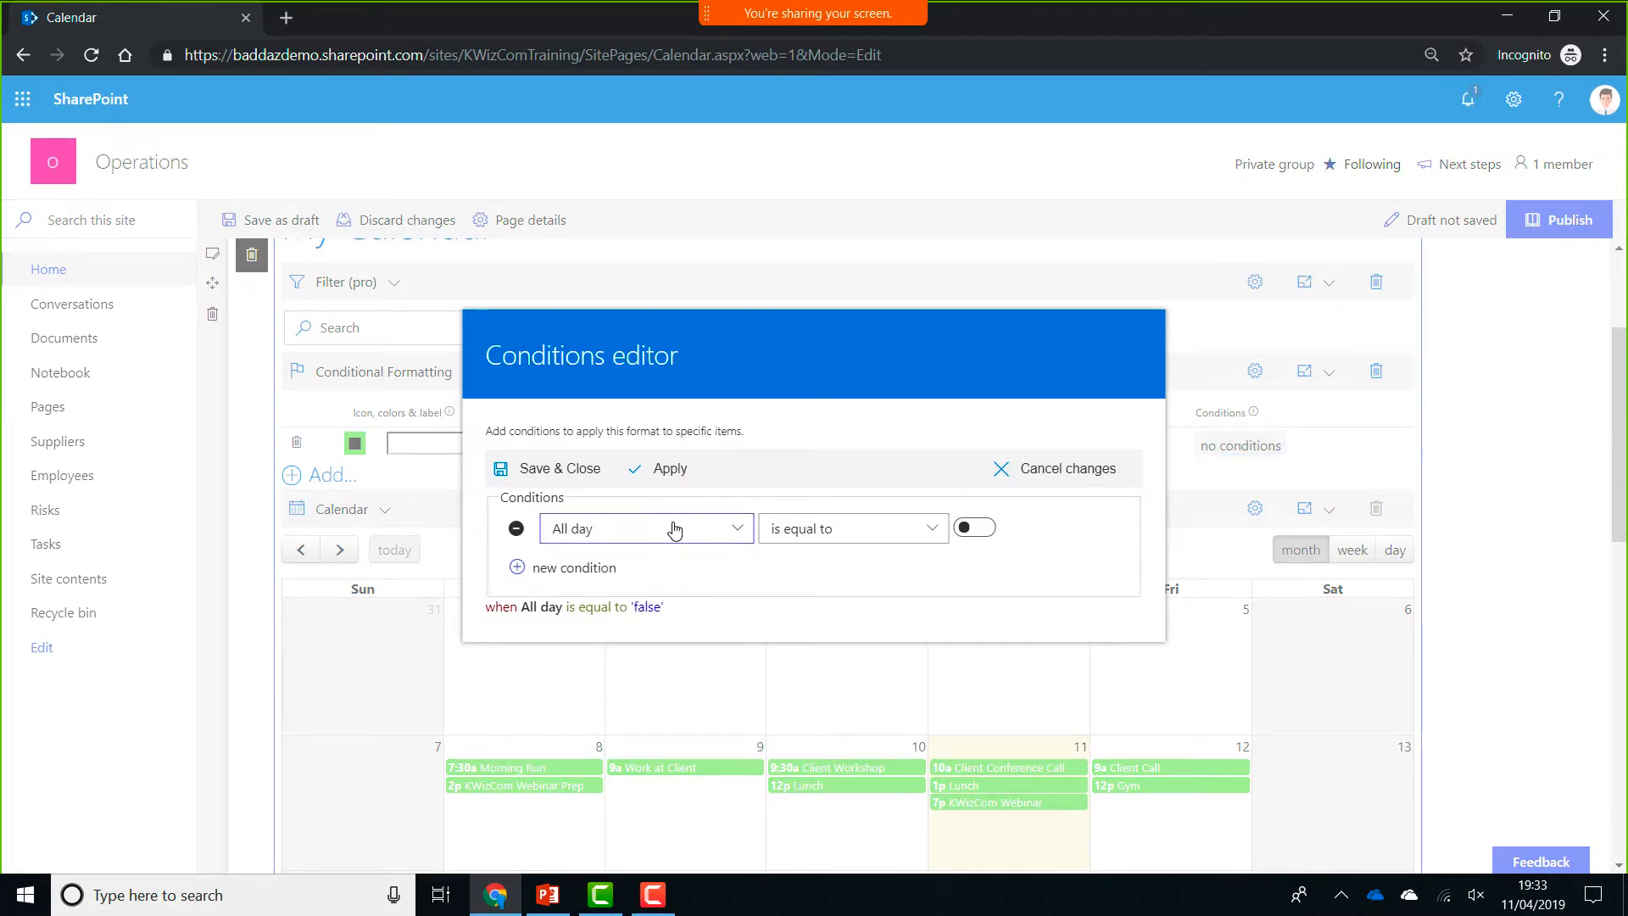
{"action": "left_click", "coordinate": [673, 529]}
{"action": "left_click", "coordinate": [842, 822]}
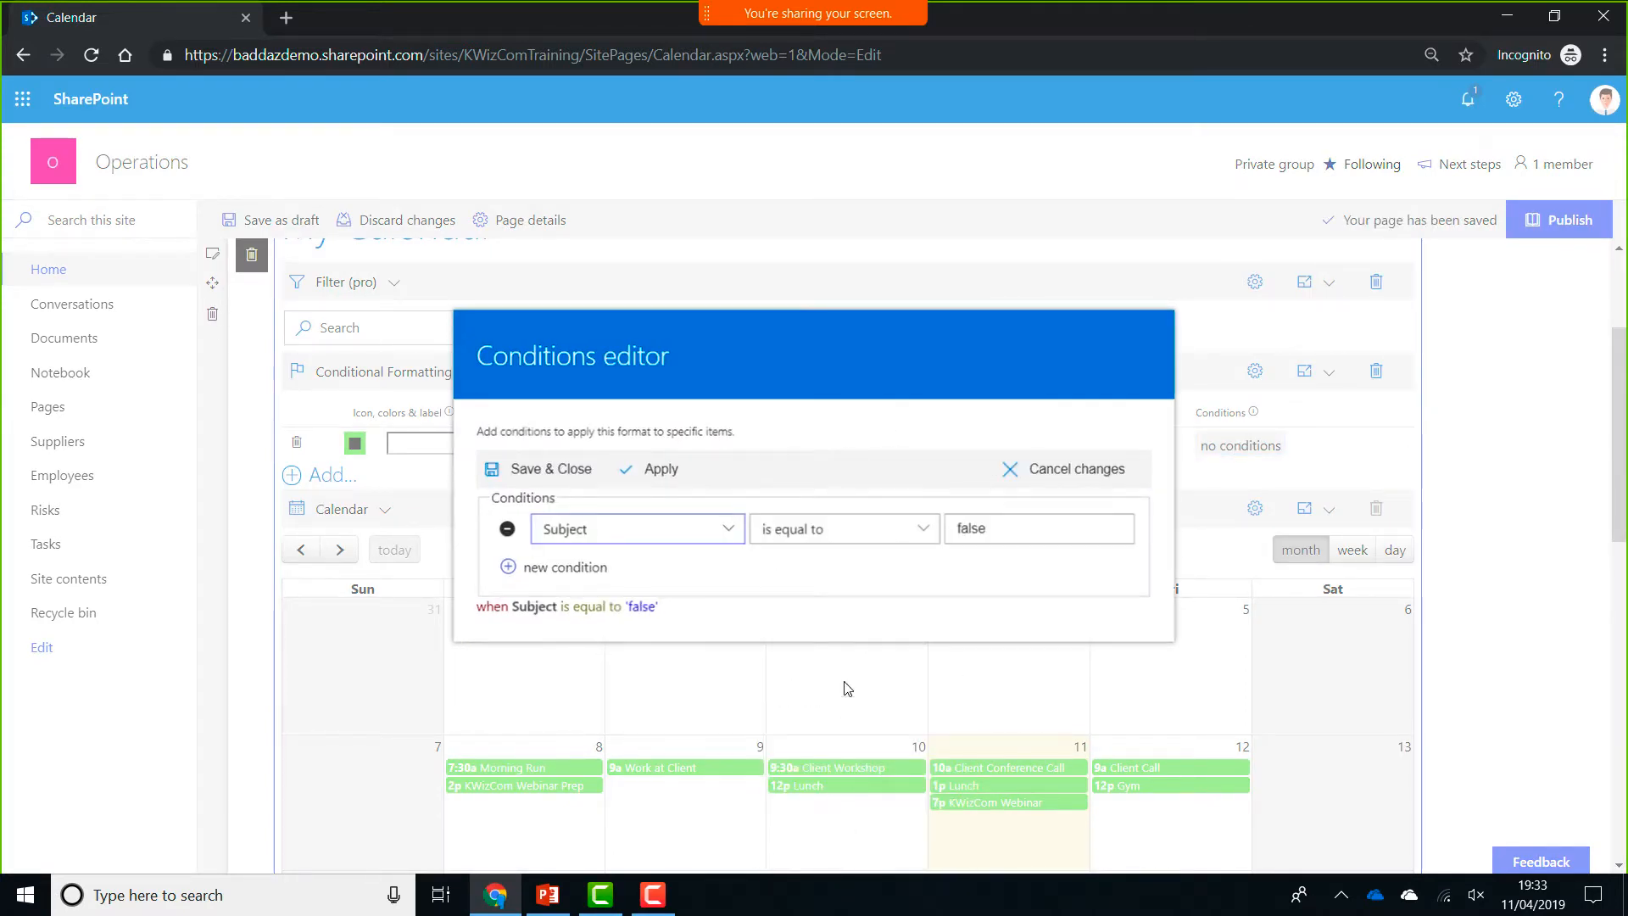
{"action": "left_click", "coordinate": [874, 530]}
{"action": "left_click", "coordinate": [981, 516]}
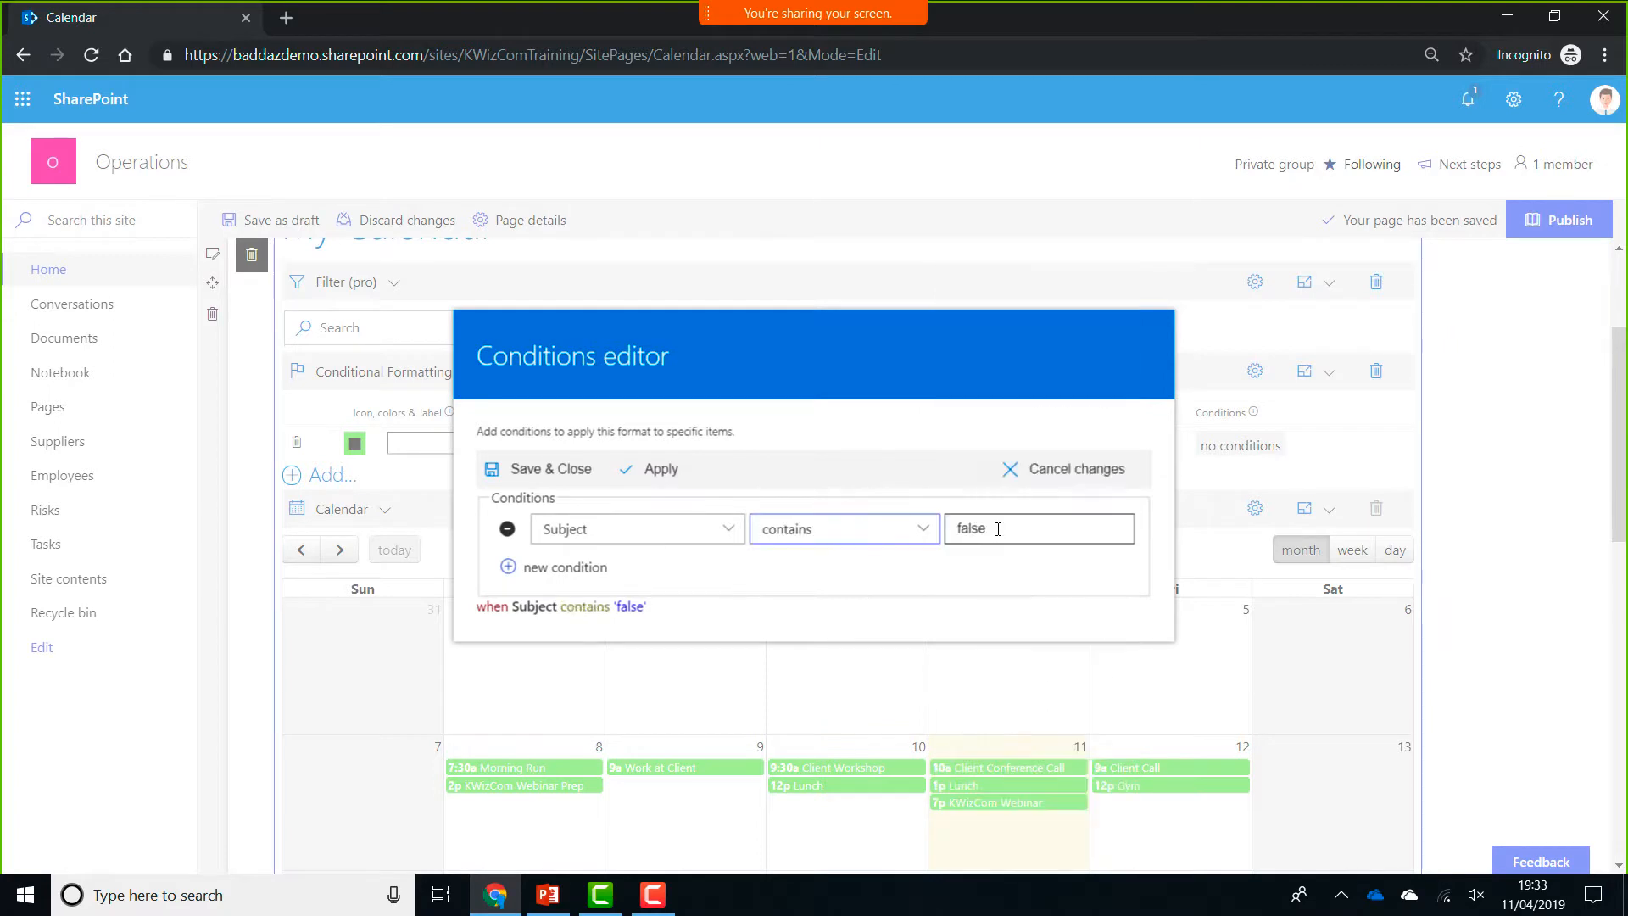
{"action": "double_click", "coordinate": [1005, 531]}
{"action": "type", "text": "K"}
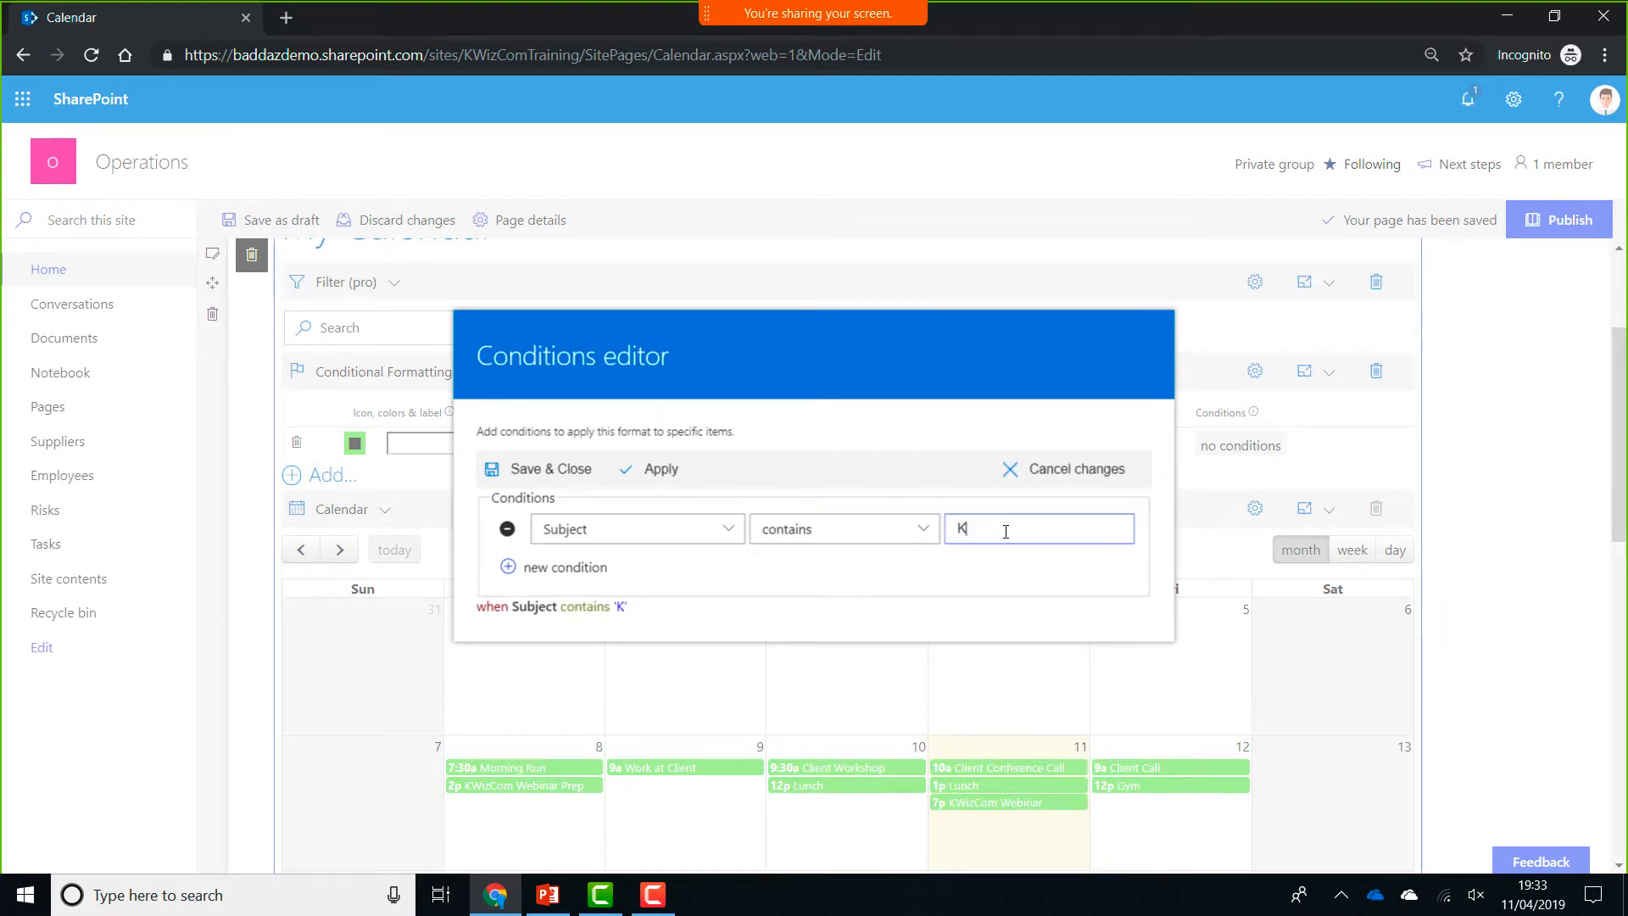
{"action": "type", "text": "WizCom"}
{"action": "left_click", "coordinate": [670, 471]}
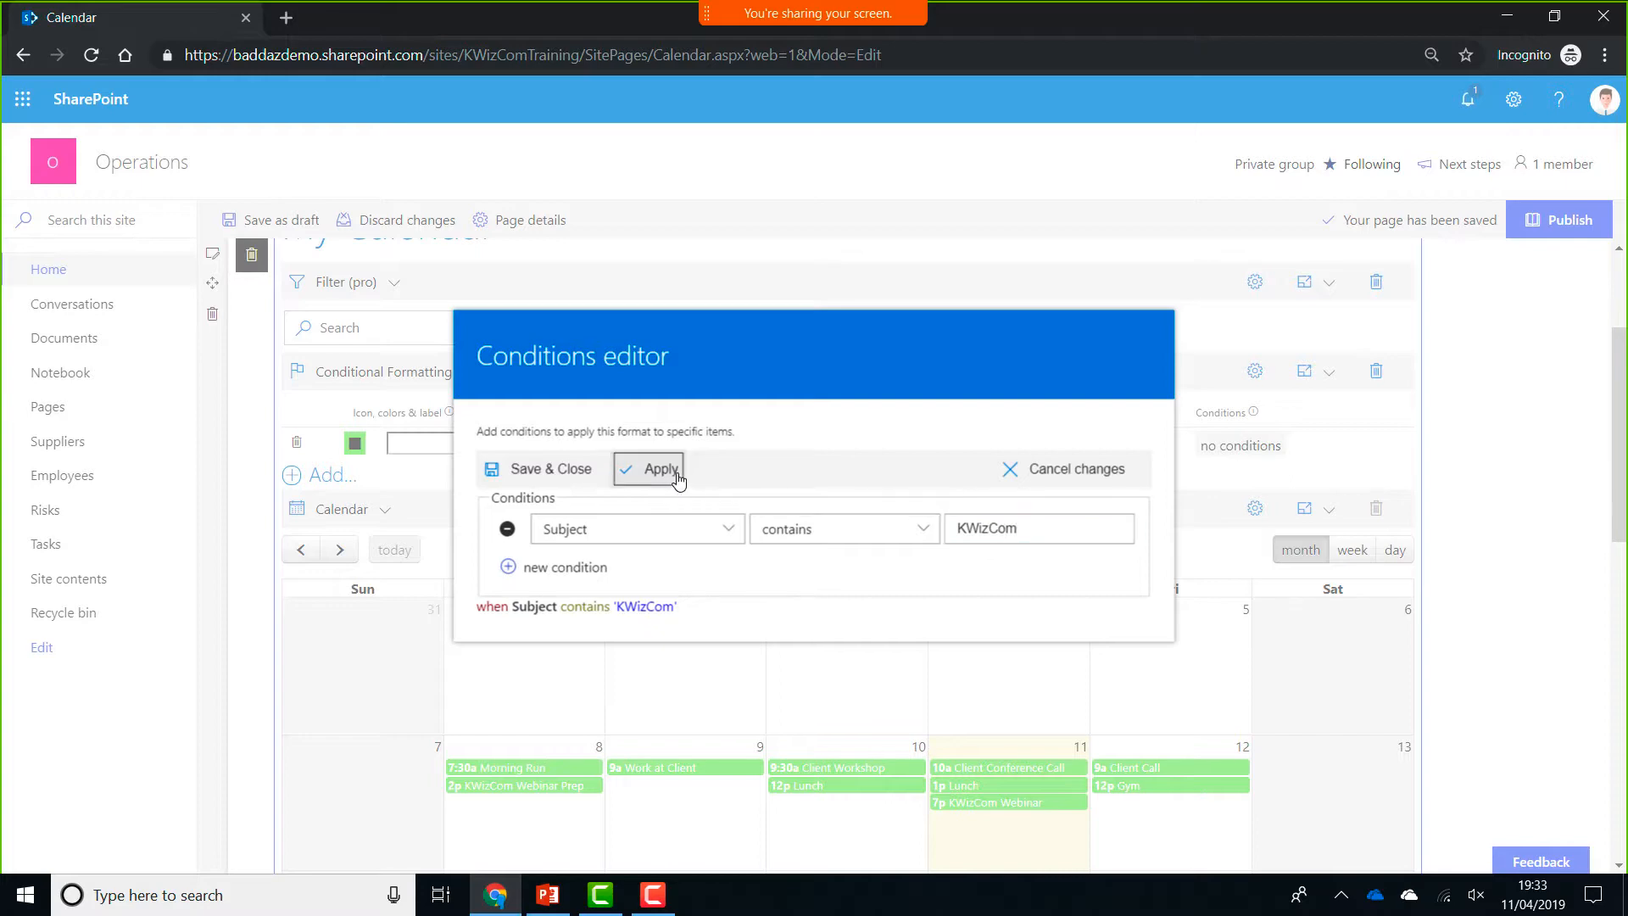
{"action": "left_click", "coordinate": [585, 471]}
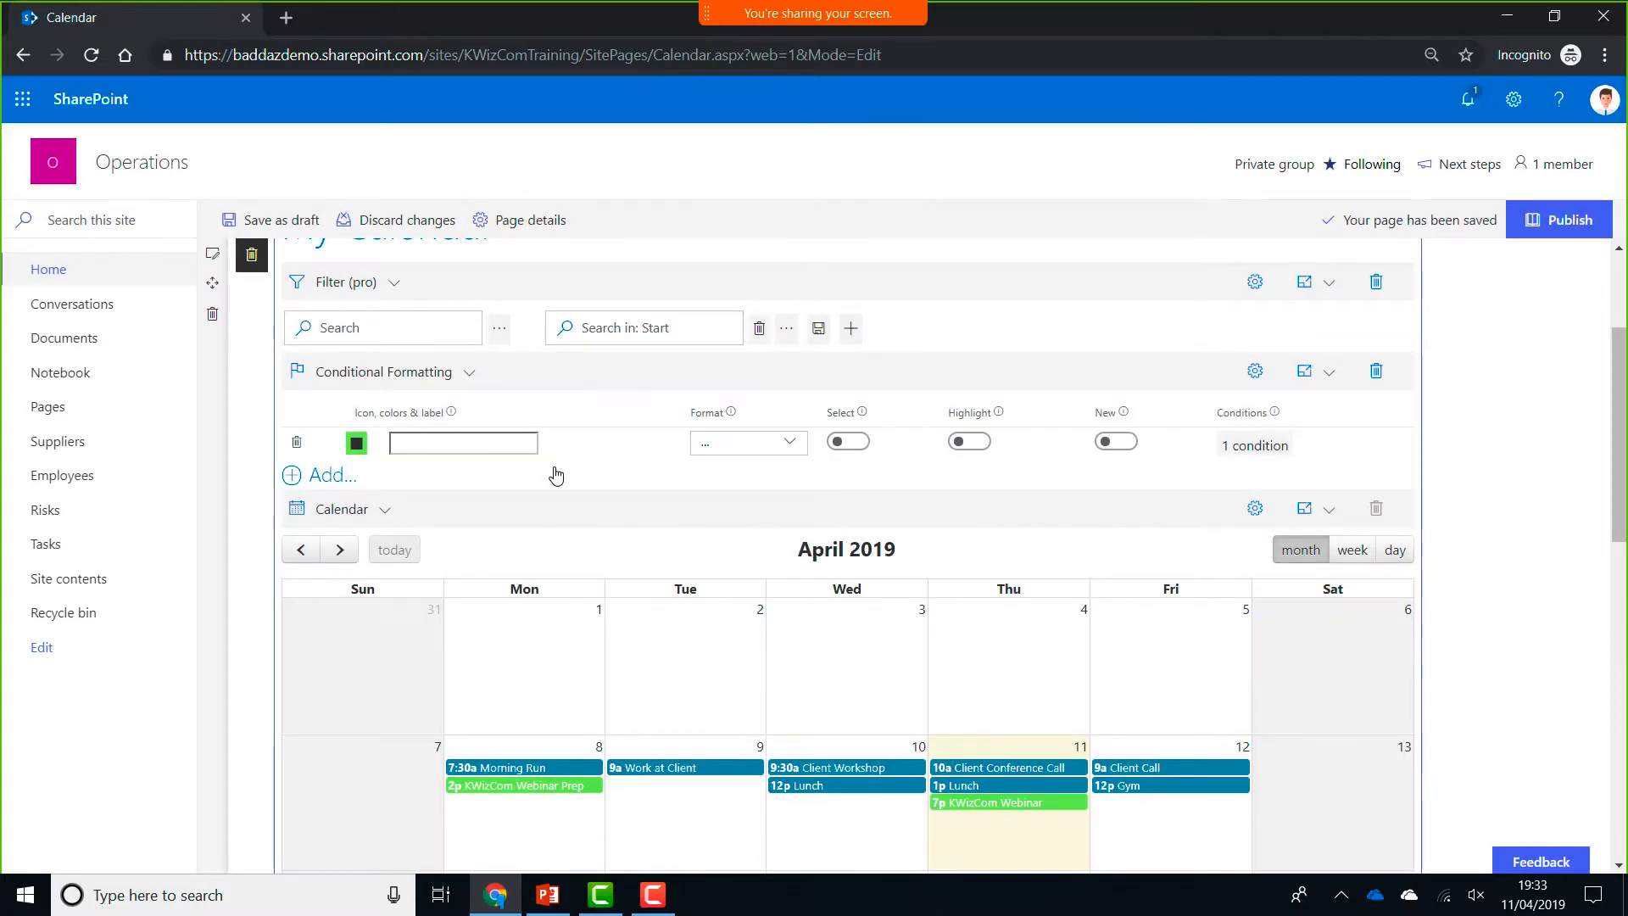
- Check the conditional formatting across the April 2019 calendar and publish the Calendar page
{"action": "scroll", "coordinate": [933, 658], "scroll_direction": "down", "scroll_amount": 2}
{"action": "scroll", "coordinate": [933, 652], "scroll_direction": "down", "scroll_amount": 1}
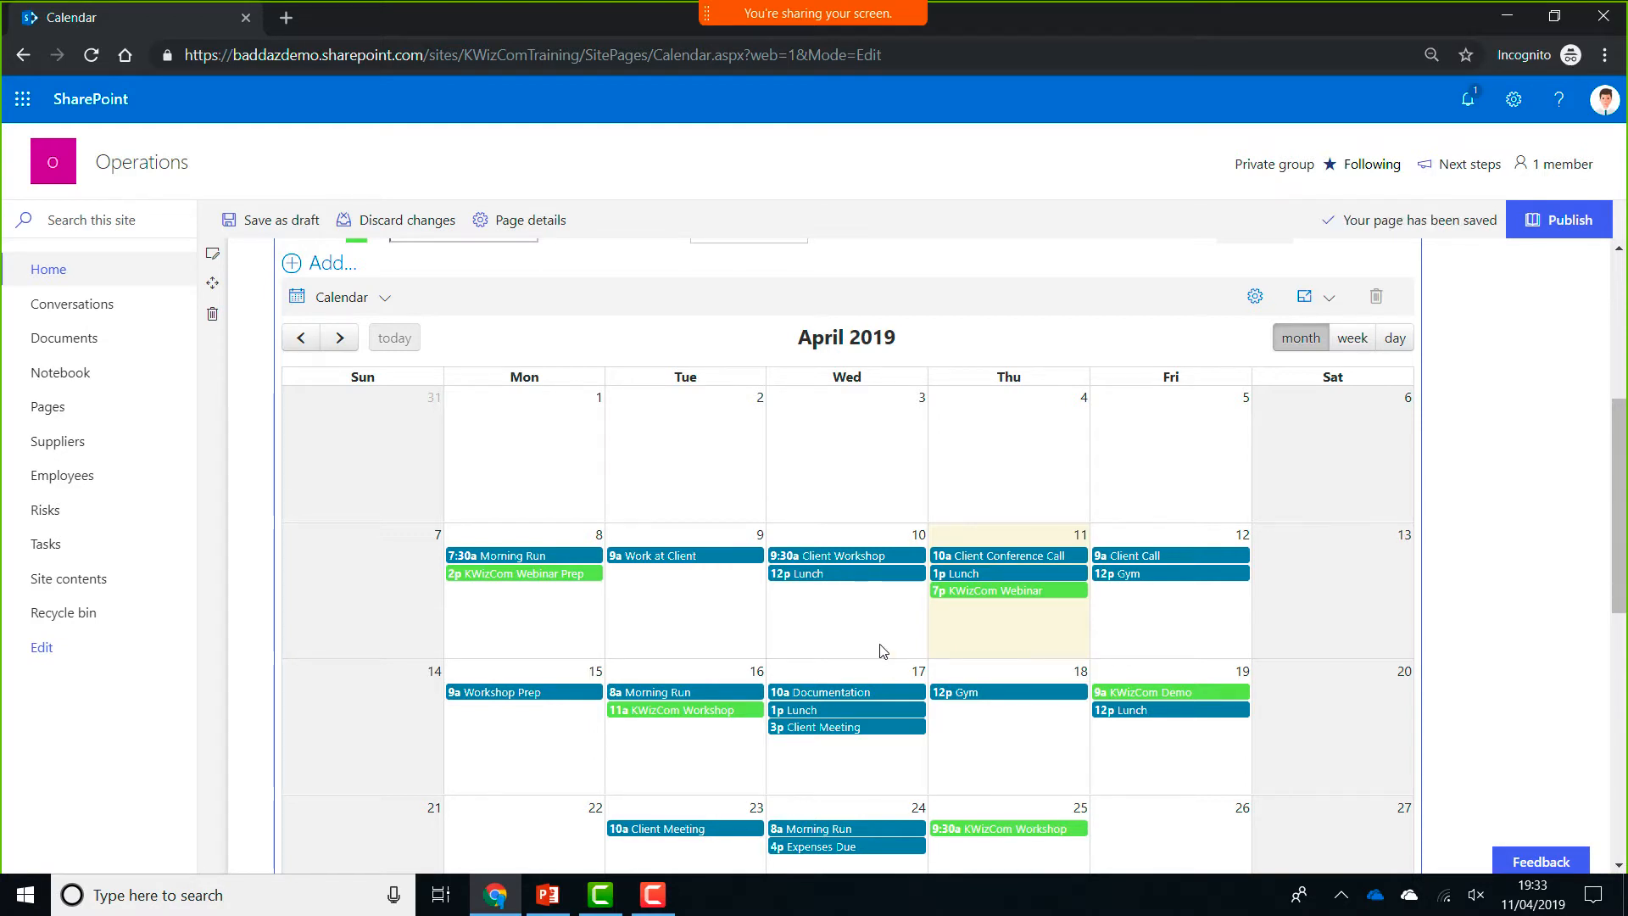
{"action": "left_click", "coordinate": [1551, 222]}
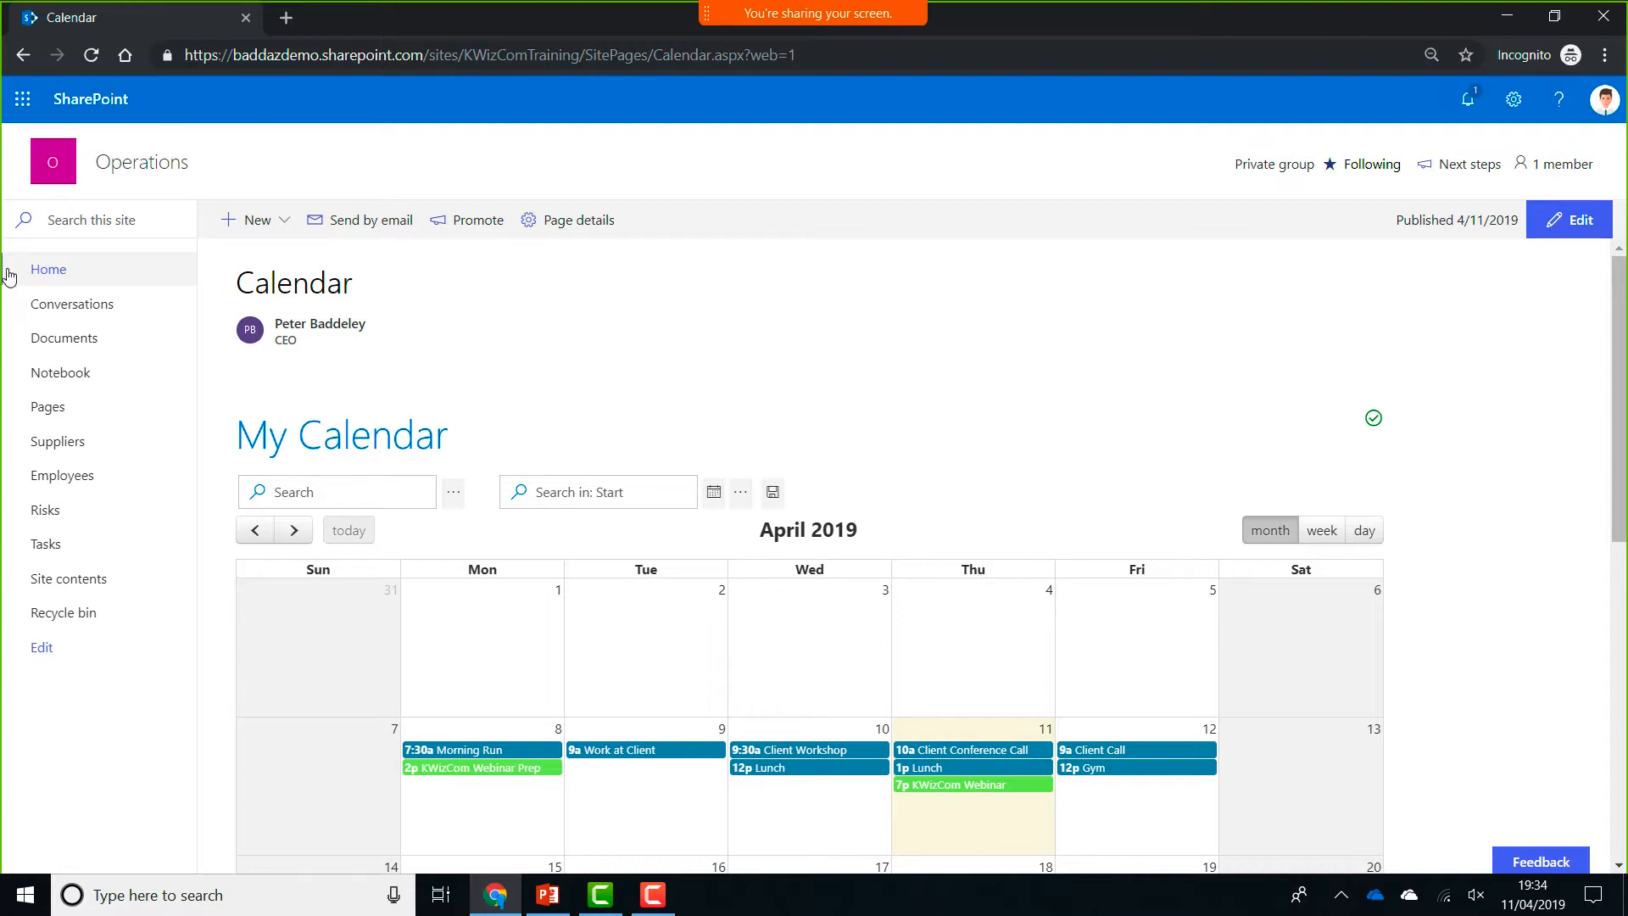
- Go to the site home page, open the Org Chart demo, and bring the whole chart into view at a smaller scale
{"action": "left_click", "coordinate": [127, 282]}
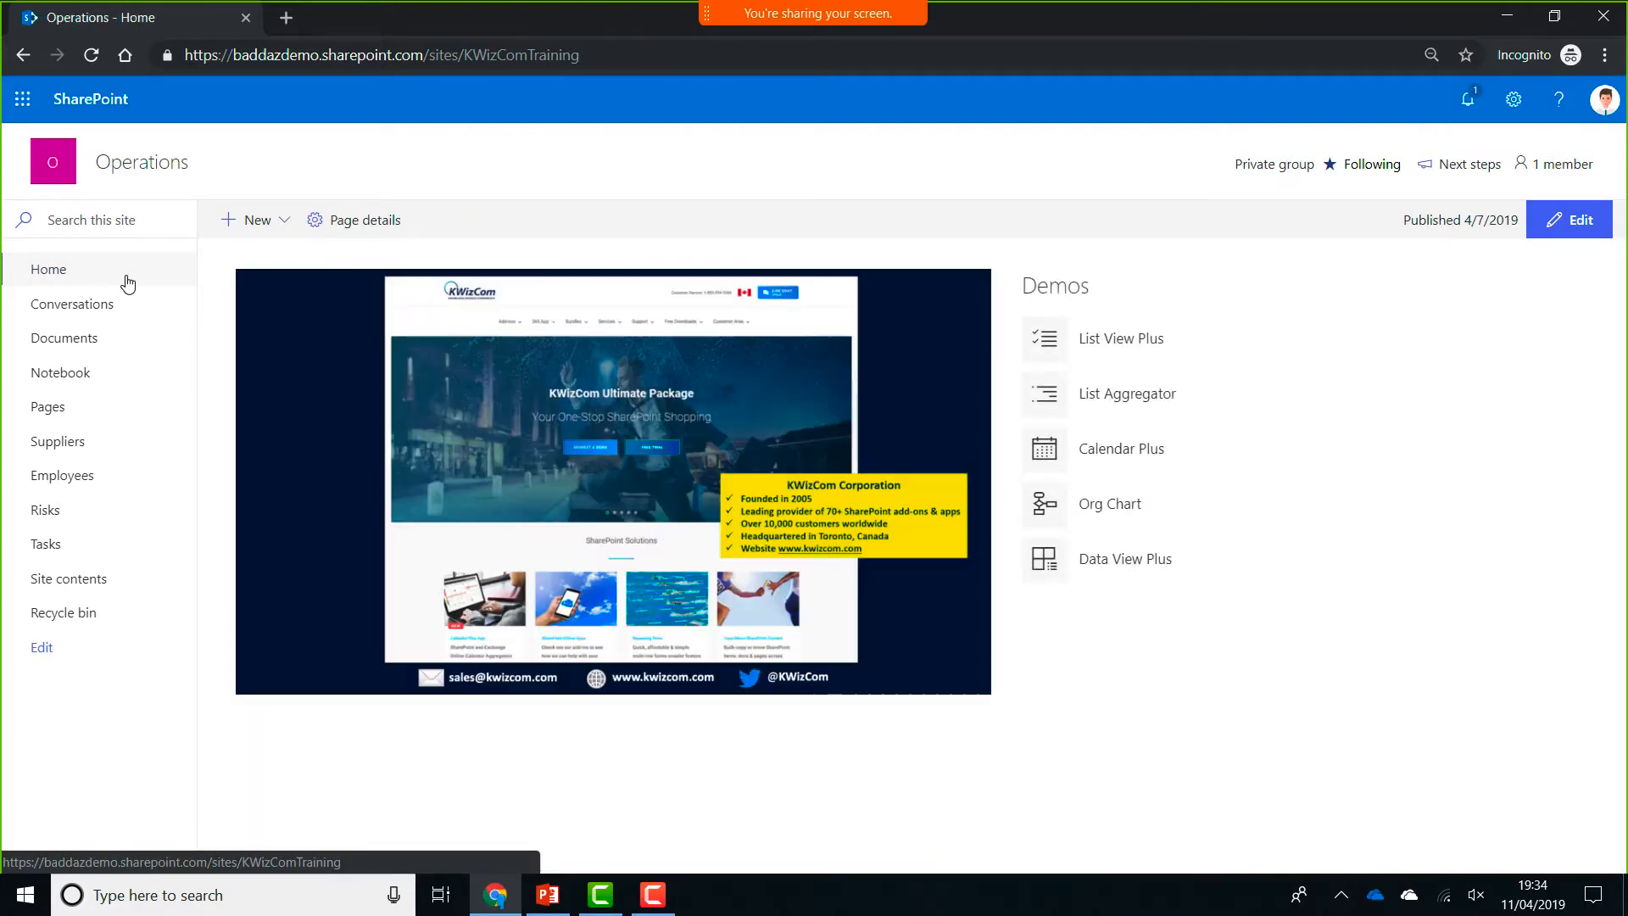
{"action": "left_click", "coordinate": [1103, 529]}
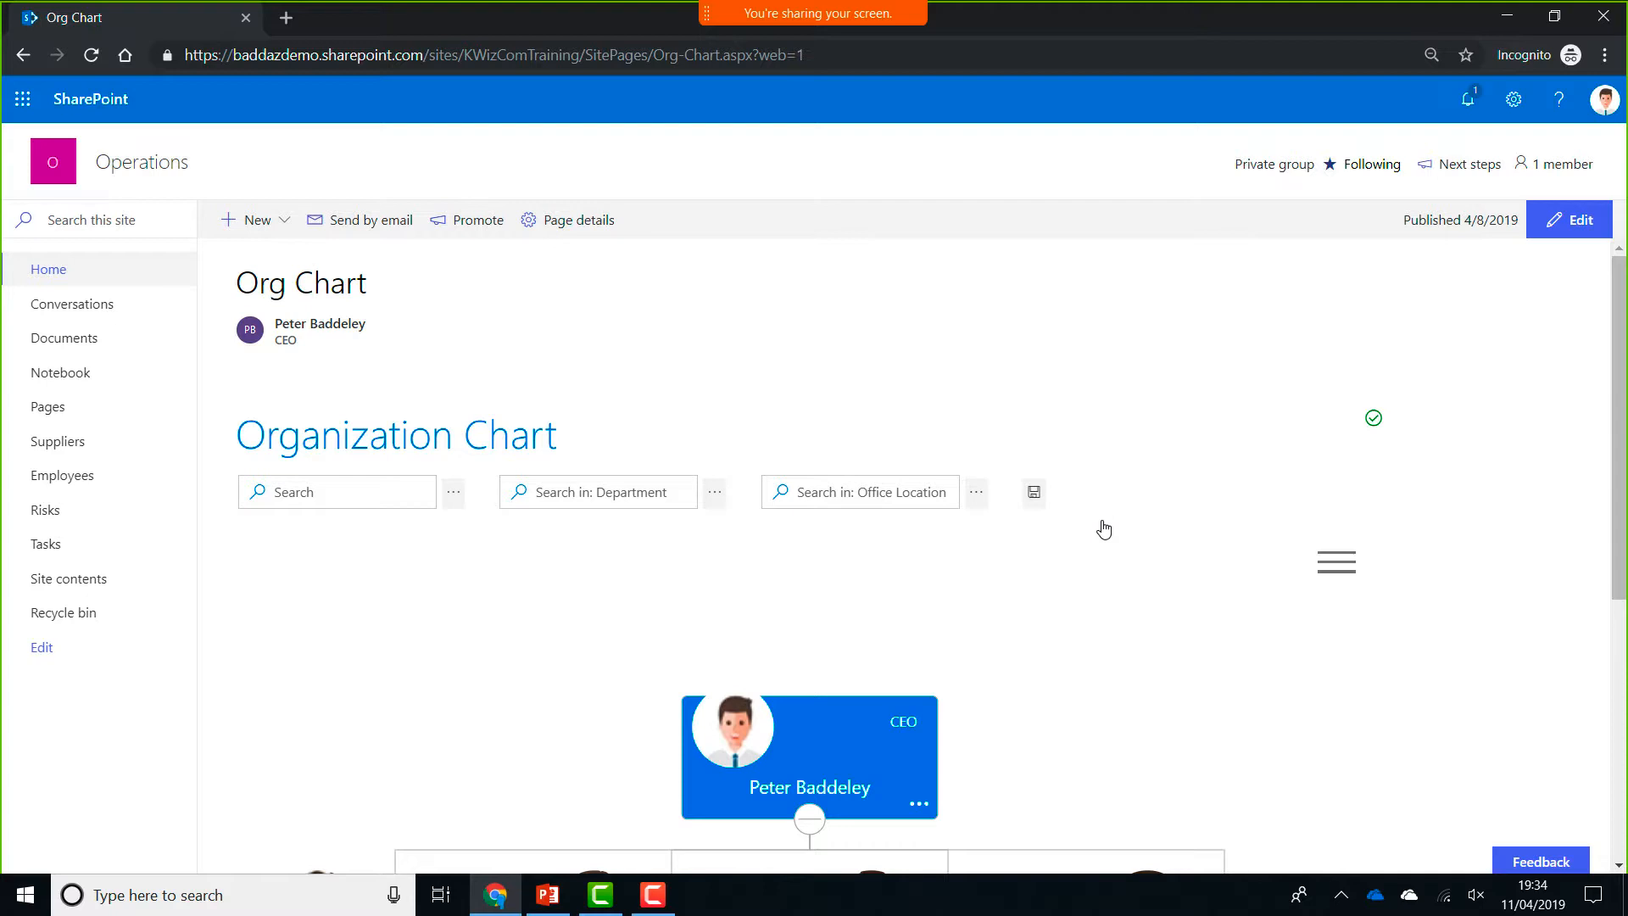
{"action": "left_click_drag", "start_coordinate": [1625, 384], "coordinate": [1626, 498]}
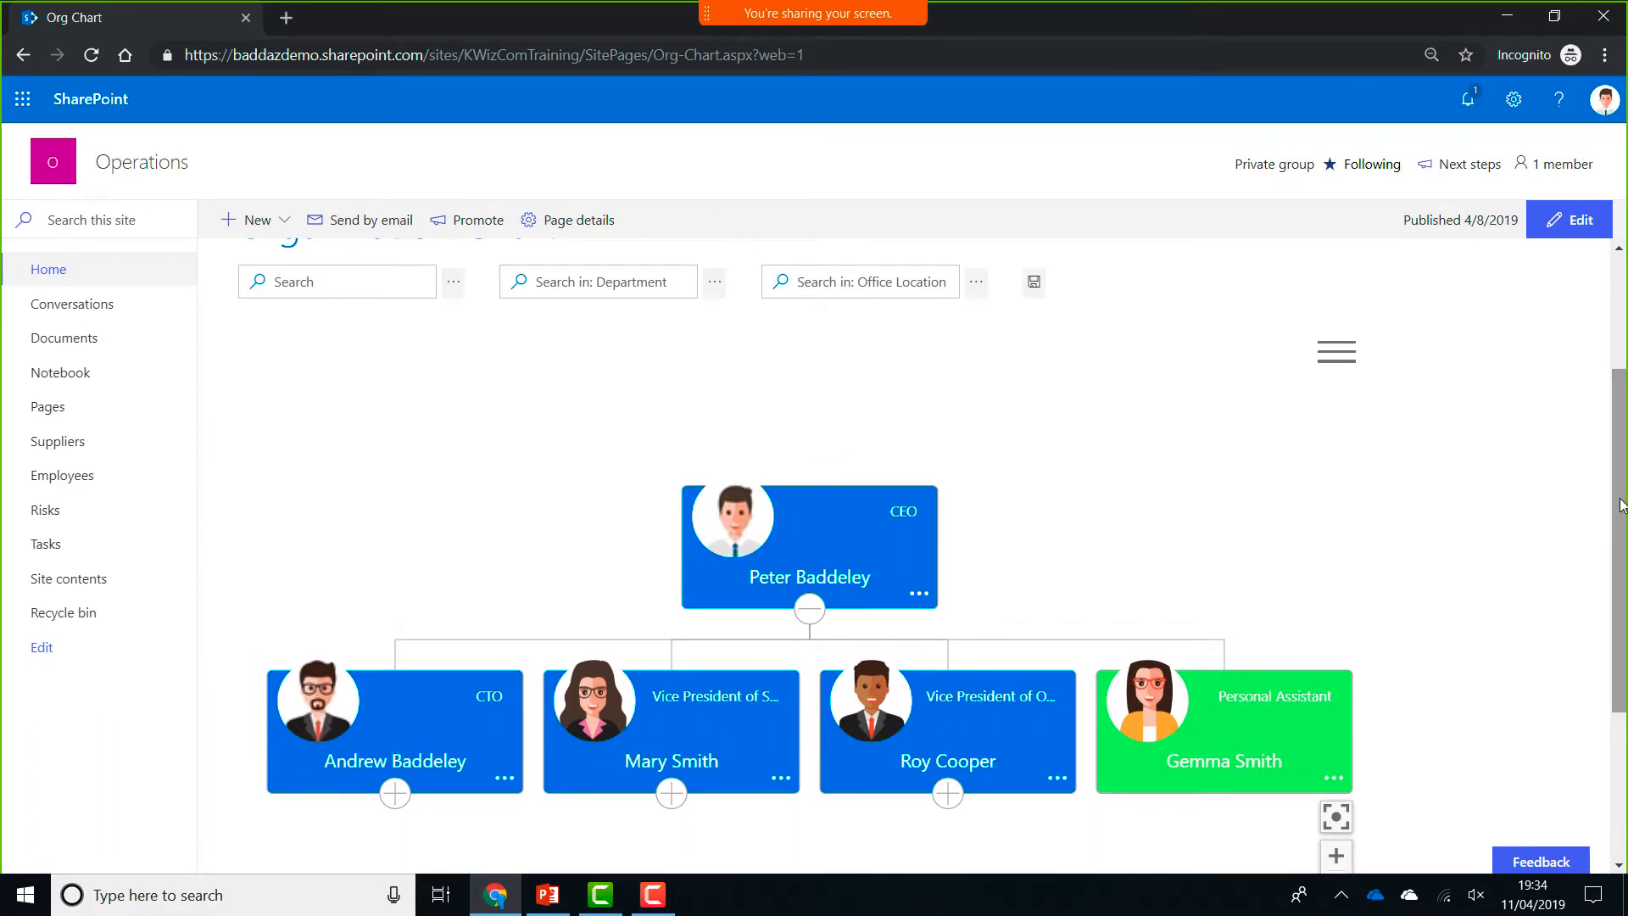
{"action": "scroll", "coordinate": [1000, 520], "scroll_direction": "down", "scroll_amount": 2}
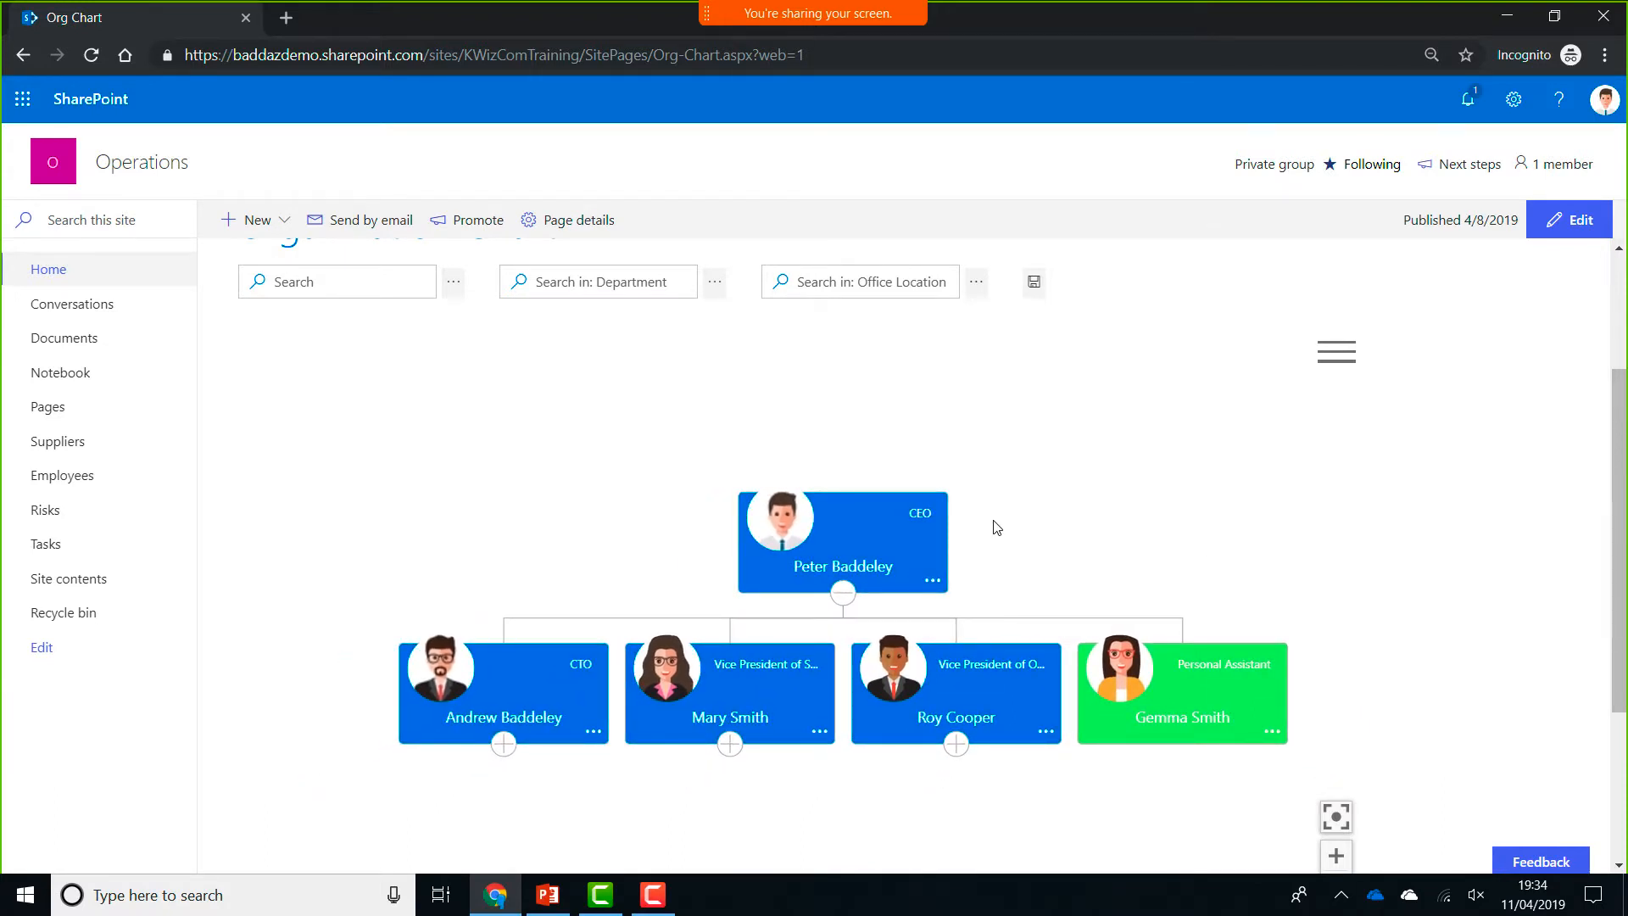
- Look through the filter values offered for Department and Office Location on the organization chart without choosing any
{"action": "left_click", "coordinate": [715, 283]}
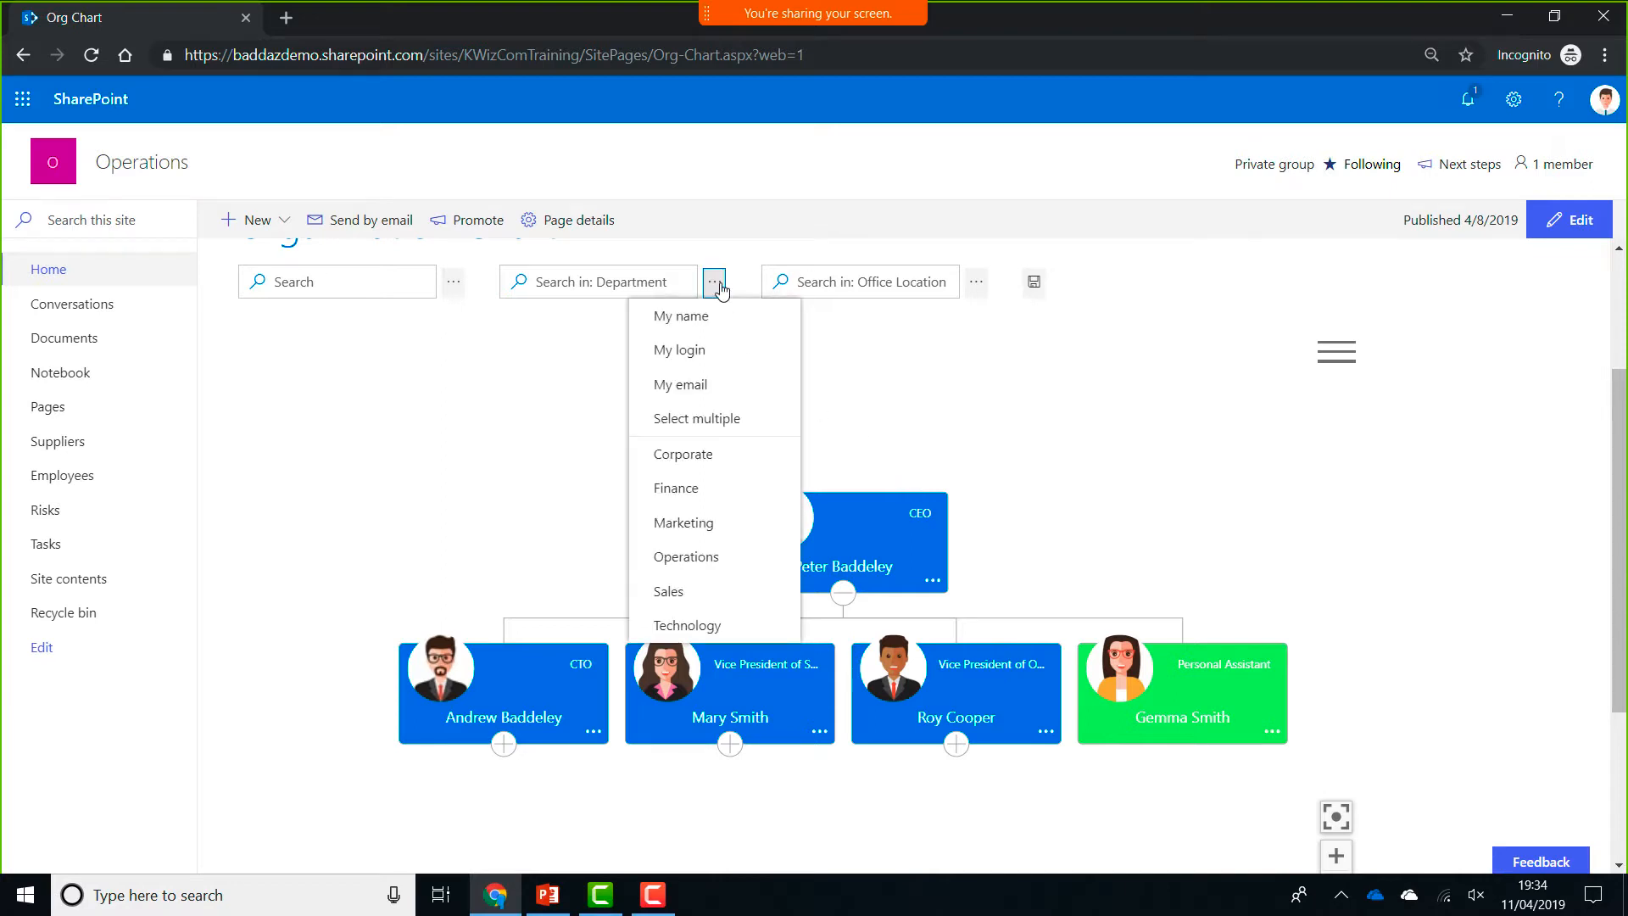
{"action": "left_click", "coordinate": [976, 288]}
{"action": "left_click", "coordinate": [1143, 297]}
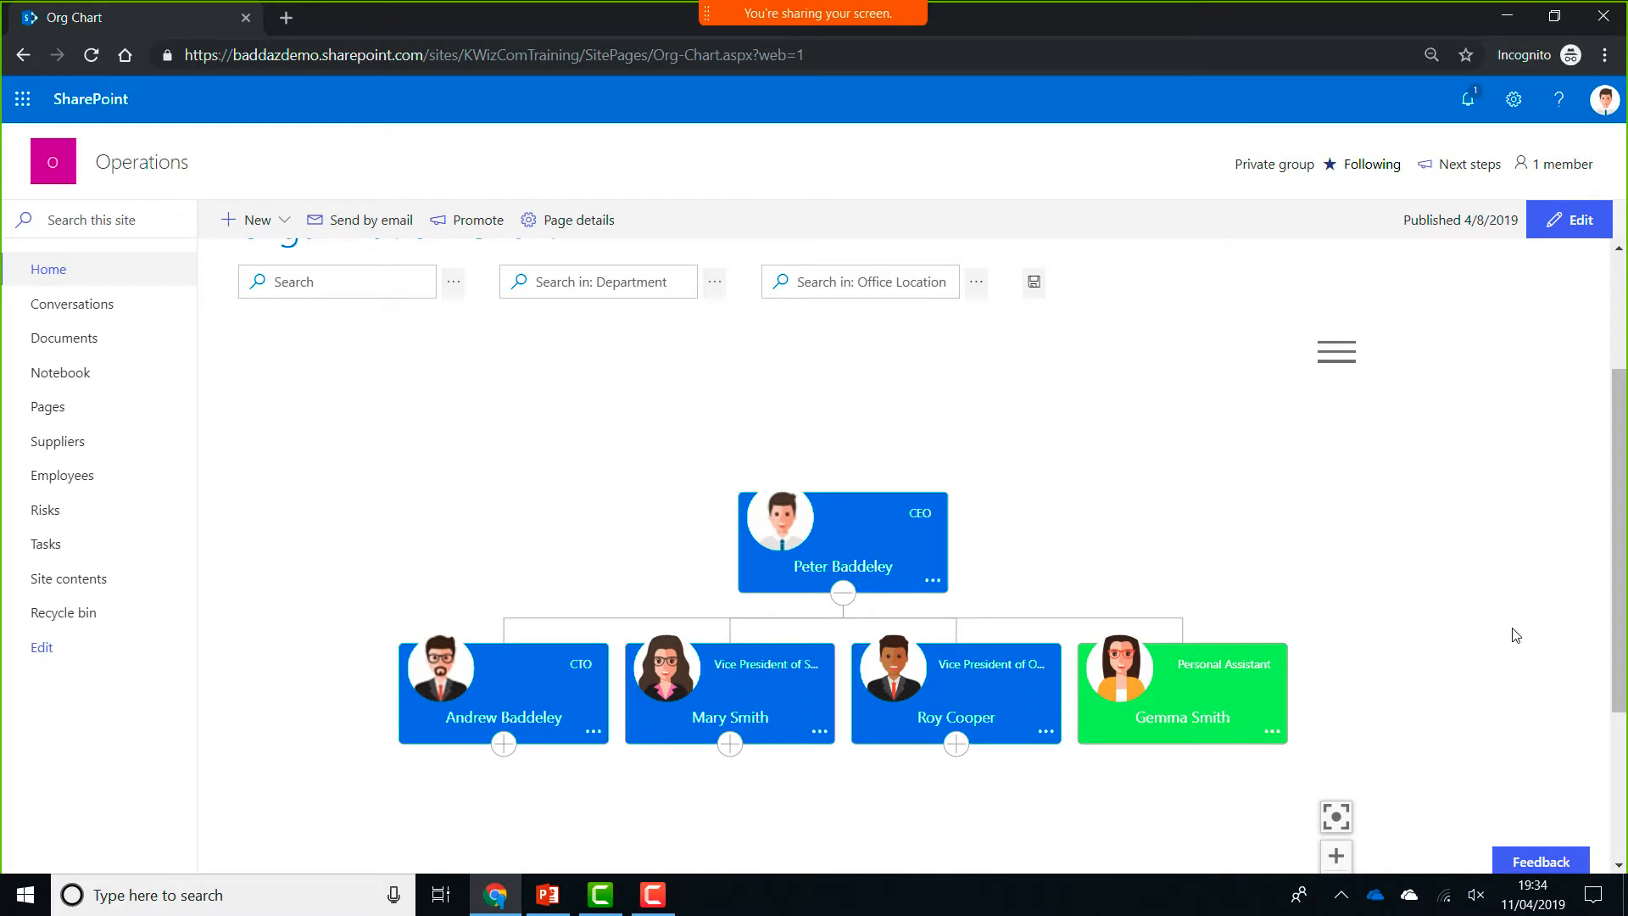
- Expand the CTO's branch in the organization chart to view the direct reports, and collapse it again
{"action": "scroll", "coordinate": [1624, 553], "scroll_direction": "down", "scroll_amount": 2}
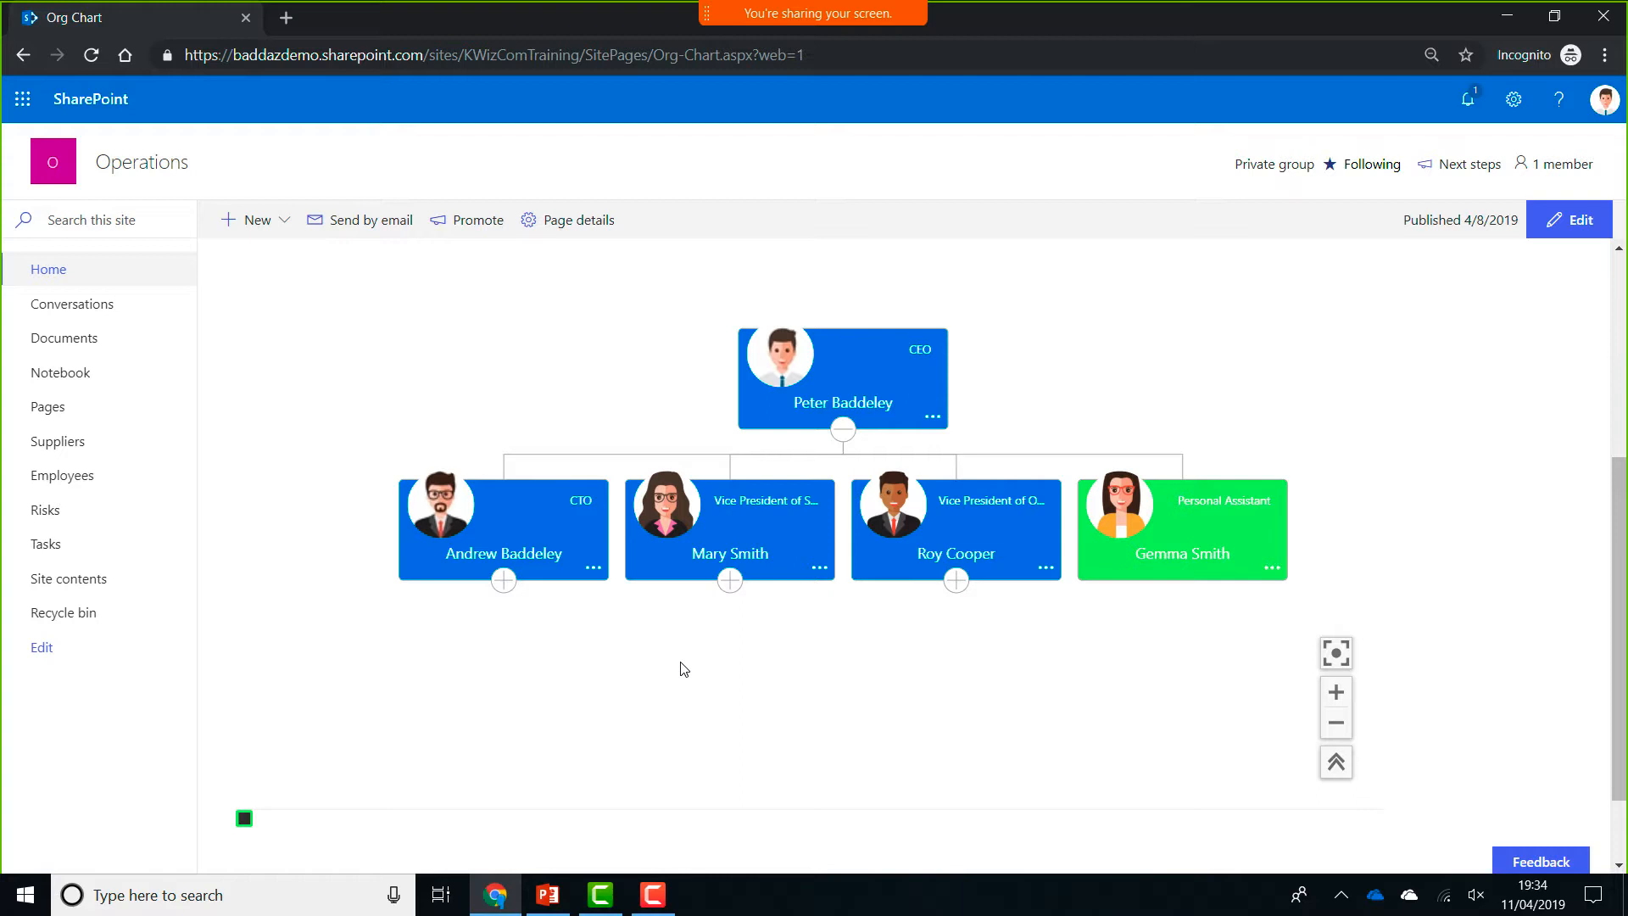
{"action": "left_click", "coordinate": [503, 581]}
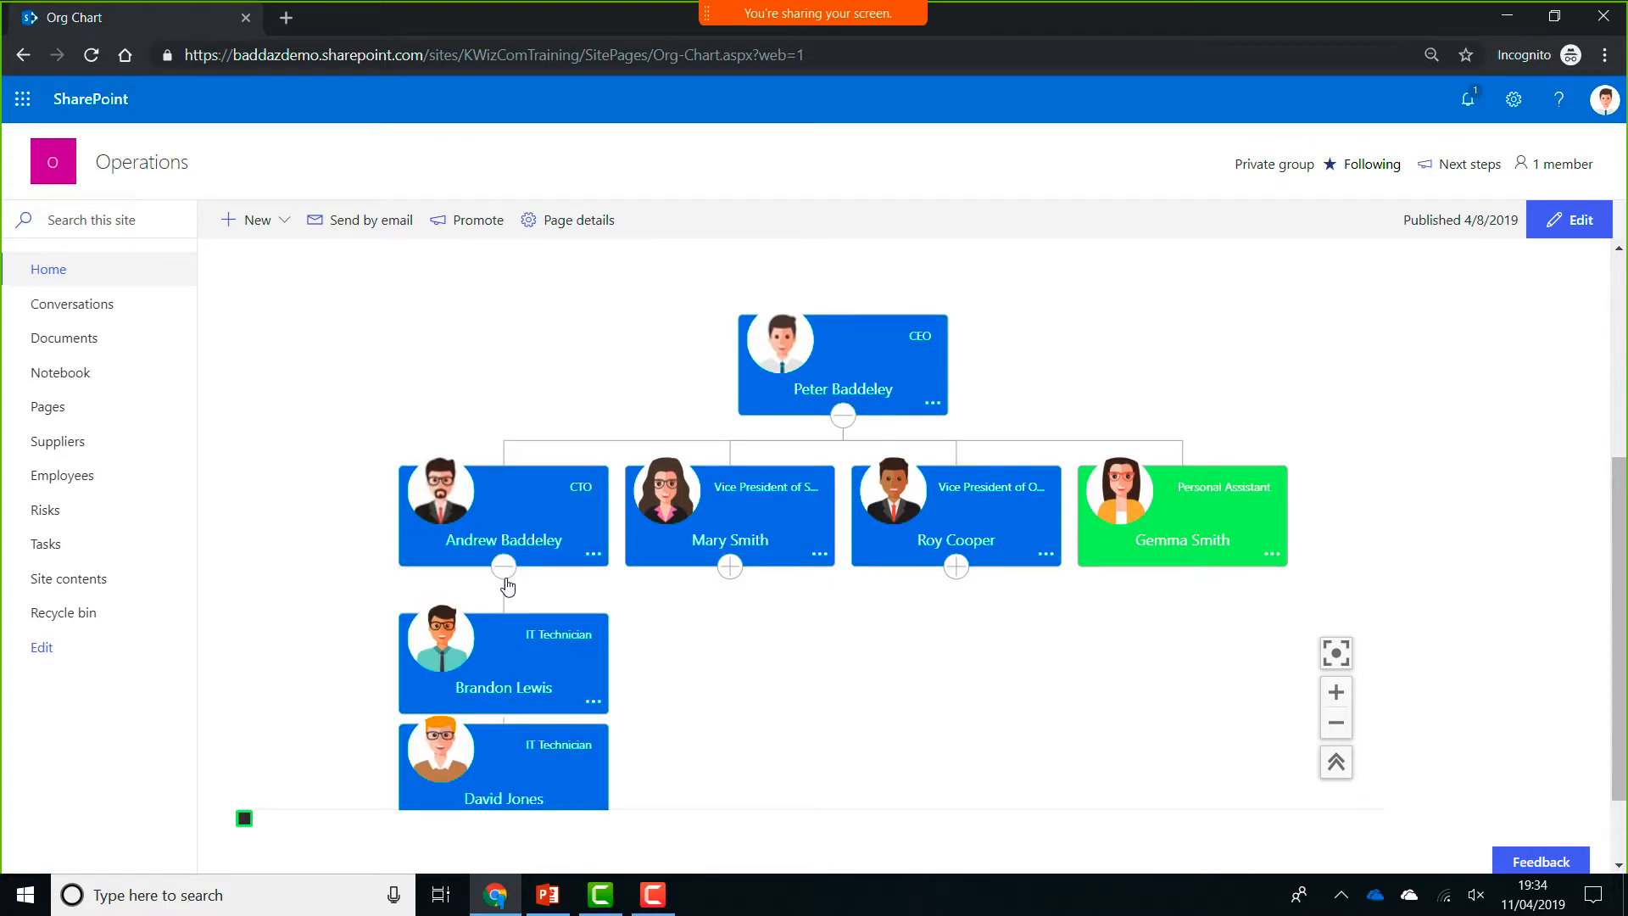
{"action": "left_click", "coordinate": [503, 573]}
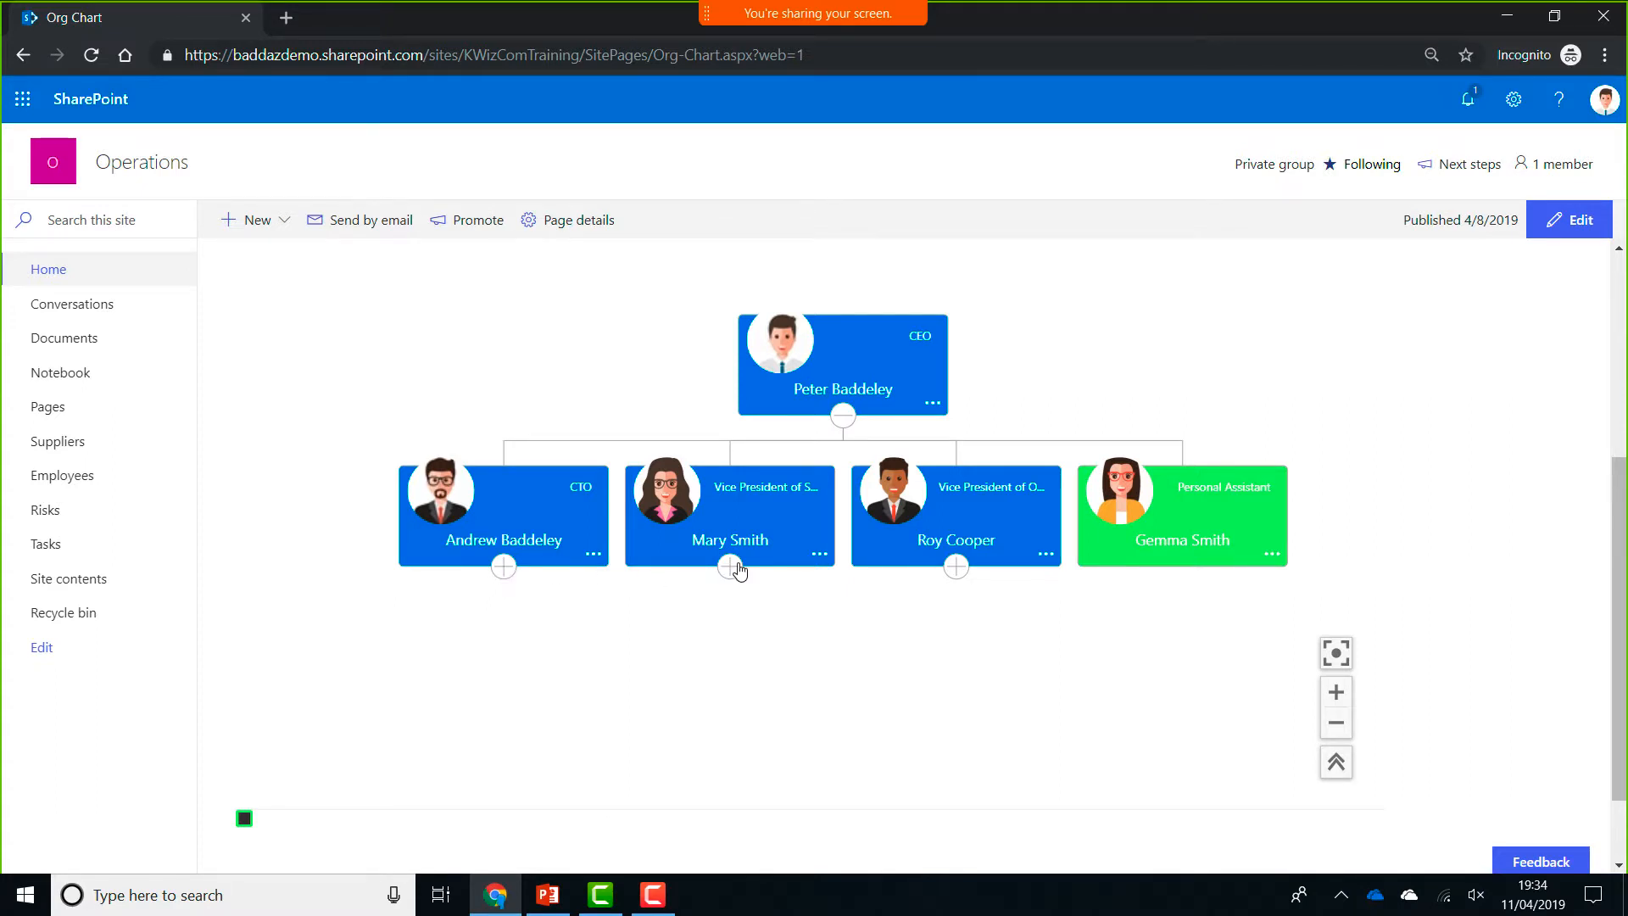
- Expand the Vice President of Sales branch down to the Marketing Manager's report, and collapse both levels again
{"action": "left_click", "coordinate": [731, 567]}
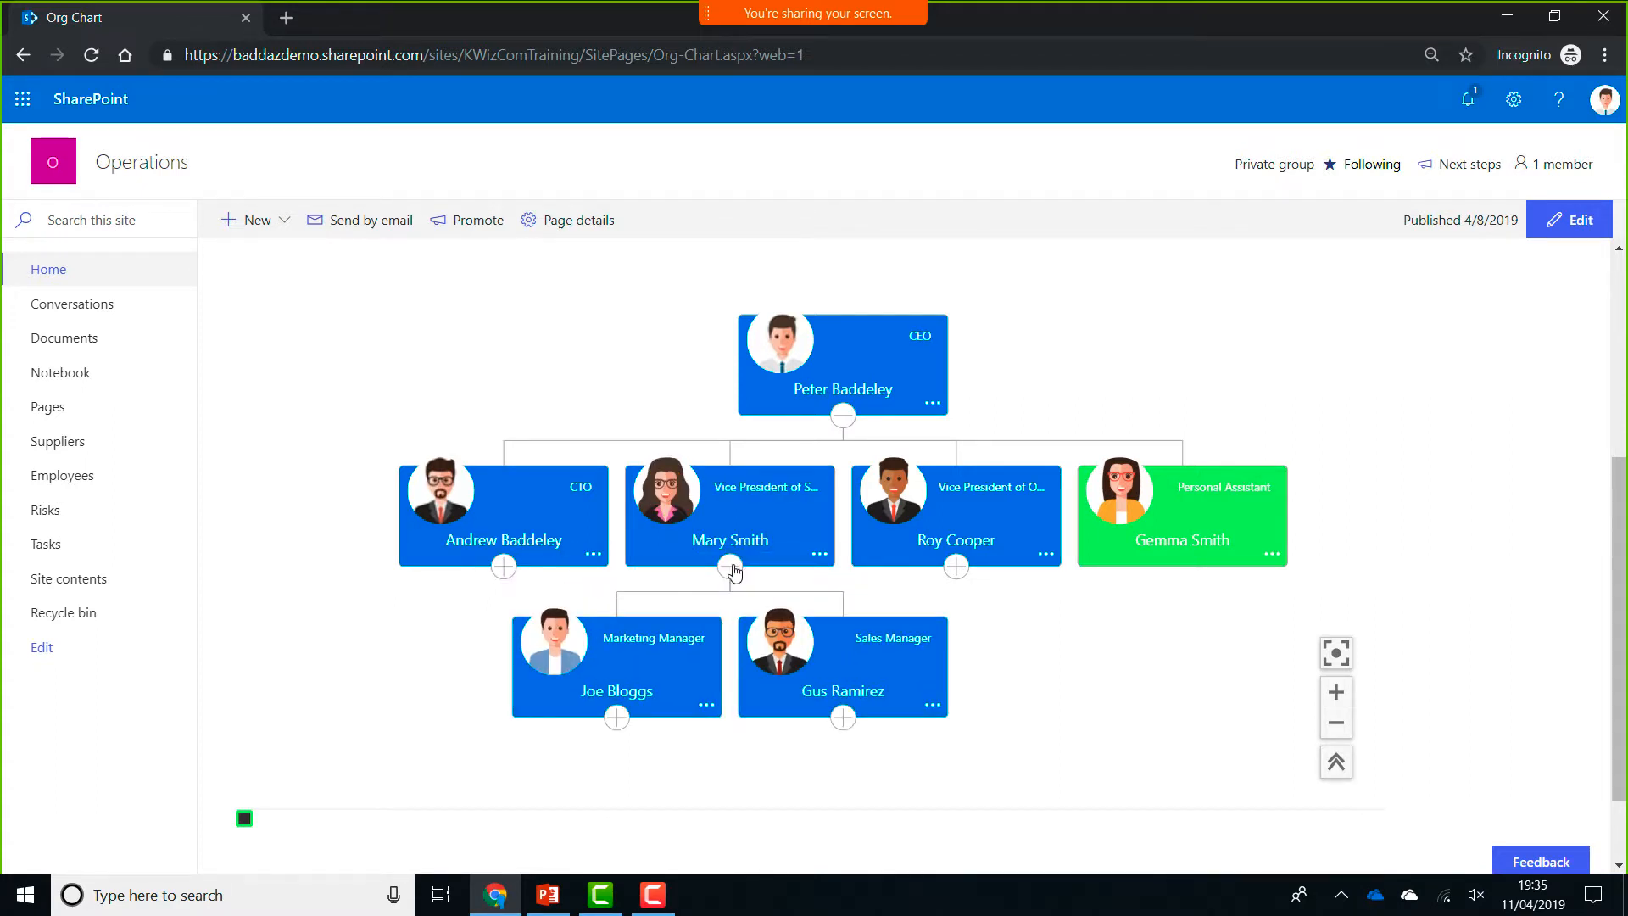
{"action": "left_click", "coordinate": [617, 719]}
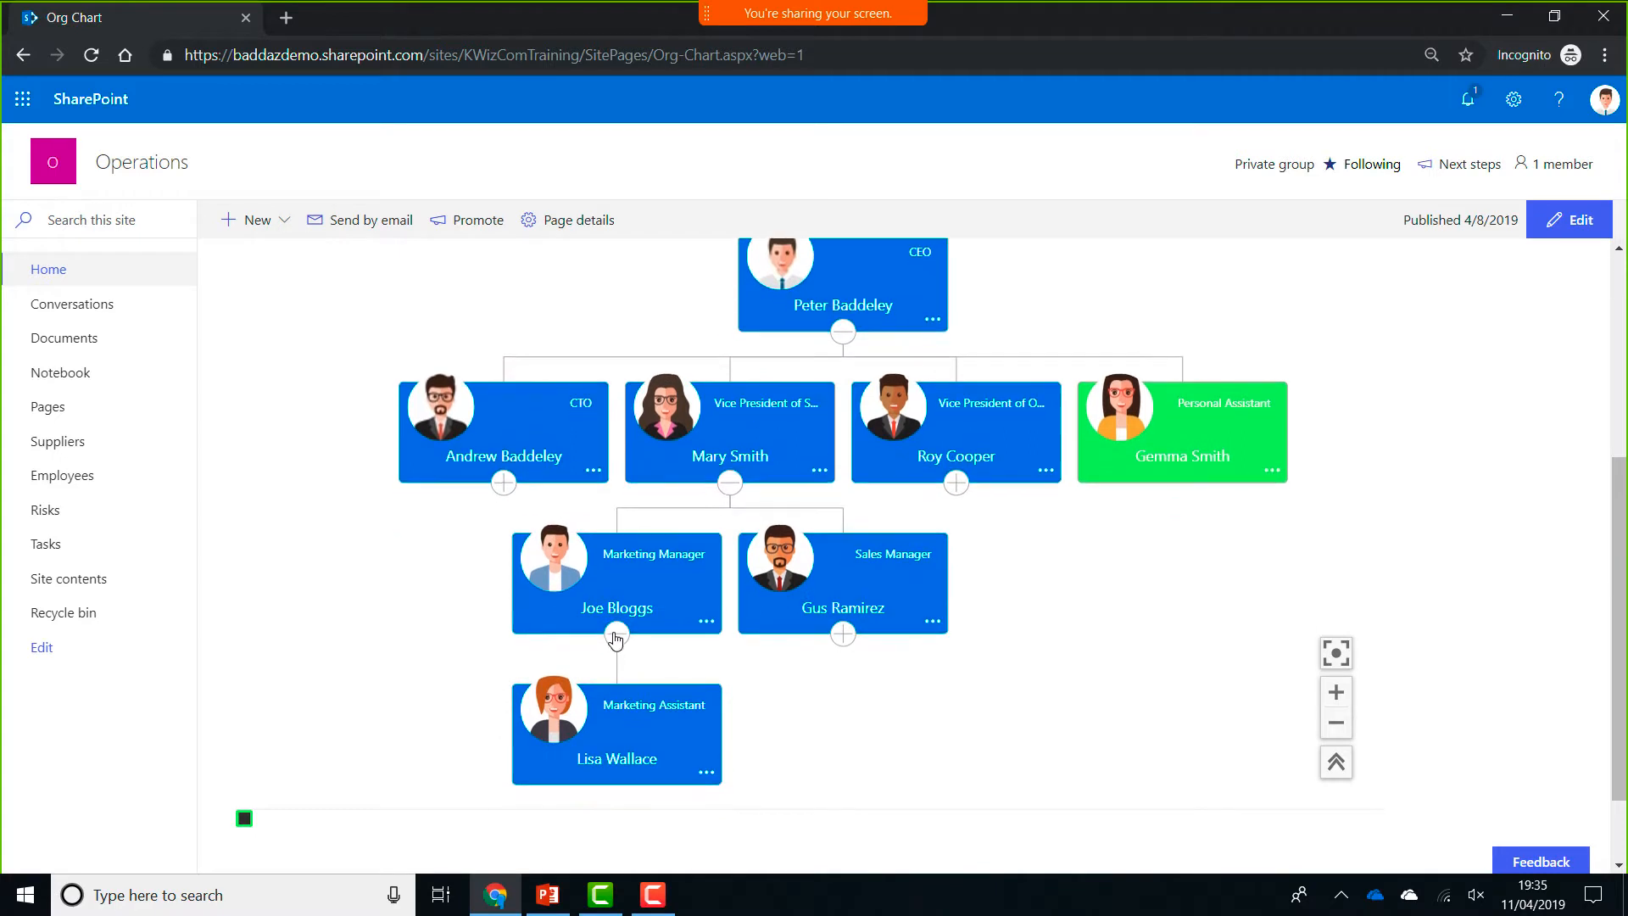
{"action": "left_click", "coordinate": [617, 634]}
{"action": "left_click", "coordinate": [730, 485]}
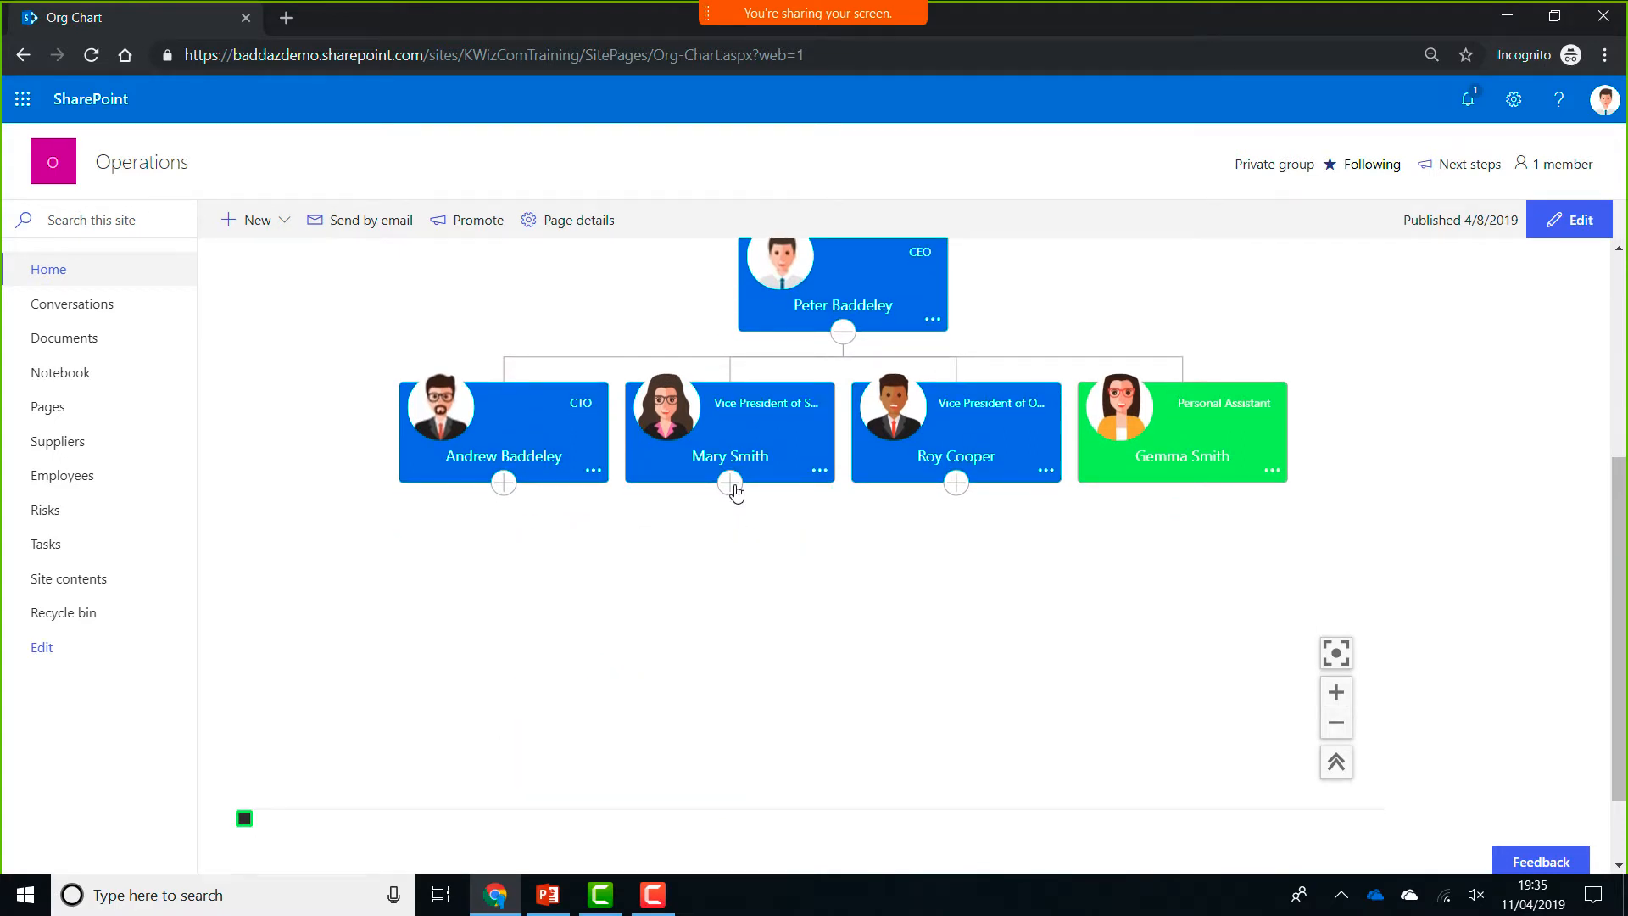
- View the CEO's contact card with its social, video call and email options, check the full profile, and close both
{"action": "left_click", "coordinate": [937, 327]}
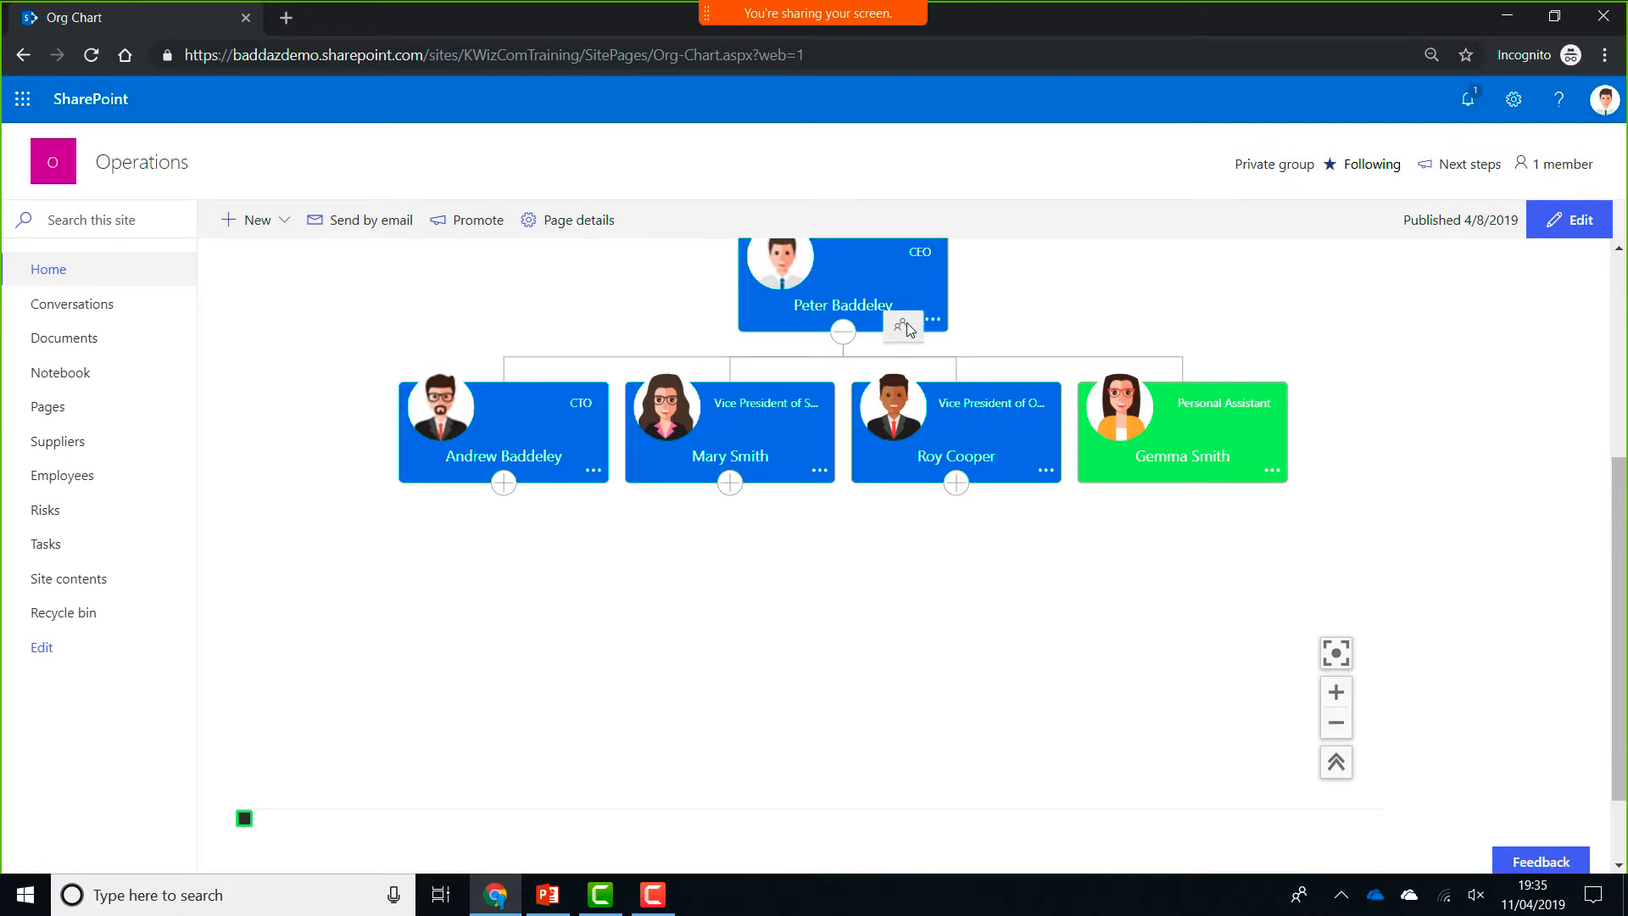
{"action": "left_click", "coordinate": [904, 327]}
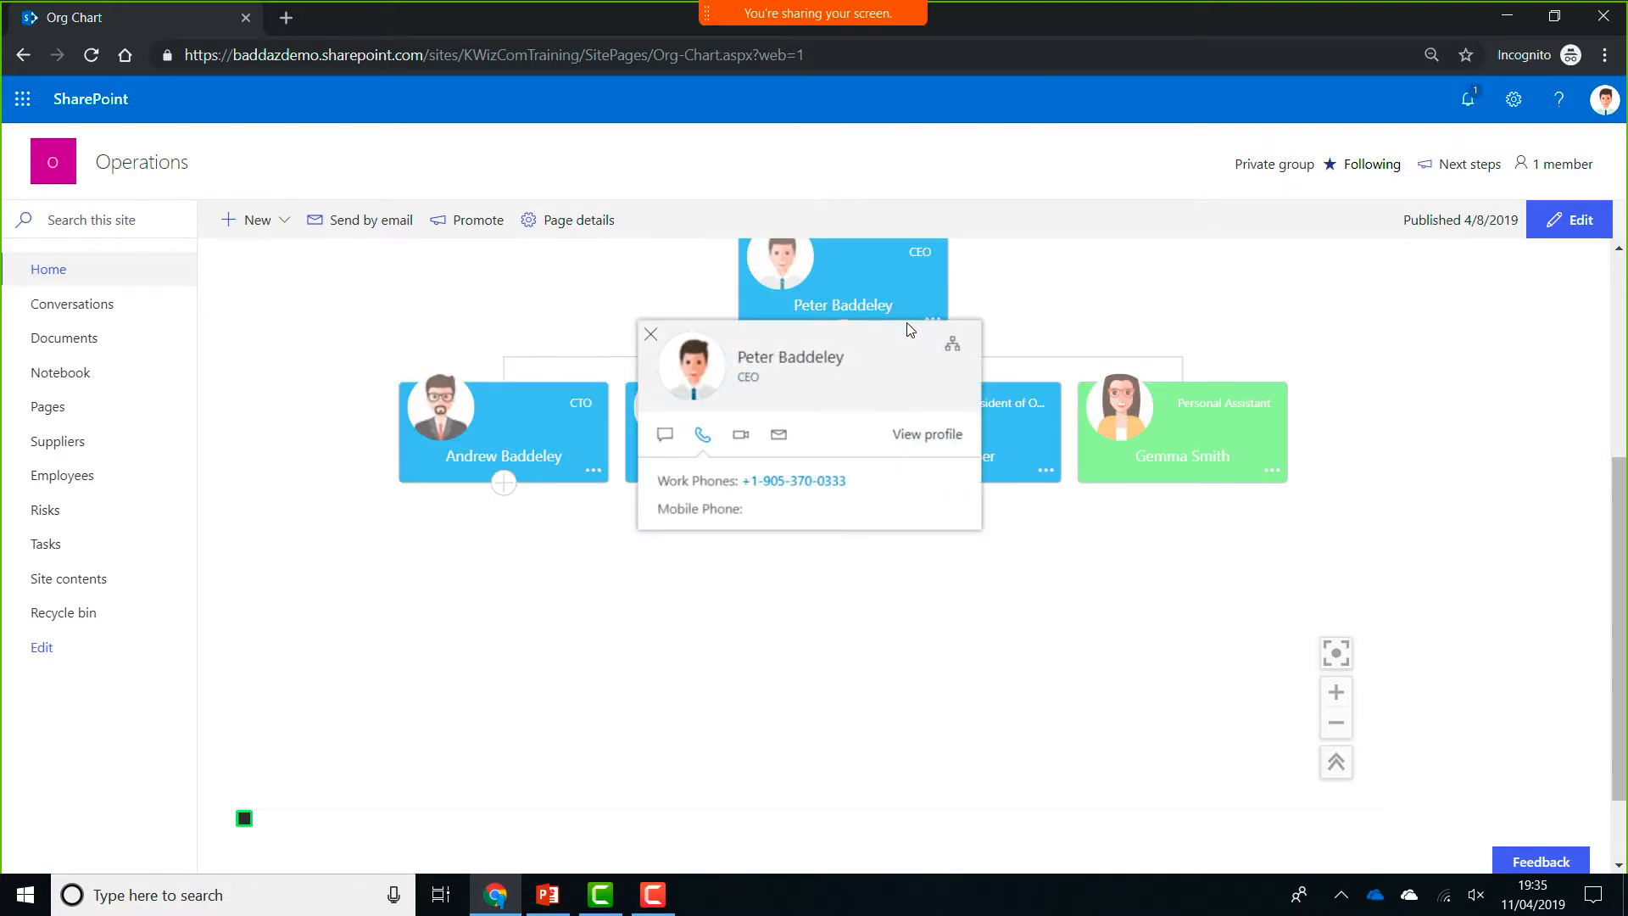
{"action": "left_click", "coordinate": [665, 434]}
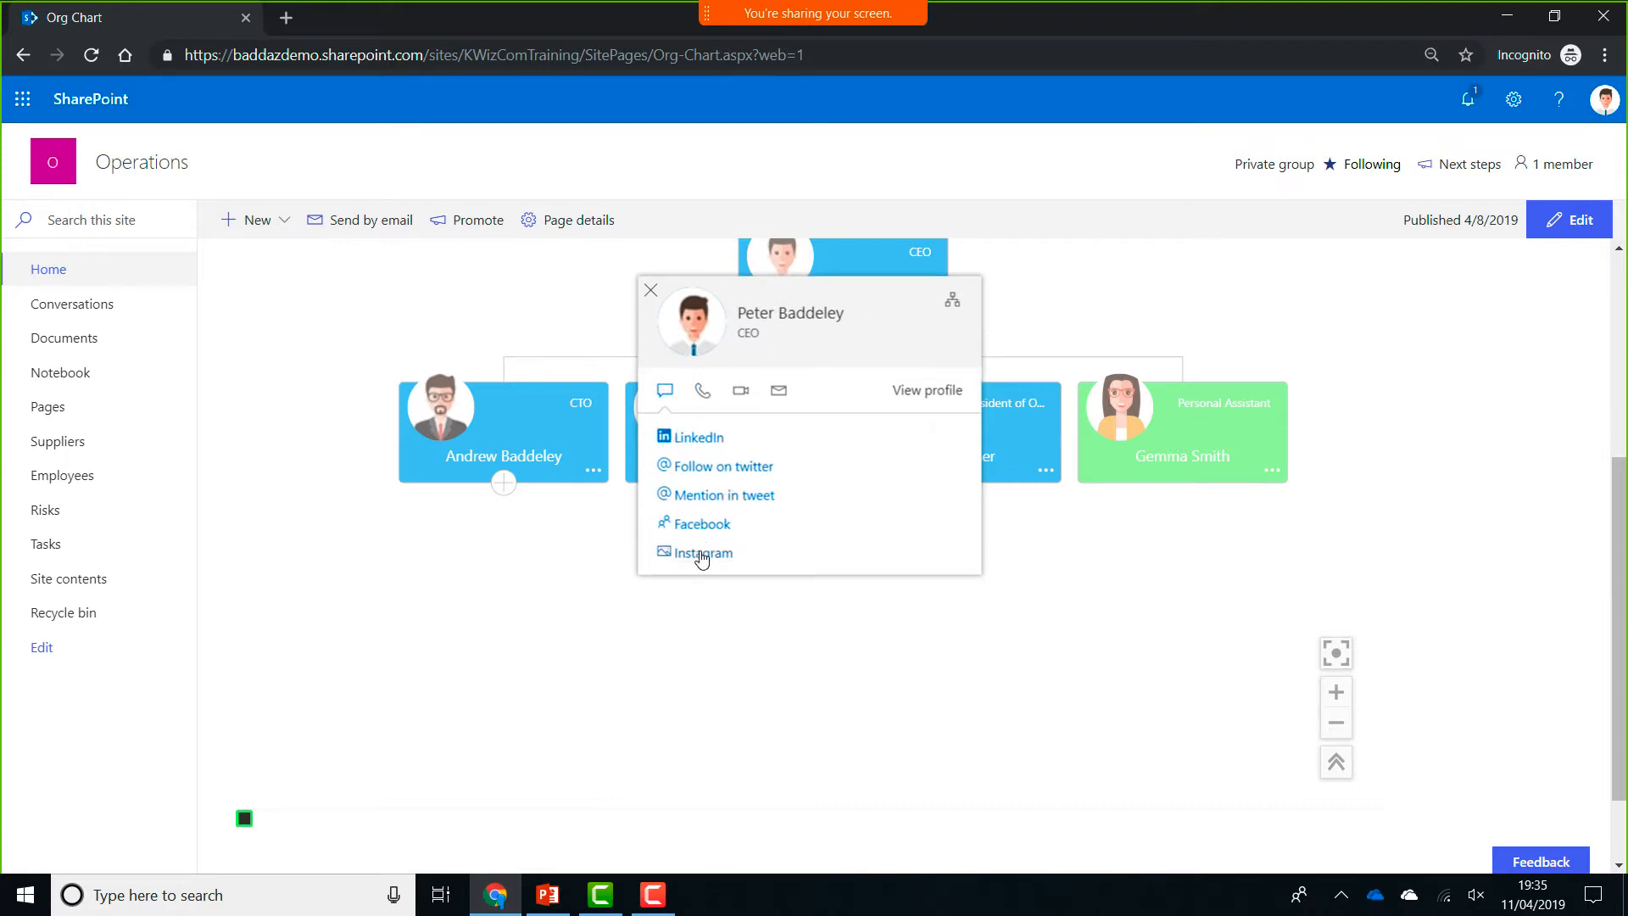
{"action": "left_click", "coordinate": [742, 394]}
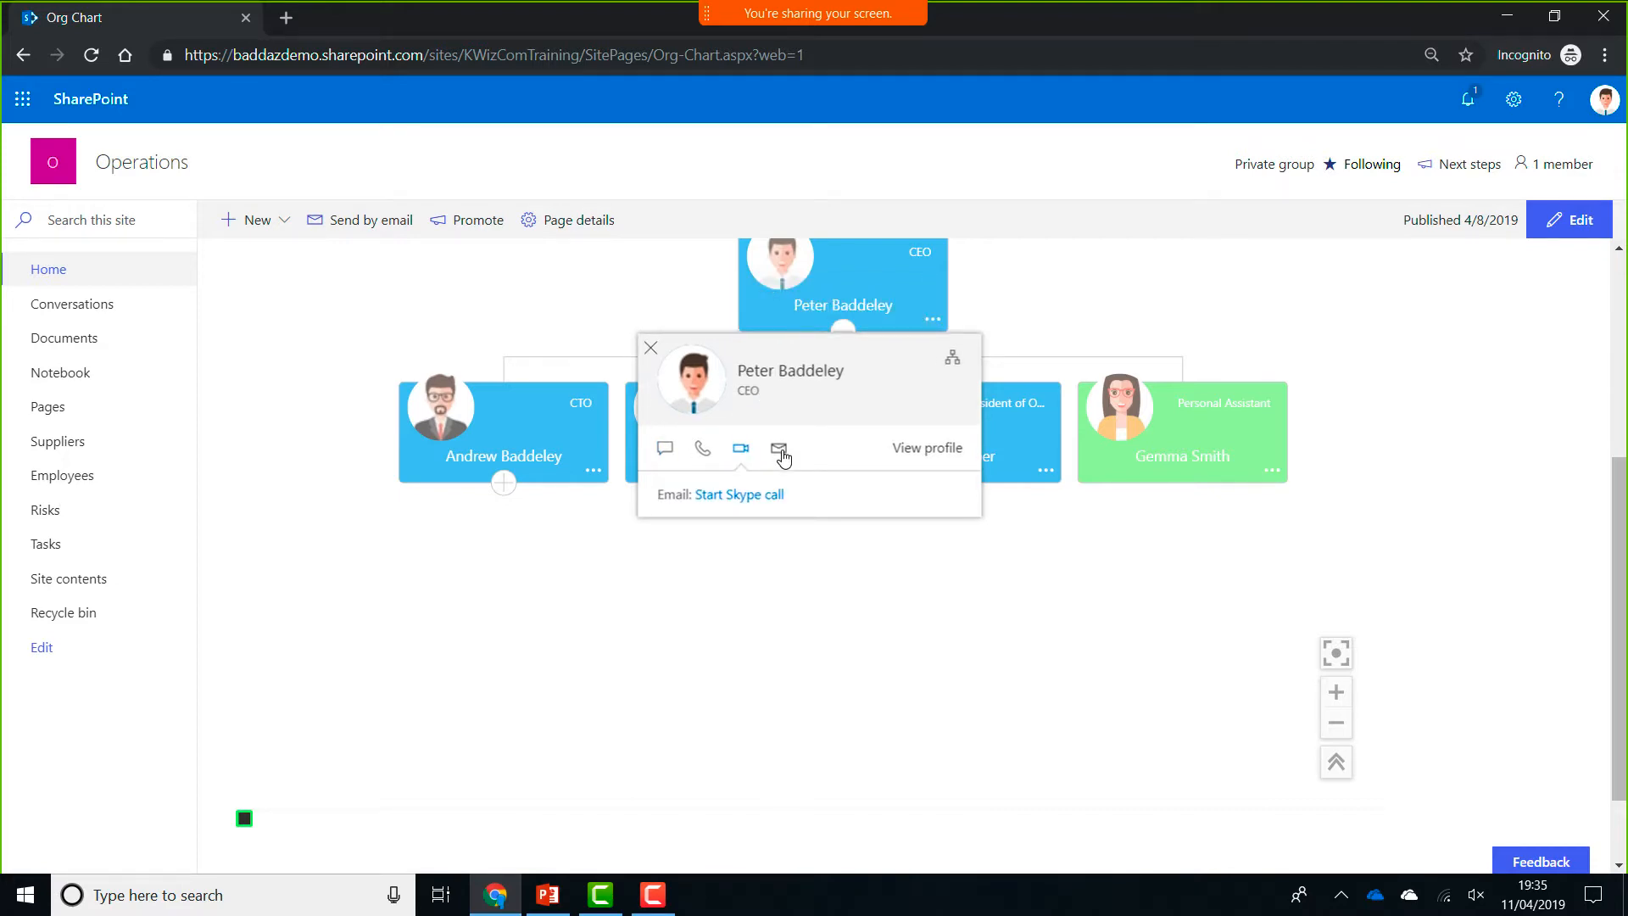
{"action": "left_click", "coordinate": [780, 453]}
{"action": "left_click", "coordinate": [925, 450]}
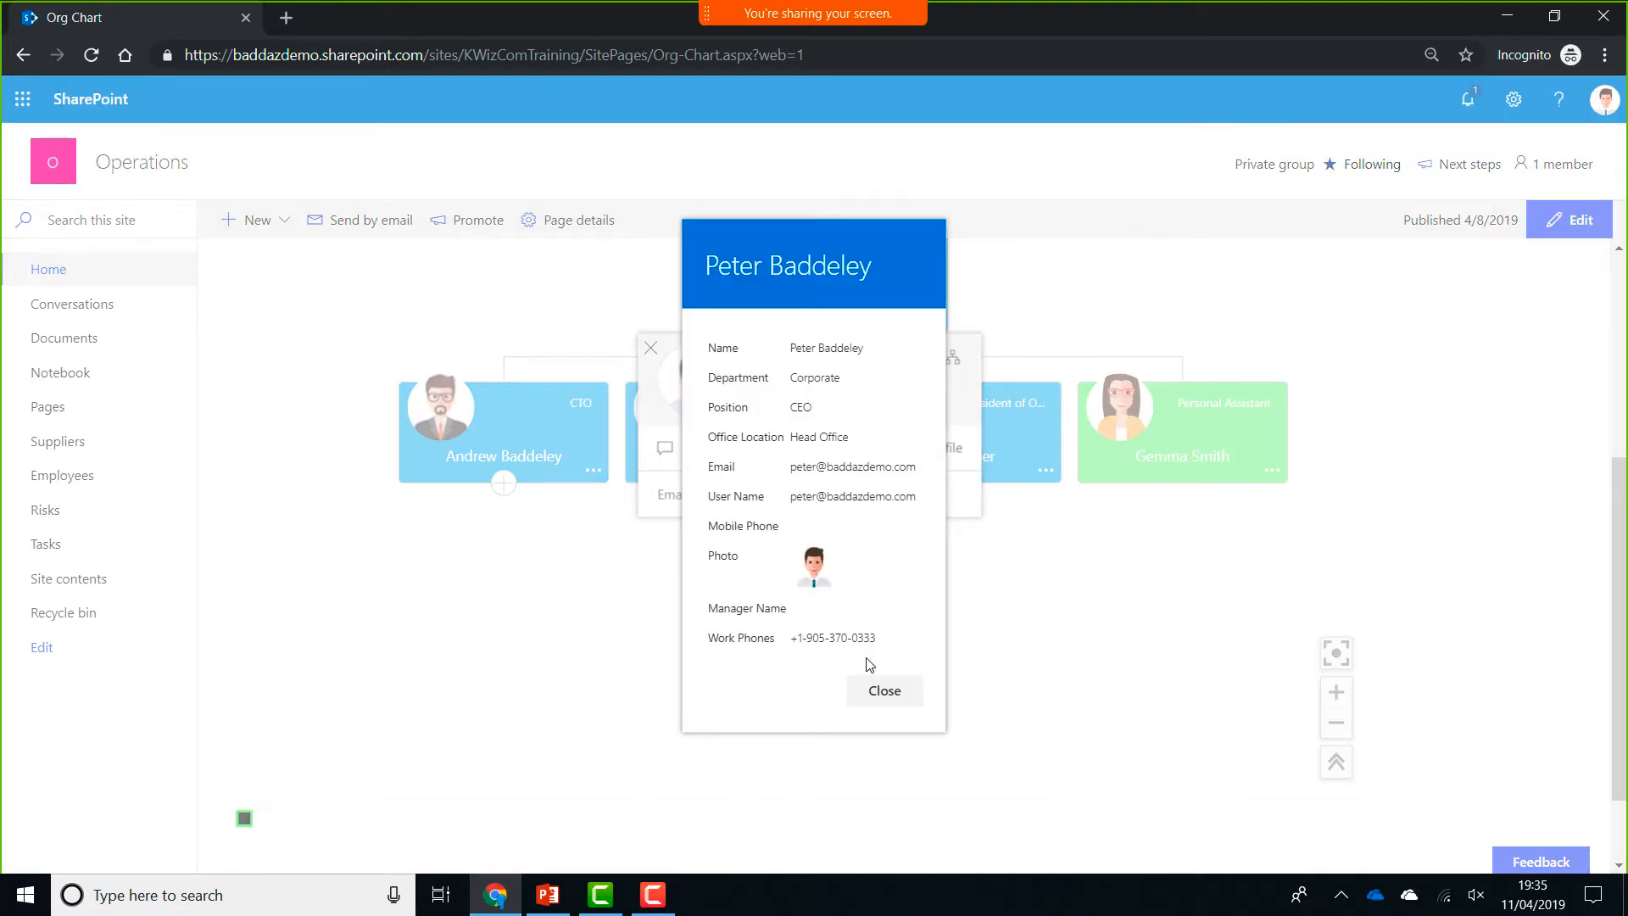
{"action": "left_click", "coordinate": [873, 691]}
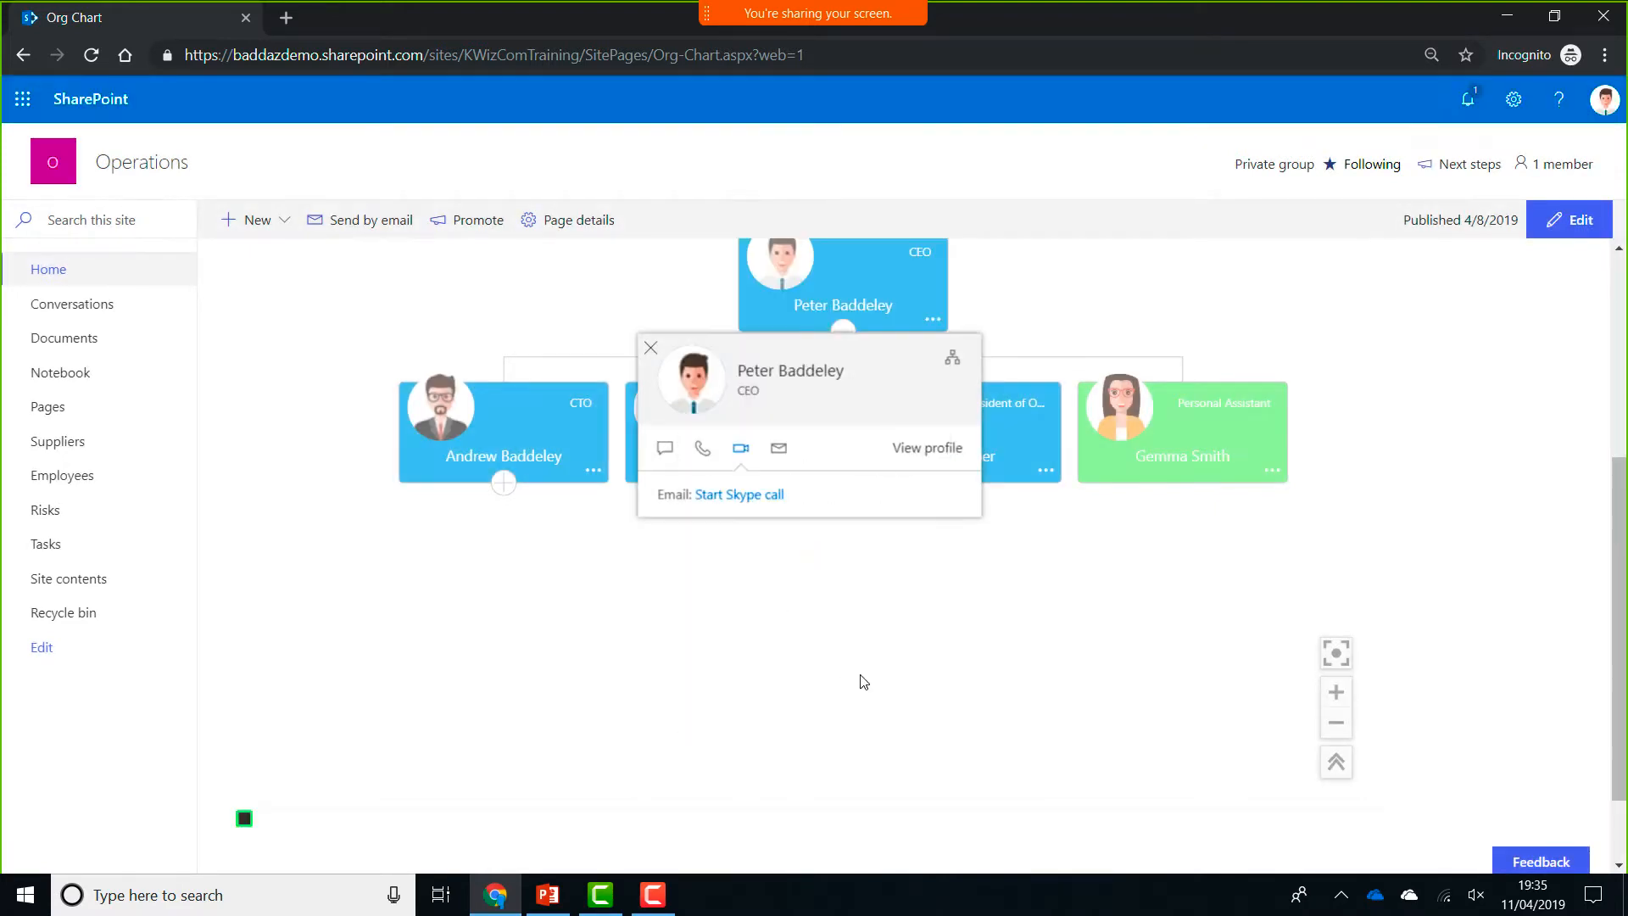
{"action": "left_click", "coordinate": [650, 348]}
- Put the Org Chart page into edit mode and open the Org. Chart web part's properties
{"action": "scroll", "coordinate": [1167, 501], "scroll_direction": "up", "scroll_amount": 1}
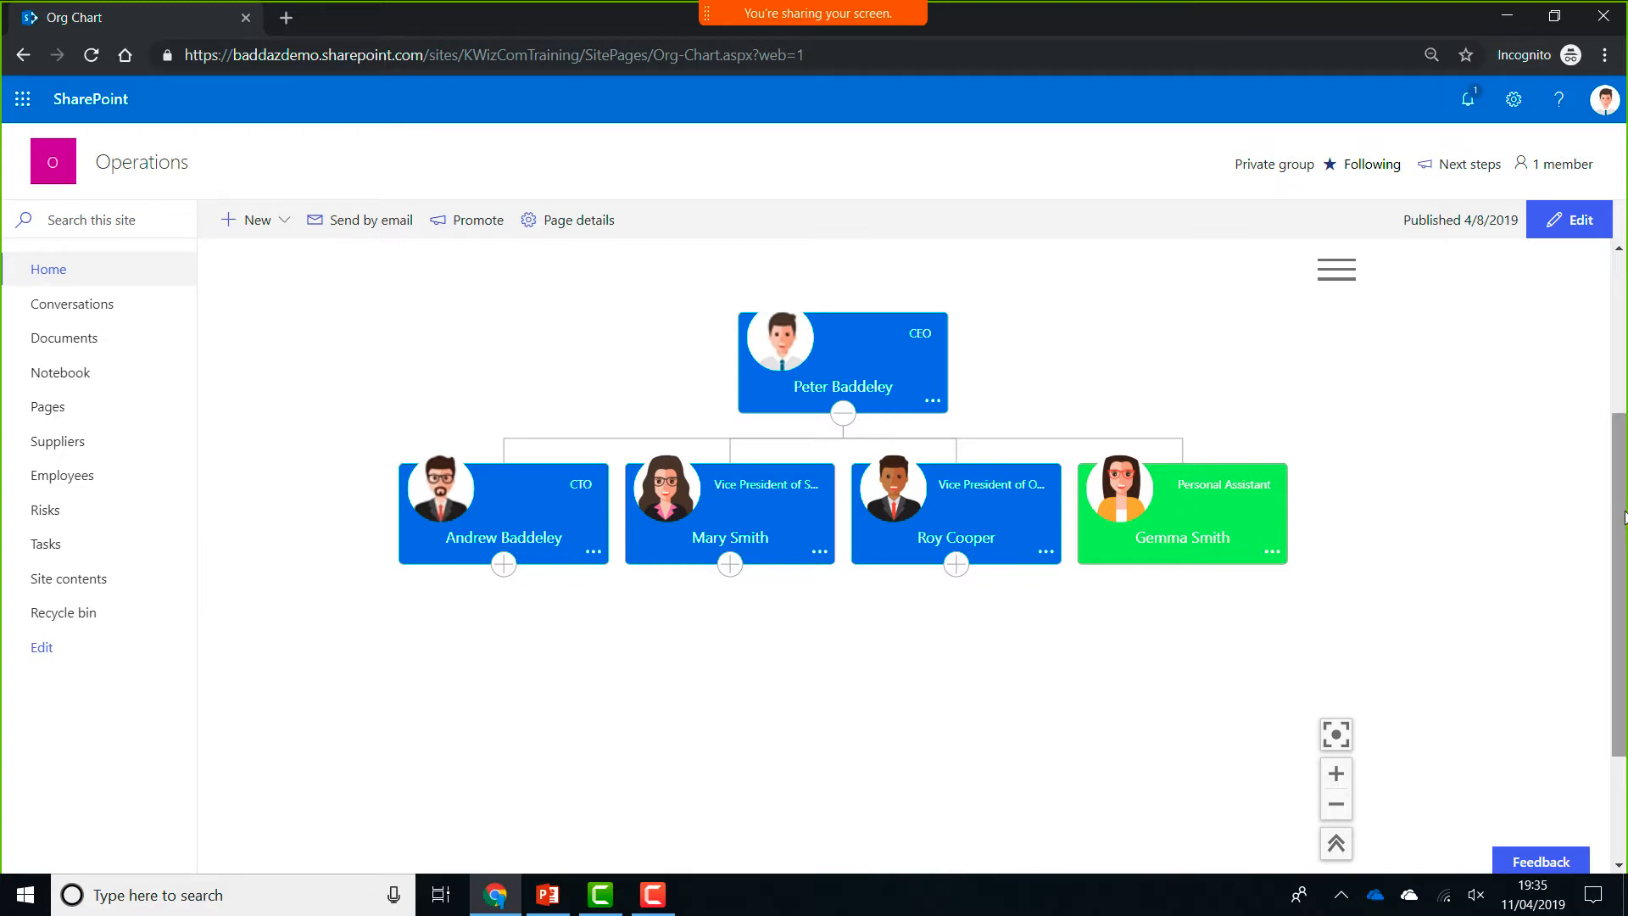
{"action": "scroll", "coordinate": [1442, 558], "scroll_direction": "up", "scroll_amount": 2}
{"action": "scroll", "coordinate": [932, 551], "scroll_direction": "up", "scroll_amount": 1}
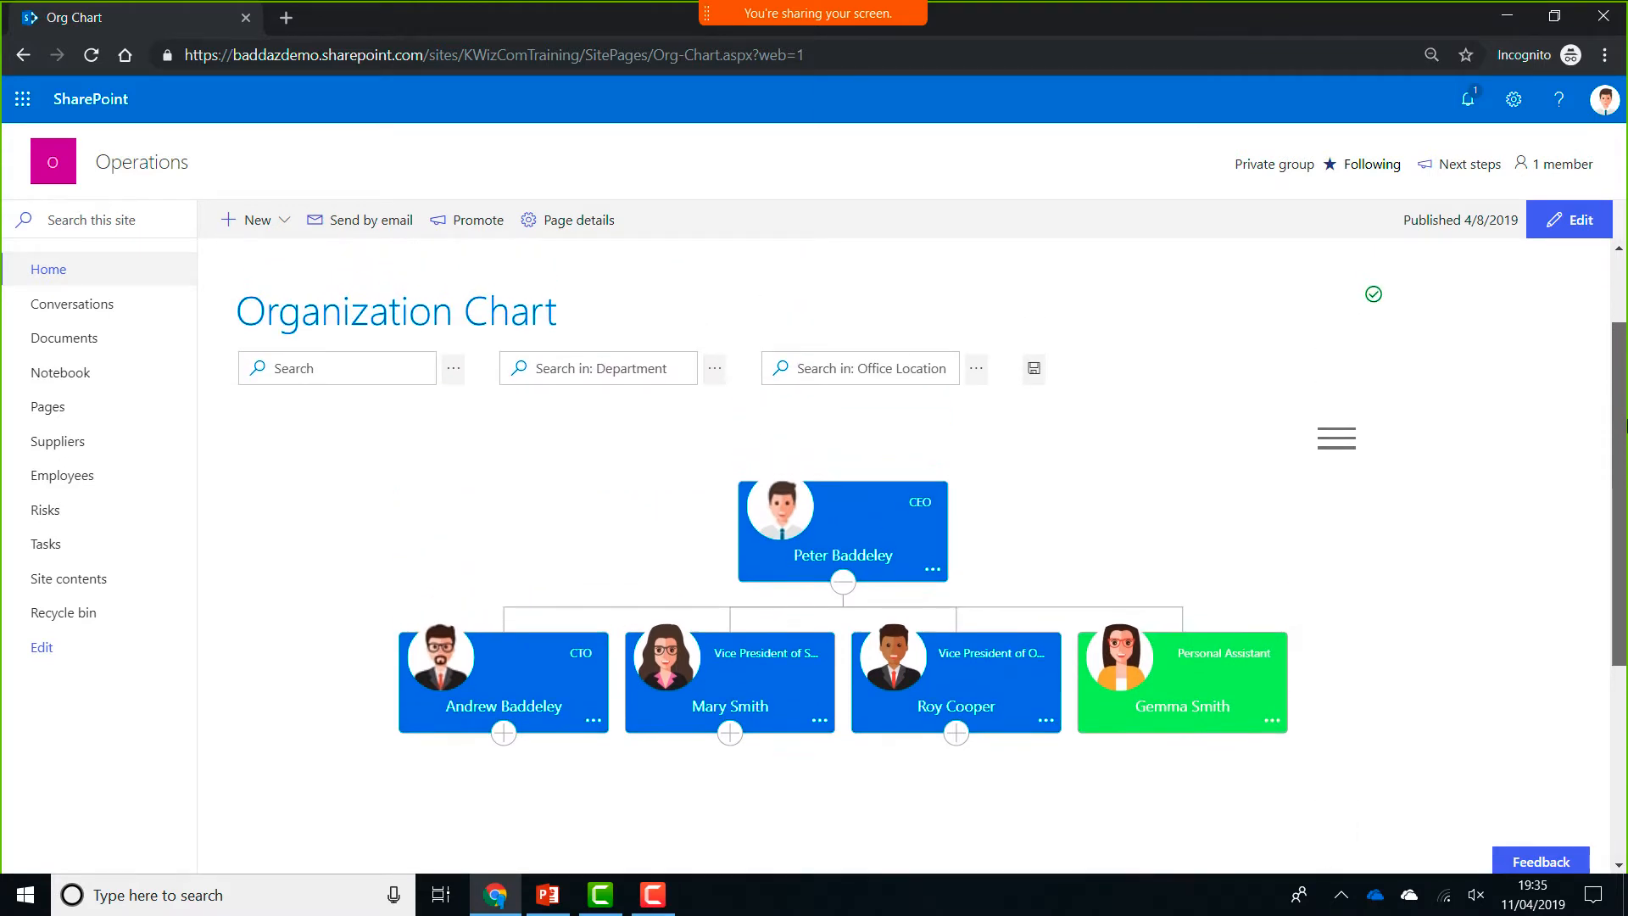
{"action": "left_click", "coordinate": [1545, 224]}
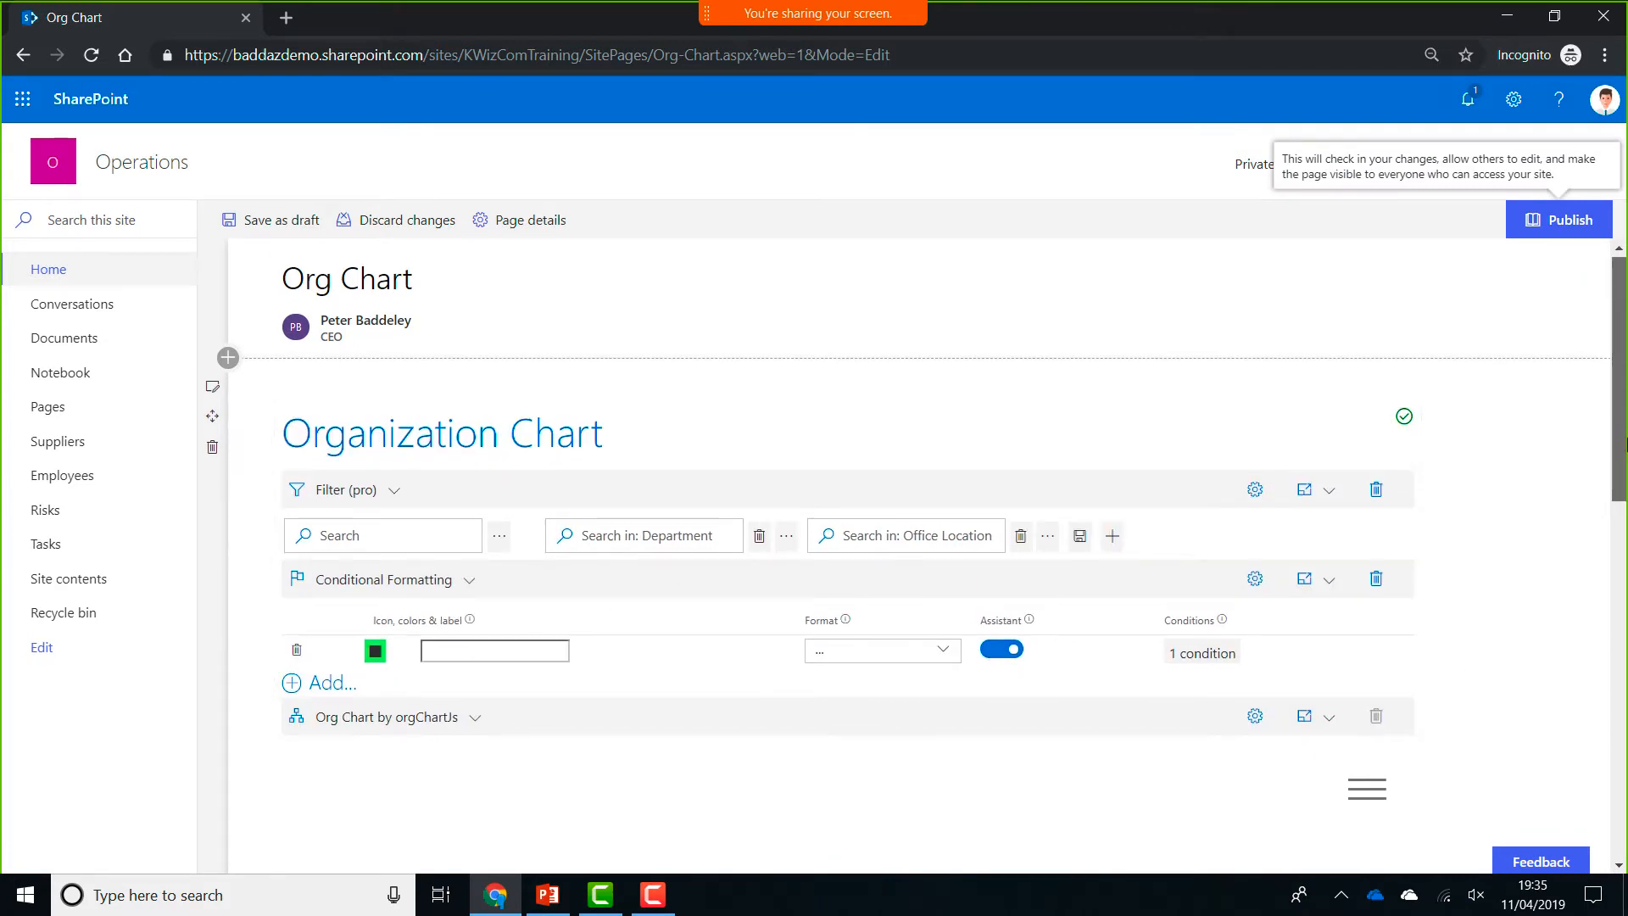
{"action": "left_click_drag", "start_coordinate": [1627, 444], "coordinate": [1032, 407]}
{"action": "mouse_move", "coordinate": [285, 433]}
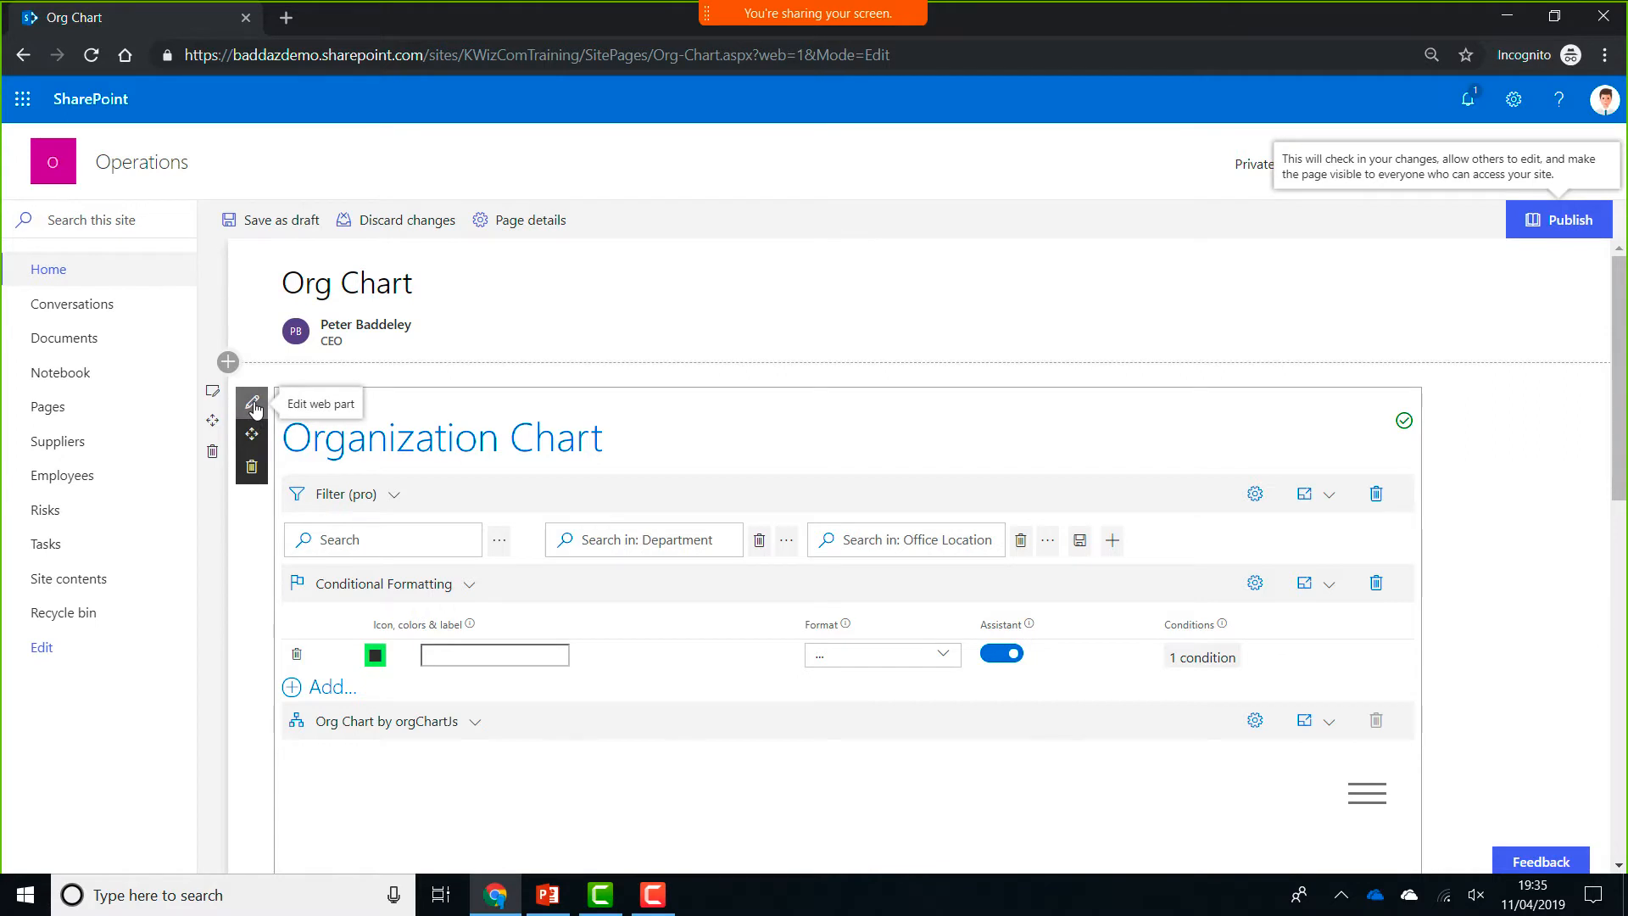
{"action": "left_click", "coordinate": [253, 404]}
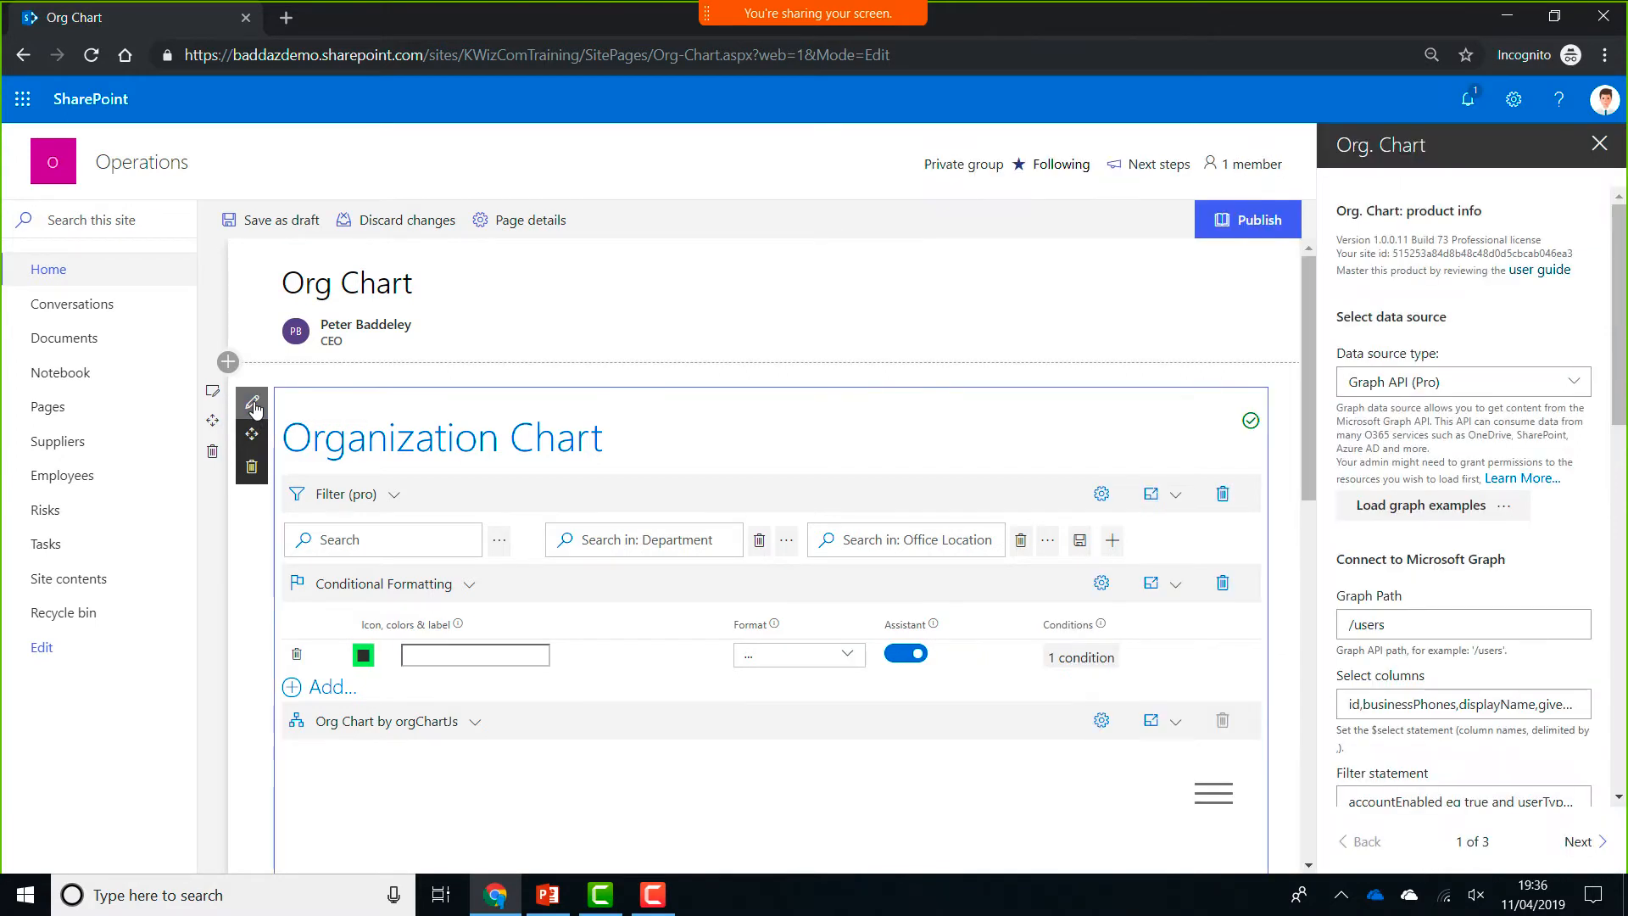
- Review the web part's data source types, Graph examples, column info and column mapping without changing them, and close the properties
{"action": "left_click", "coordinate": [1578, 384]}
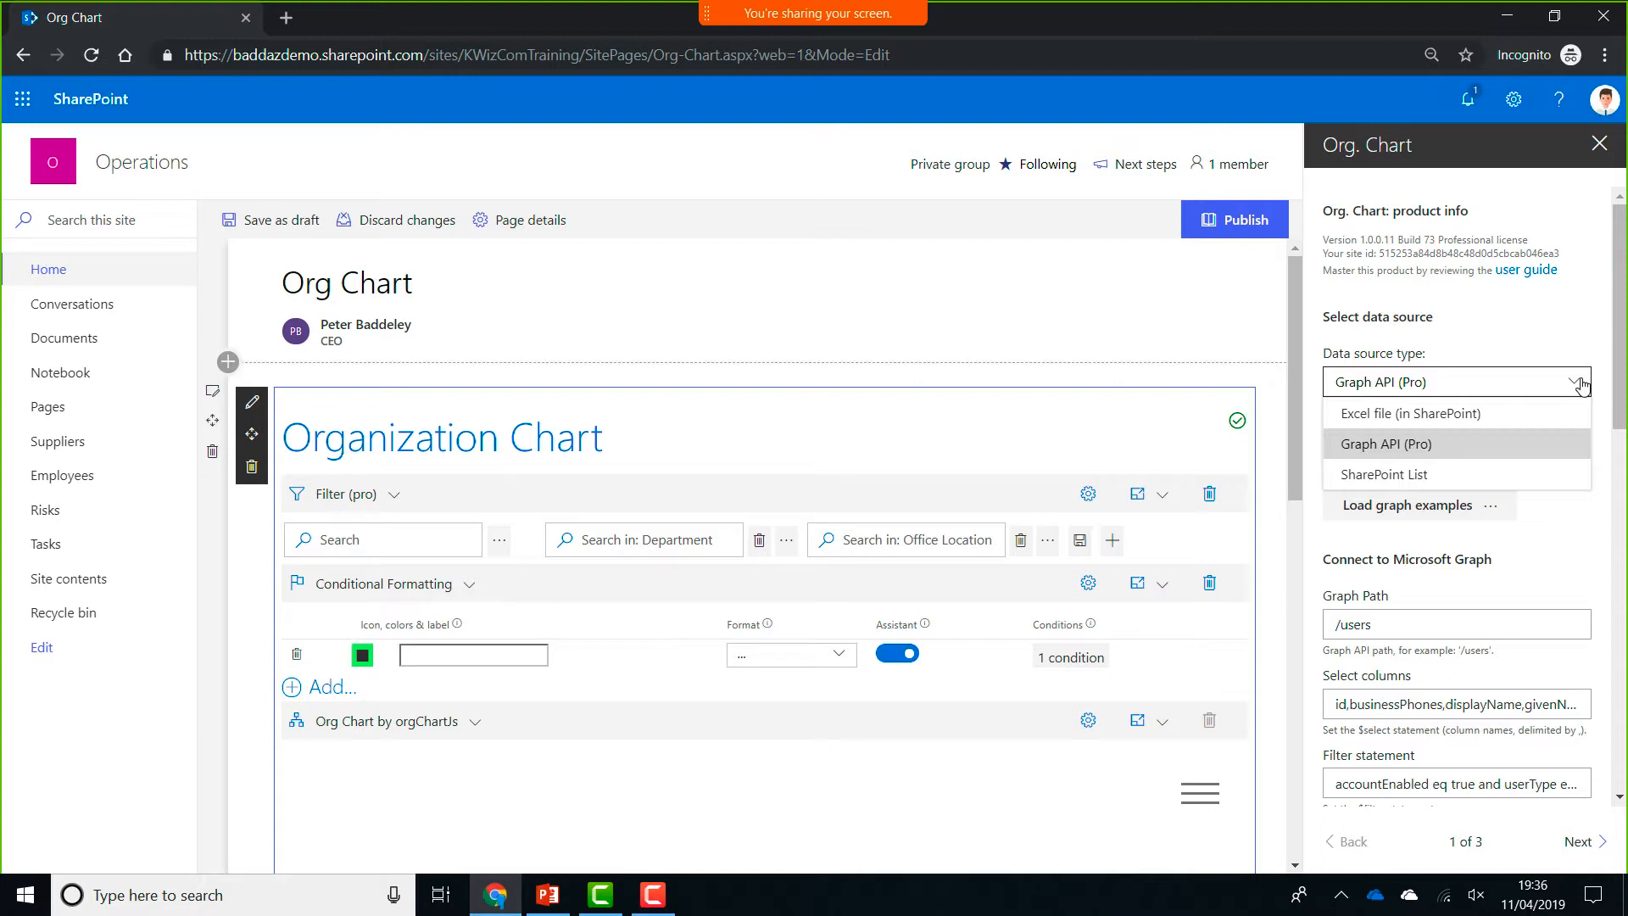
{"action": "left_click", "coordinate": [1475, 509]}
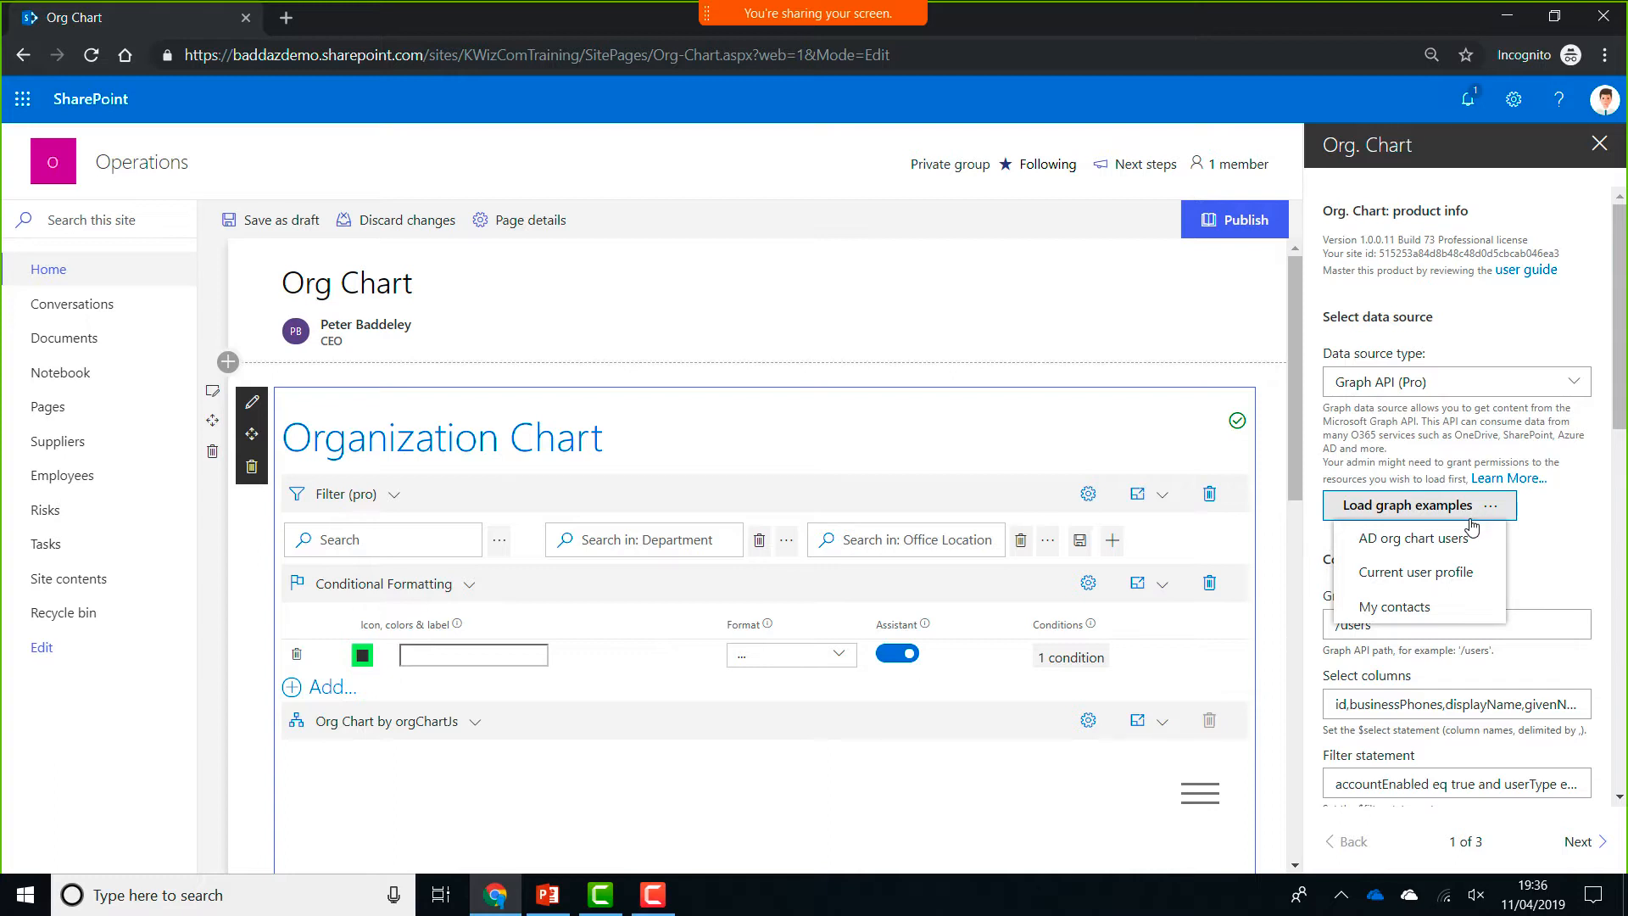
{"action": "left_click", "coordinate": [1557, 522]}
{"action": "left_click_drag", "start_coordinate": [1618, 428], "coordinate": [1592, 857]}
{"action": "left_click", "coordinate": [1581, 845]}
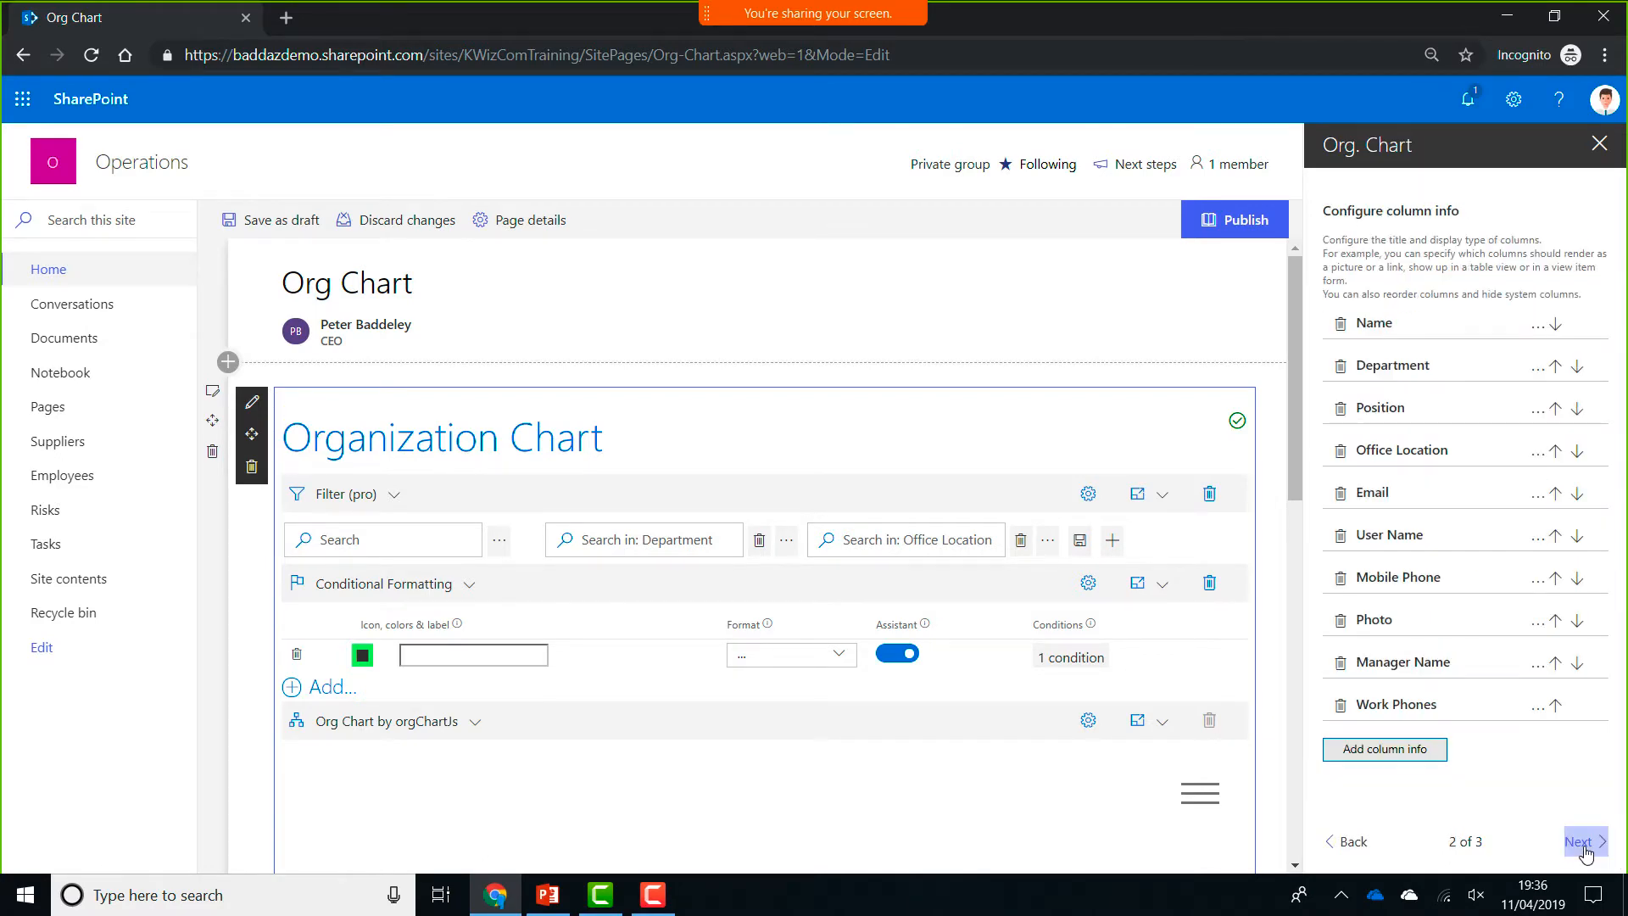
{"action": "left_click", "coordinate": [1582, 846]}
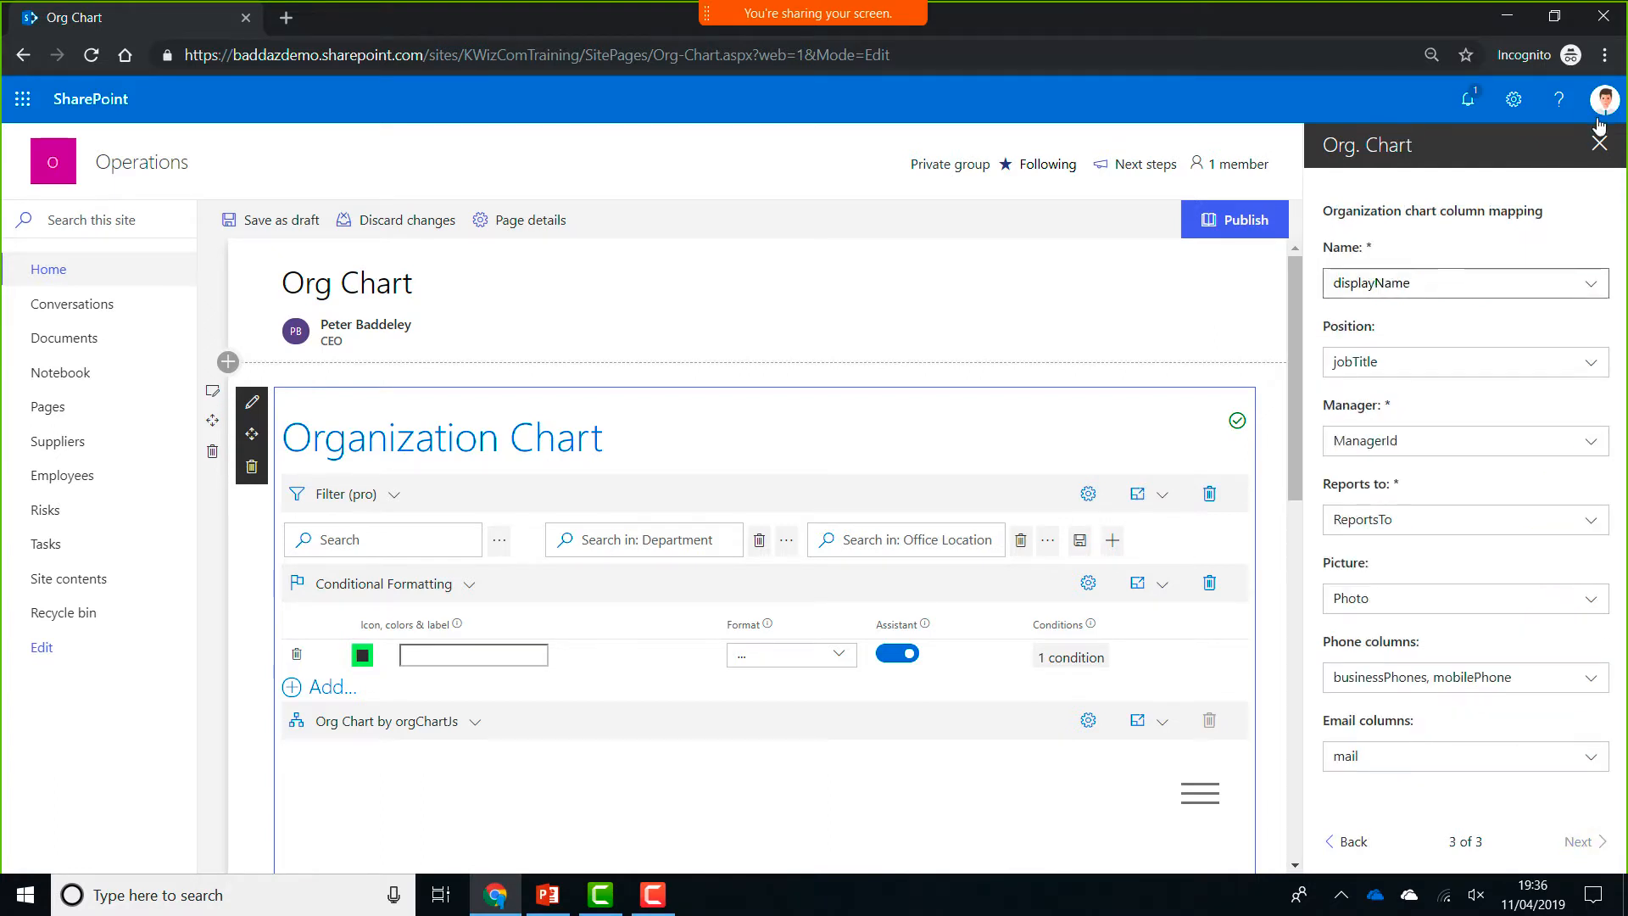
{"action": "left_click", "coordinate": [1599, 144]}
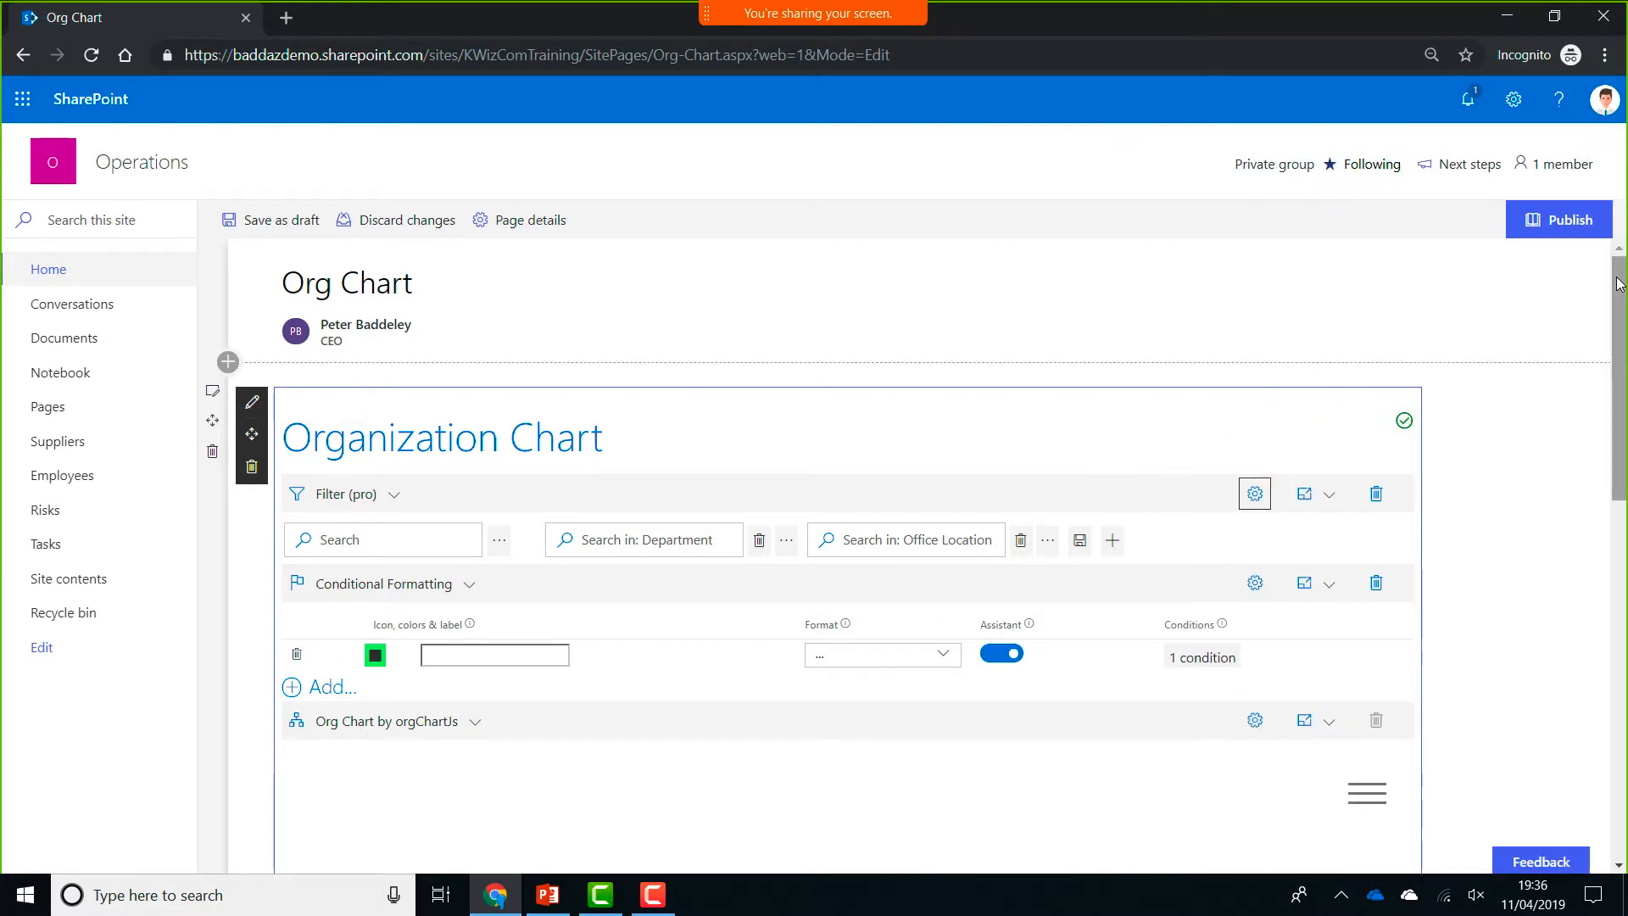
- Review the condition behind the green assistant format in Conditional Formatting and close the conditions editor without editing it
{"action": "scroll", "coordinate": [1587, 388], "scroll_direction": "down", "scroll_amount": 3}
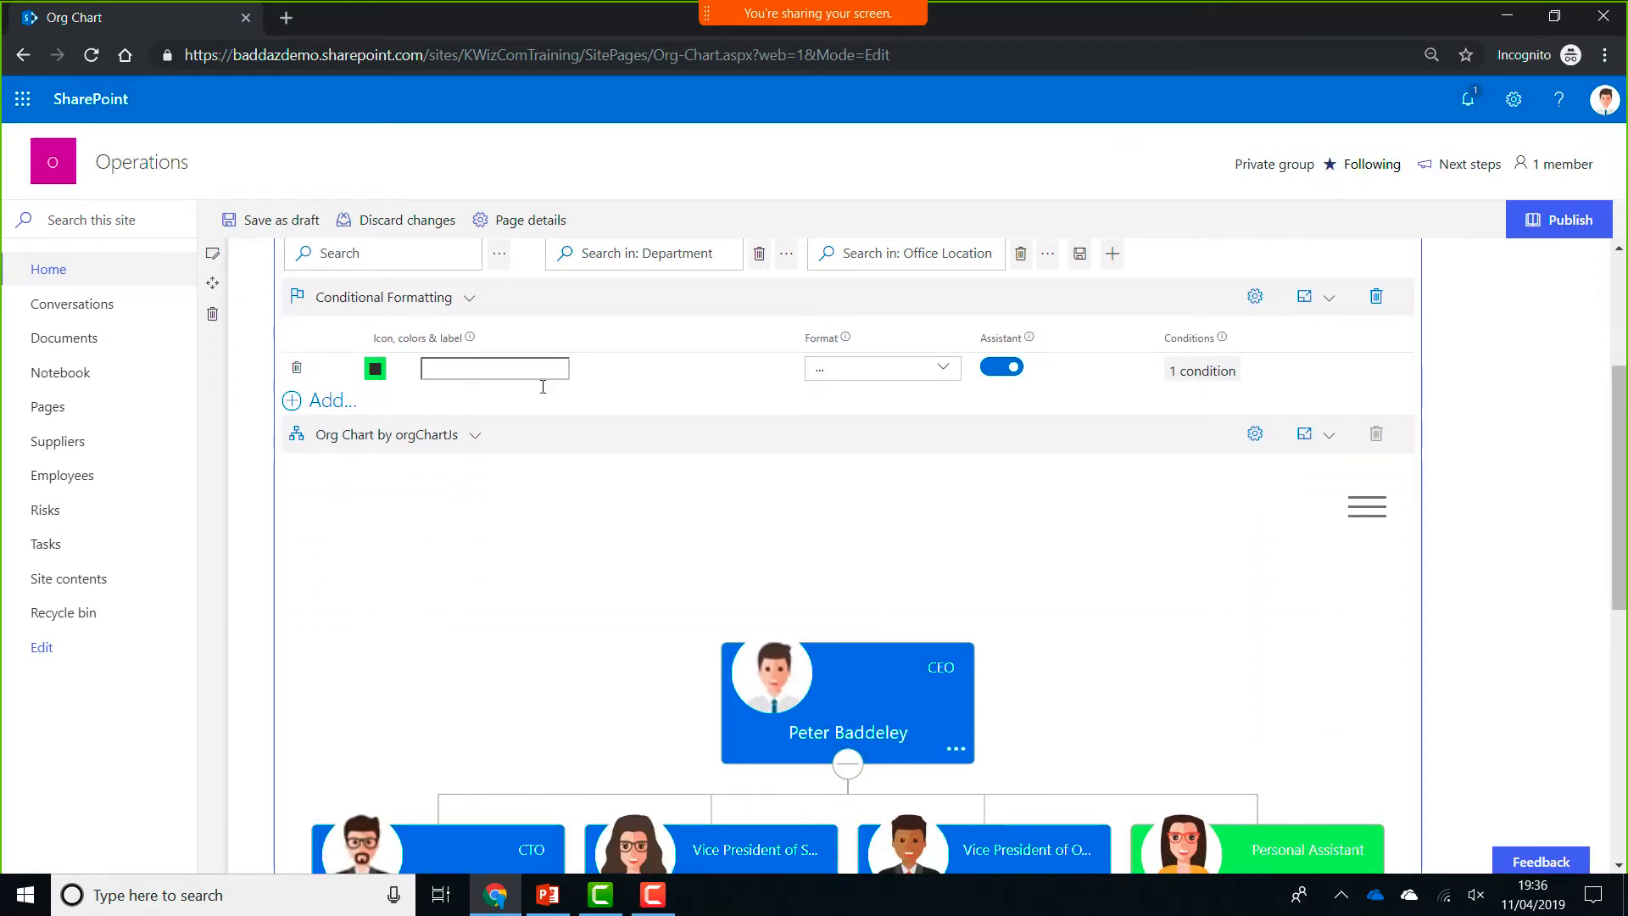
{"action": "left_click", "coordinate": [1205, 373]}
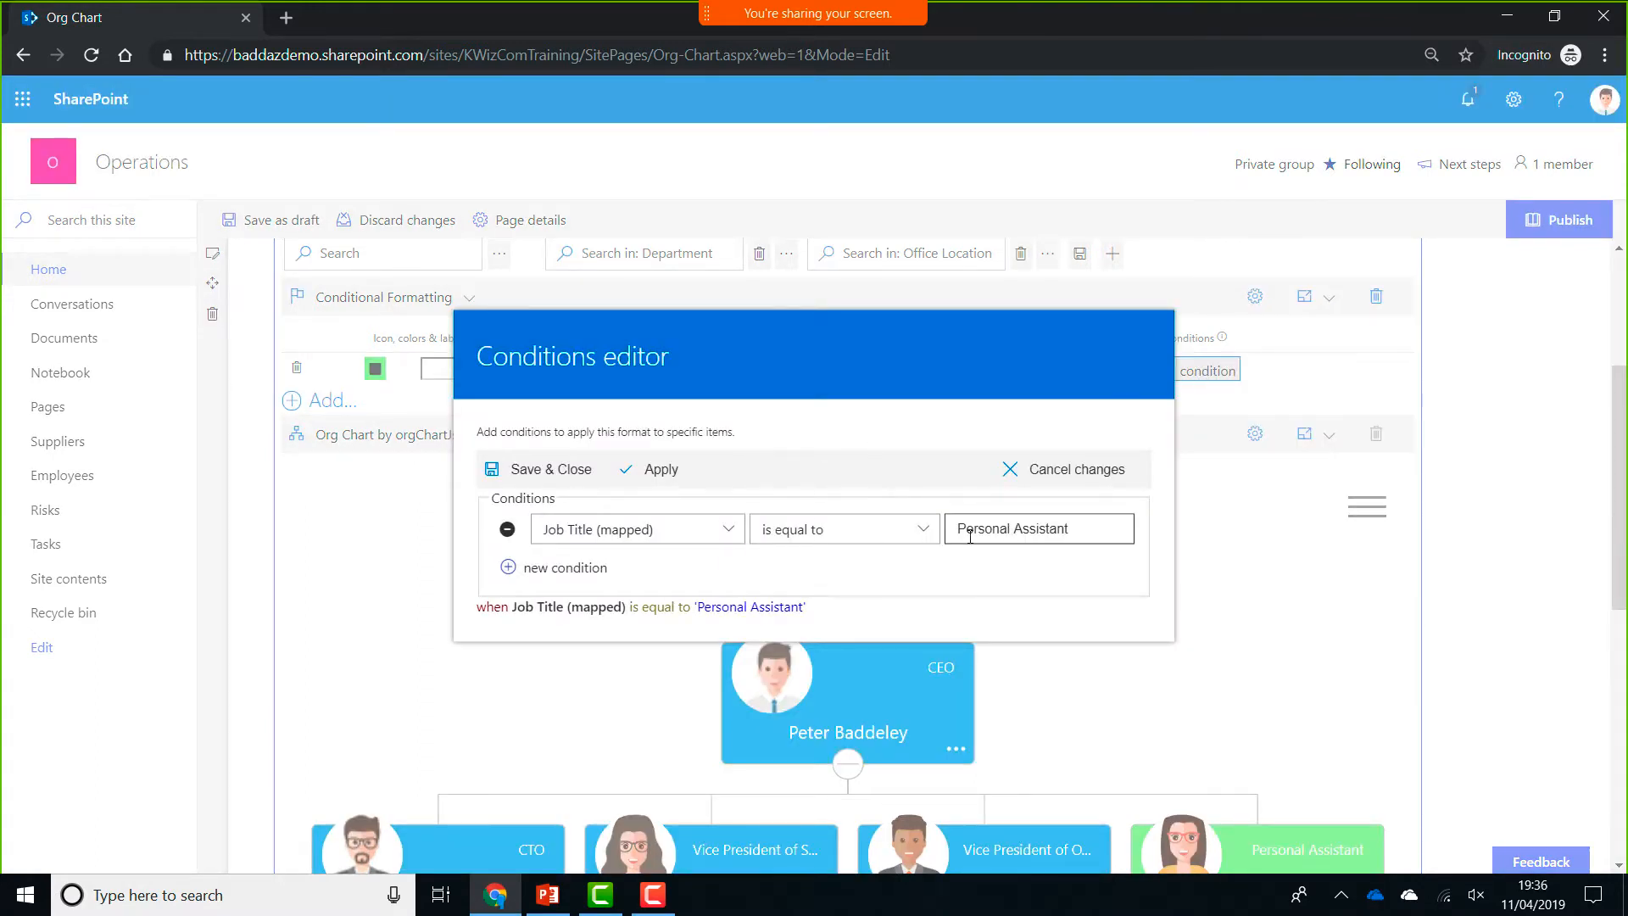
{"action": "left_click", "coordinate": [1051, 475]}
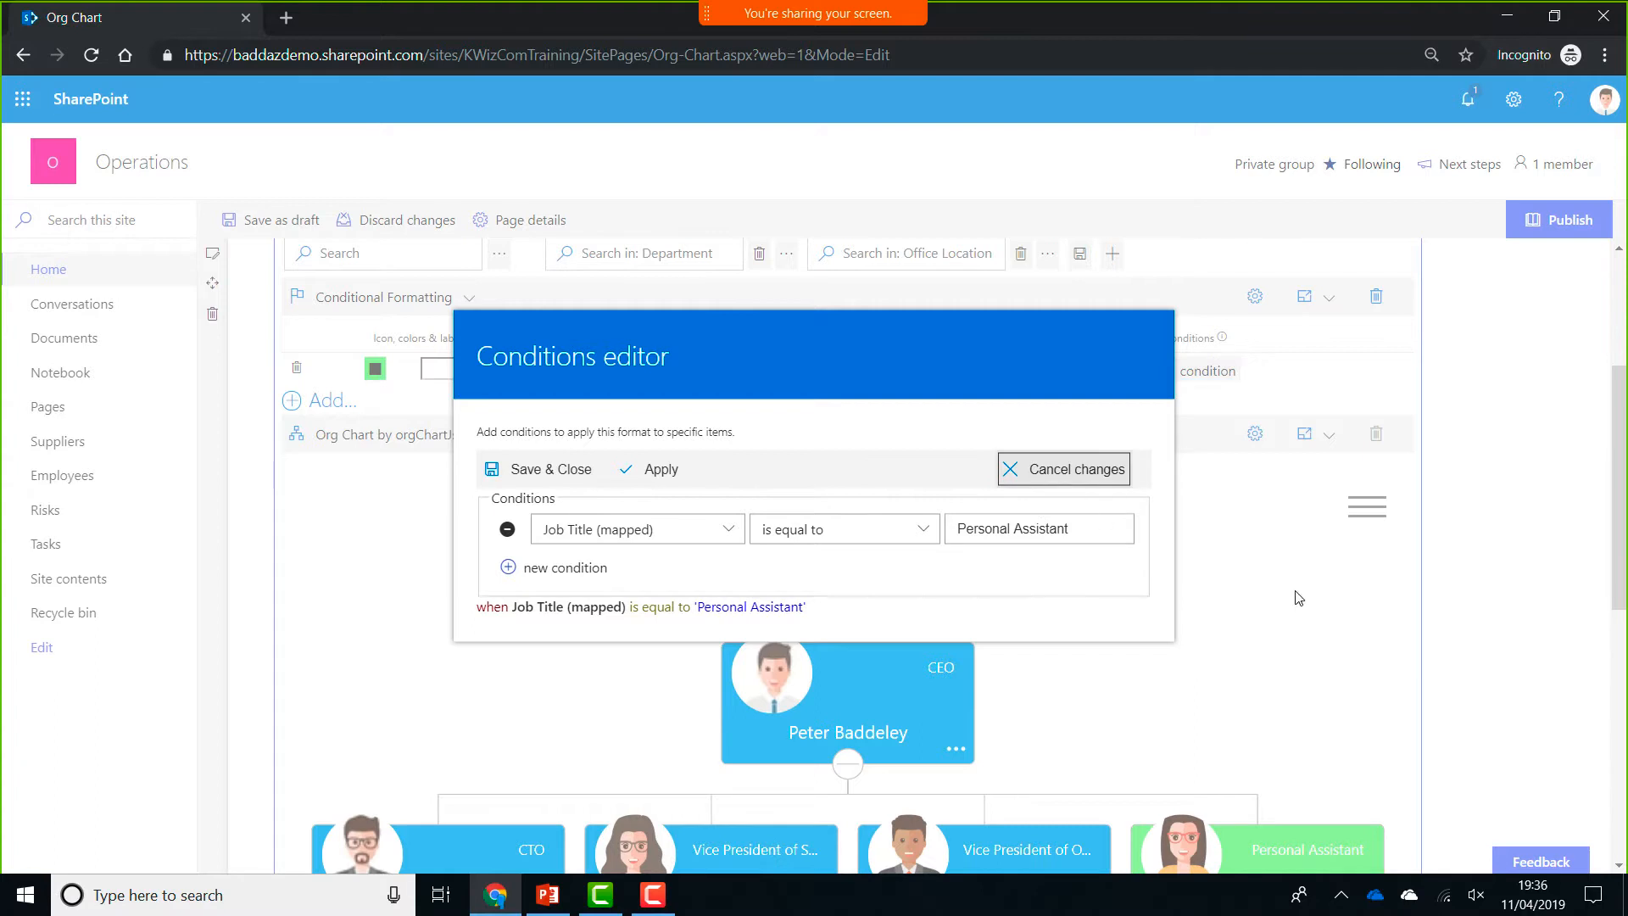
{"action": "left_click", "coordinate": [539, 469]}
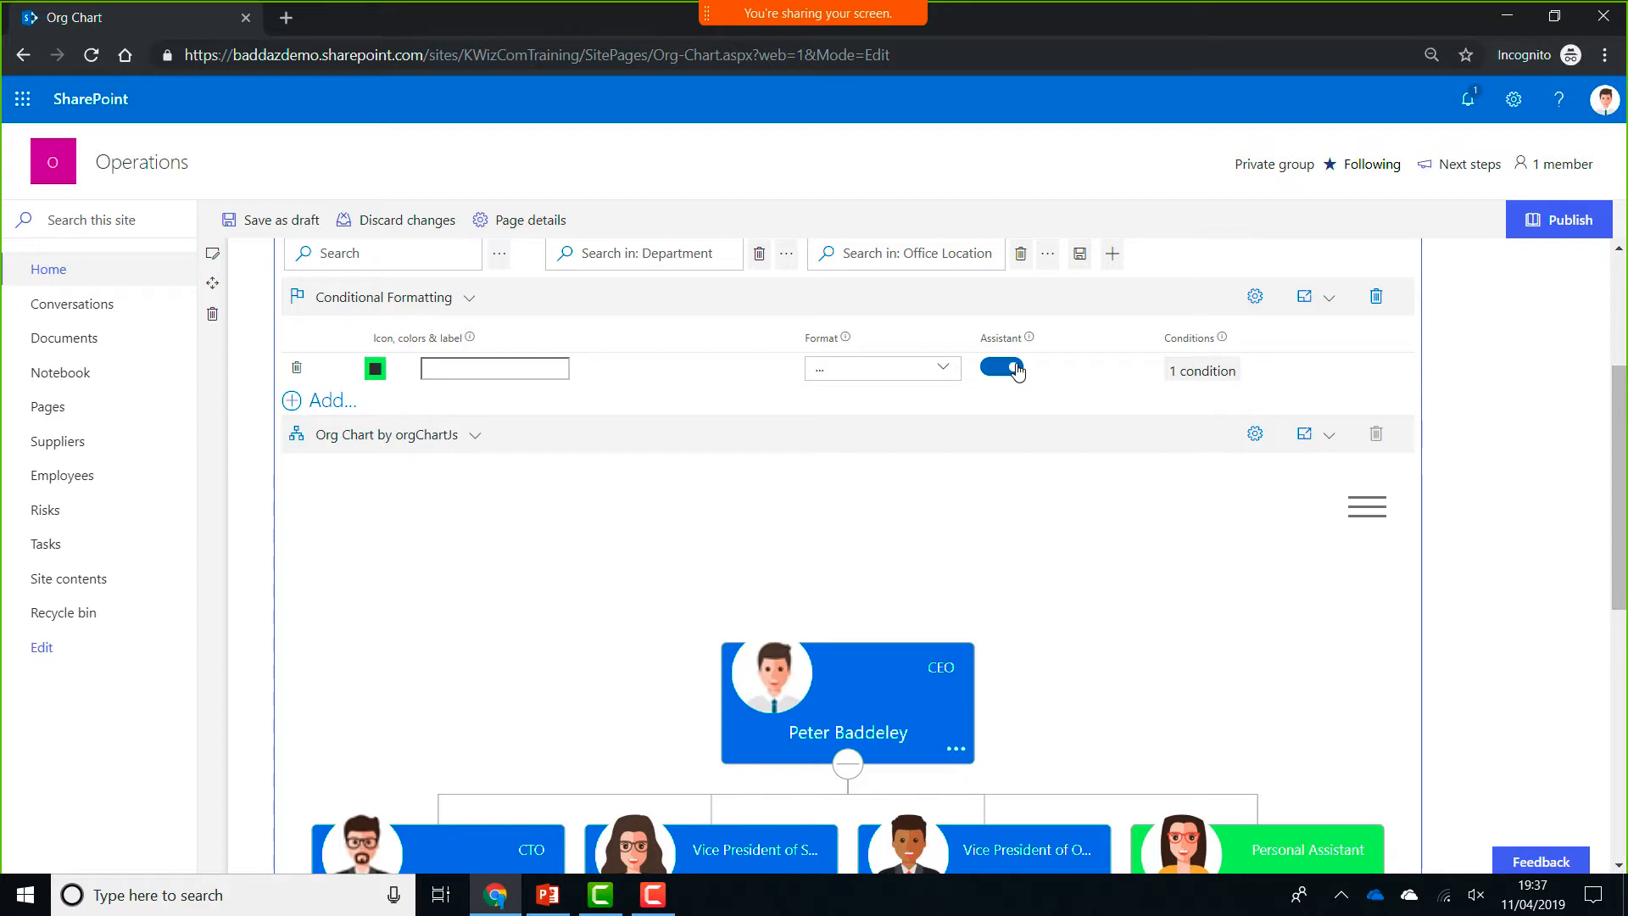
- Preview the chart as Org Chart by dhtmlx and Org Chart by getOrgChart, and switch back to Org Chart by orgChartJs
{"action": "left_click_drag", "start_coordinate": [1625, 522], "coordinate": [1625, 570]}
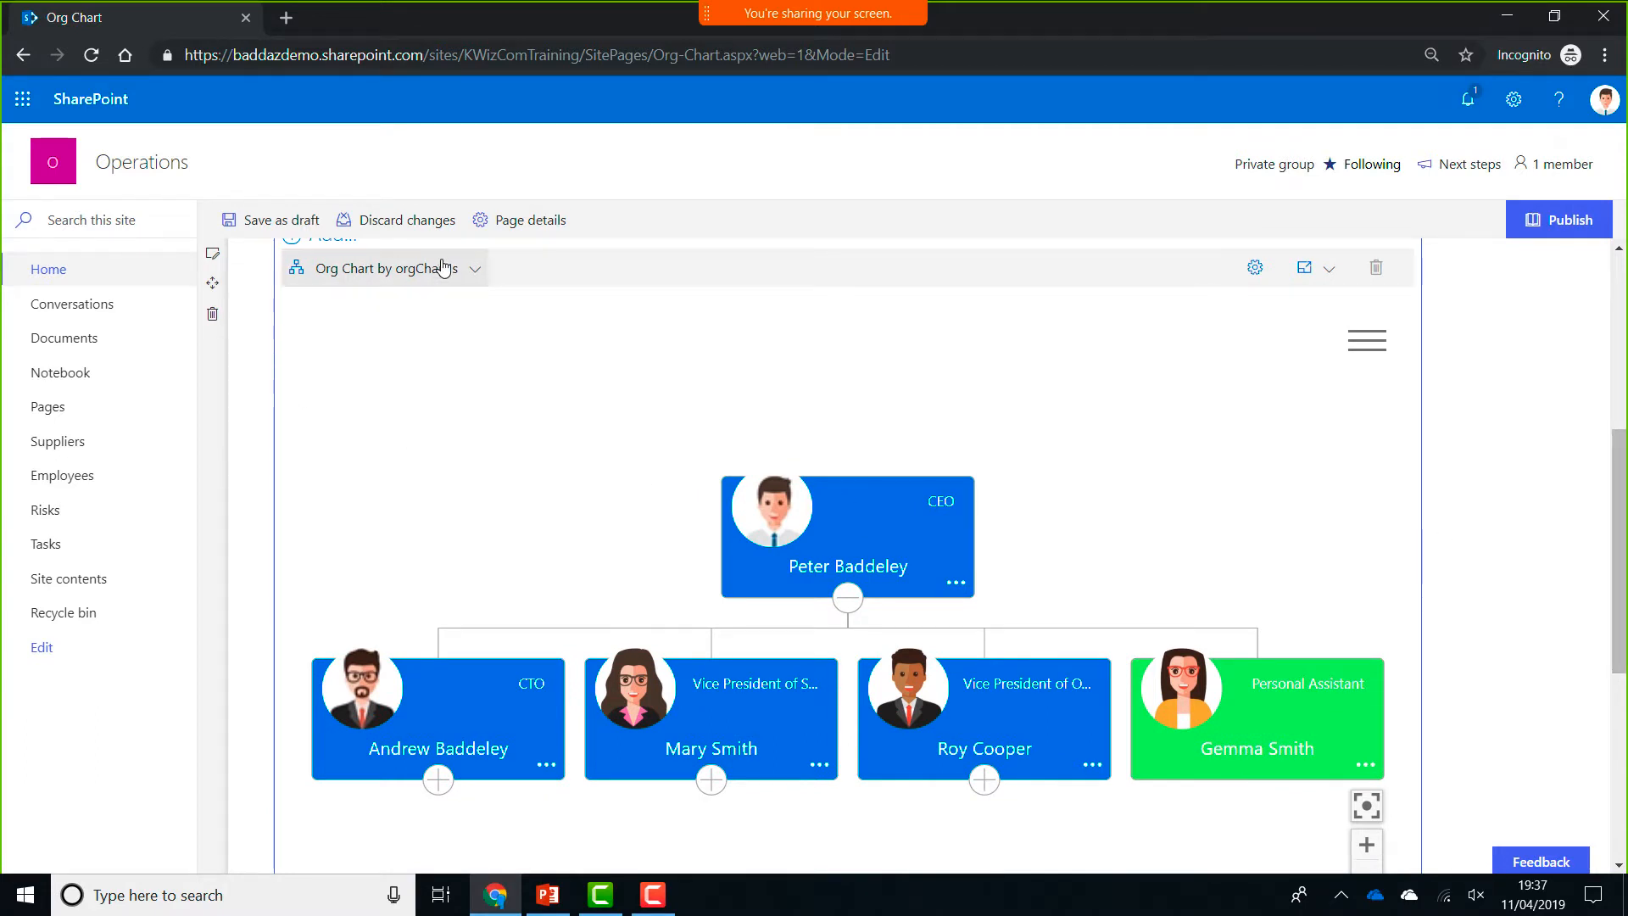
{"action": "left_click", "coordinate": [444, 268]}
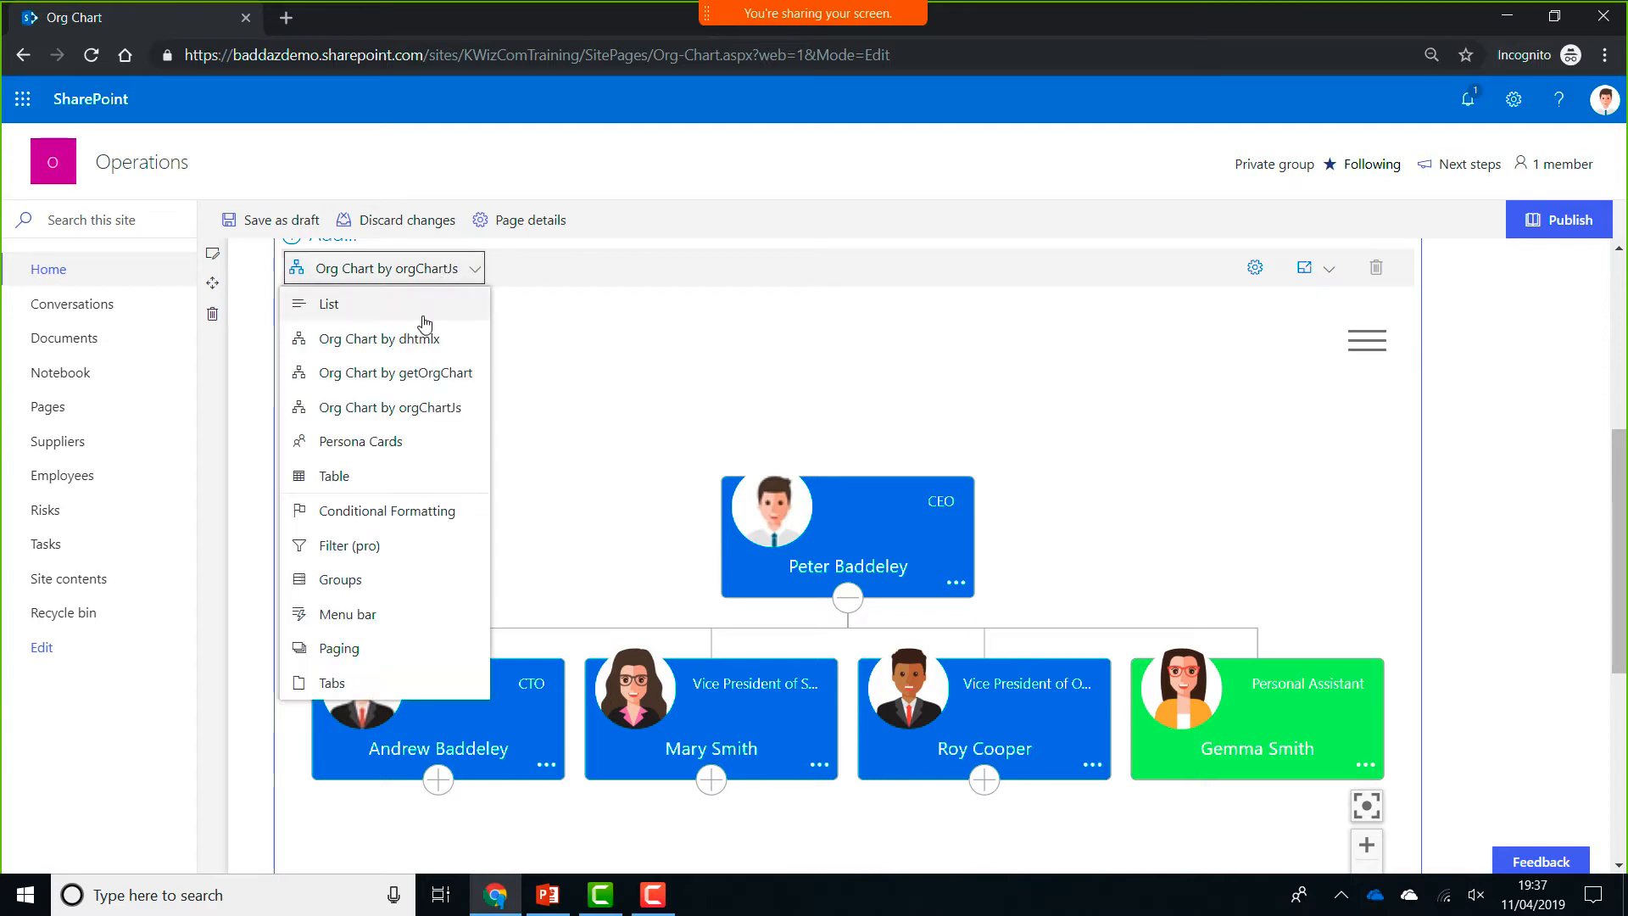
{"action": "left_click", "coordinate": [421, 339]}
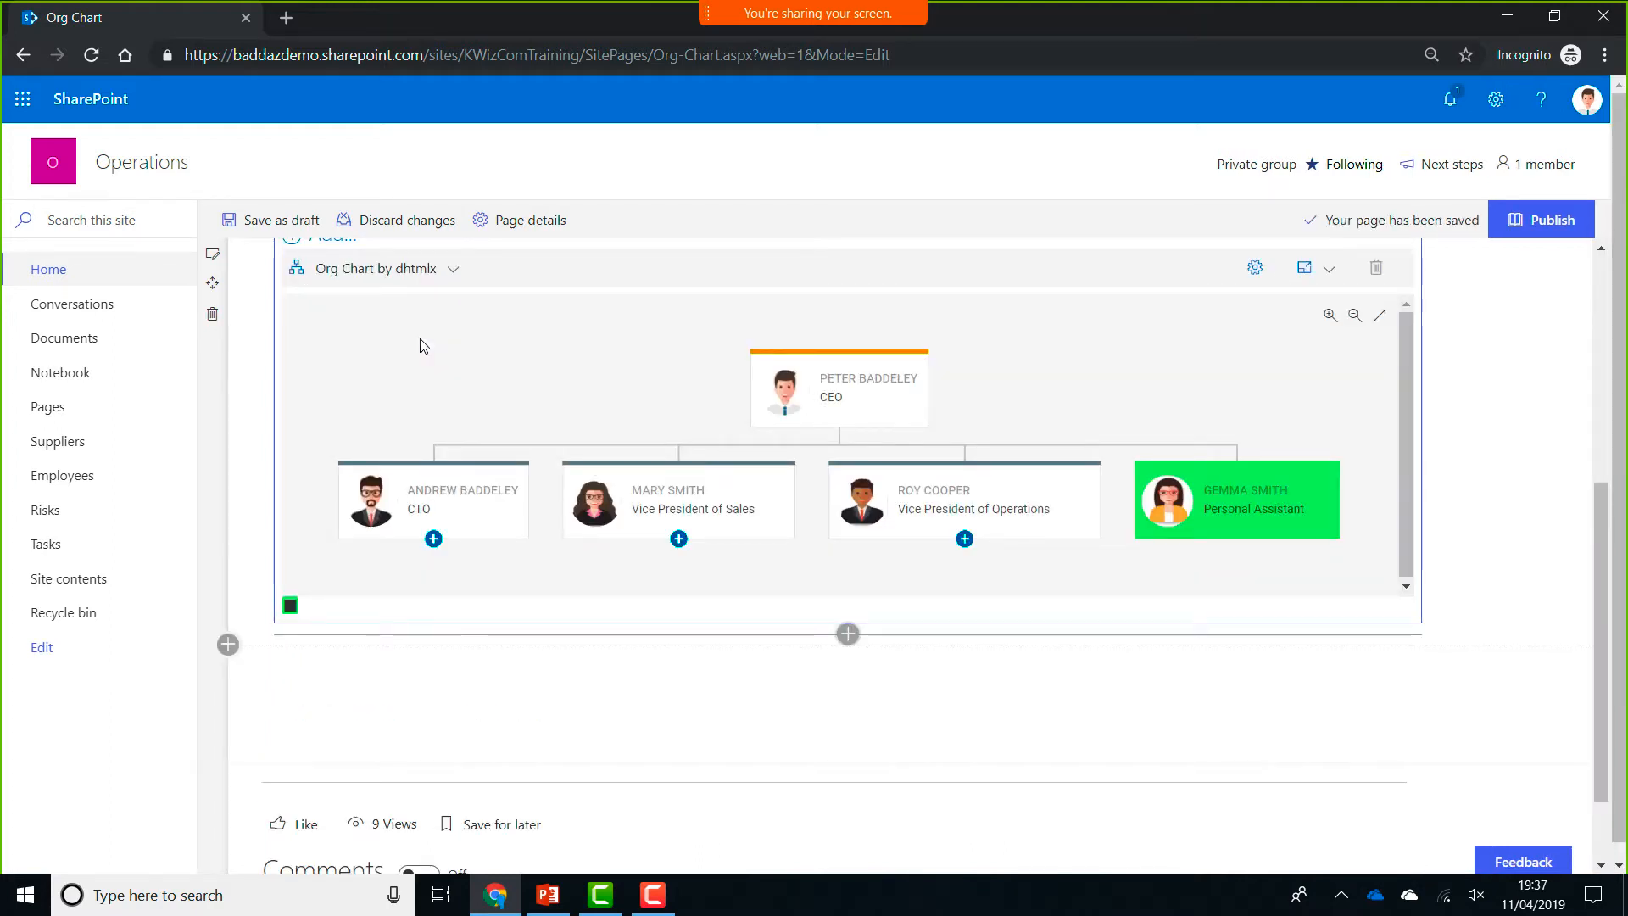
{"action": "left_click", "coordinate": [434, 269]}
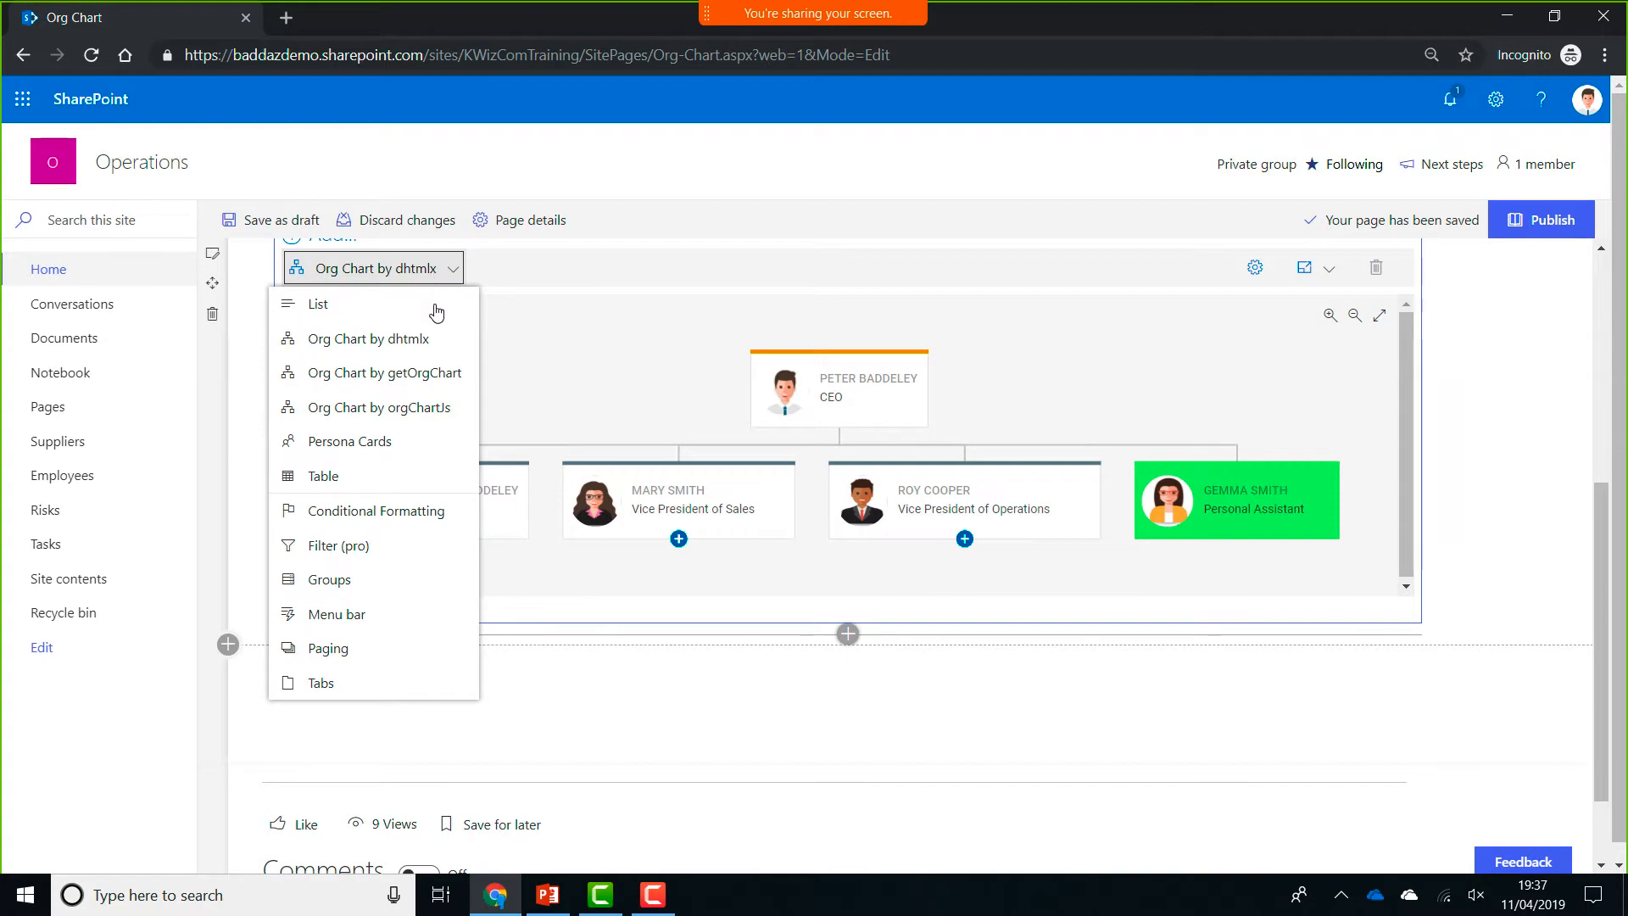
{"action": "left_click", "coordinate": [430, 374]}
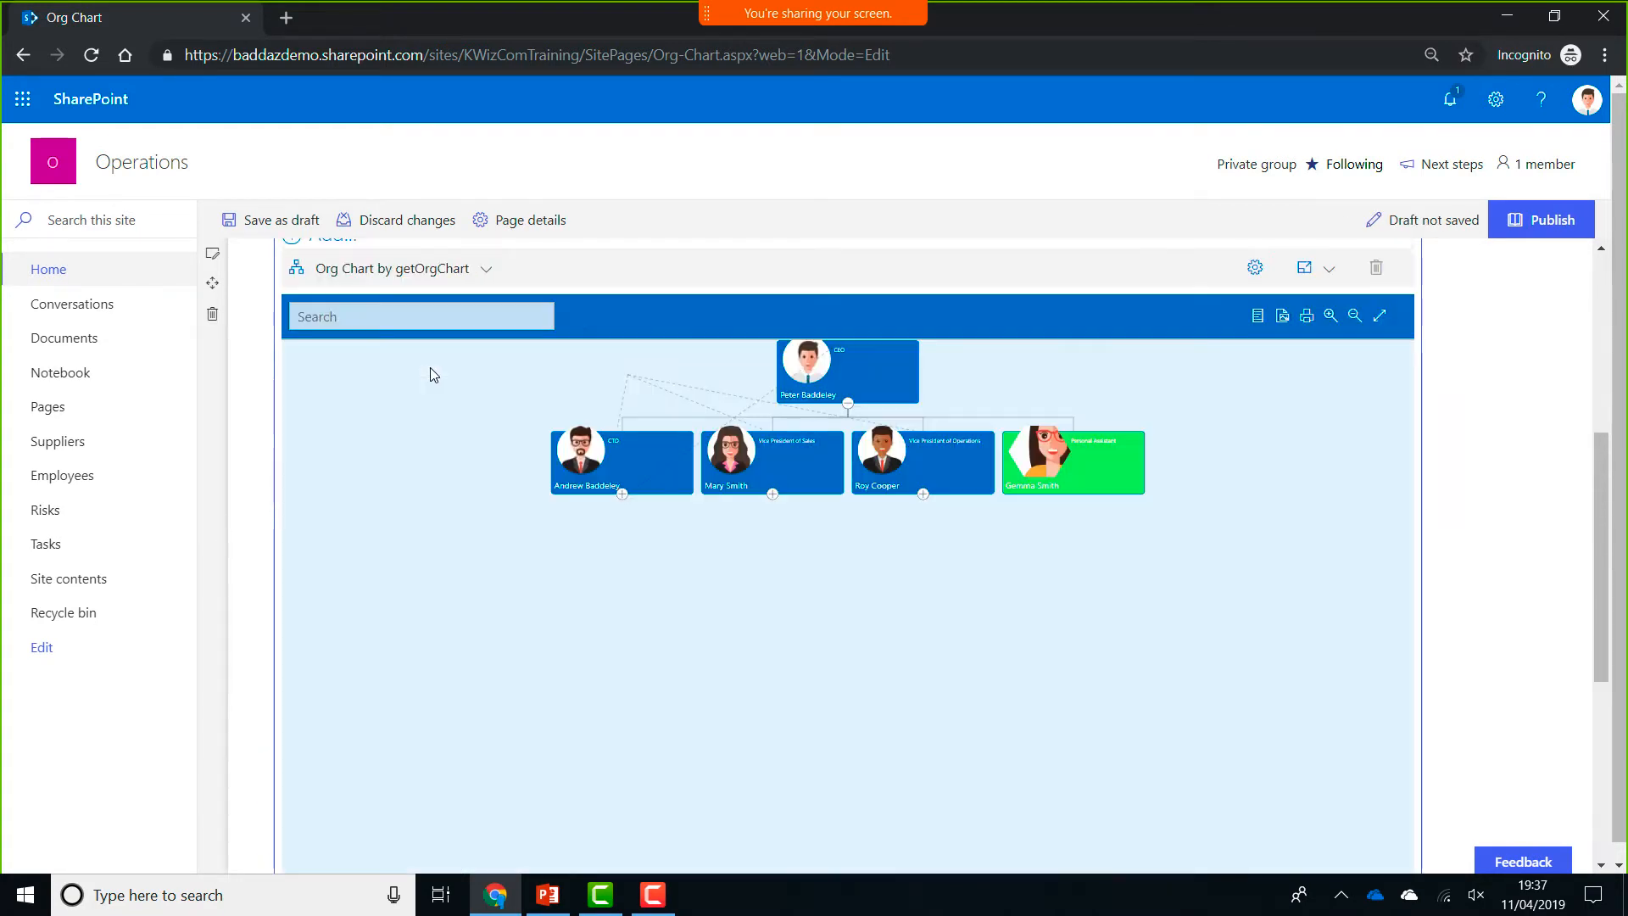
{"action": "left_click", "coordinate": [484, 269]}
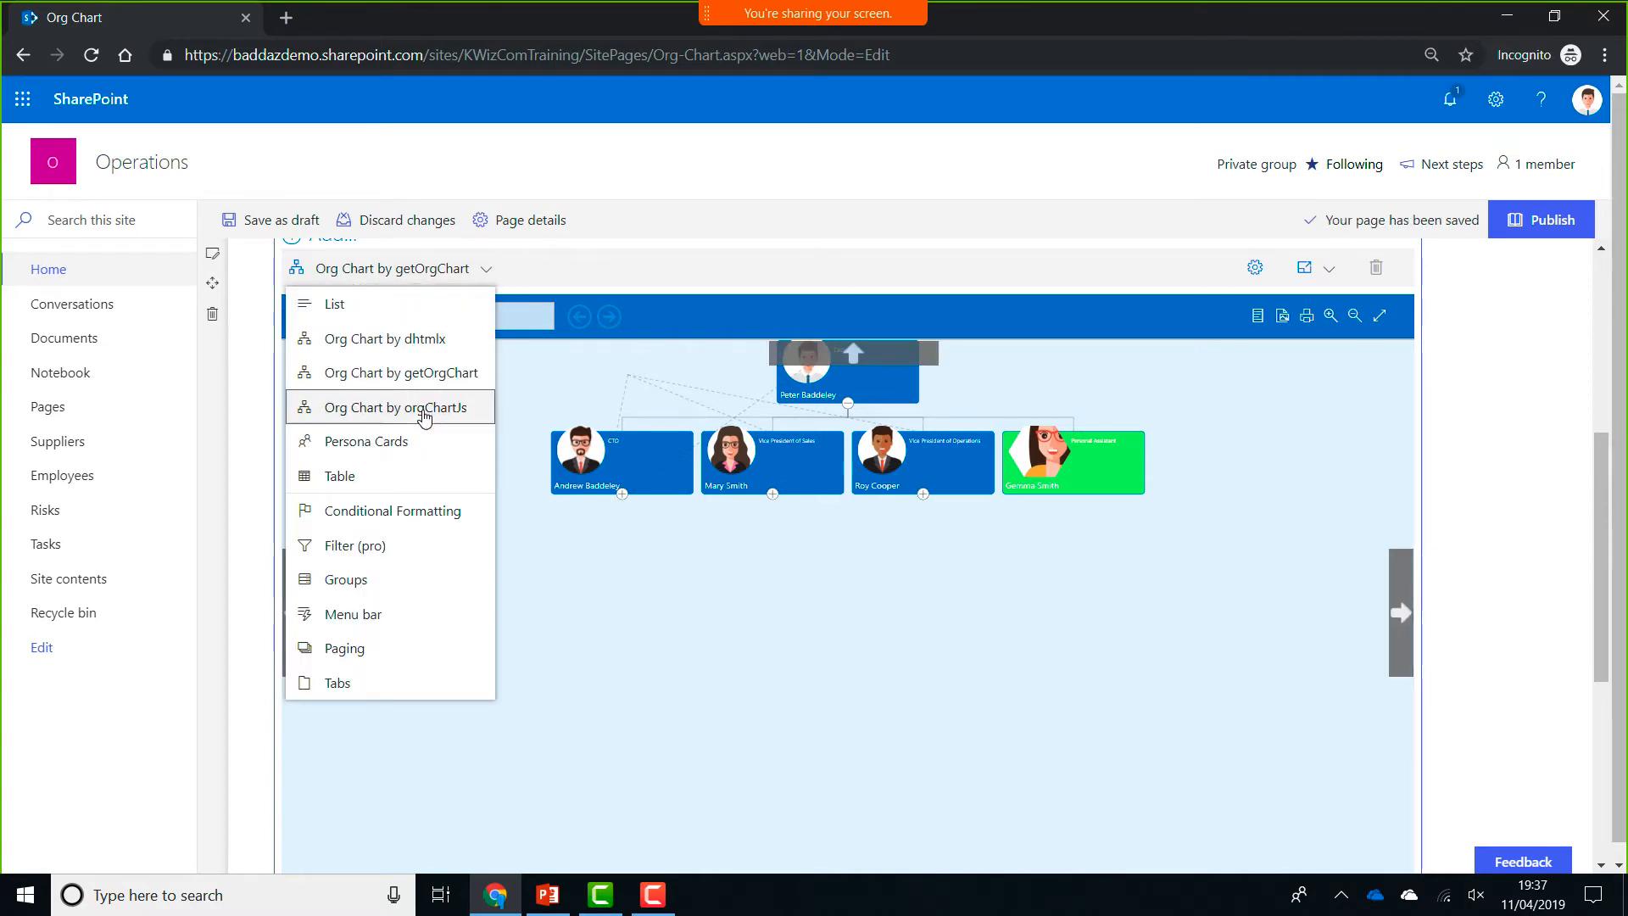
{"action": "left_click", "coordinate": [426, 409]}
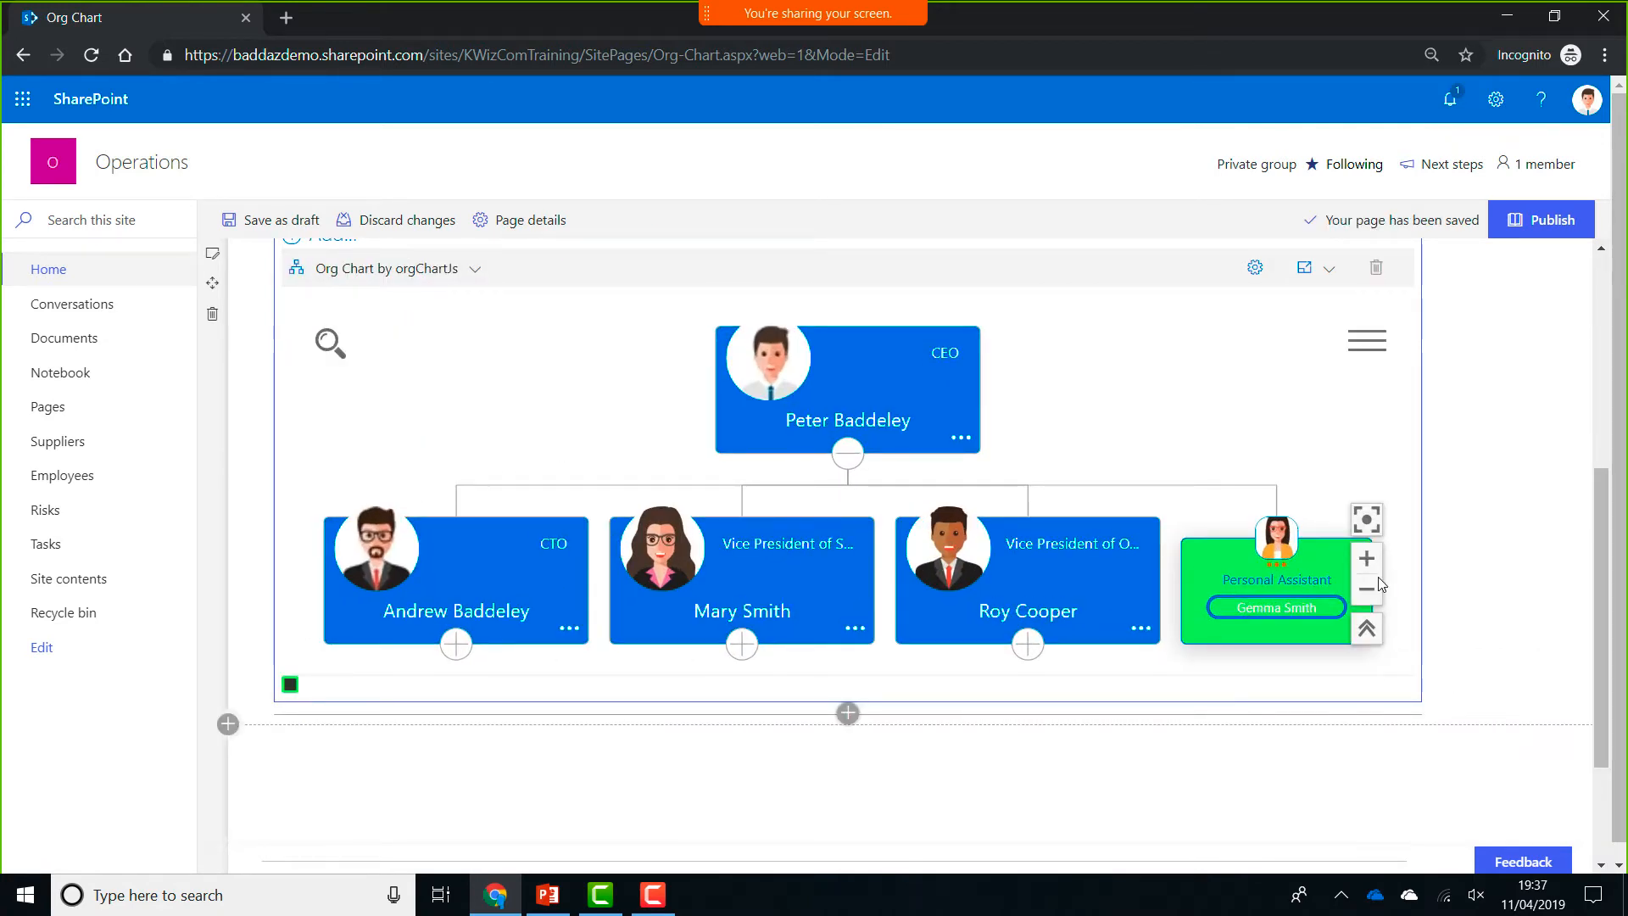
- Configure Org Chart by orgChartJs to open 3 levels by default with a maximum content height of 800
{"action": "left_click", "coordinate": [1262, 273]}
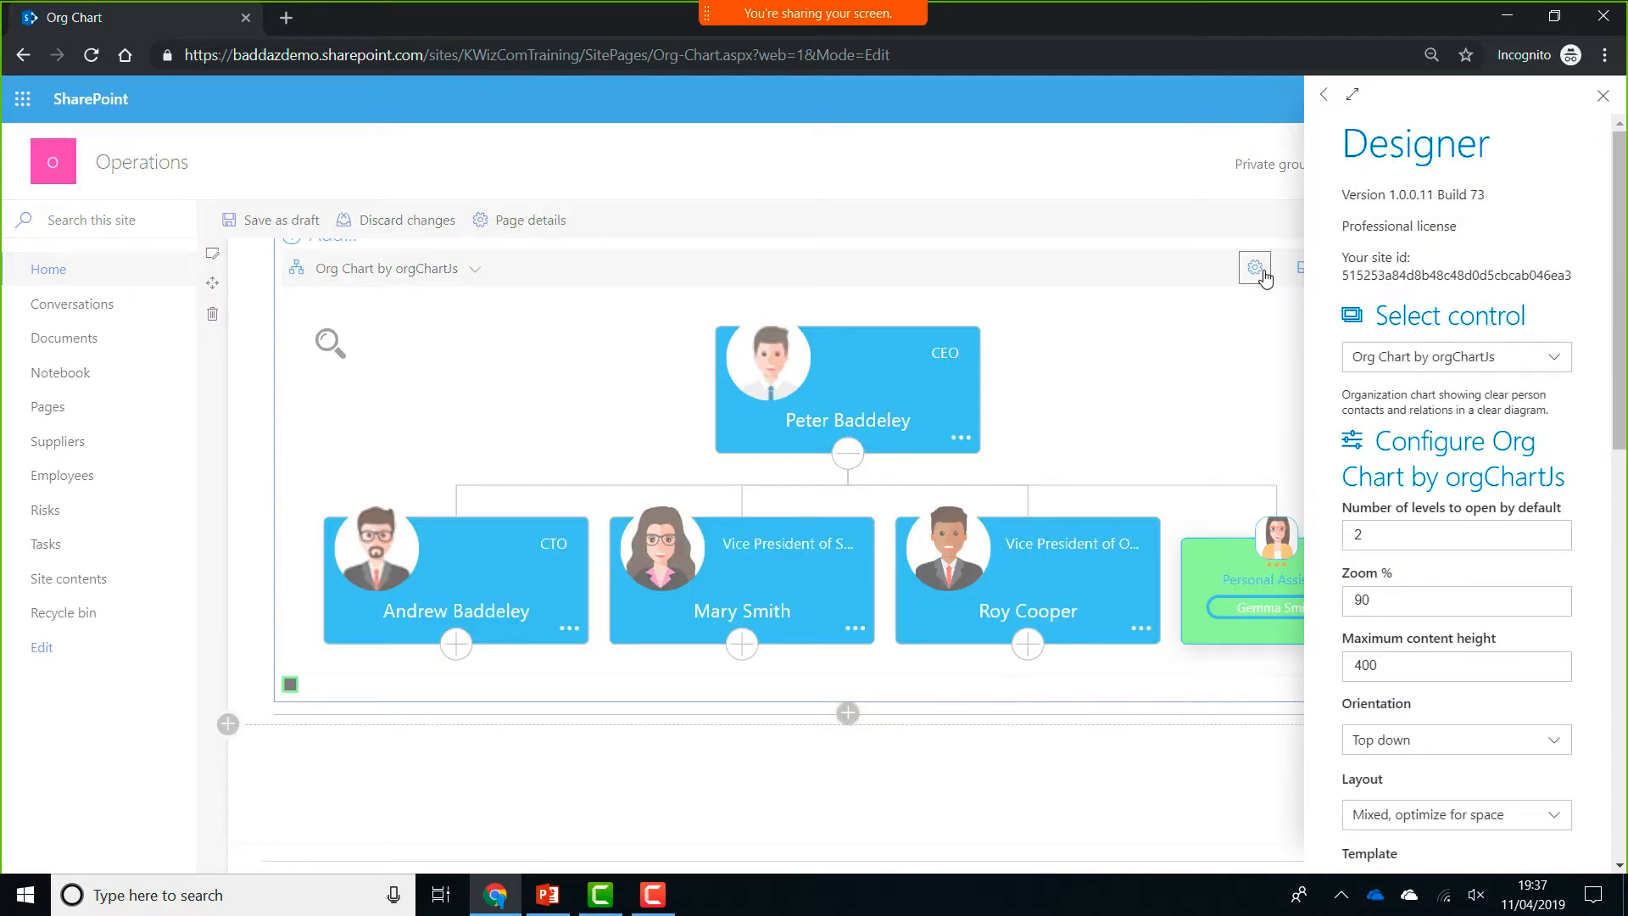
{"action": "scroll", "coordinate": [1552, 398], "scroll_direction": "down", "scroll_amount": 2}
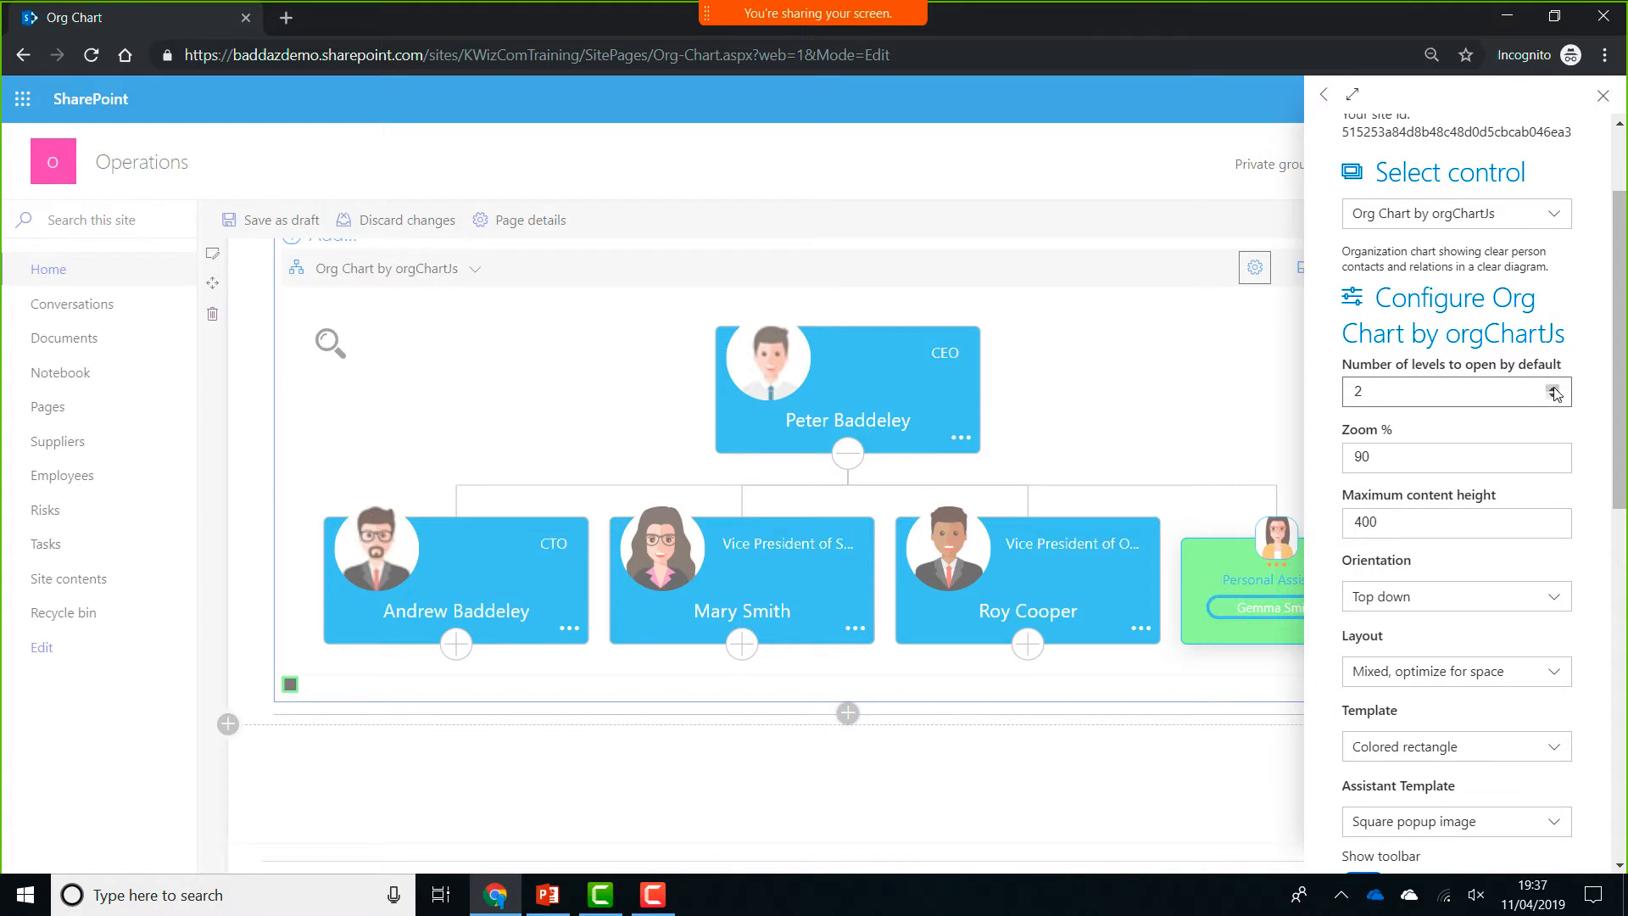
{"action": "left_click", "coordinate": [1553, 389]}
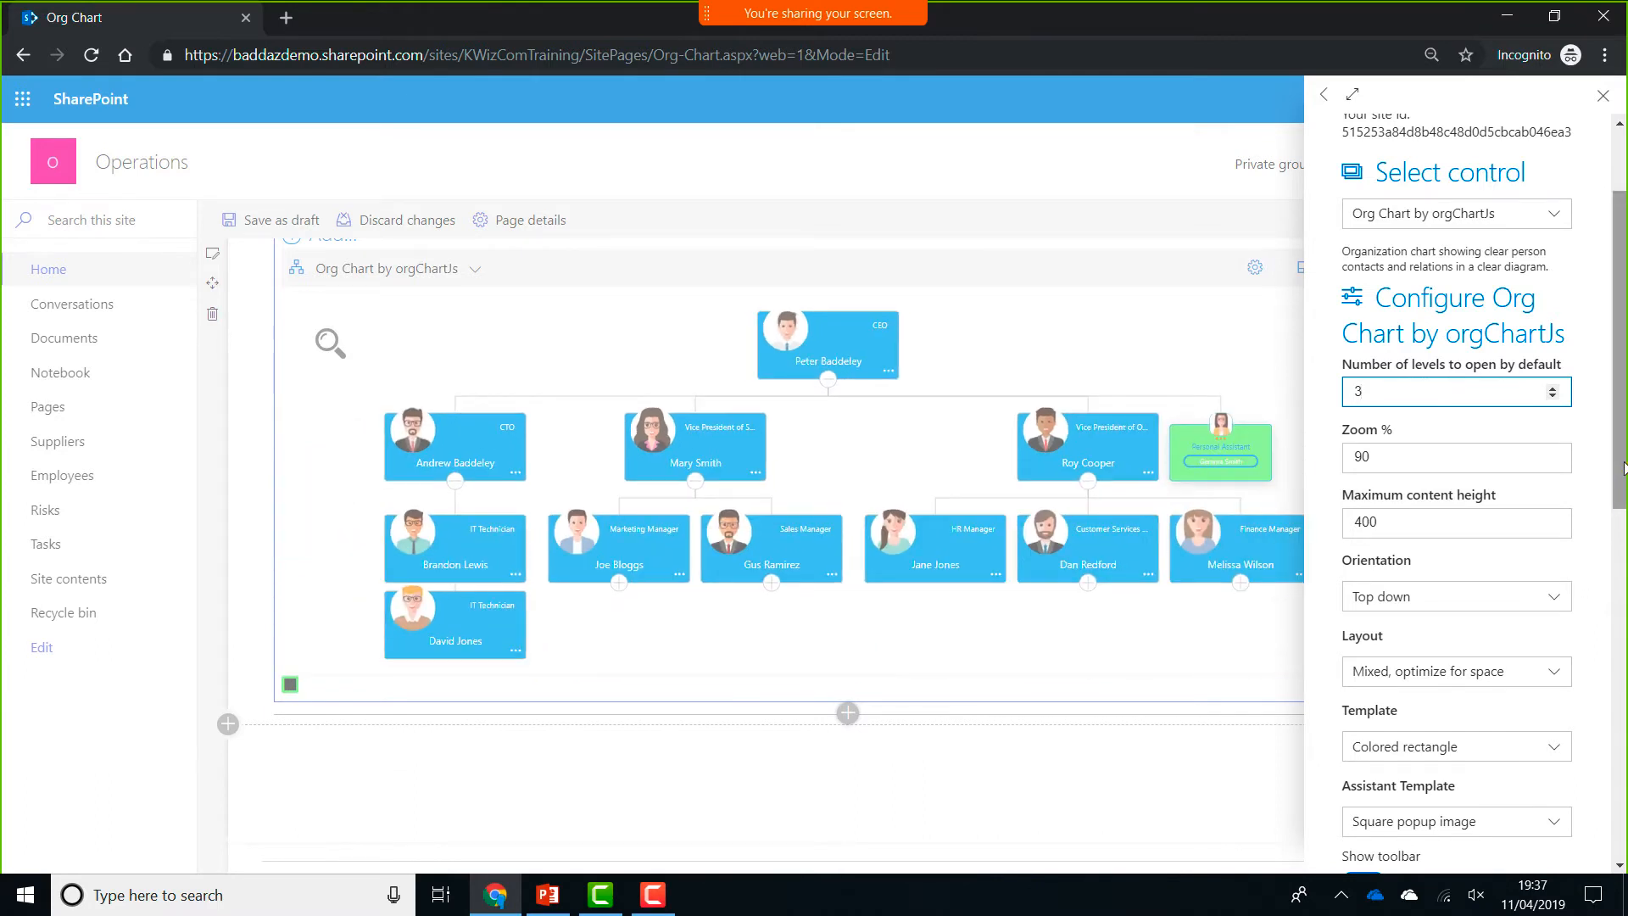
{"action": "left_click_drag", "start_coordinate": [1616, 481], "coordinate": [1616, 511]}
{"action": "left_click_drag", "start_coordinate": [1481, 465], "coordinate": [1347, 457]}
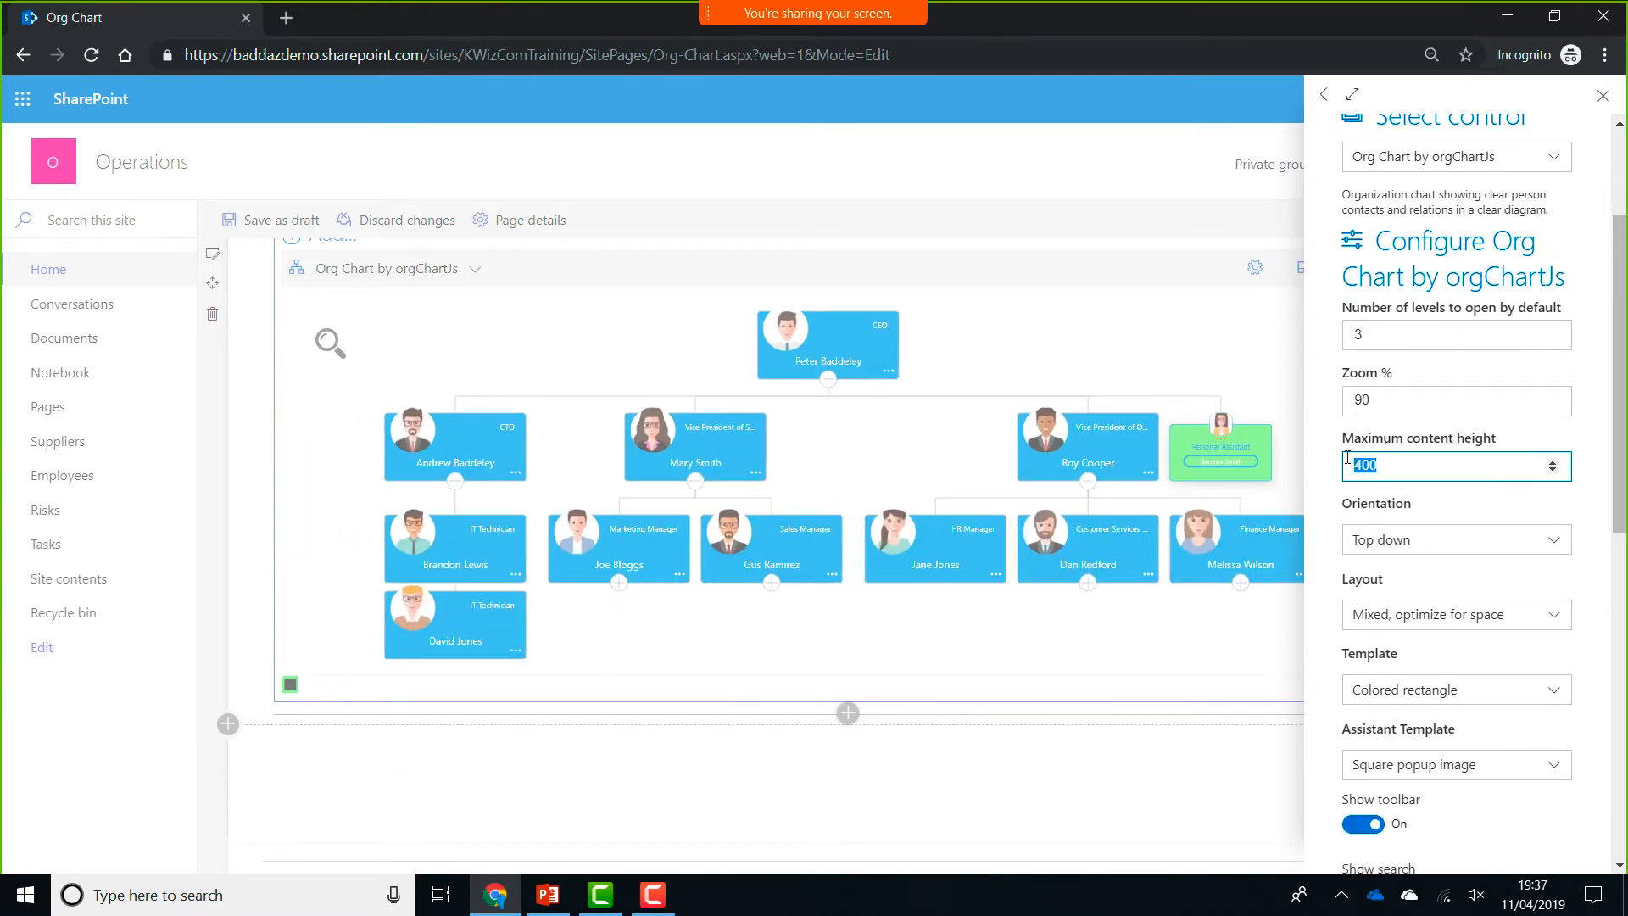
{"action": "type", "text": "80"}
{"action": "key", "text": "Tab"}
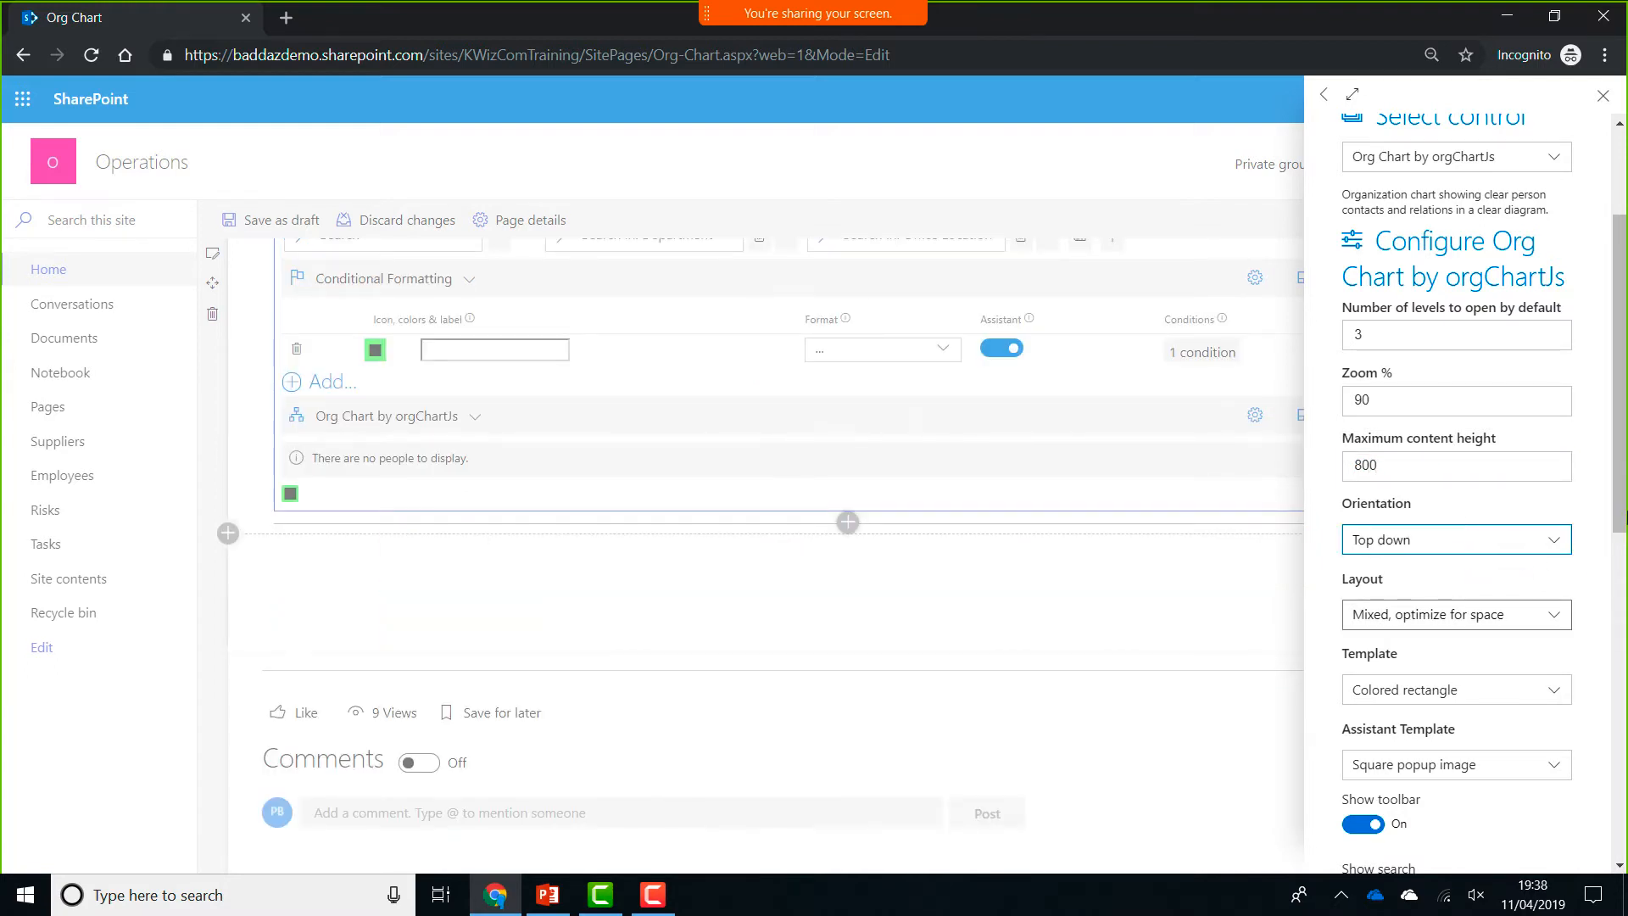
- Set the org chart's template to Gray and its assistant template to Circle, and close the control settings
{"action": "scroll", "coordinate": [1564, 479], "scroll_direction": "down", "scroll_amount": 2}
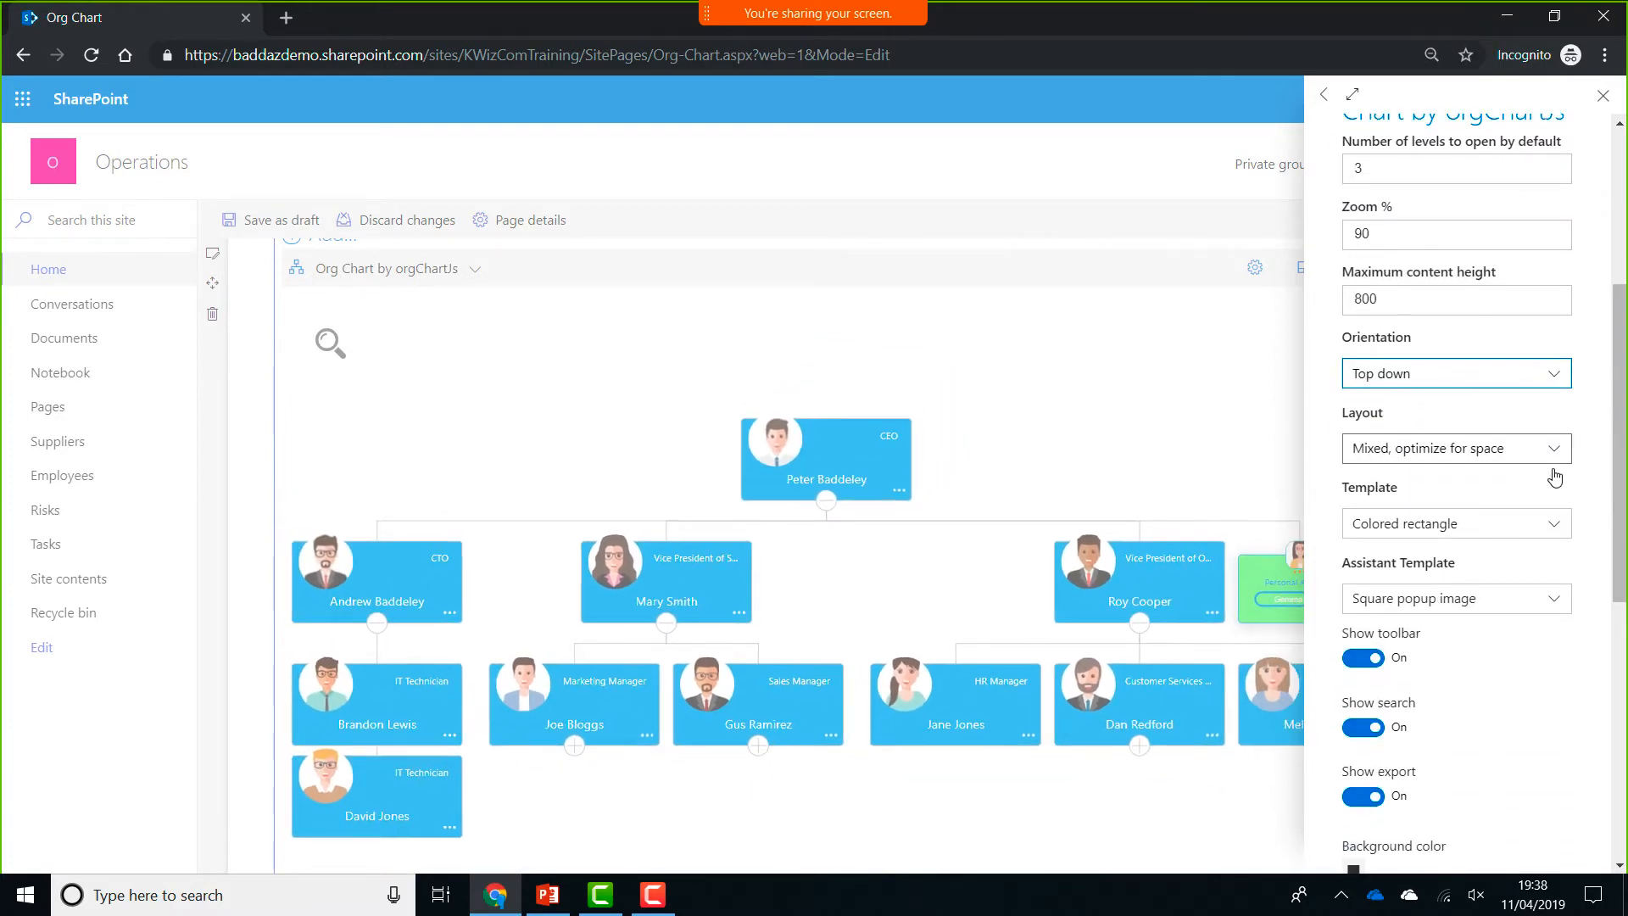
{"action": "left_click", "coordinate": [1553, 531]}
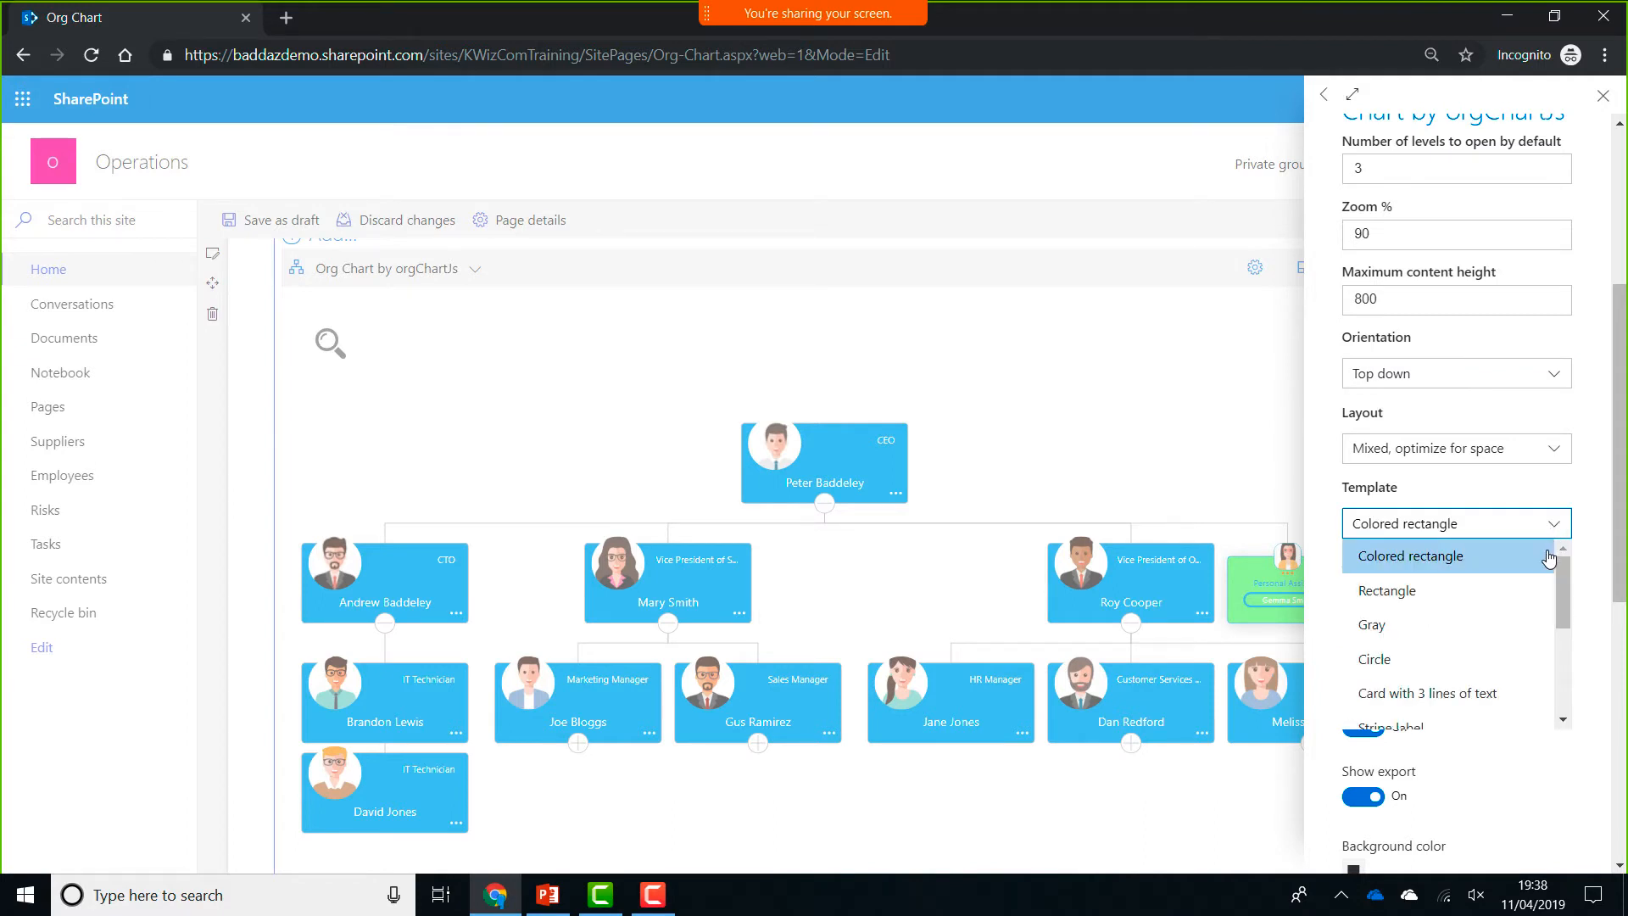
{"action": "left_click", "coordinate": [1432, 627]}
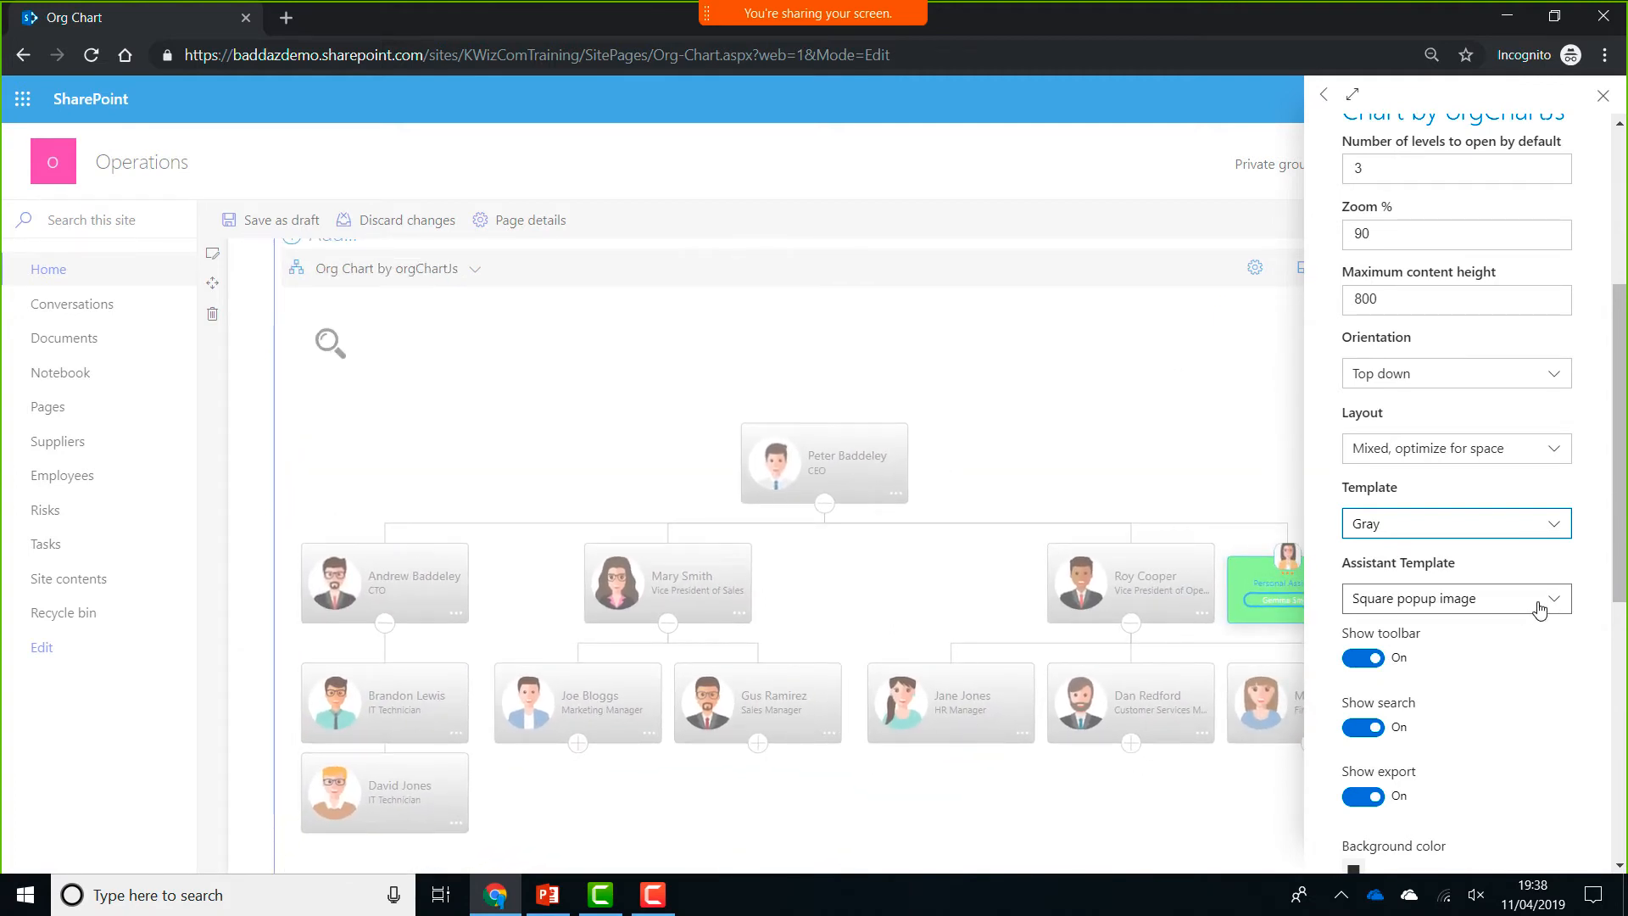
{"action": "left_click", "coordinate": [1538, 609]}
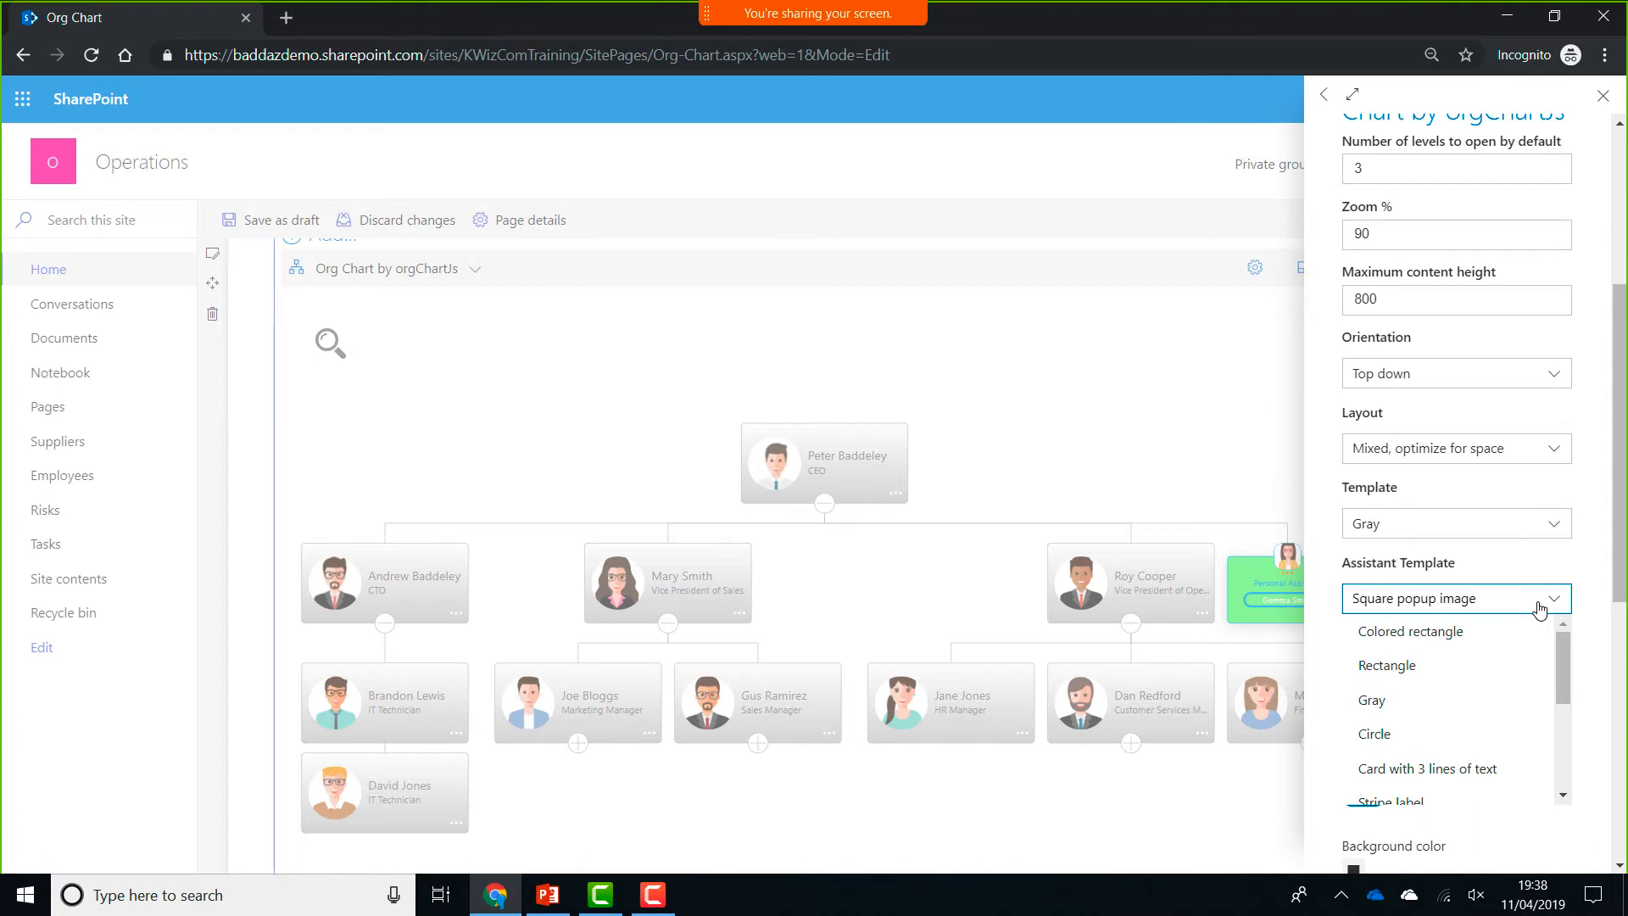
{"action": "left_click", "coordinate": [1423, 733]}
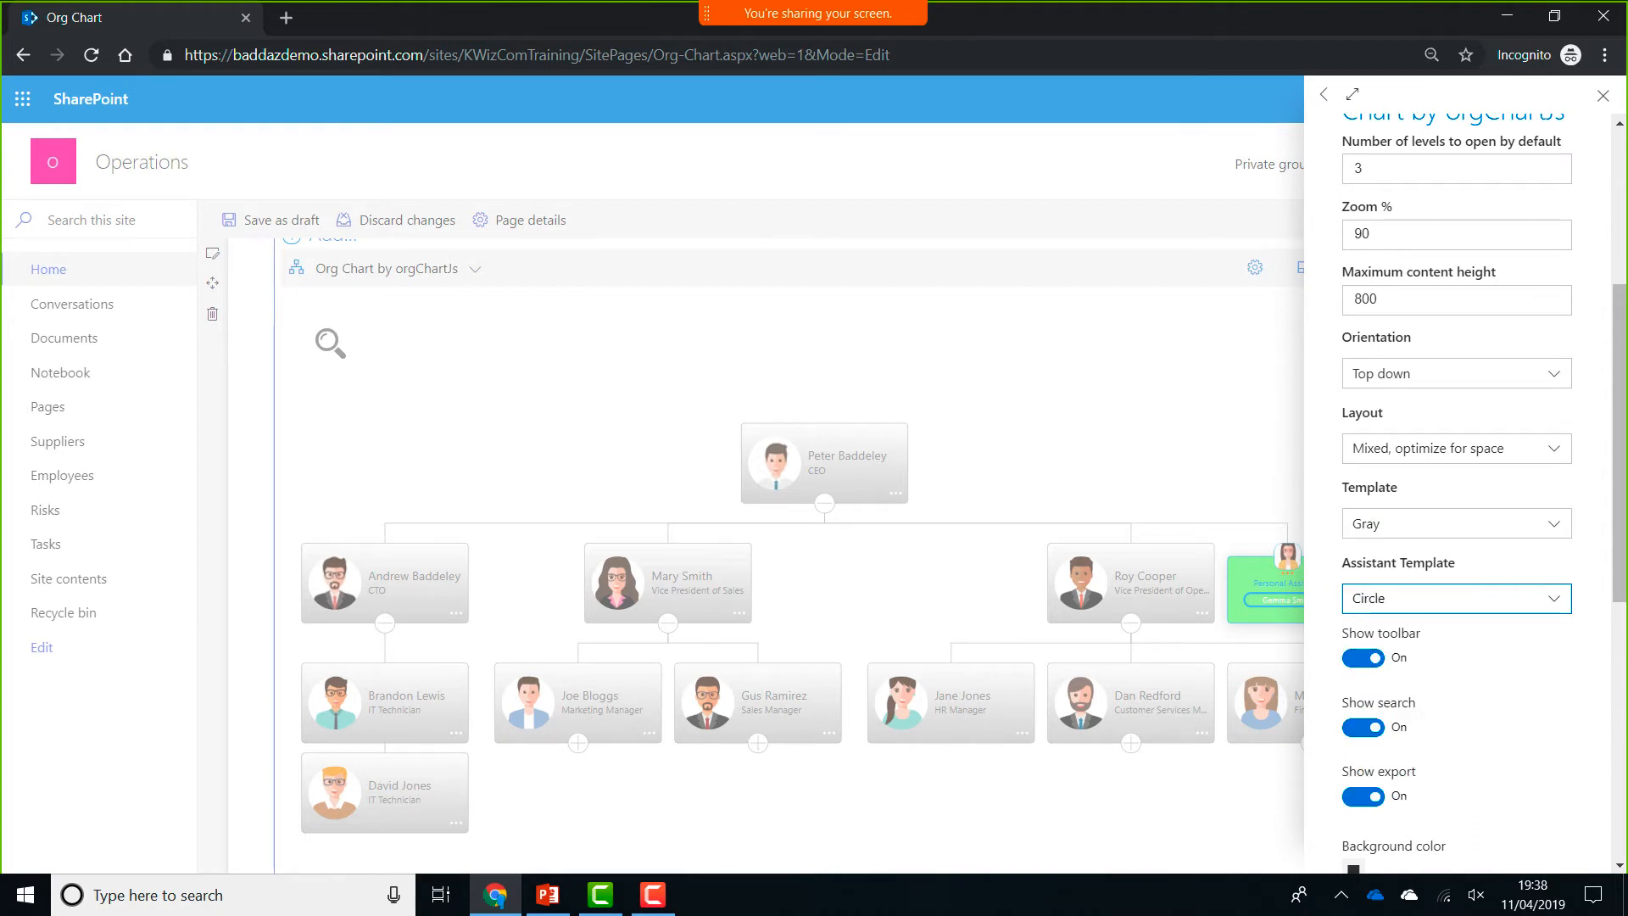
{"action": "left_click", "coordinate": [1603, 98]}
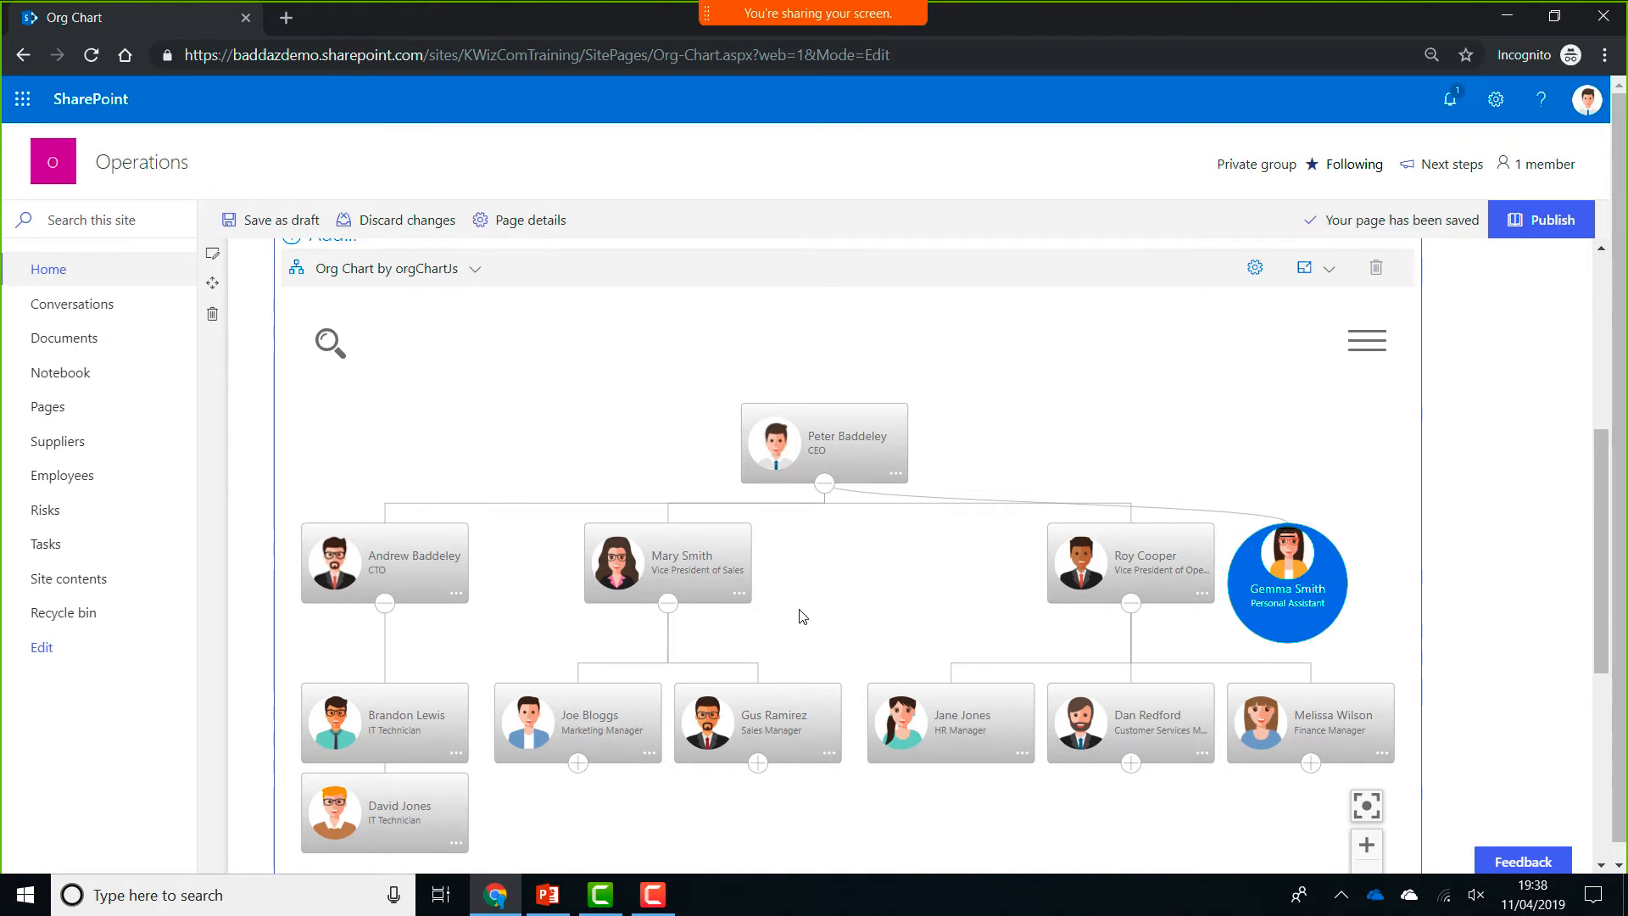
- Set the theme of the Vice President of Sales card to Dark
{"action": "left_click", "coordinate": [738, 596]}
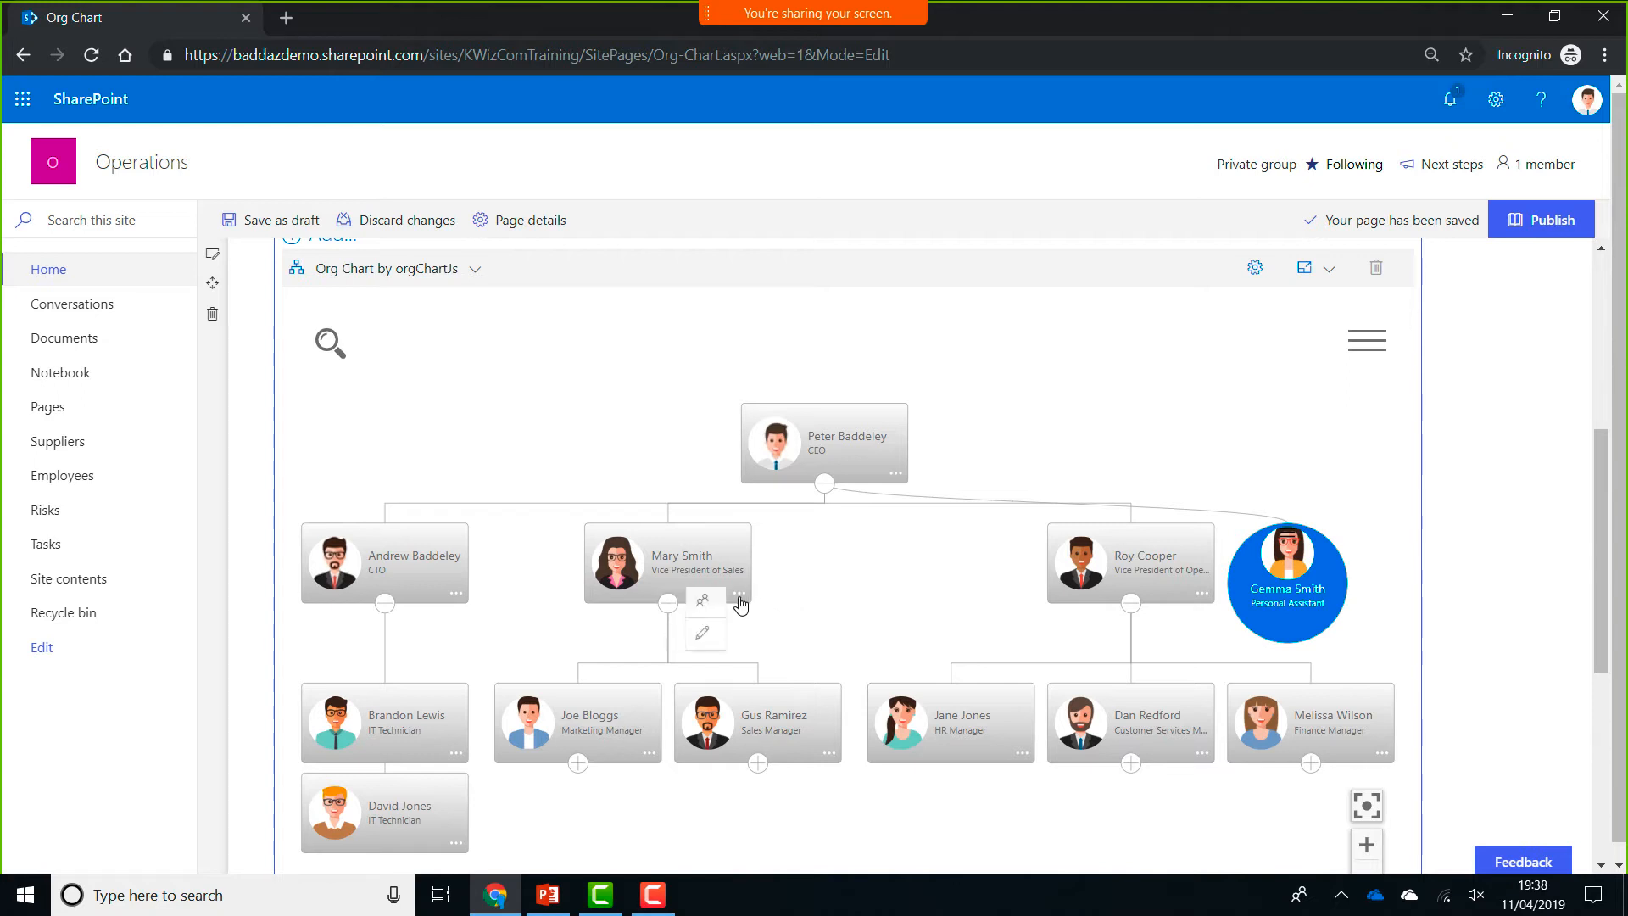
{"action": "left_click", "coordinate": [718, 643]}
{"action": "left_click", "coordinate": [888, 511]}
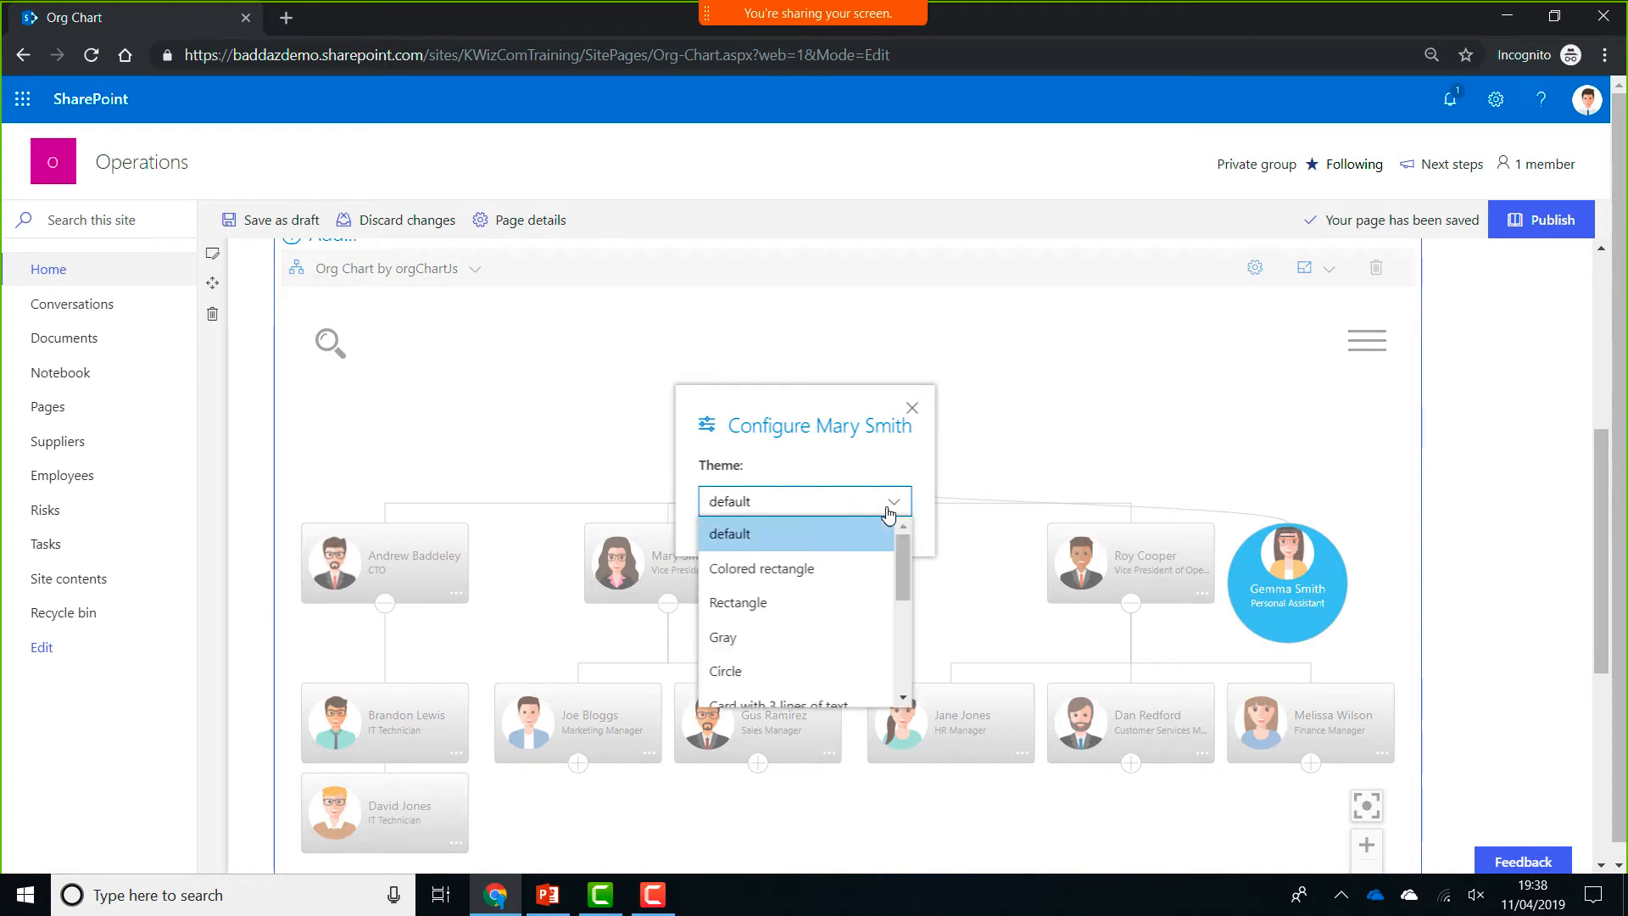
{"action": "scroll", "coordinate": [814, 620], "scroll_direction": "down", "scroll_amount": 3}
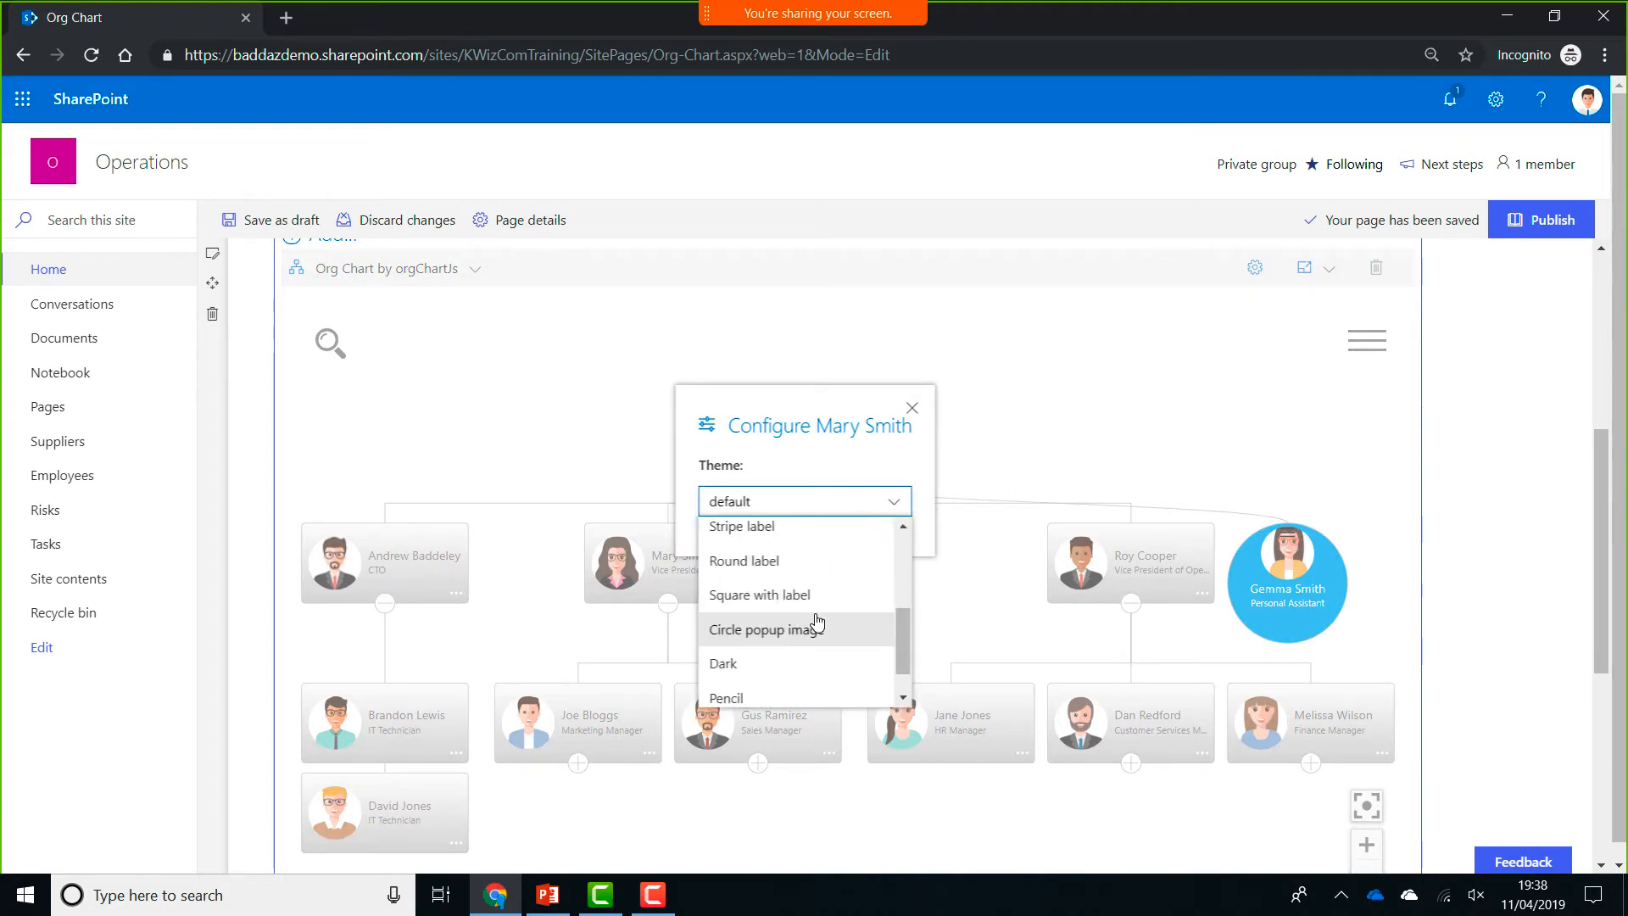
{"action": "scroll", "coordinate": [816, 624], "scroll_direction": "down", "scroll_amount": 1}
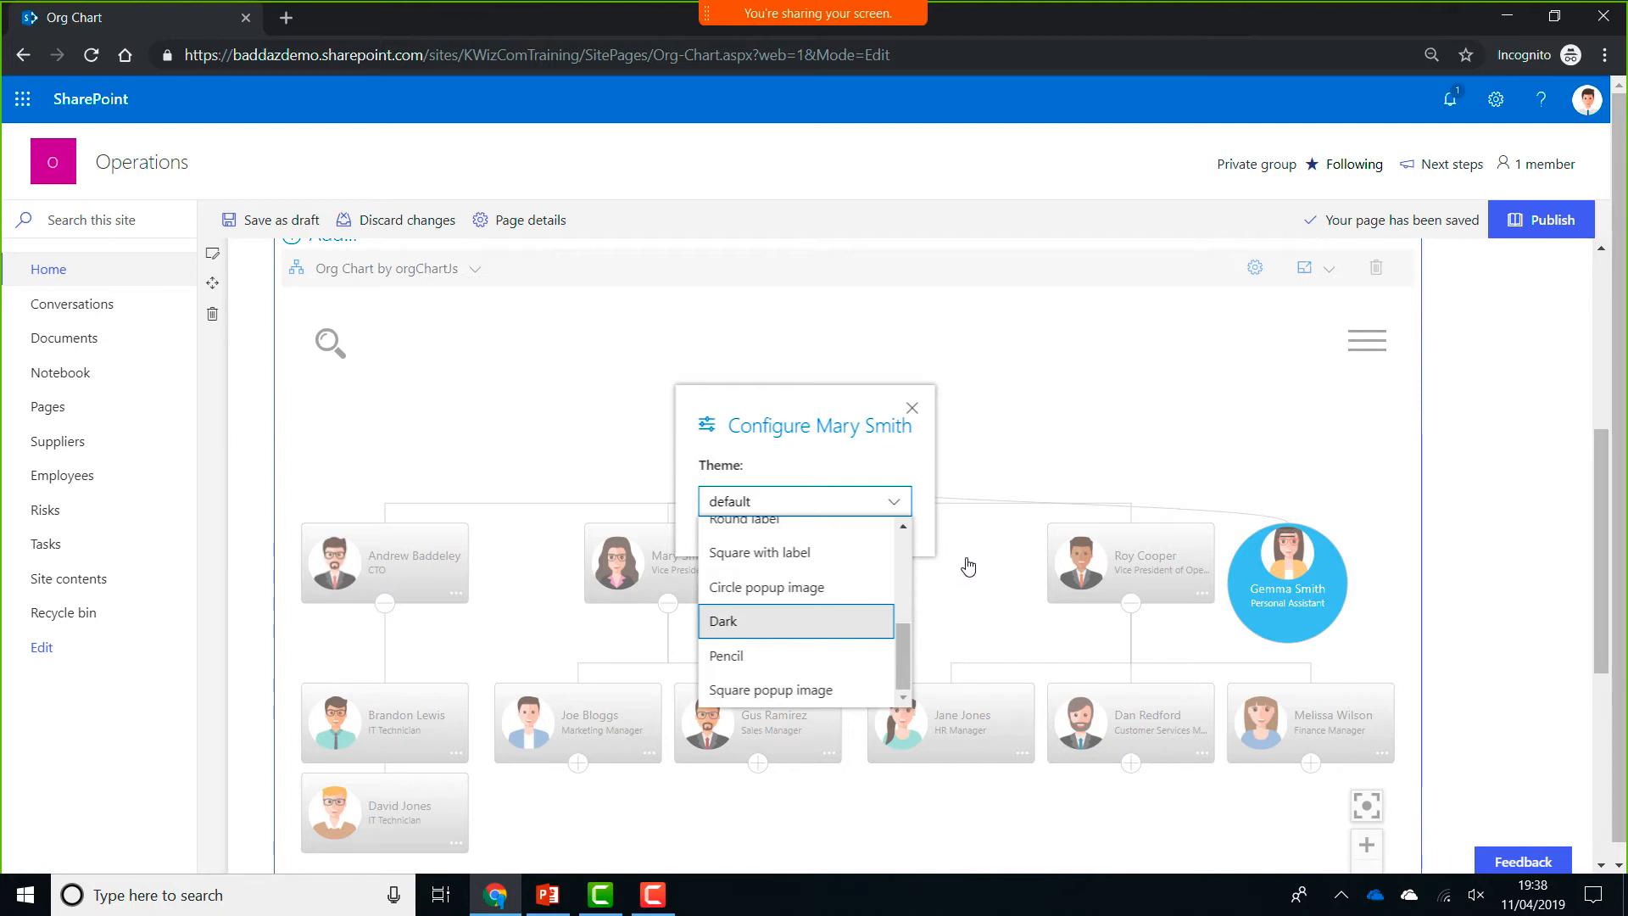
{"action": "key", "text": "Return"}
{"action": "left_click", "coordinate": [922, 608]}
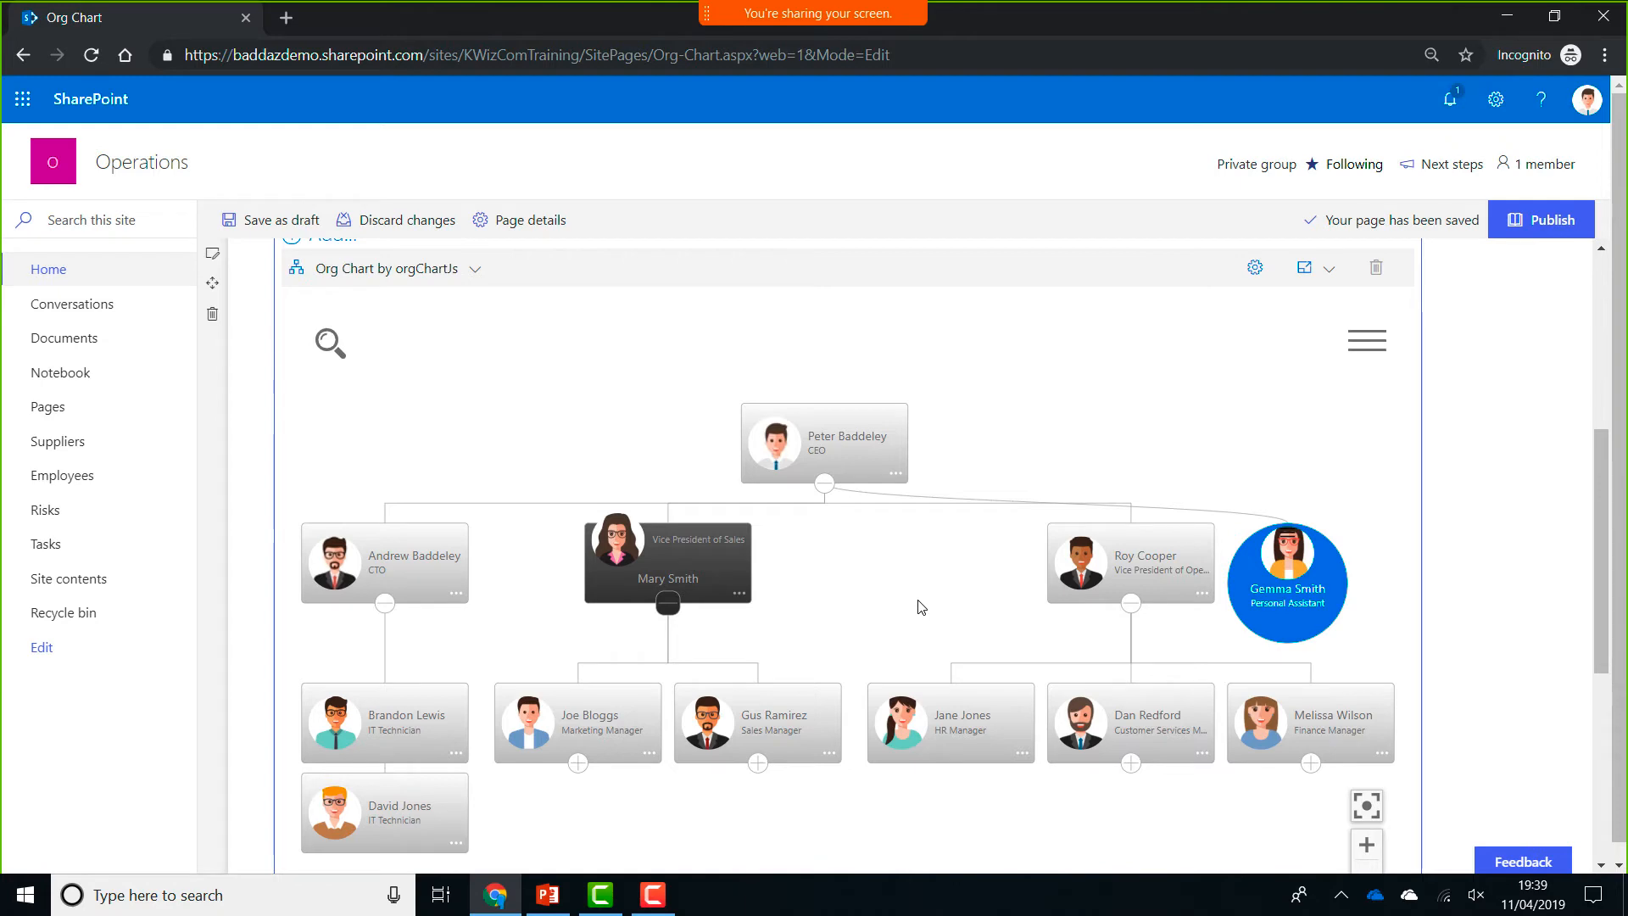
- Publish the Org Chart page and open the Data View Plus demo from the site's home page
{"action": "left_click_drag", "start_coordinate": [1603, 523], "coordinate": [1610, 375]}
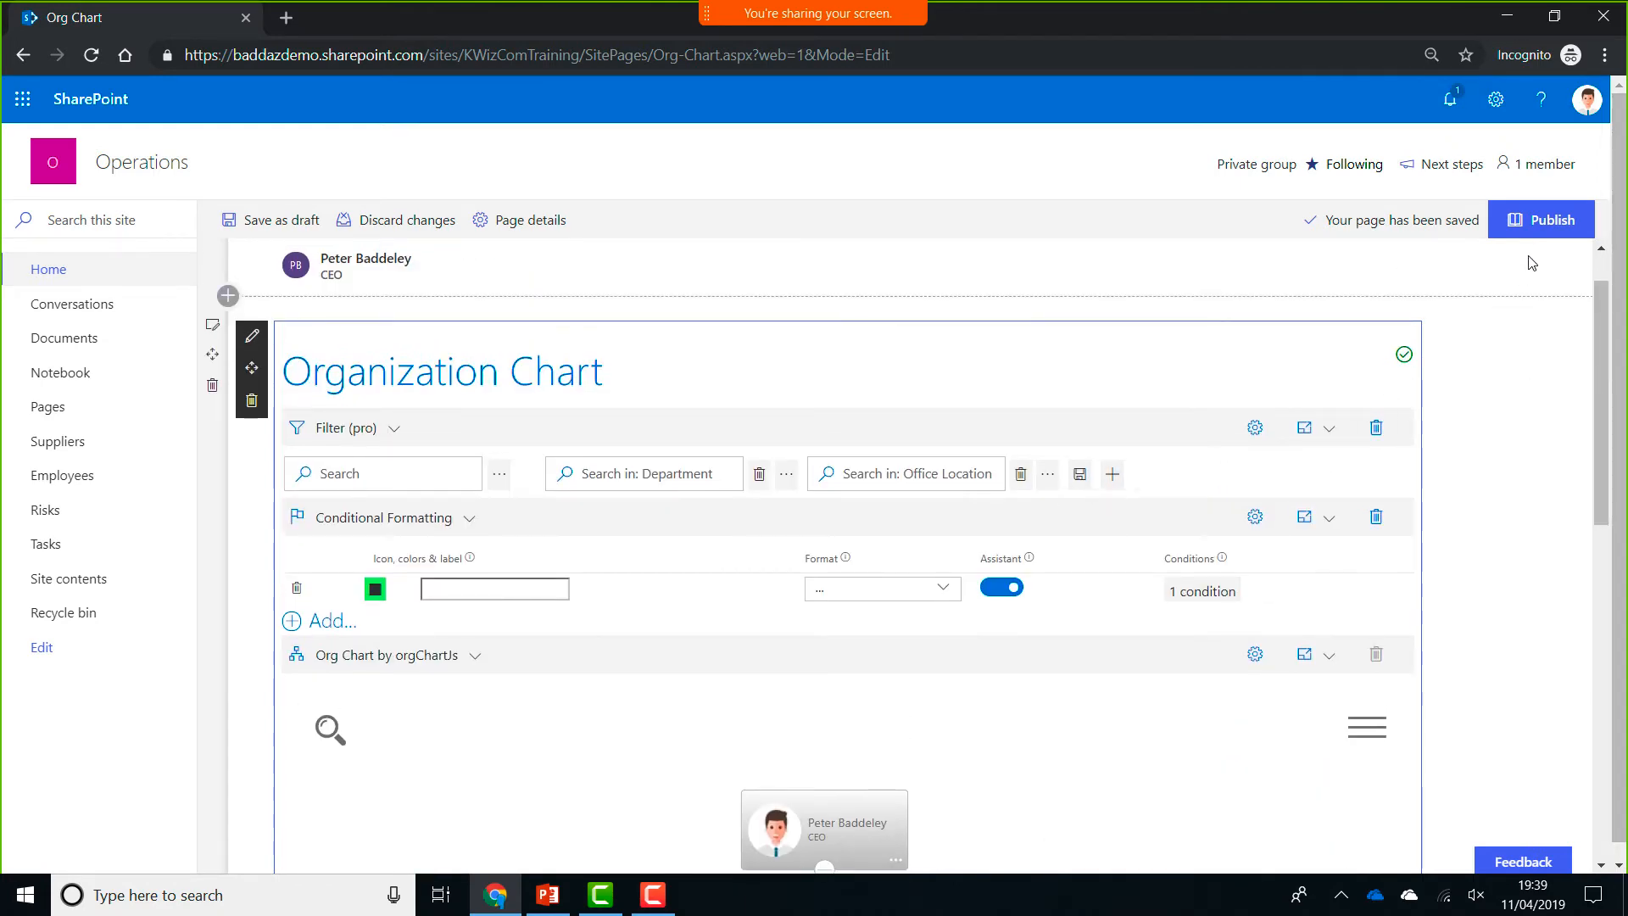
{"action": "left_click", "coordinate": [1536, 226]}
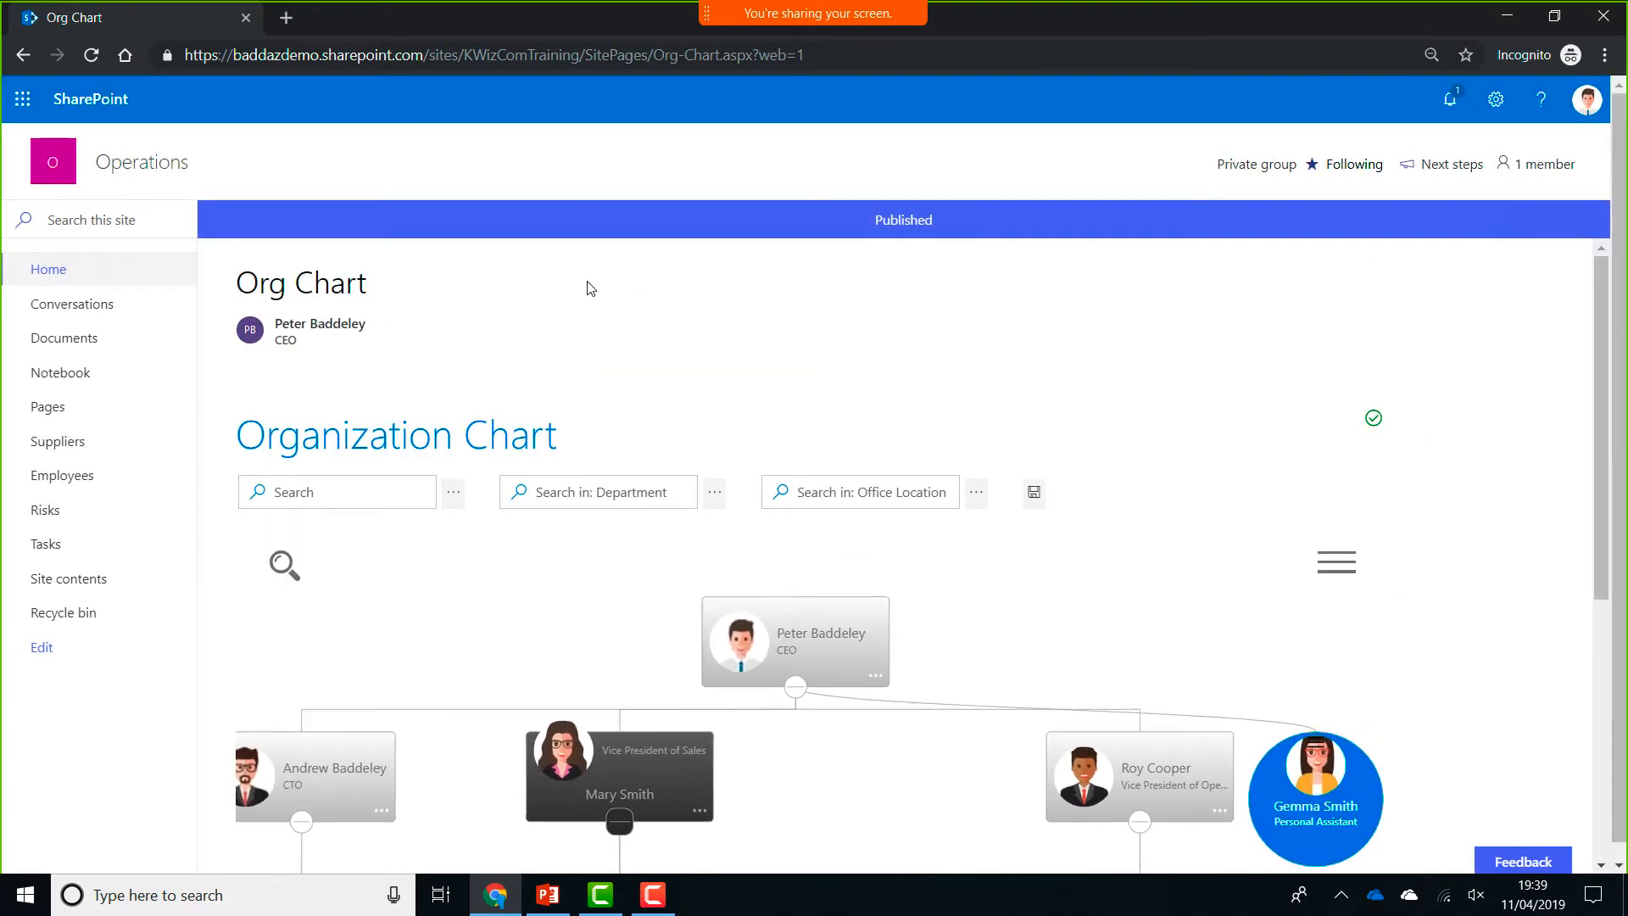
{"action": "left_click", "coordinate": [138, 280]}
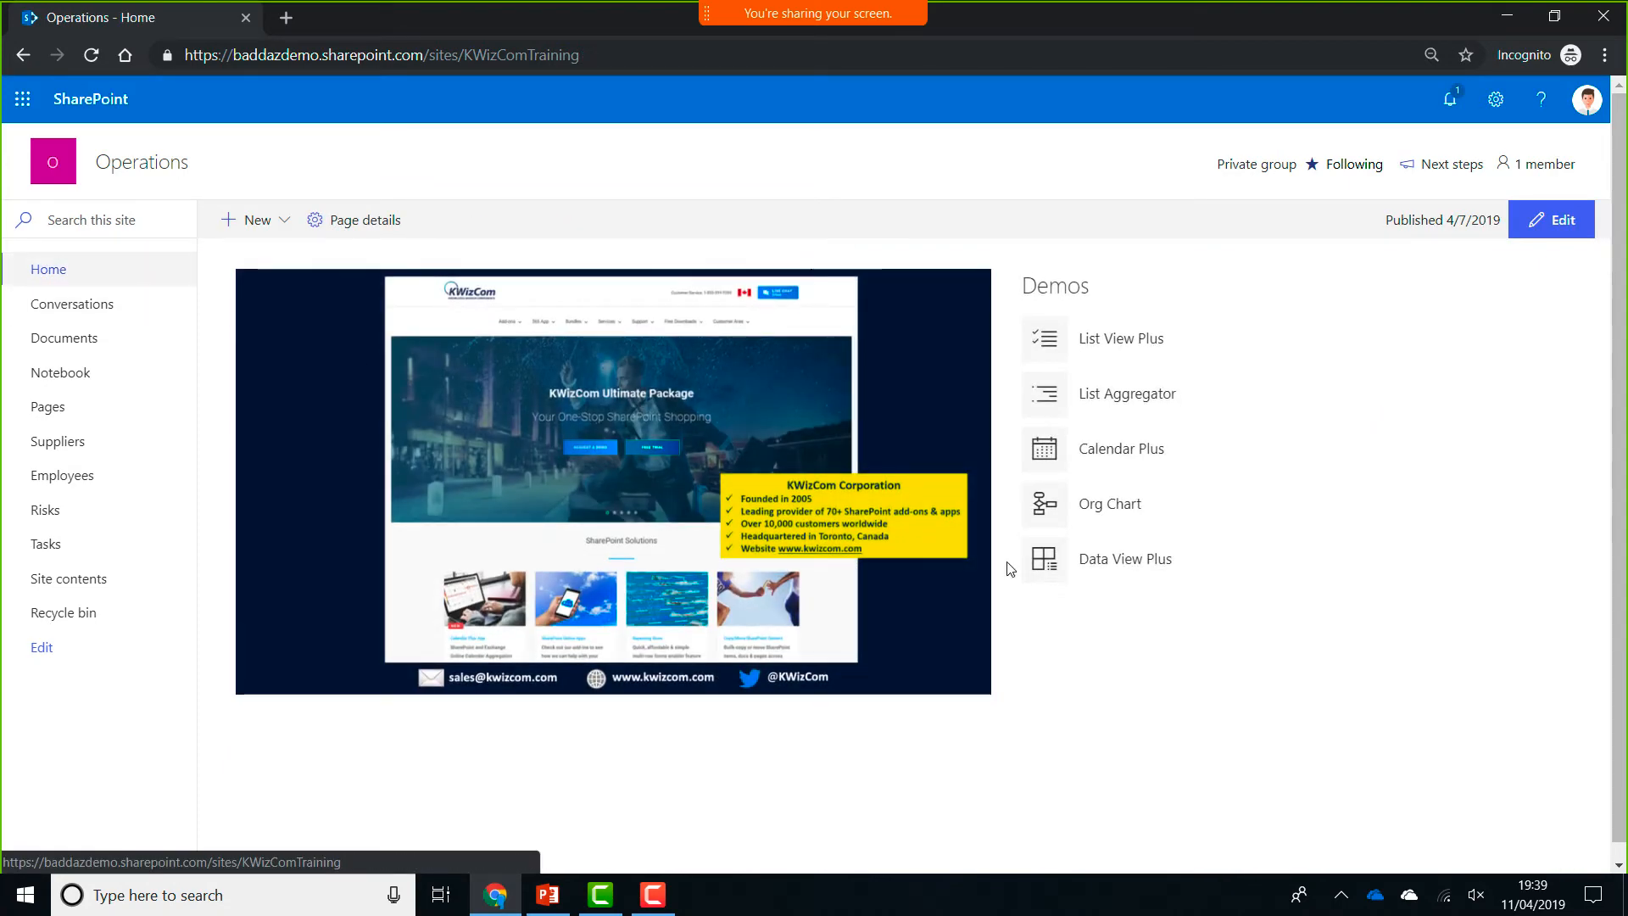
{"action": "left_click", "coordinate": [1138, 575]}
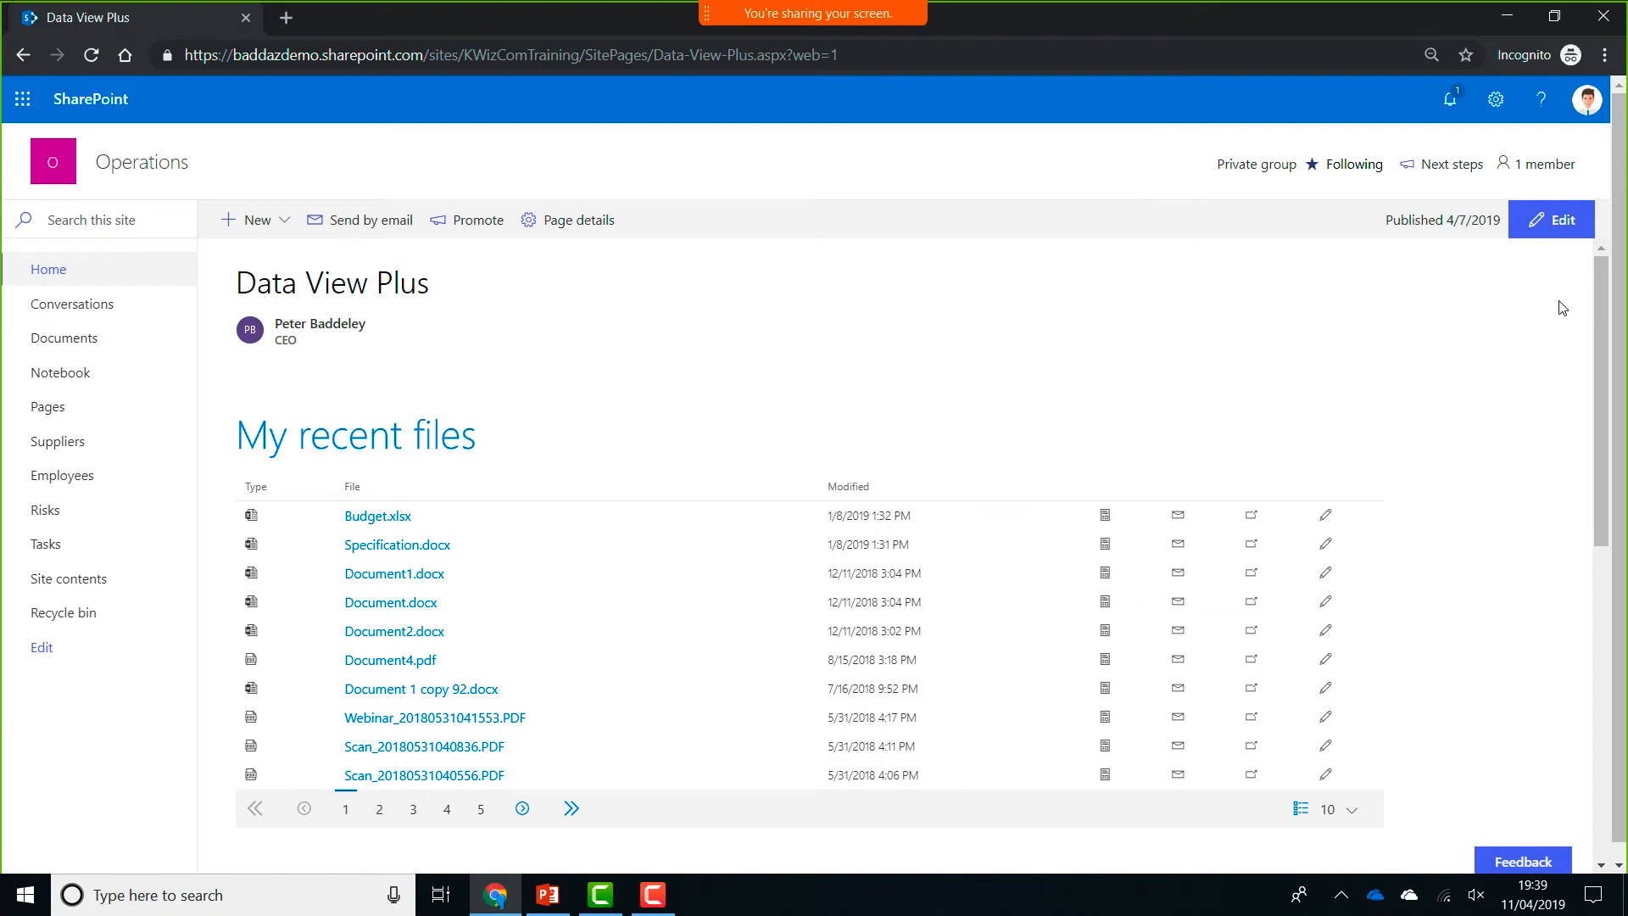
- Open the My recent files web part's properties for editing and review its data source types and Graph examples without changing them
{"action": "left_click", "coordinate": [1560, 222]}
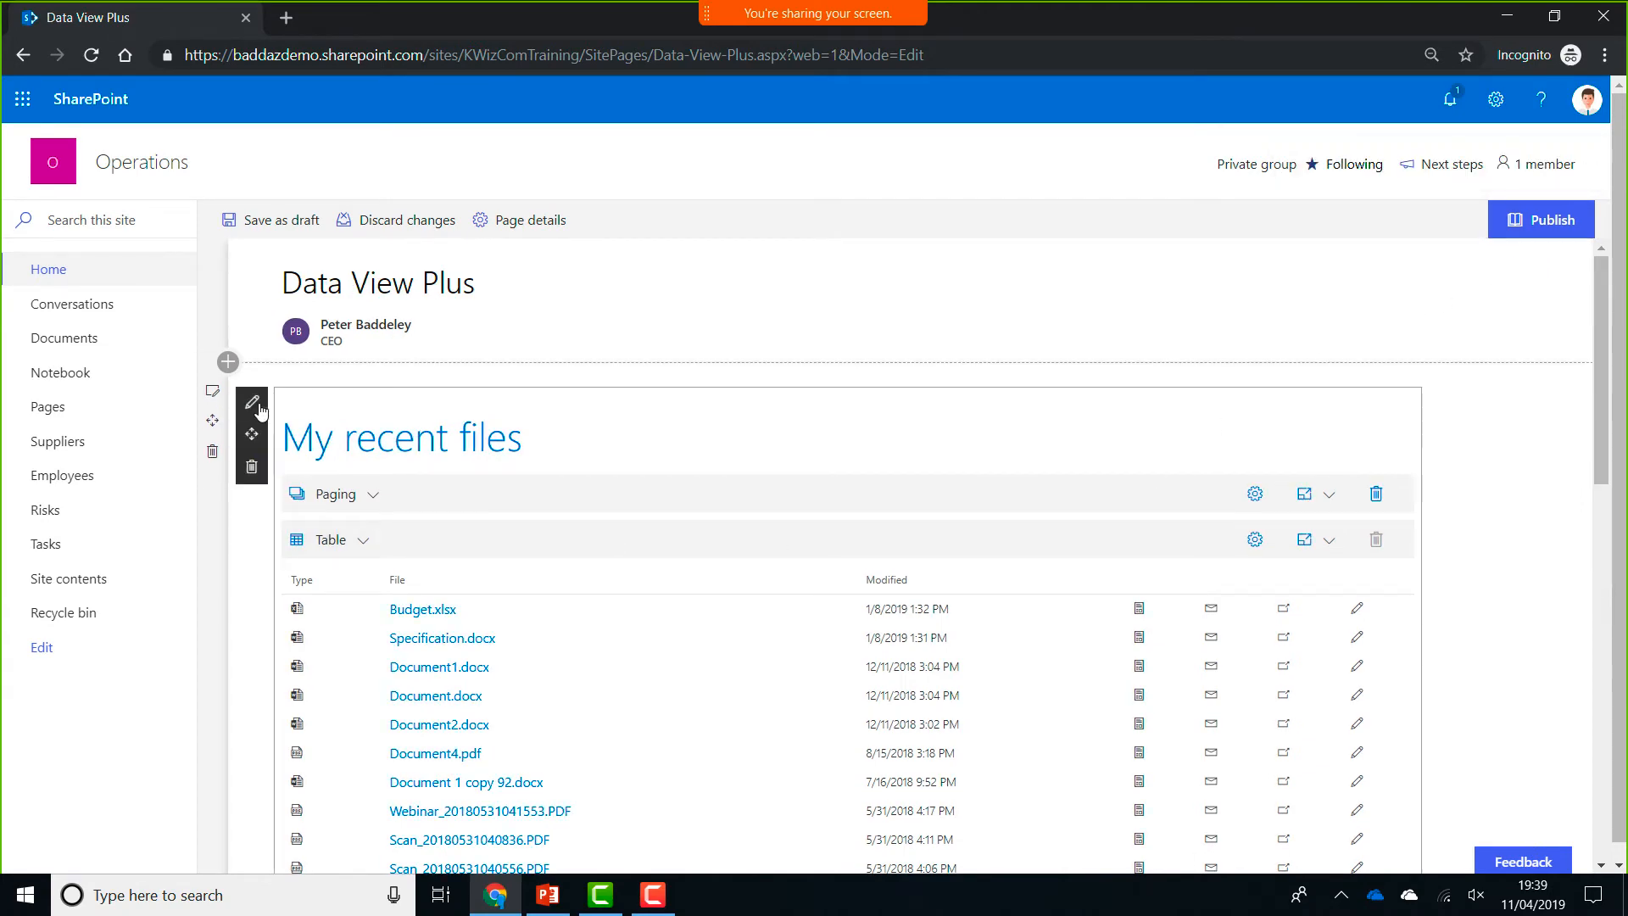
{"action": "left_click", "coordinate": [254, 406]}
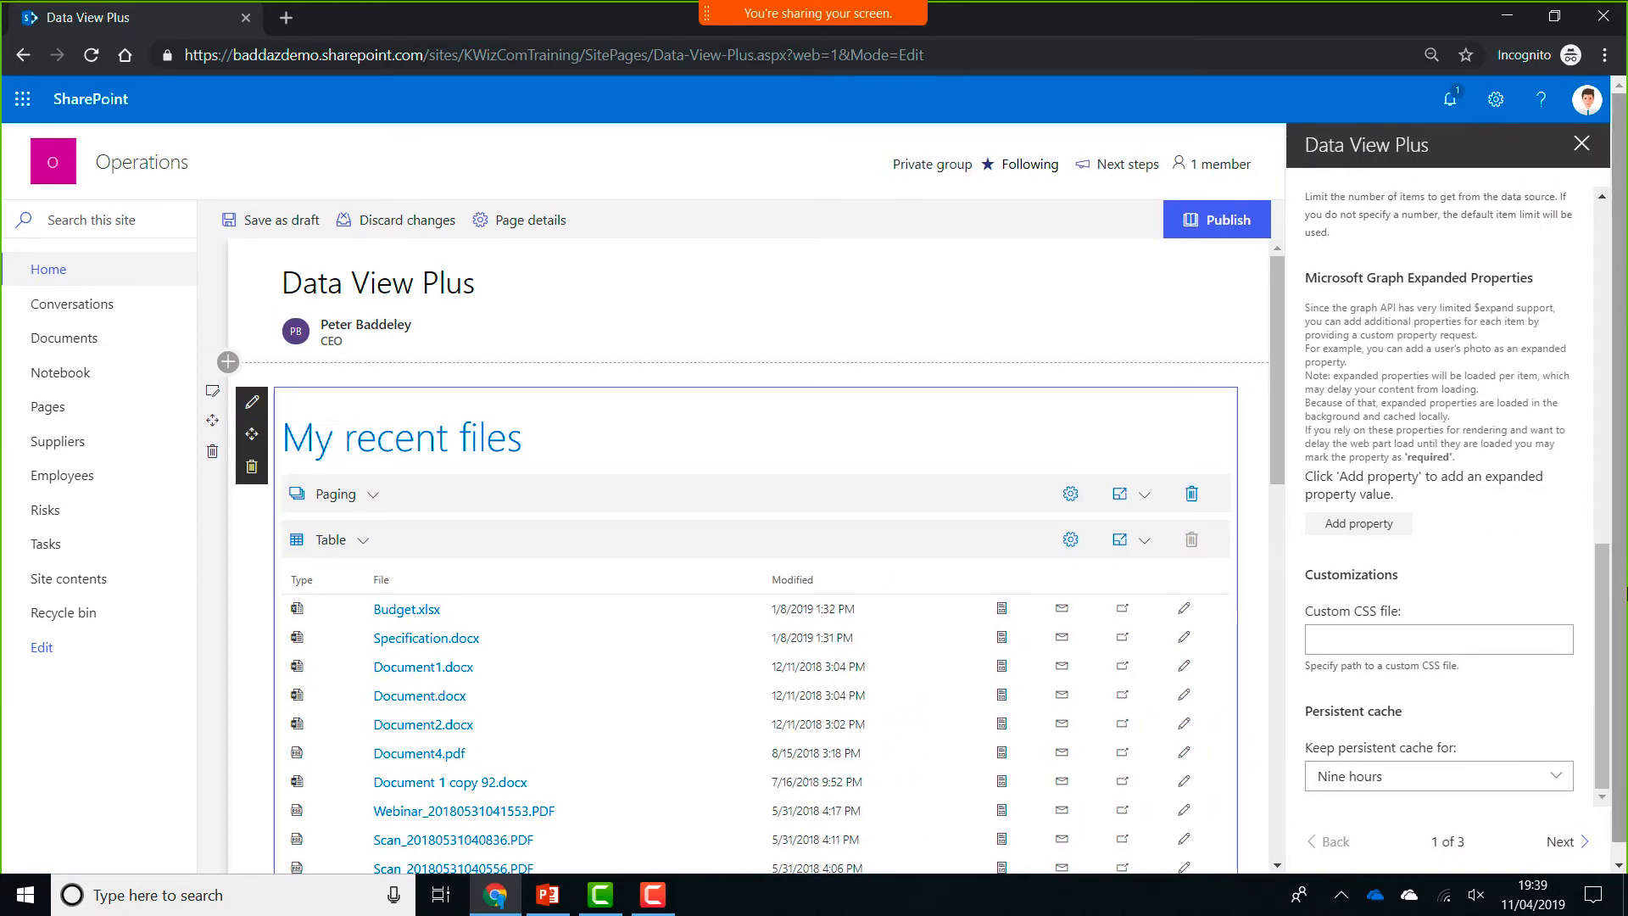
{"action": "left_click_drag", "start_coordinate": [1606, 599], "coordinate": [1602, 199]}
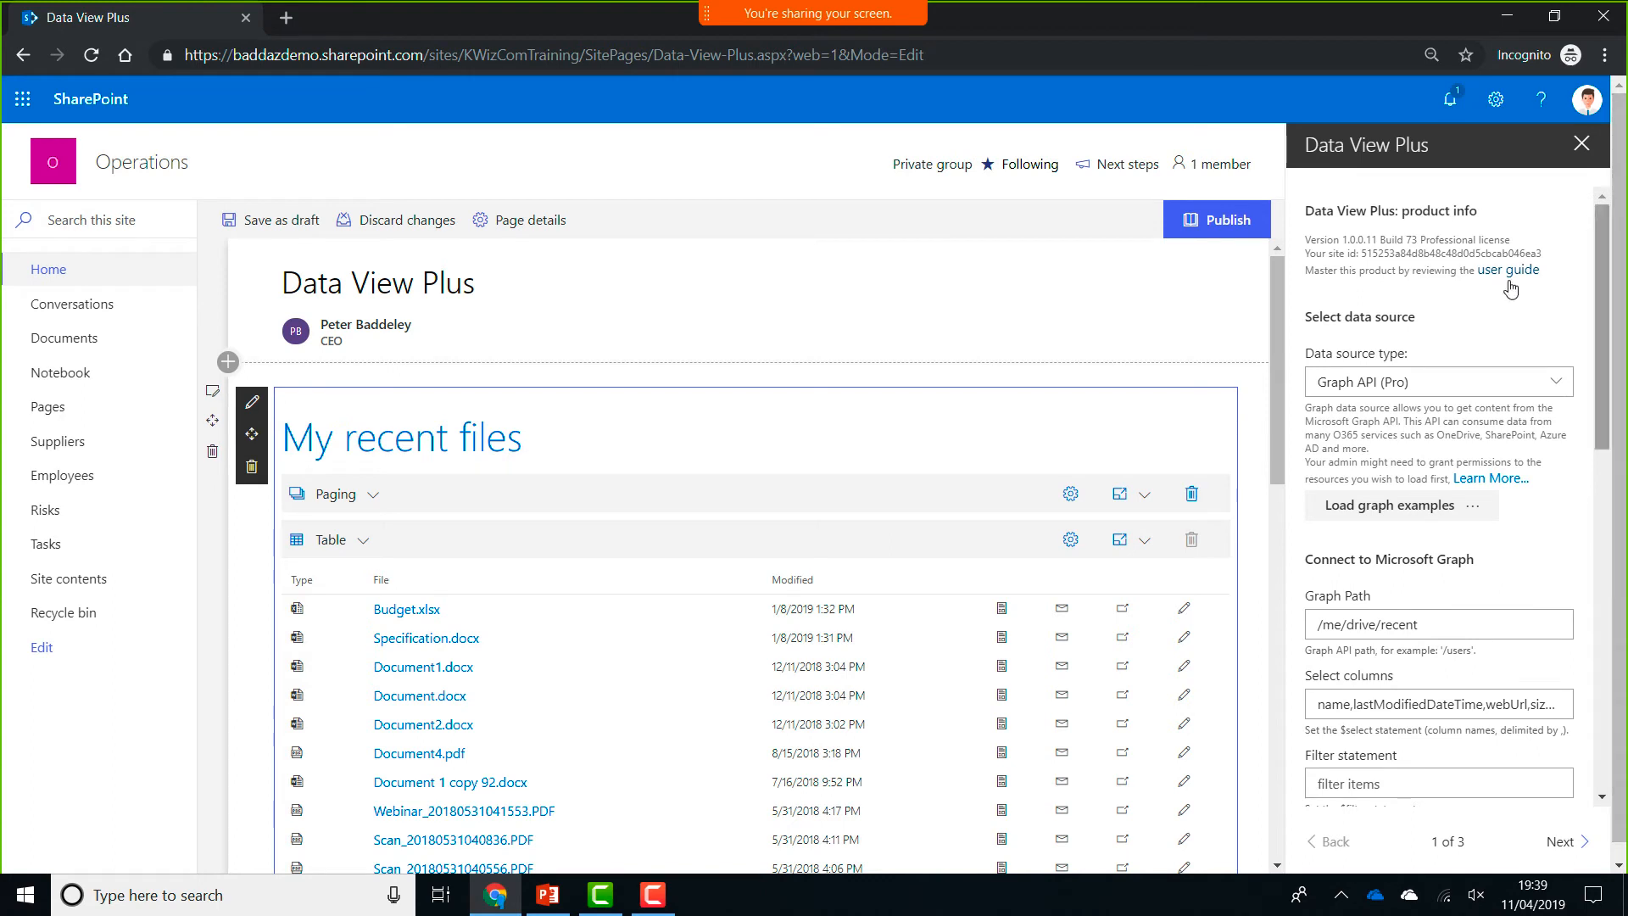
{"action": "left_click", "coordinate": [1474, 383]}
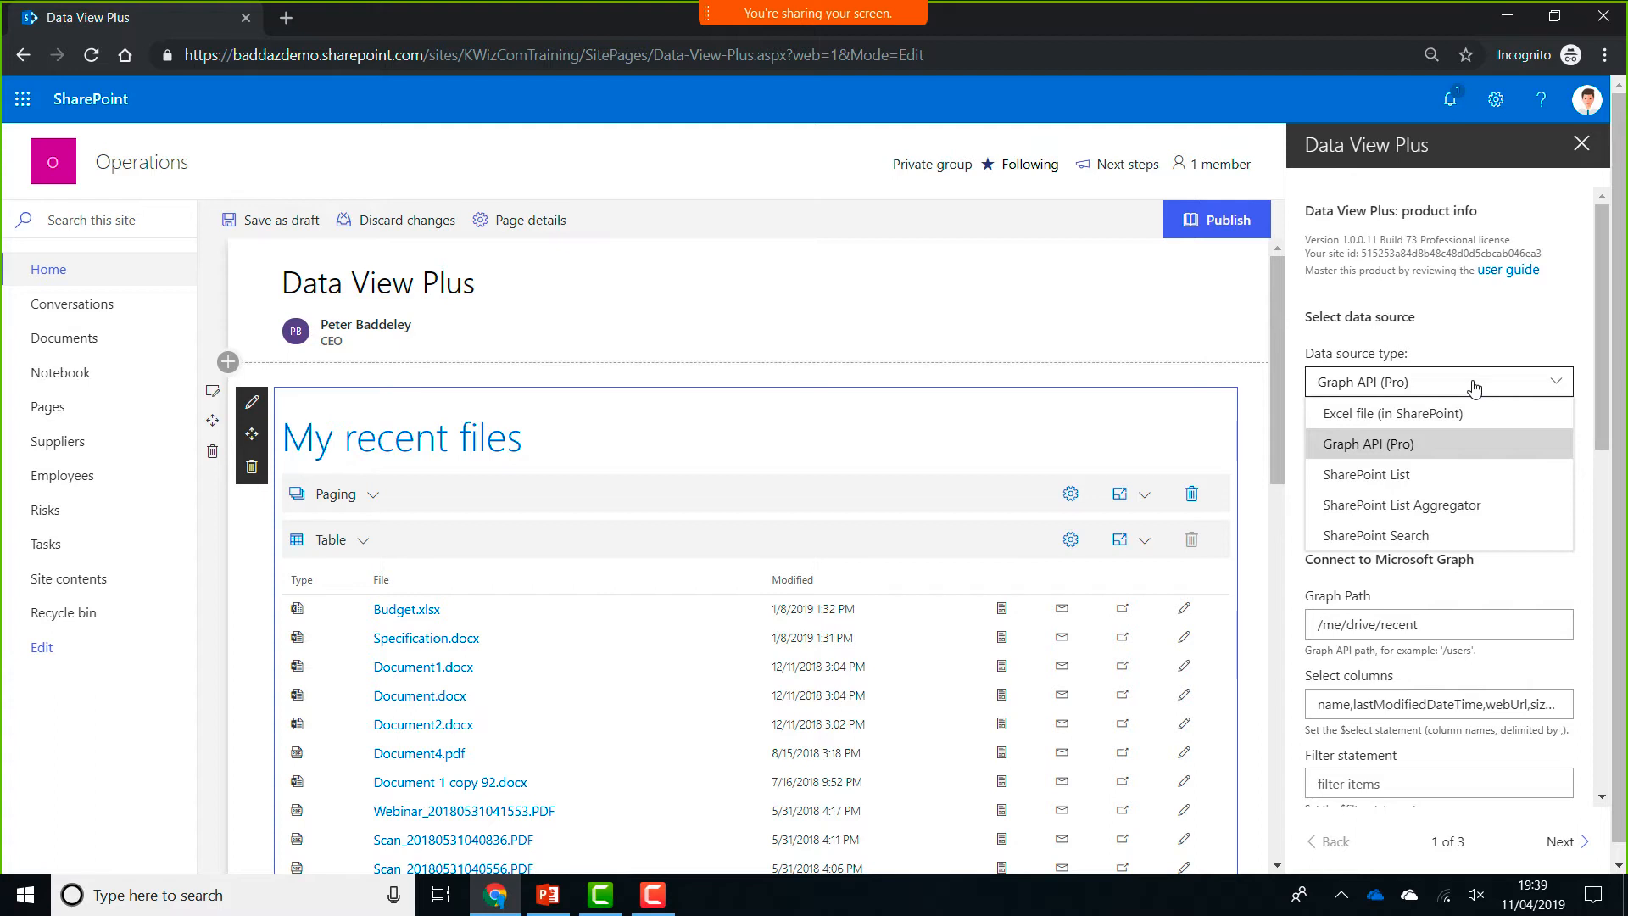
{"action": "left_click", "coordinate": [1450, 331]}
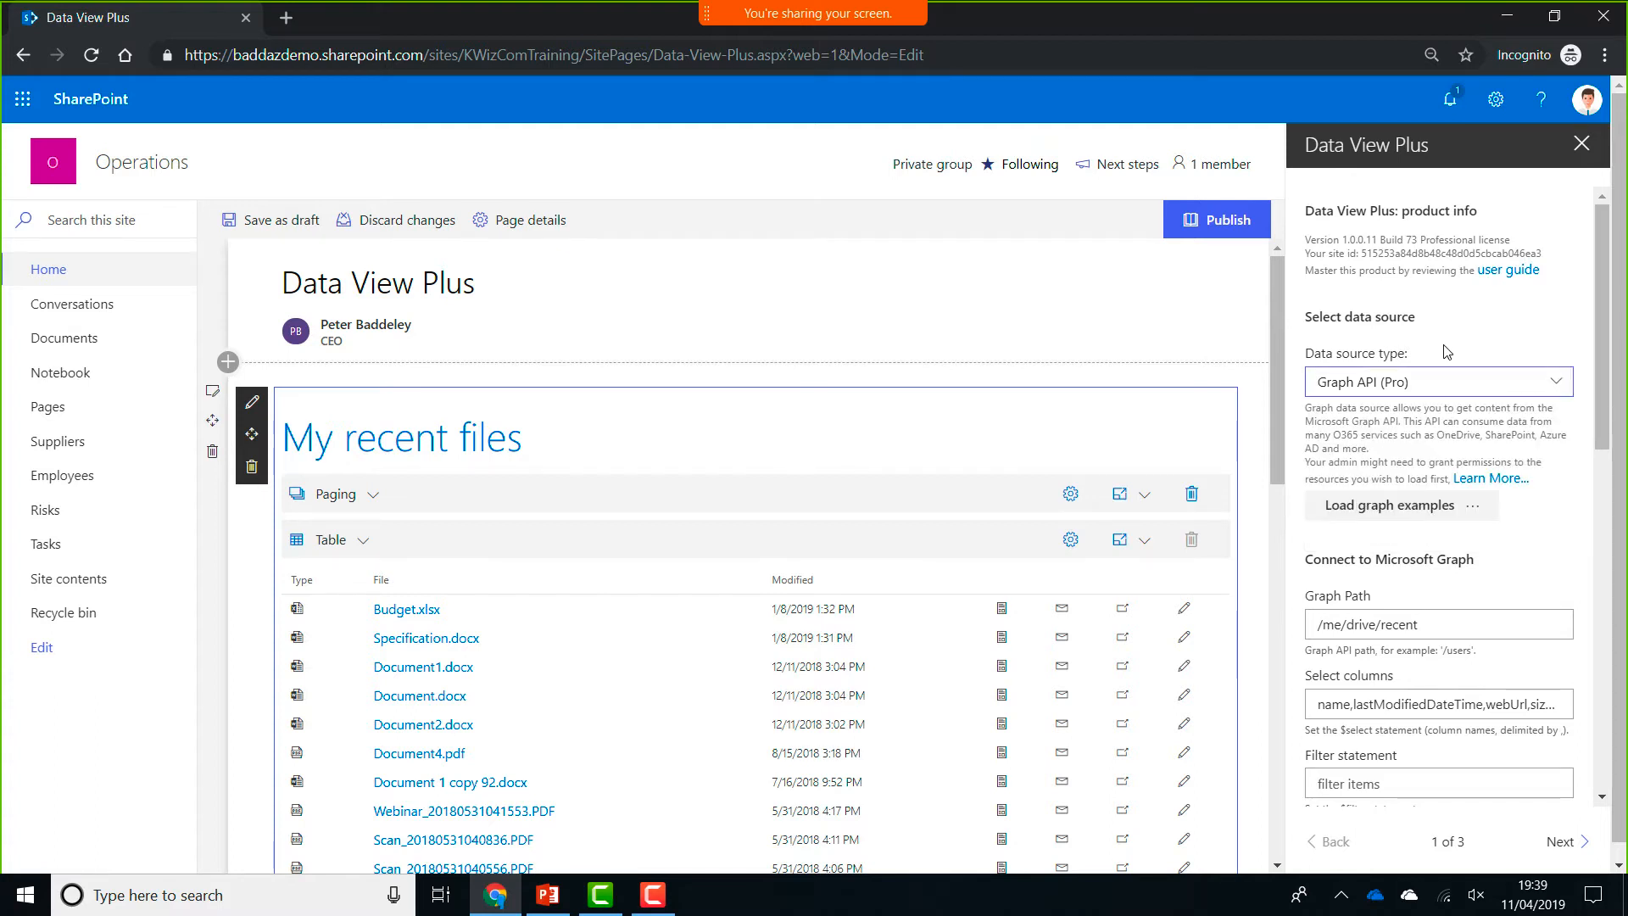
{"action": "left_click", "coordinate": [1416, 504]}
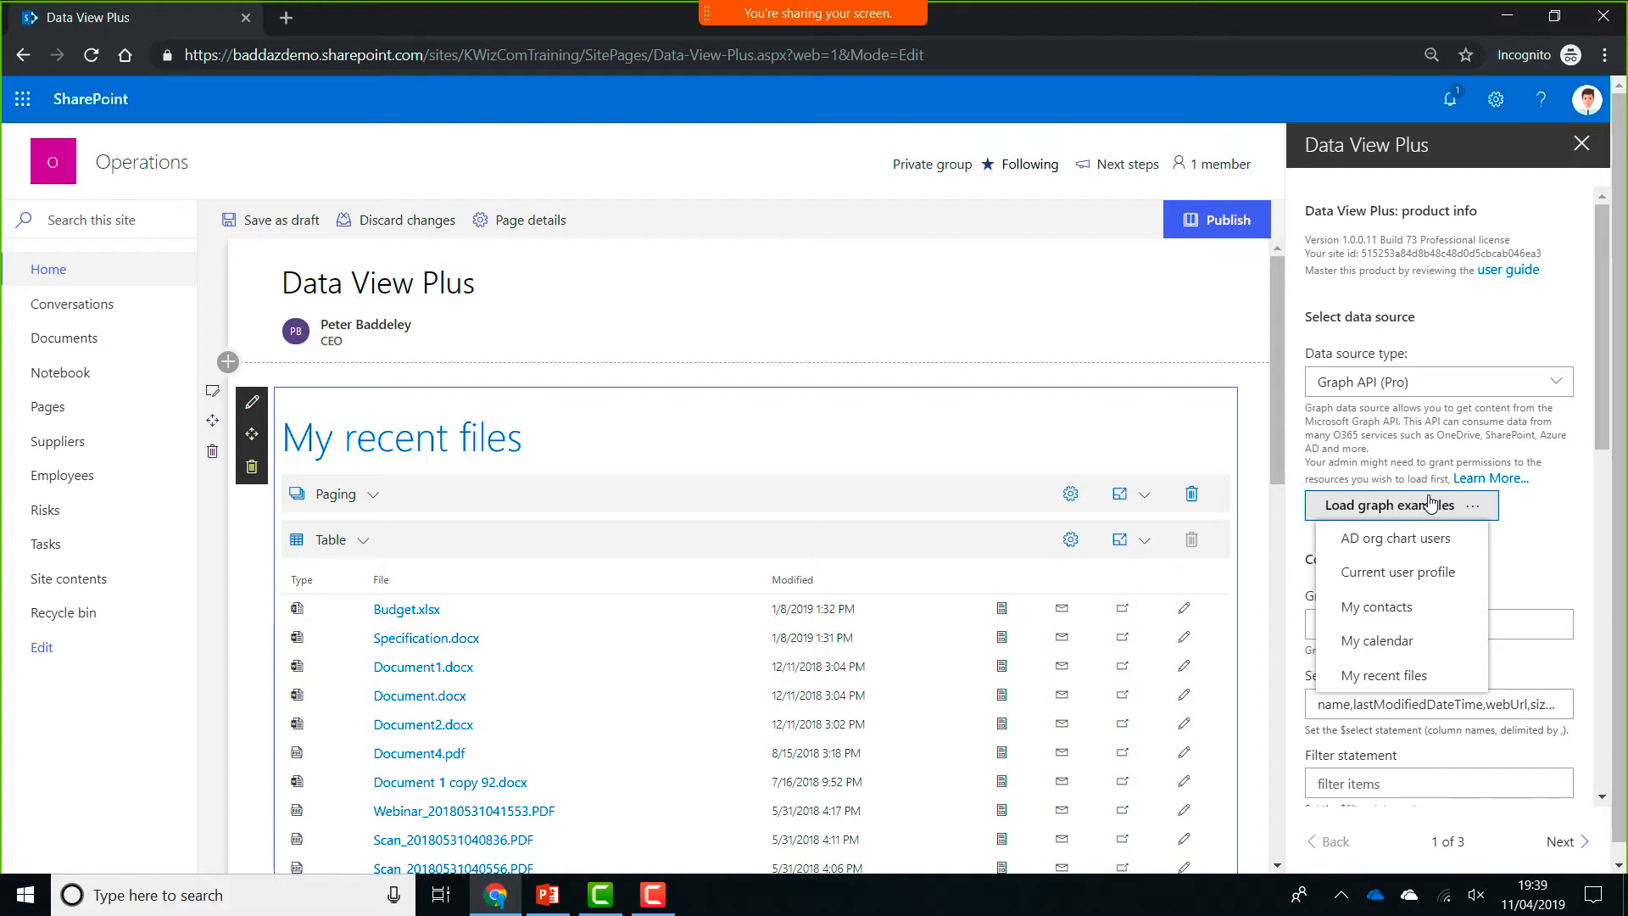
{"action": "left_click", "coordinate": [1550, 483]}
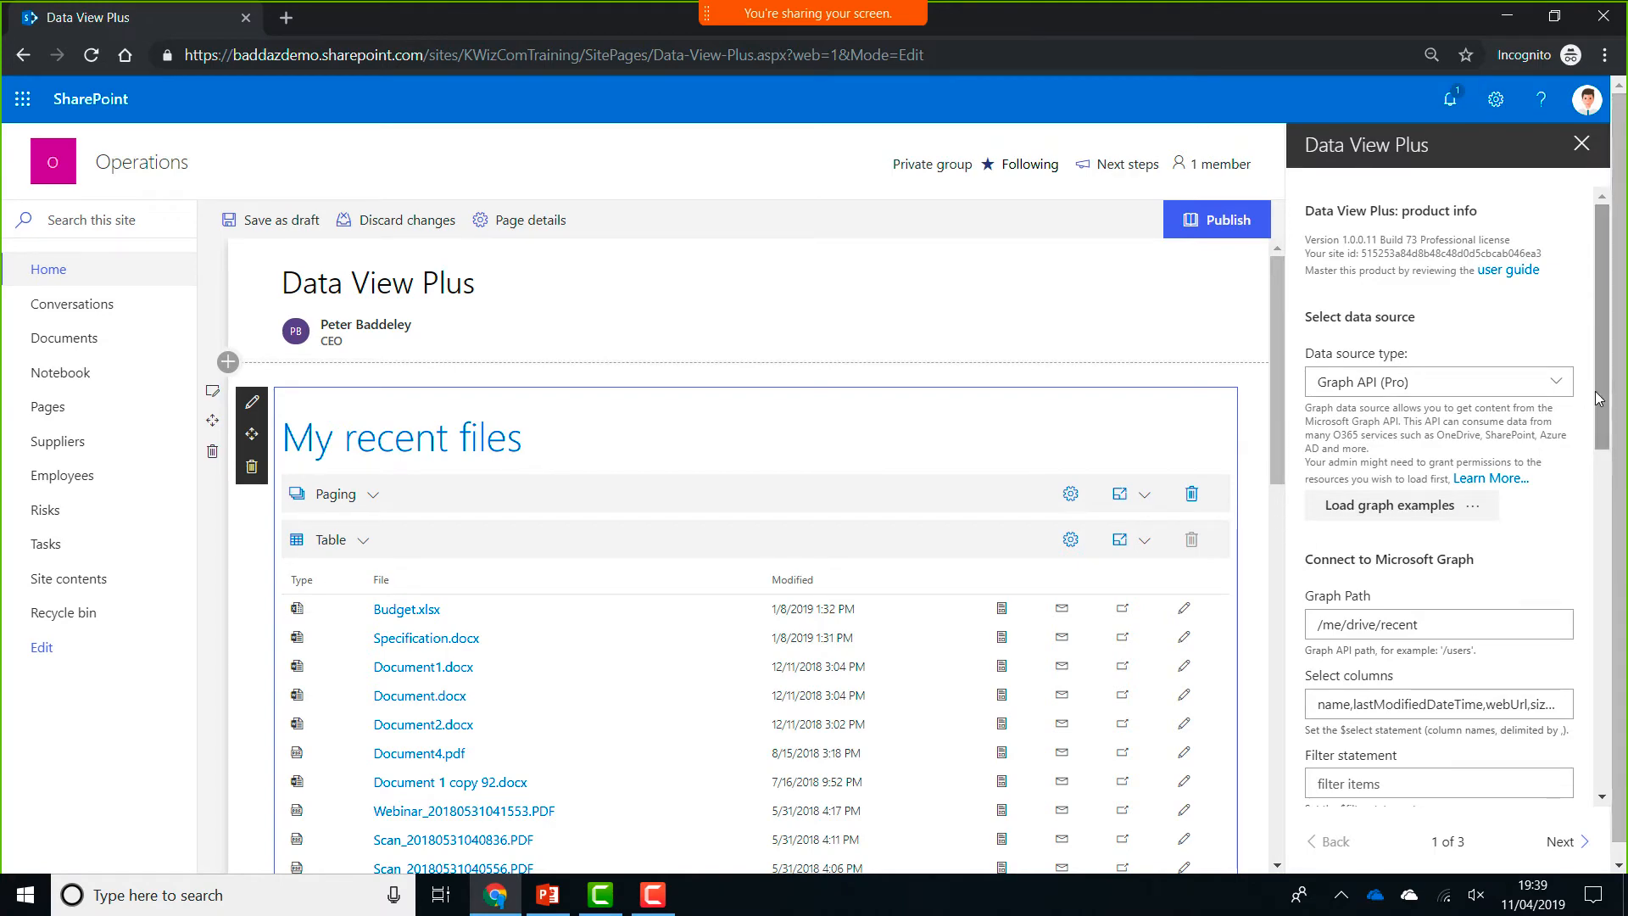
- Review the web part's remaining source settings, column info and items data types, and close the properties unchanged
{"action": "left_click_drag", "start_coordinate": [1614, 425], "coordinate": [1614, 779]}
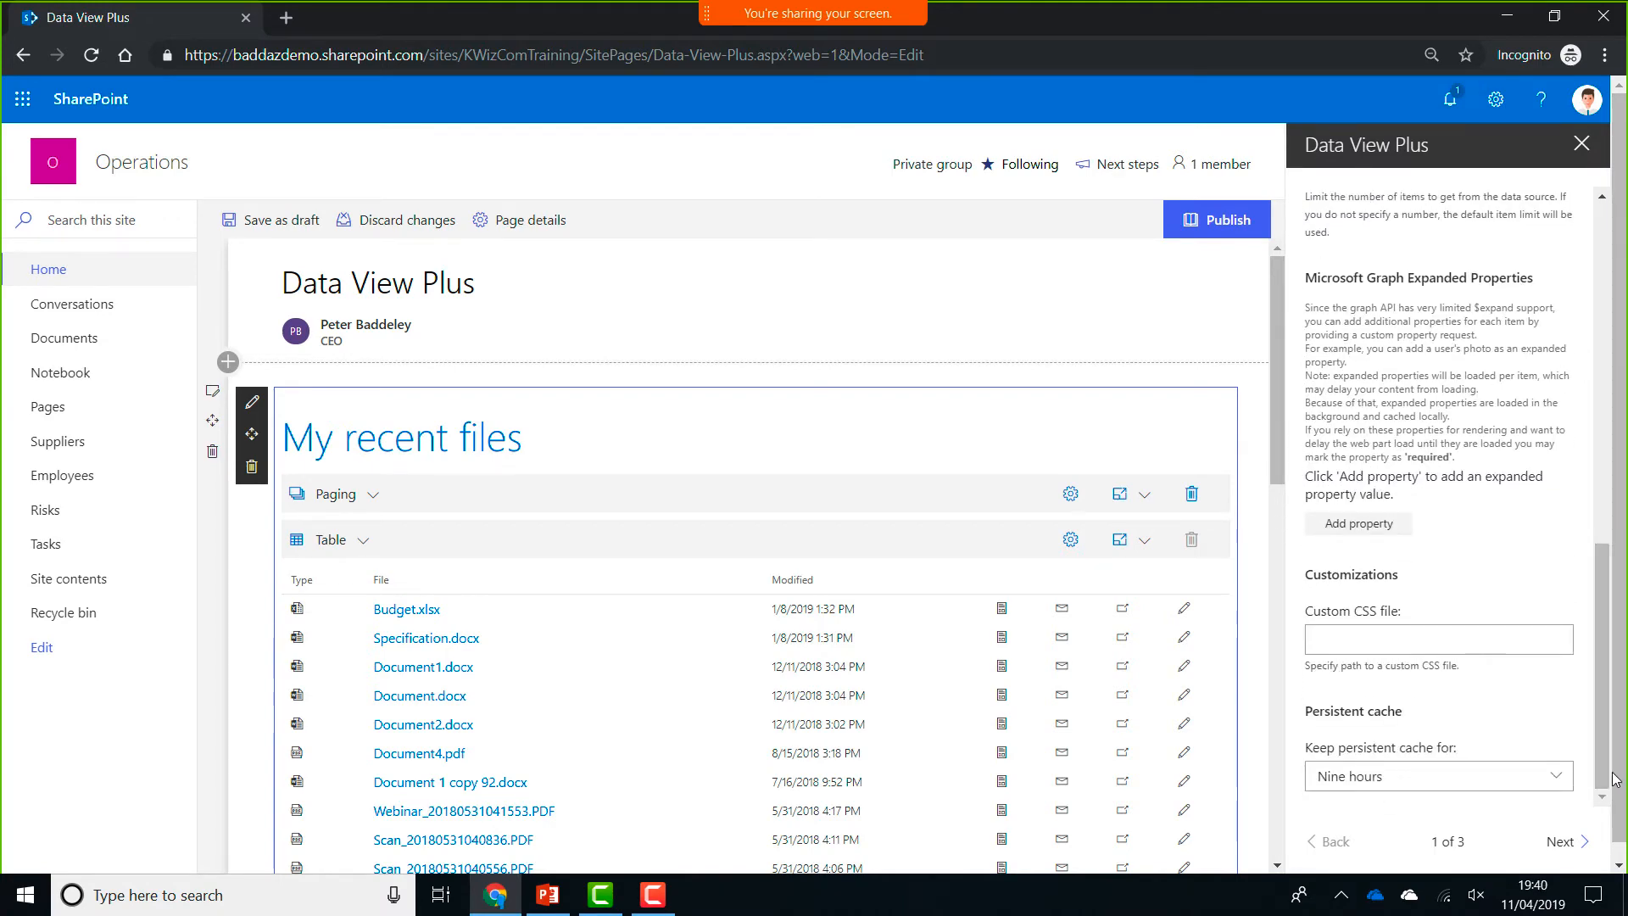
{"action": "left_click", "coordinate": [1569, 843]}
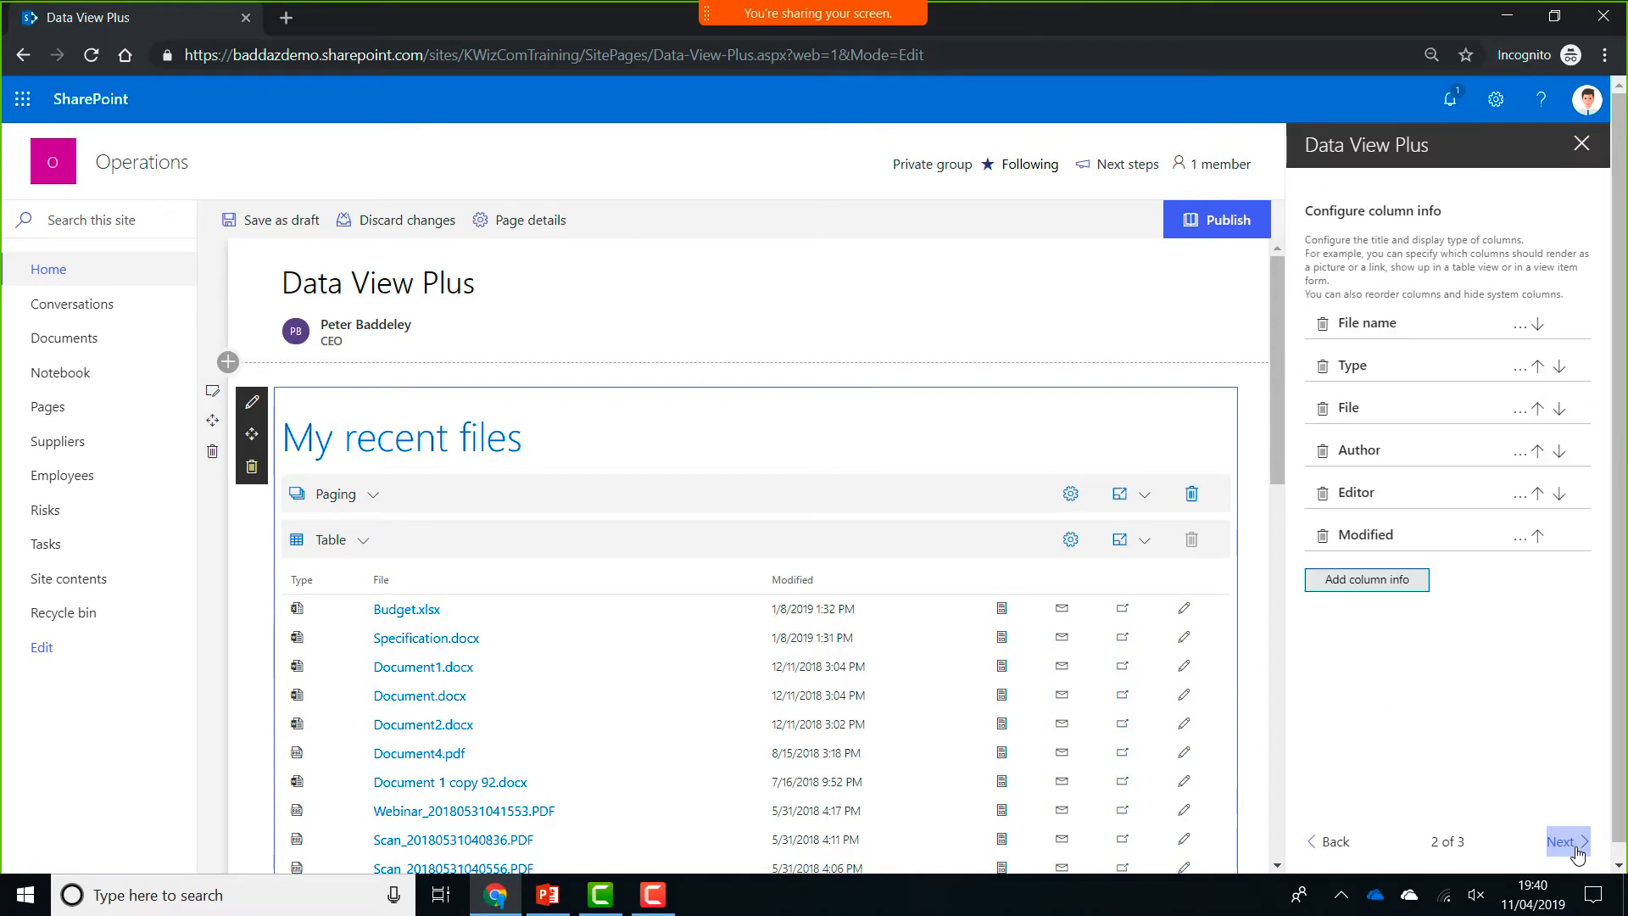
{"action": "left_click", "coordinate": [1568, 842]}
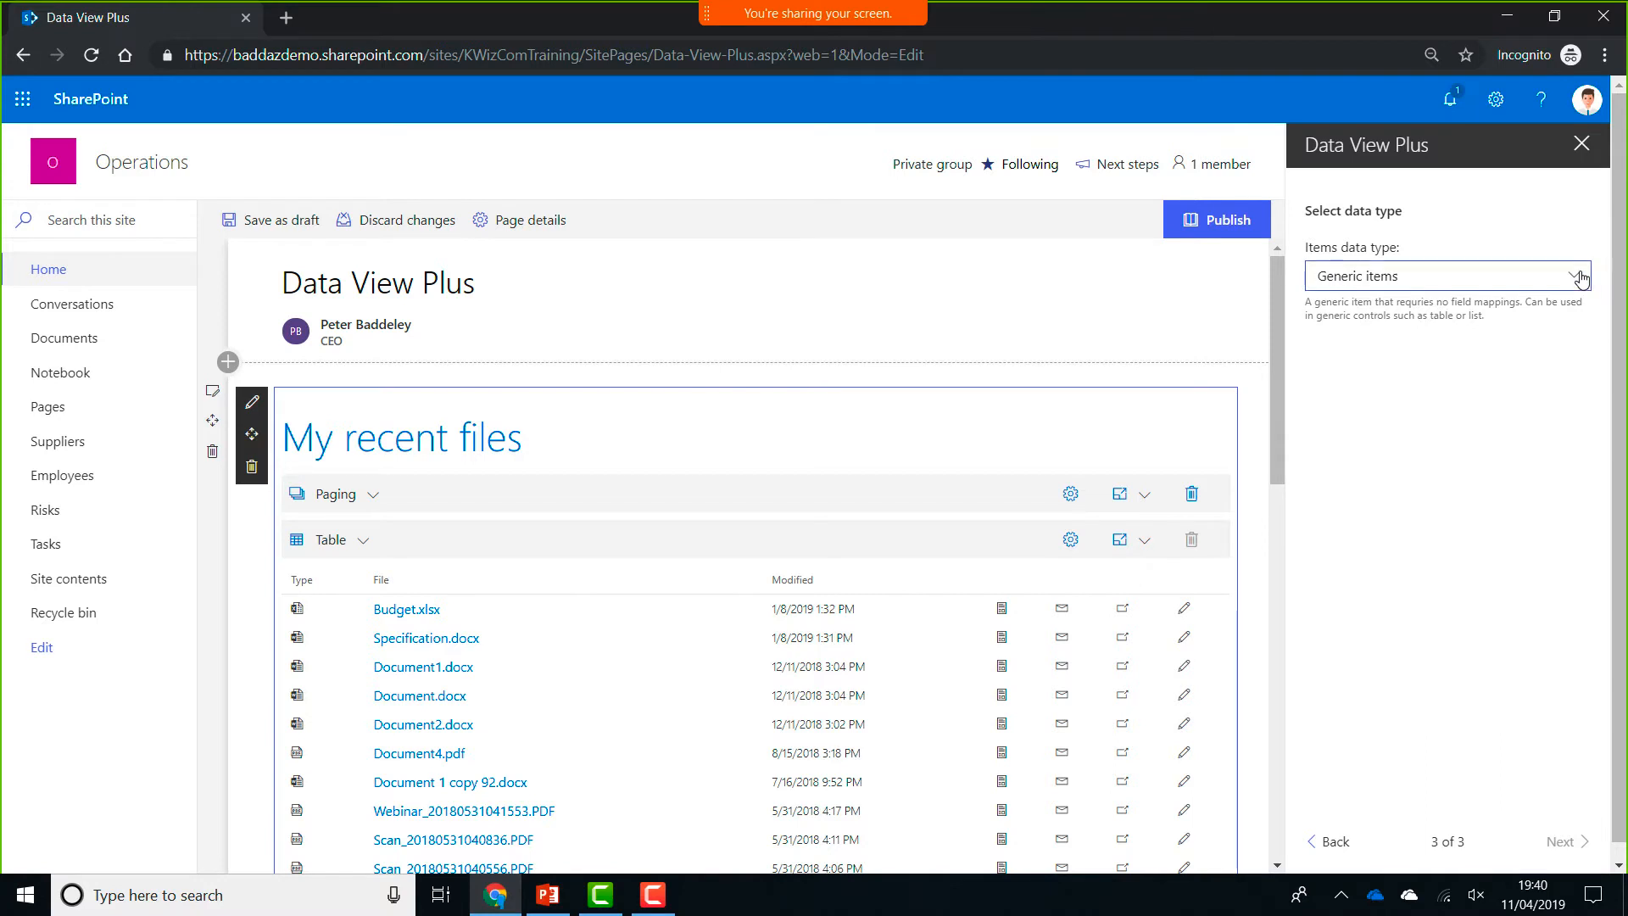
{"action": "left_click", "coordinate": [1580, 277]}
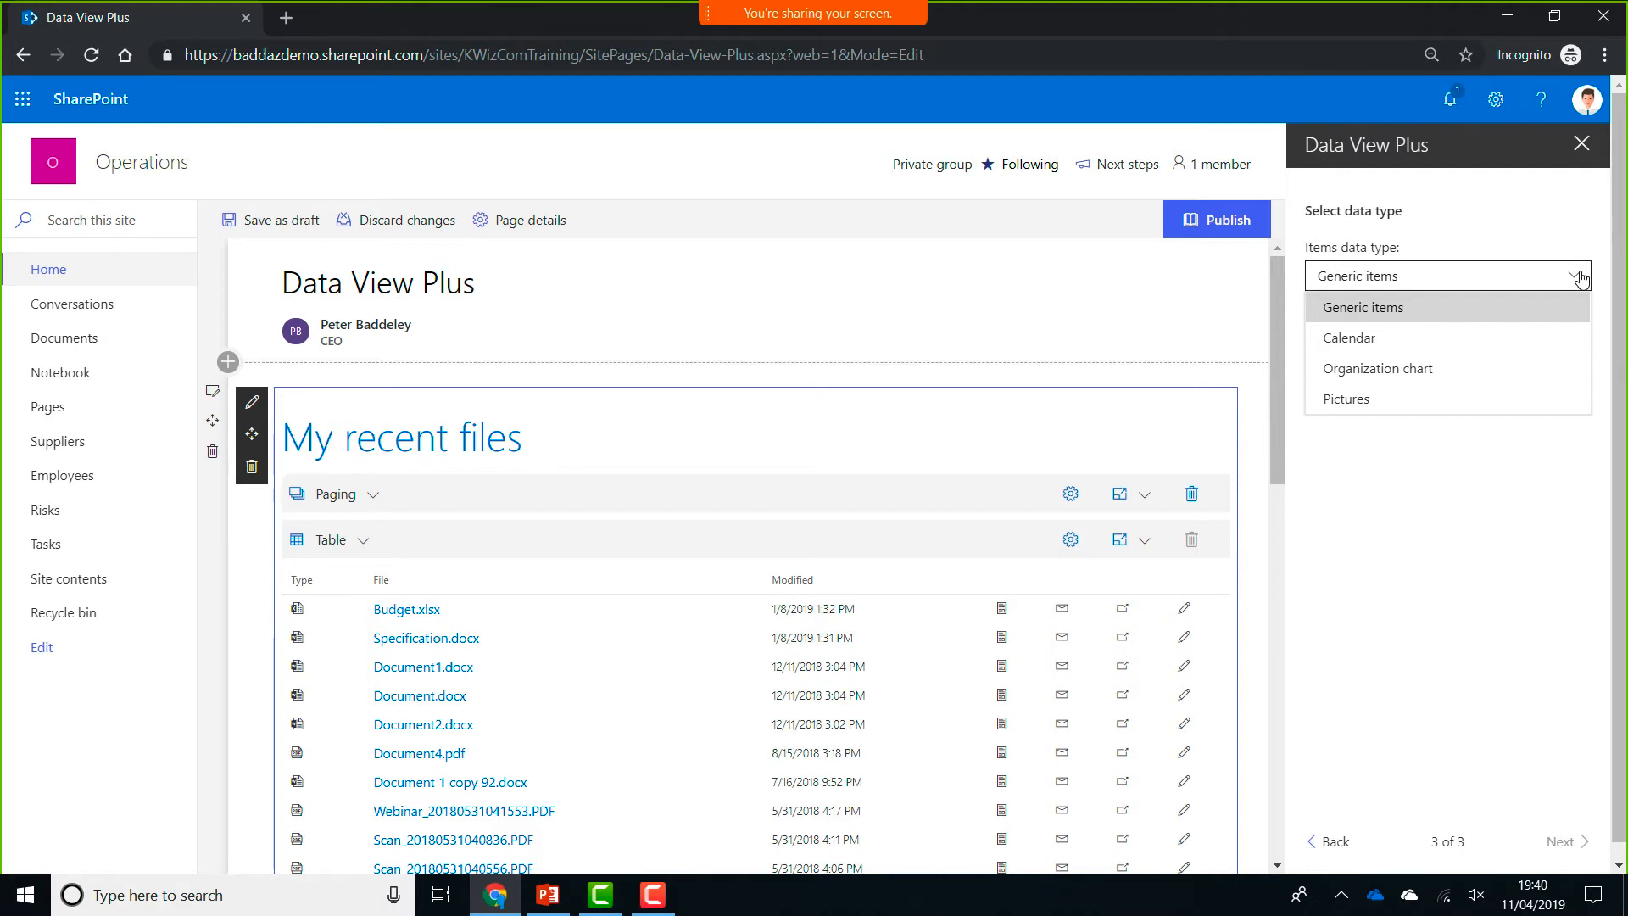
{"action": "left_click", "coordinate": [1582, 144]}
{"action": "left_click", "coordinate": [1582, 144]}
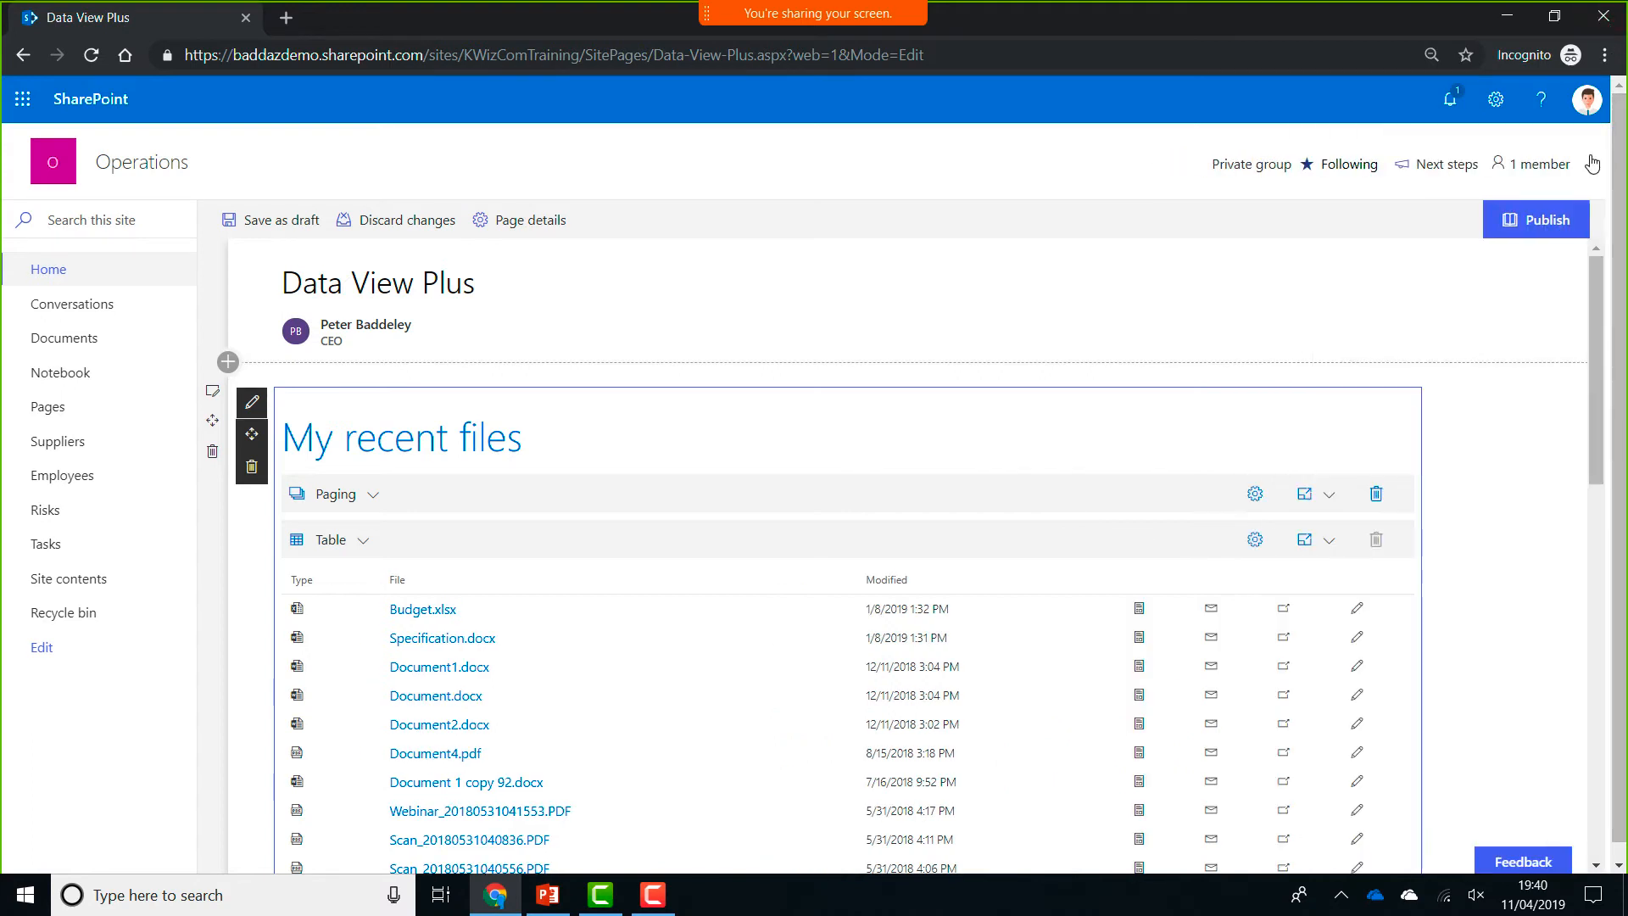
- Review the controls that can be added to My recent files, and examine the New Office Build Delayed item's details in the Risks matrix
{"action": "left_click", "coordinate": [1339, 495]}
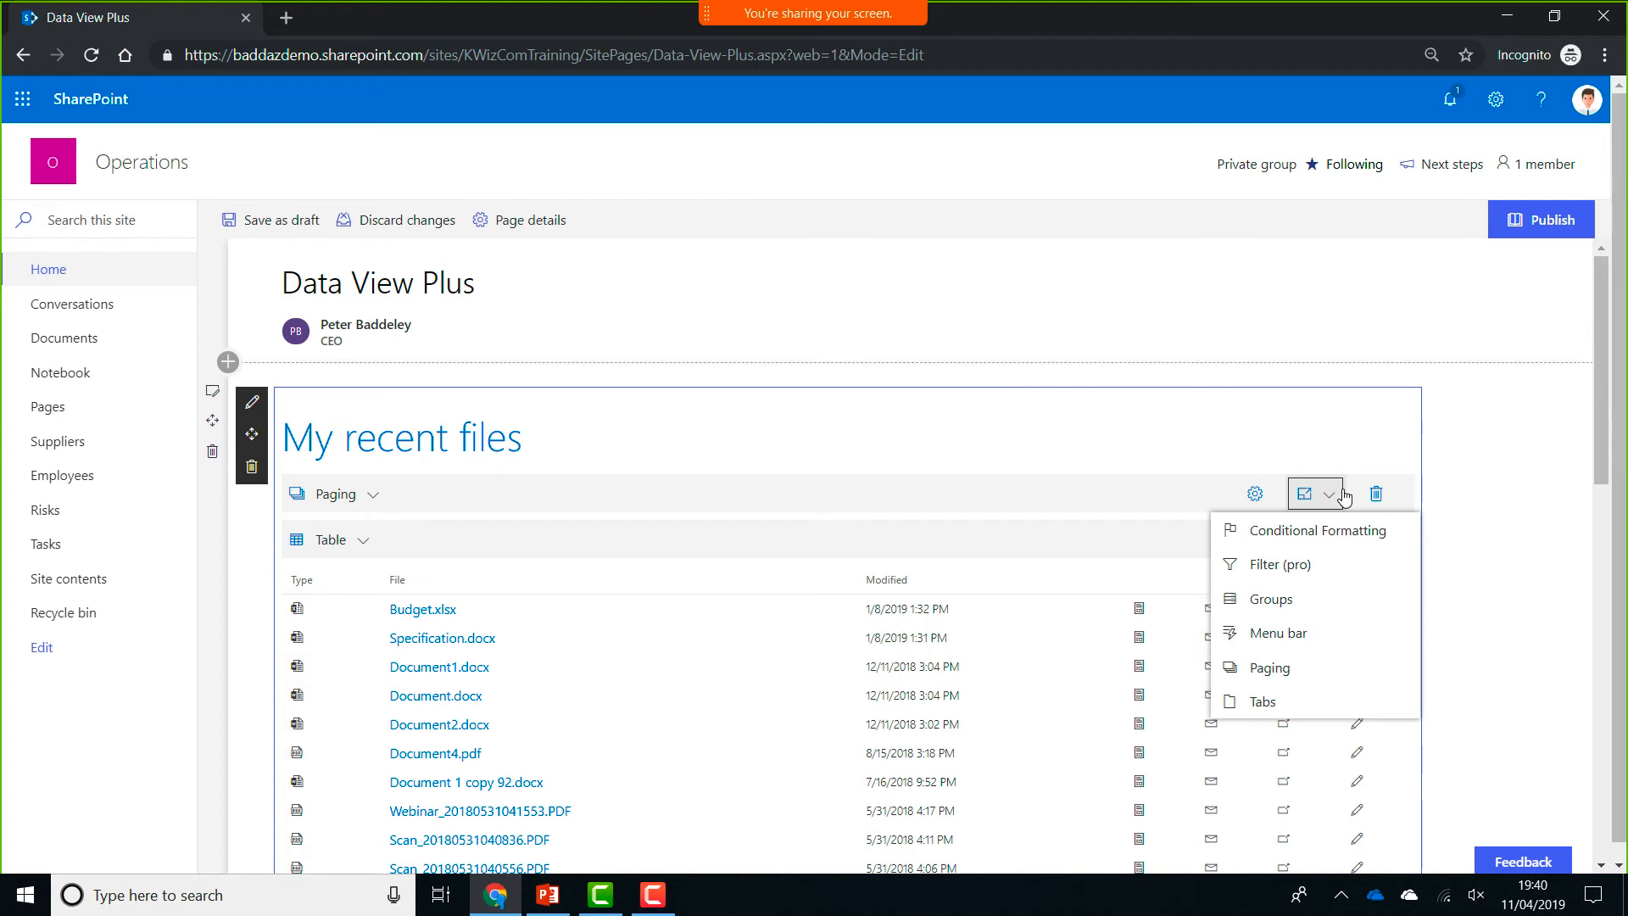
{"action": "left_click", "coordinate": [1526, 479]}
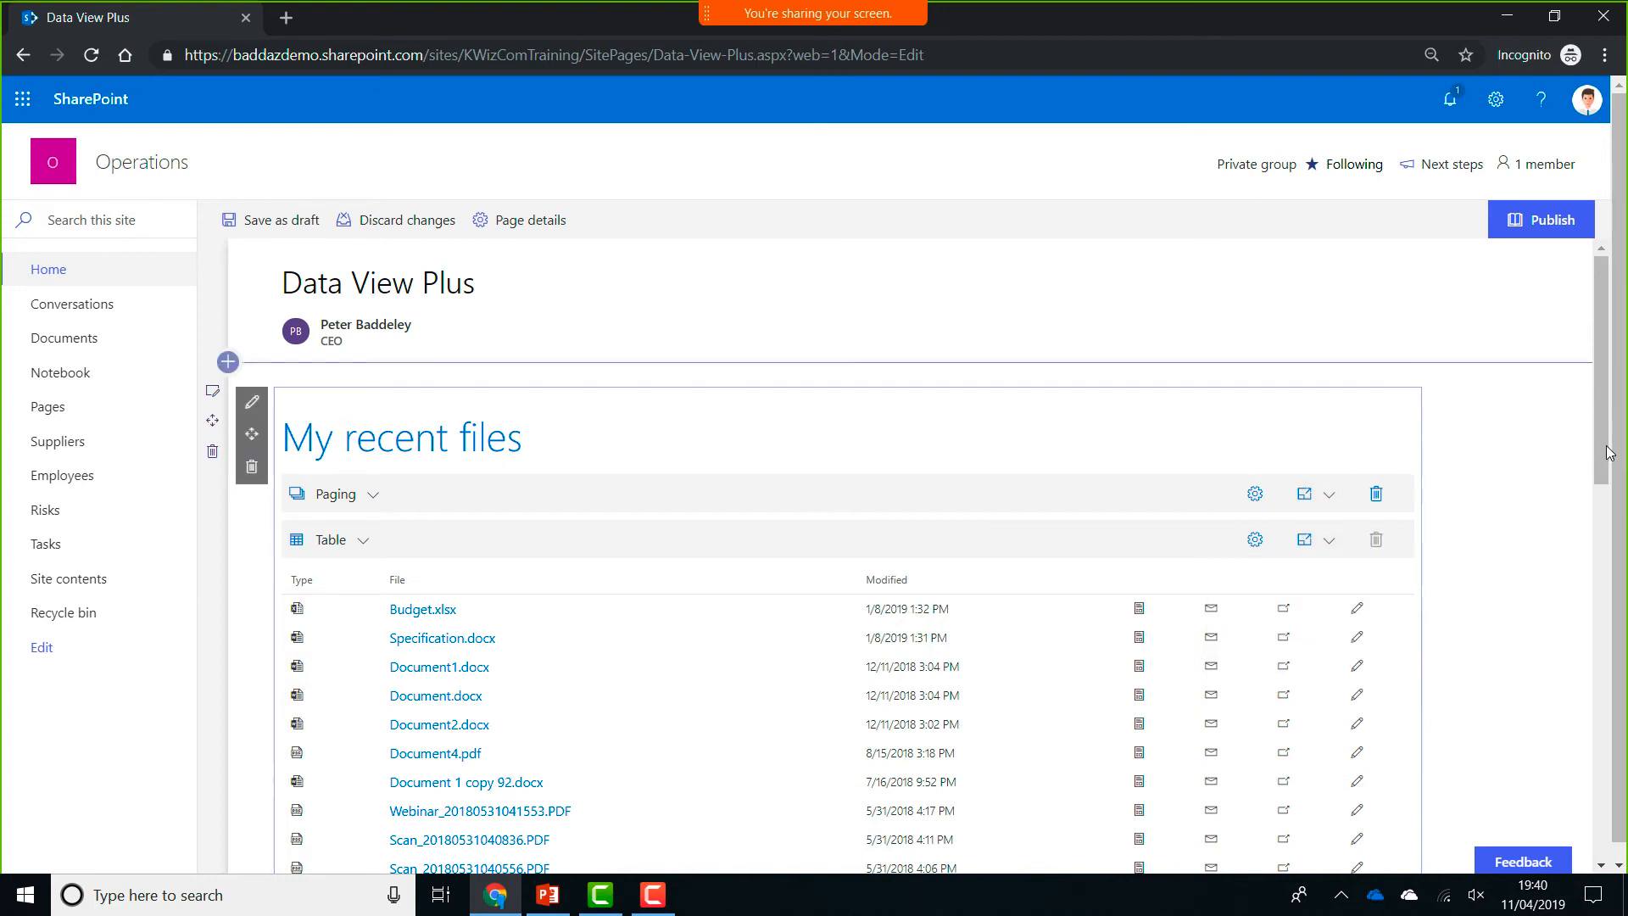
{"action": "left_click_drag", "start_coordinate": [1609, 466], "coordinate": [1602, 715]}
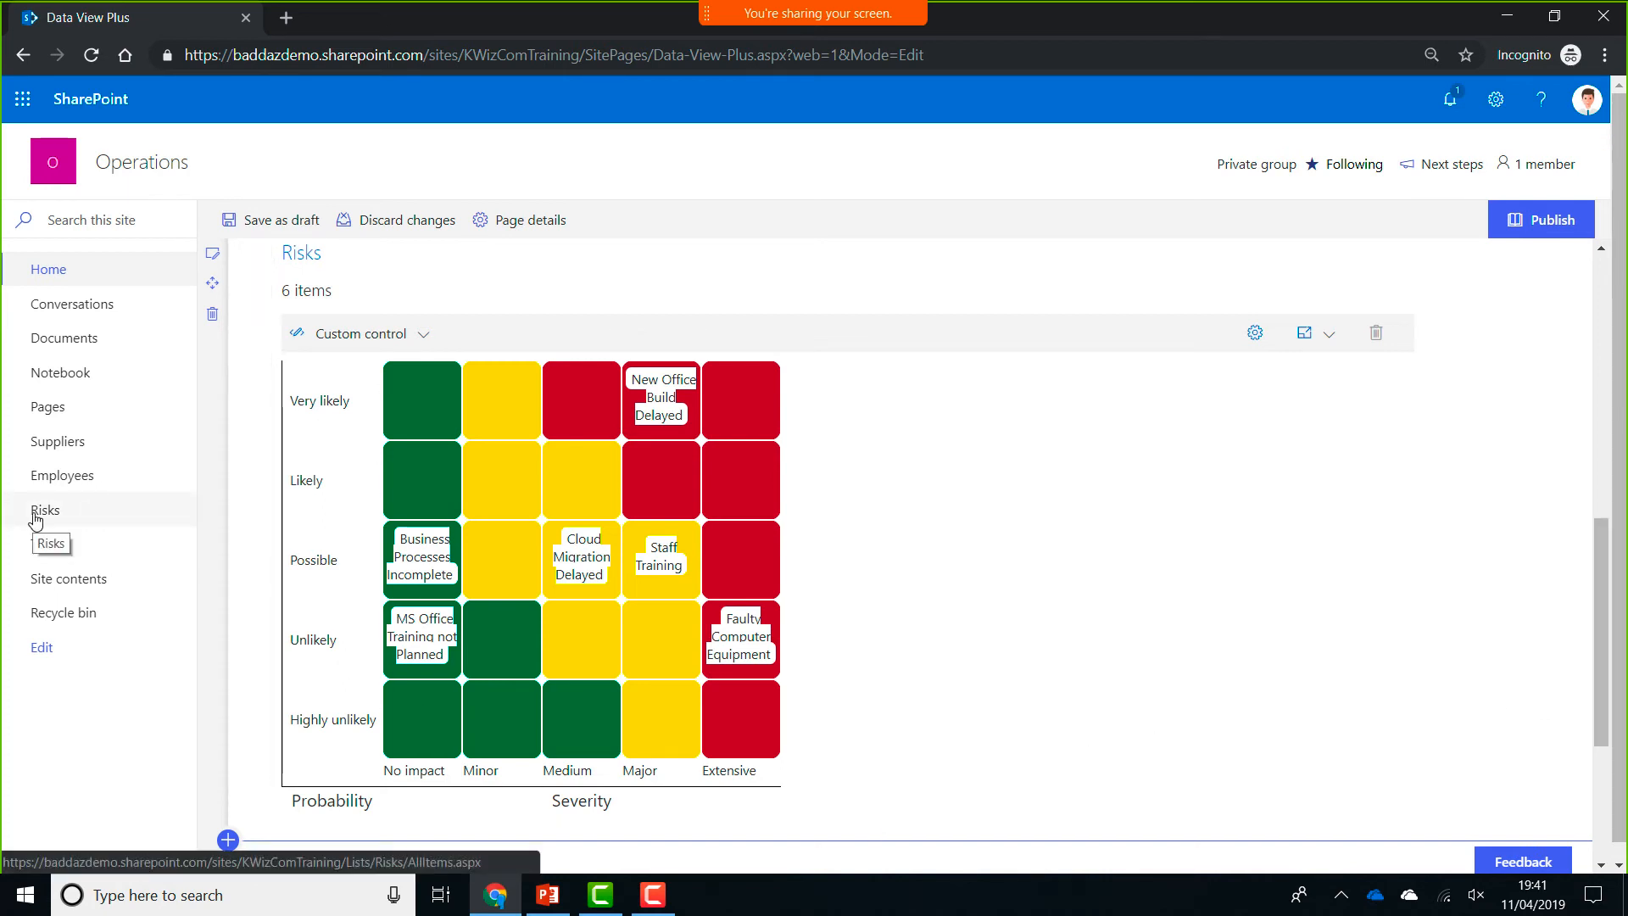
{"action": "mouse_move", "coordinate": [411, 557]}
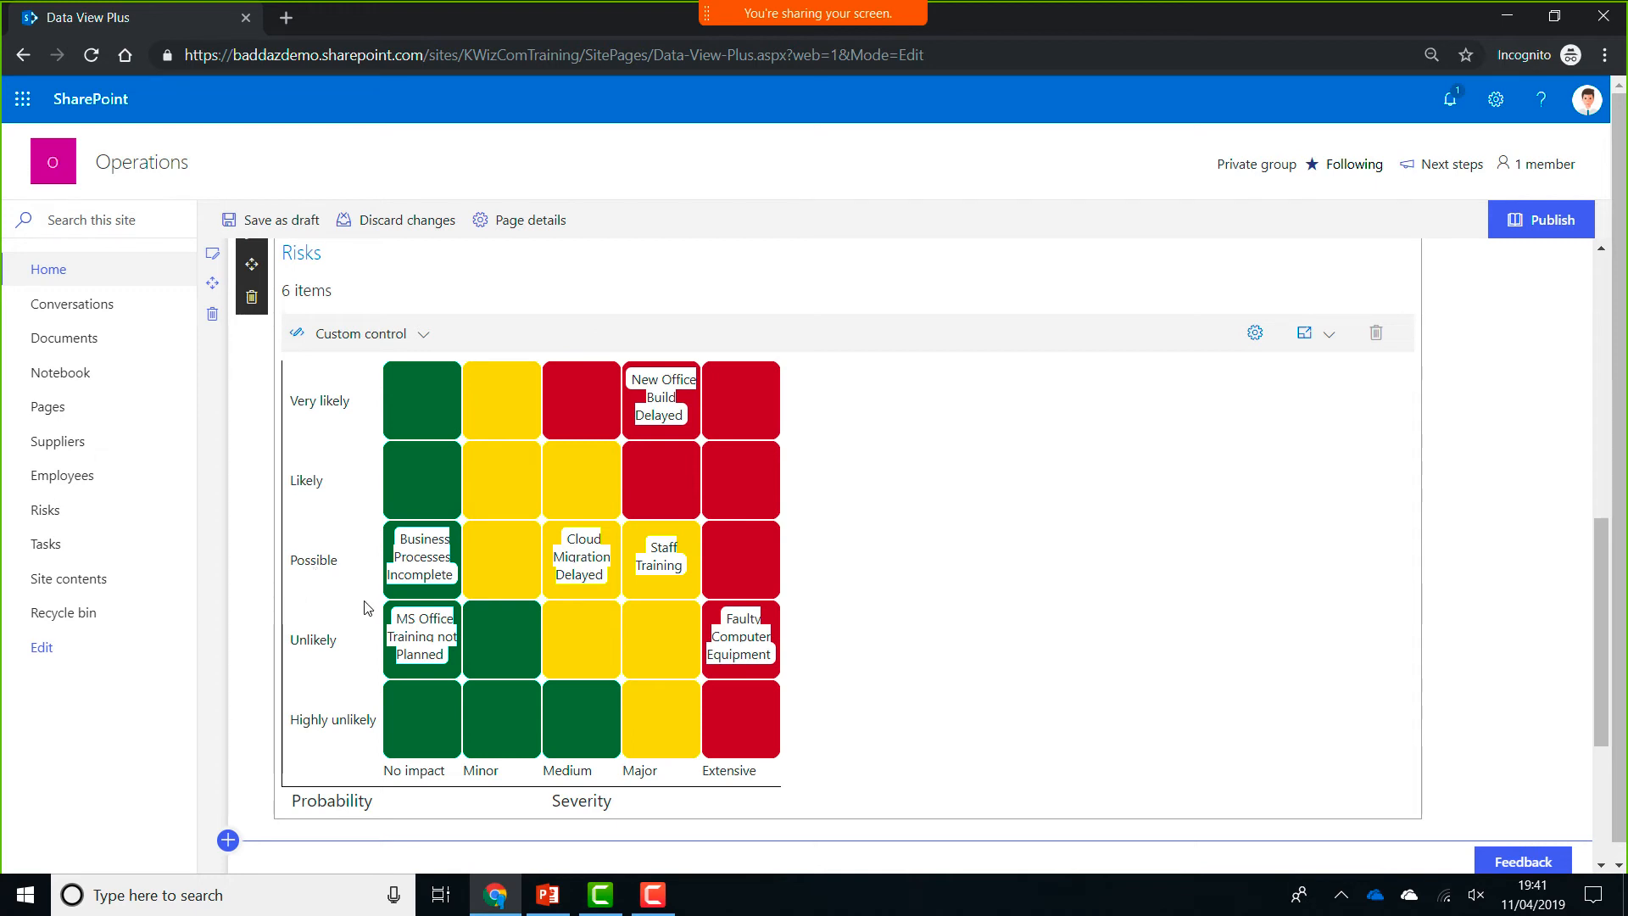
{"action": "mouse_move", "coordinate": [660, 402]}
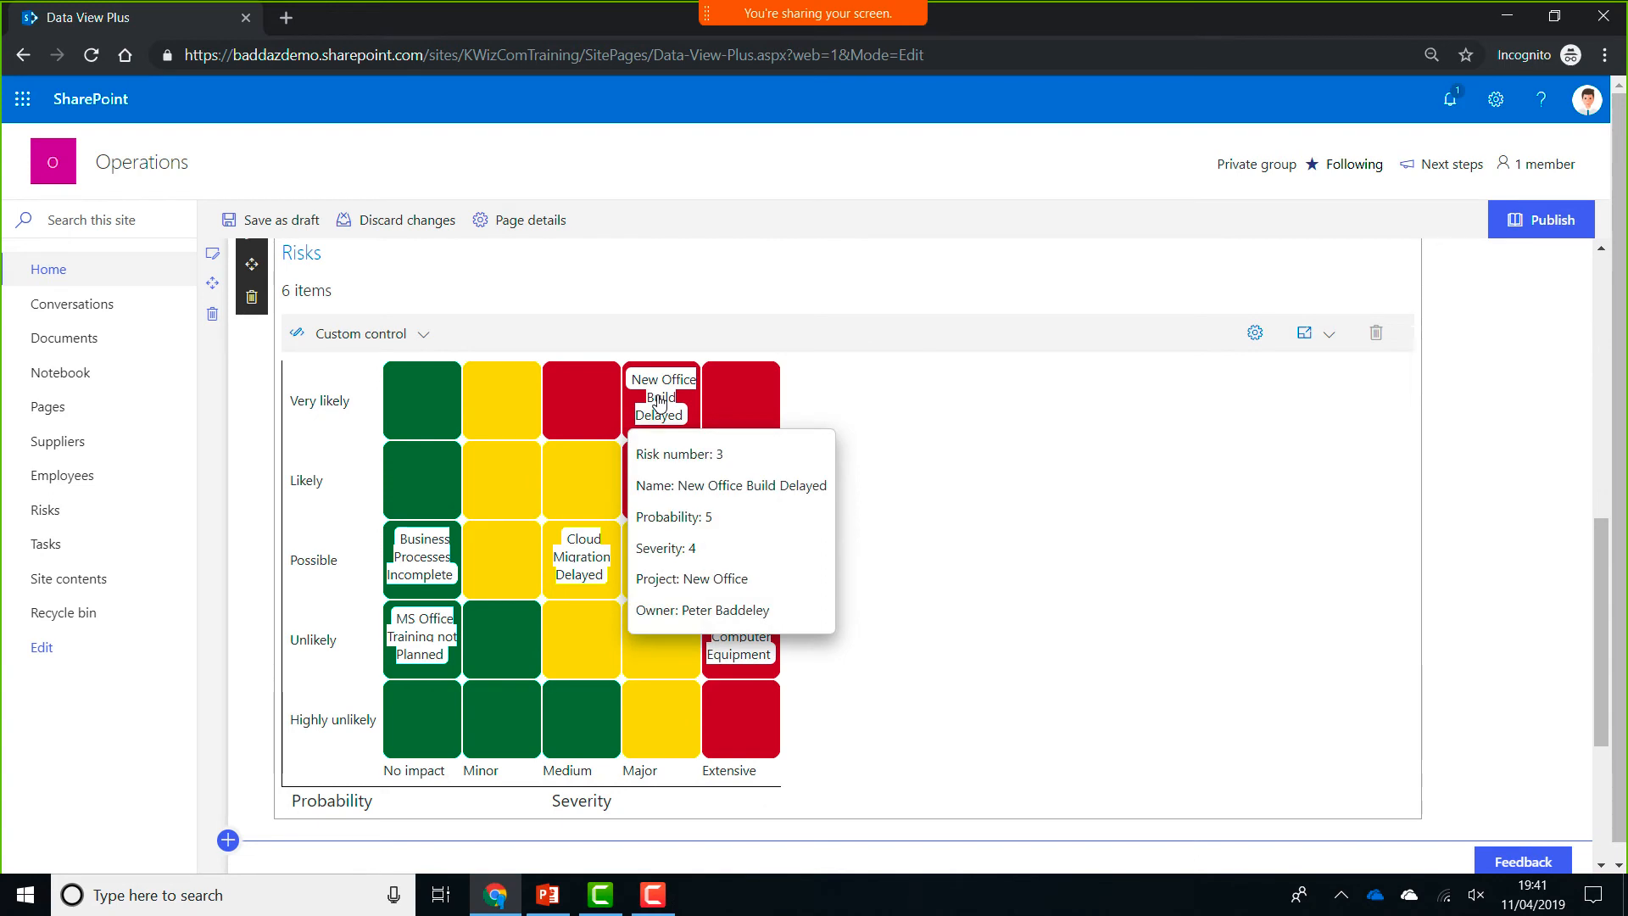
- Review the Risks list in a new browser tab, and return to the Data View Plus page to publish it
{"action": "right_click", "coordinate": [68, 504]}
{"action": "left_click", "coordinate": [126, 524]}
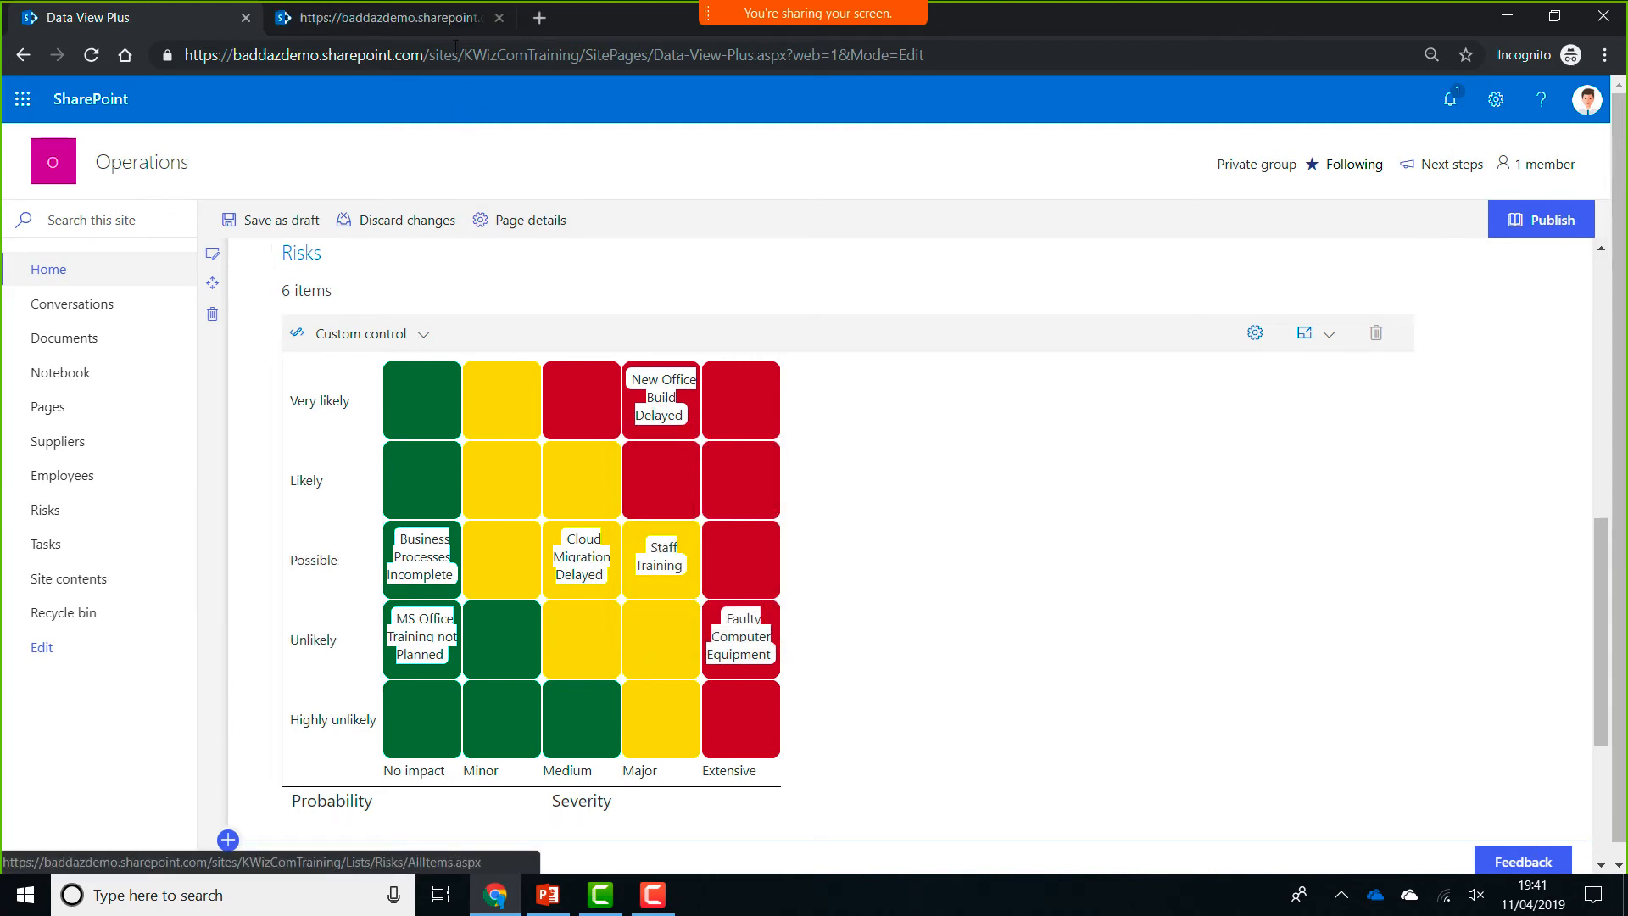
{"action": "left_click", "coordinate": [449, 25]}
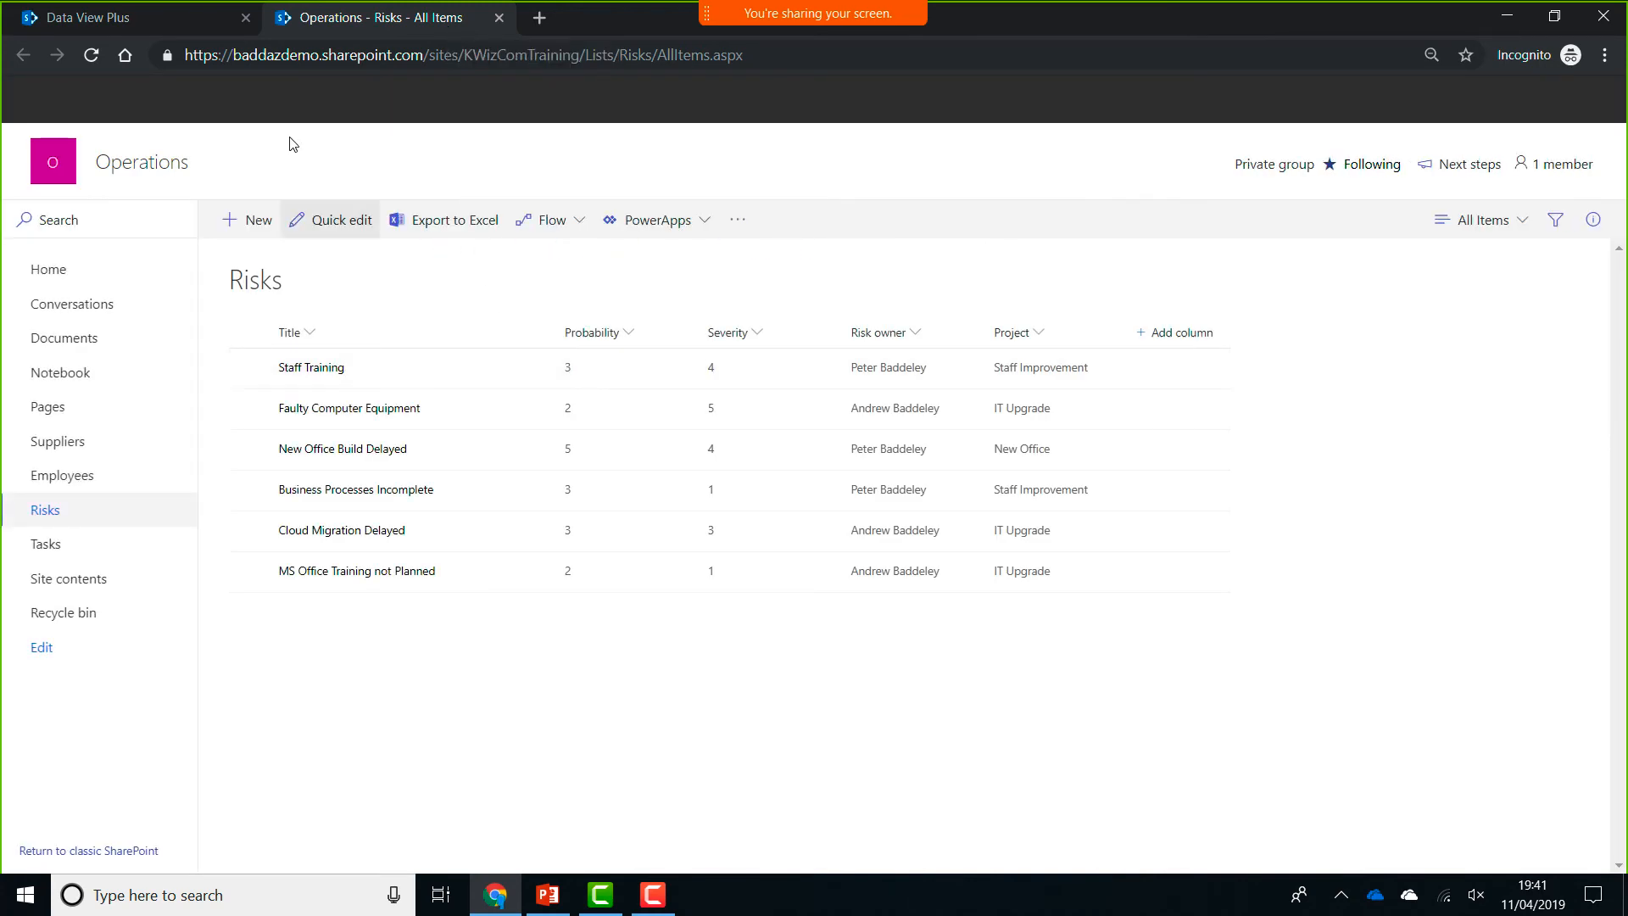
{"action": "left_click", "coordinate": [170, 20]}
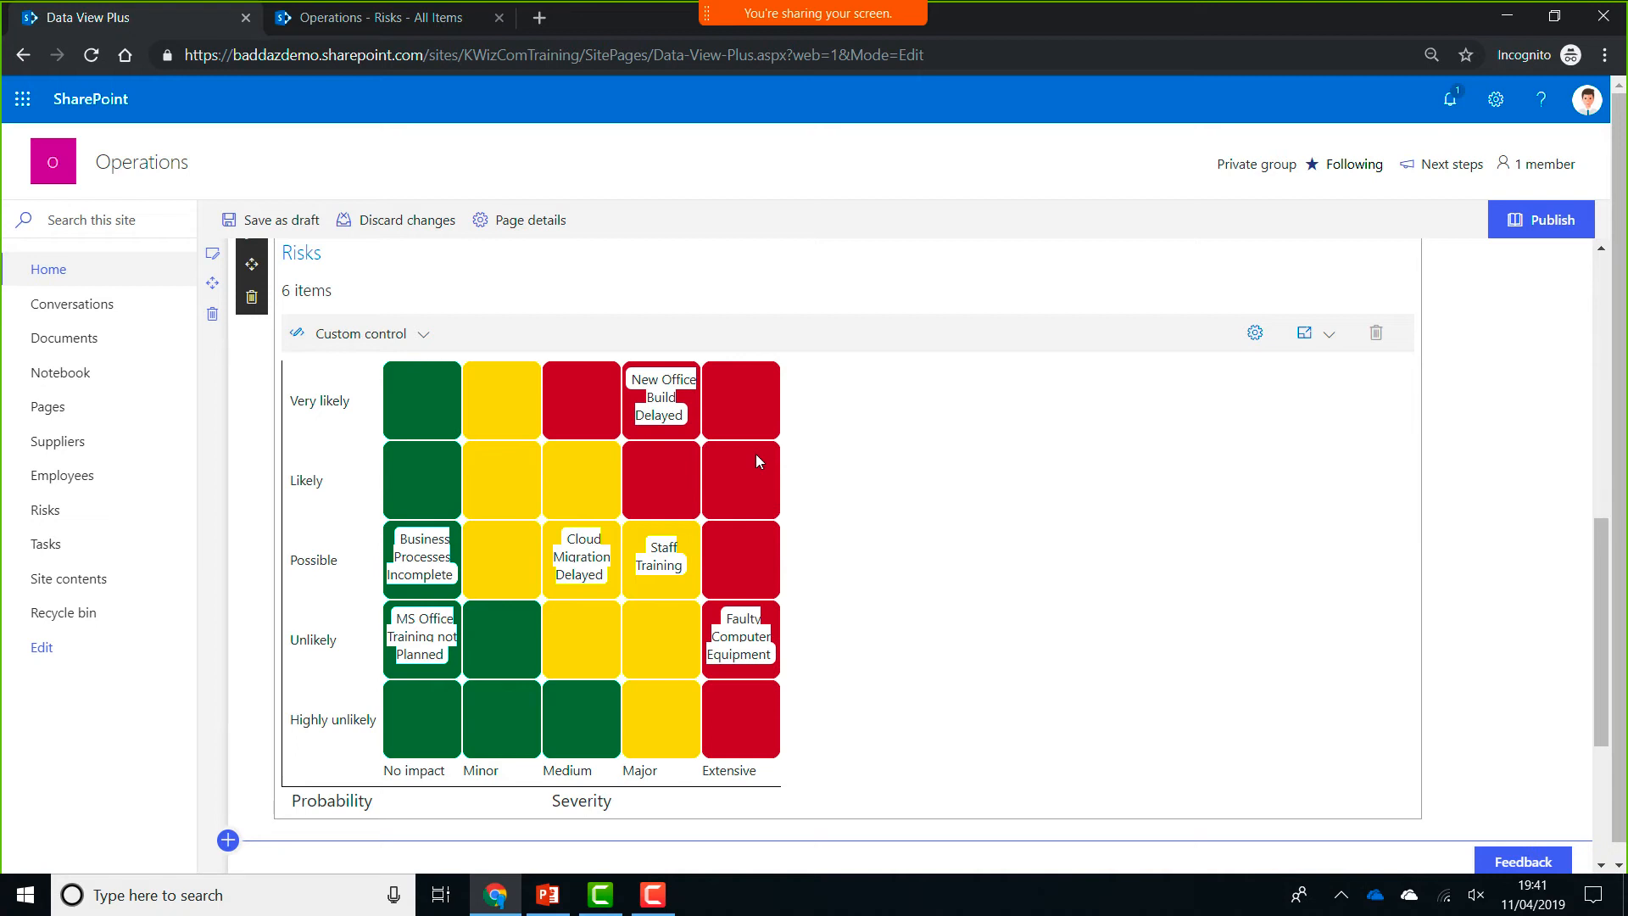
{"action": "left_click", "coordinate": [1551, 219]}
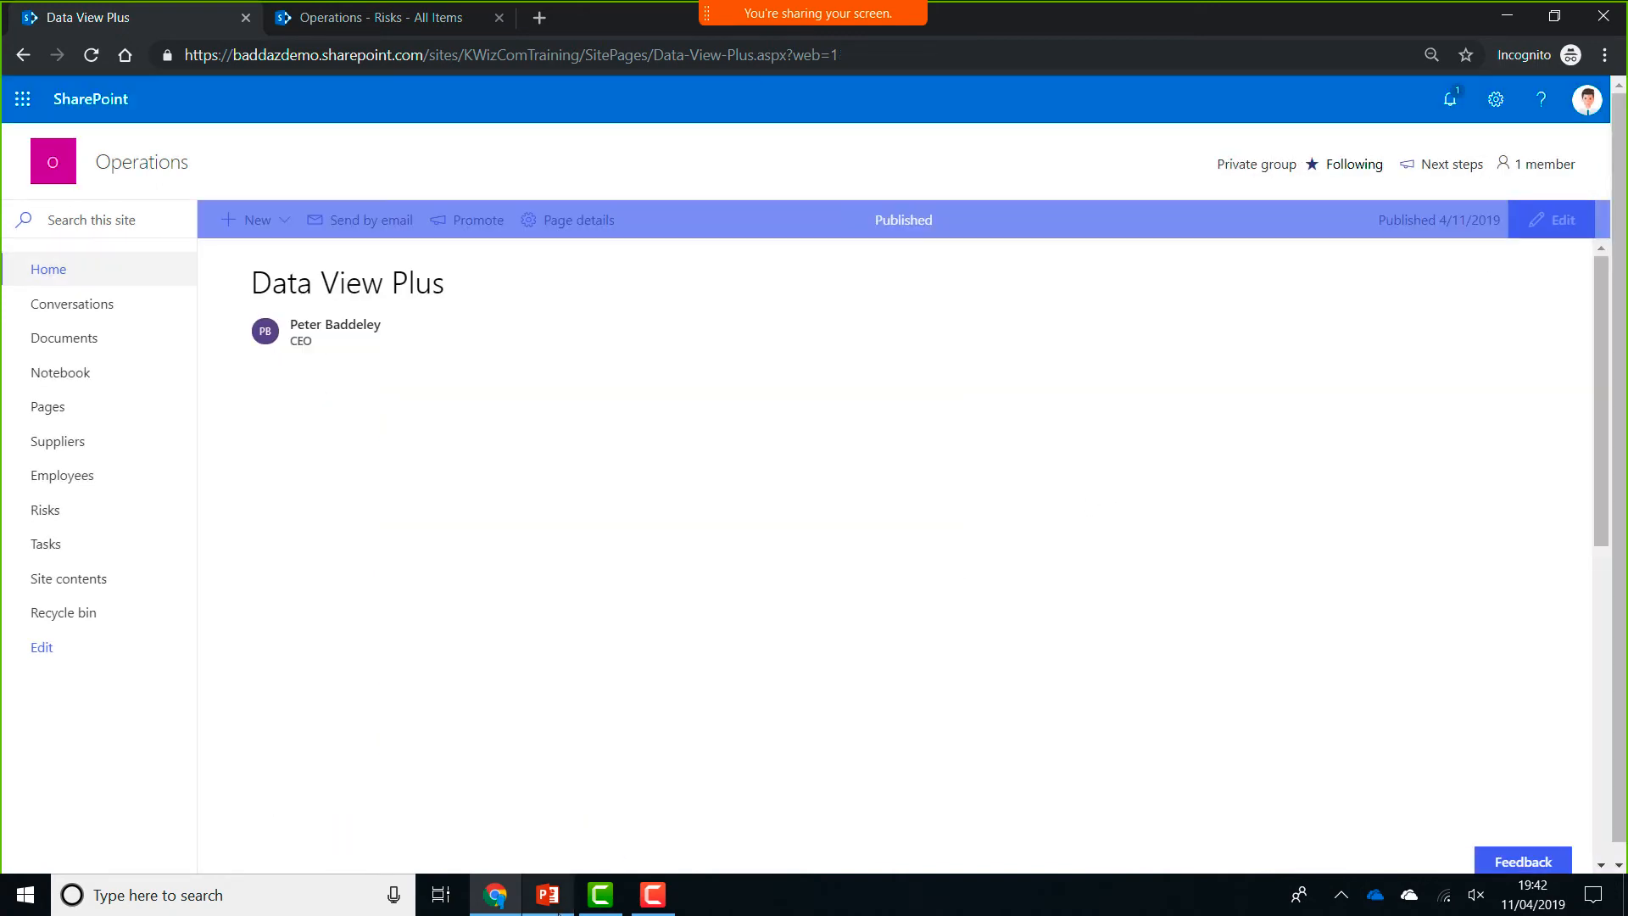
- Switch to PowerPoint and start the slide show from the Summary slide
{"action": "left_click", "coordinate": [552, 905]}
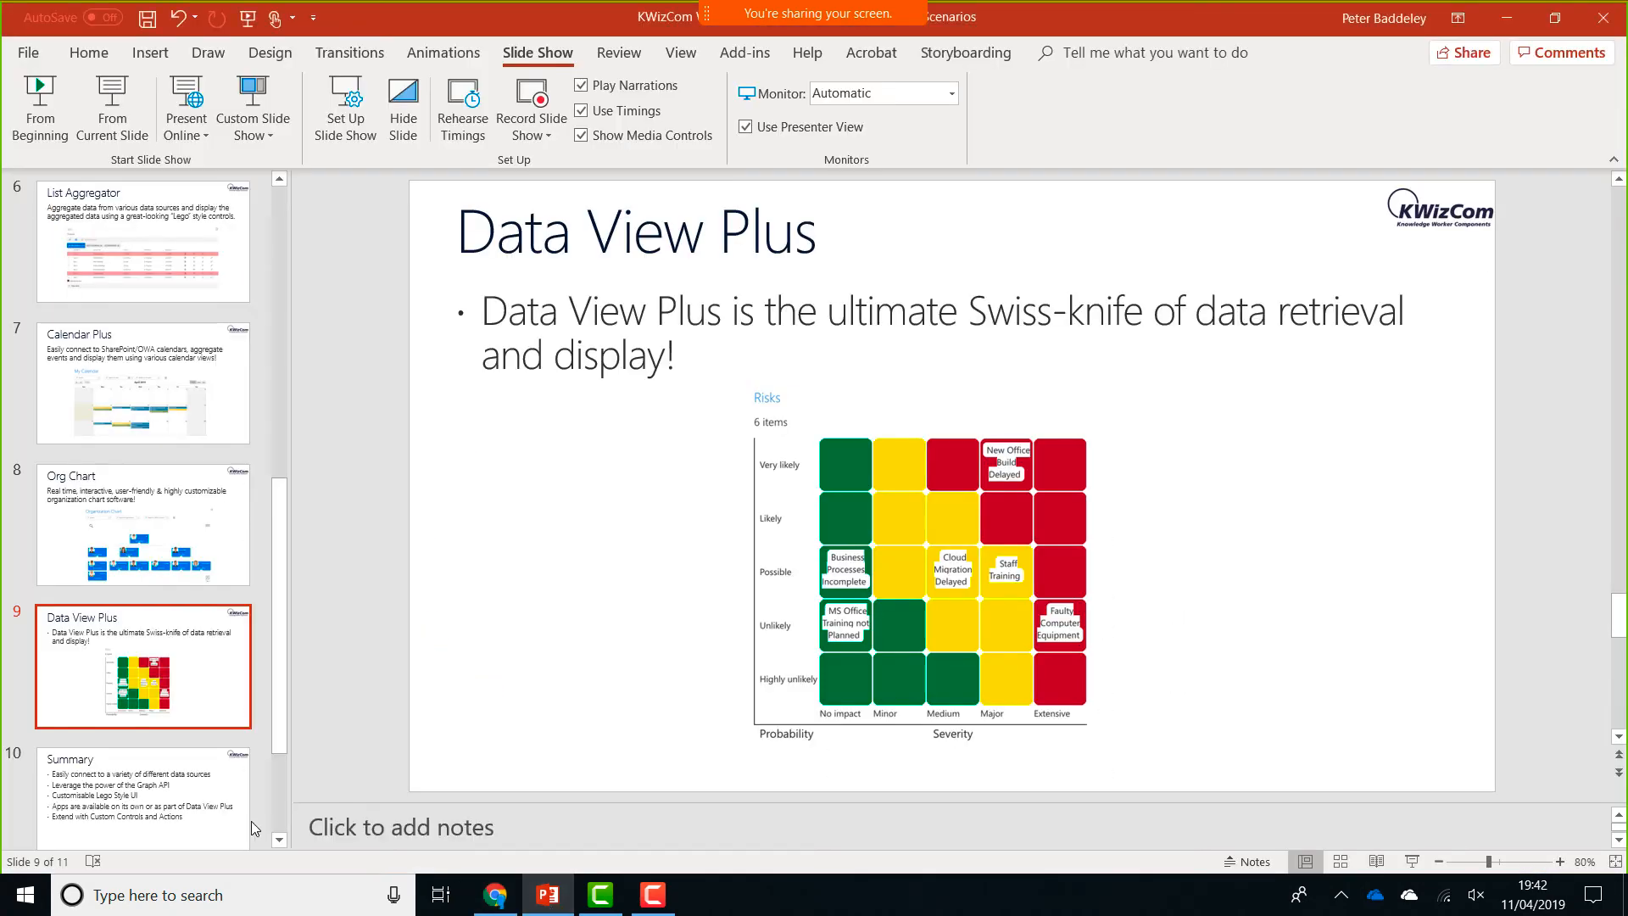
{"action": "left_click", "coordinate": [170, 804]}
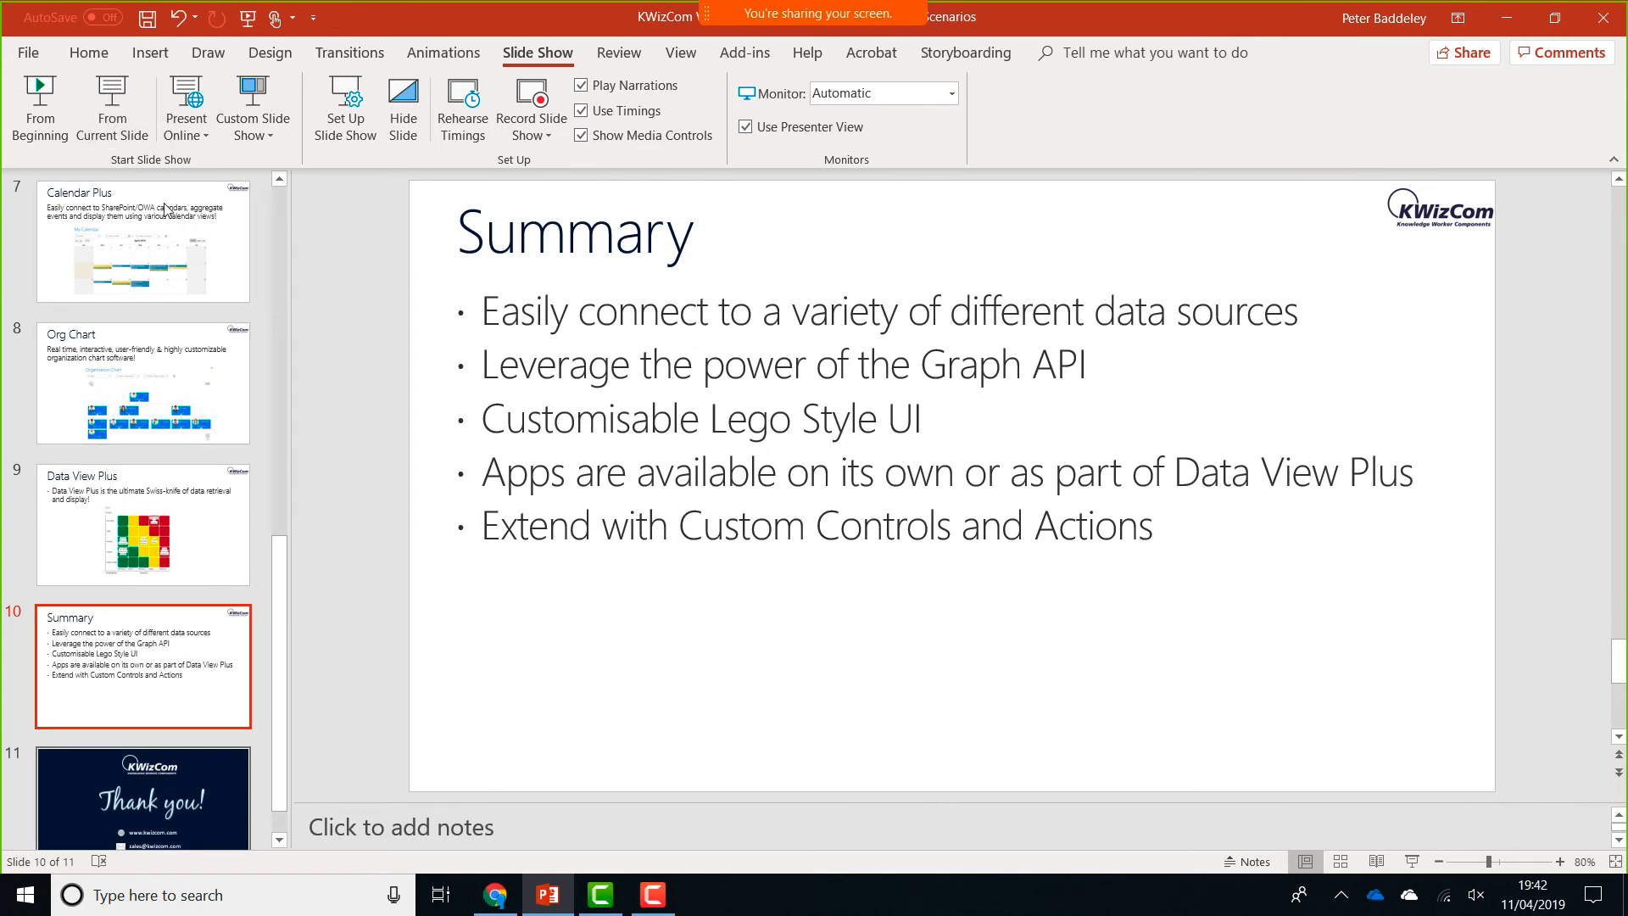
{"action": "left_click", "coordinate": [121, 129]}
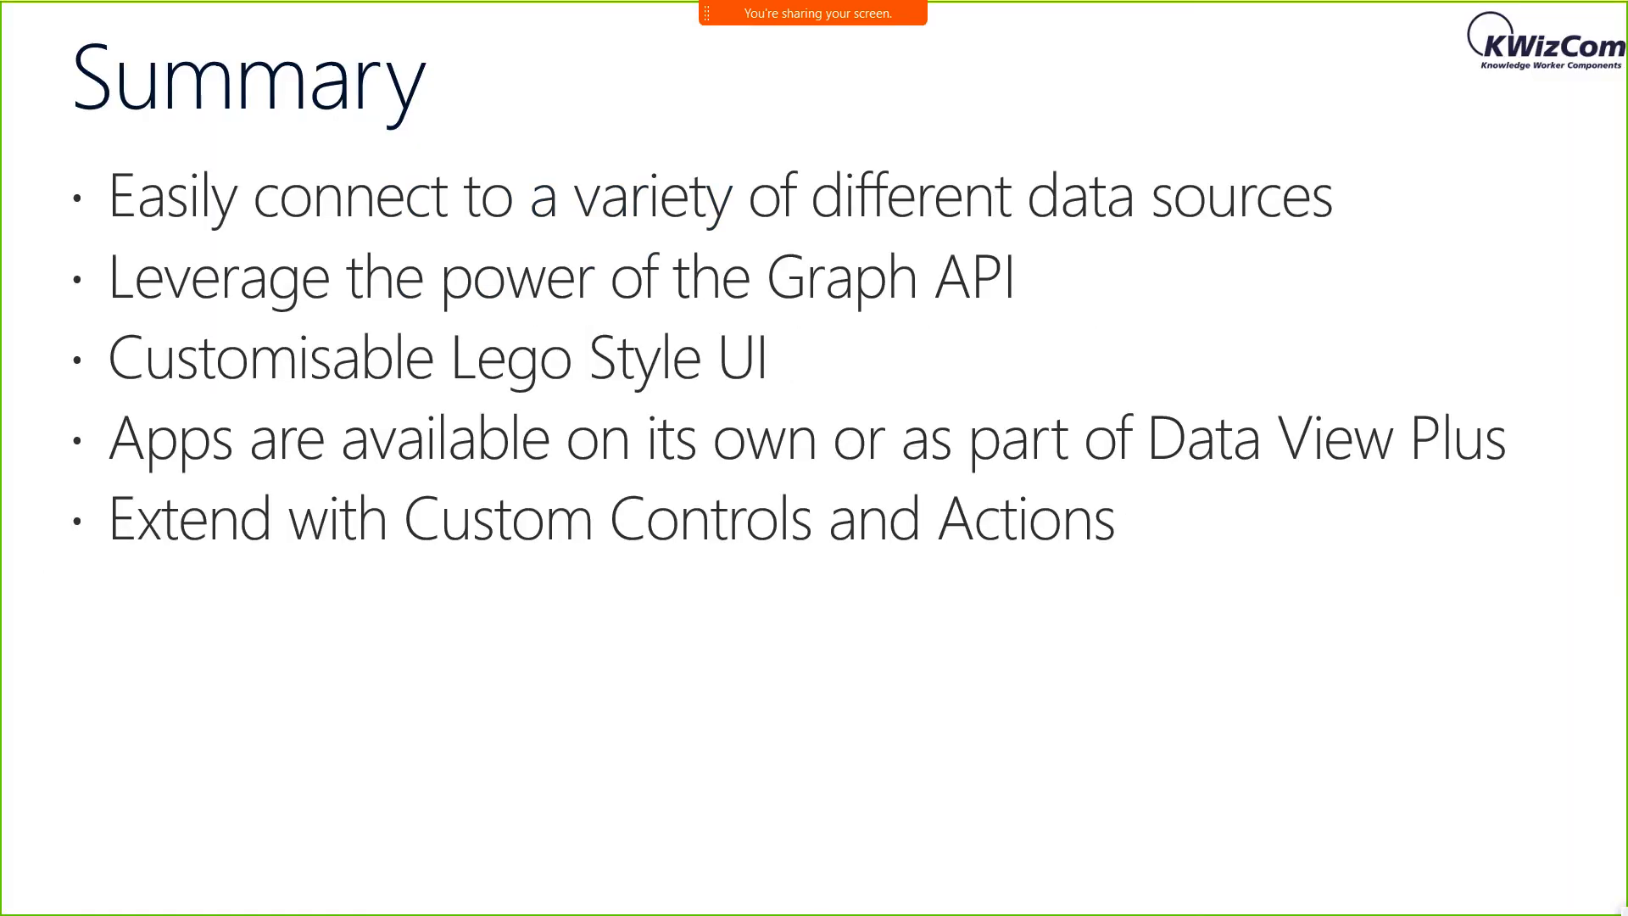